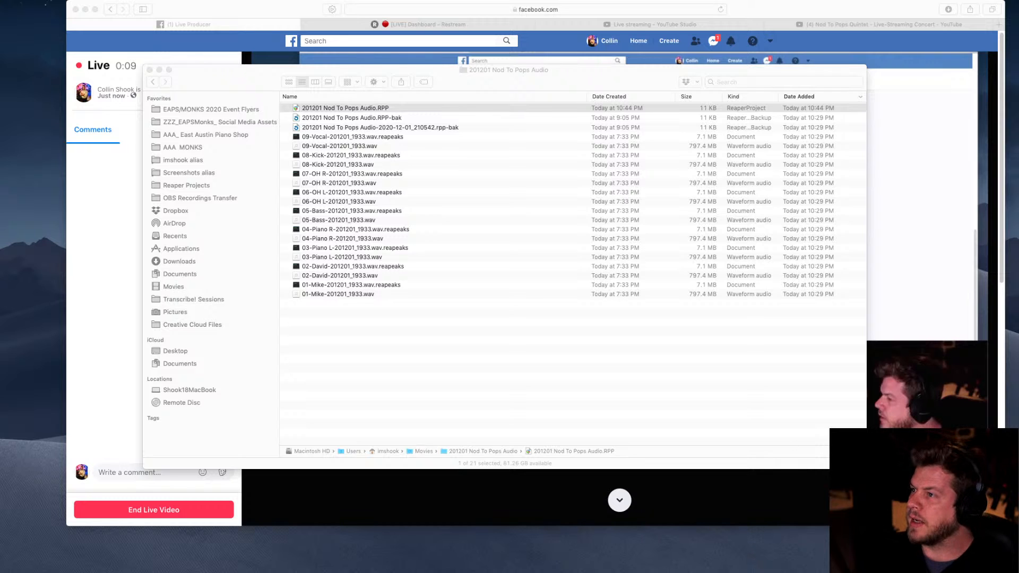
Expand the Nod To Pops Quintet concert video's description, look over the performer list, and close the video page
click(851, 26)
click(635, 132)
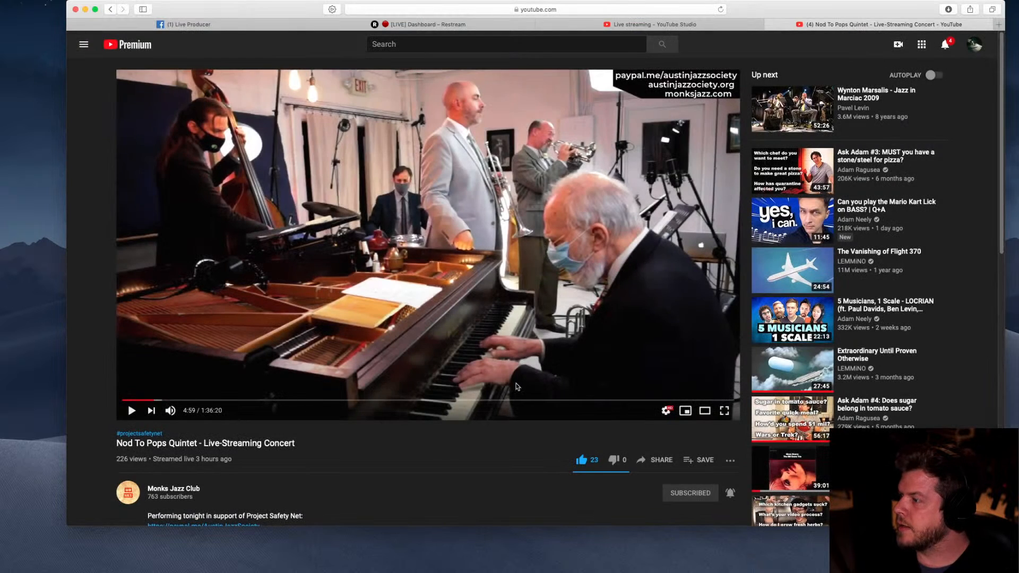
scroll(354, 519, down, 5)
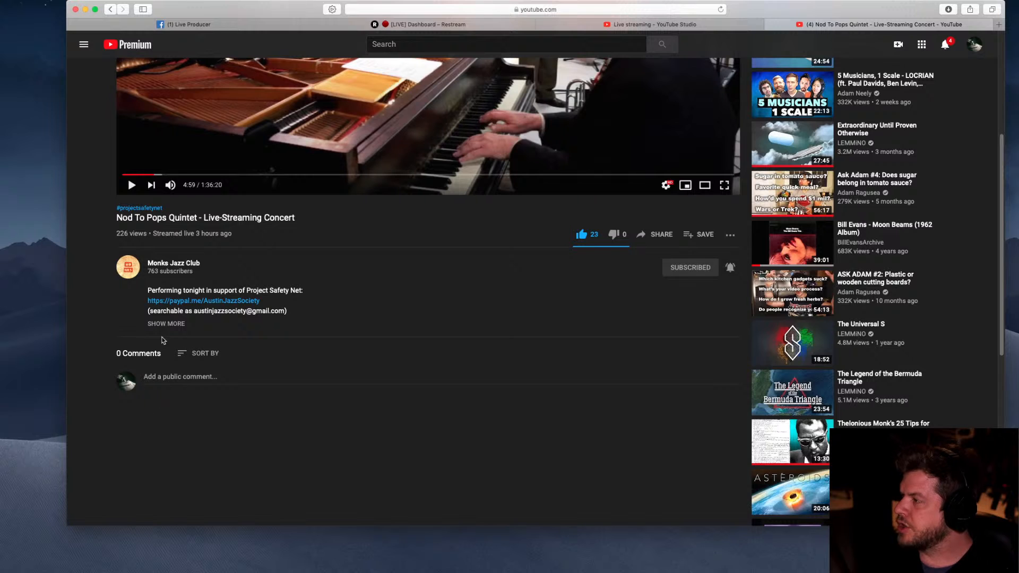
click(163, 324)
scroll(270, 417, down, 4)
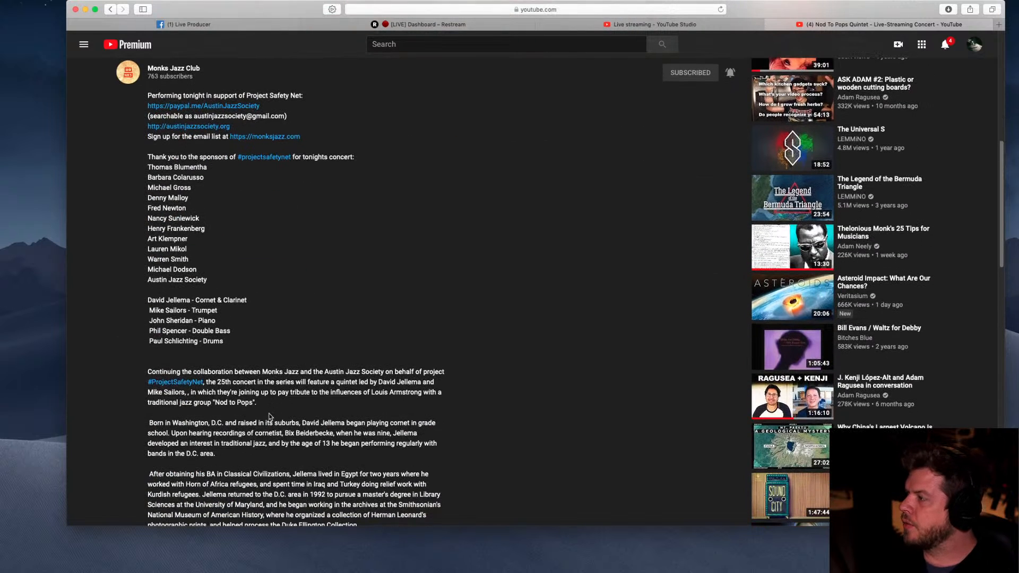
mouse_move(150, 331)
mouse_down()
mouse_move(196, 329)
mouse_move(148, 341)
mouse_up()
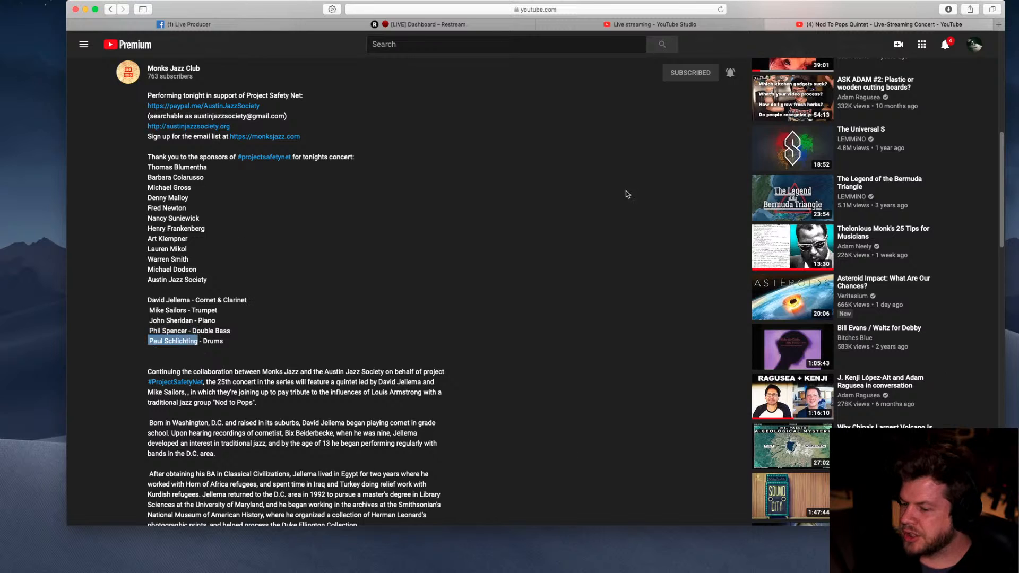
click(564, 205)
click(771, 24)
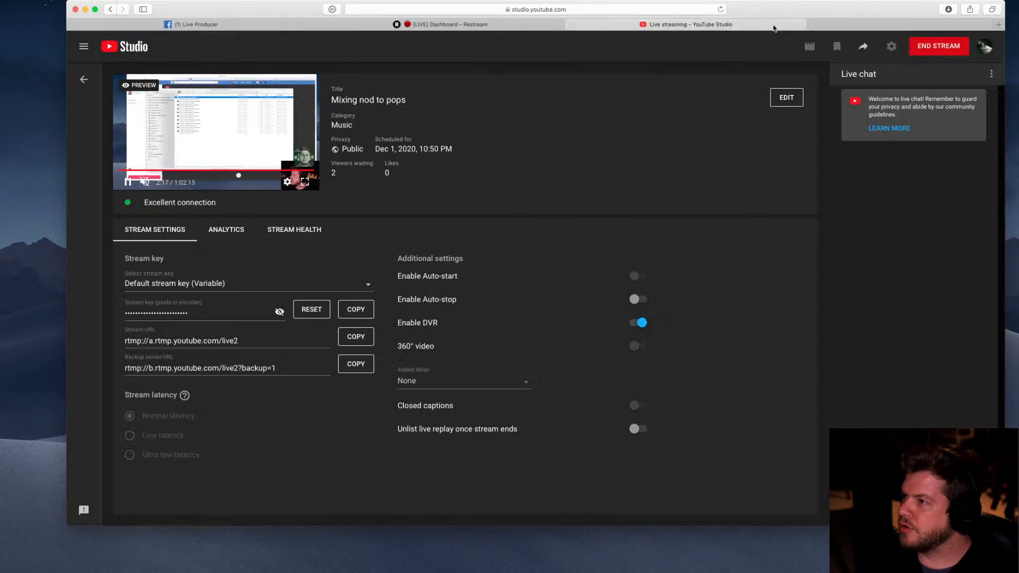
Bring the 201201 Nod To Pops Audio project in REAPER into view and enlarge its window to fill the screen
drag(626, 572, 605, 285)
drag(685, 285, 415, 36)
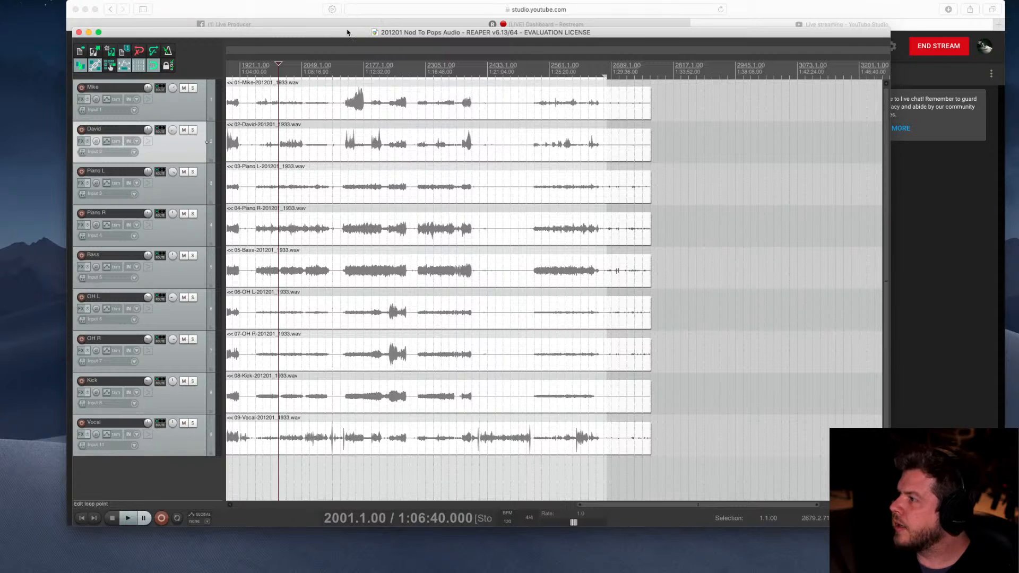
double_click(347, 32)
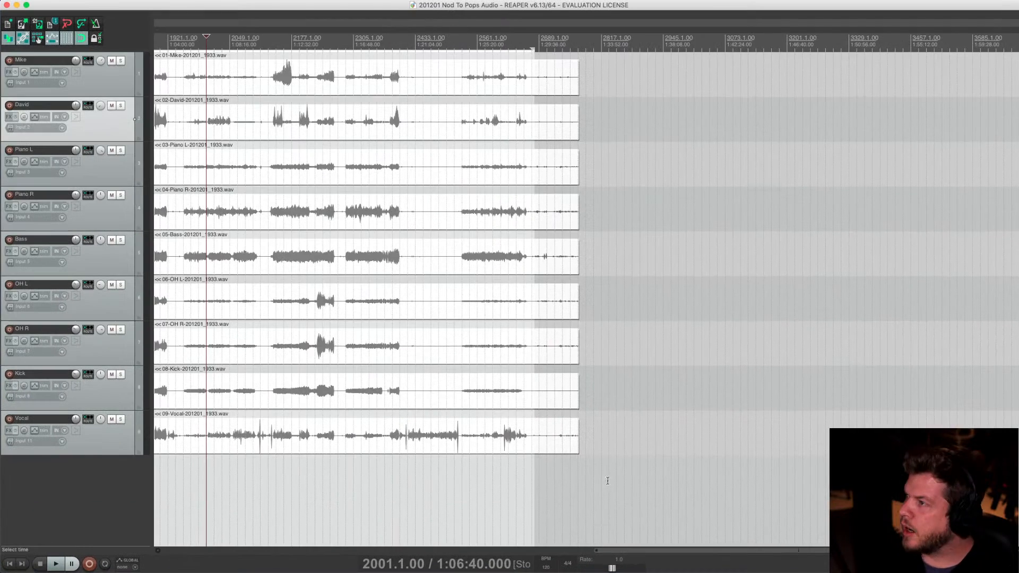
Locate the 201201 Nod To Pops Audio folder inside the Movies folder, and return to the project in REAPER
key(ctrl+Up)
click(811, 166)
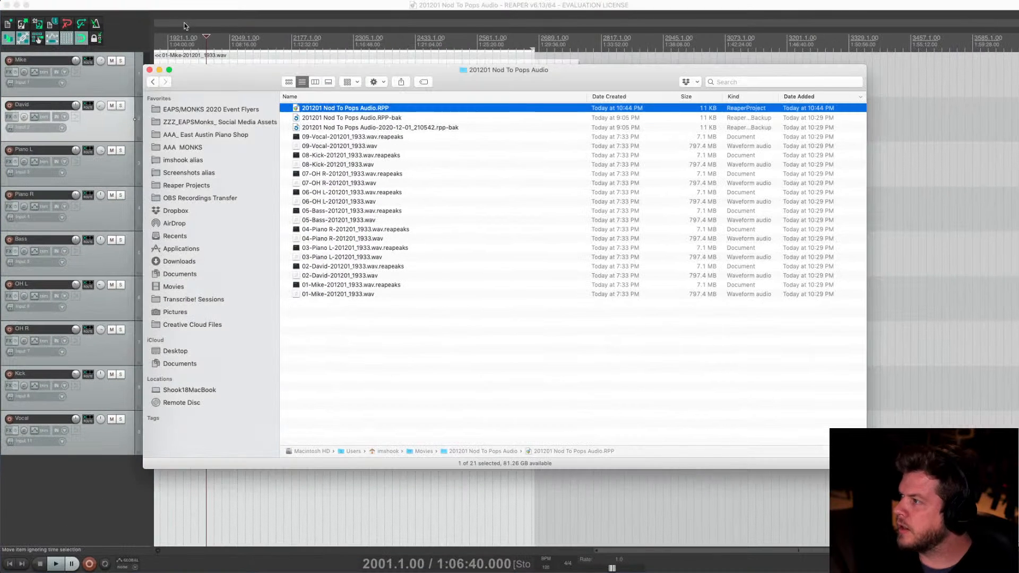
double_click(423, 451)
click(369, 110)
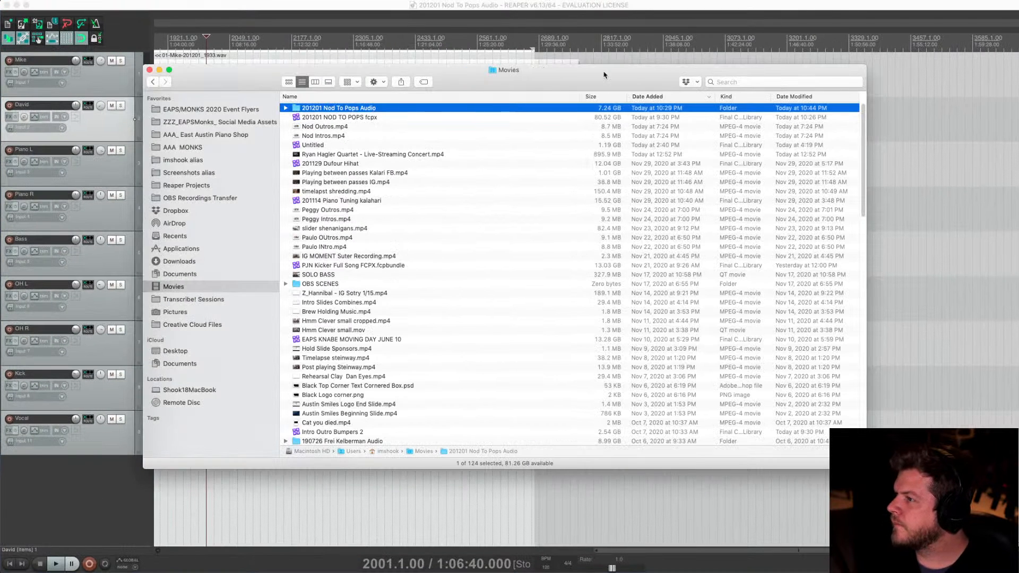
click(853, 11)
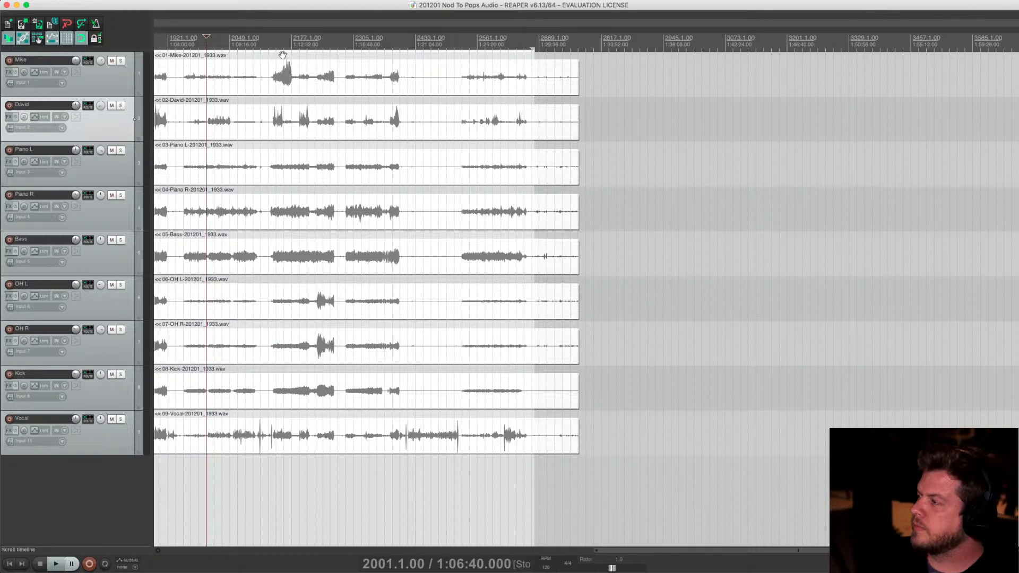
Play the full session from about 1:11:28 and look over the waveforms of all the tracks along the timeline
click(276, 42)
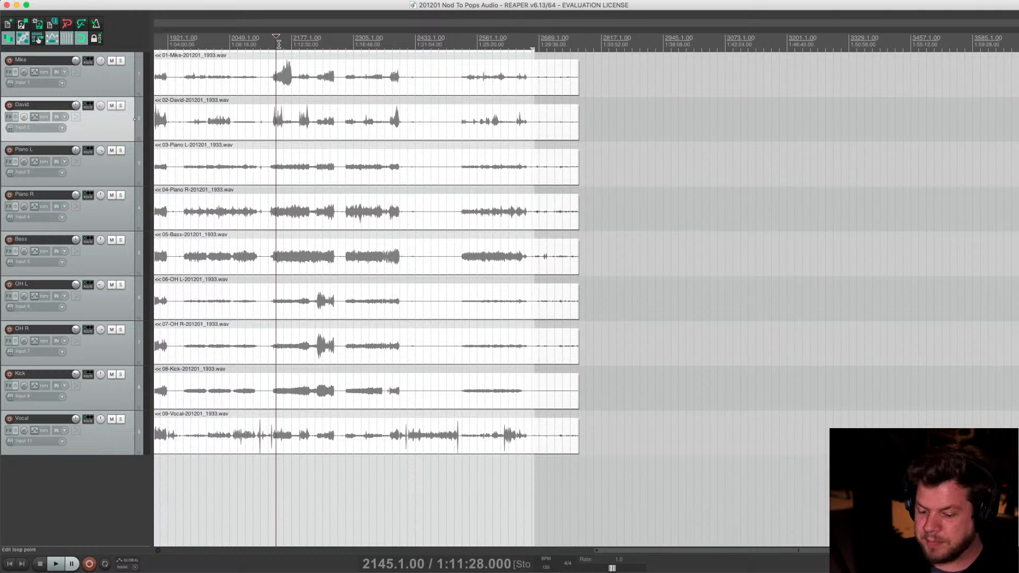
key(space)
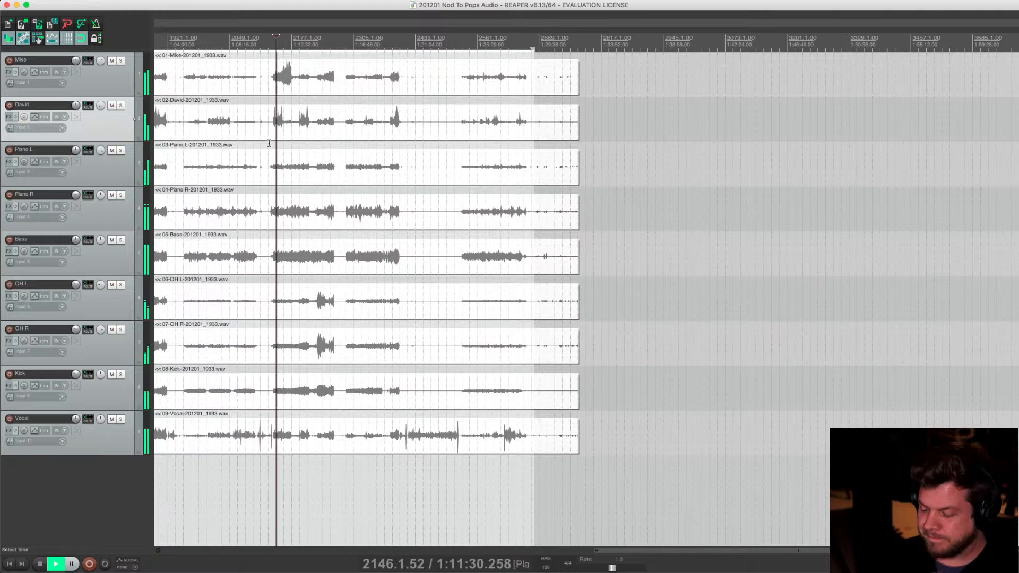
scroll(557, 136, left, 8)
scroll(611, 135, down, 6)
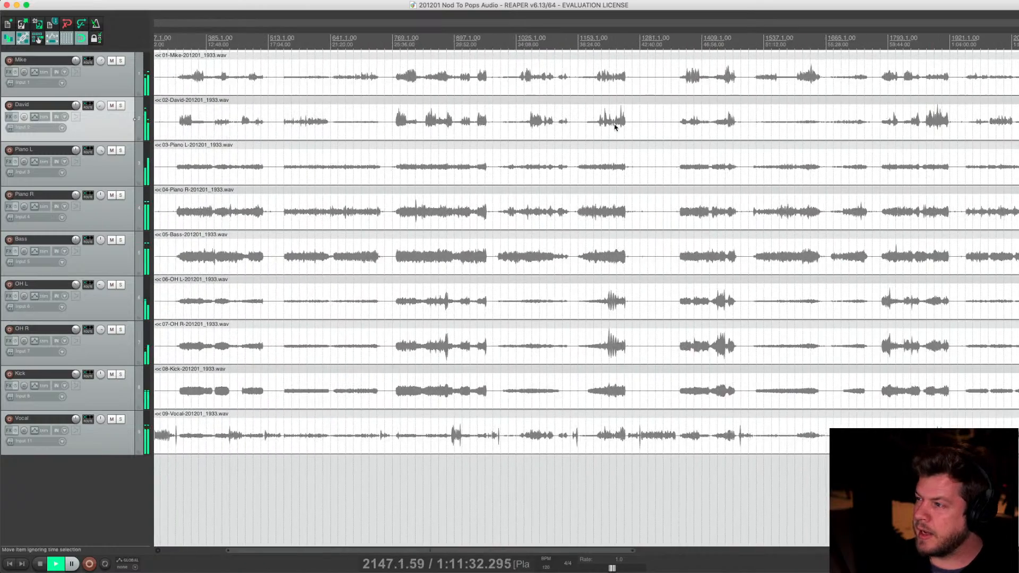
scroll(493, 75, right, 5)
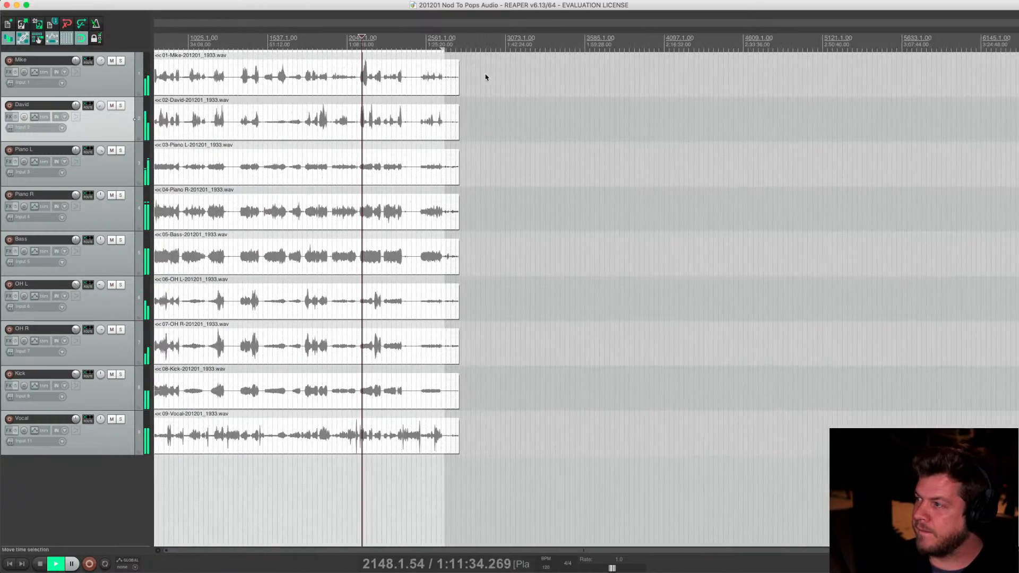
scroll(332, 69, up, 6)
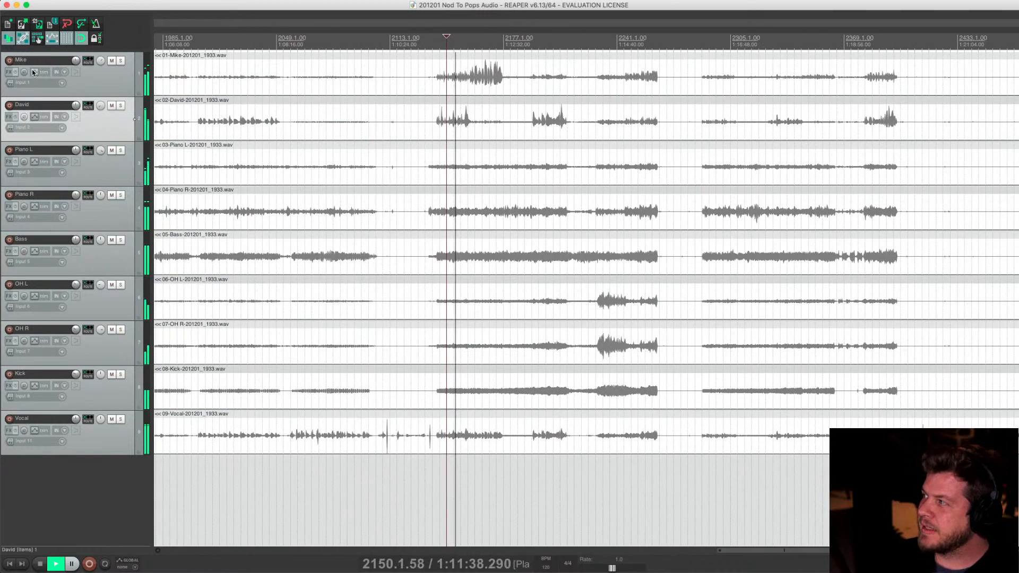
Solo the first track and audition it at about 45:52 and about 34:09
click(121, 60)
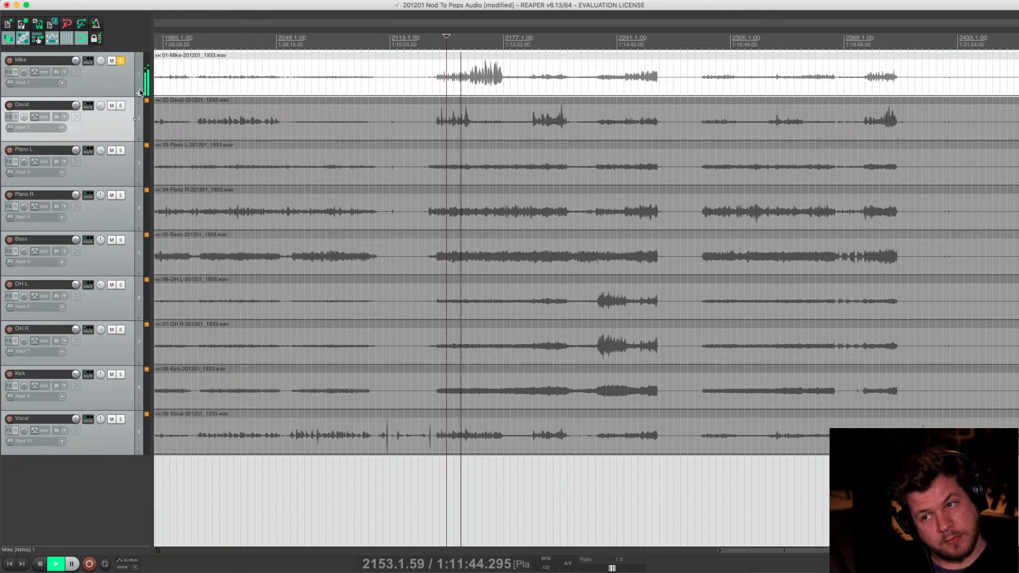
scroll(674, 68, down, 10)
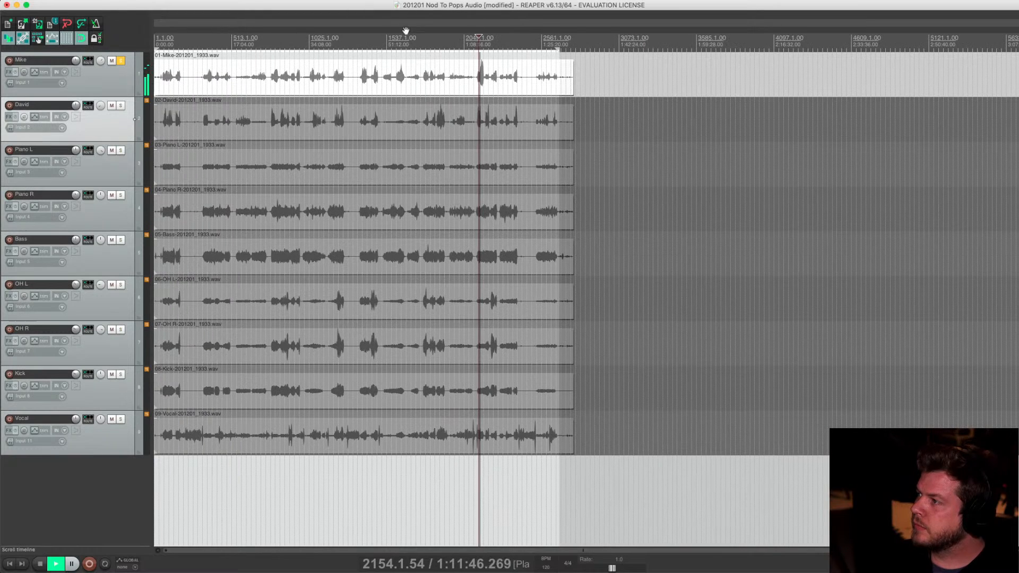
click(368, 45)
click(362, 47)
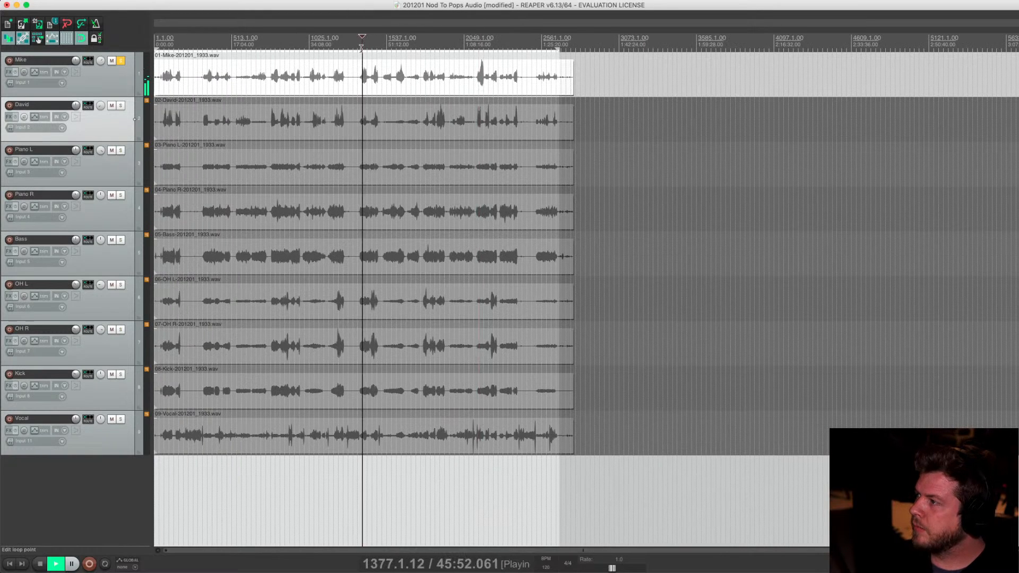
click(324, 46)
click(308, 45)
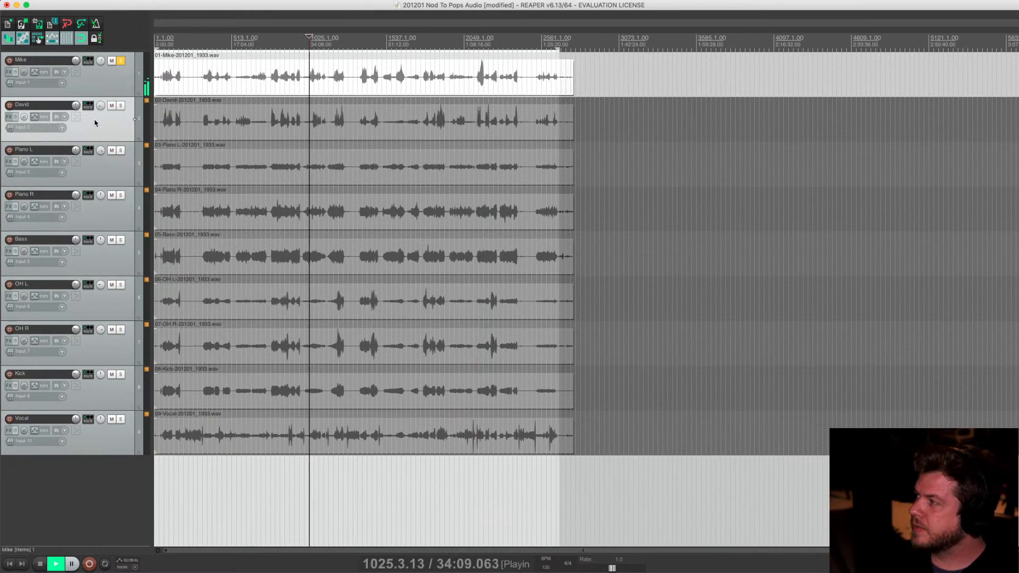
Switch the solo from the first track to the second and play it from about 26:16
click(121, 106)
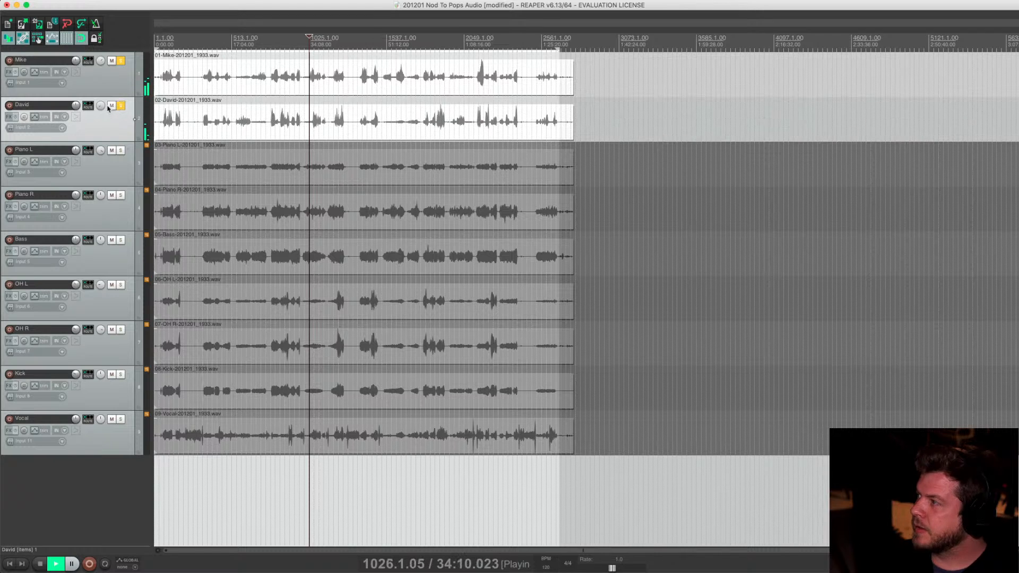
click(121, 61)
drag(99, 105, 99, 106)
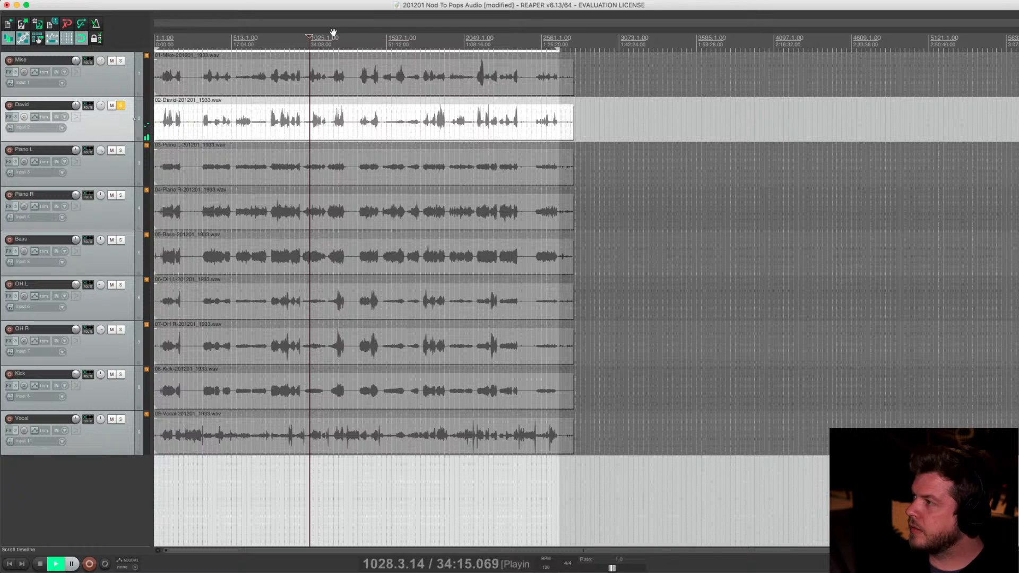
click(275, 41)
scroll(270, 71, up, 5)
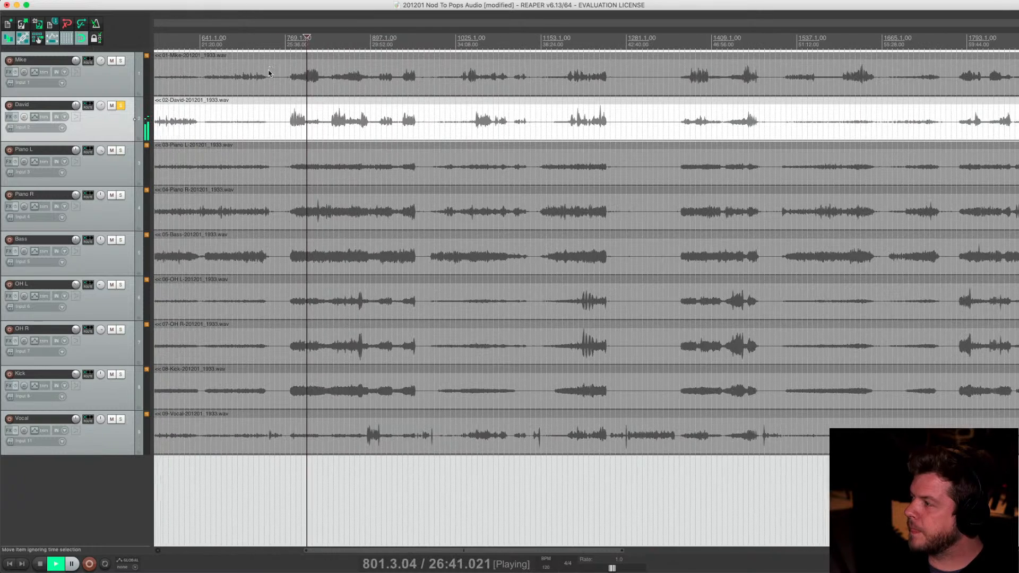
click(315, 49)
click(332, 42)
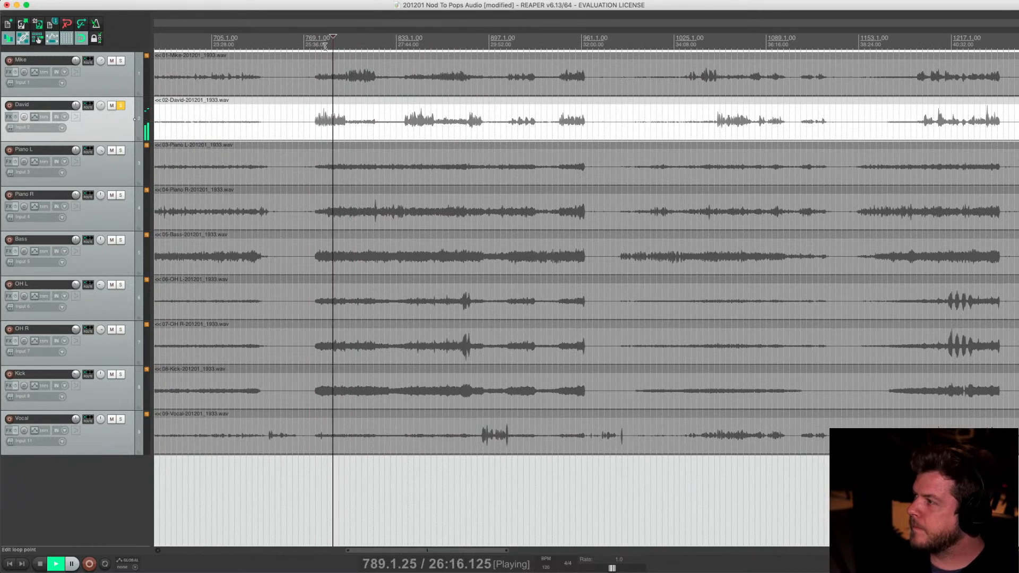
Adjust the second track's pan, solo the first track alongside it, and adjust the first track's pan
mouse_move(100, 106)
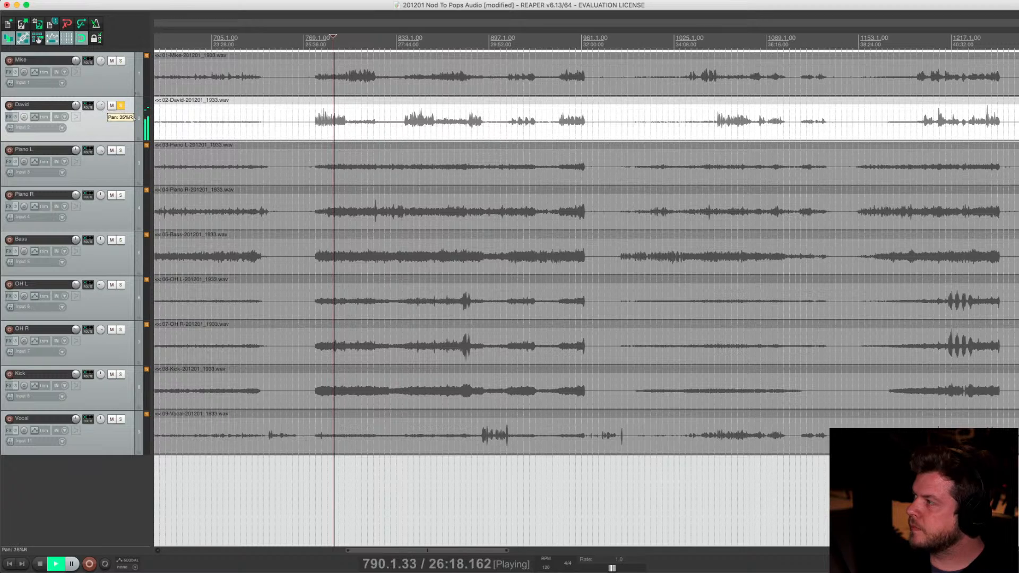
mouse_move(99, 106)
mouse_down()
mouse_move(100, 74)
mouse_move(100, 128)
mouse_move(100, 108)
mouse_up()
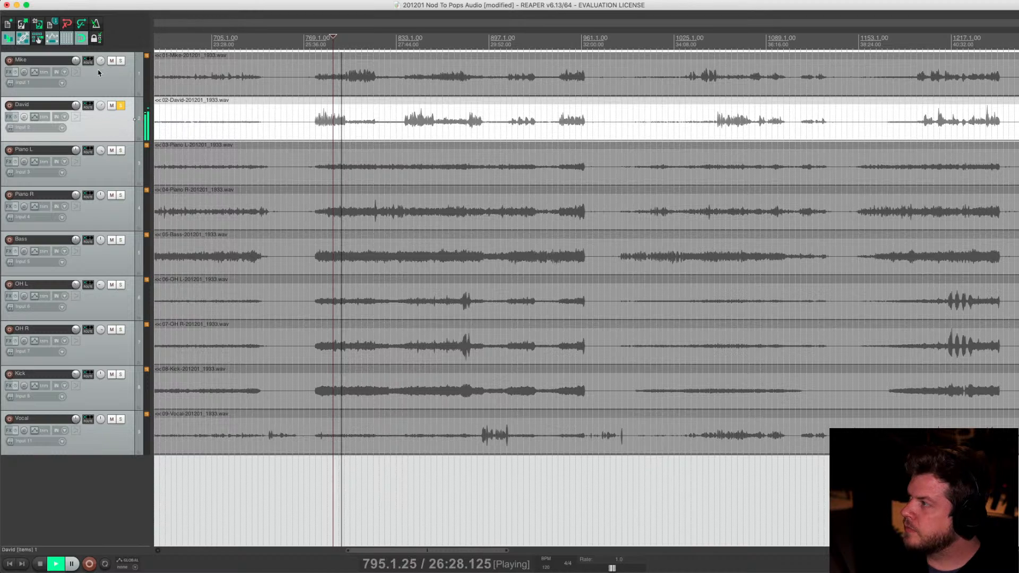
click(121, 62)
drag(100, 62, 101, 61)
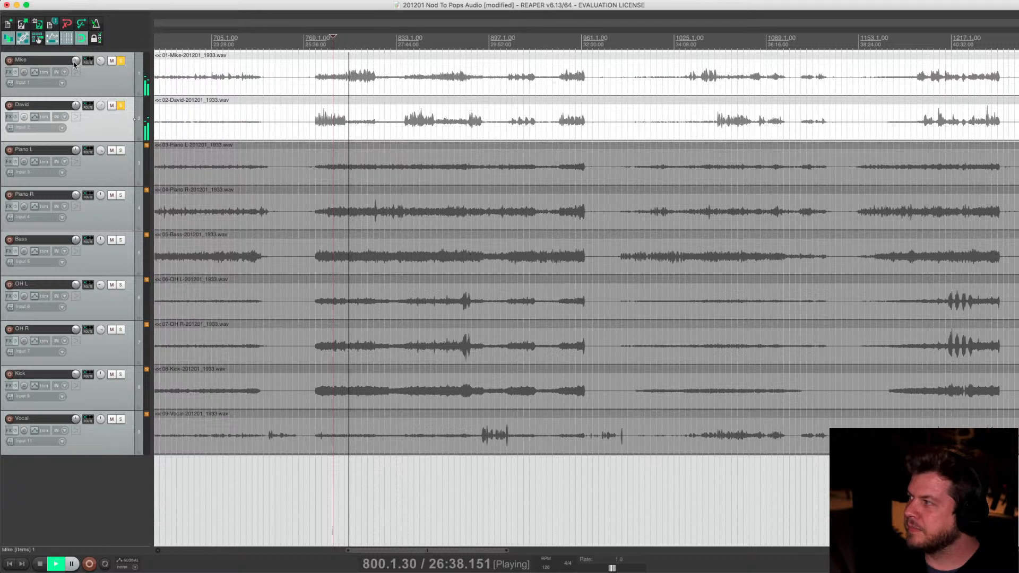
Solo only the Piano L and Piano R tracks, adjust Piano L's pan and pan Piano R toward the right
click(121, 105)
click(121, 61)
click(121, 151)
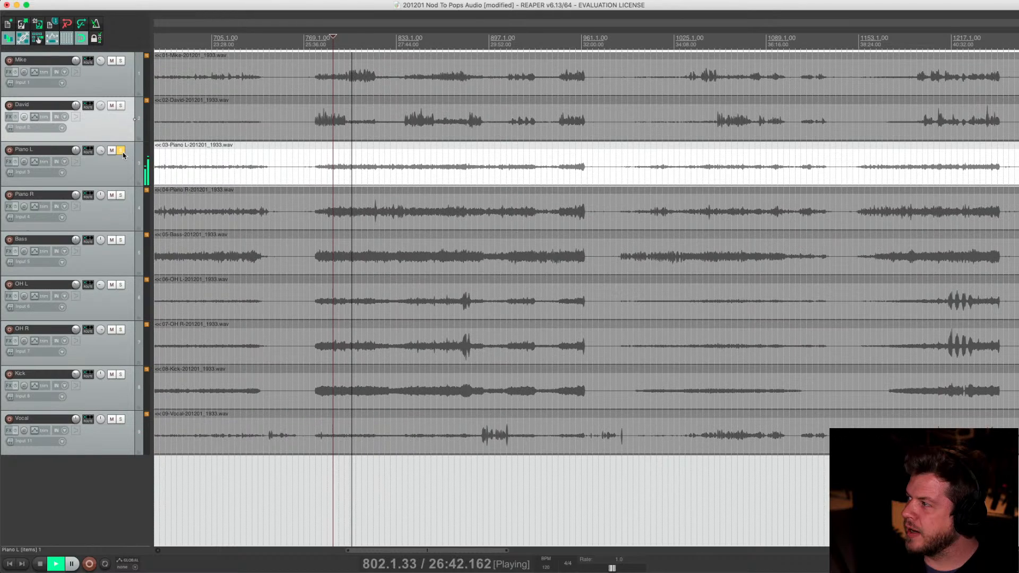
click(121, 195)
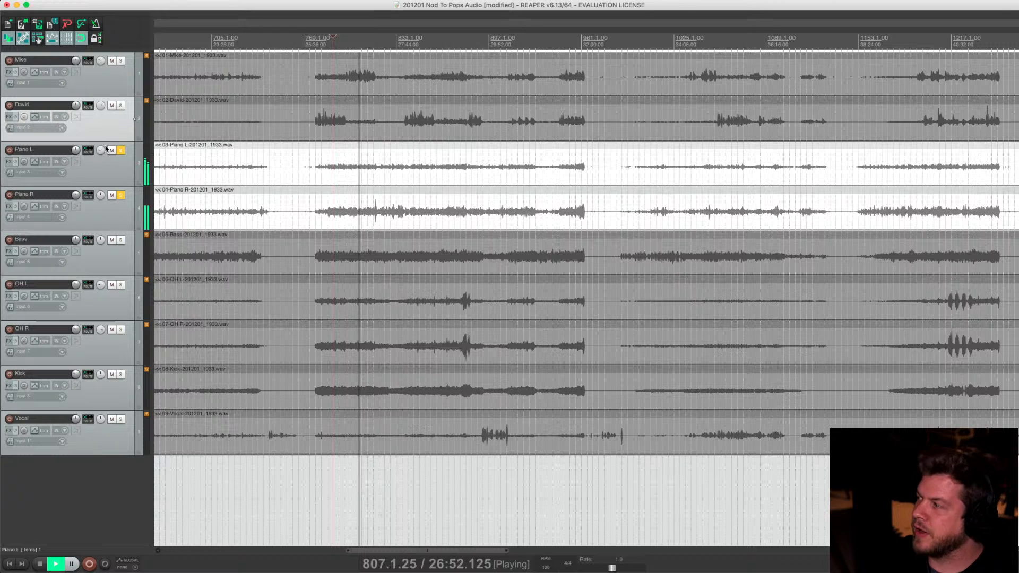
drag(101, 151, 102, 153)
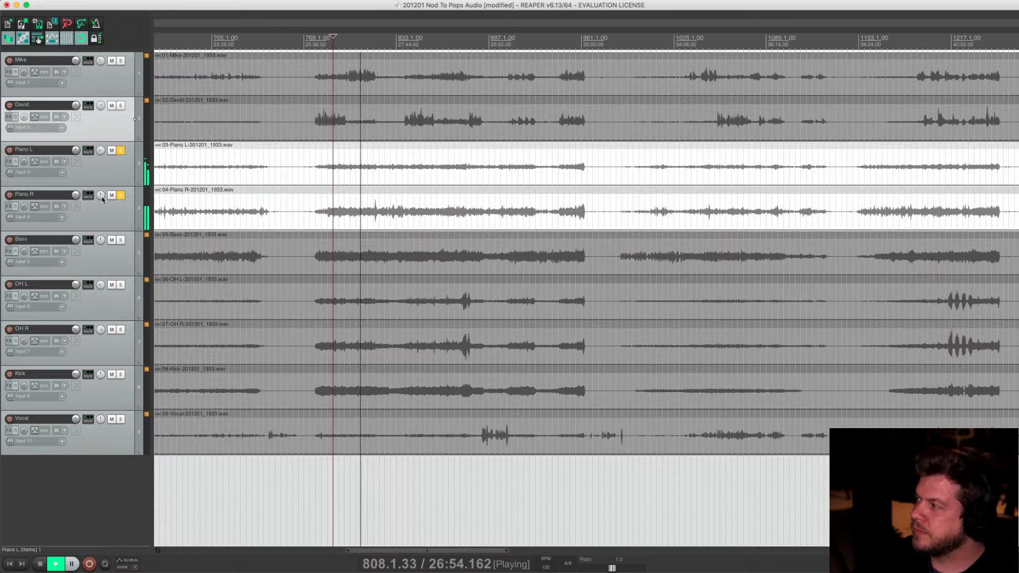
drag(103, 196, 100, 192)
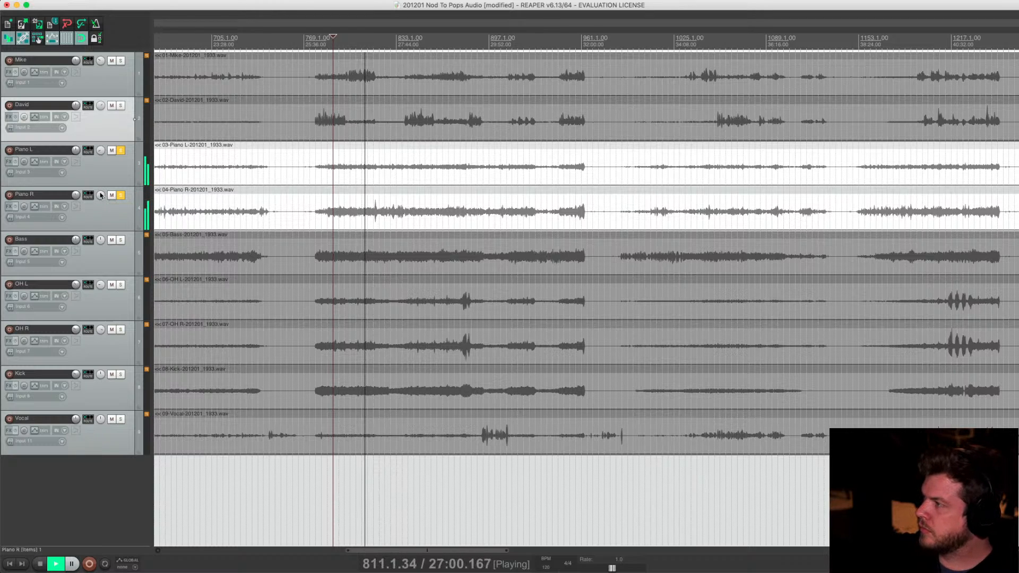
Add a new empty track and place it directly above Piano L
double_click(56, 499)
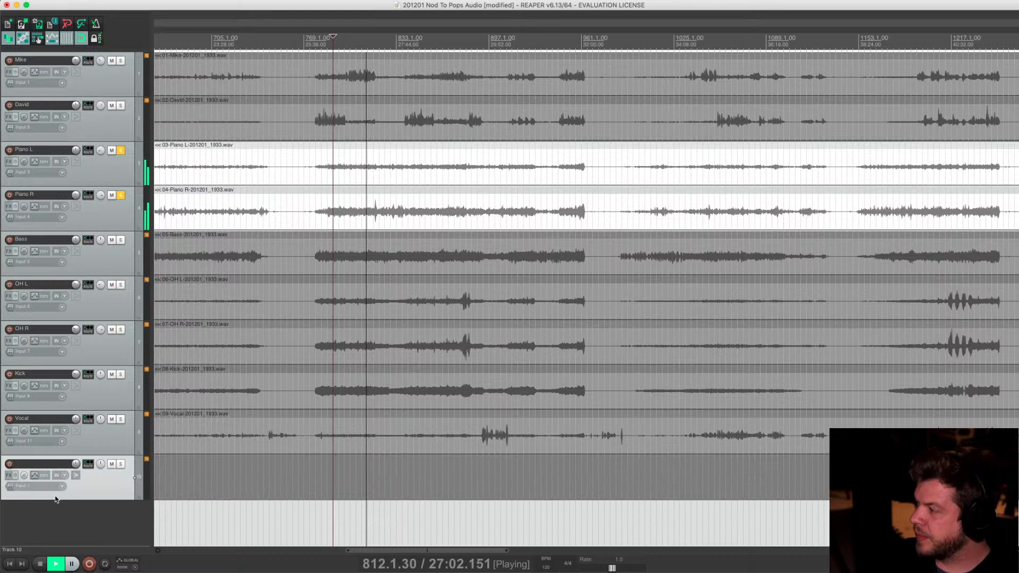
drag(97, 497, 89, 158)
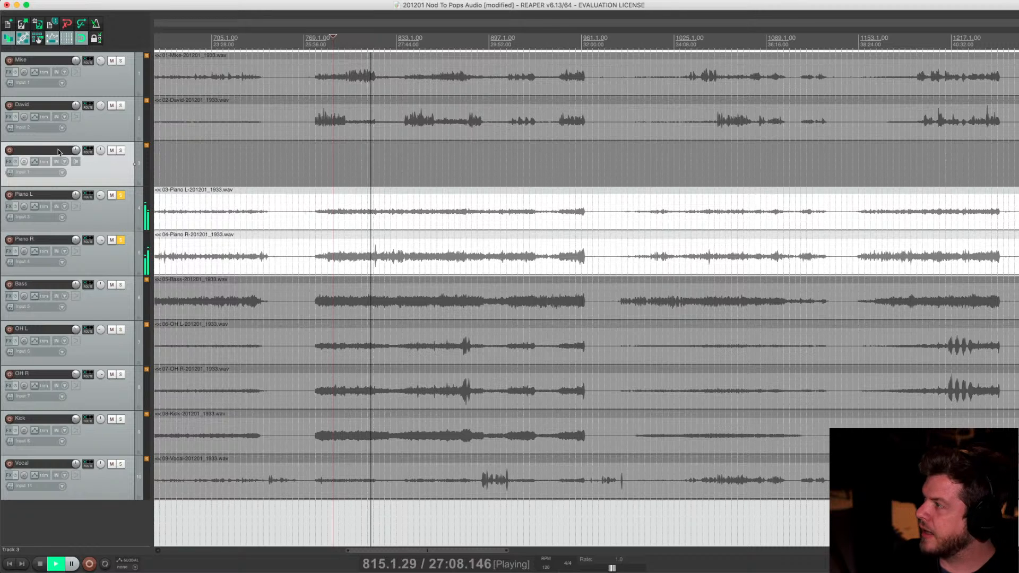
drag(117, 177, 116, 360)
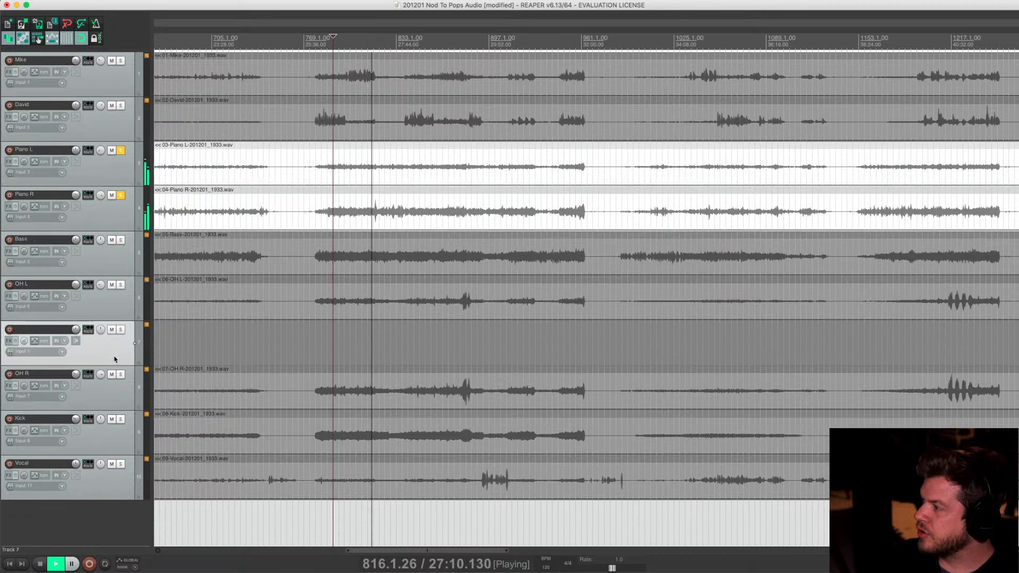
key(super+z)
Give the empty track above Piano L a random track color
right_click(121, 171)
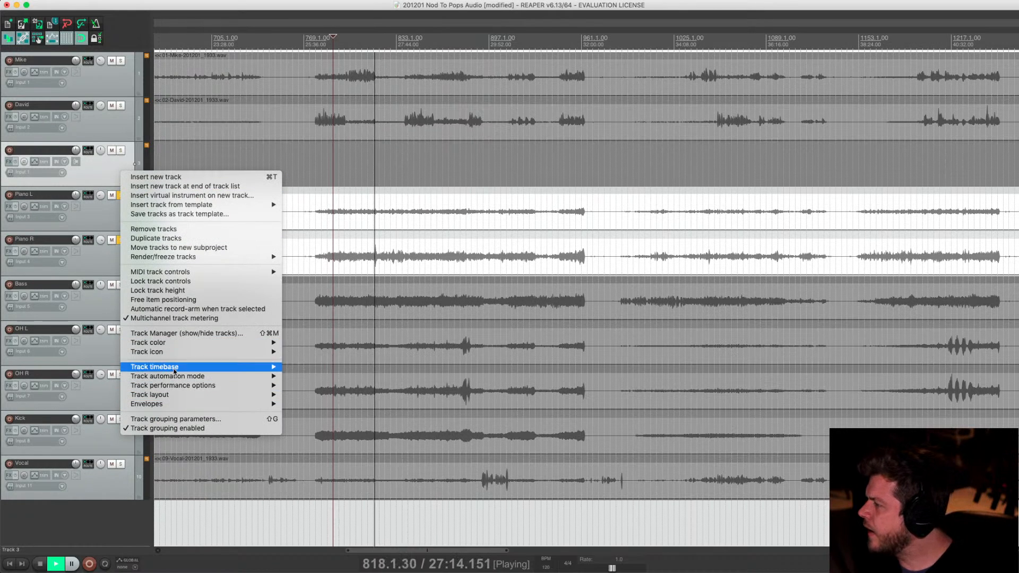
mouse_move(175, 347)
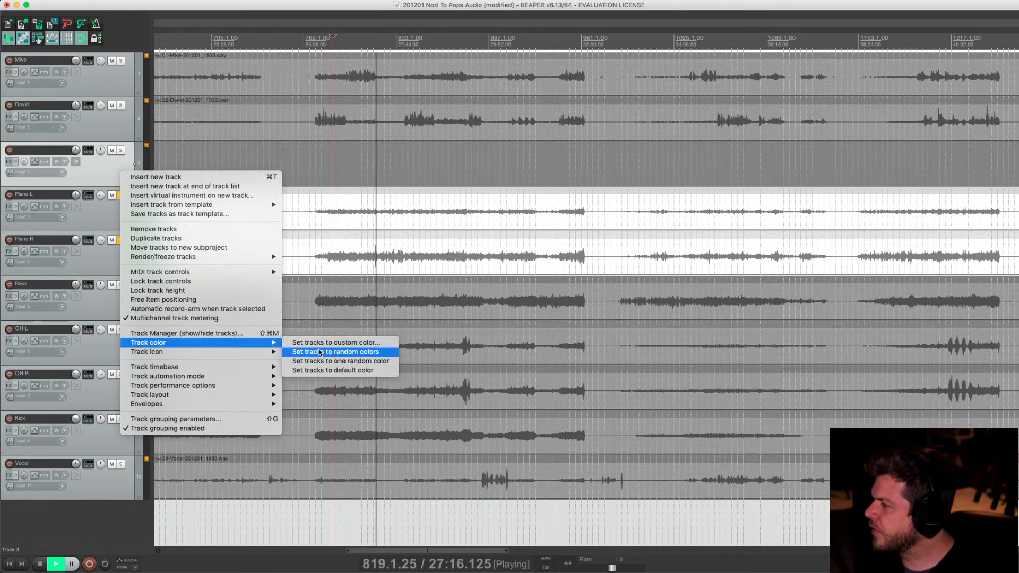
click(318, 352)
drag(132, 186, 120, 152)
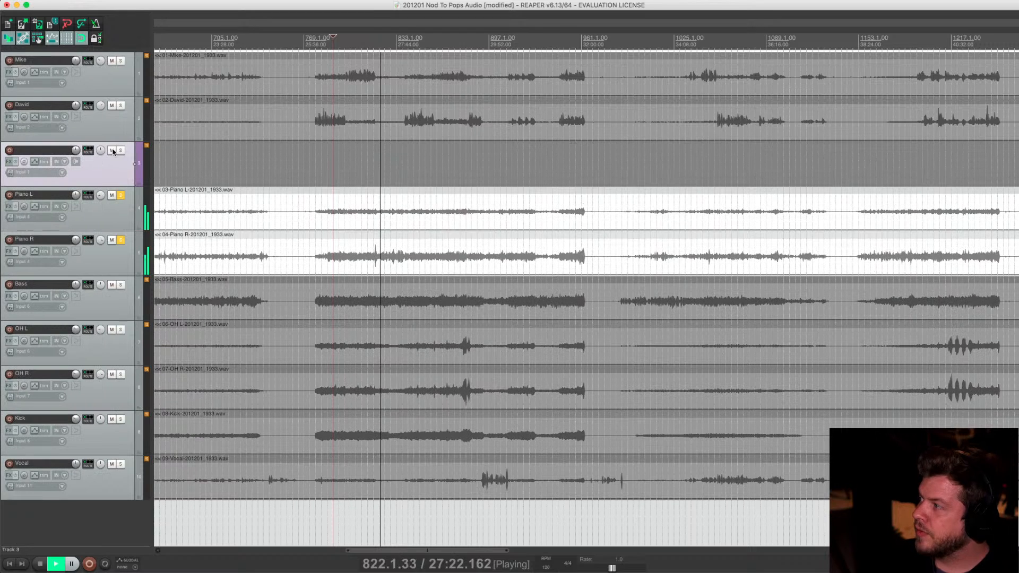
Turn the colored track into a folder containing only Piano L and Piano R, and name it Piano Bus
click(139, 184)
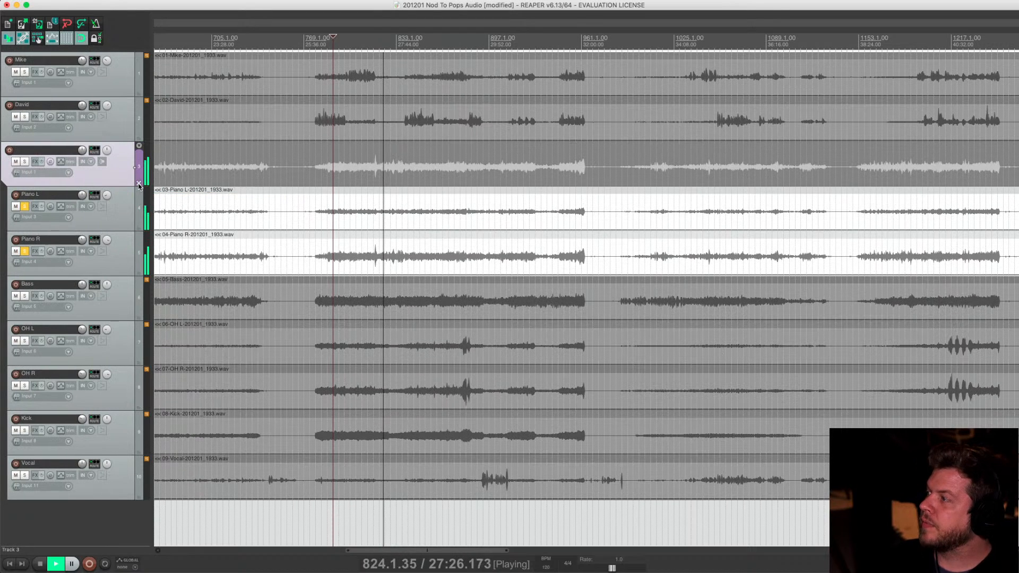
click(140, 274)
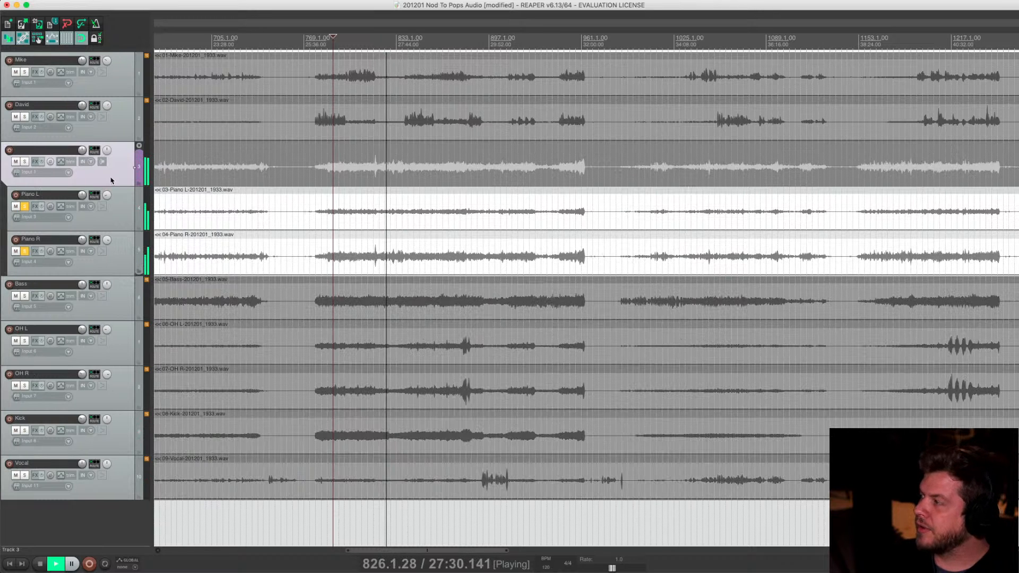
double_click(56, 151)
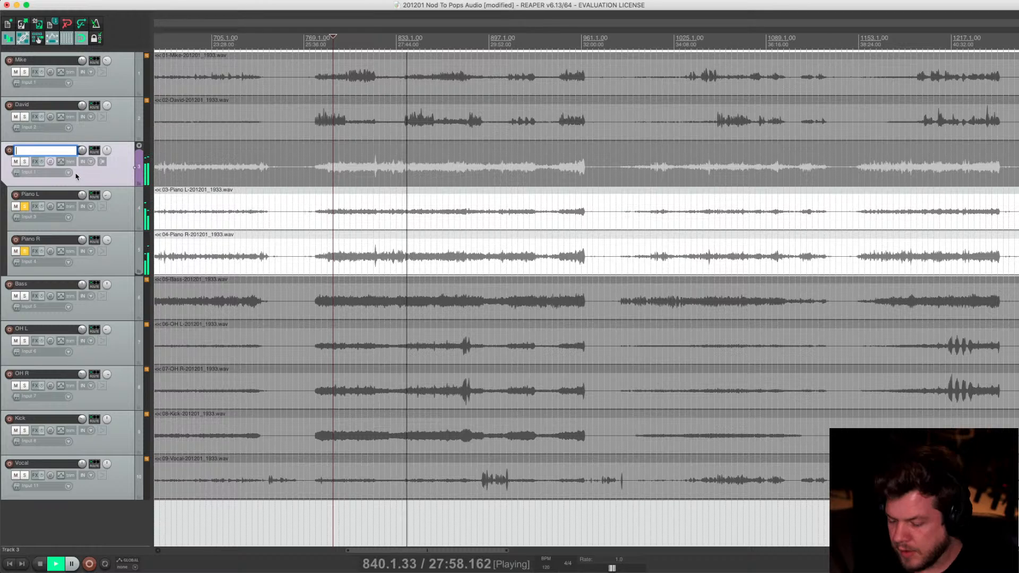
text(Piano Bus)
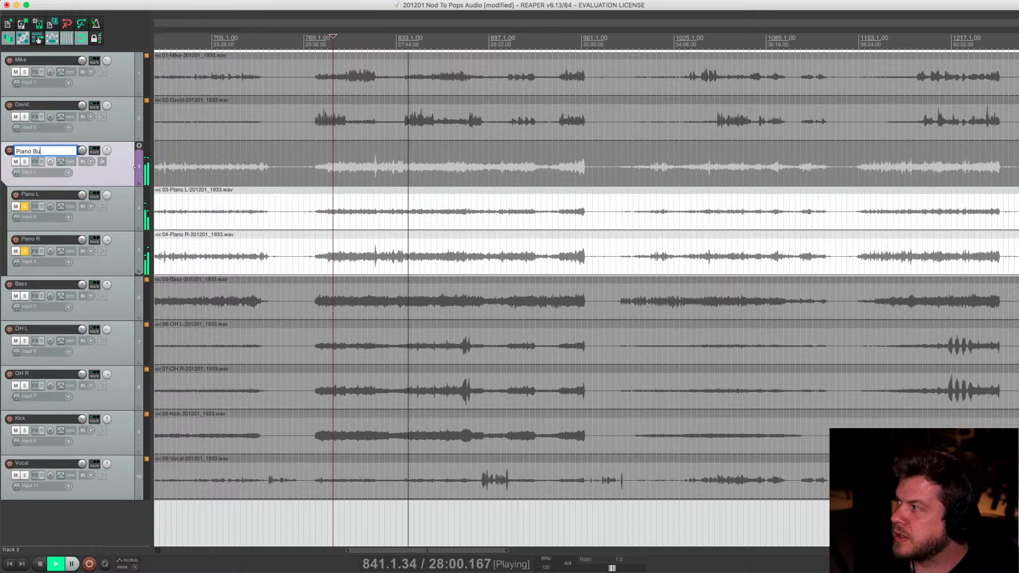
key(Return)
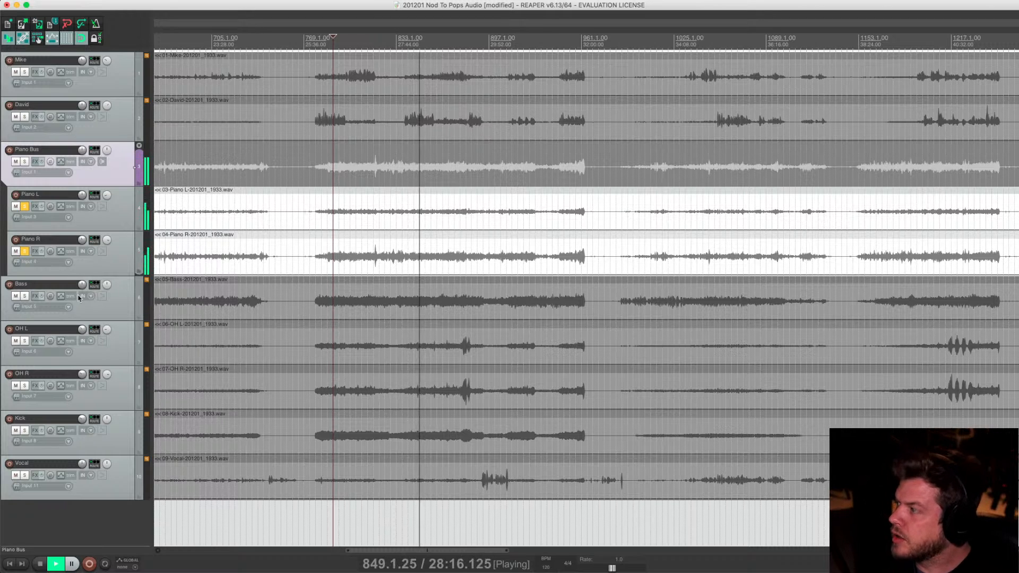
Switch the solo from Piano L and Piano R to the Bass track and adjust its pan
click(24, 296)
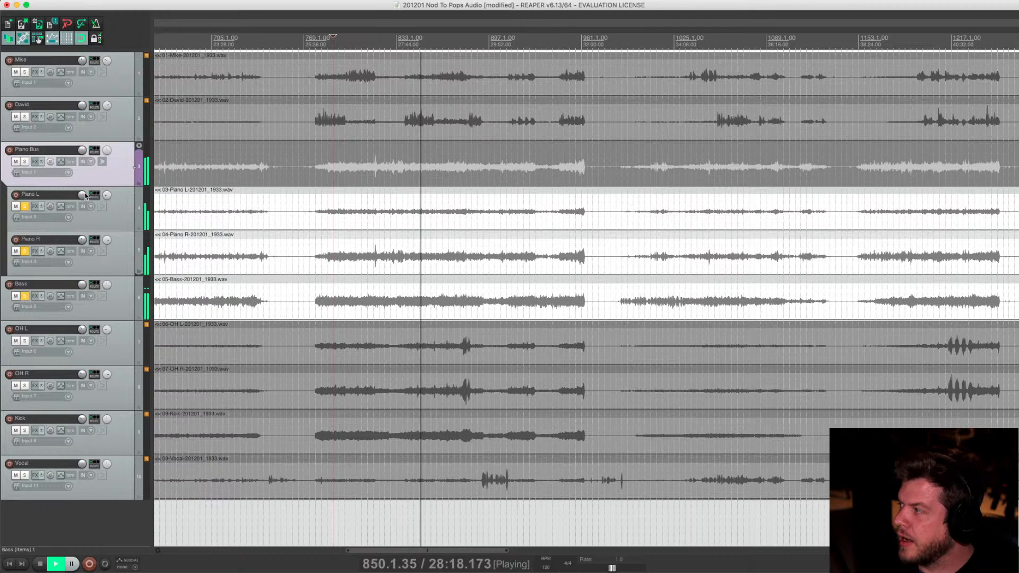
click(25, 206)
click(25, 251)
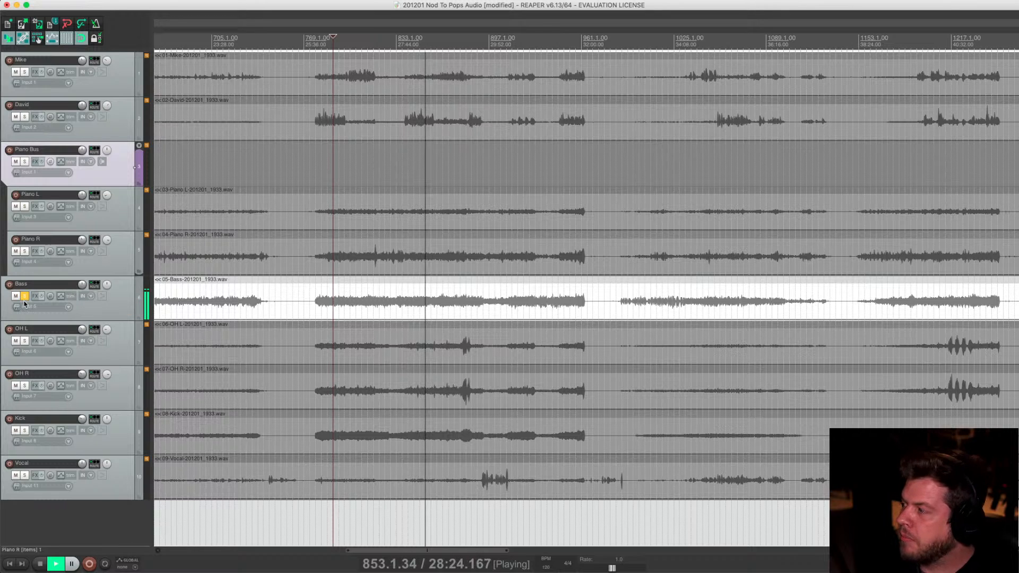
mouse_move(107, 287)
mouse_down()
mouse_move(106, 304)
mouse_move(107, 274)
mouse_move(108, 286)
mouse_up()
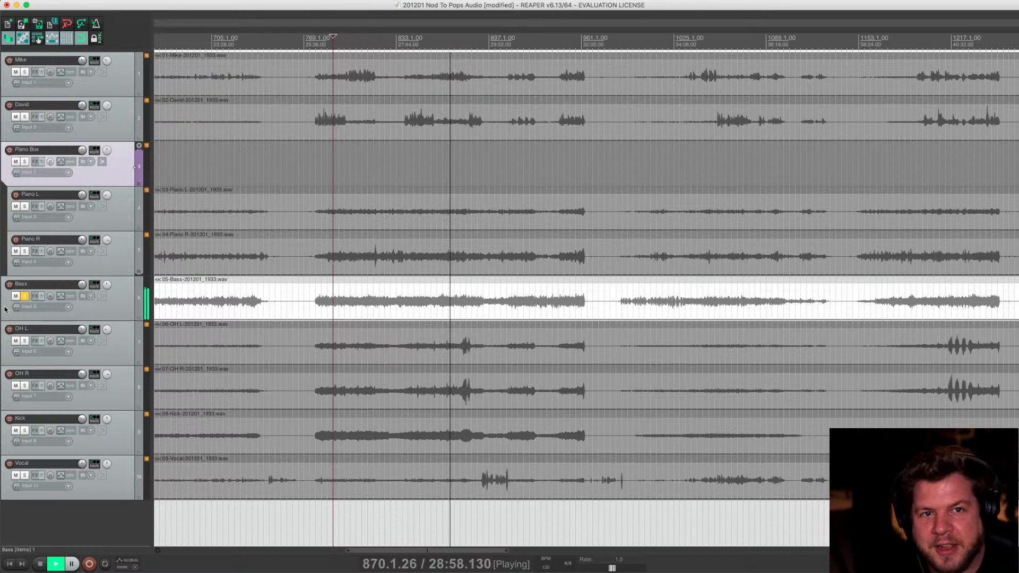
Switch to the browser, check the YouTube live stream page, and post the comment "Nice" on the Facebook live video
key(ctrl+Up)
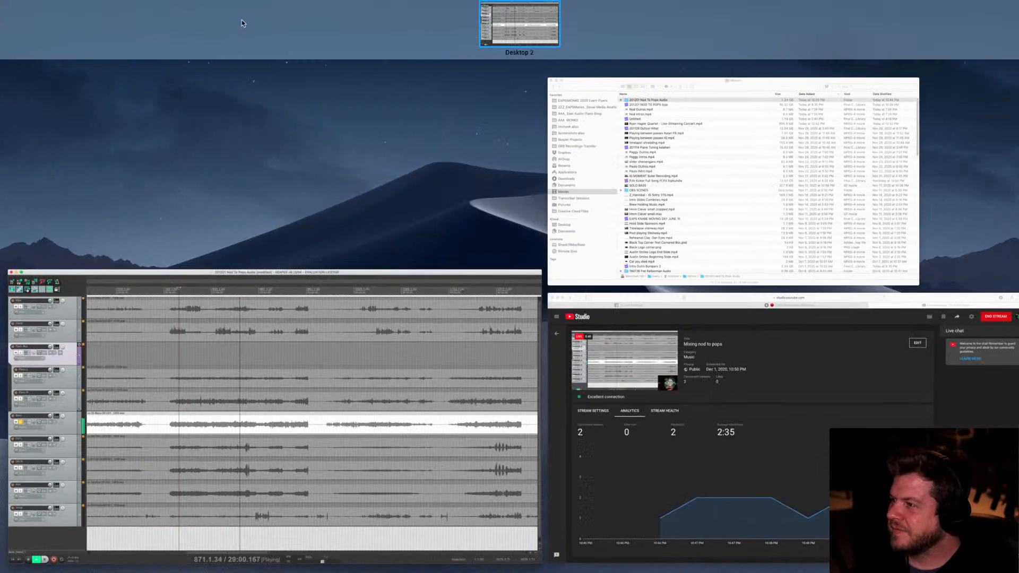
click(799, 449)
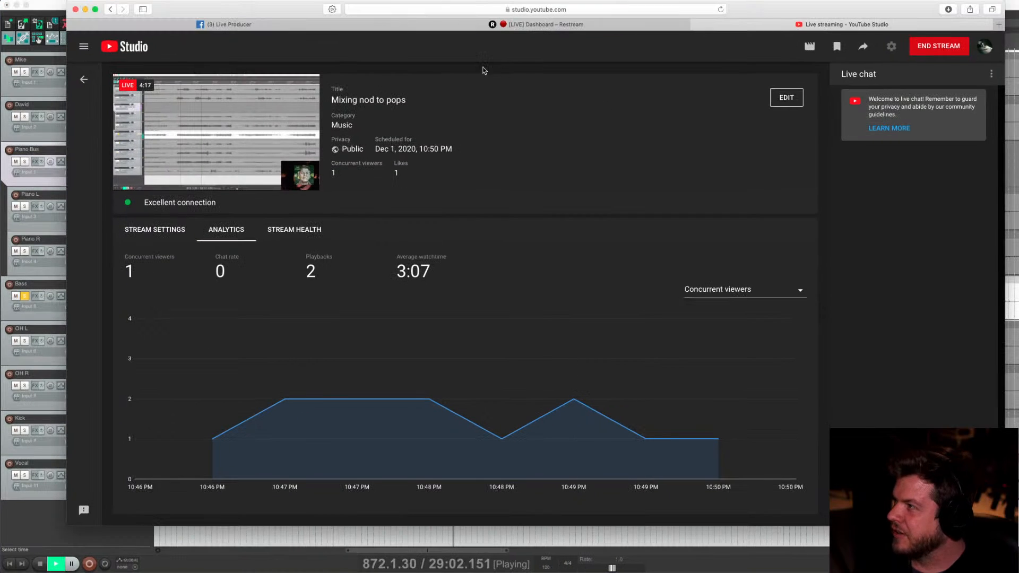
click(325, 28)
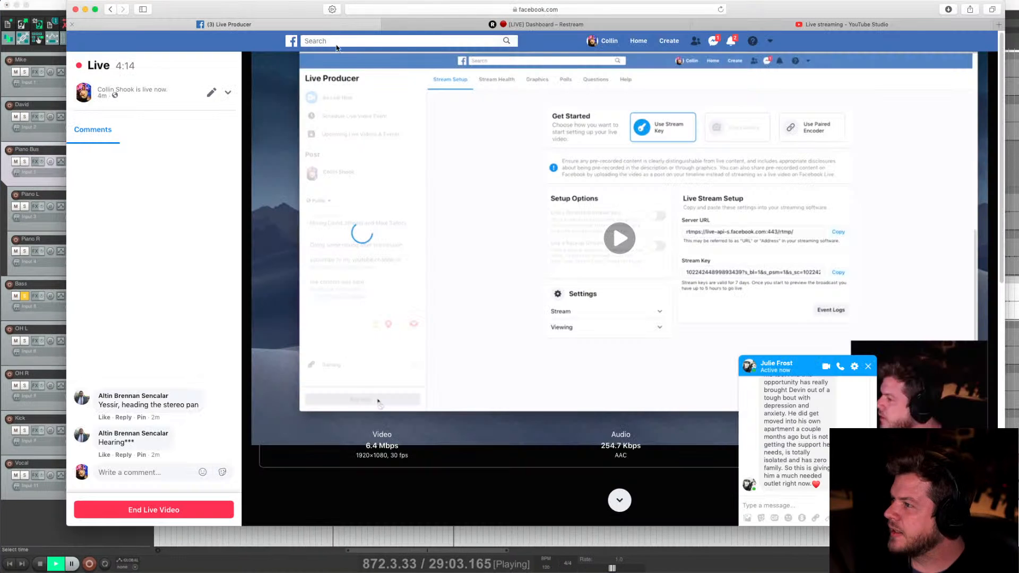
click(133, 475)
text(Nice)
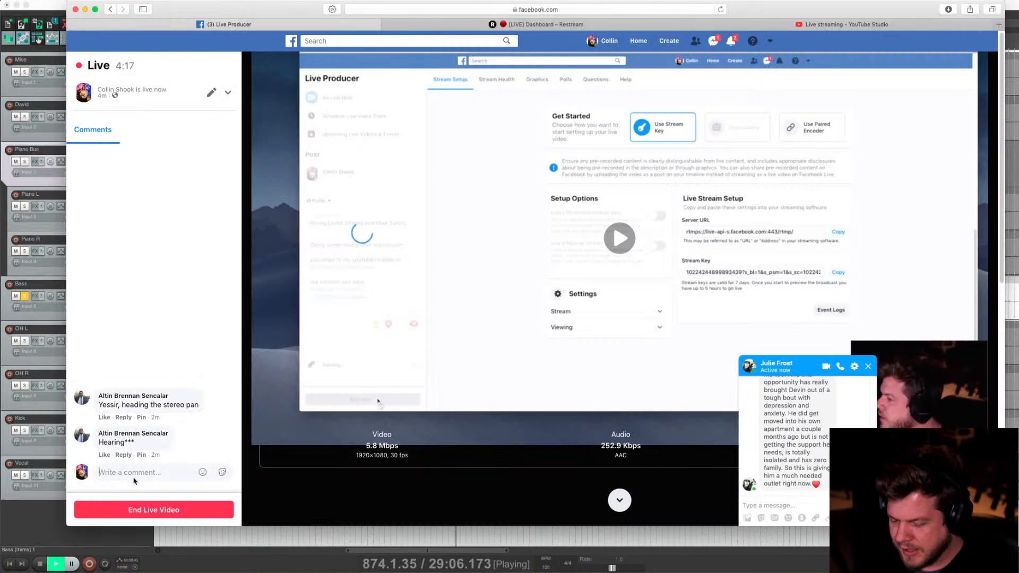
key(Return)
Write "Whatsup" in the live video's comment field, then move the browser window aside to return to REAPER
text(Wh)
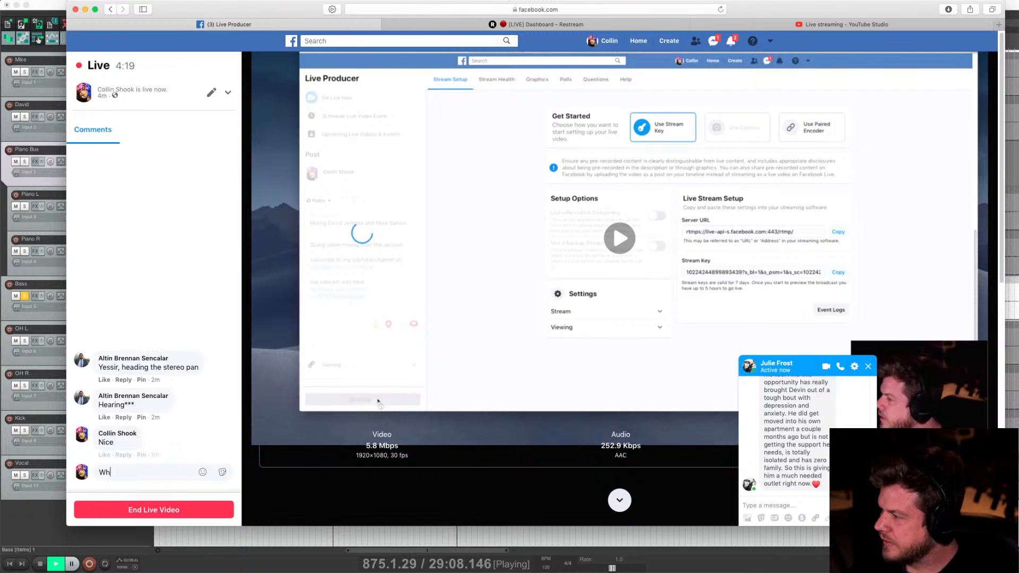
text(autsup)
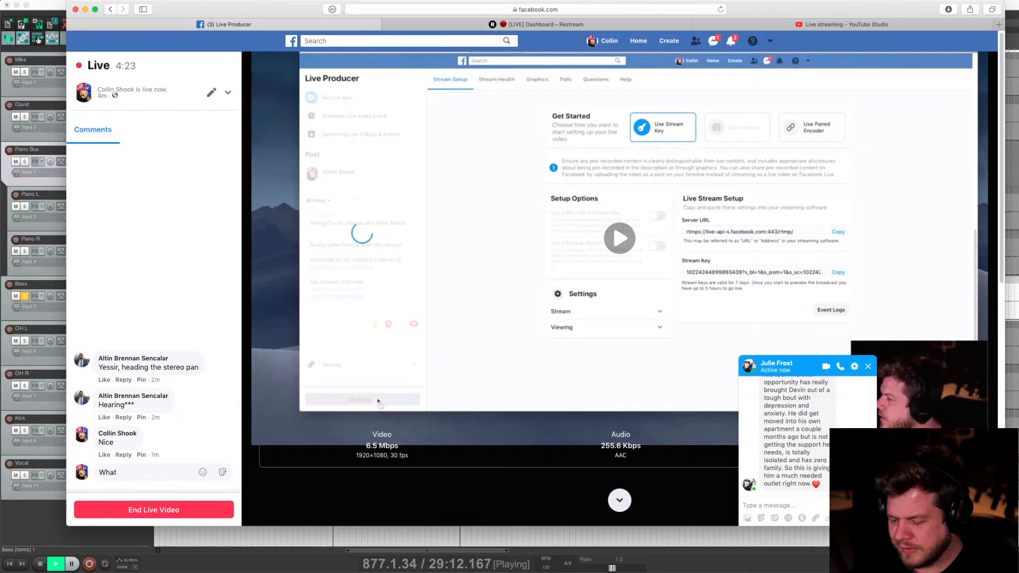
text(sup)
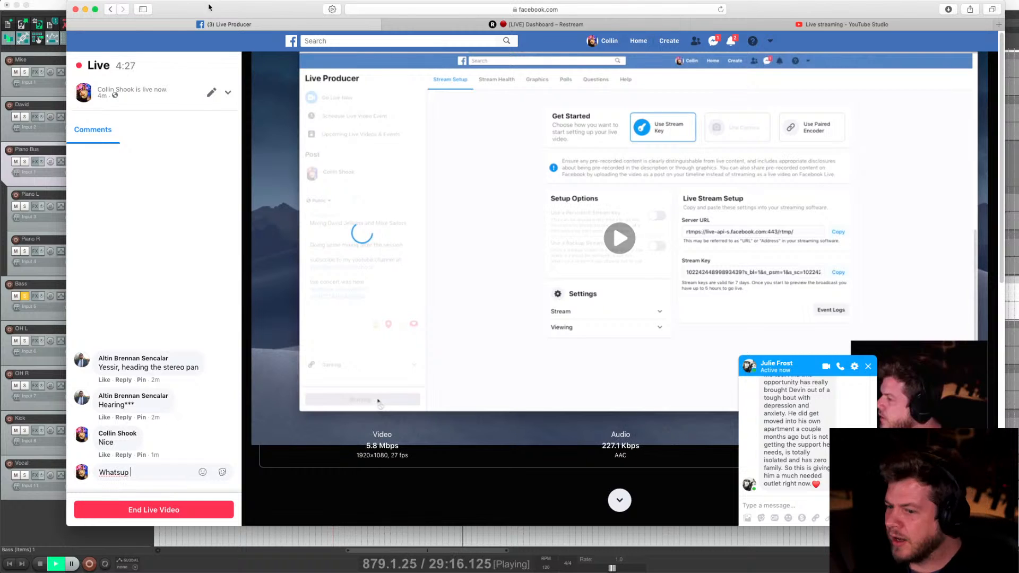
drag(209, 10, 982, 446)
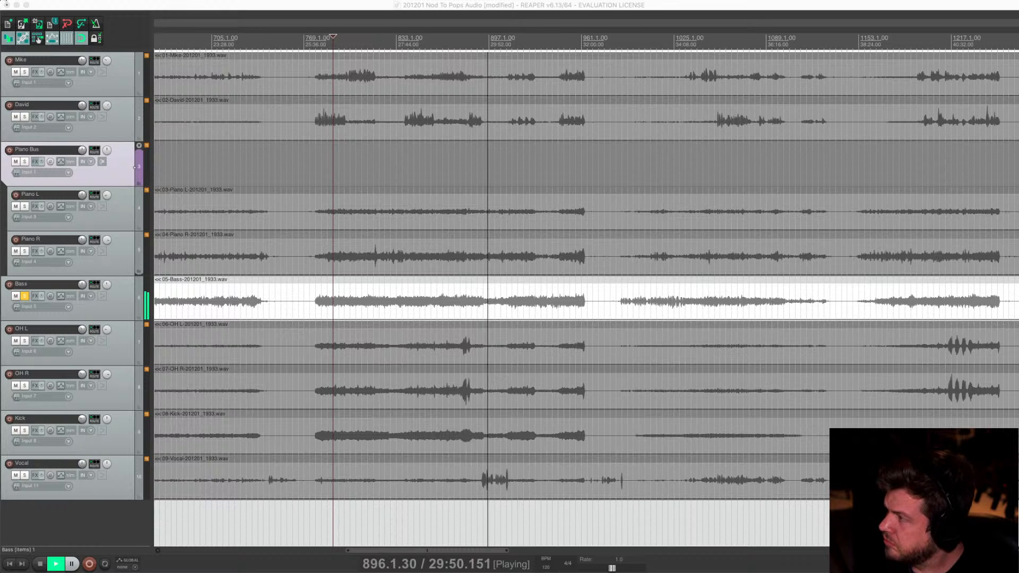
Switch the solo from Bass to Vocal, try panning Vocal 100% left, and reset its pan to center
click(25, 475)
click(23, 301)
click(24, 297)
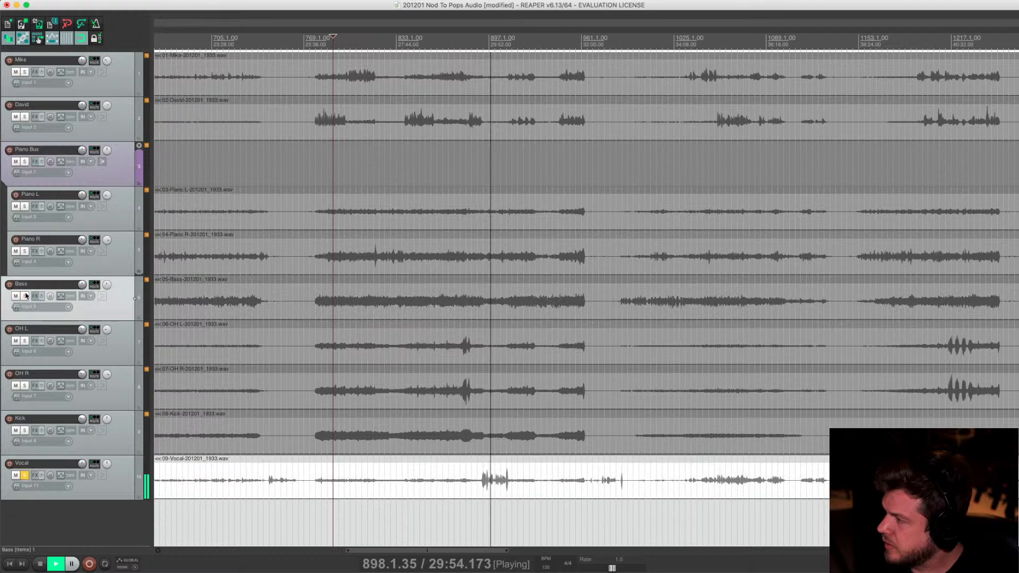
scroll(667, 380, down, 8)
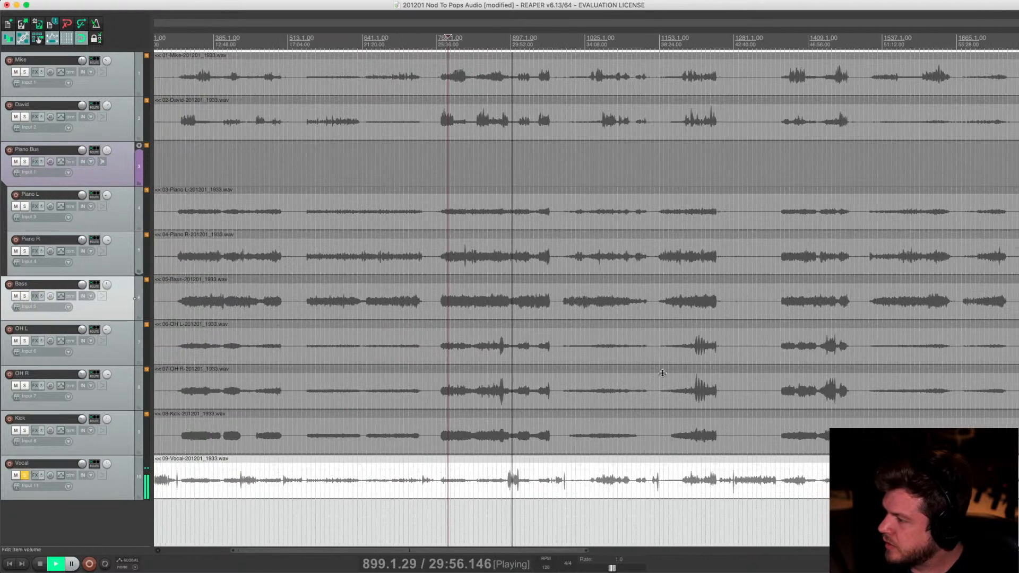
scroll(161, 382, up, 5)
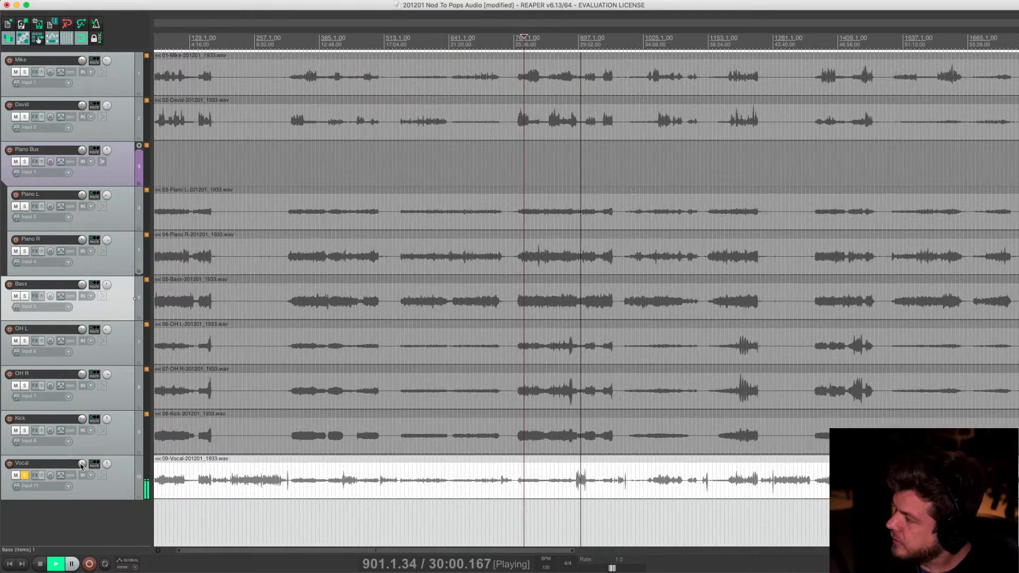
drag(82, 464, 107, 470)
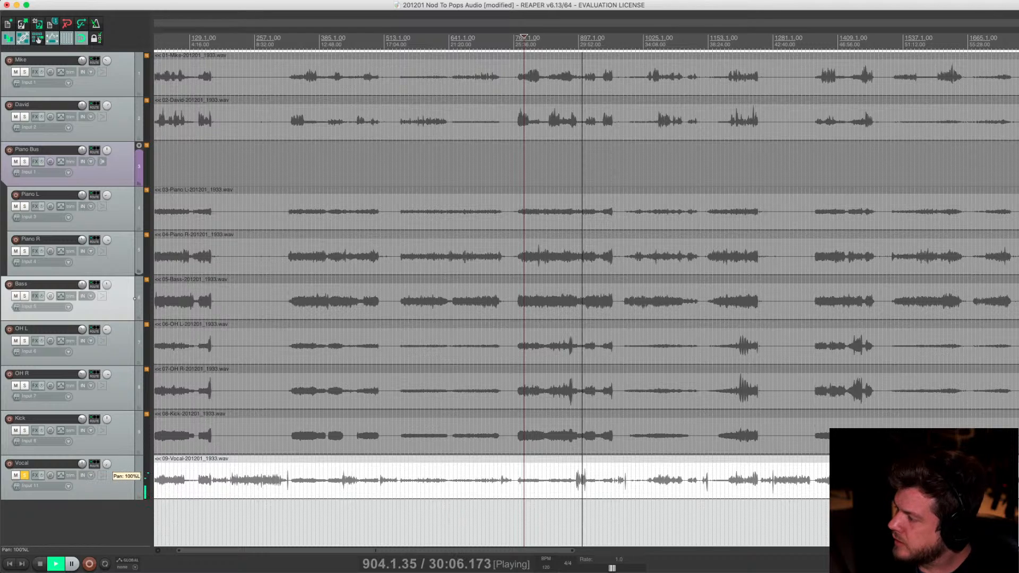
double_click(107, 464)
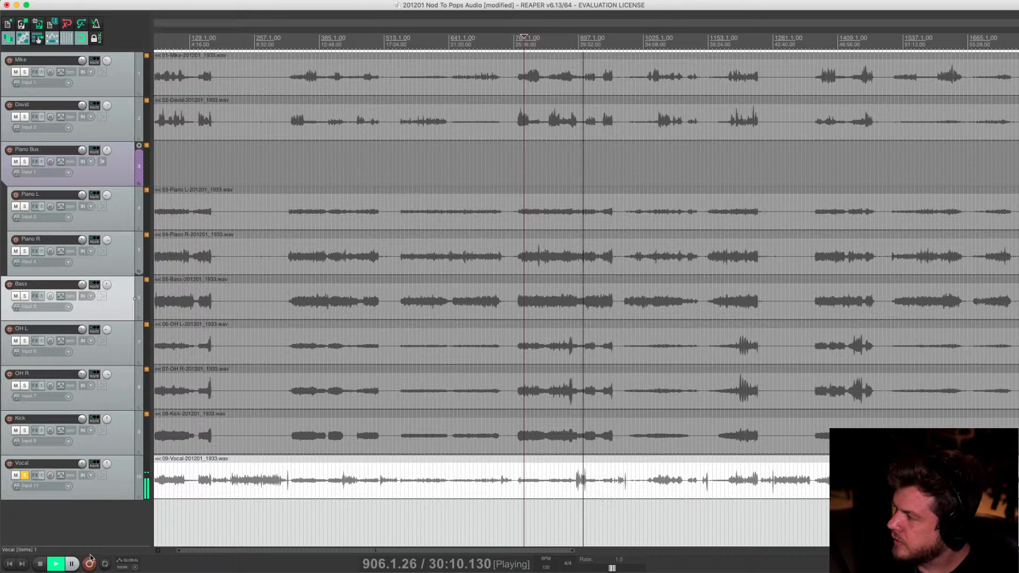
Add an empty track directly above OH L and give it a random track color
double_click(95, 527)
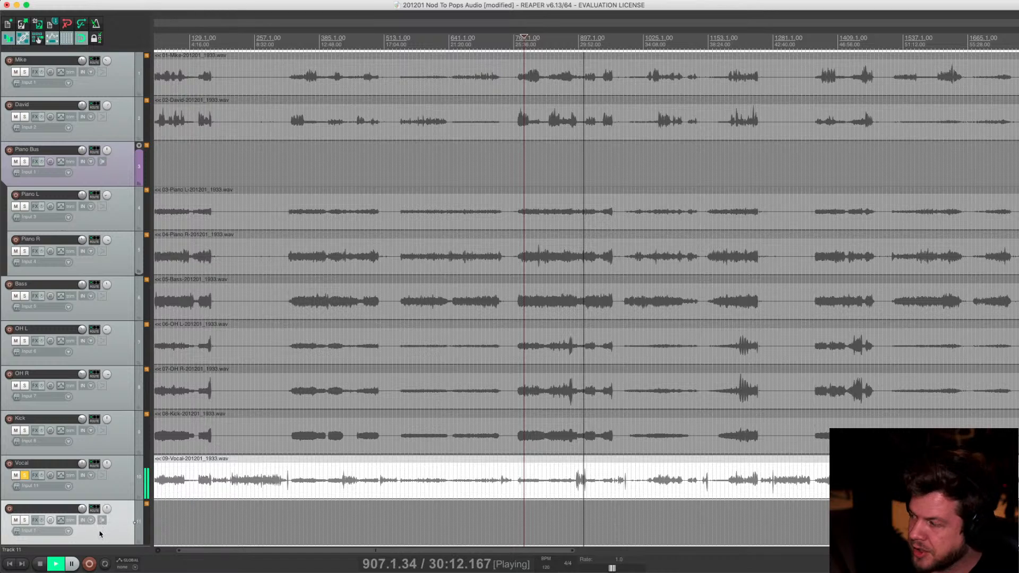
drag(109, 532, 119, 325)
right_click(119, 324)
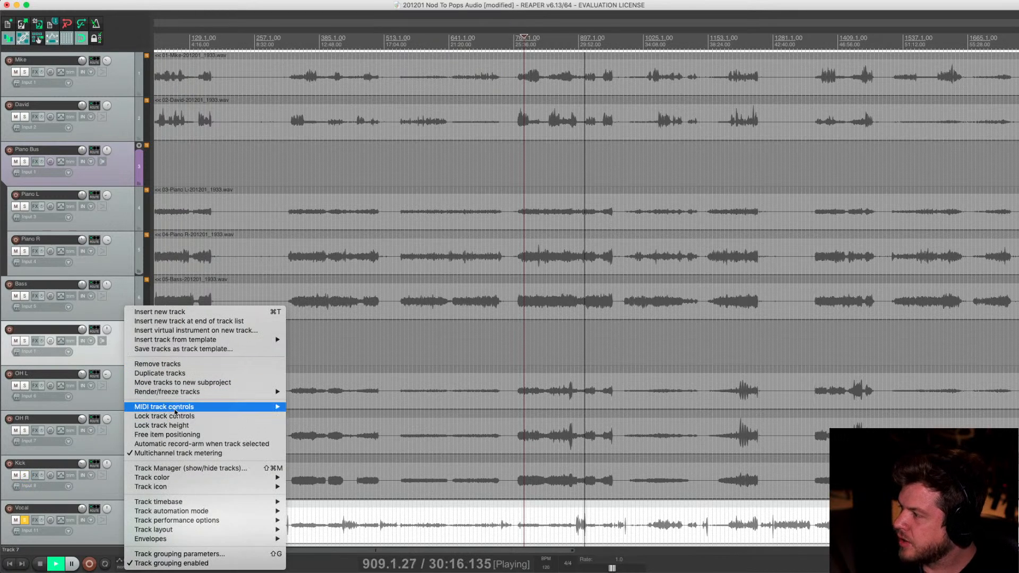
mouse_move(181, 409)
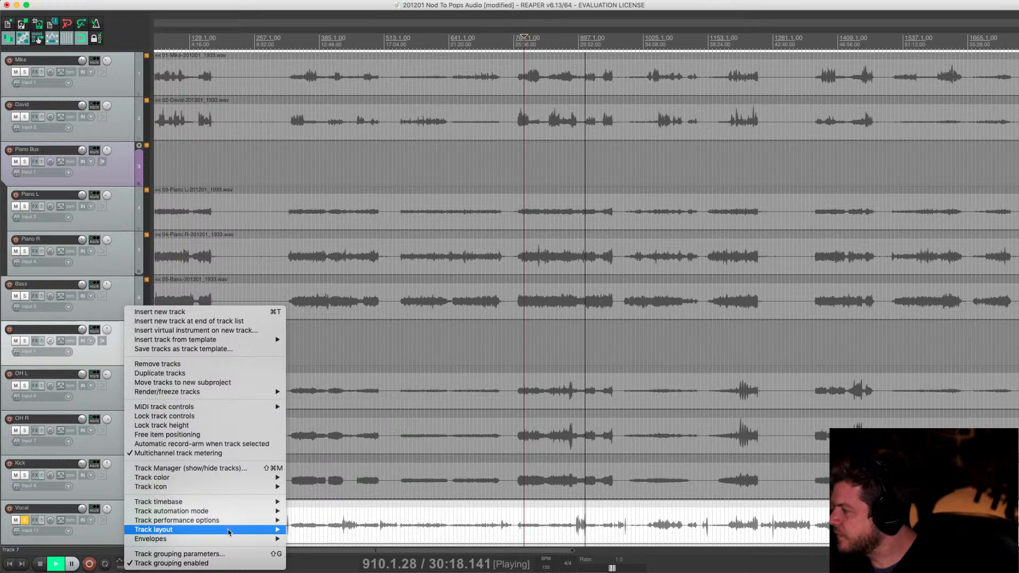
mouse_move(255, 478)
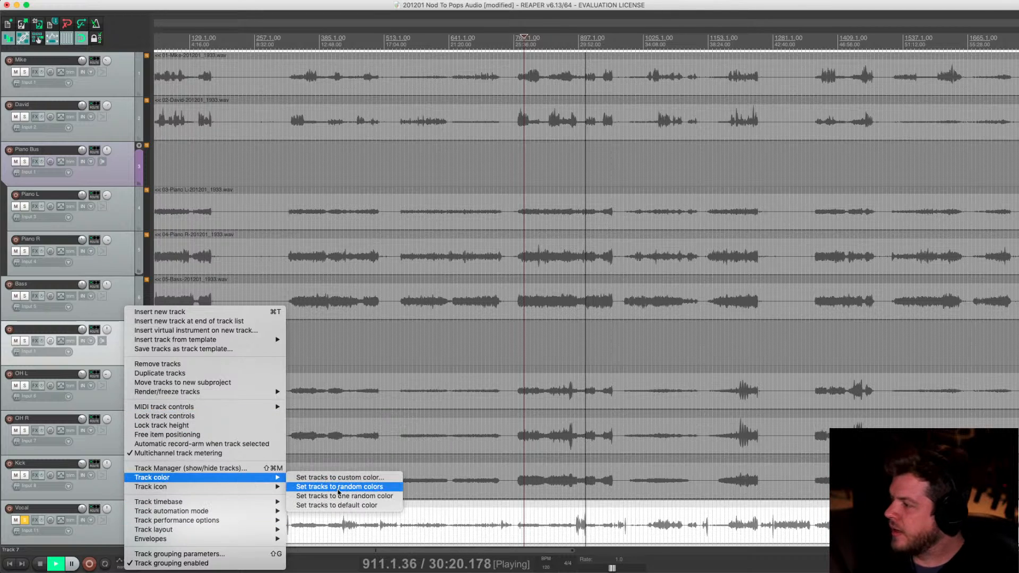
click(338, 487)
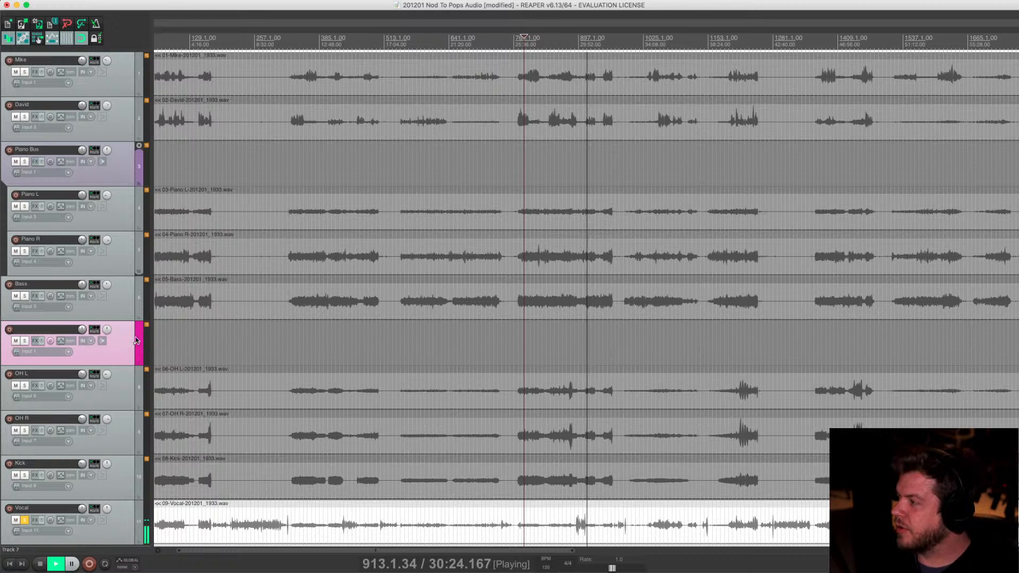
Turn the pink track into a folder containing only OH L, OH R and Kick, and name it Drum Bus
click(140, 370)
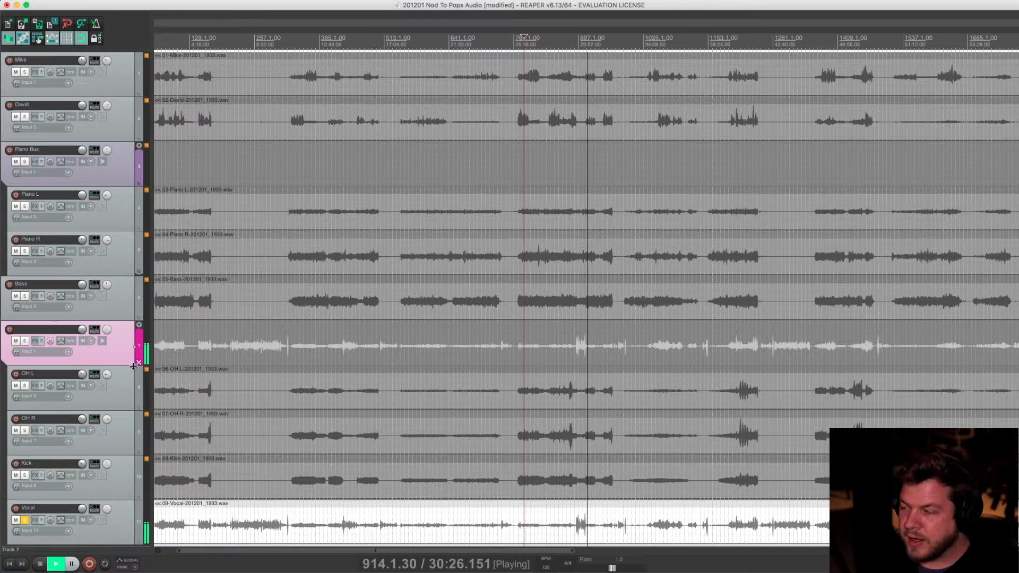
scroll(108, 380, down, 1)
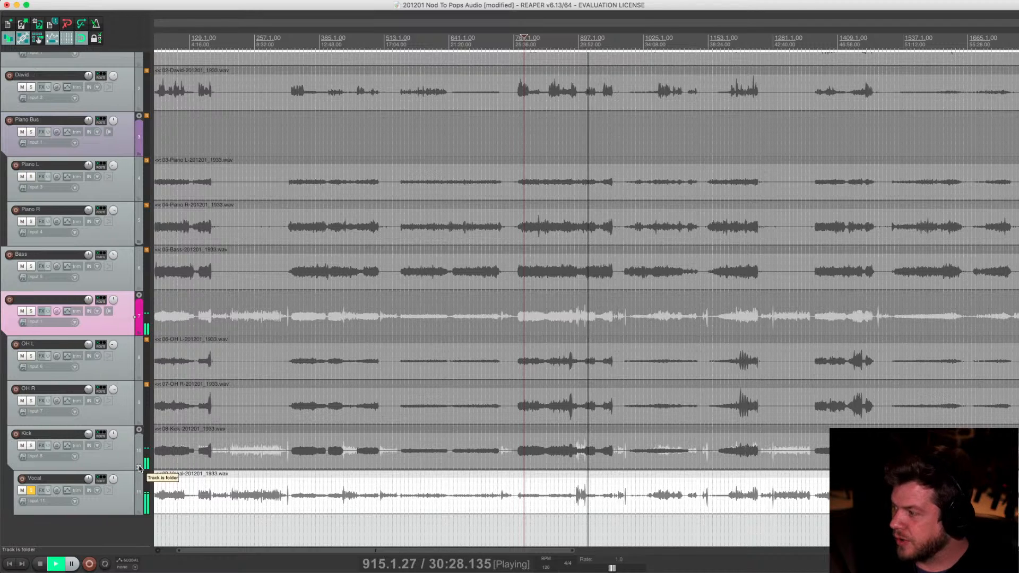
click(139, 467)
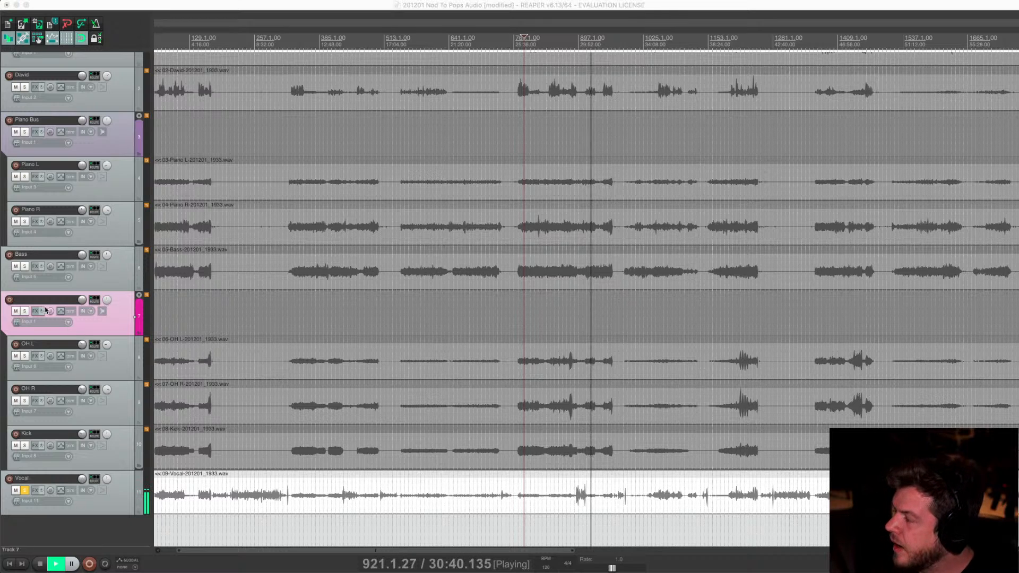
double_click(43, 300)
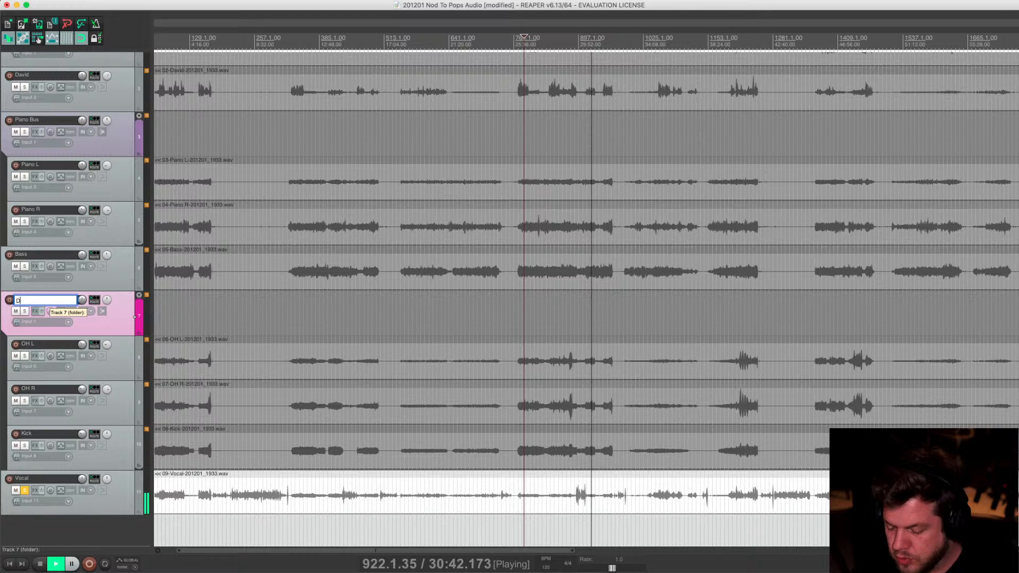
key(Return)
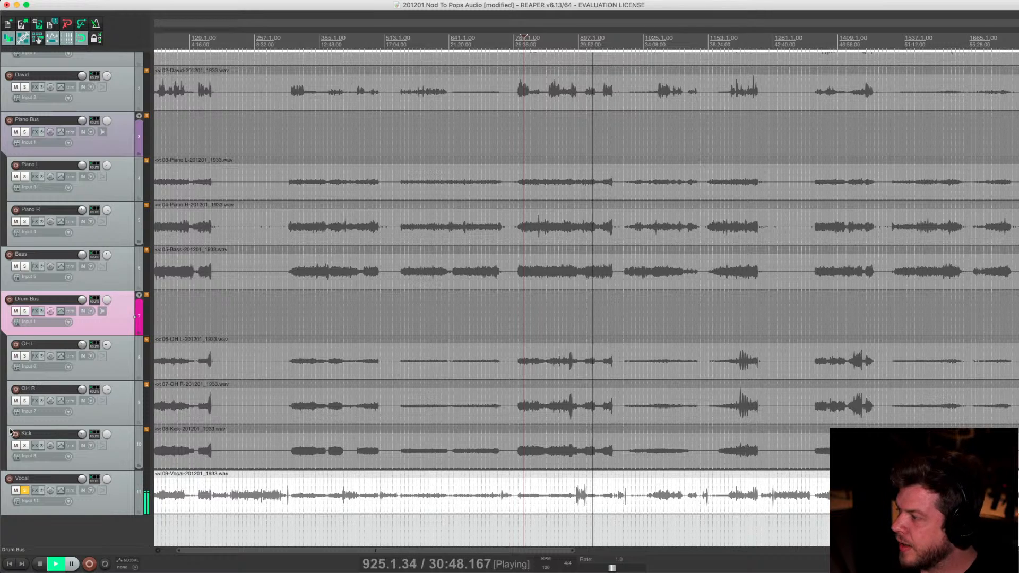
click(89, 466)
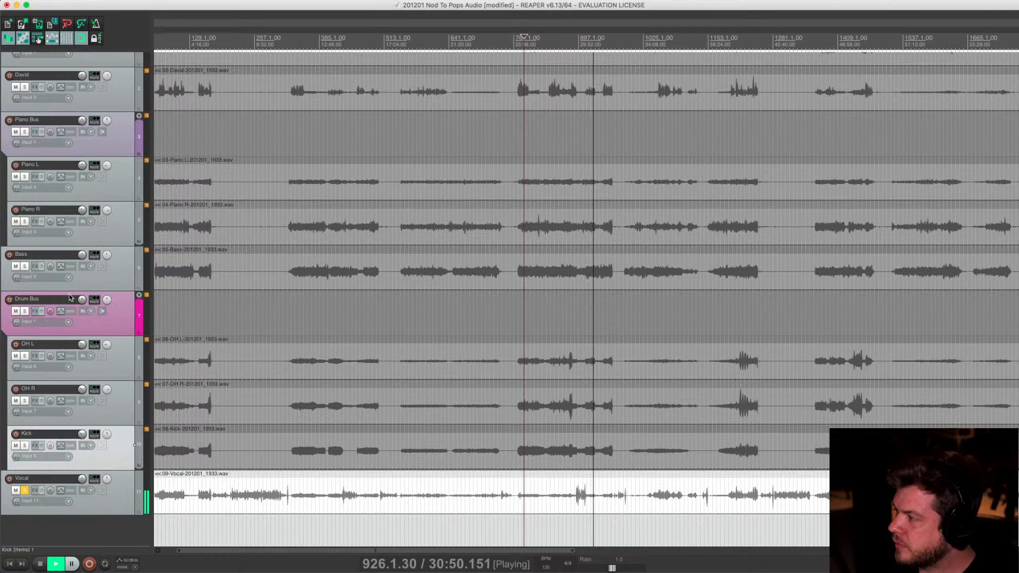
Switch the solo from Vocal to Drum Bus and adjust the panning of the OH L and OH R tracks
click(25, 311)
click(24, 490)
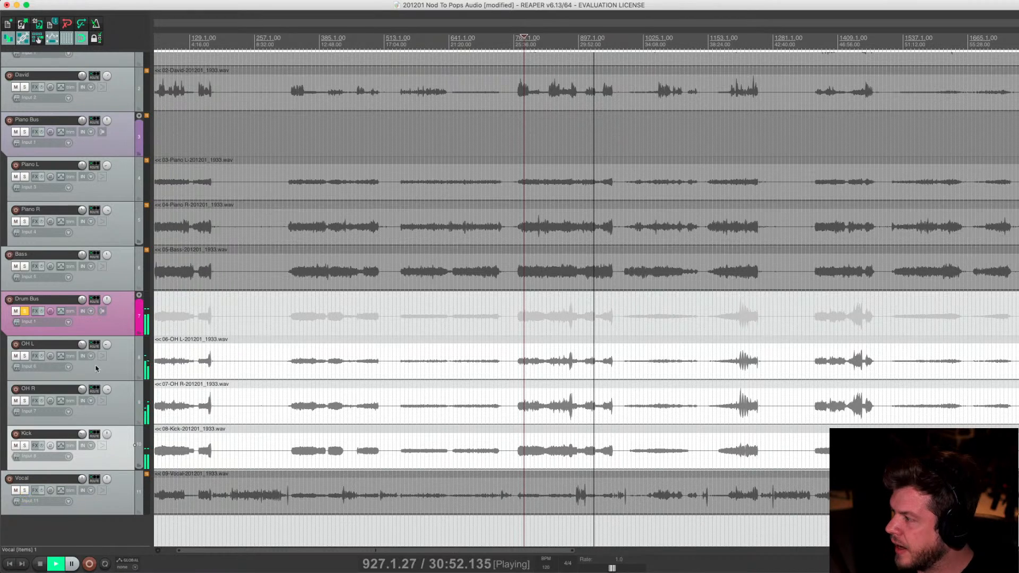
click(117, 368)
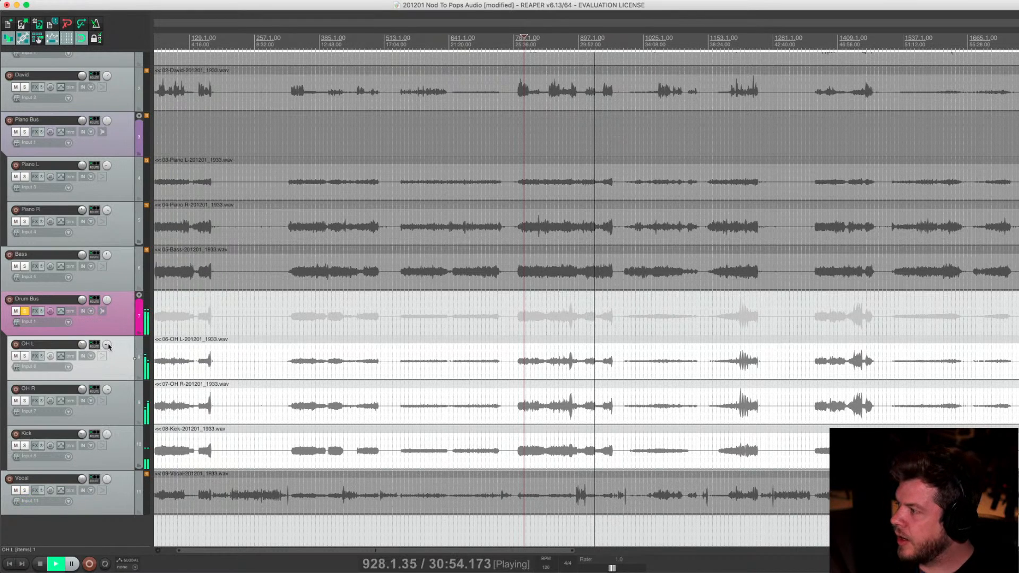
drag(107, 345, 107, 351)
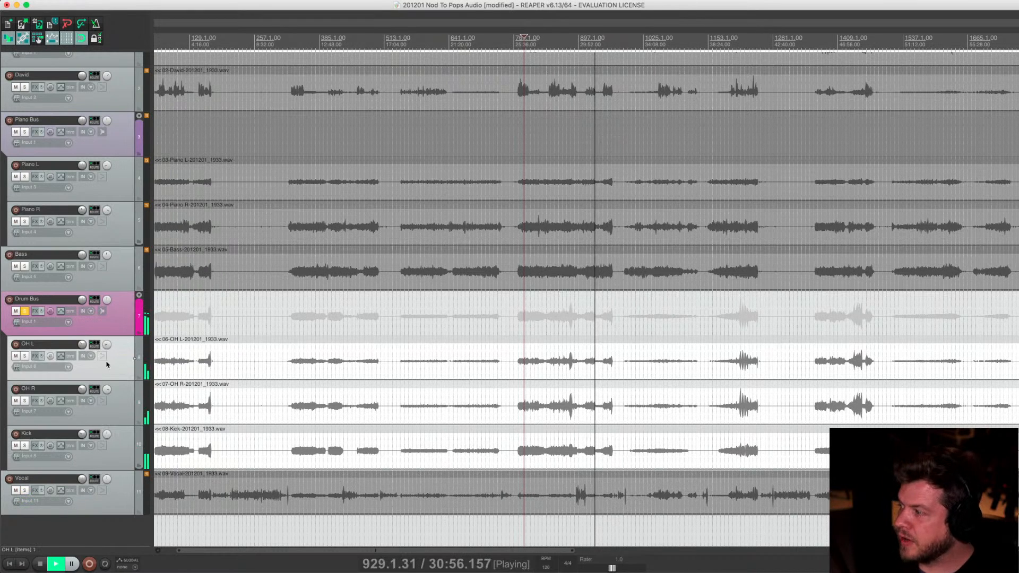
drag(107, 390, 108, 393)
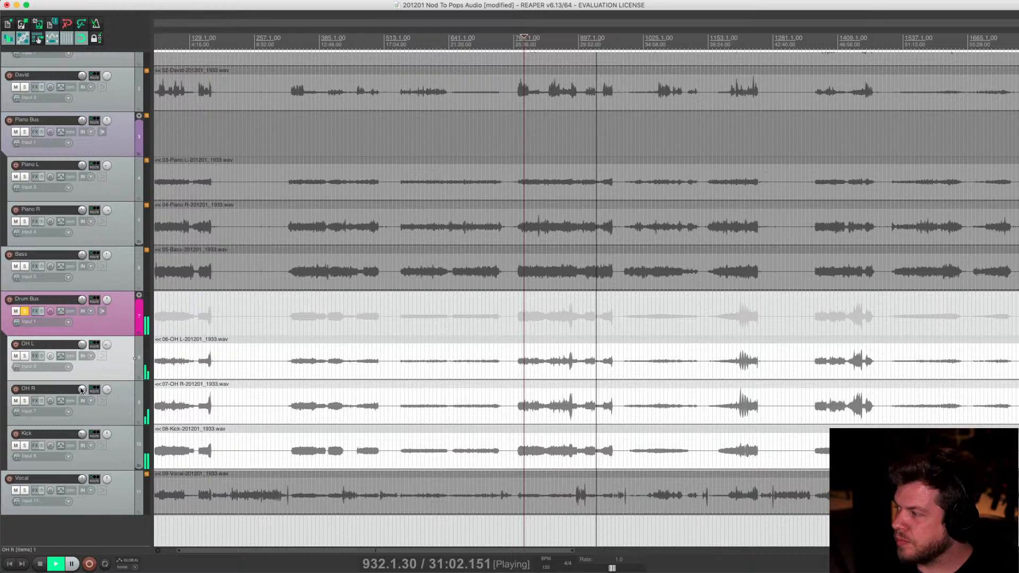
Select OH L and OH R together and adjust the volume of both overheads at once
shift+click(121, 415)
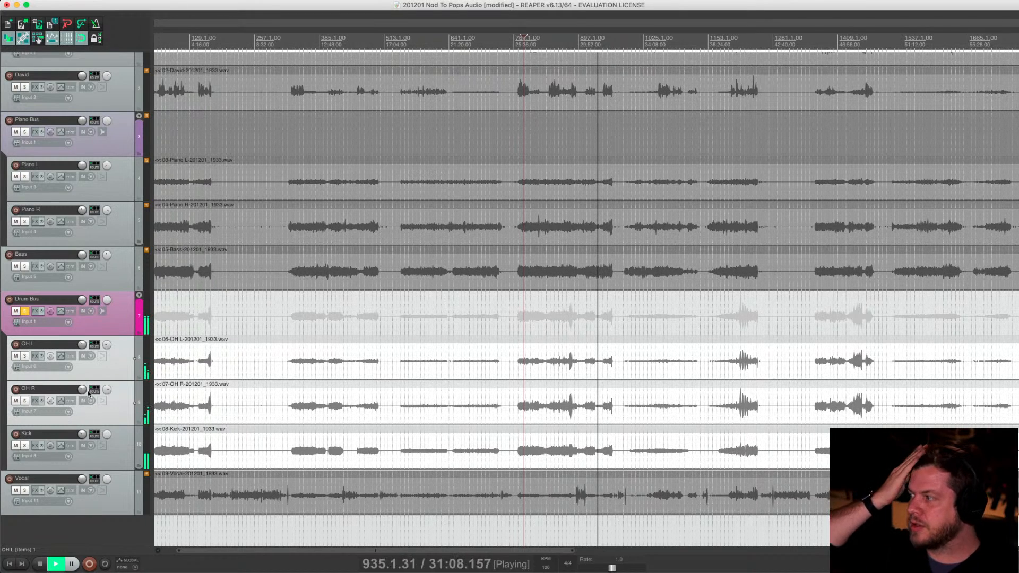
drag(82, 389, 82, 376)
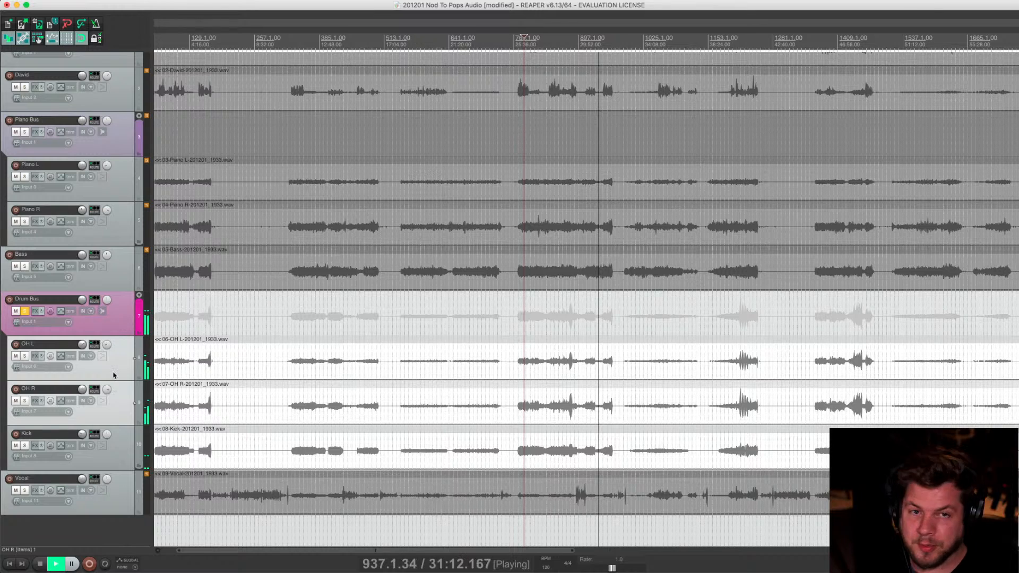
click(121, 380)
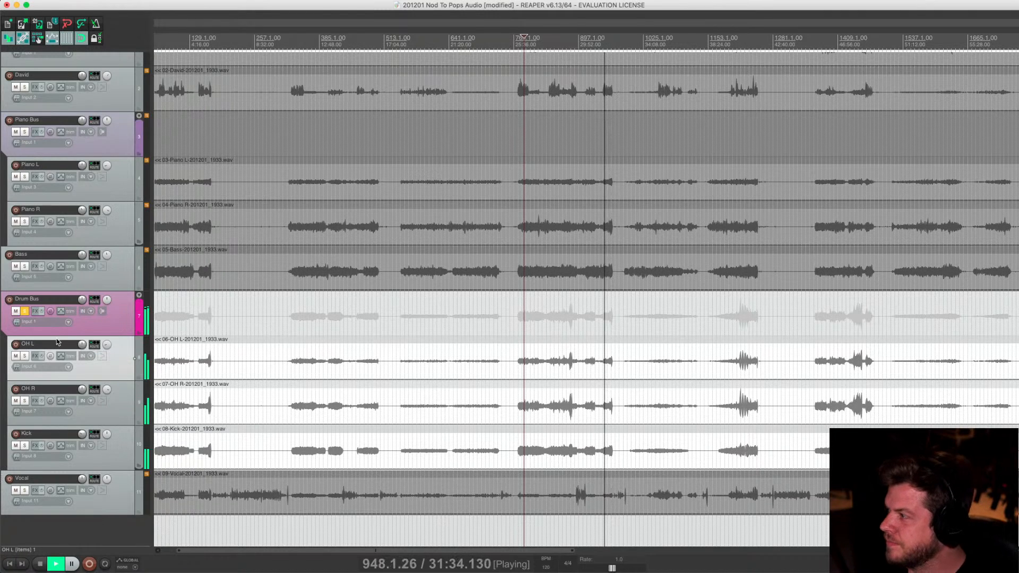
Toggle the Drum Bus solo off and on again to compare the drums with the full mix, and select Drum Bus
click(25, 311)
click(25, 312)
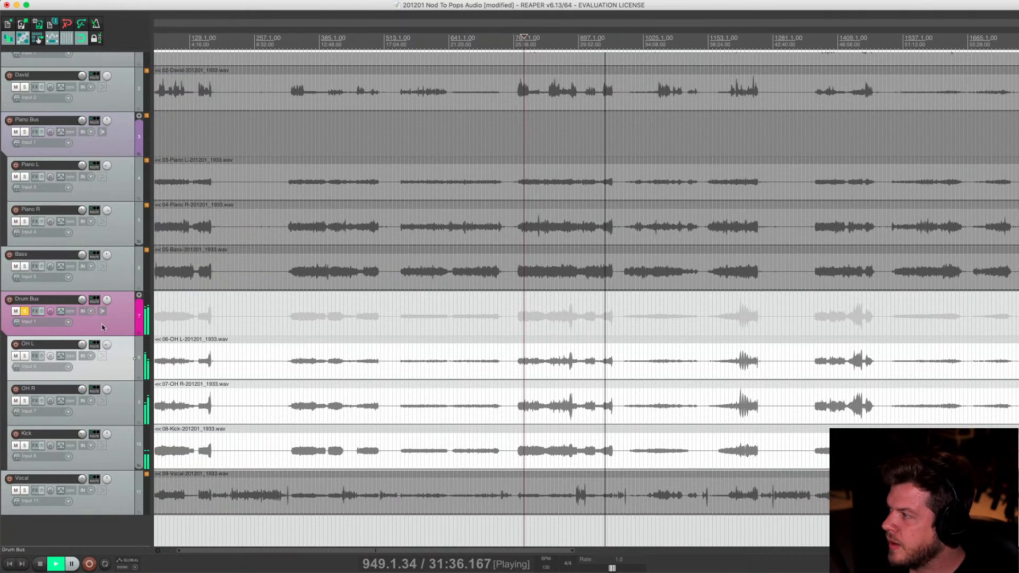
click(120, 327)
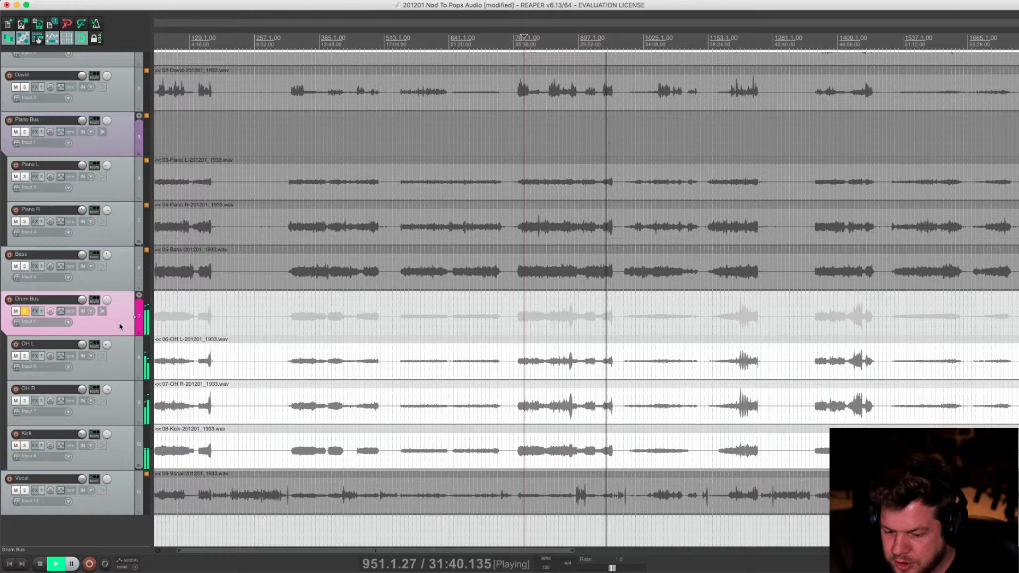
key(super+Tab)
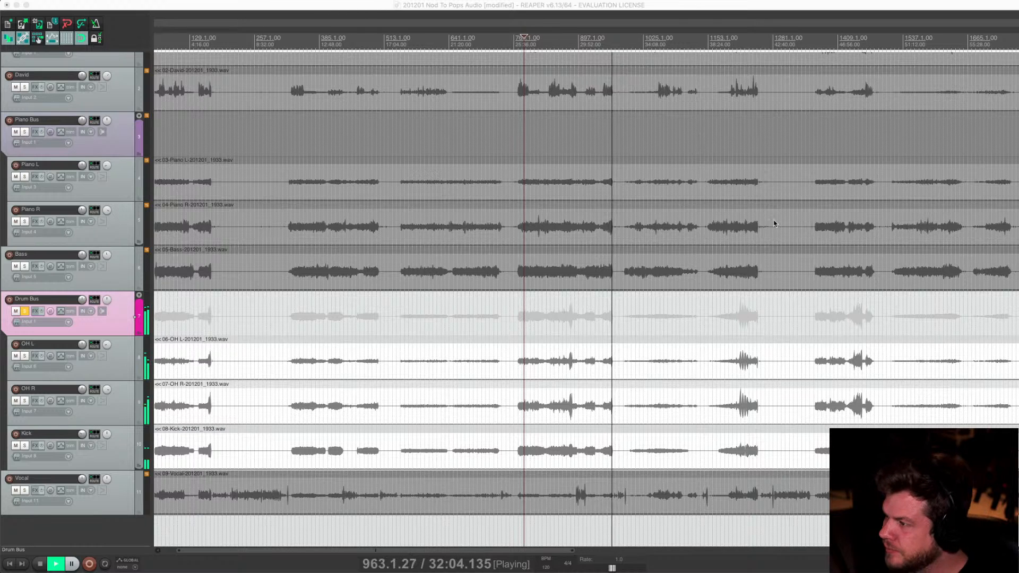
scroll(892, 180, down, 1)
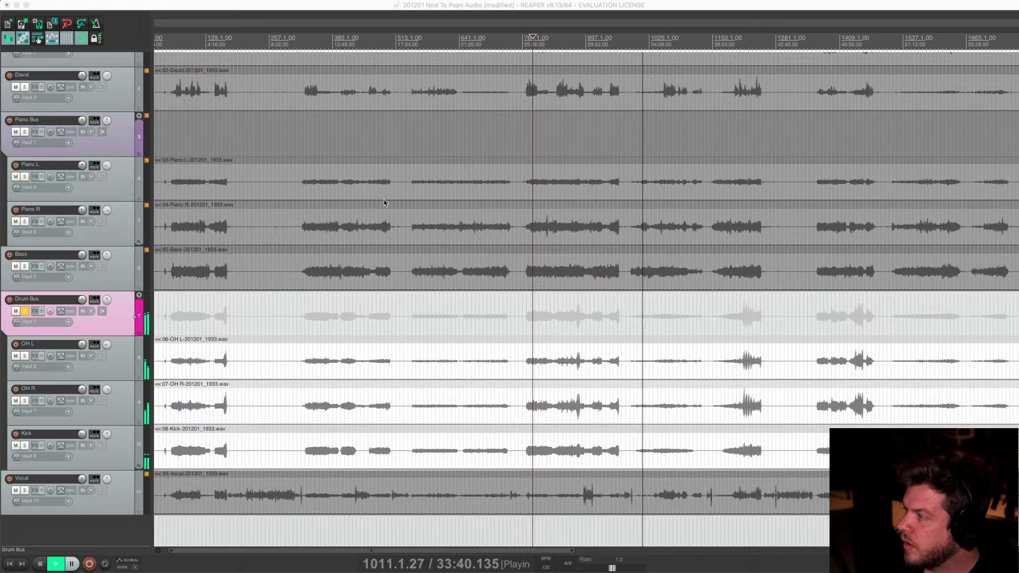
click(118, 322)
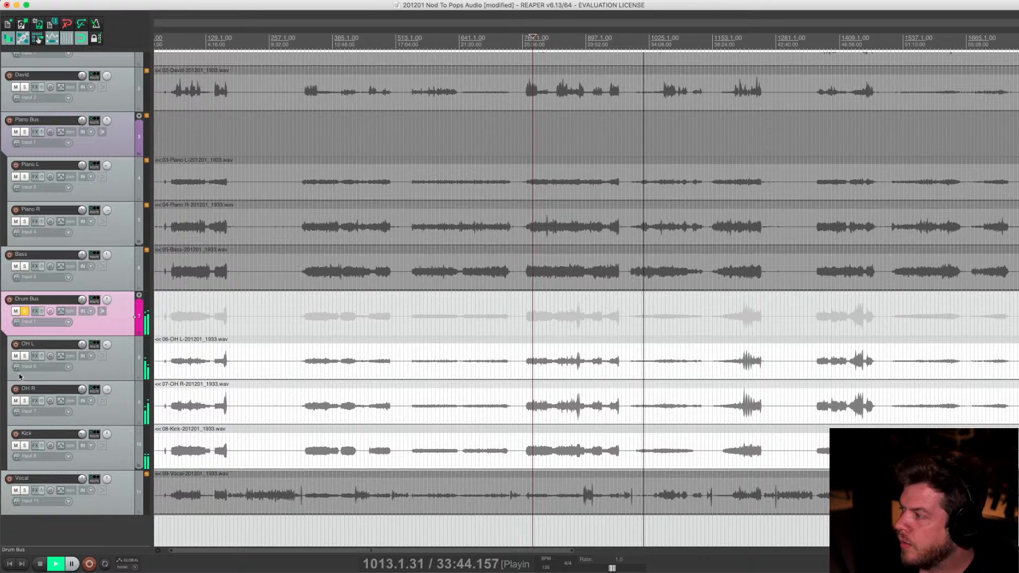
Magnify the displayed waveform peaks on all tracks and zoom the timeline out to show more of the recording
click(127, 366)
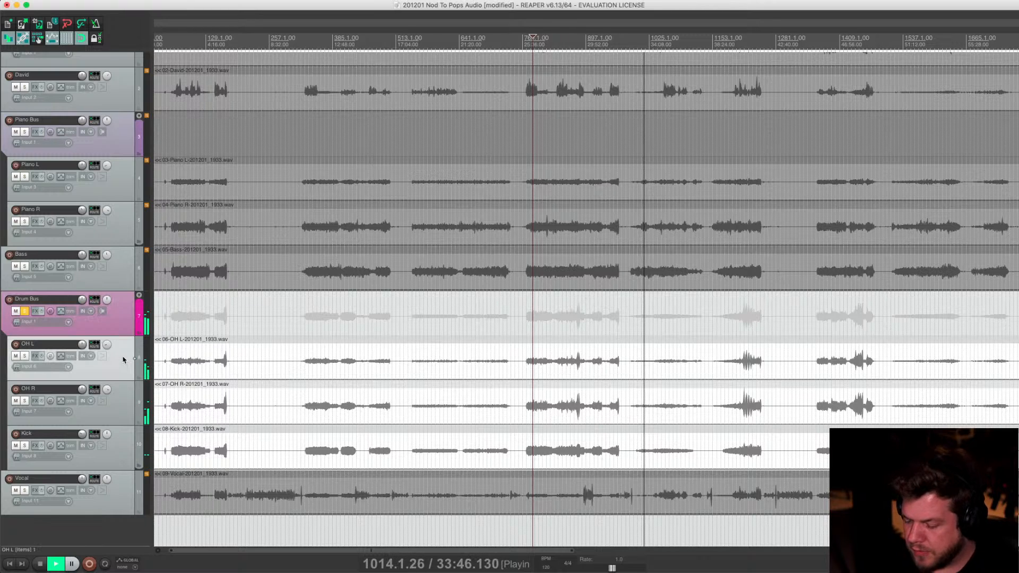
key(shift+Up)
key(shift+Up)
key(shift+Up)
key(shift+Up)
key(shift+Up)
key(shift+Up)
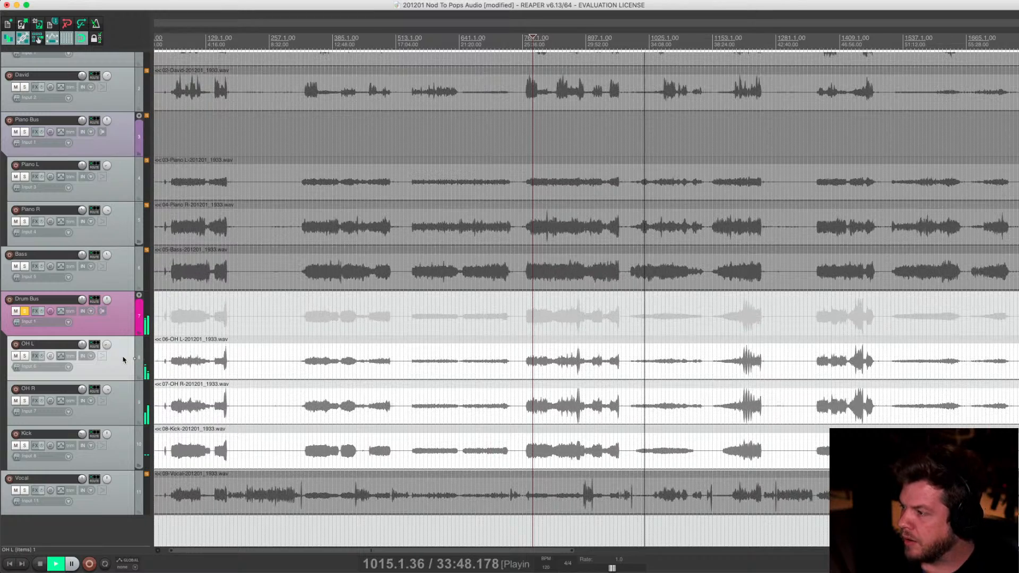
key(shift+Up)
key(shift+Up)
key(shift+Up)
key(shift+Up)
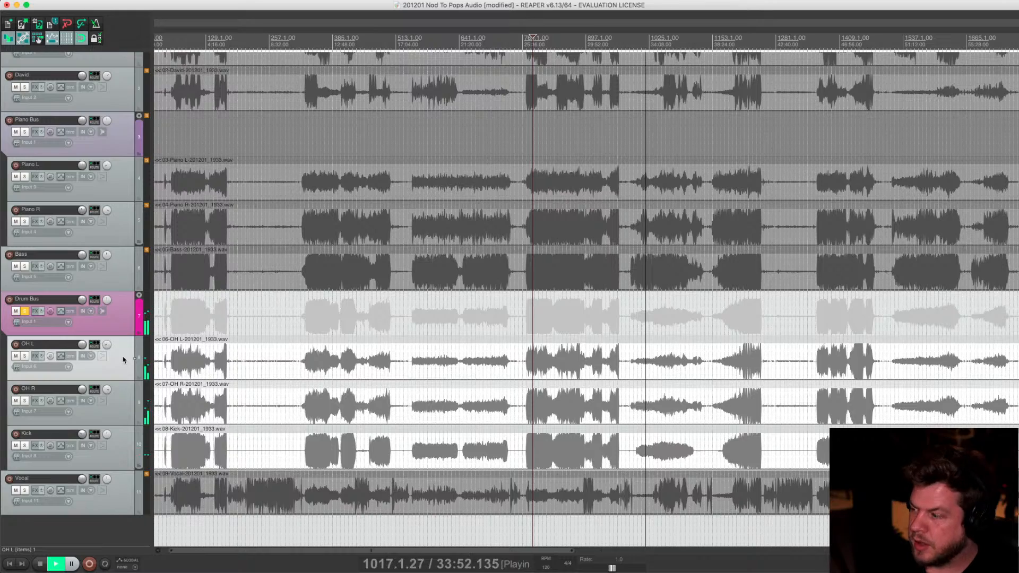
key(shift+Down)
key(shift+Down)
key(shift+Down)
key(shift+Down)
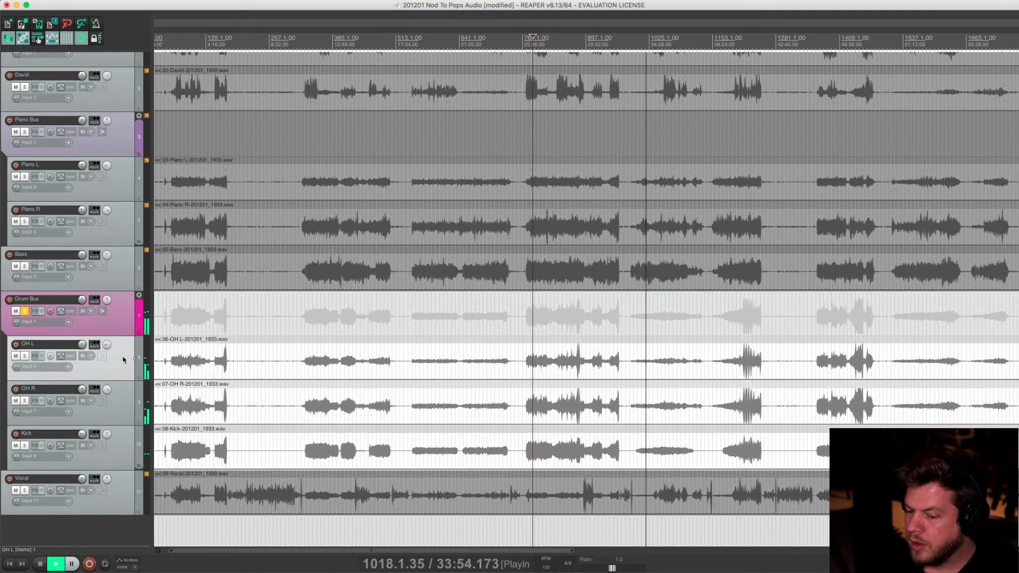
key(shift+Down)
key(shift+Down)
key(shift+Up)
key(shift+Up)
key(shift+Up)
key(shift+Up)
key(shift+Up)
key(shift+Up)
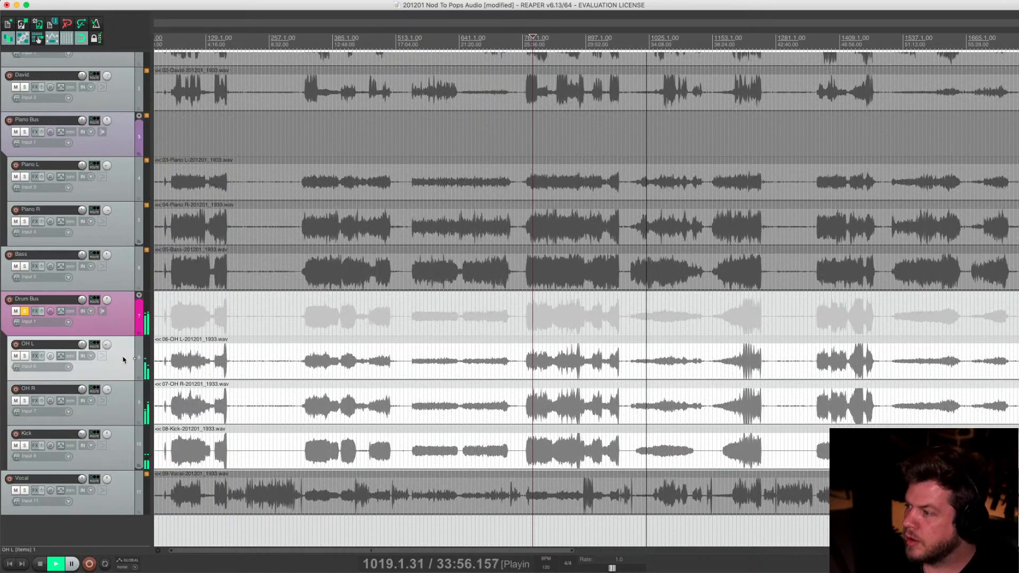
key(minus)
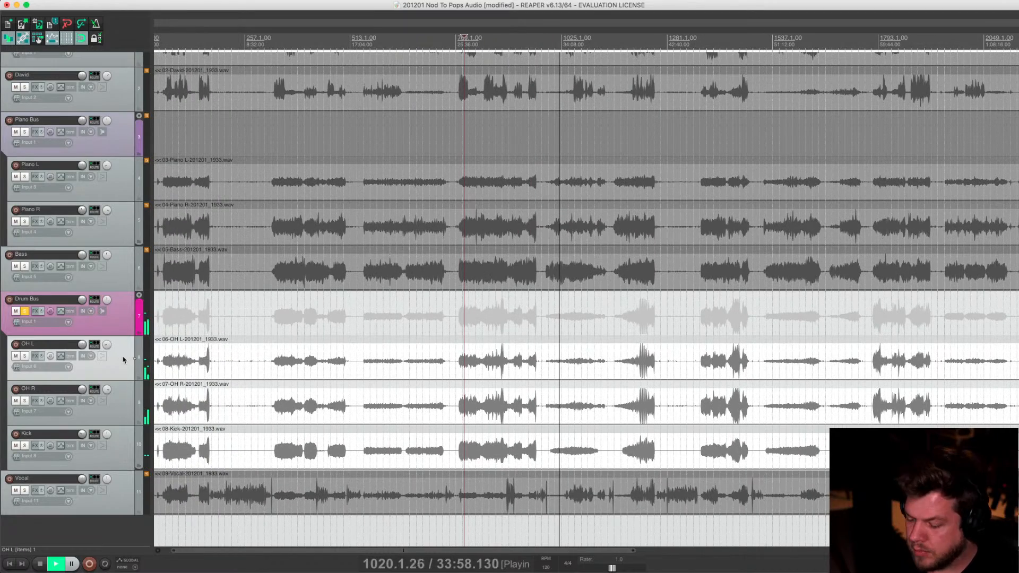
Try taller track heights in the arrange view, and return the tracks to their compact height
key(Page_Up)
key(Page_Up)
key(Page_Up)
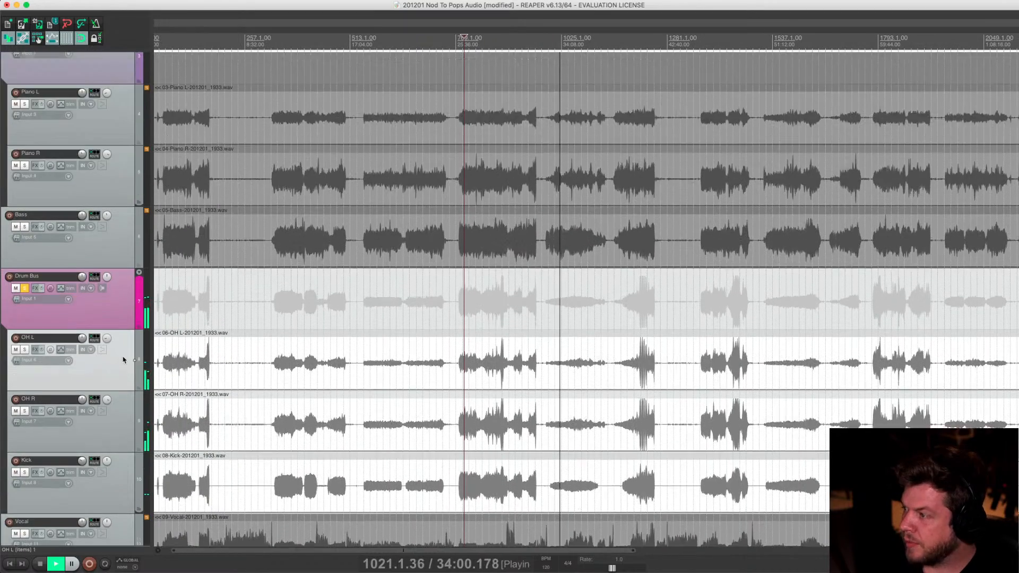
key(Page_Up)
key(Page_Down)
key(Page_Down)
key(Page_Down)
key(Page_Down)
key(Page_Down)
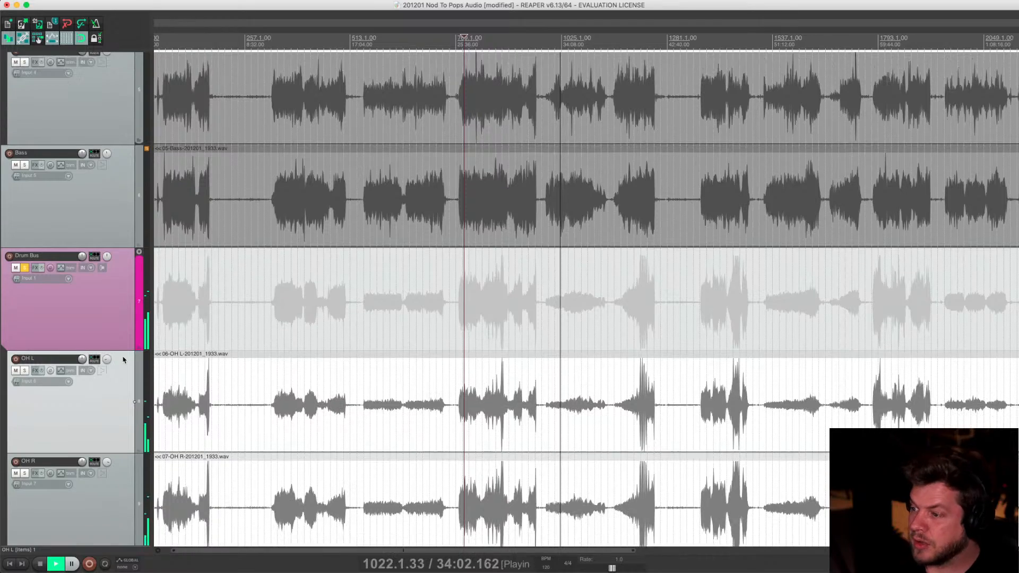
key(Page_Down)
key(Page_Down)
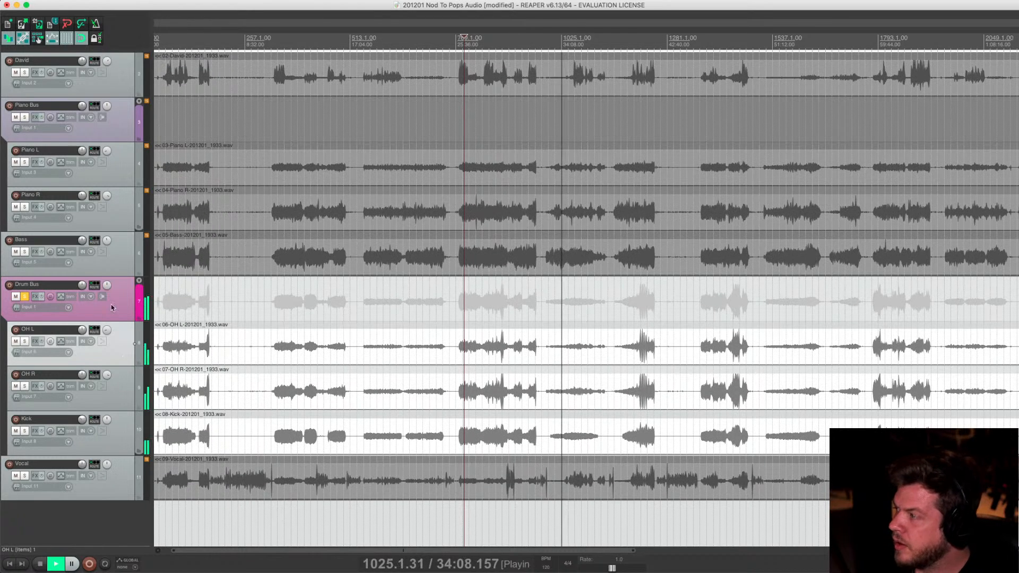
Audition Bass soloed together with Drum Bus and on its own, and clear both solos
click(24, 252)
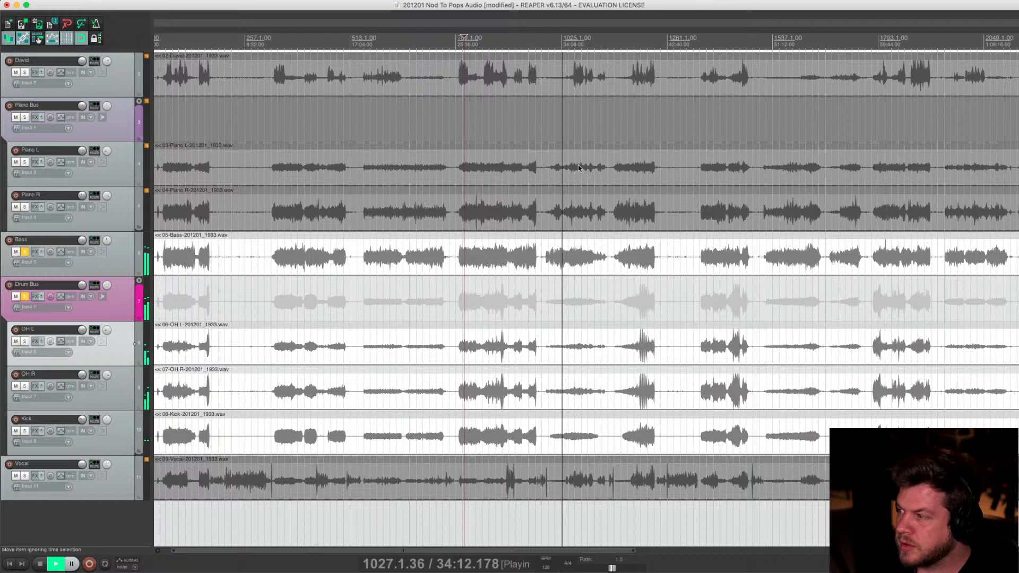
scroll(190, 228, down, 2)
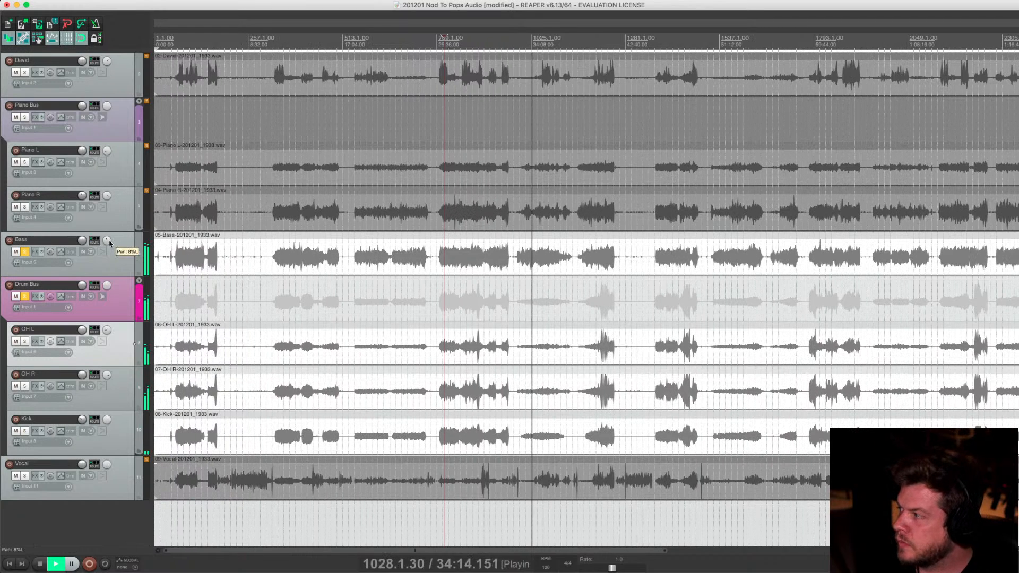
click(25, 297)
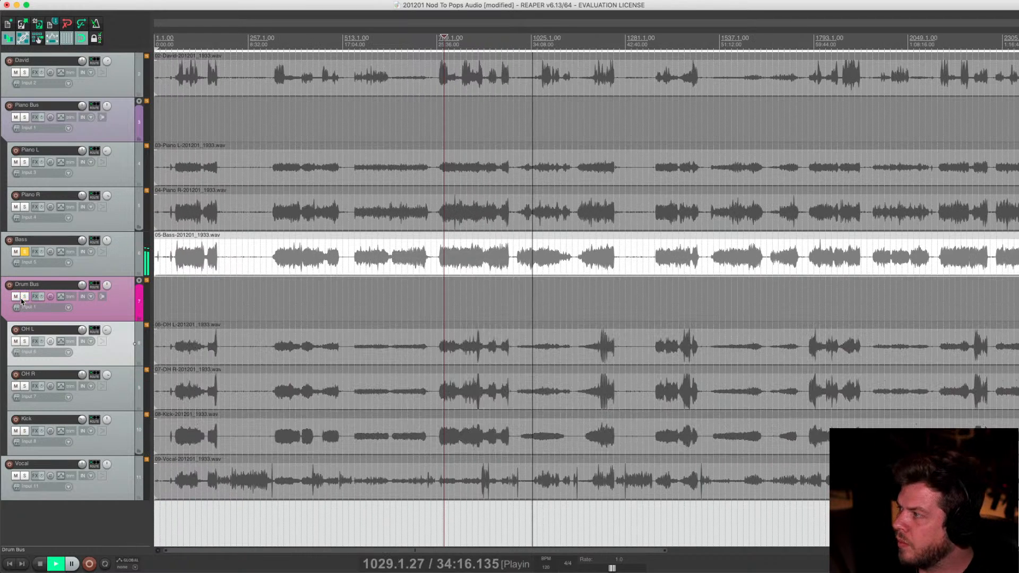
click(113, 267)
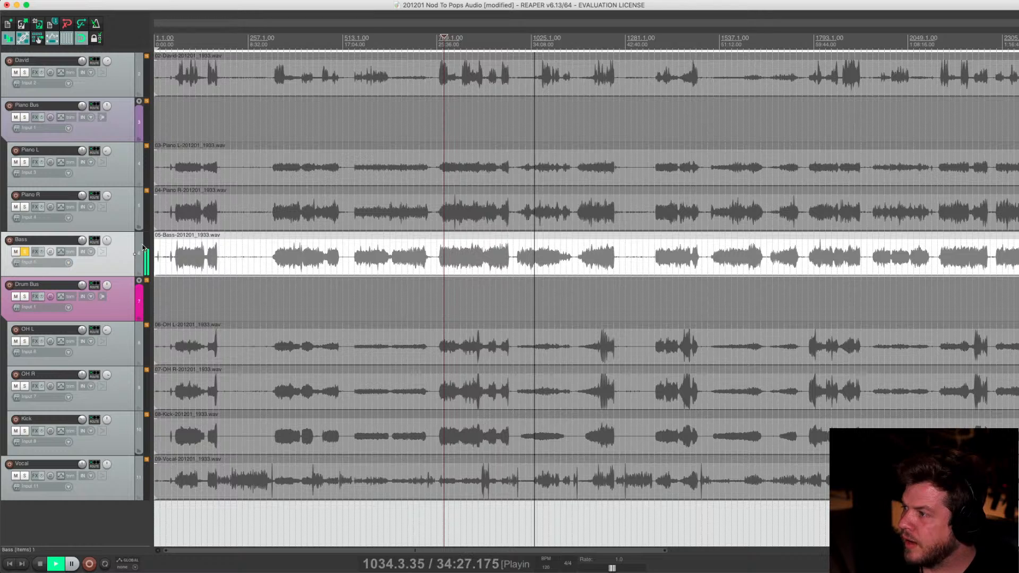
click(24, 252)
Mute the two tracks above Piano Bus and zoom the timeline out to show the end of the recording
scroll(48, 310, up, 1)
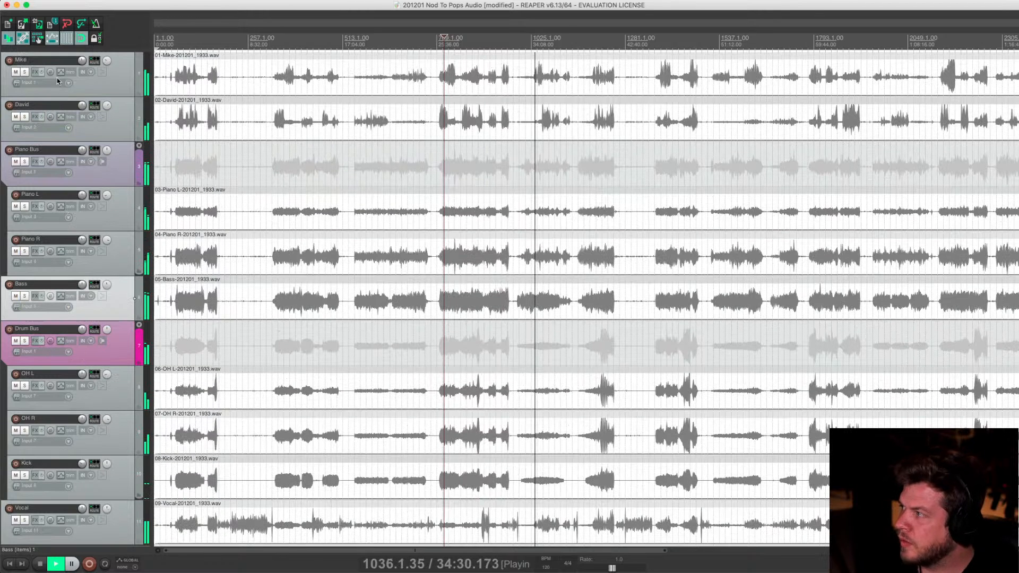
click(16, 117)
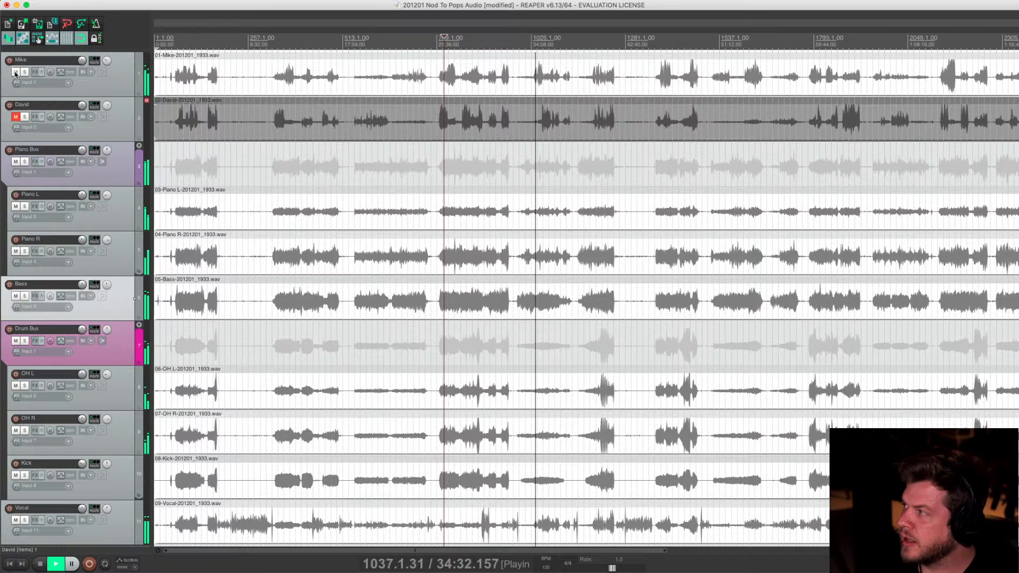
click(15, 71)
scroll(564, 120, down, 2)
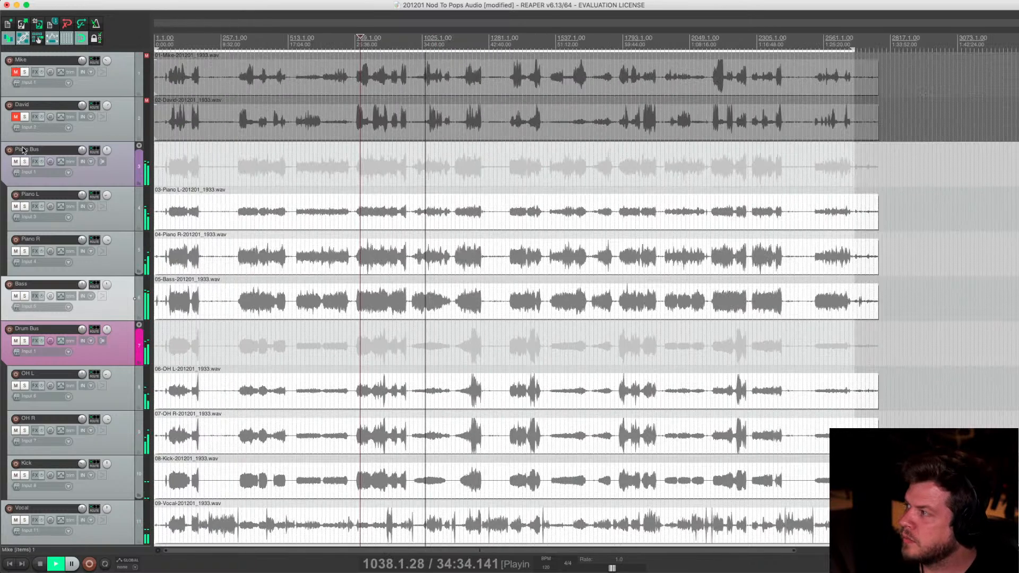
Solo Piano Bus and load the Monks Piano FX chain on it, with the ReaComp threshold lowered to about -28.7 dB
click(25, 162)
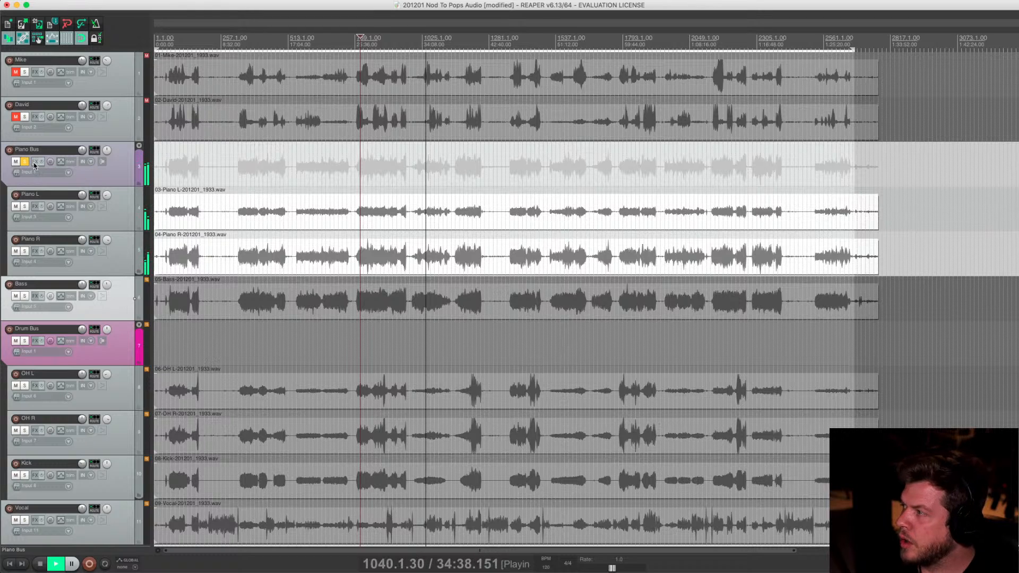
right_click(35, 164)
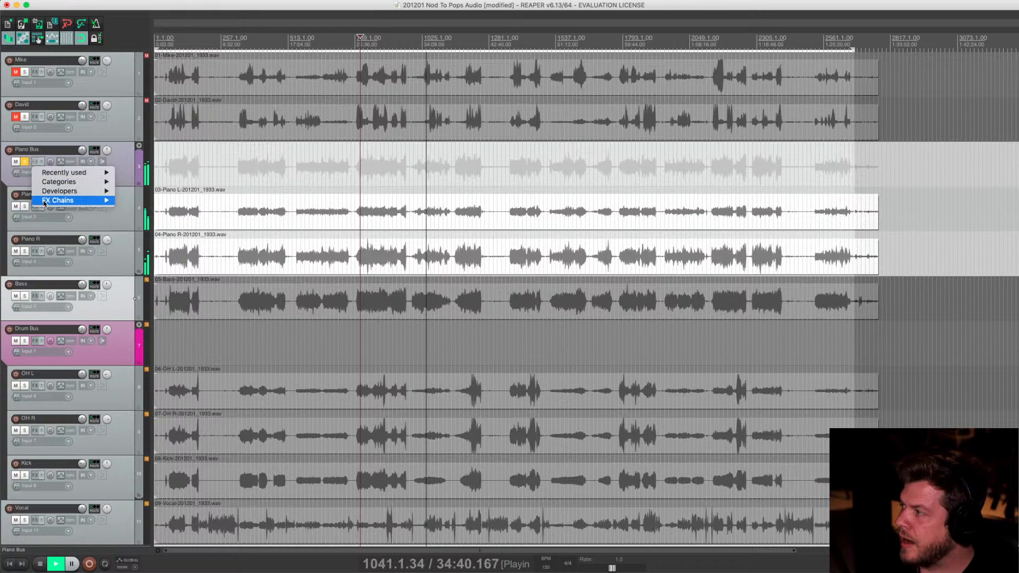
mouse_move(46, 202)
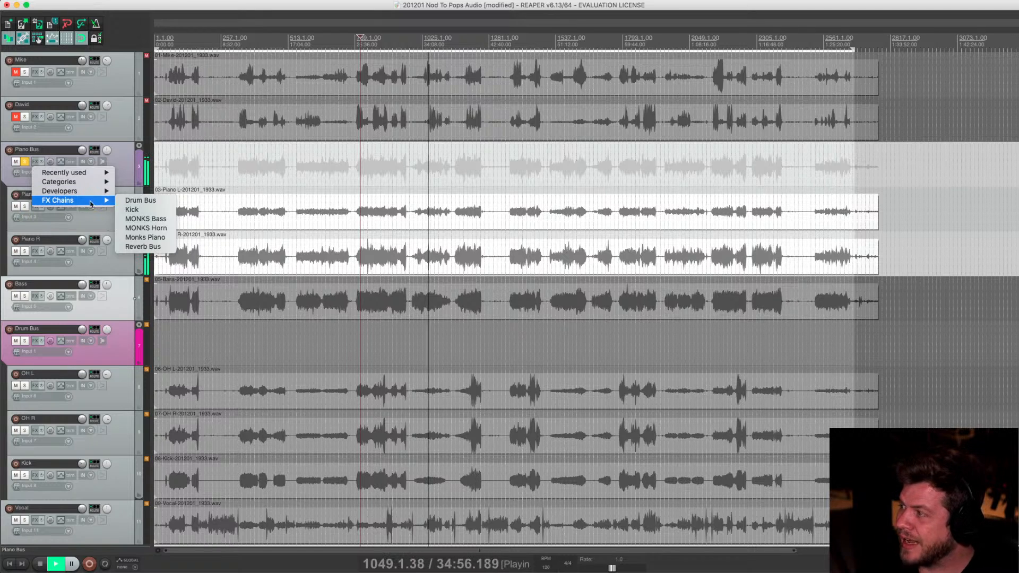
click(150, 238)
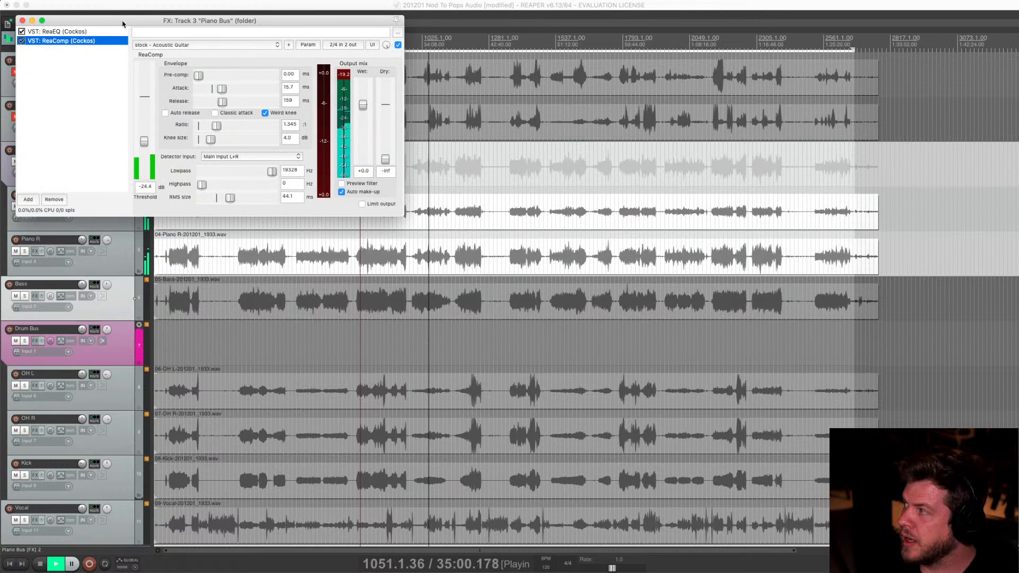
drag(120, 20, 159, 27)
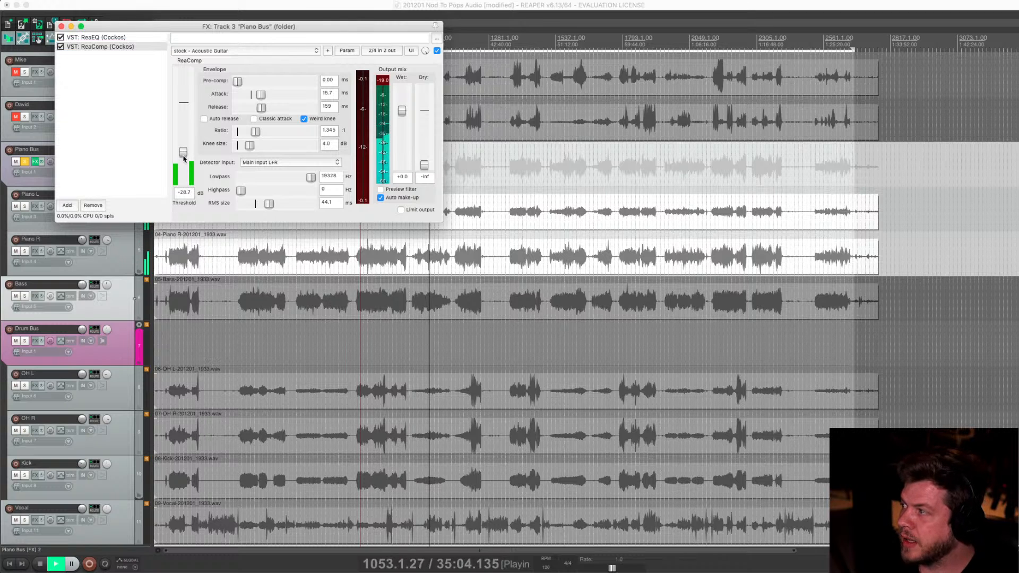
Reduce the cuts of bands 2 and 6 in Piano Bus's ReaEQ, setting band 6 to about -2.6 dB at 209 Hz
click(130, 36)
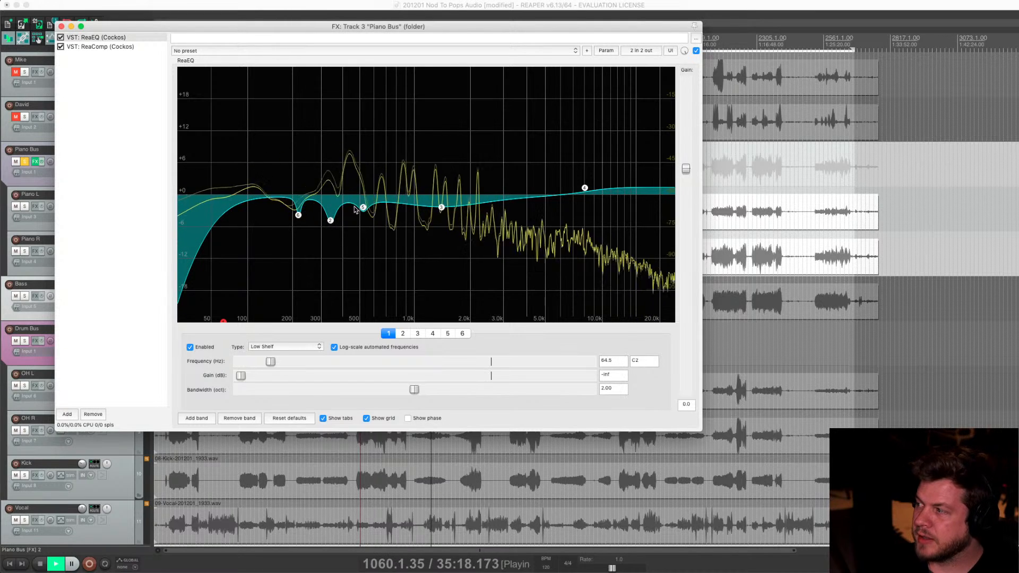
mouse_move(365, 206)
drag(330, 221, 296, 209)
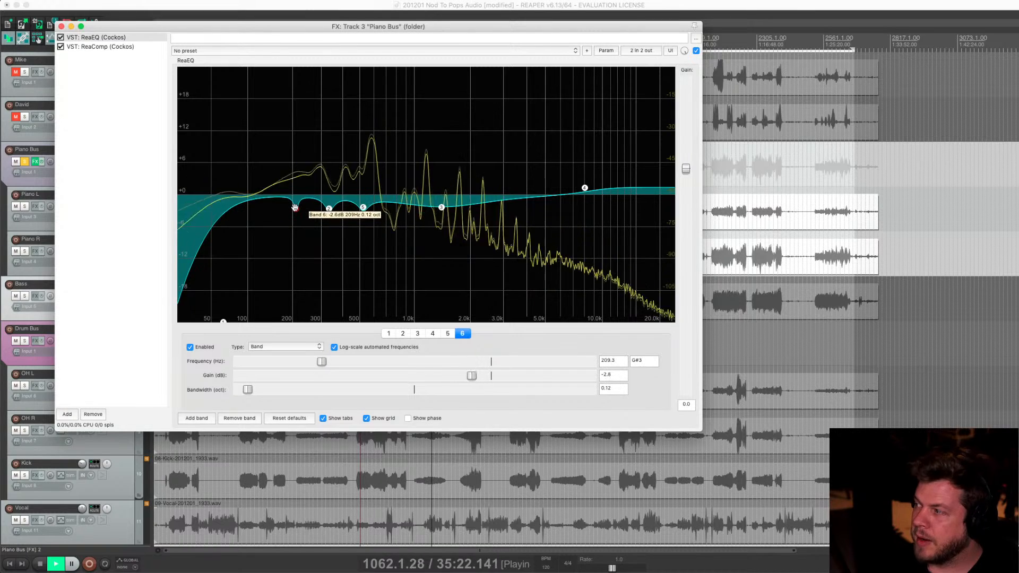
Ease Piano Bus ReaEQ's band 5 and 6 cuts, with band 6 about -1.6 dB at 202 Hz, and move band 3 to about -1.6 dB at 1623 Hz
drag(362, 209, 292, 204)
click(330, 208)
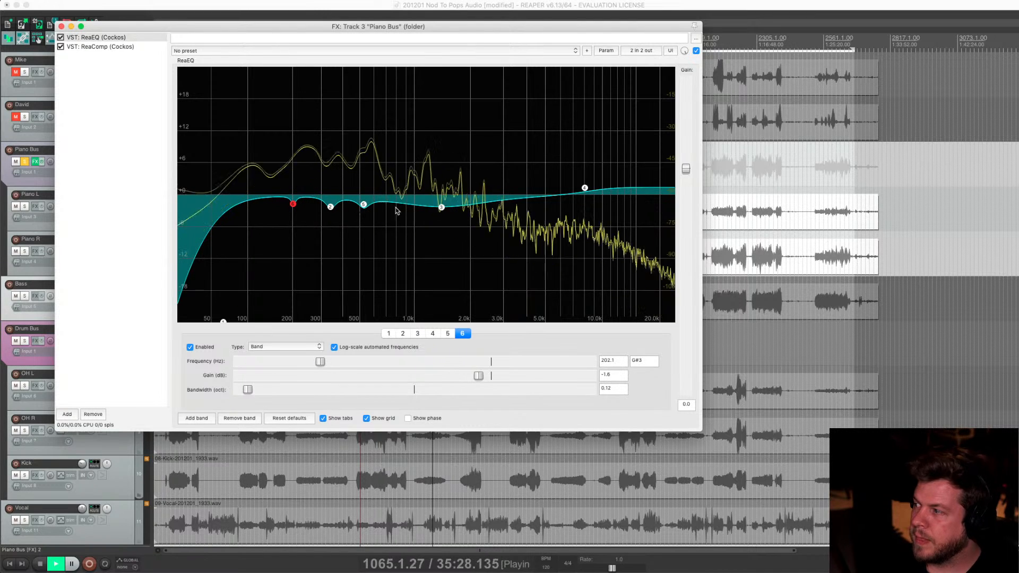
click(440, 209)
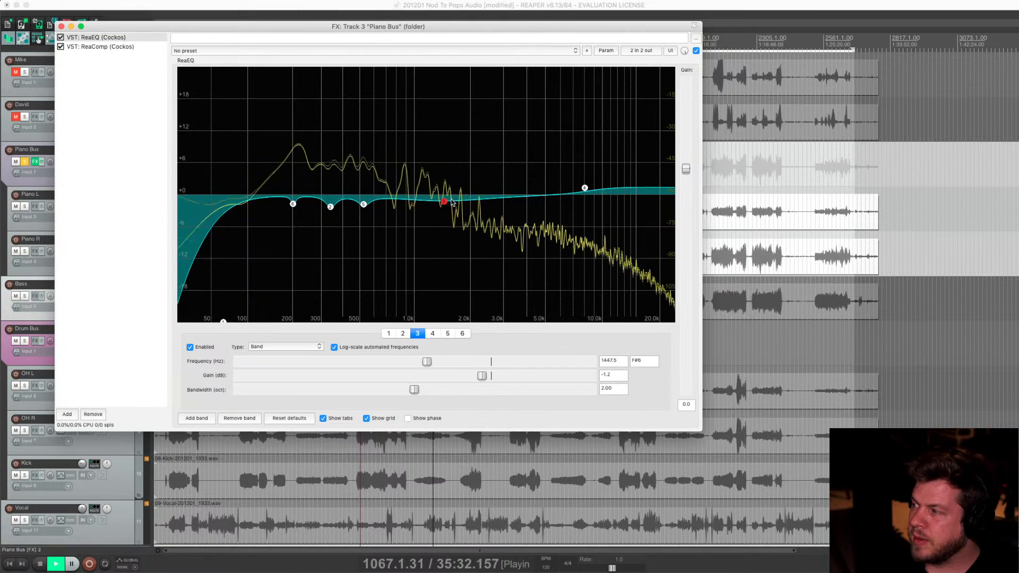
drag(444, 202, 455, 203)
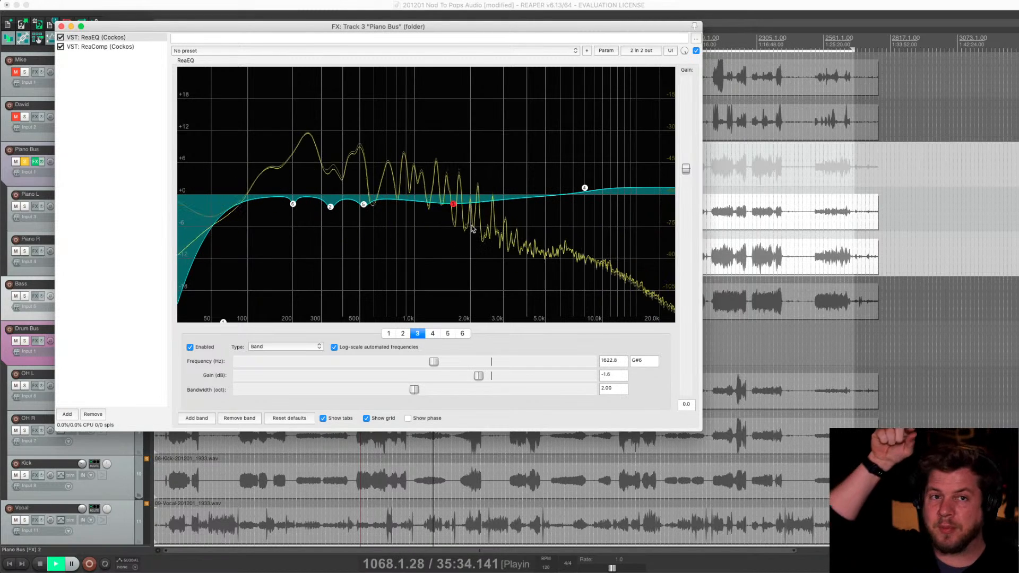
Narrow ReaEQ's band 3 to about 0.34 octaves, with a cut of about -1.7 dB at 1632 Hz
scroll(428, 205, down, 5)
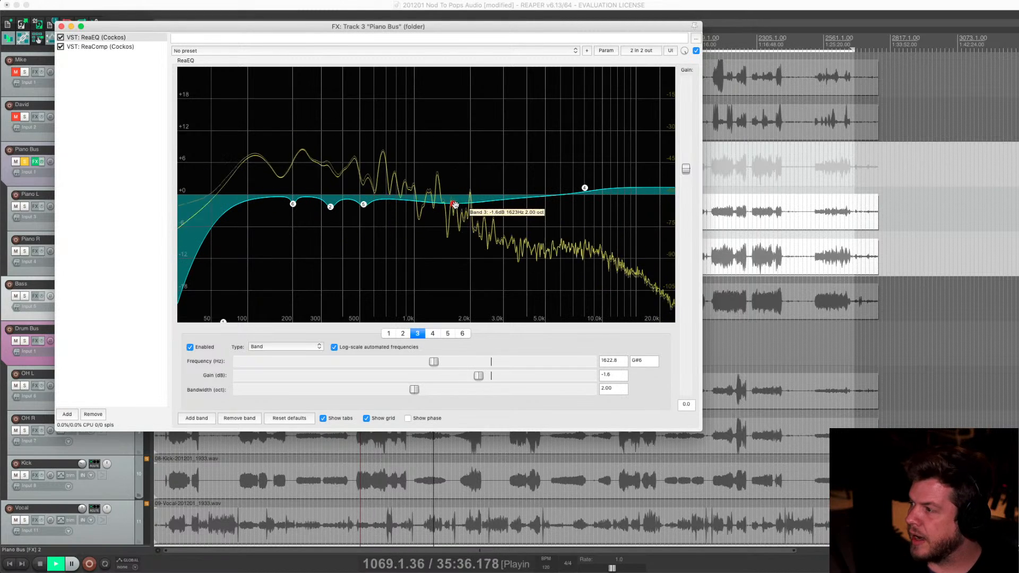
scroll(428, 205, down, 5)
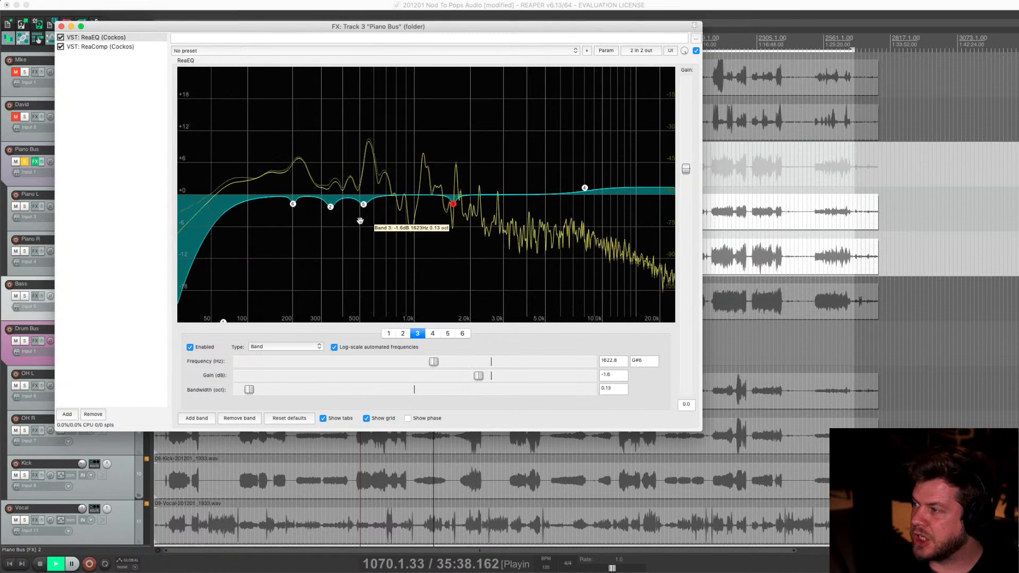
scroll(367, 226, up, 10)
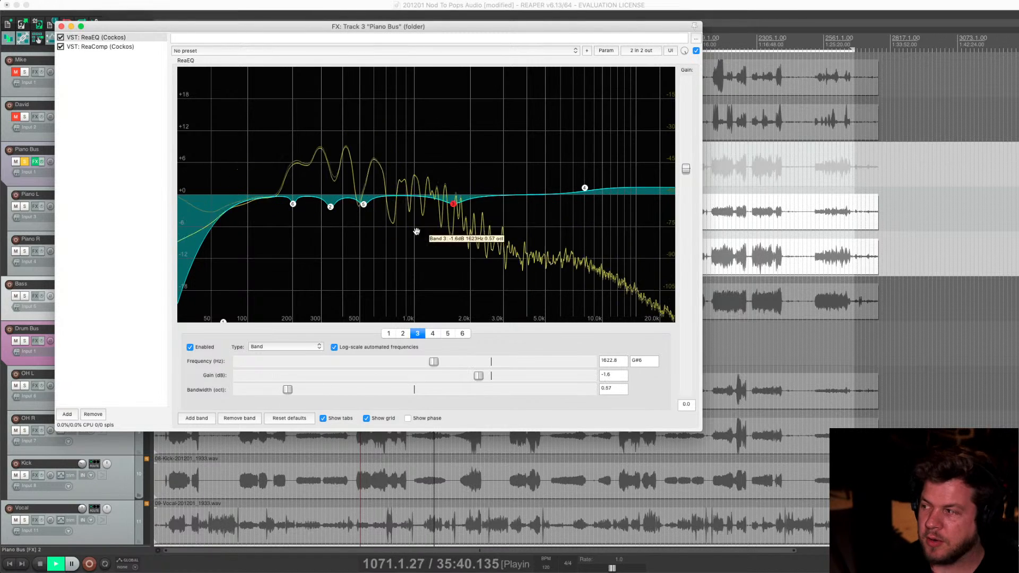
scroll(455, 221, down, 8)
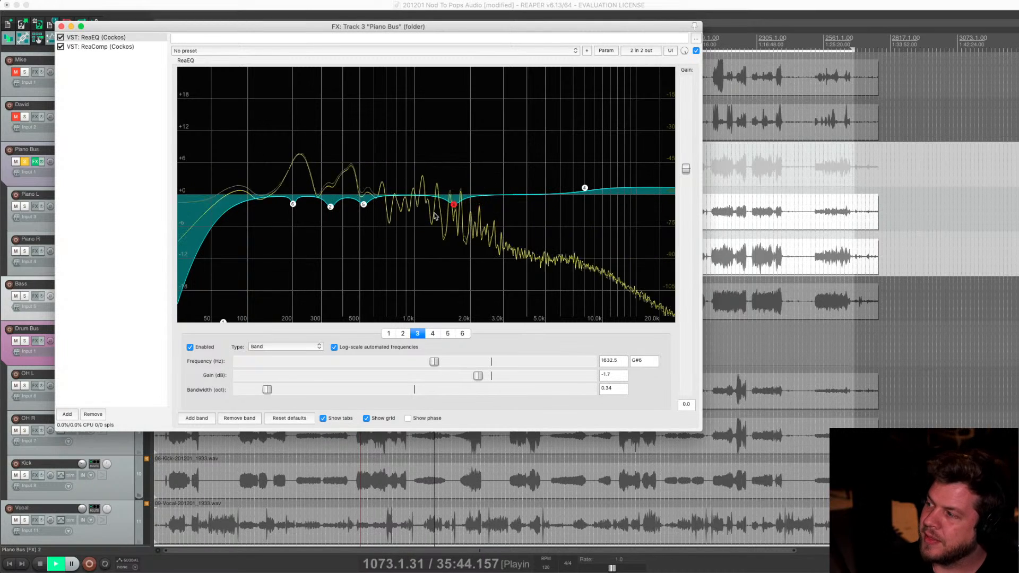
Boost band 3 to about +14.5 dB at 1908 Hz and try narrow and wide bandwidths, ending near 1.6 octaves or below
drag(453, 204, 467, 117)
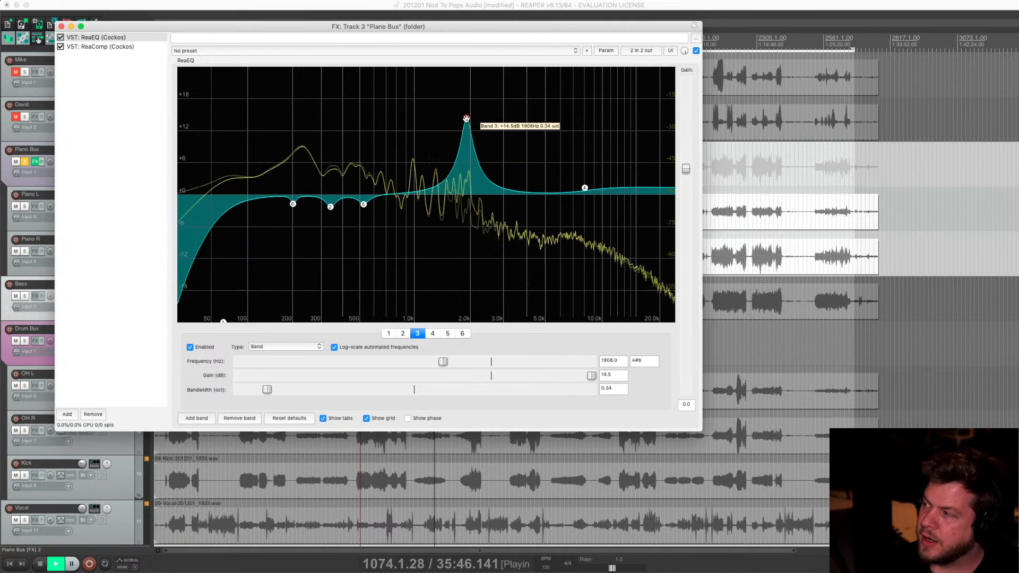
scroll(535, 124, up, 8)
scroll(557, 125, up, 4)
scroll(526, 127, down, 10)
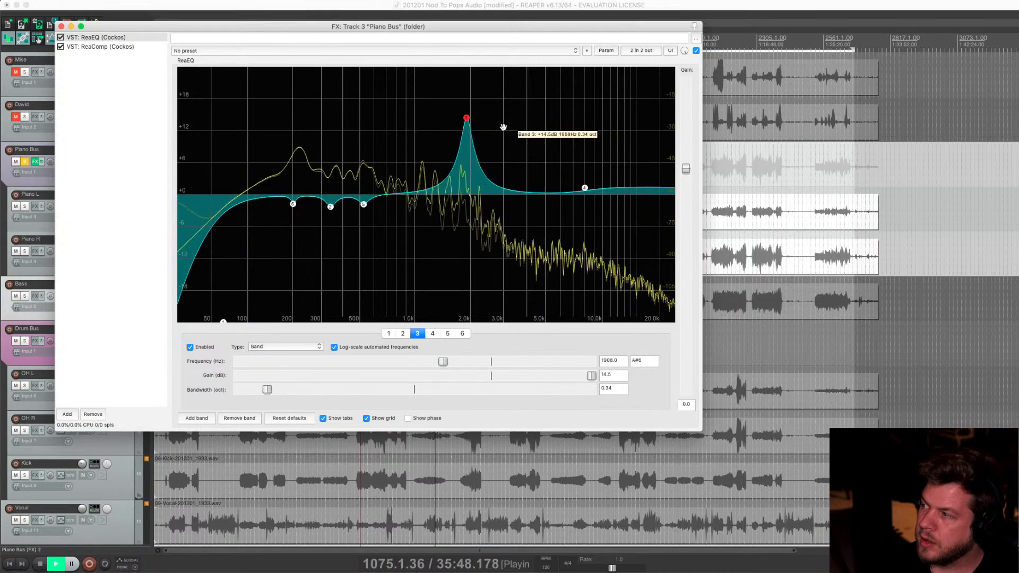
scroll(552, 128, up, 10)
scroll(588, 128, down, 4)
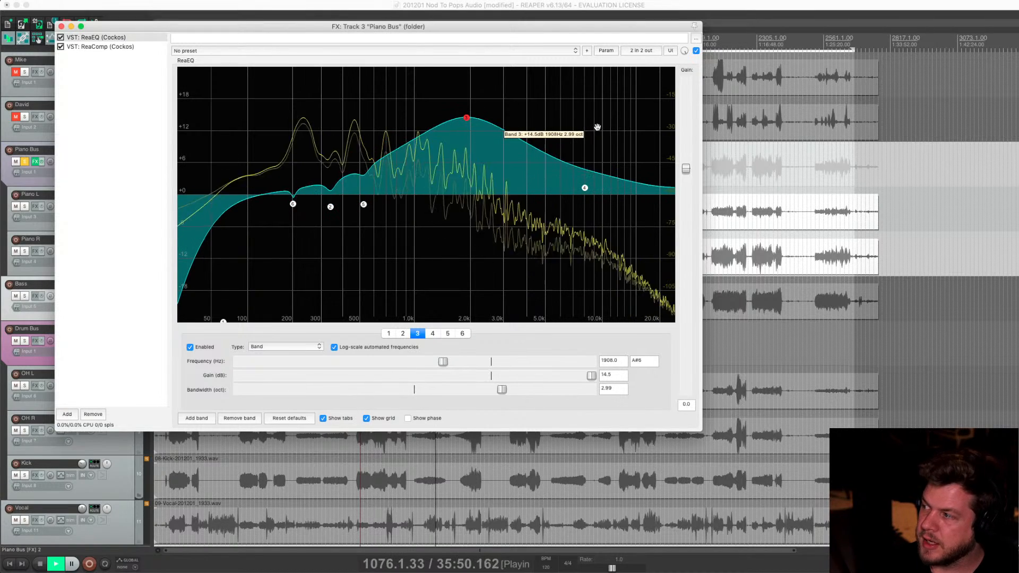
scroll(584, 131, down, 10)
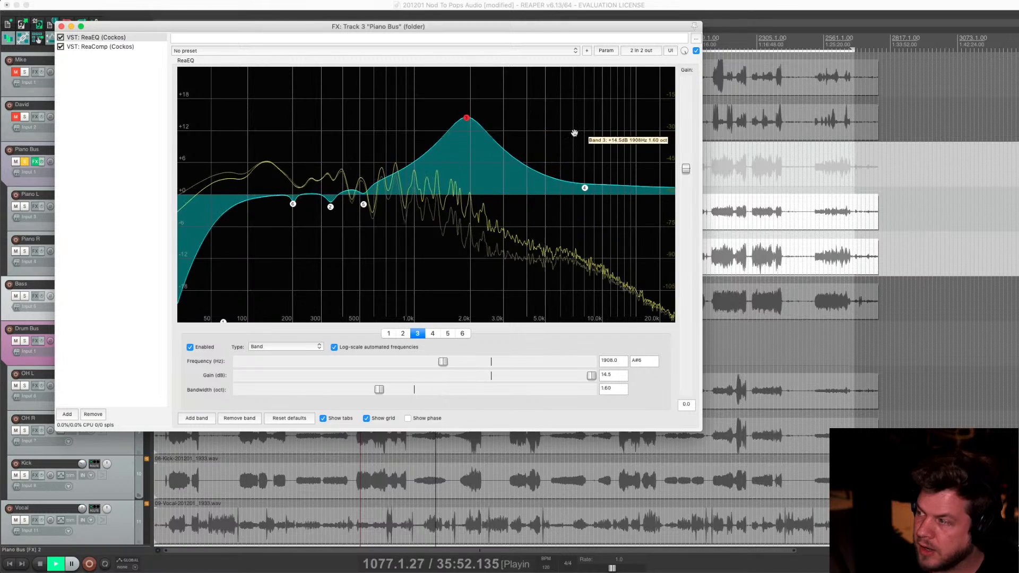
Set band 3 to about +2.4 dB at 6110 Hz with 1.28 octaves, and high shelf band 4 to about -1.7 dB at 10090 Hz
drag(475, 118, 525, 203)
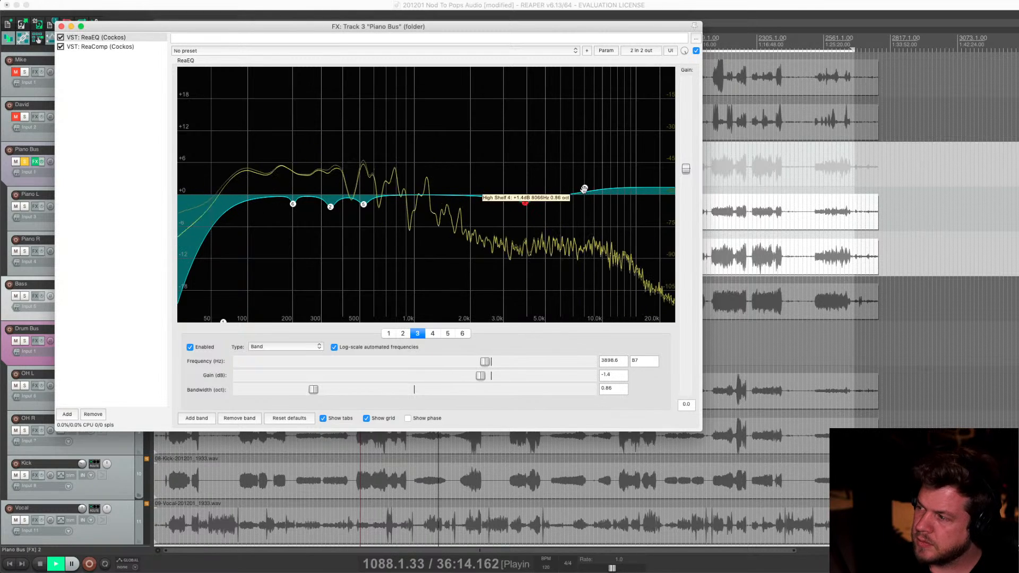
drag(584, 188, 604, 204)
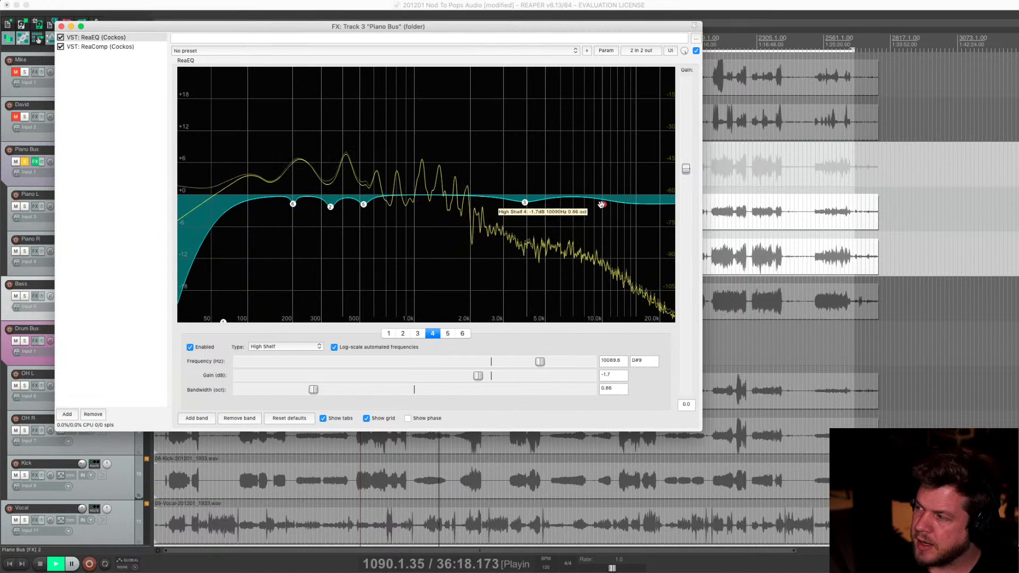
click(524, 202)
drag(524, 202, 562, 182)
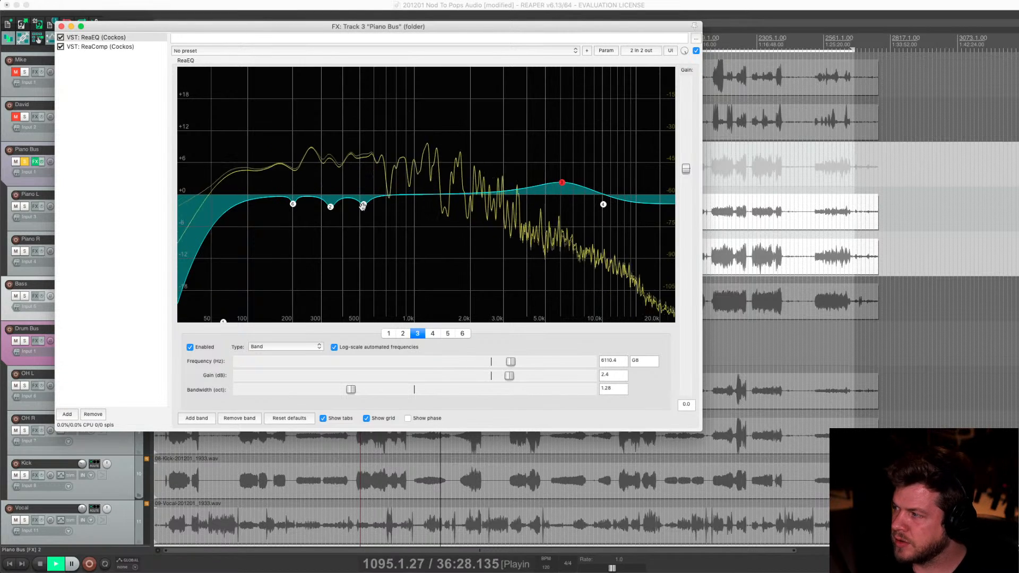
Shift band 5's cut slightly higher in frequency and set band 6 to about -2.4 dB at 196 Hz with a 0.21-octave bandwidth
drag(364, 204, 367, 205)
drag(293, 203, 288, 209)
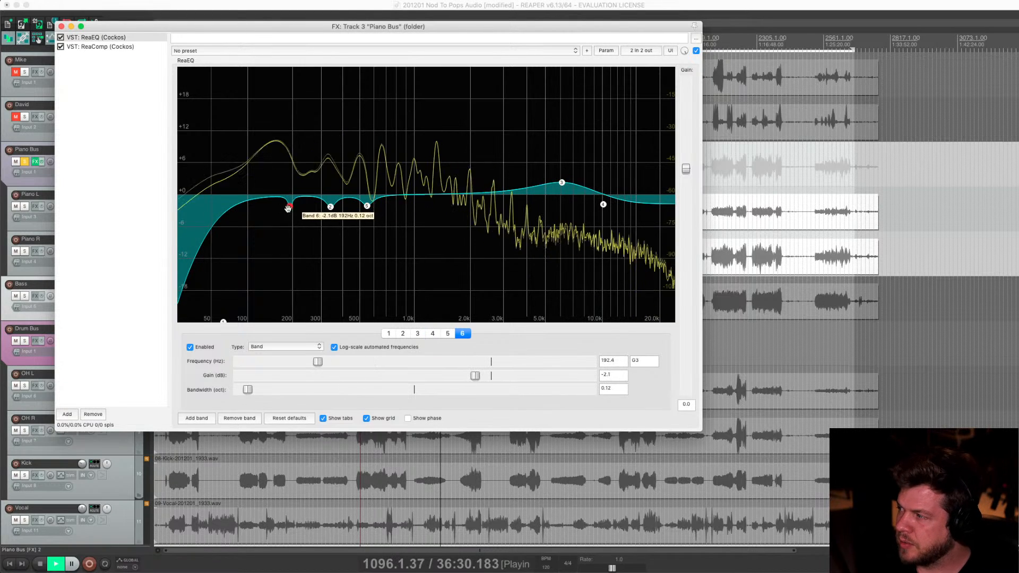
scroll(316, 211, up, 5)
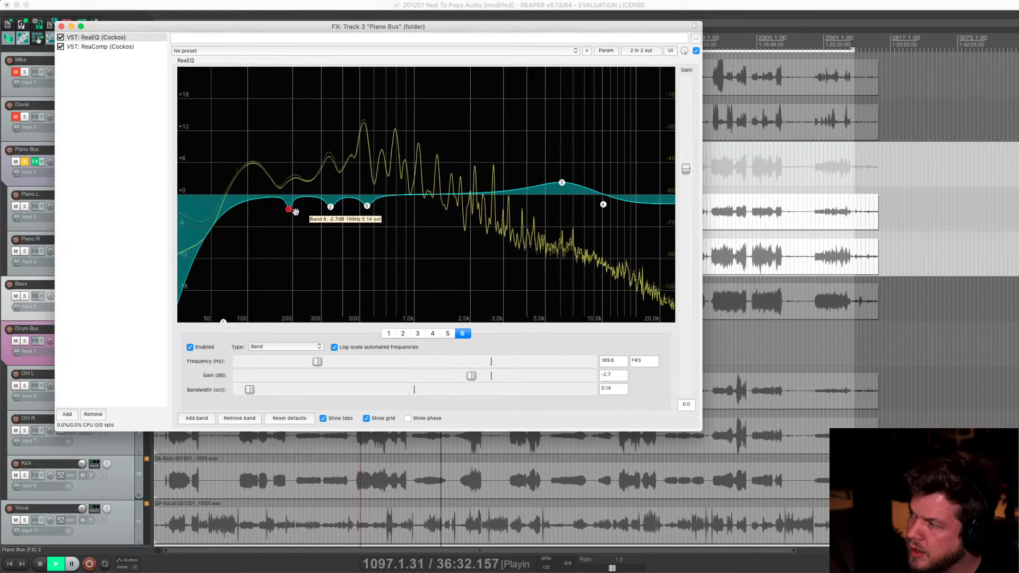
drag(316, 211, 294, 207)
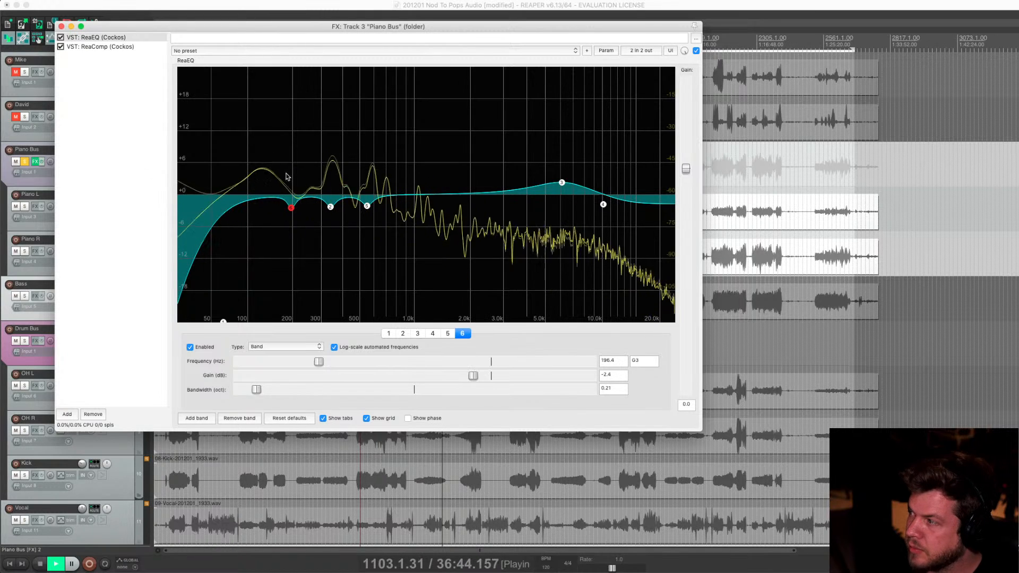
Show Piano Bus's ReaComp with the FX window clear of the track controls, and audition the soloed piano from an earlier section
click(100, 47)
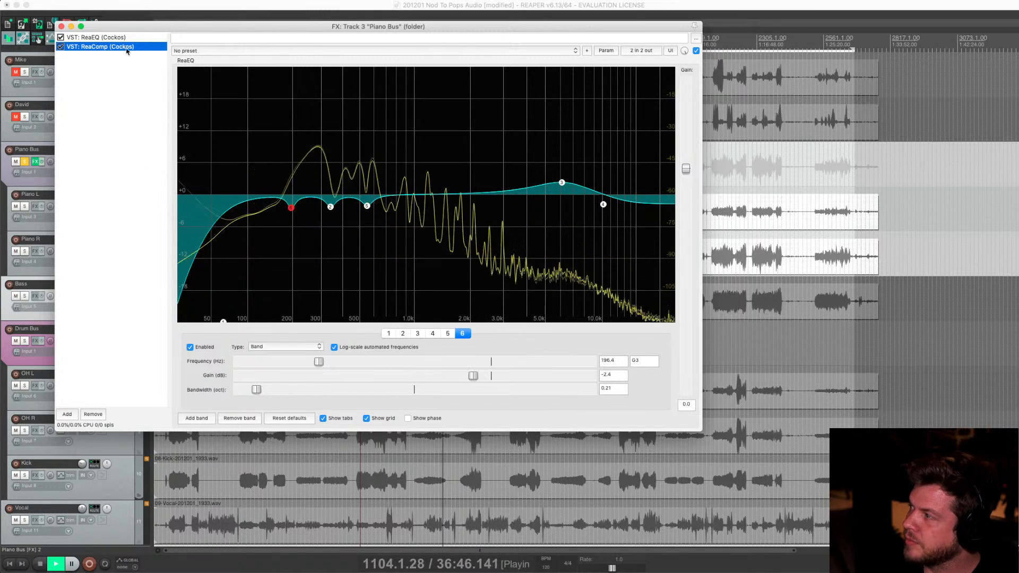
drag(143, 30, 676, 56)
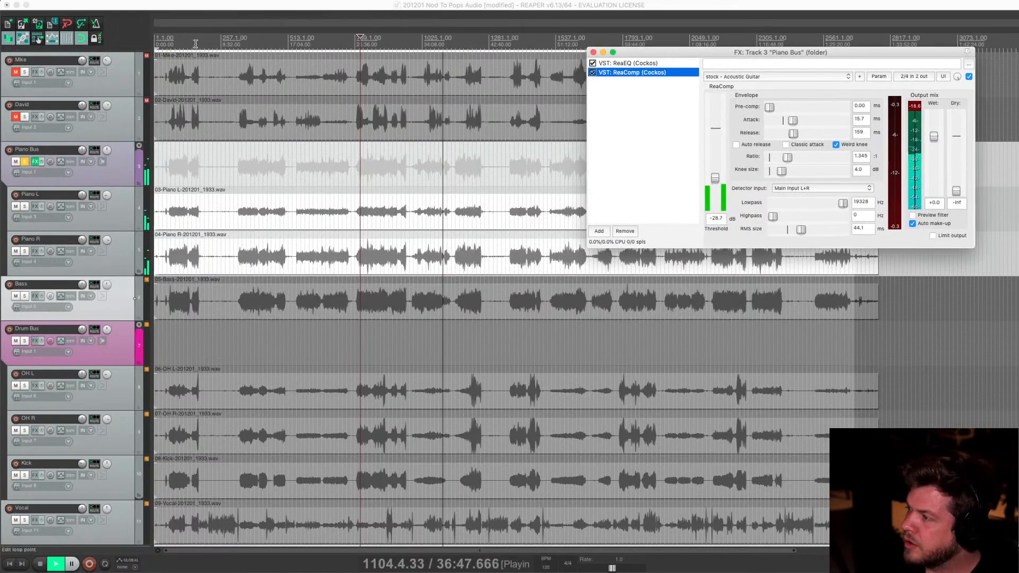
click(368, 47)
scroll(366, 143, up, 3)
scroll(374, 55, down, 6)
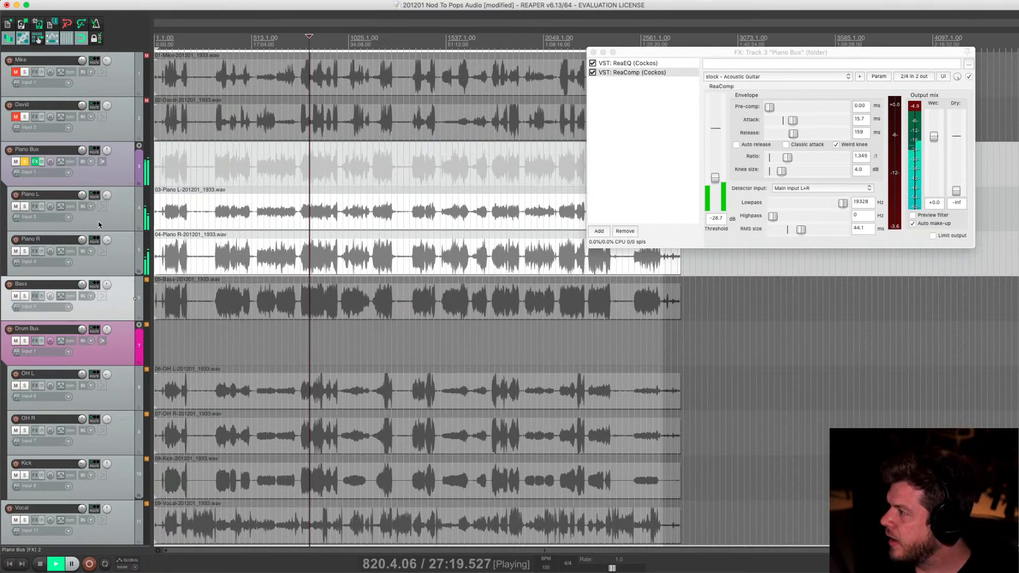
click(122, 221)
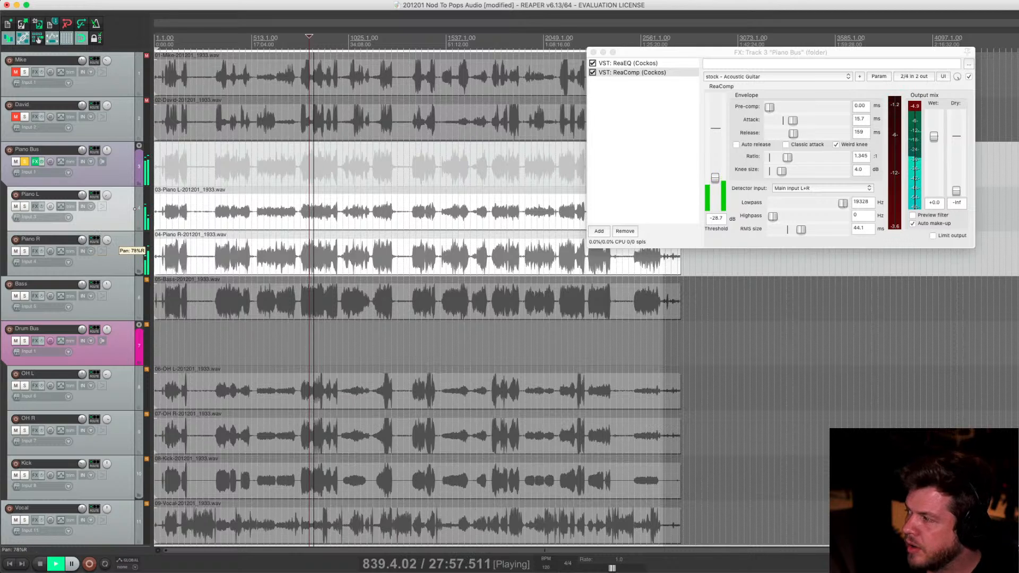
Compare the full mix with the soloed Piano Bus, and play the soloed piano from around bar 371
click(24, 162)
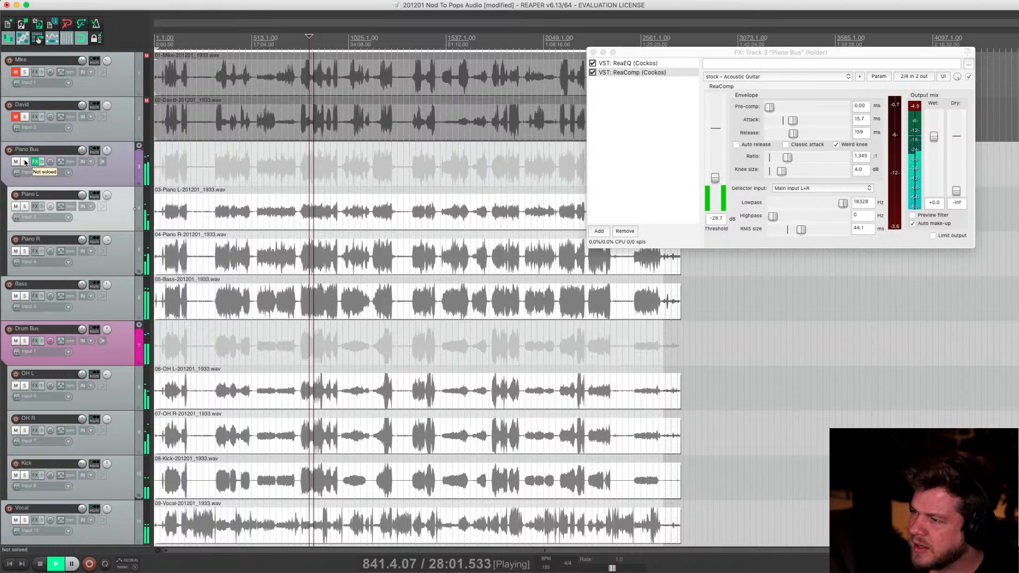
click(25, 162)
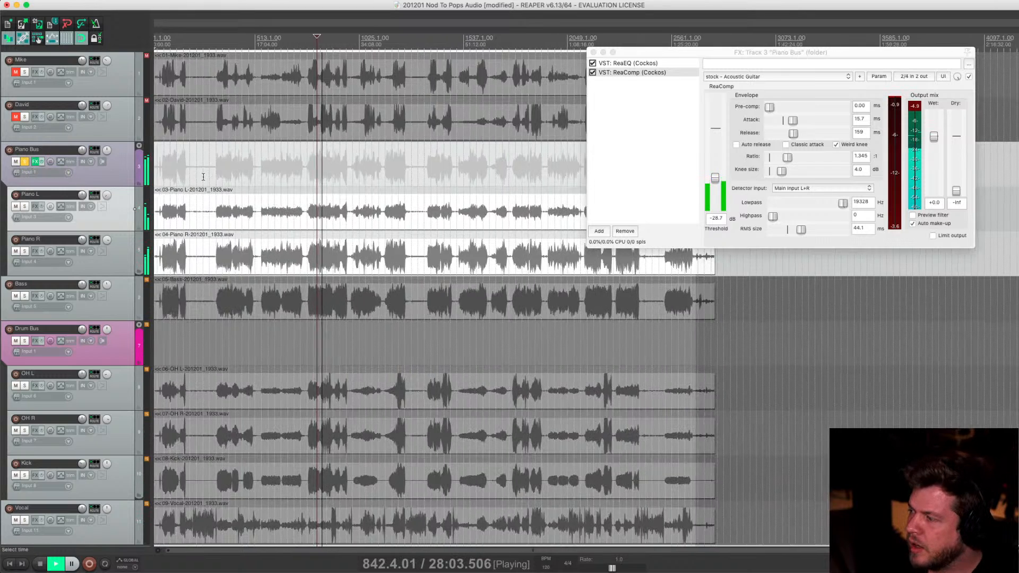
scroll(345, 126, up, 4)
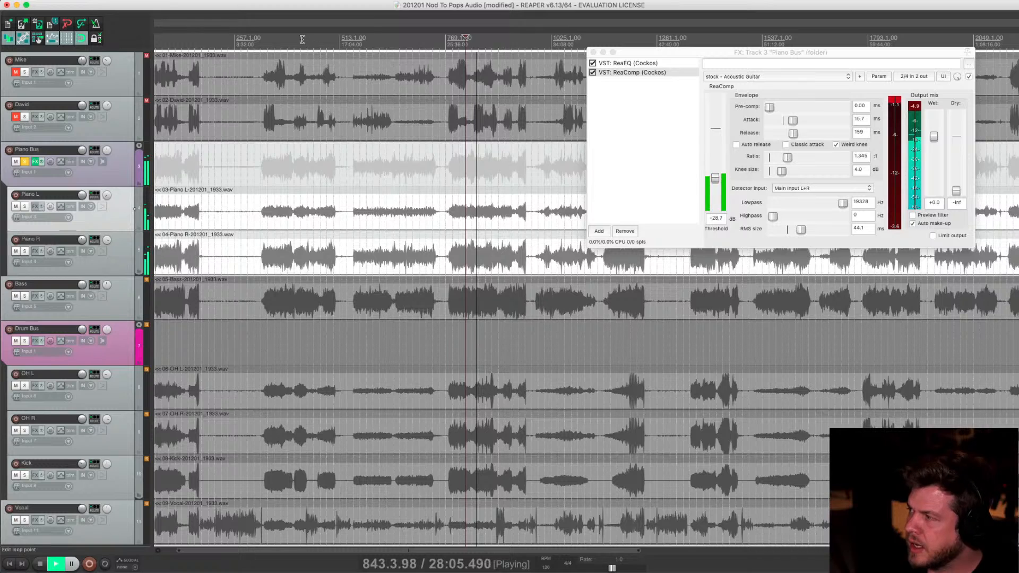
click(294, 40)
click(282, 43)
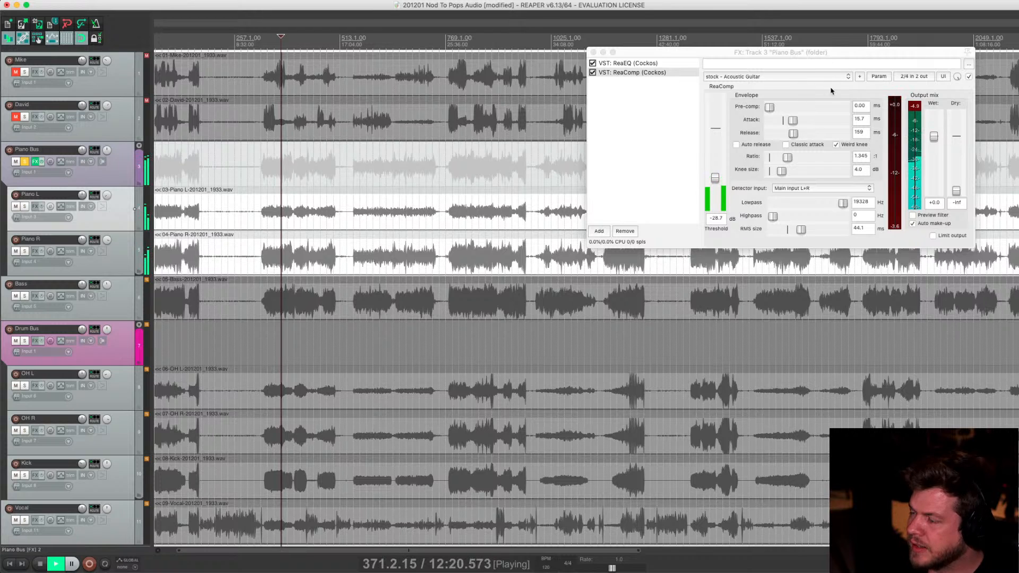
Close the Piano Bus FX window and switch the solo from Piano Bus to Bass
click(594, 52)
click(25, 162)
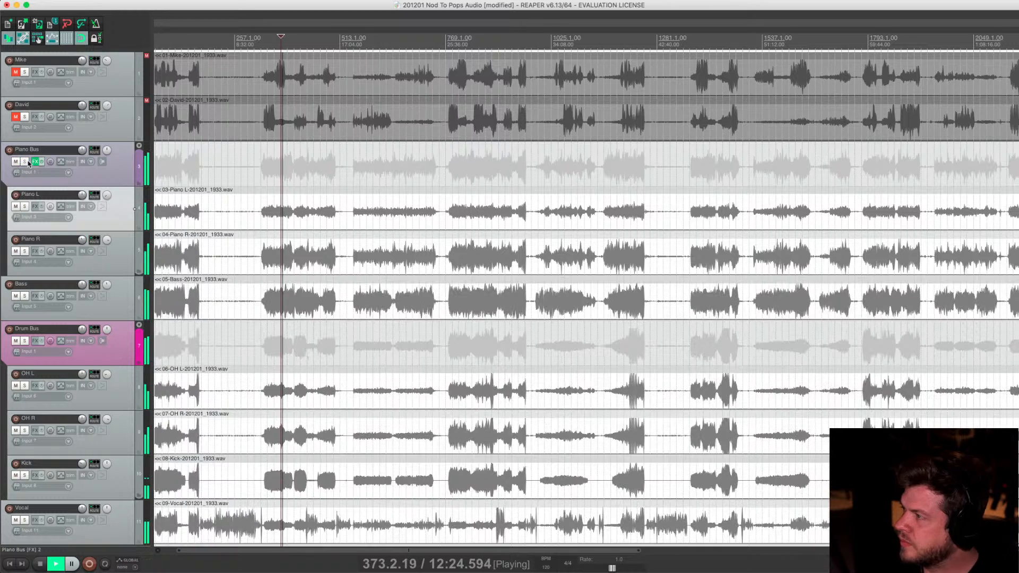
click(25, 296)
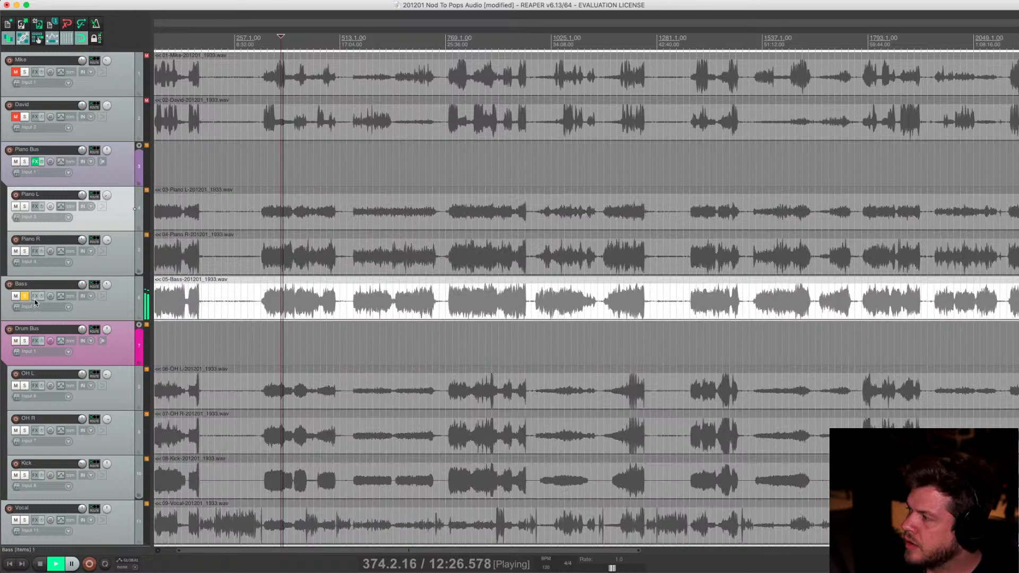
click(36, 296)
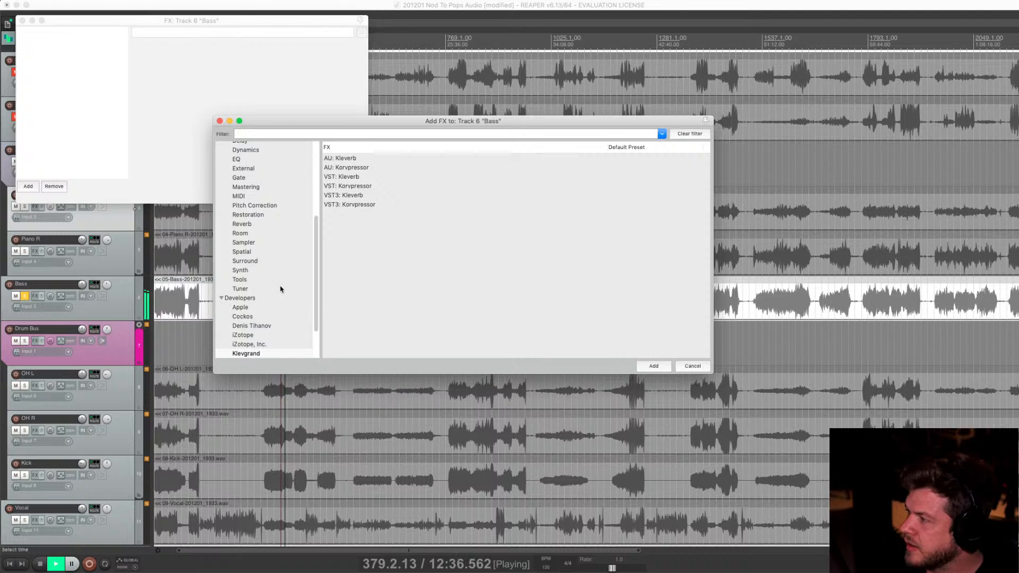
scroll(307, 277, up, 5)
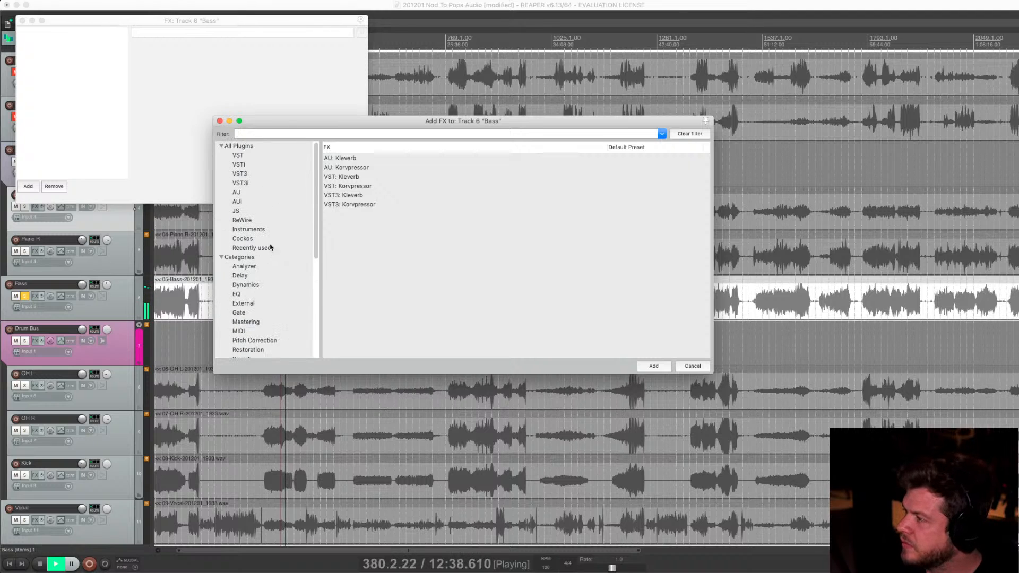
click(272, 248)
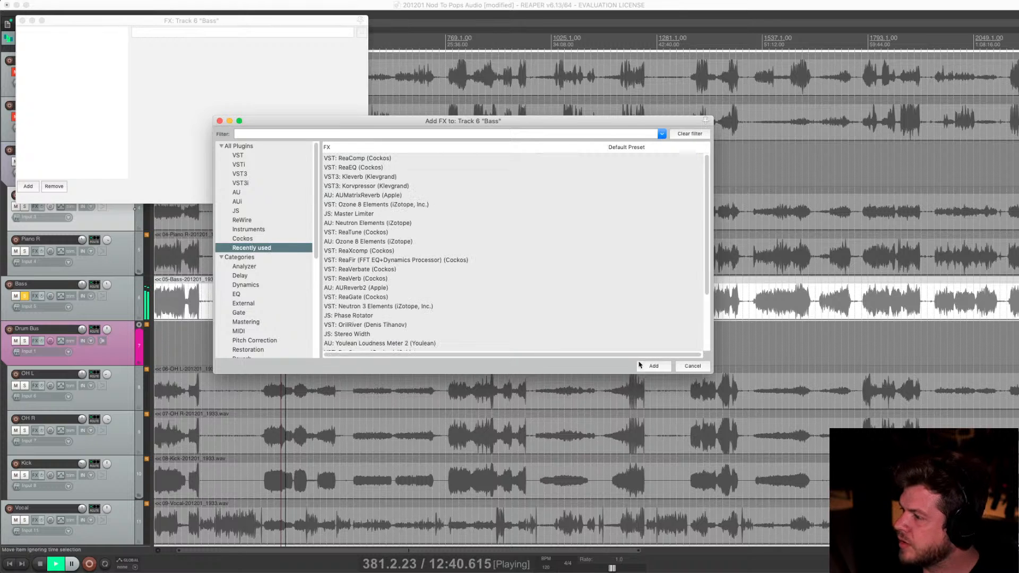
click(692, 366)
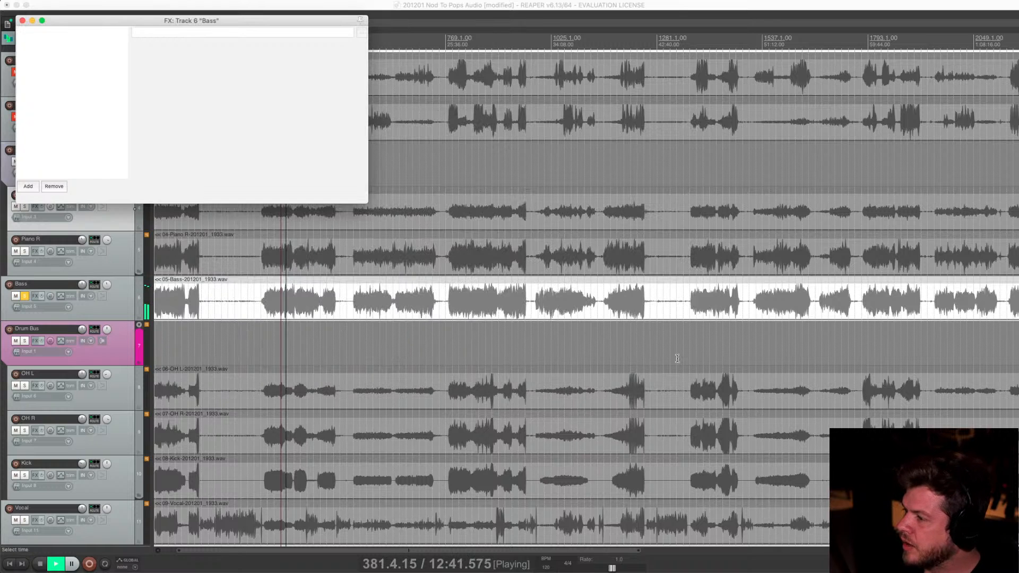
click(23, 20)
Load the saved FX chain with ReaEQ and ReaComp on Bass, and display its ReaEQ
right_click(33, 297)
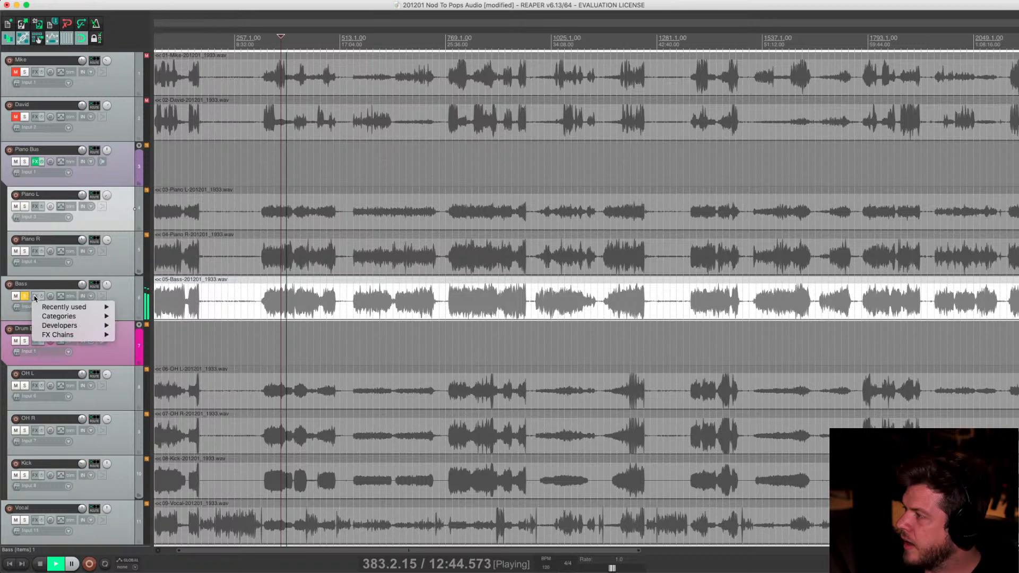
mouse_move(84, 307)
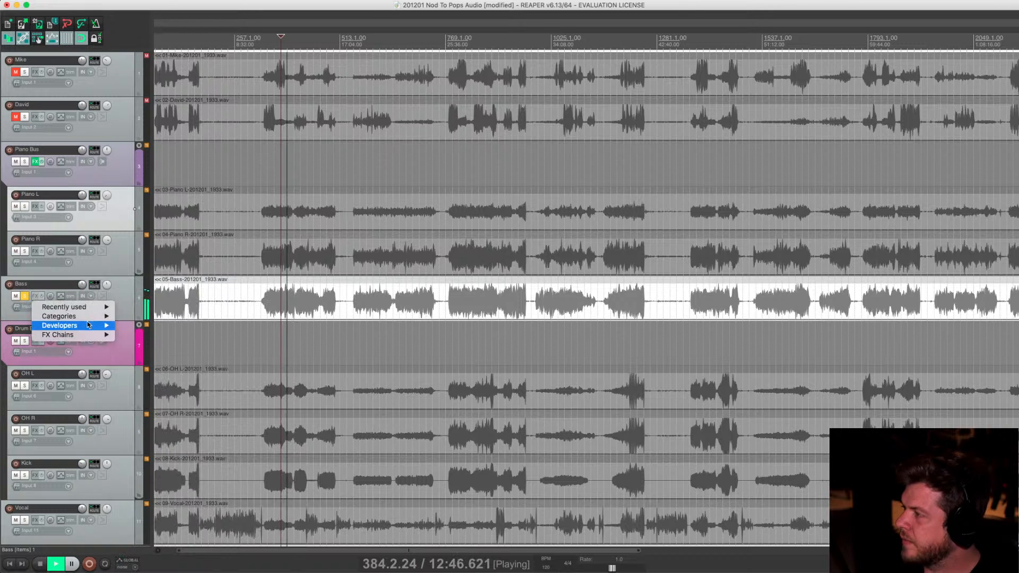
mouse_move(85, 334)
click(139, 353)
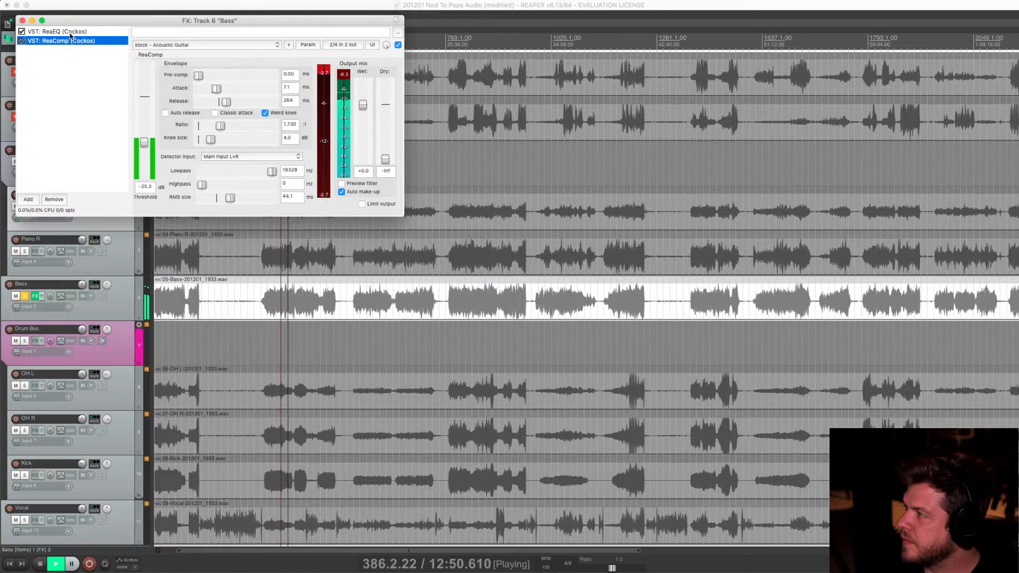
click(101, 31)
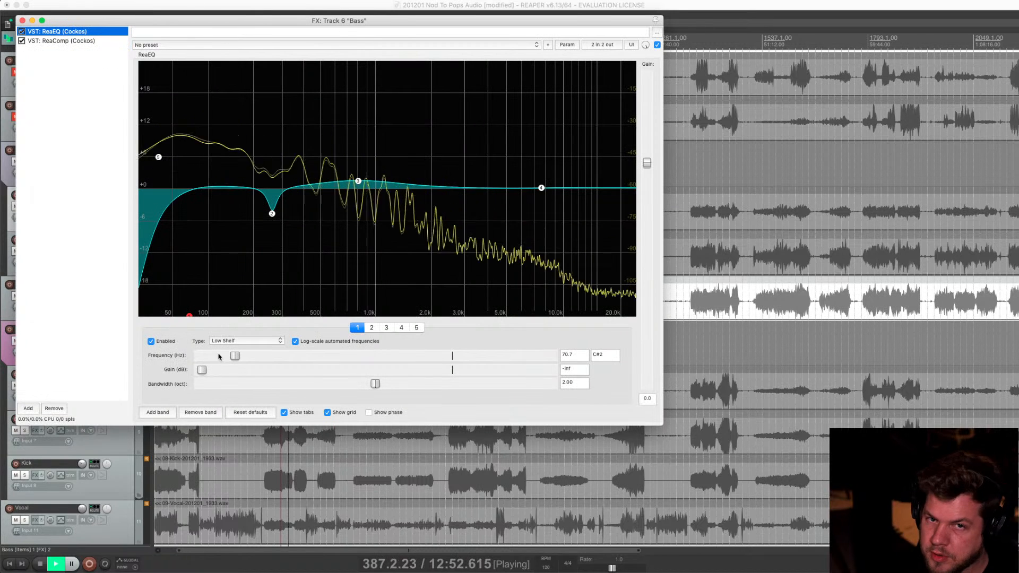
In Bass's ReaEQ, set band 2's gain to about -3.1 dB and add a narrow band cutting about 2.7 dB near 440 Hz
mouse_move(272, 214)
mouse_down()
mouse_move(262, 210)
mouse_move(272, 206)
mouse_up()
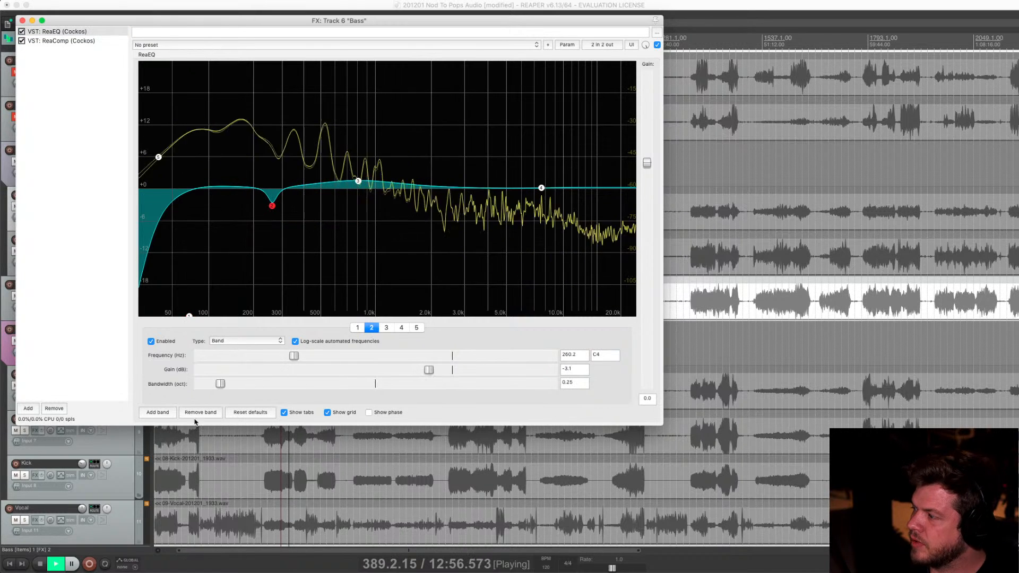
click(158, 412)
drag(342, 193, 245, 207)
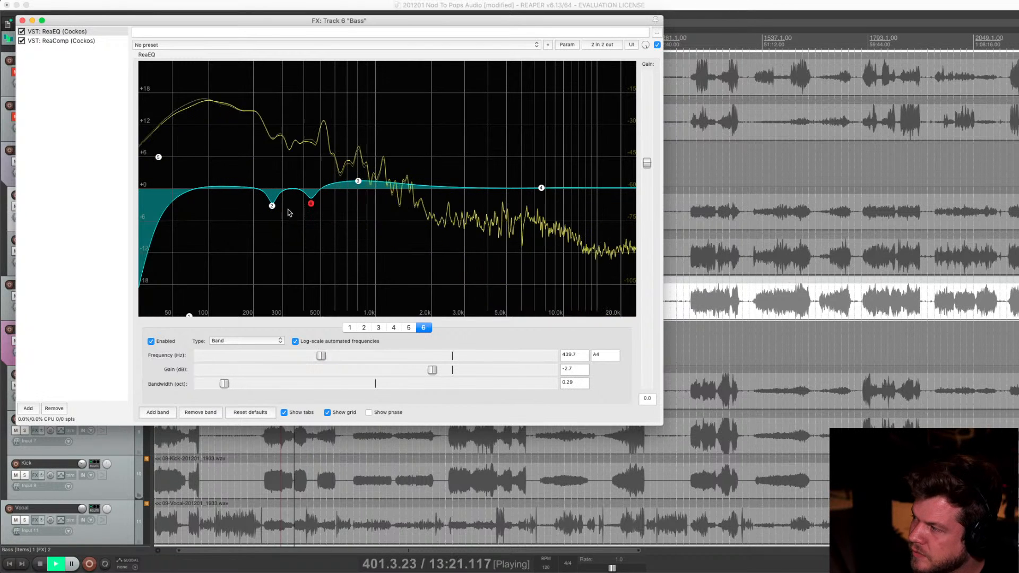
Move band 3's gentle boost on Bass to about 890 Hz at about +1.7 dB
click(348, 181)
mouse_move(349, 181)
mouse_down()
mouse_move(318, 177)
mouse_move(367, 176)
mouse_up()
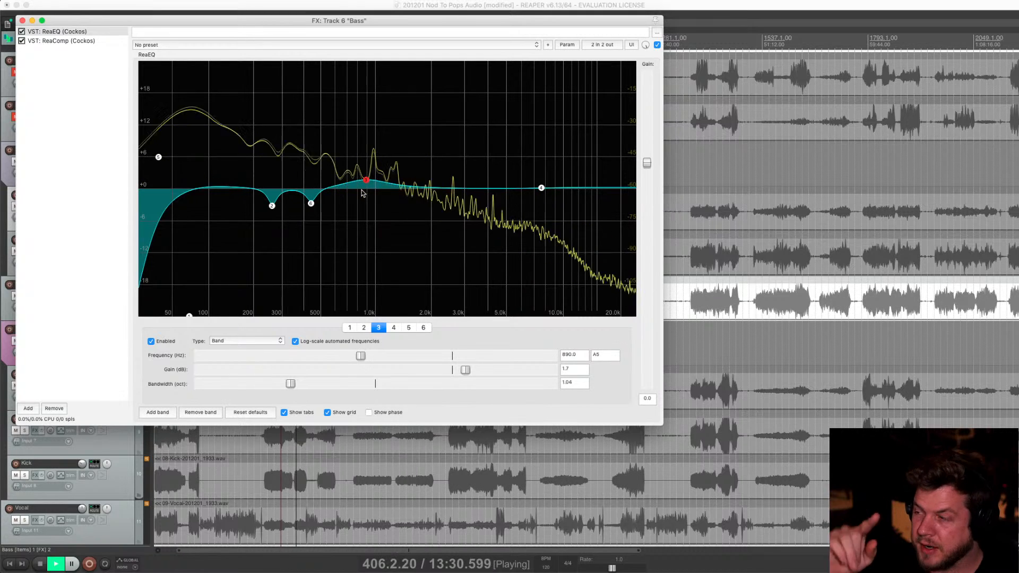
Audition band 4's high shelf on Bass with boosts and cuts, sweeping its frequency between about 3.5 and 11 kHz
drag(543, 188, 479, 68)
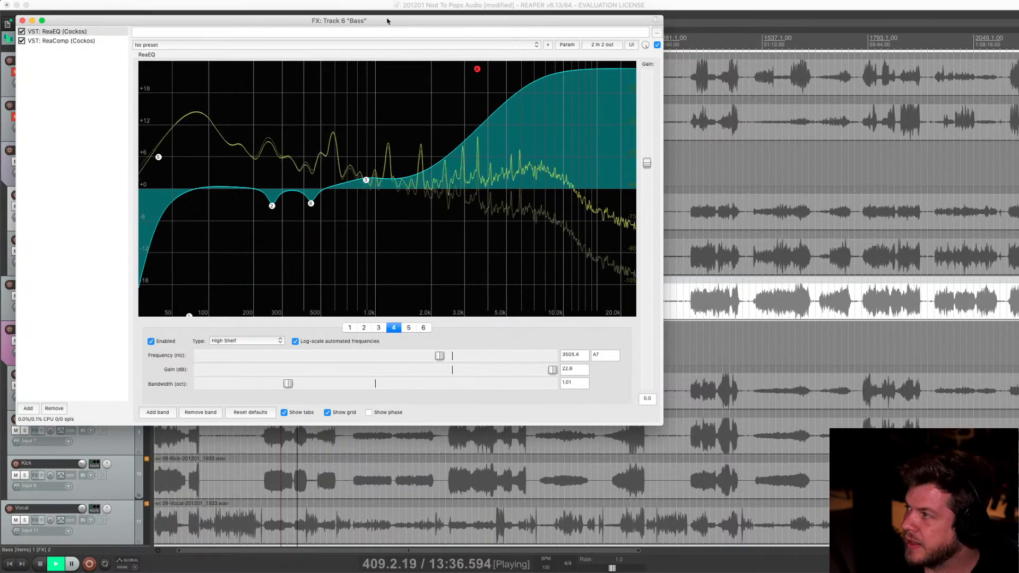
drag(388, 21, 561, 28)
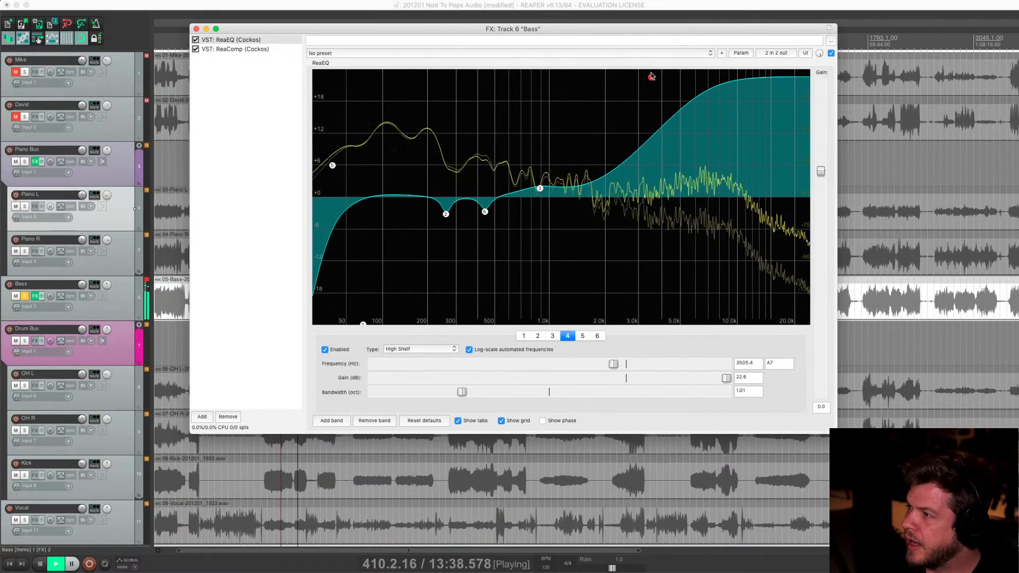
drag(676, 94, 746, 167)
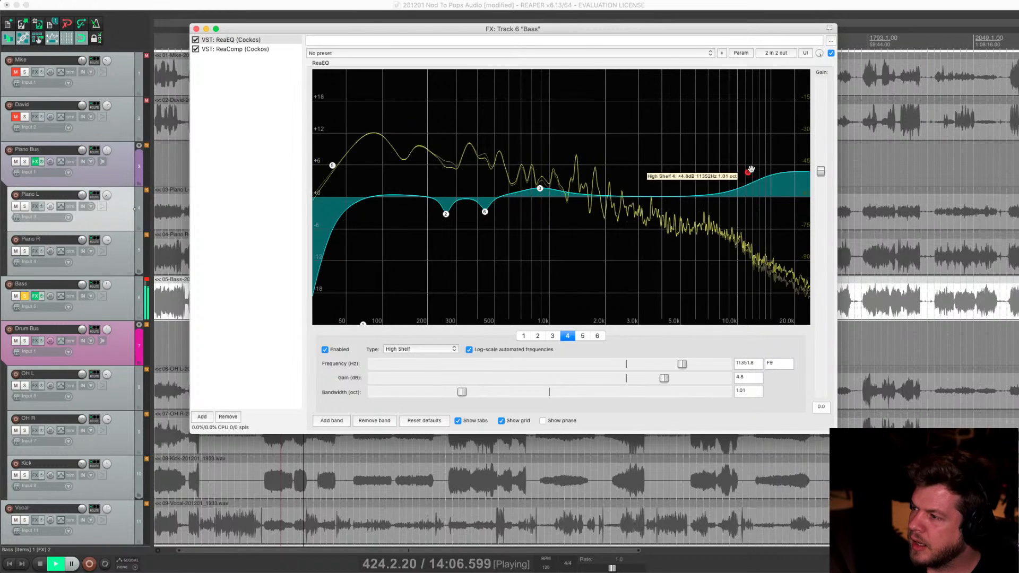
drag(749, 171, 722, 202)
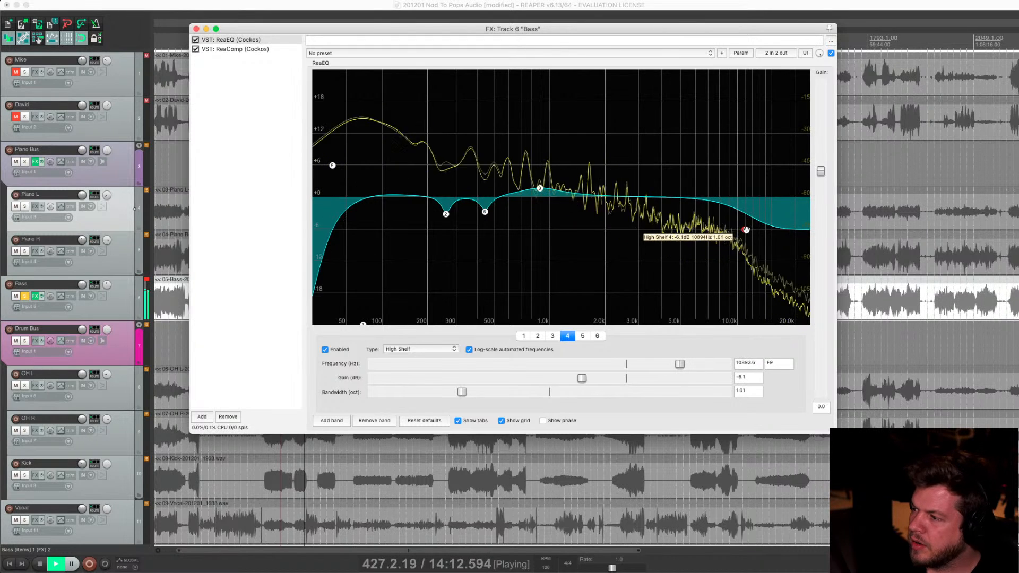
drag(746, 229, 733, 198)
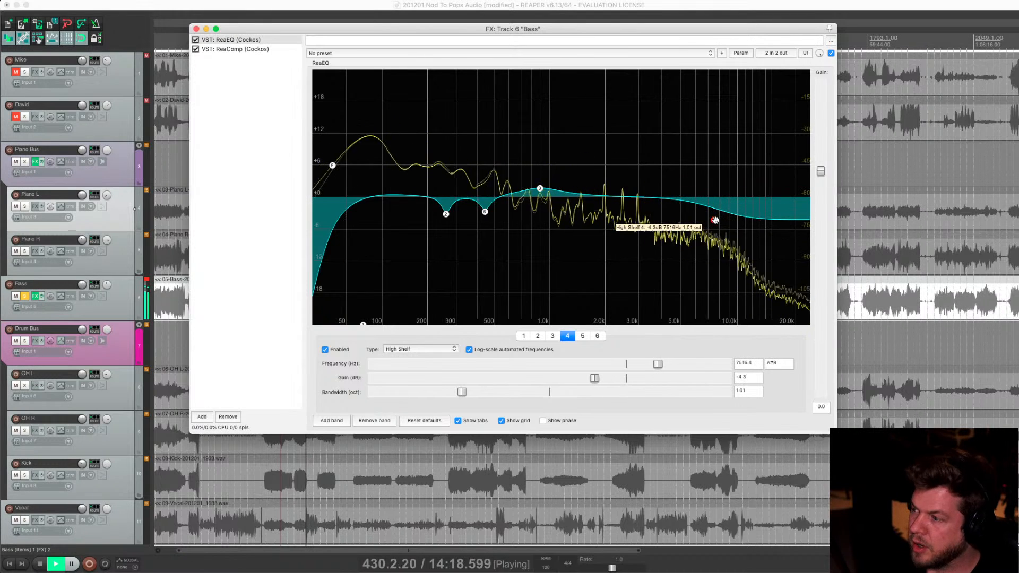
Set Bass's high shelf to about -8.2 dB at 5.8 kHz with a bandwidth of about 0.87 octaves
scroll(720, 219, up, 10)
mouse_move(698, 221)
mouse_down()
mouse_move(770, 220)
mouse_move(712, 231)
mouse_up()
scroll(712, 231, down, 5)
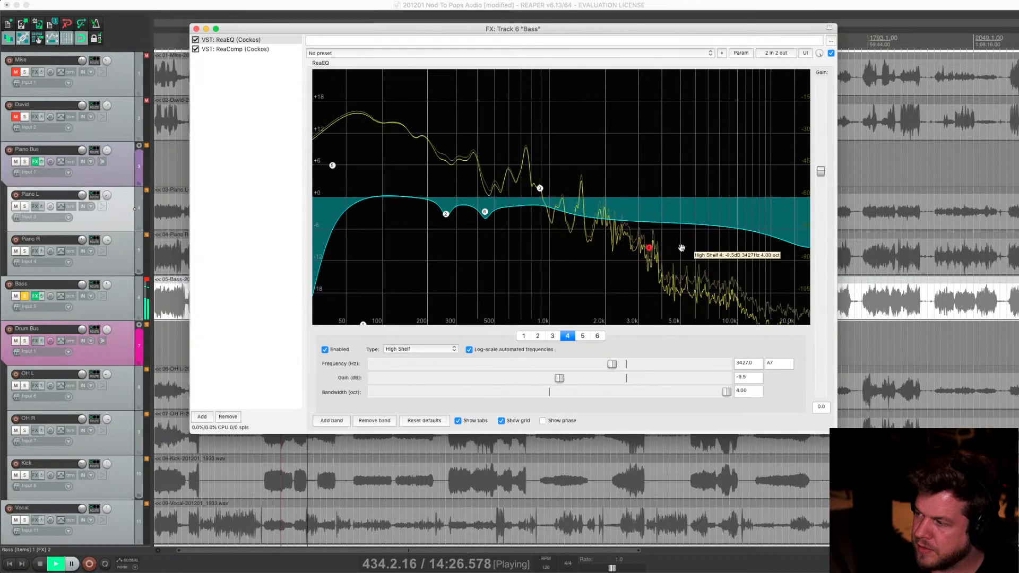
scroll(551, 232, down, 15)
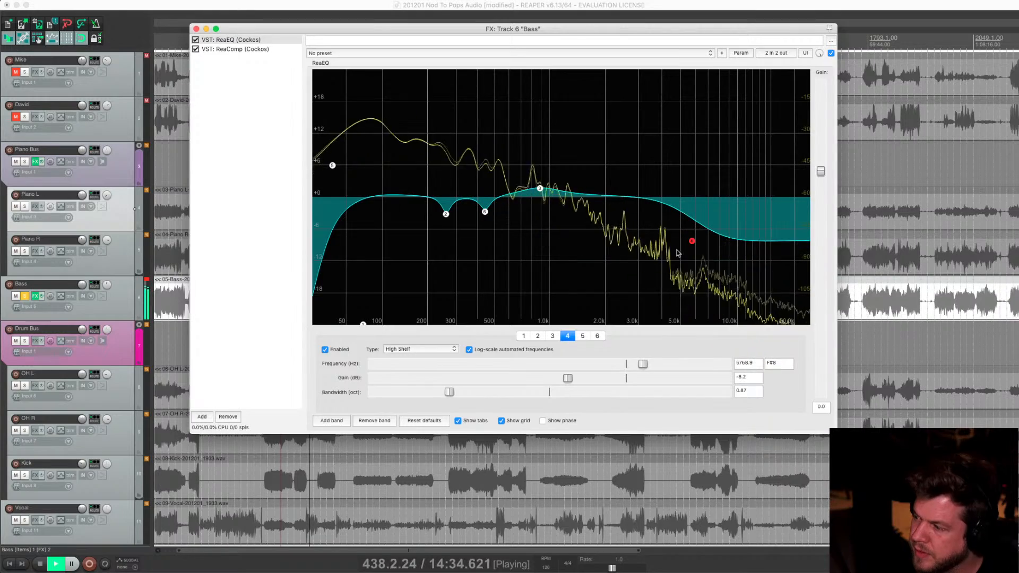
Clear the FX window from the timeline, replay the soloed bass from around bar 421, and bring the ReaEQ fully back into view
drag(434, 34, 744, 31)
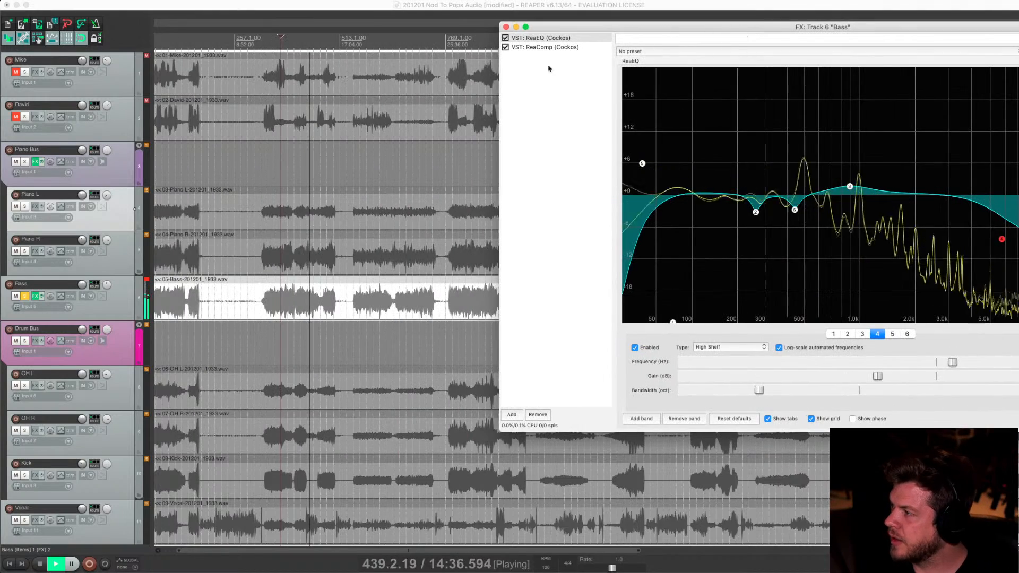
scroll(394, 86, up, 5)
scroll(394, 86, down, 6)
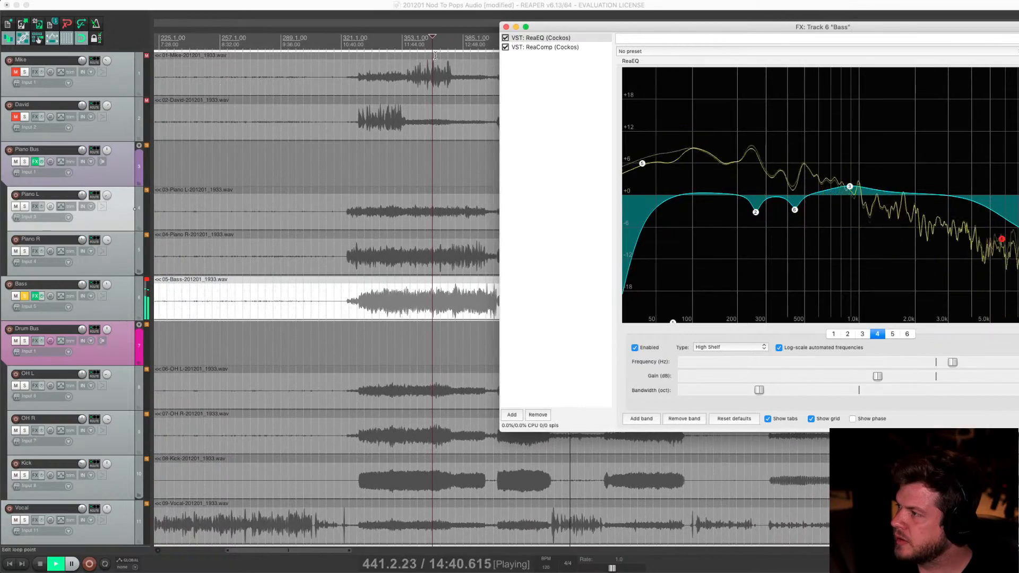
scroll(435, 99, up, 5)
scroll(290, 100, down, 4)
scroll(291, 100, down, 4)
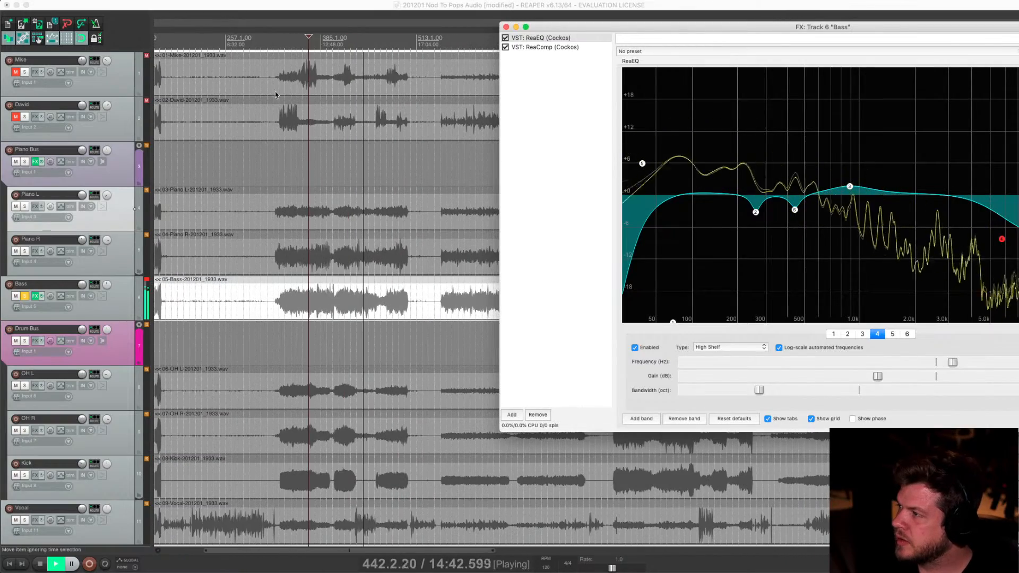
click(348, 49)
scroll(349, 51, up, 5)
scroll(349, 50, up, 3)
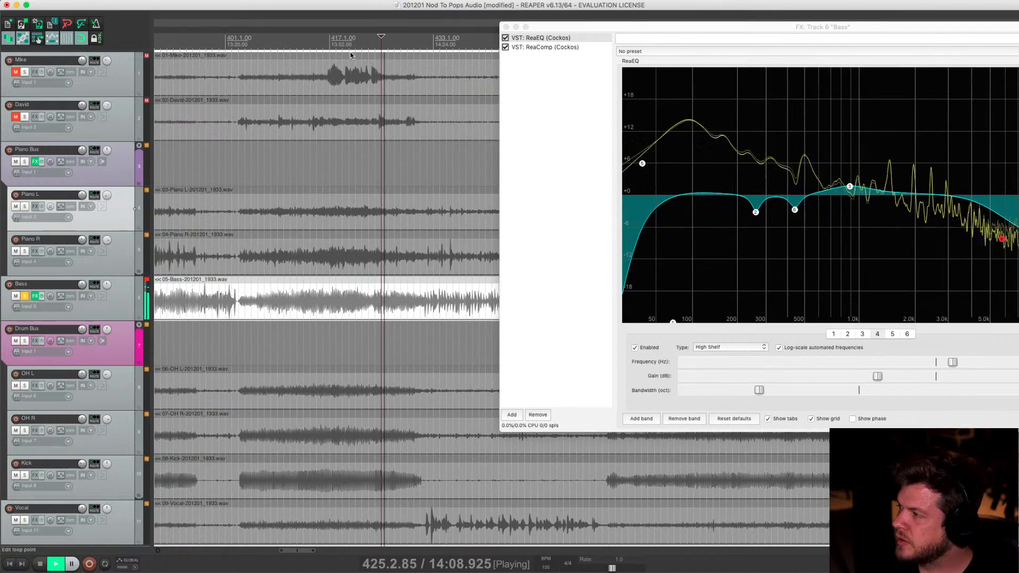
click(356, 46)
drag(667, 28, 616, 28)
double_click(616, 30)
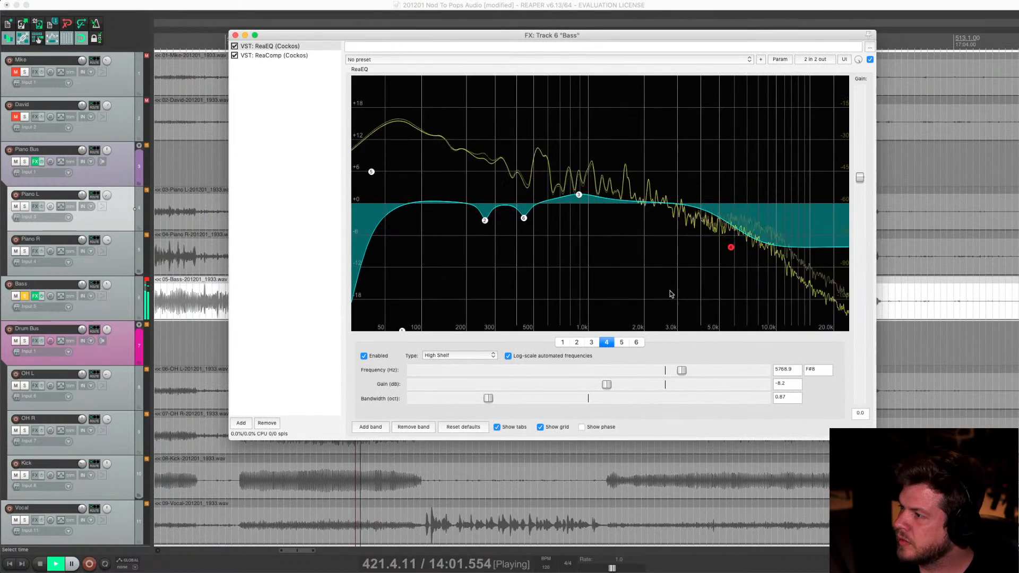
Set Bass's high shelf to about -6.7 dB at 6.7 kHz and add a band cutting about 1.2 dB near 4.2 kHz
drag(733, 247, 762, 241)
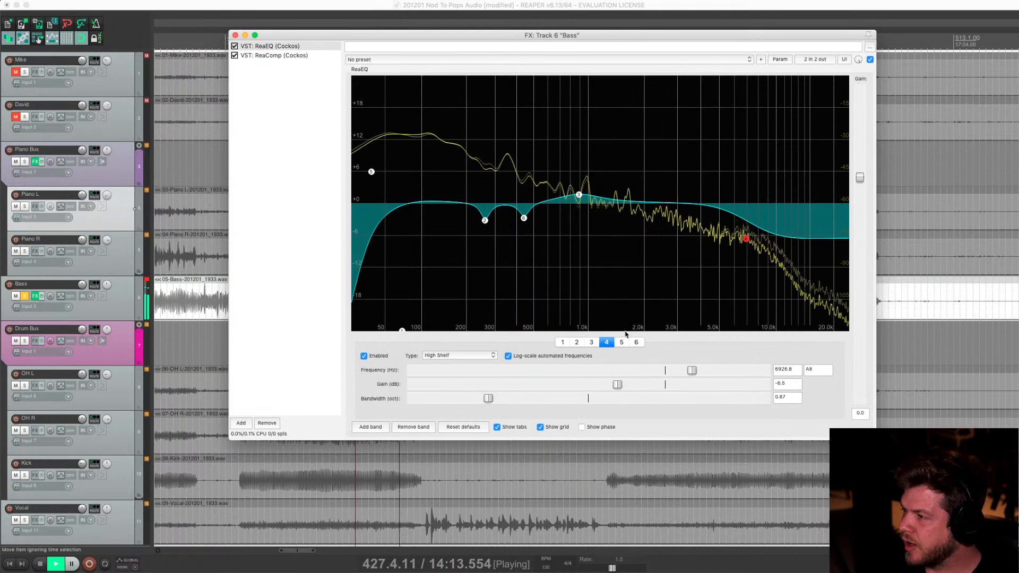
click(367, 428)
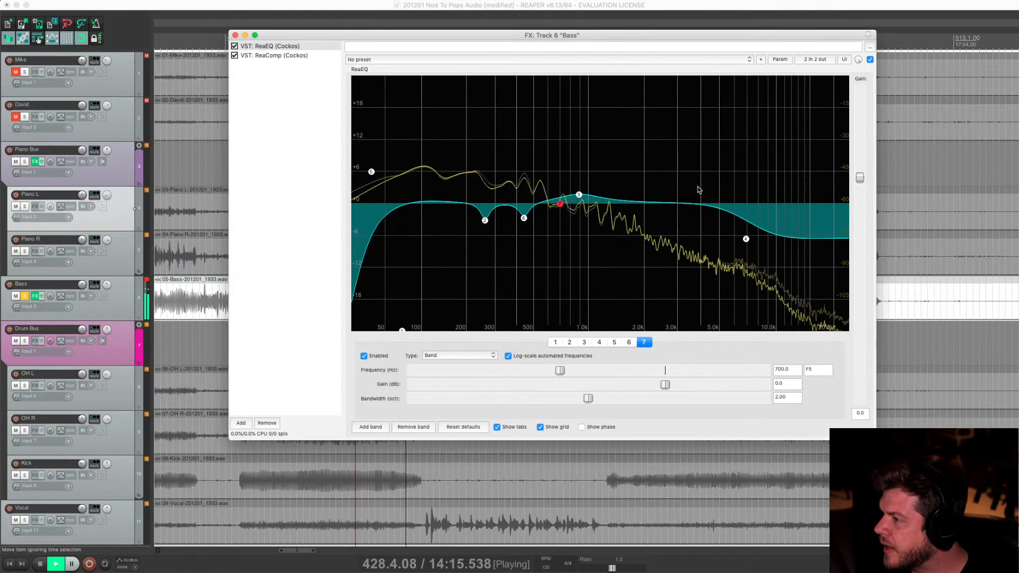
drag(561, 204, 635, 195)
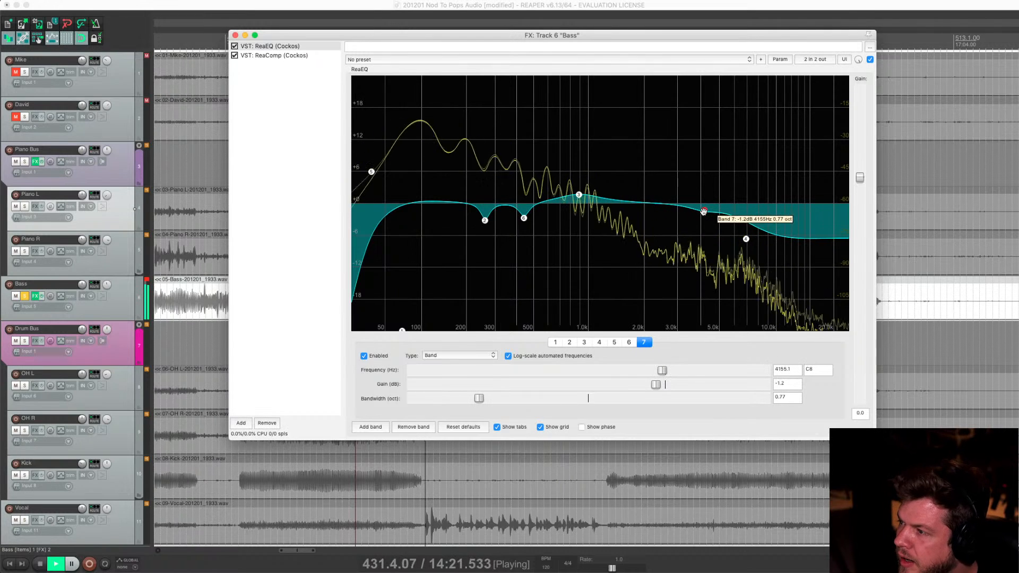
click(746, 239)
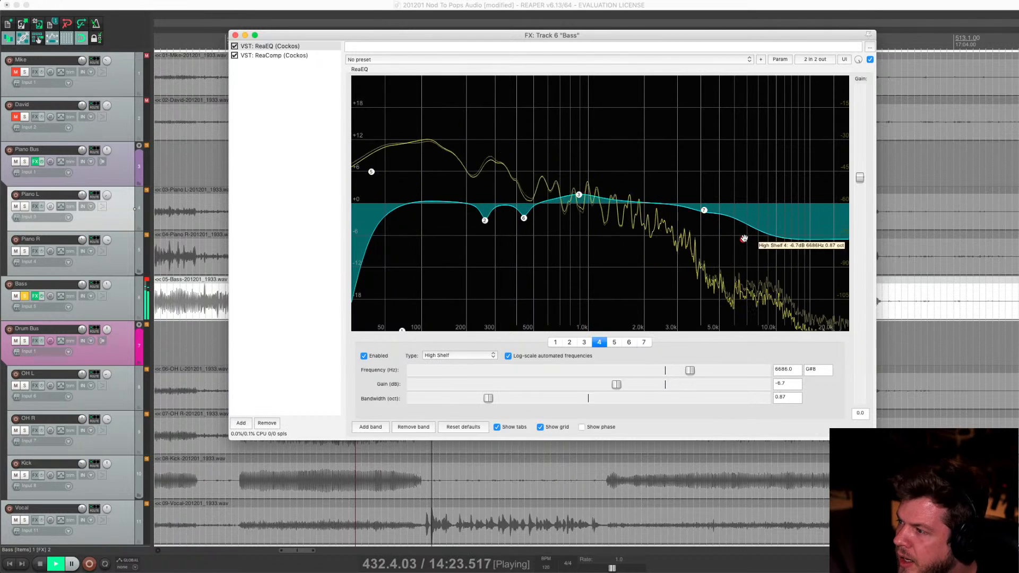
Replay the soloed bass from around bar 411 and set band 7 to about -1.6 dB at 4.06 kHz
drag(525, 35, 655, 20)
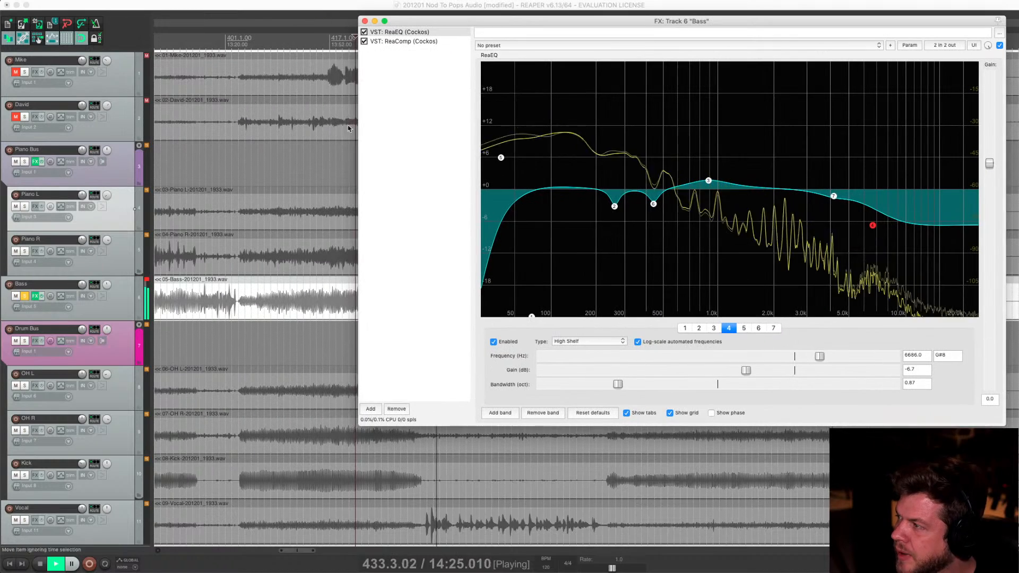
click(289, 39)
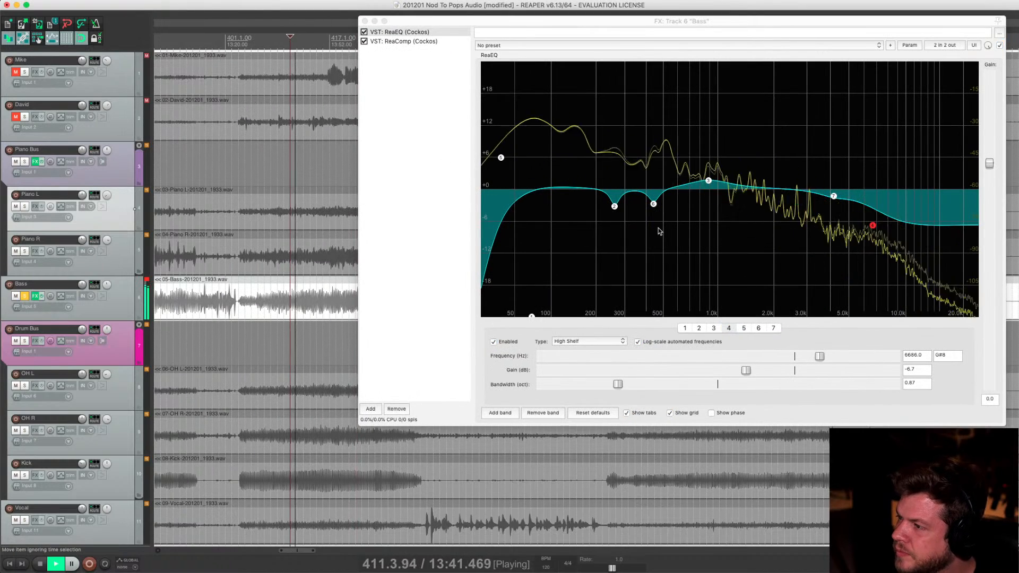
click(834, 196)
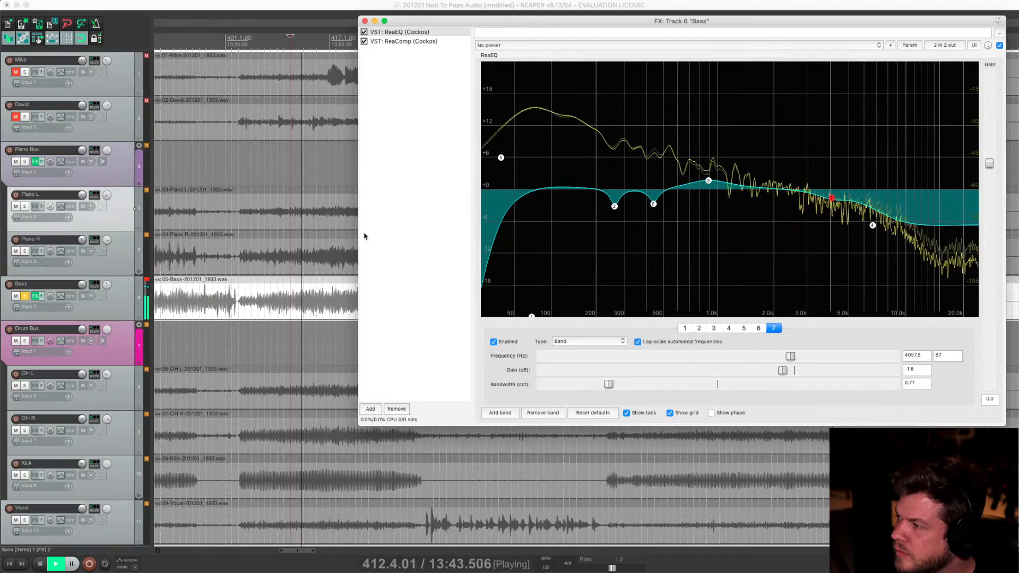
Enlarge the Bass FX window and retune band 7 to a slight, narrower cut just below 5 kHz
drag(360, 220, 96, 221)
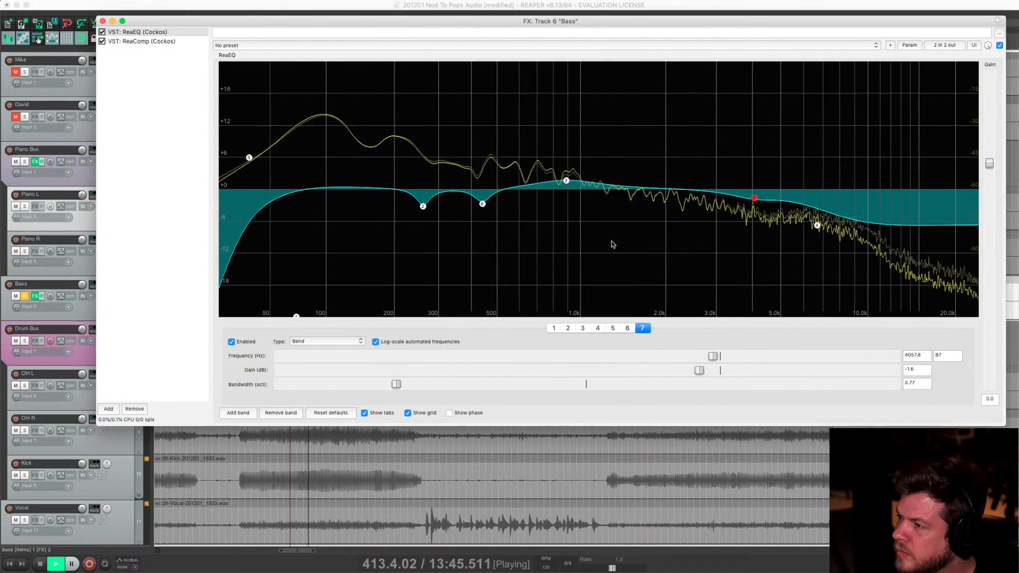
drag(1005, 425, 961, 507)
key(super+Tab)
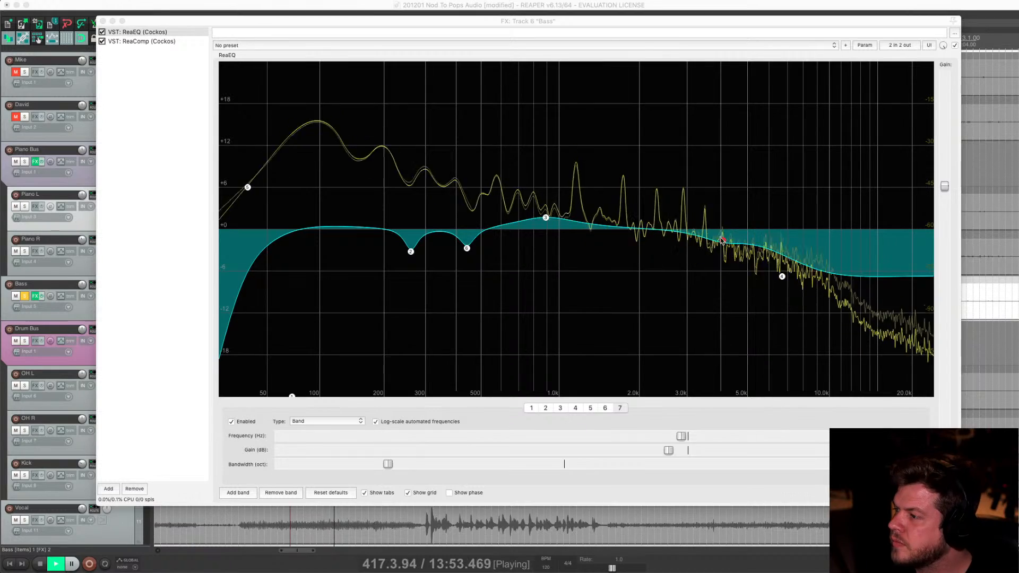
drag(722, 241, 718, 242)
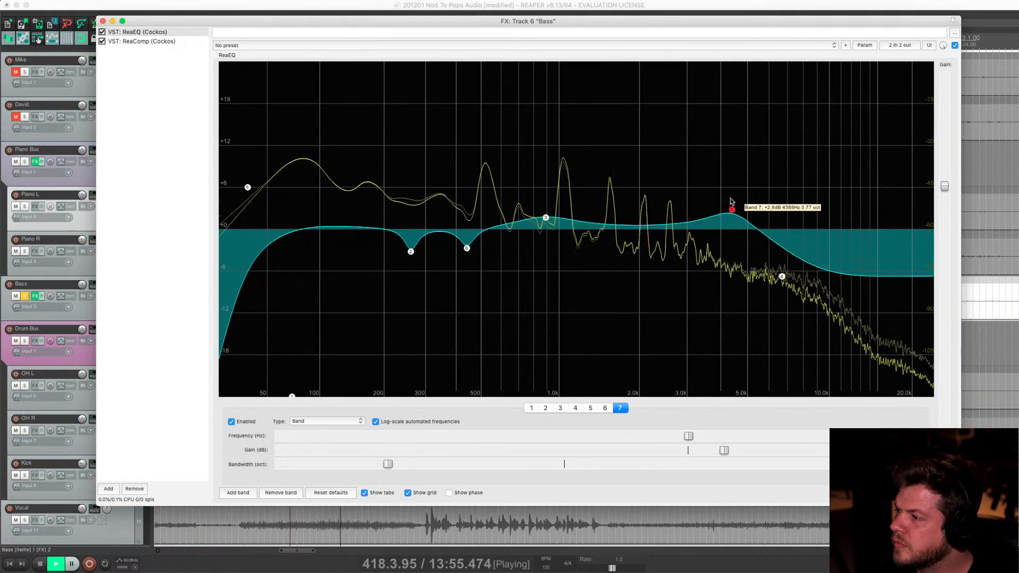
drag(731, 200, 721, 240)
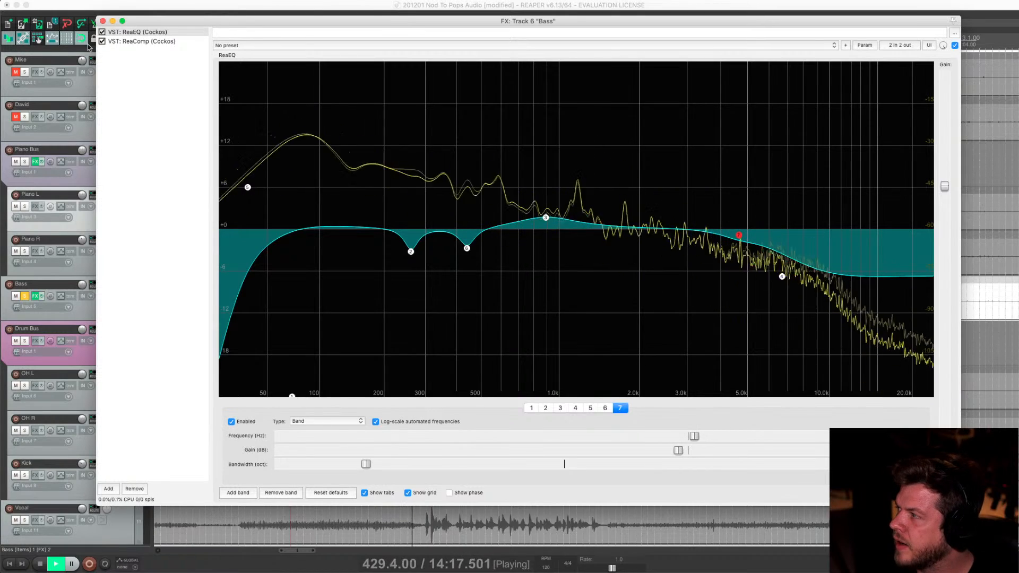
Lower the ratio of Bass's ReaComp to about 1.45:1 and close the FX window
click(154, 41)
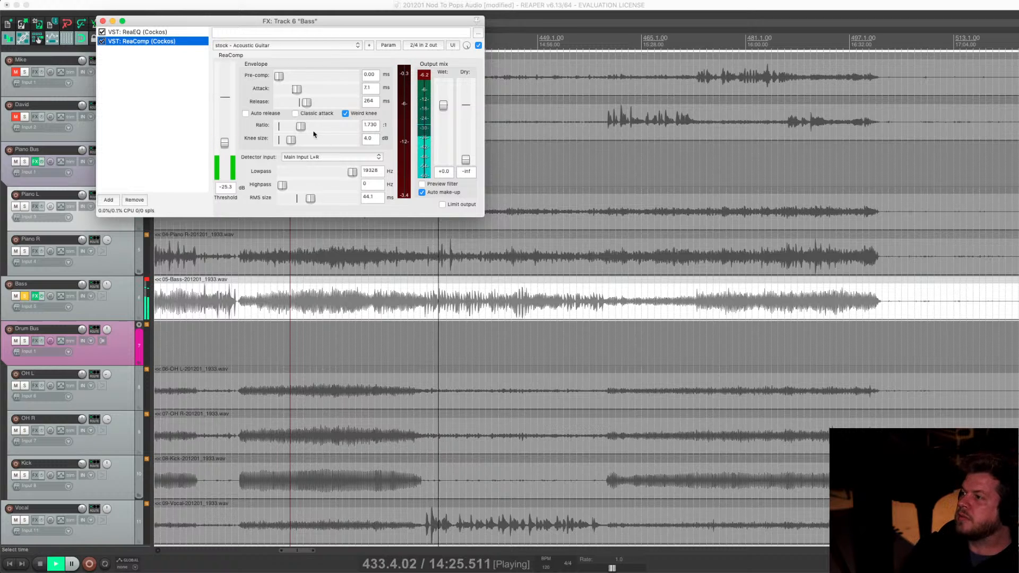
drag(304, 127, 303, 128)
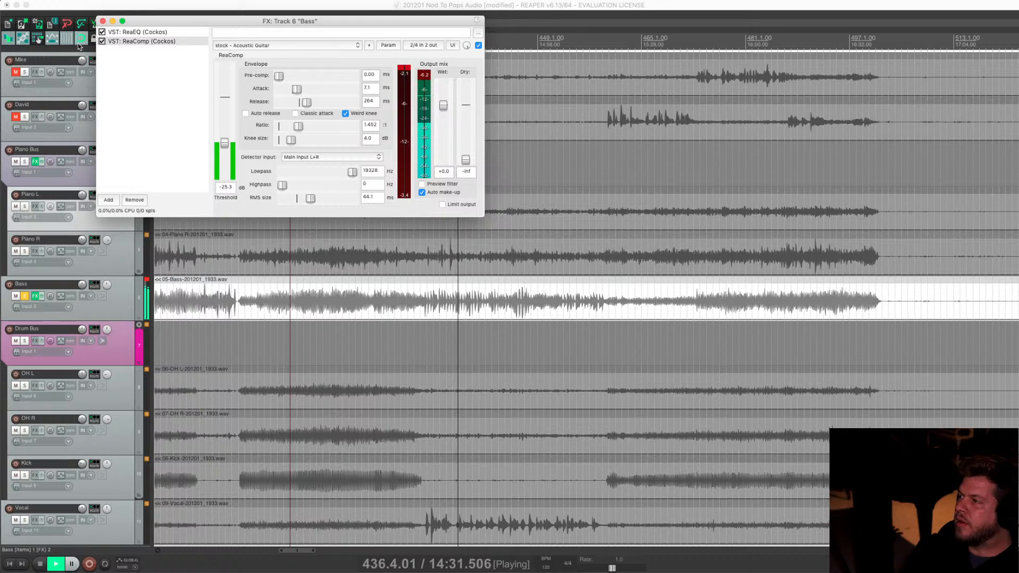
click(103, 21)
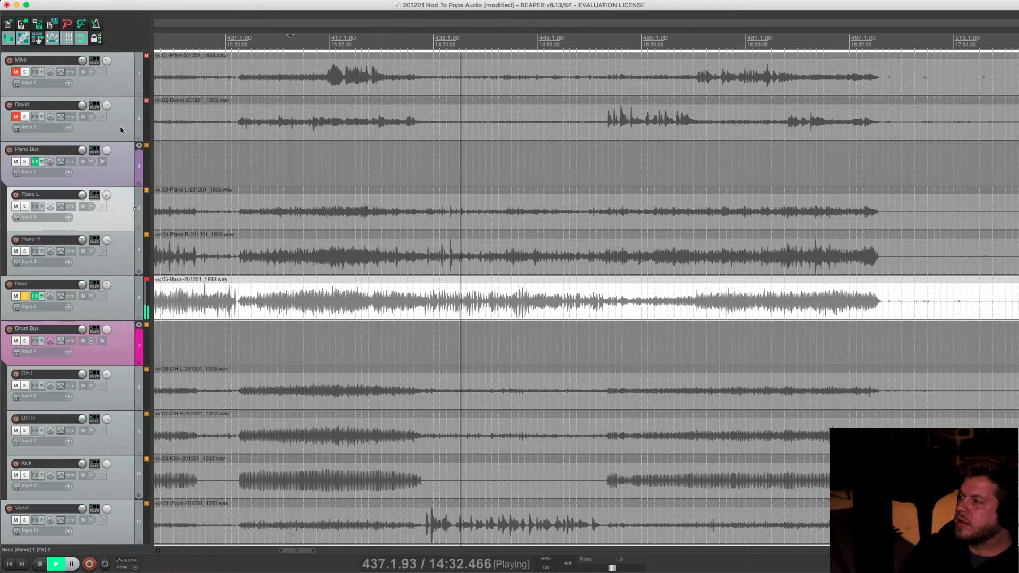
Switch the solo from Bass to Drum Bus, leaving Drum Bus unmuted and without any added effects
click(25, 297)
click(18, 343)
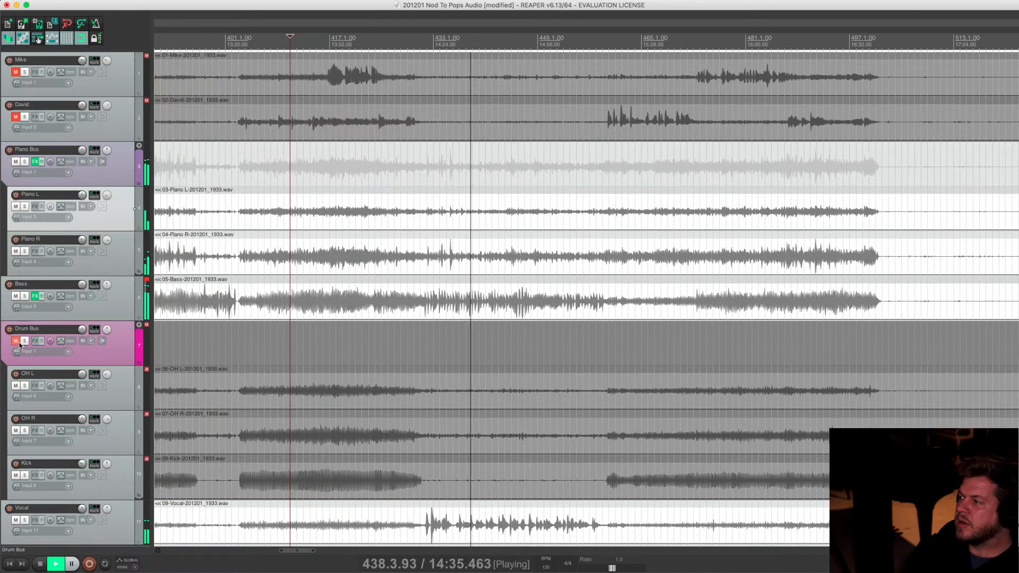
click(24, 342)
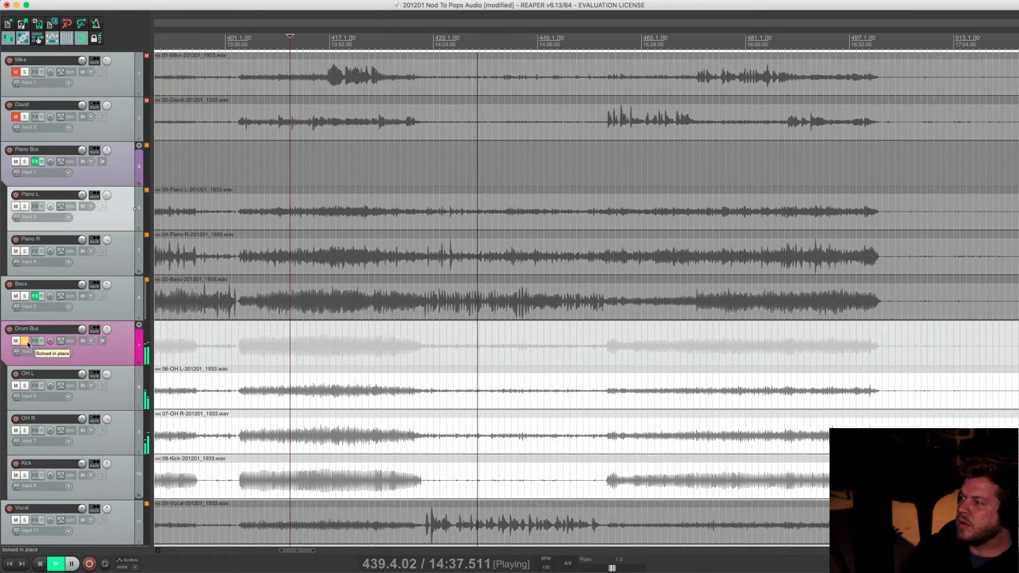
right_click(36, 342)
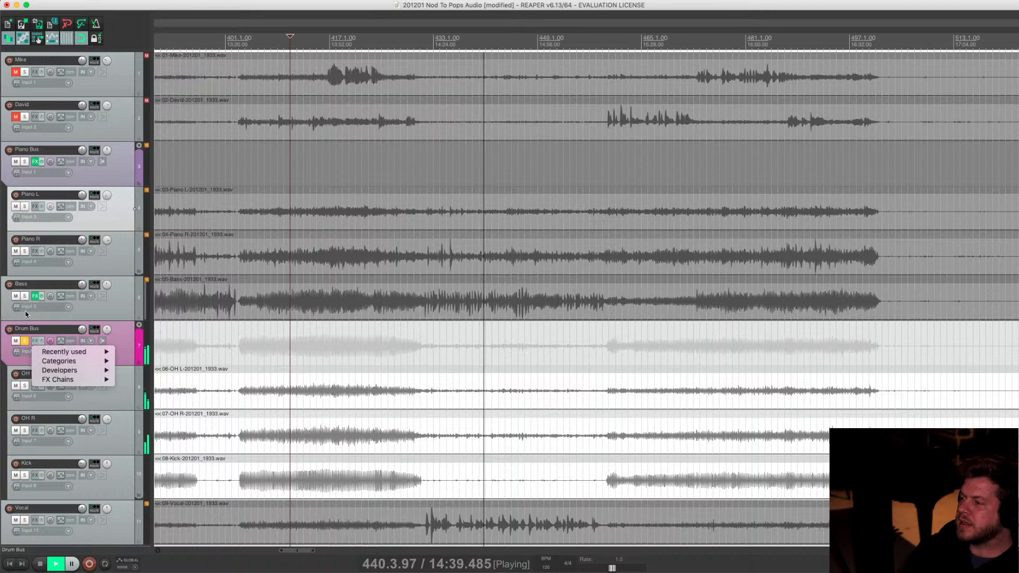
click(131, 309)
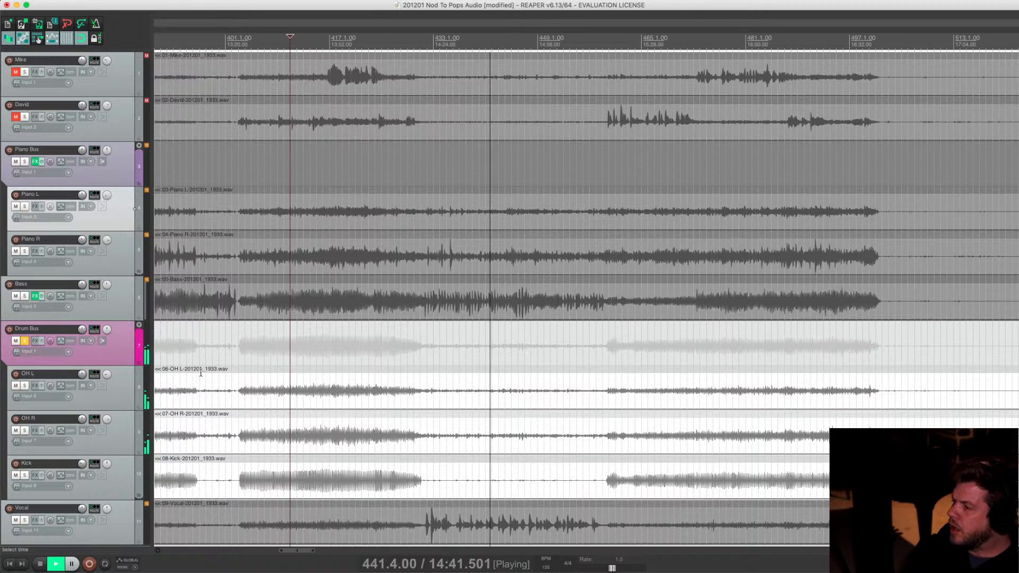
Play the soloed drums from around bar 577 and show the whole concert on the timeline
scroll(398, 192, down, 10)
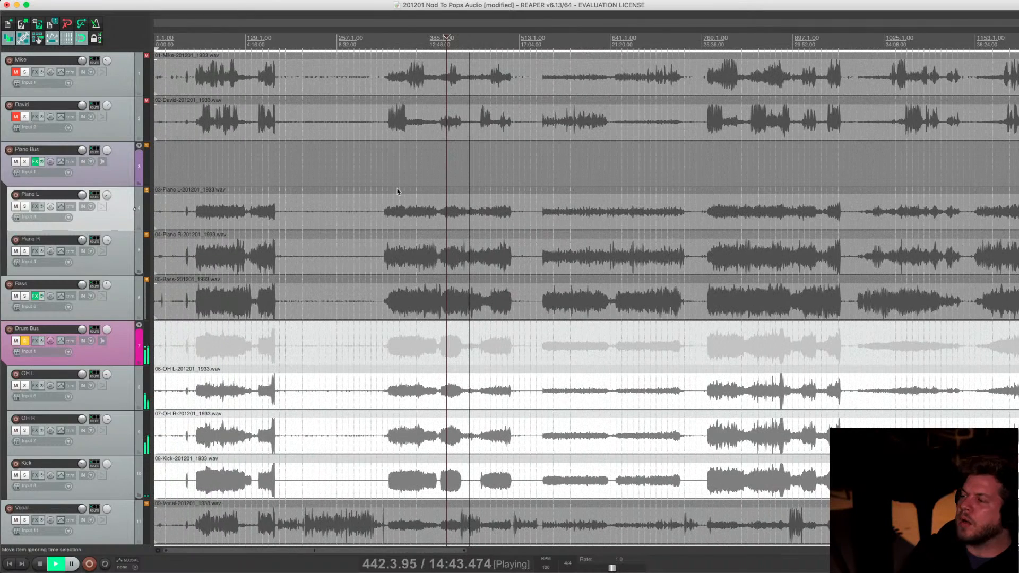
click(566, 41)
scroll(551, 65, down, 5)
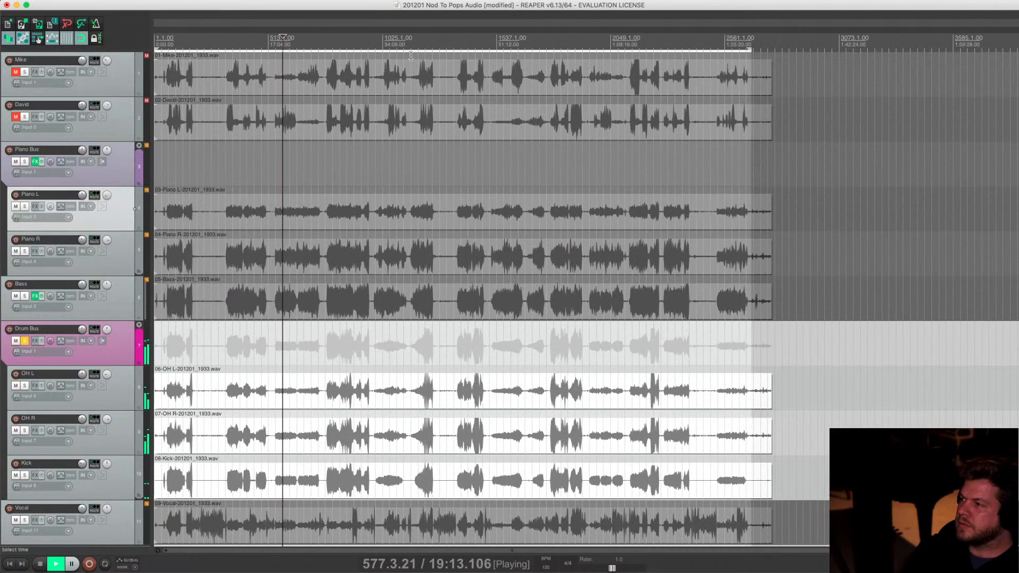
Sample the soloed drums at several points in the concert and play the loud passage from about bar 1216, close up
click(340, 42)
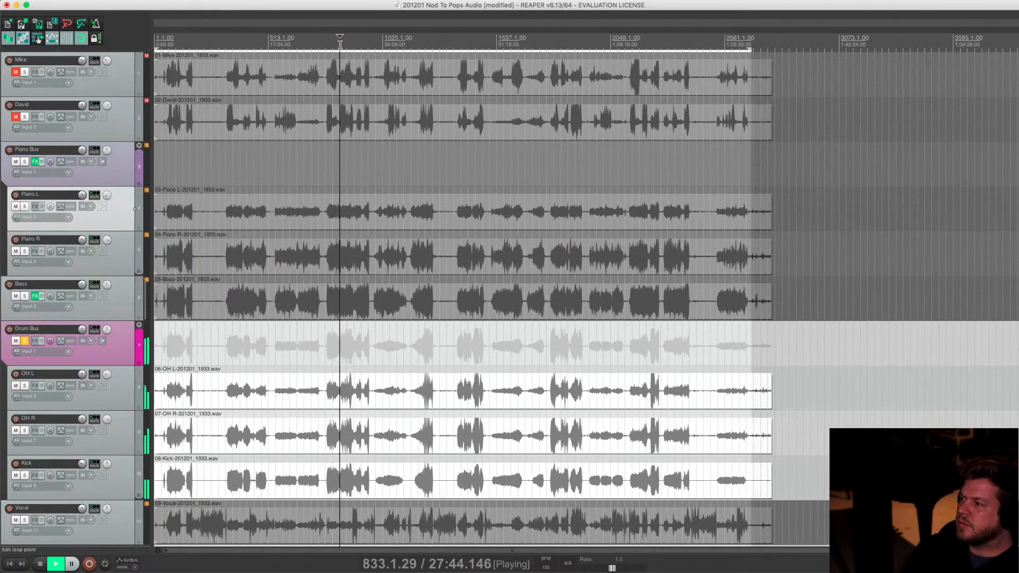
click(419, 41)
click(426, 41)
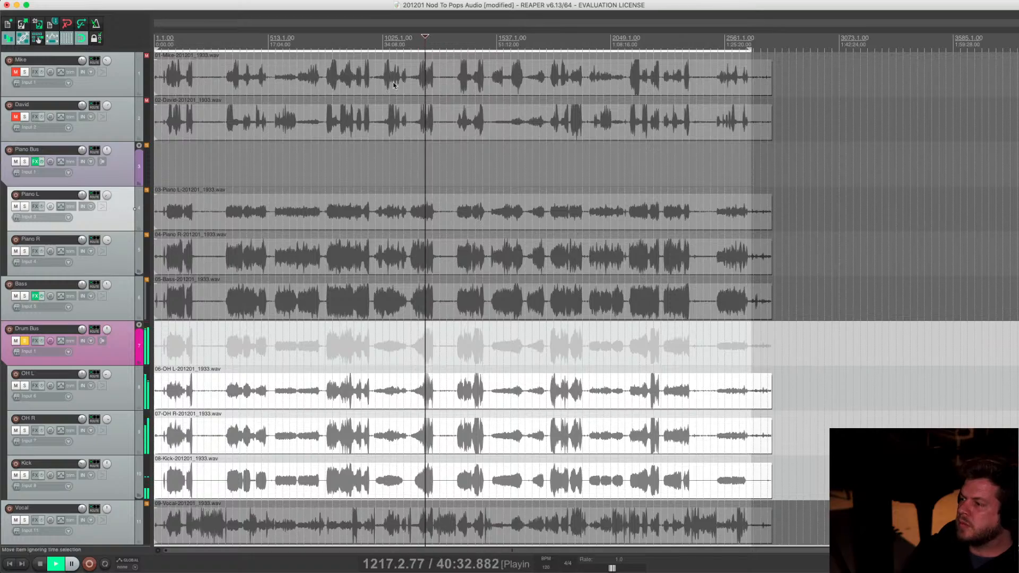
scroll(553, 162, up, 10)
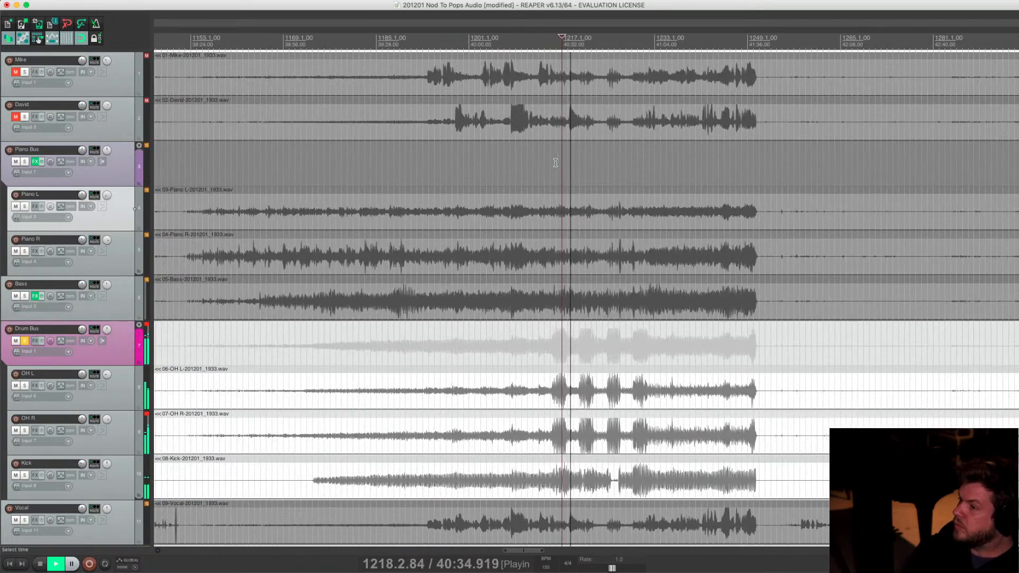
scroll(556, 162, up, 3)
click(552, 42)
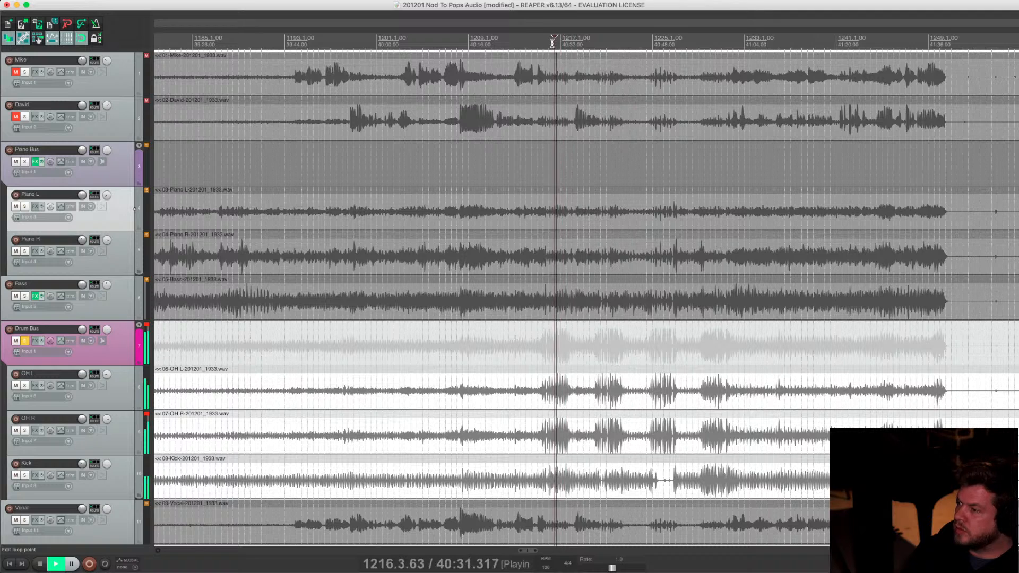
Load the saved Drum Bus FX chain onto the Drum Bus track
right_click(35, 342)
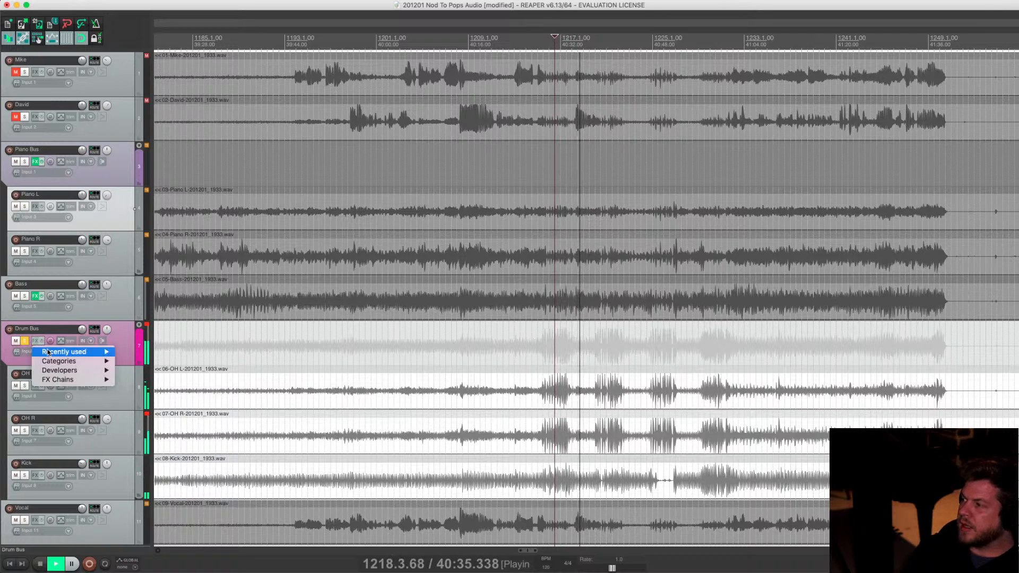
mouse_move(74, 379)
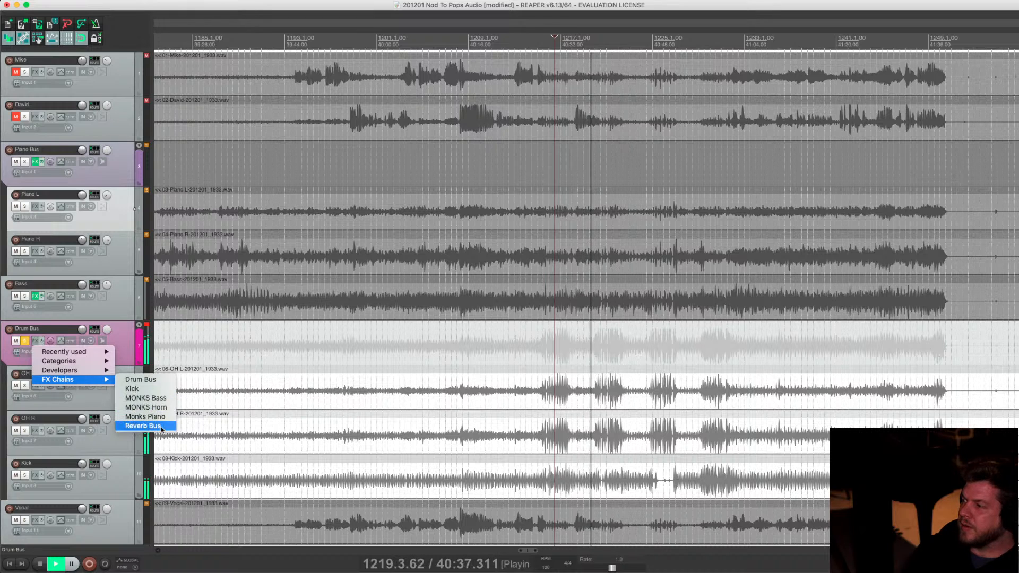
click(170, 381)
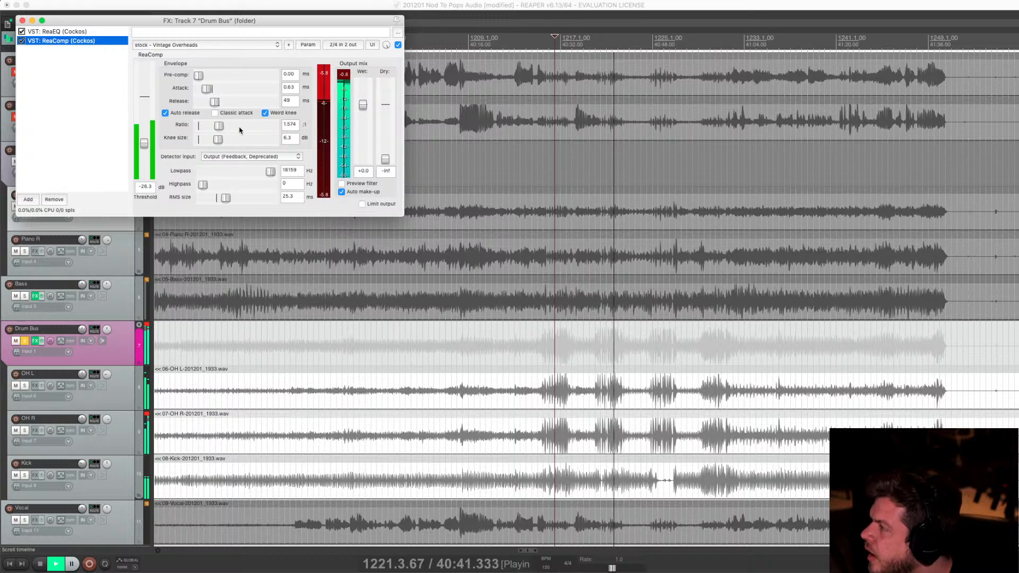
Soften Drum Bus's ReaComp with ratio 1.307, knee 3.5 dB, threshold -23.6 dB, attack 10.4 ms and release about 368 ms
click(220, 139)
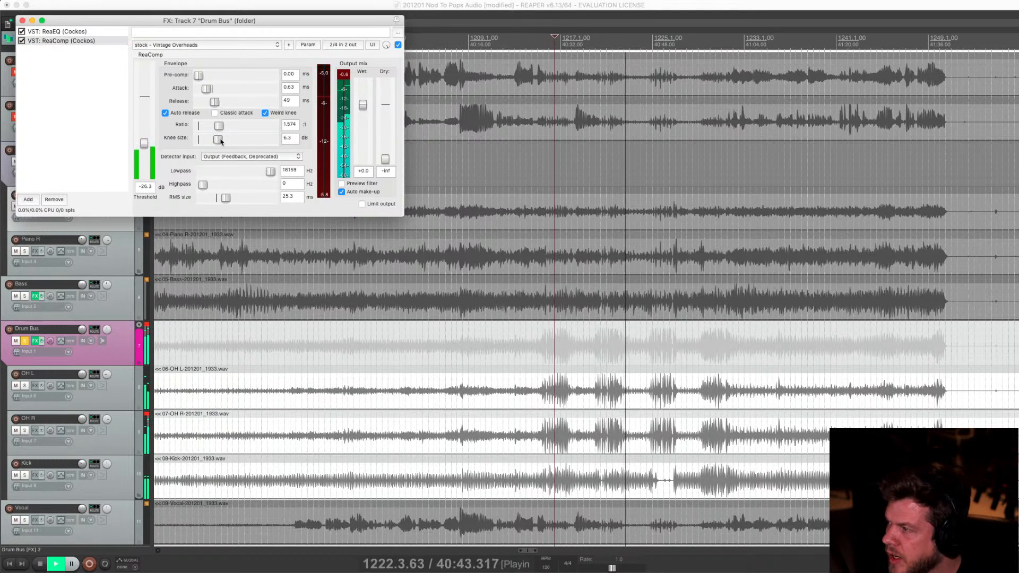
drag(221, 141, 215, 126)
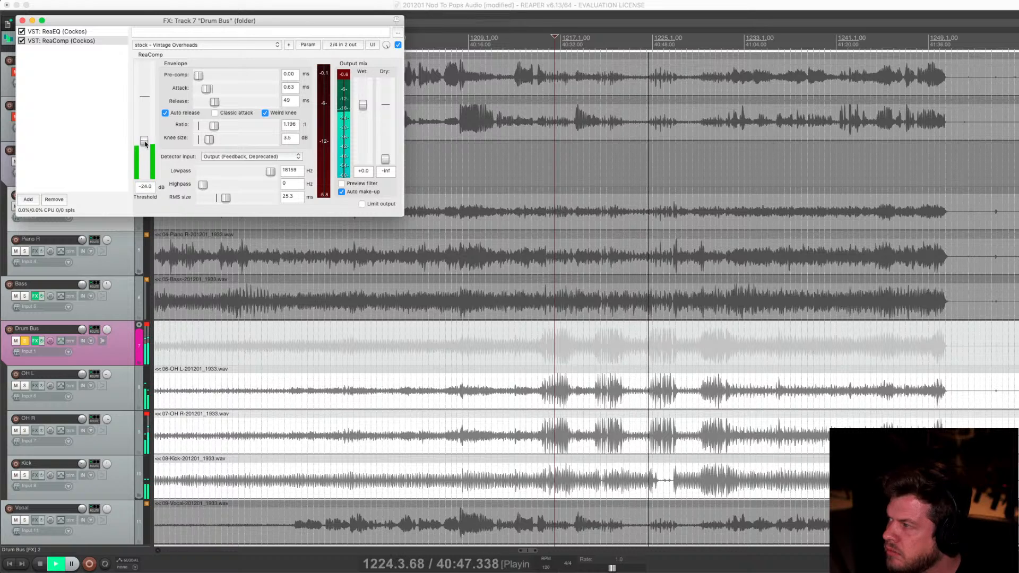
drag(145, 144, 145, 143)
drag(219, 128, 221, 128)
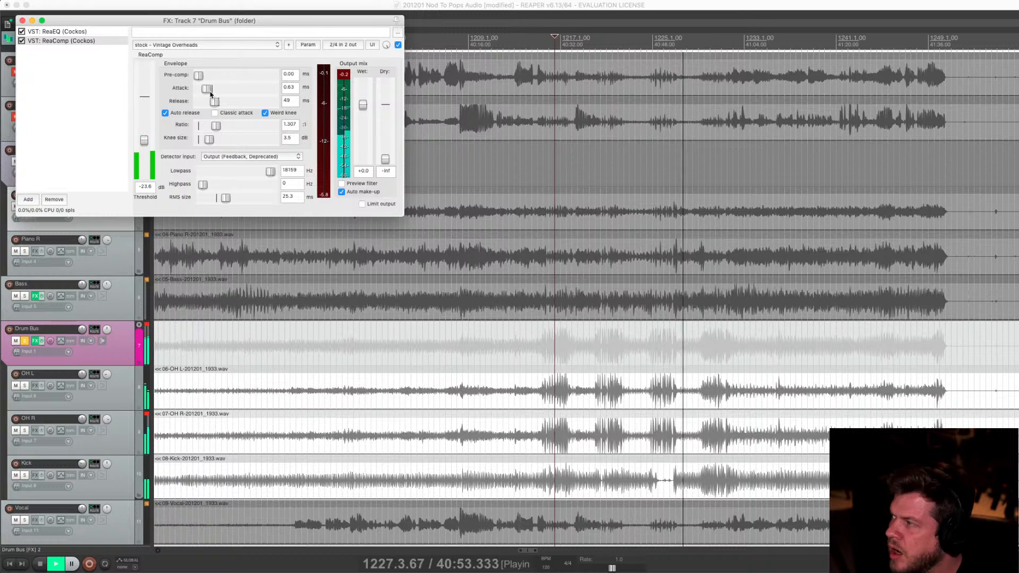
drag(210, 93, 222, 92)
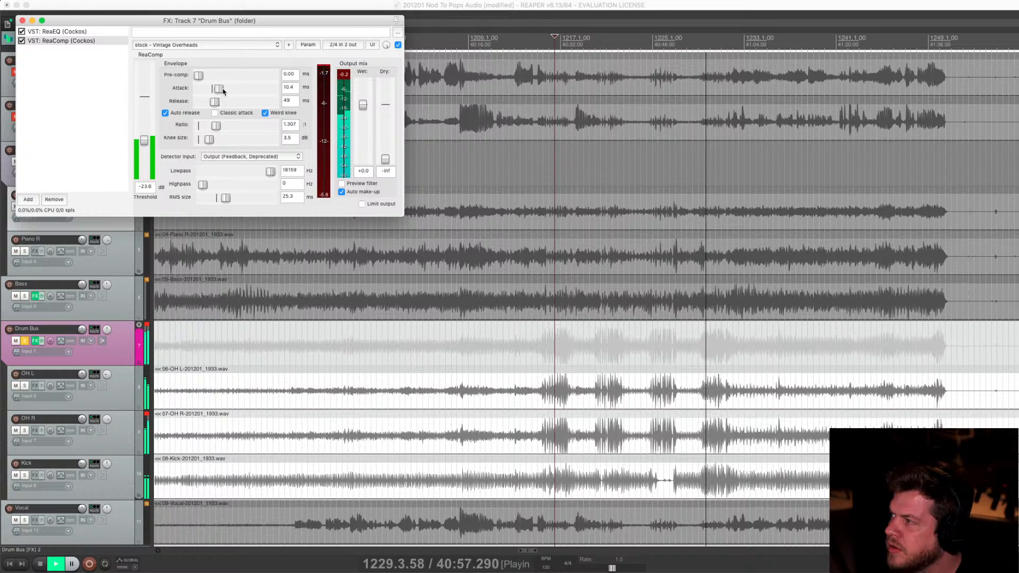
drag(215, 104, 231, 107)
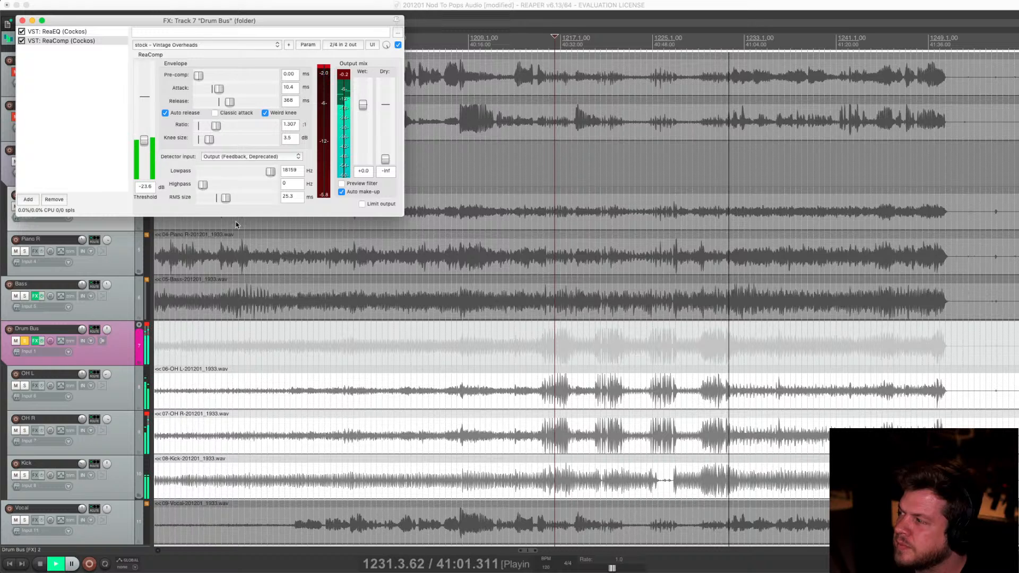
Show Drum Bus's ReaEQ in an enlarged window, replay the drums from about bar 1215 and stop playback
click(80, 33)
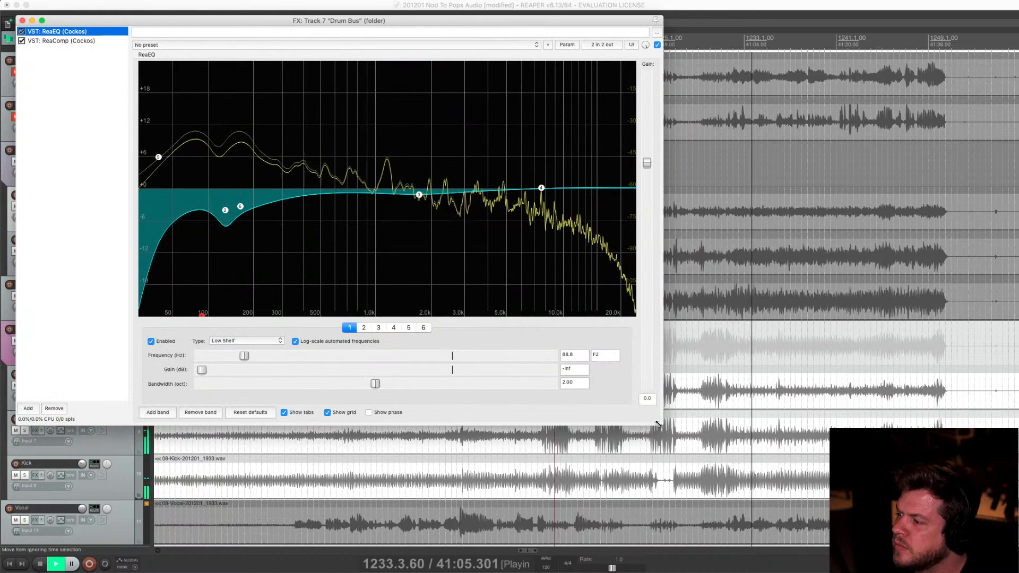
drag(662, 424, 720, 434)
click(545, 459)
click(545, 458)
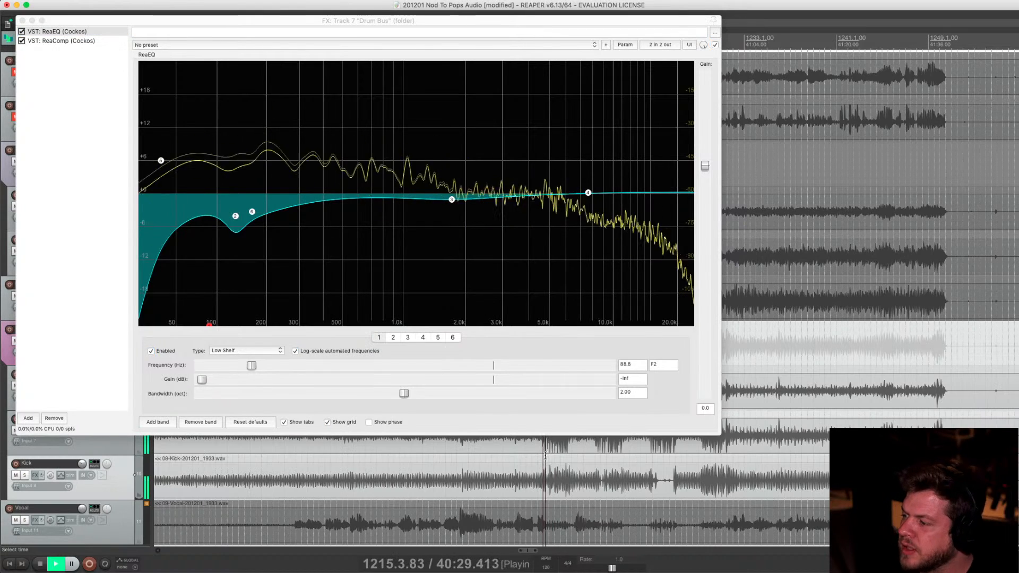
key(space)
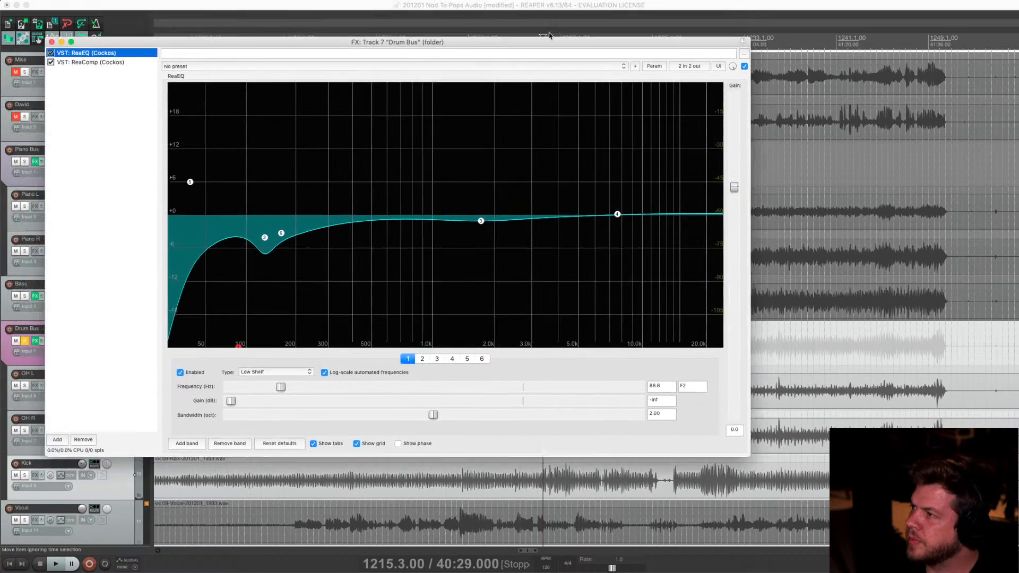
drag(529, 24, 646, 115)
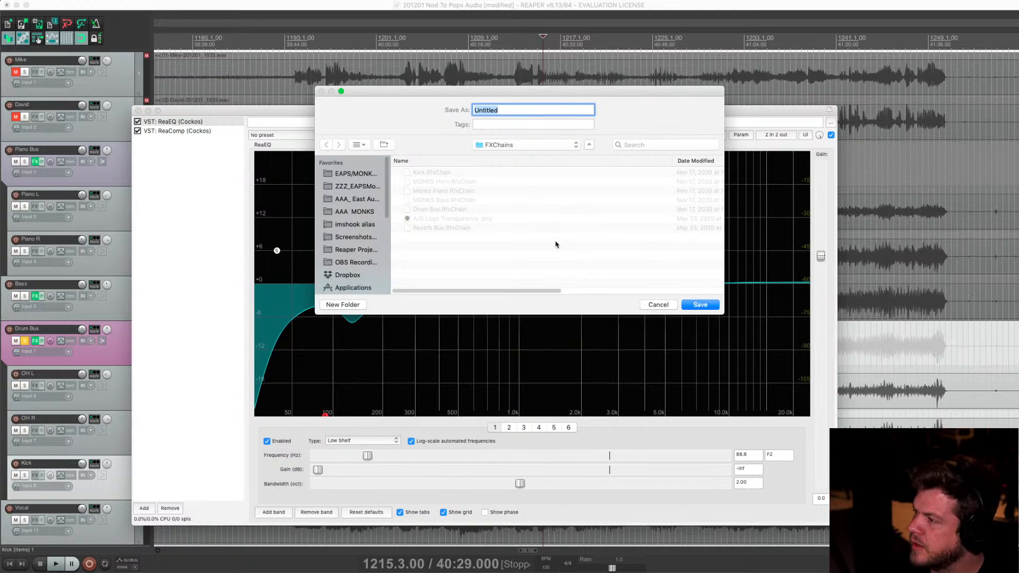
click(659, 306)
click(664, 11)
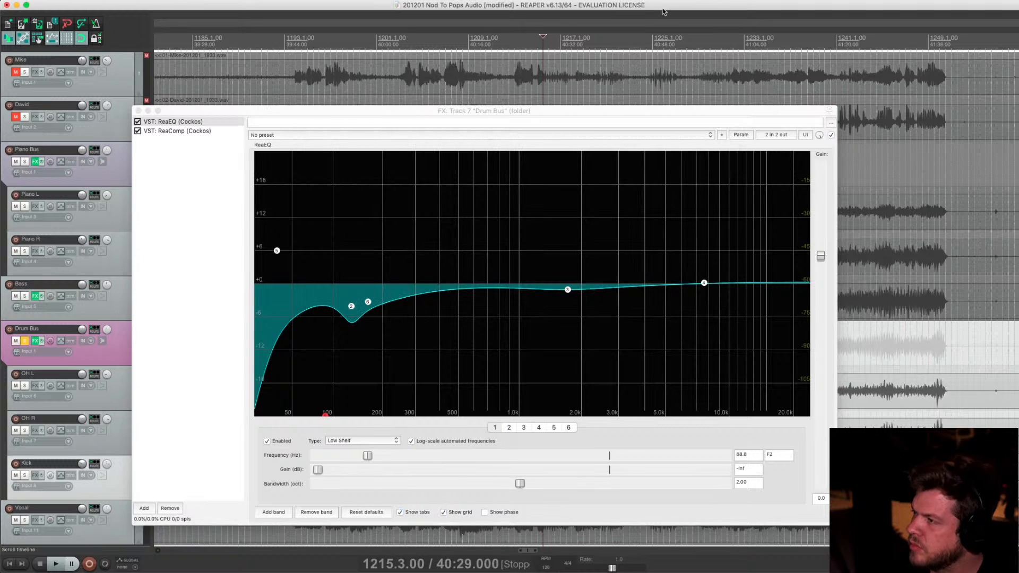
Save the project as a new version named 201201 Nod To Pops Audio V1 Video Sync
key(s)
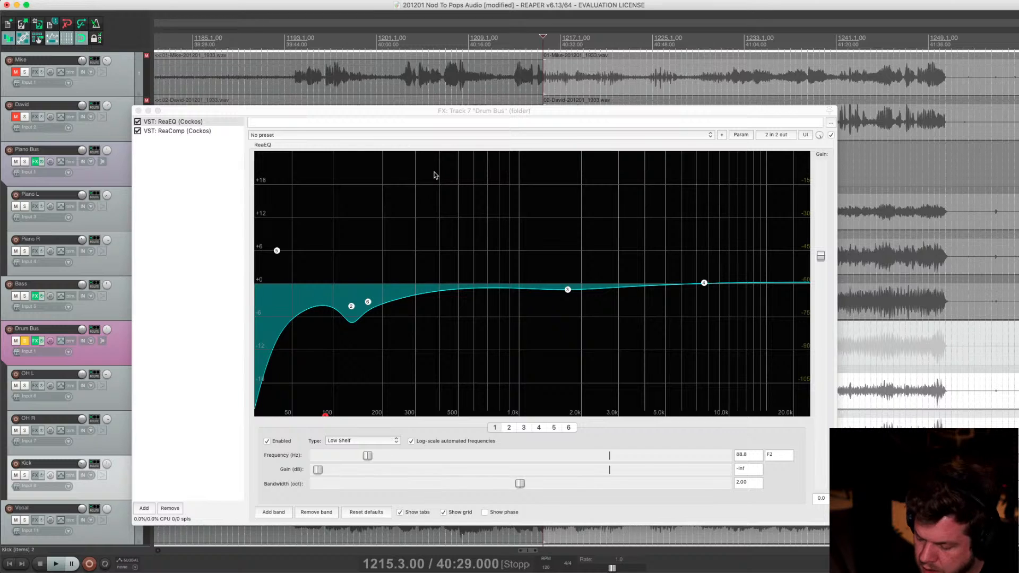
key(super+alt+s)
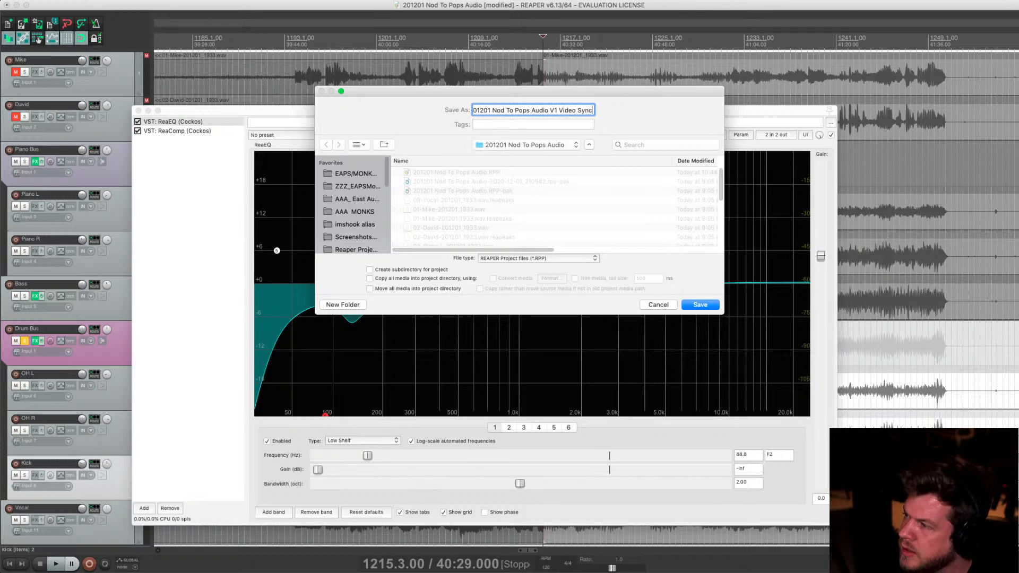
key(Return)
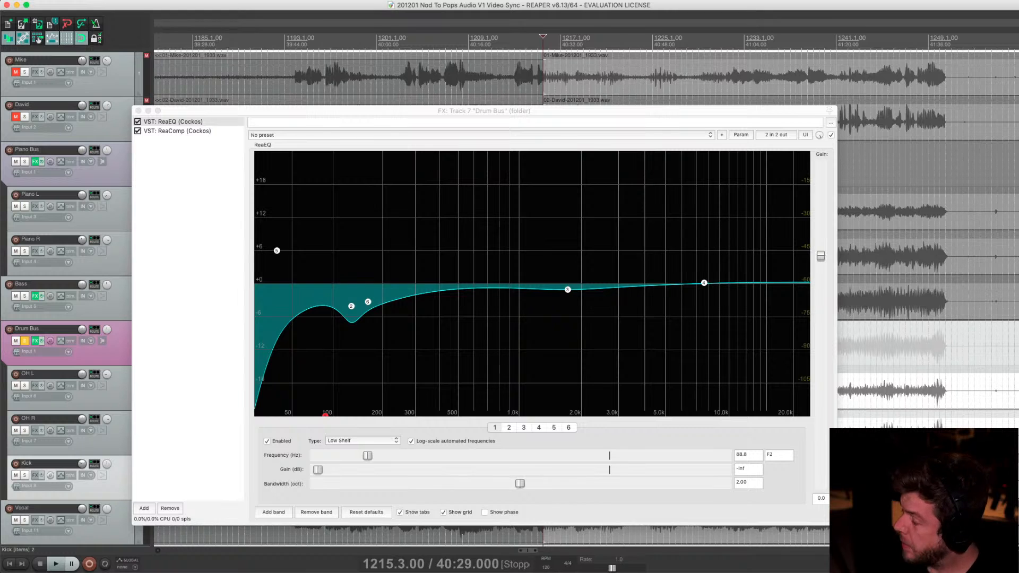
Undo the accidental split across the tracks at bar 1215, moving the Drum Bus FX window aside to check and back again
drag(438, 121, 441, 110)
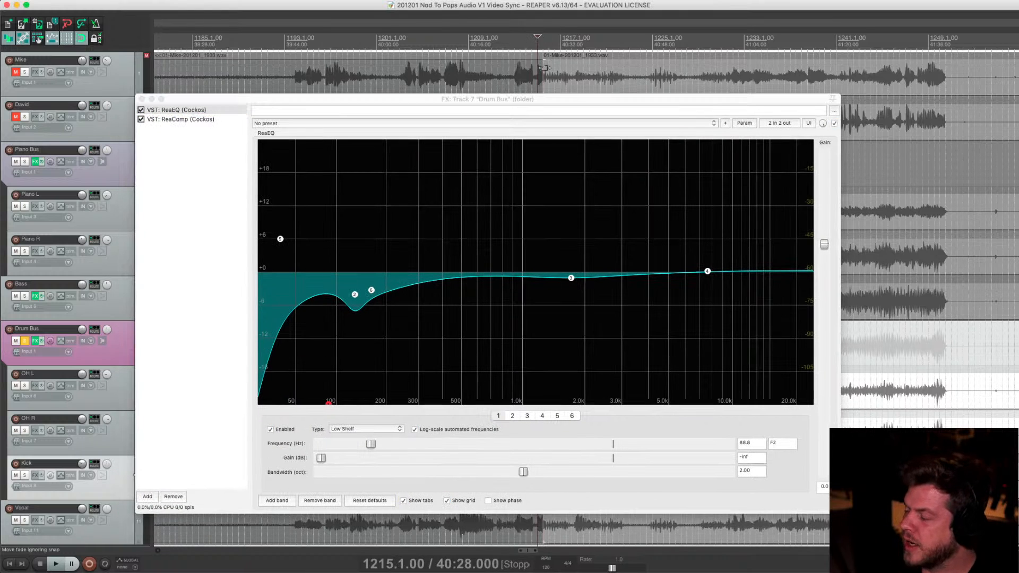
drag(539, 99, 1018, 158)
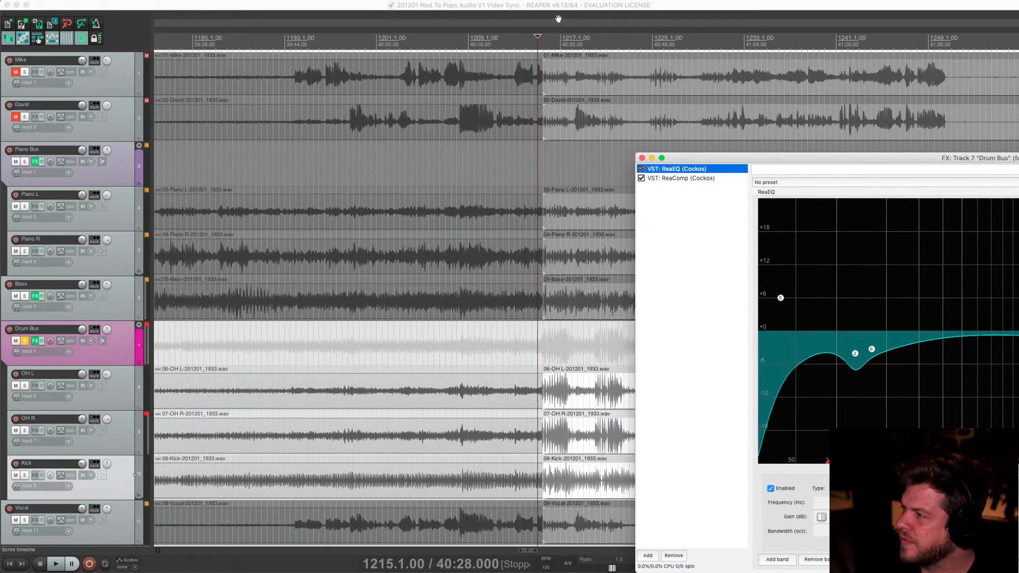
click(546, 42)
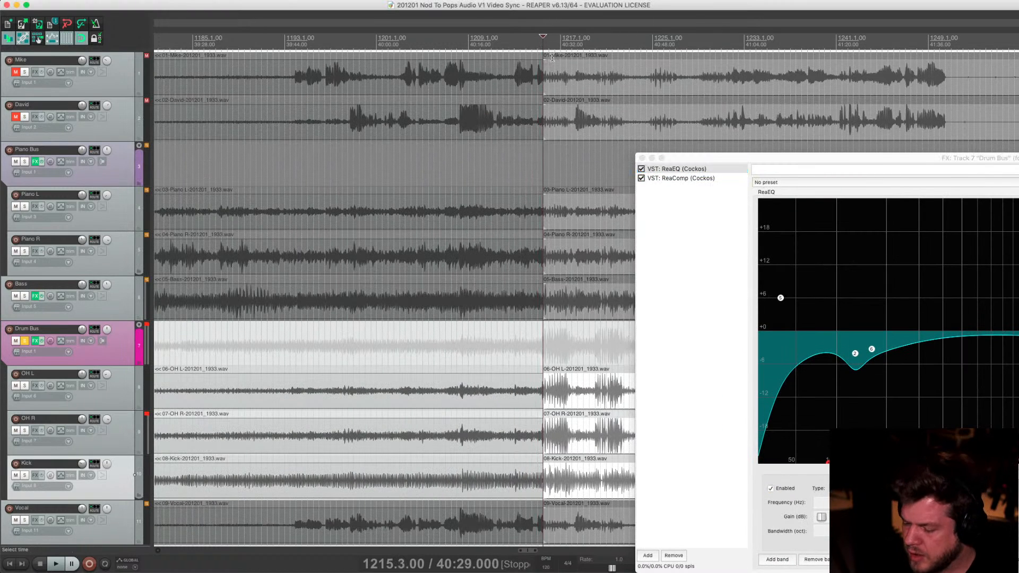
drag(554, 59, 550, 64)
drag(749, 157, 266, 91)
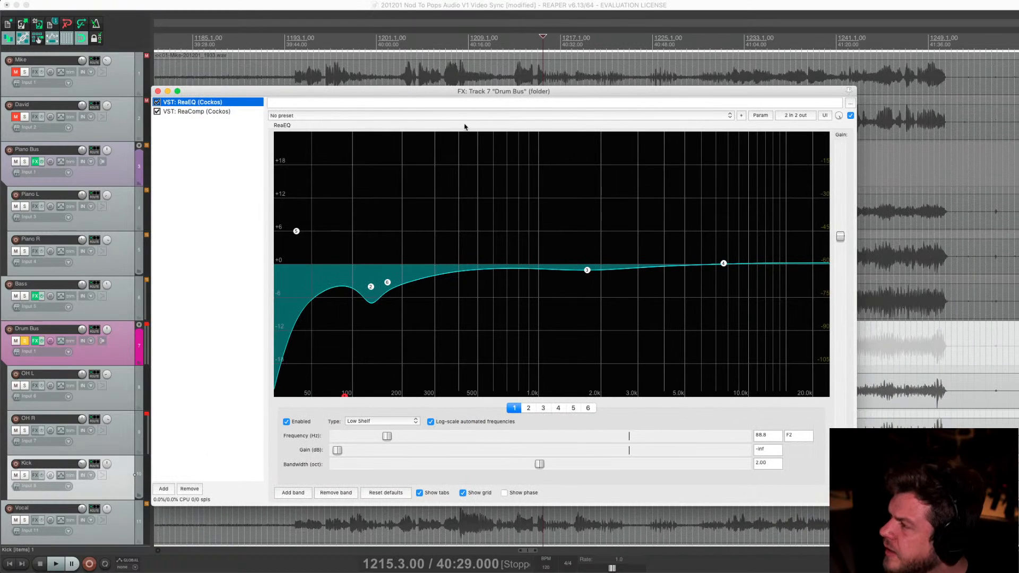
Save the project itself, dismissing the FX chain save dialog
key(super+s)
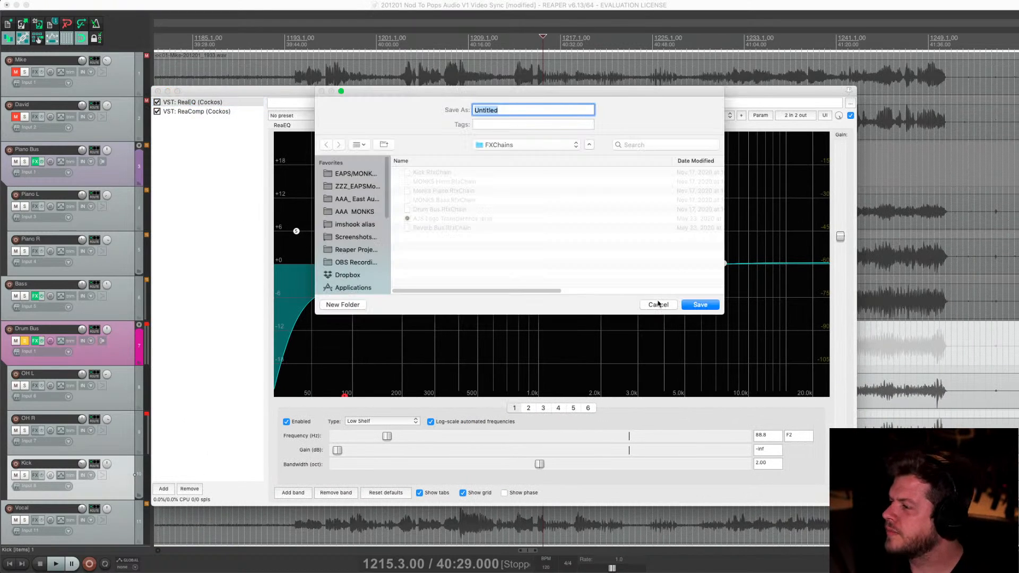
click(658, 304)
click(649, 9)
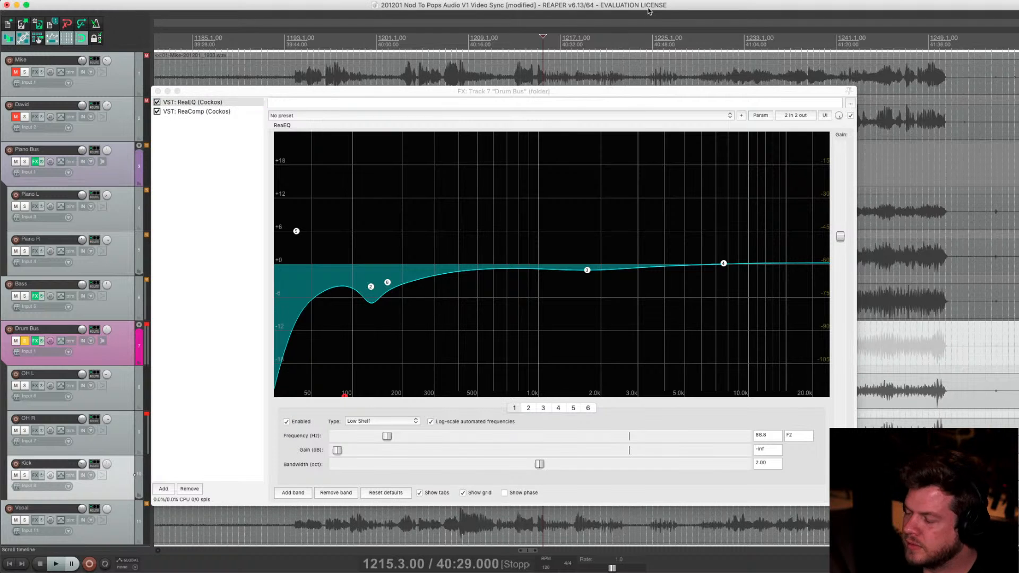
drag(572, 92, 577, 74)
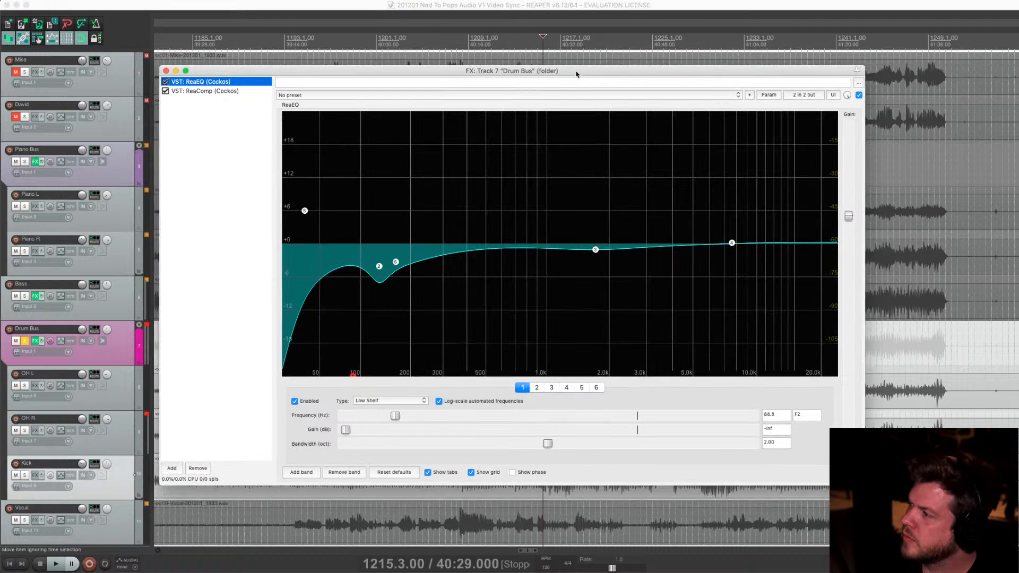
Mark a time selection from about bar 1215 to 1218 and play the soloed drums there with repeat enabled
key(space)
drag(475, 75, 977, 143)
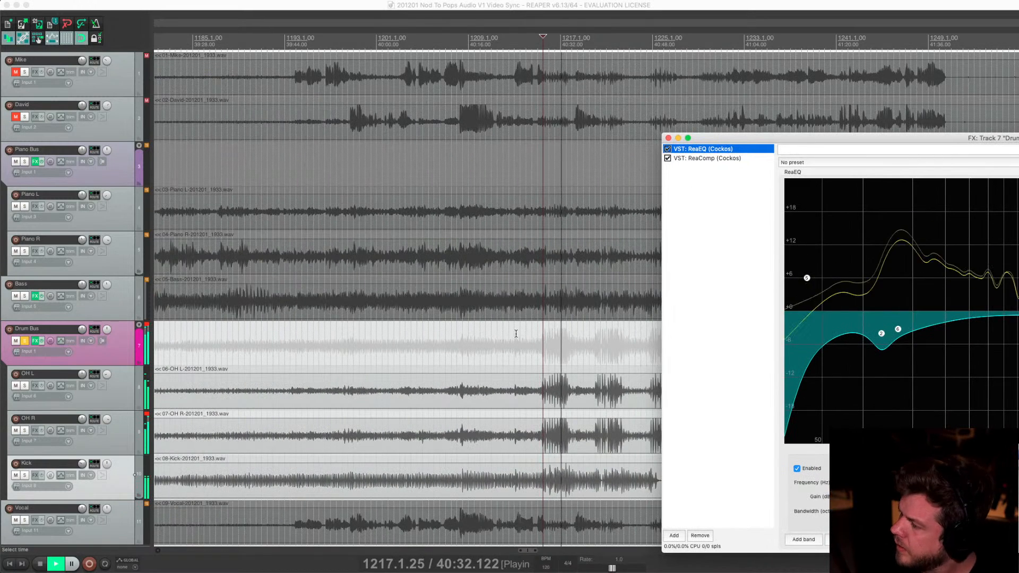
key(space)
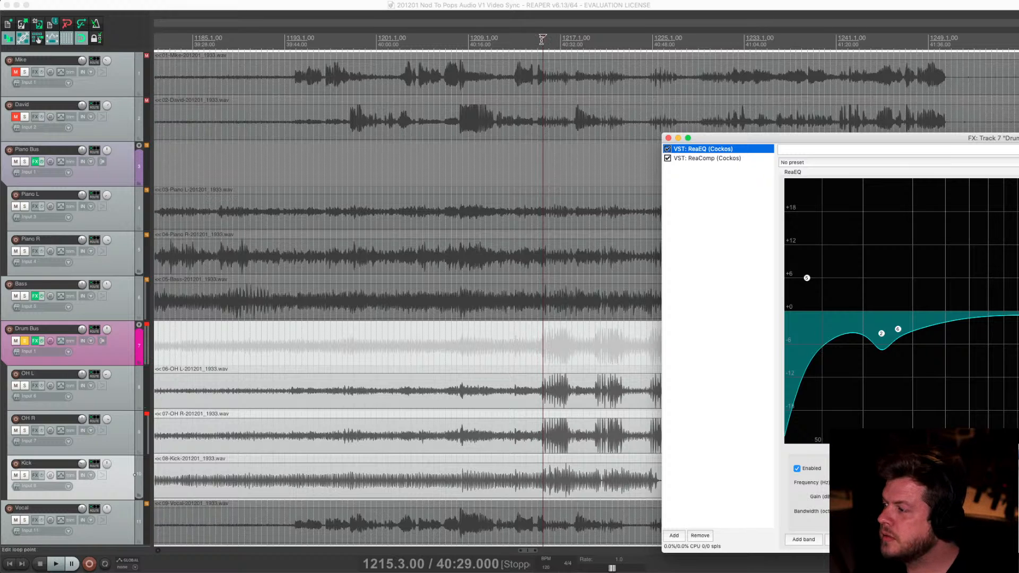
drag(542, 41, 572, 42)
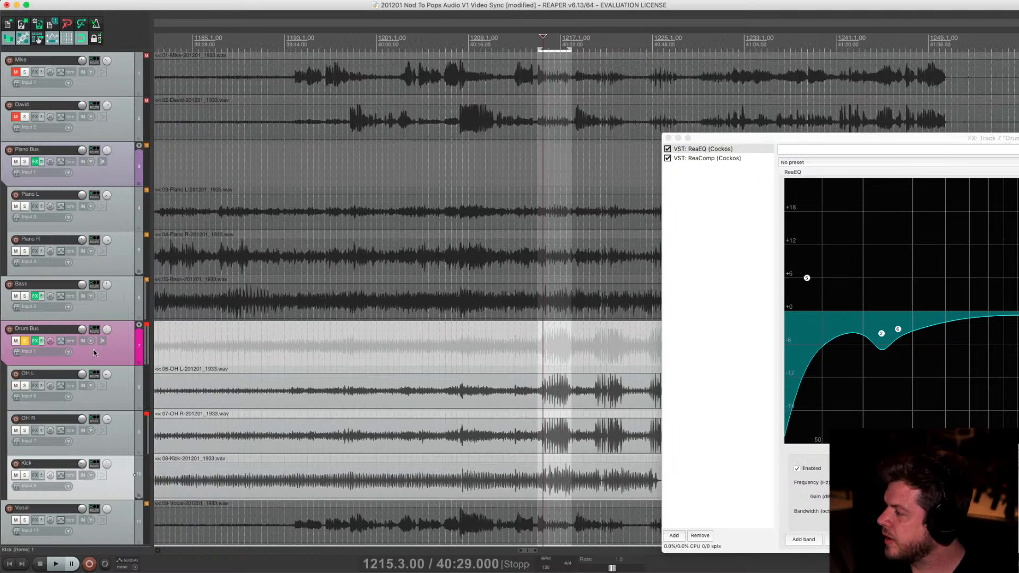
click(105, 564)
key(space)
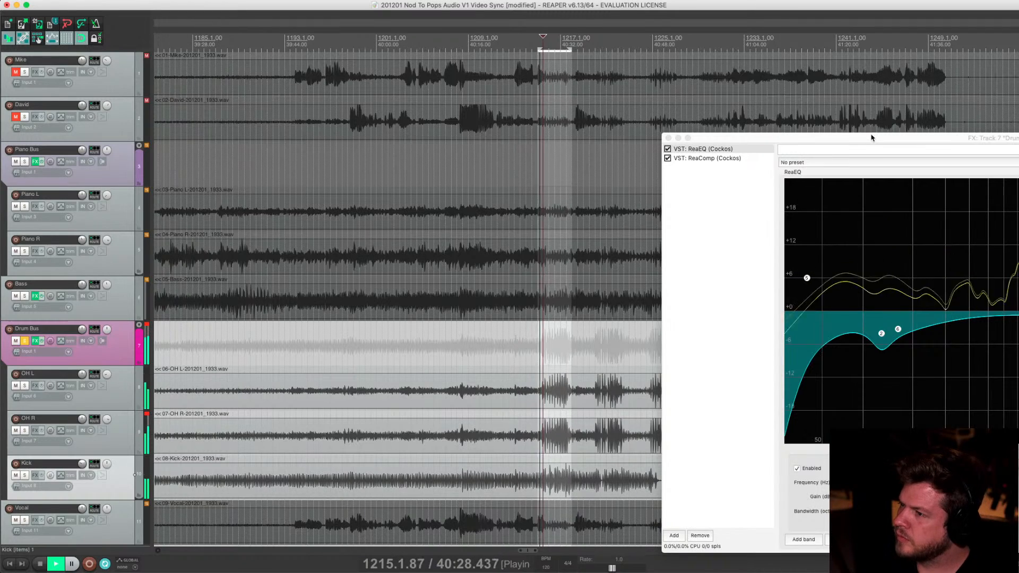
Boost Drum Bus's ReaEQ band 2 by about 19 dB and a 0.16-octave band 6 by about 15 dB, sweeping both for low resonances
drag(872, 138, 374, 34)
drag(386, 227, 363, 99)
drag(401, 223, 431, 192)
scroll(428, 192, down, 10)
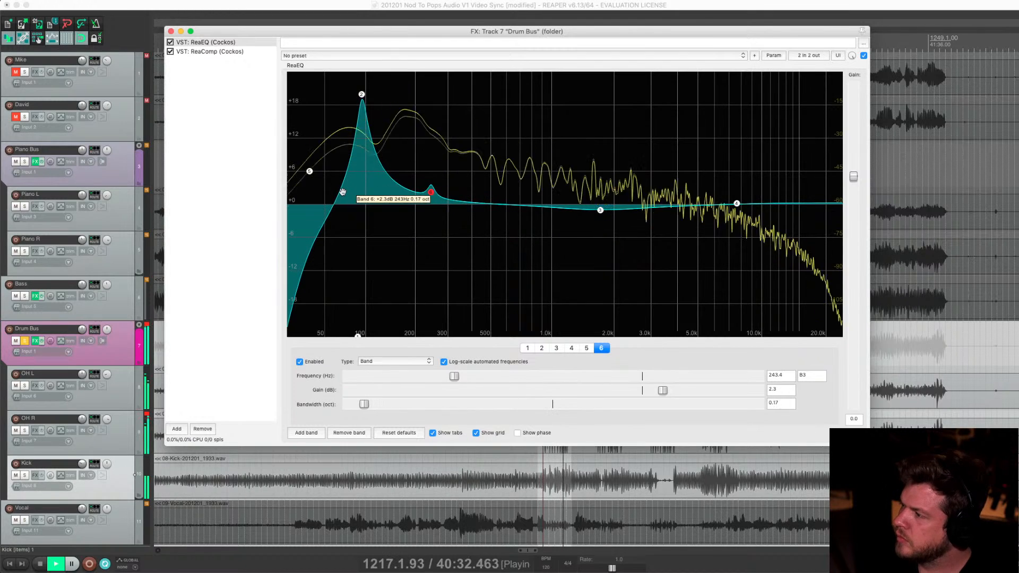
drag(431, 191, 410, 121)
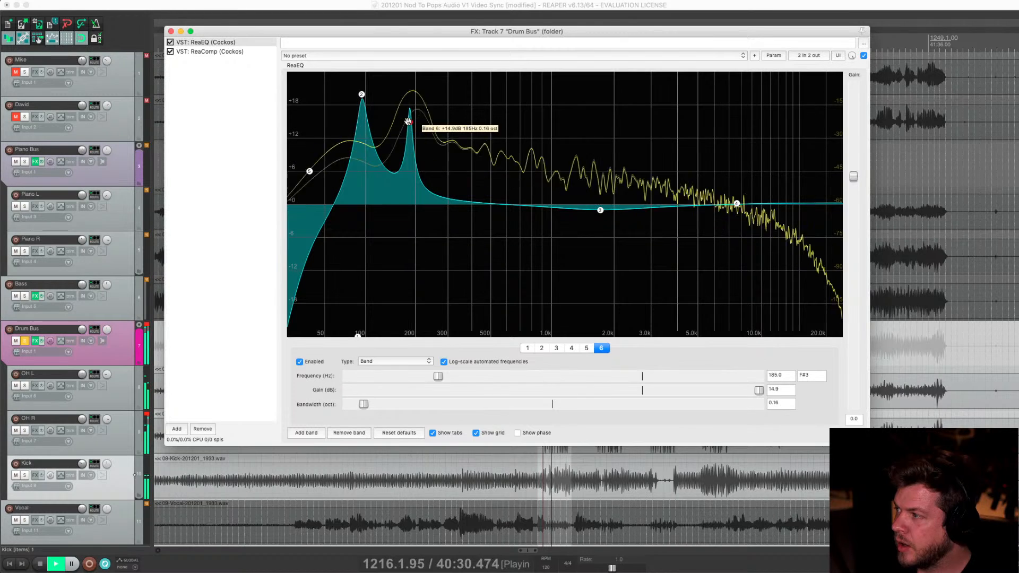
drag(411, 118, 377, 99)
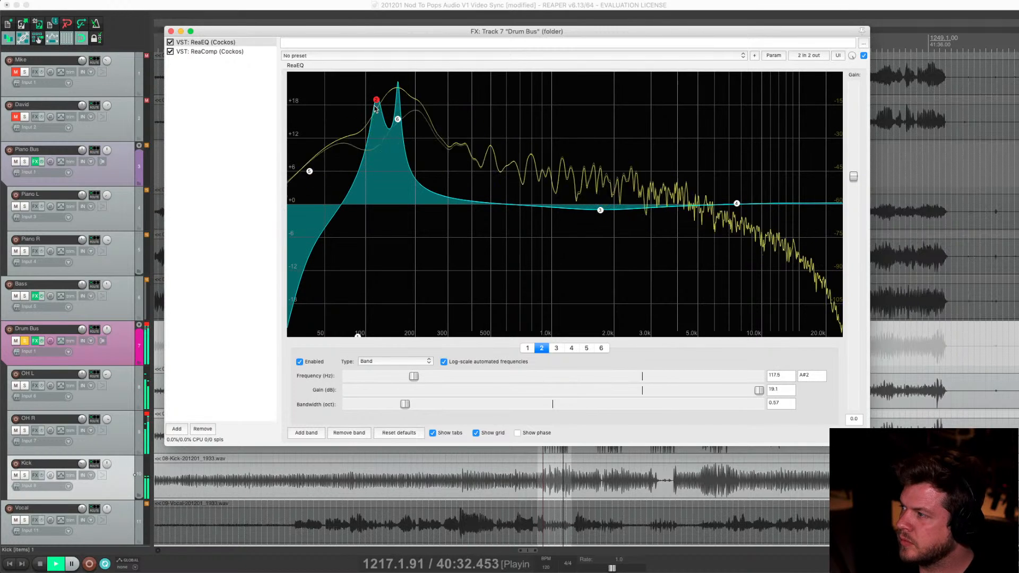
Turn band 2 into a narrow cut of about 5 dB near 120 Hz and reduce band 6 to 2.3 dB at 168.9 Hz
drag(377, 101, 403, 260)
drag(381, 101, 404, 197)
scroll(376, 230, down, 5)
click(404, 259)
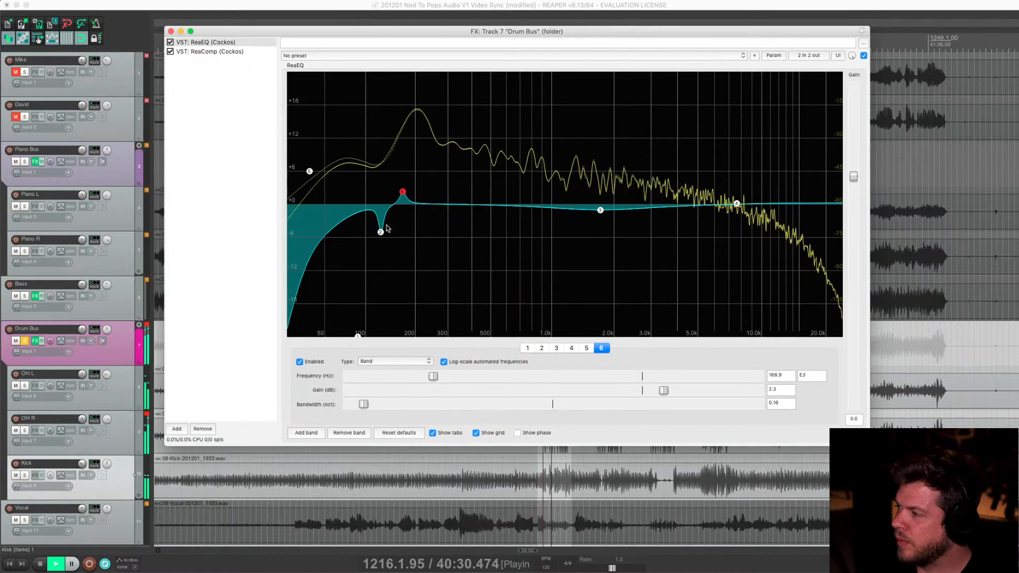
Set Drum Bus's ReaEQ band 2 to +2.1 dB at 132.2 Hz and add a band 7 cut of 5.6 dB at 445.6 Hz
drag(381, 232, 384, 193)
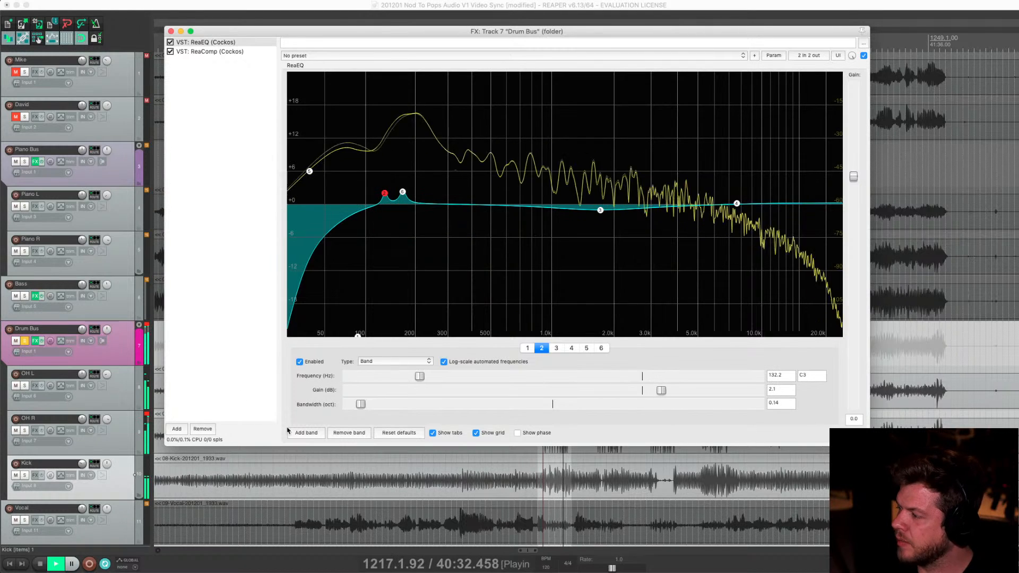
double_click(520, 205)
drag(520, 206, 472, 232)
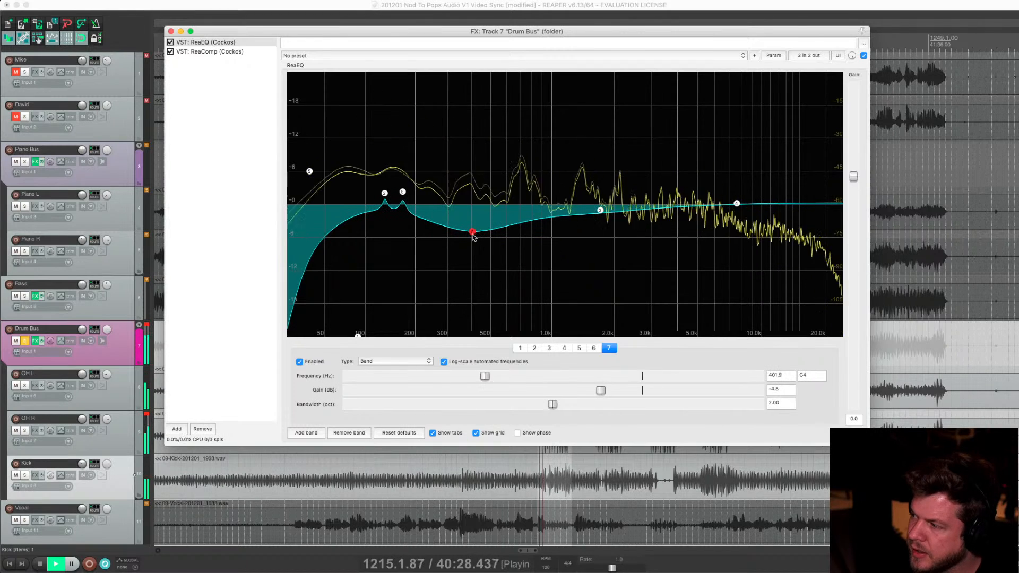
drag(472, 231, 481, 235)
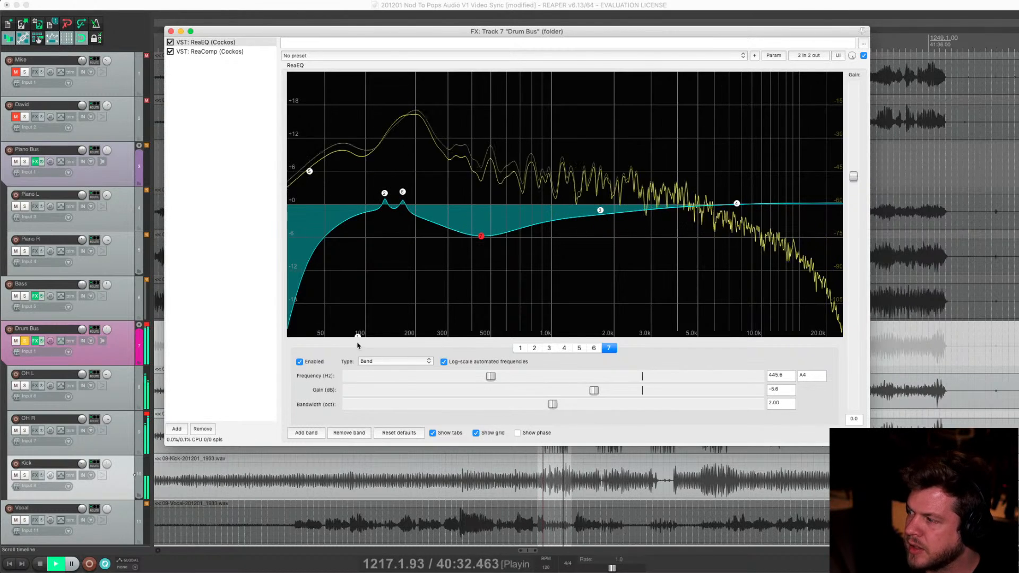
Lower the frequency of Drum Bus's band 1 low shelf to 62.9 Hz and close its effects window
drag(359, 336, 344, 335)
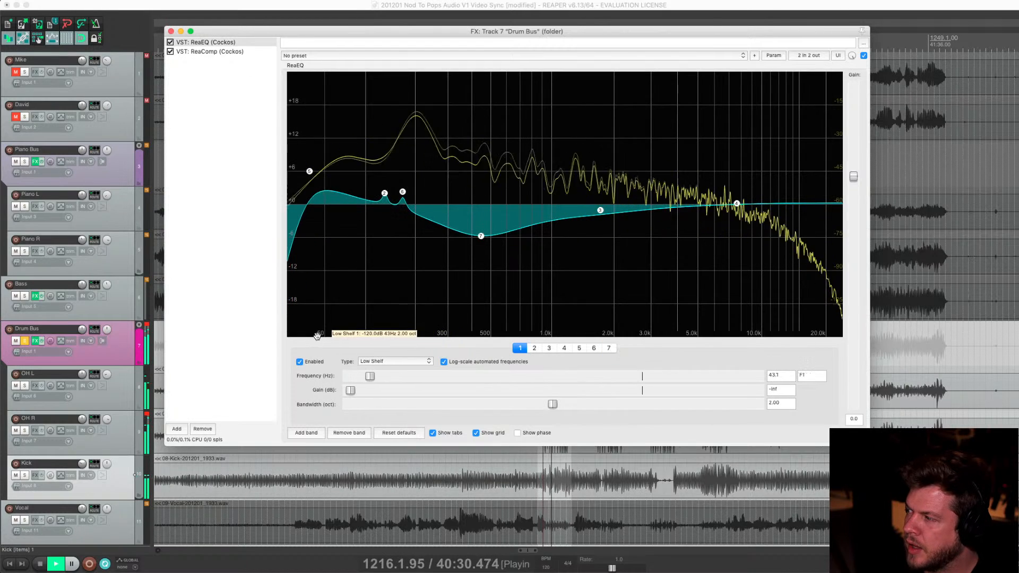
drag(313, 335, 353, 359)
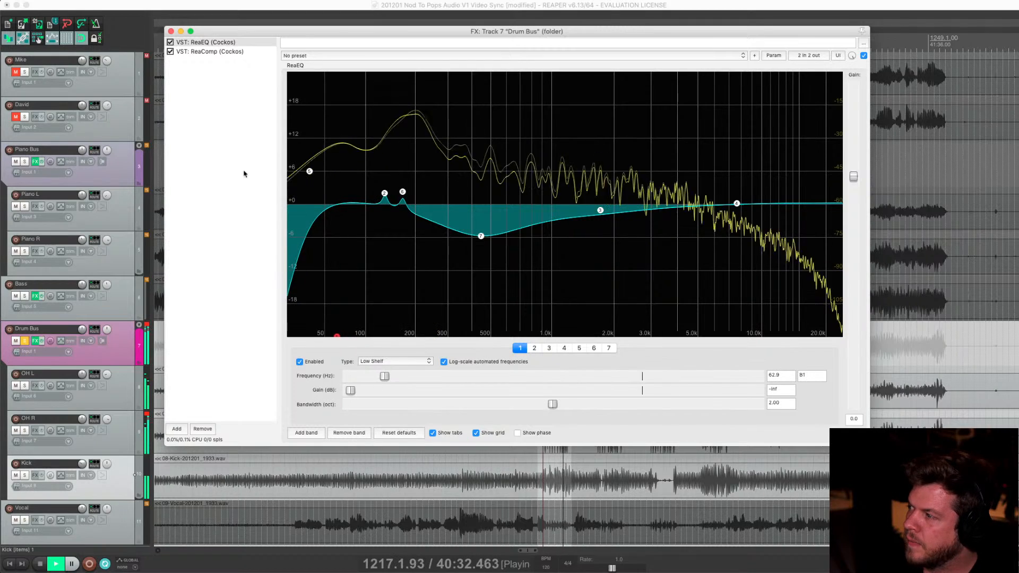
click(171, 31)
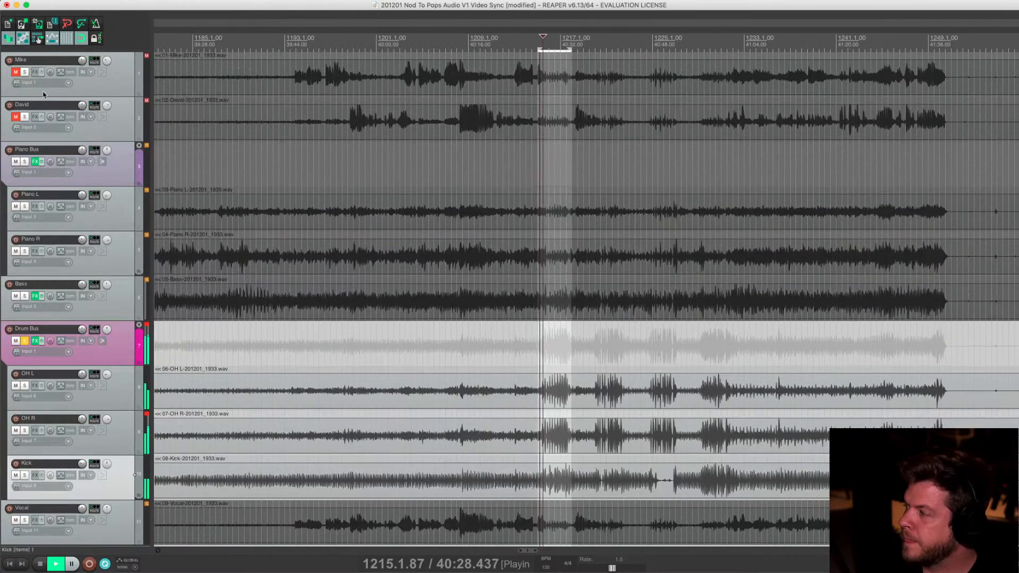
Clear the time selection and play the soloed drums from about bar 1215, where the loud overhead hits begin
double_click(527, 36)
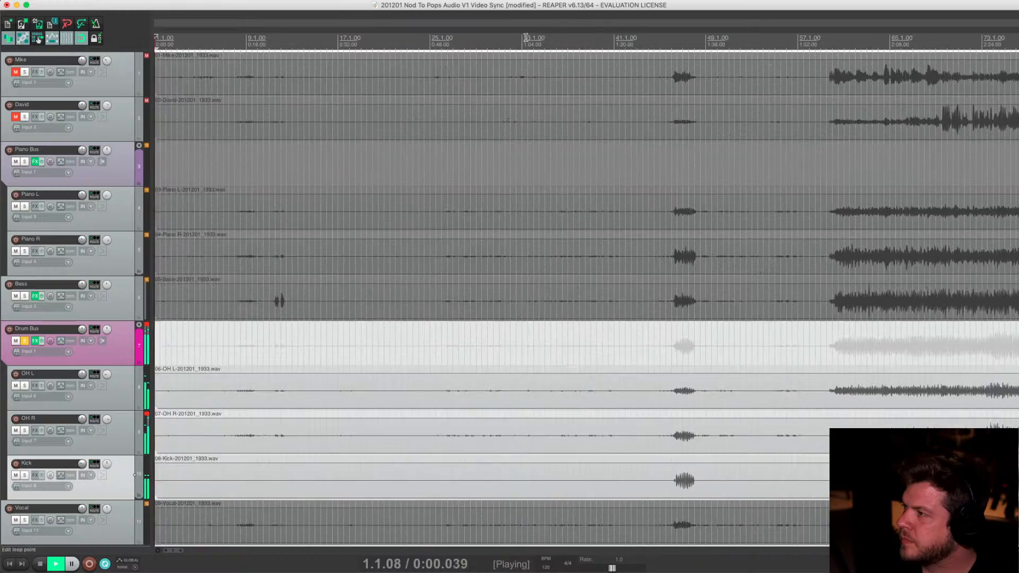
scroll(566, 187, down, 8)
scroll(531, 128, down, 6)
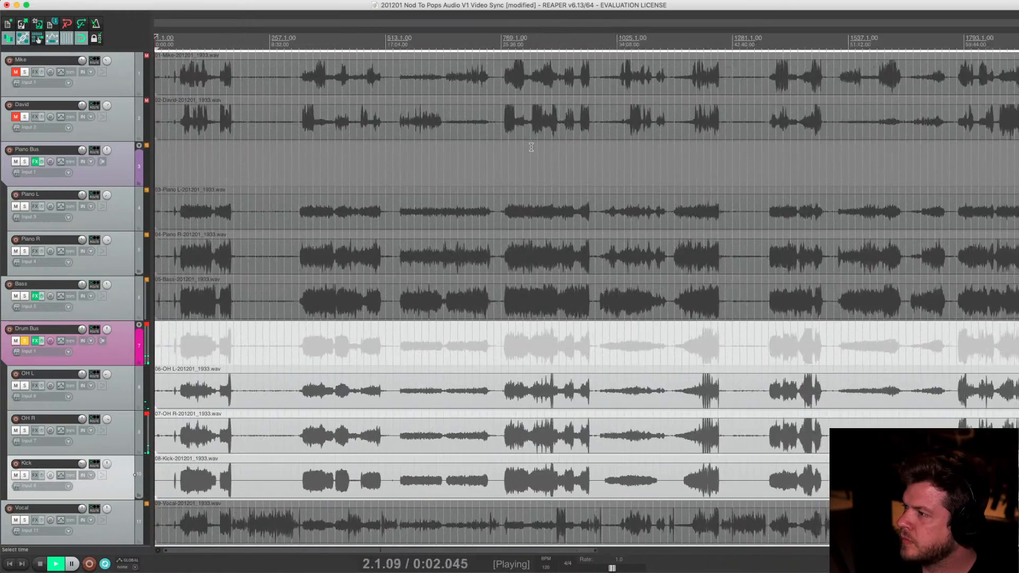
scroll(206, 271, up, 4)
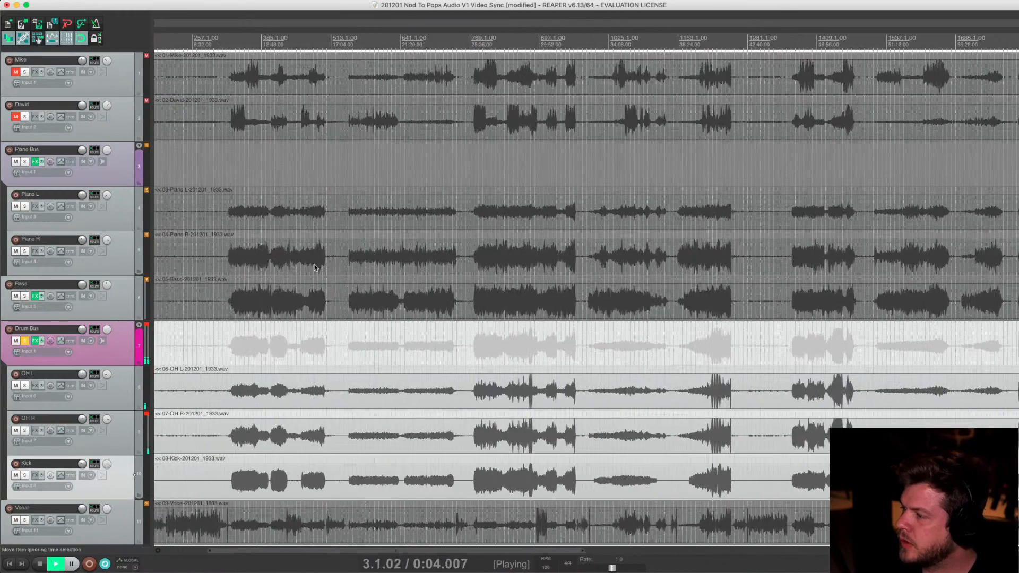
scroll(523, 36, up, 6)
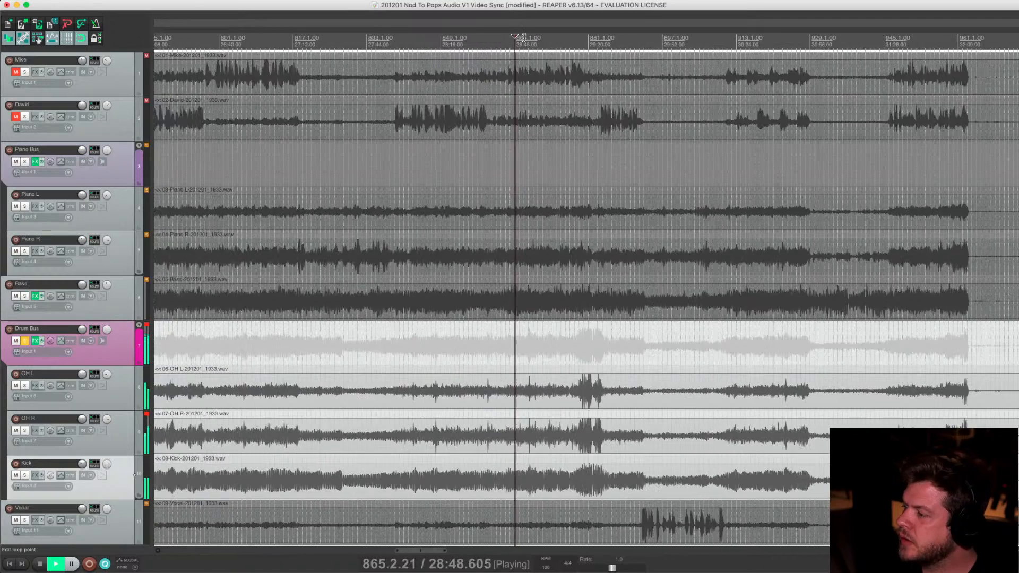
scroll(529, 44, down, 5)
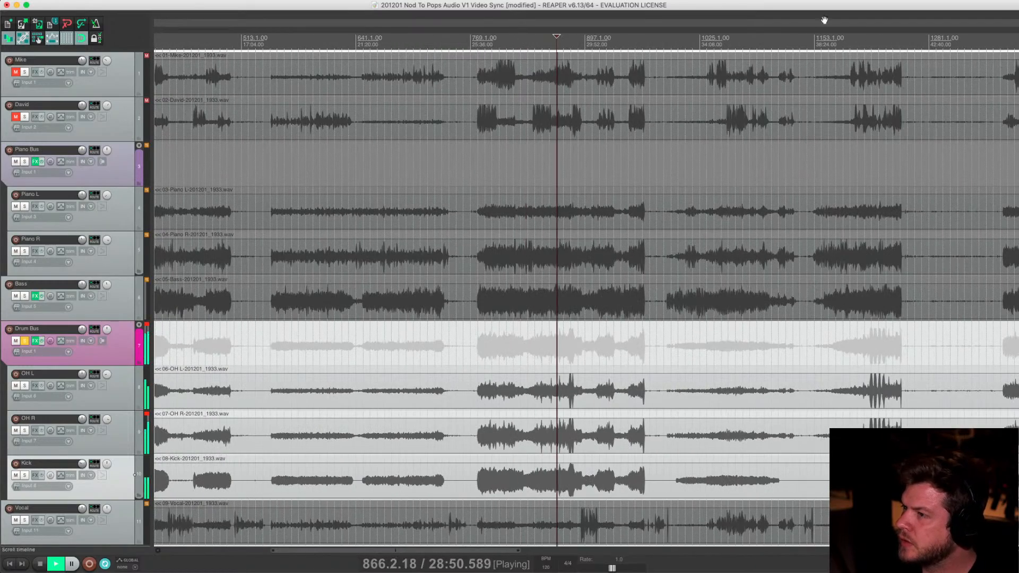
click(877, 44)
scroll(872, 65, up, 5)
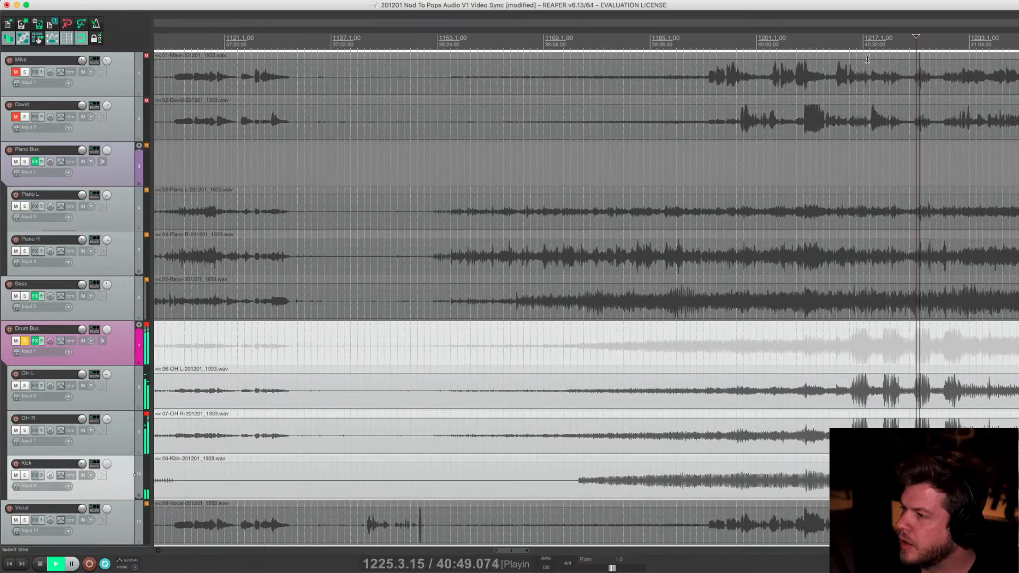
click(850, 44)
scroll(392, 158, down, 5)
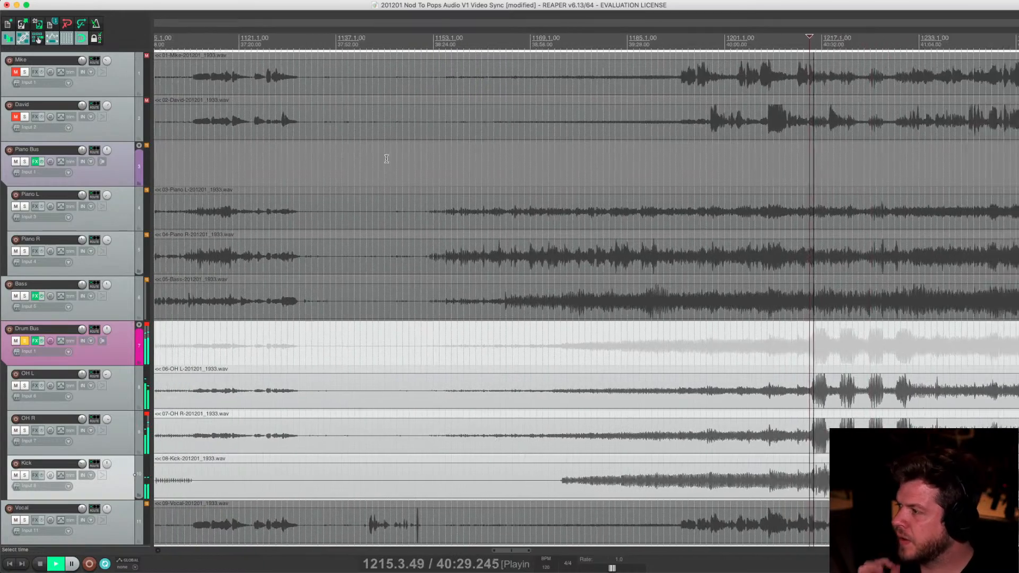
scroll(544, 146, up, 5)
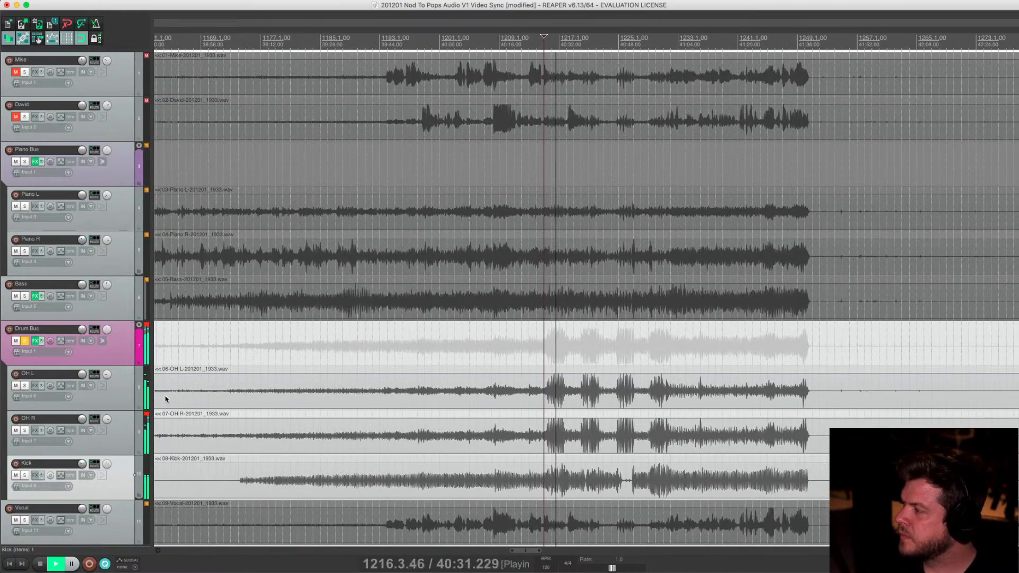
Load ReaEQ onto the Kick track from the saved FX chains, and enlarge and reposition its window
right_click(34, 476)
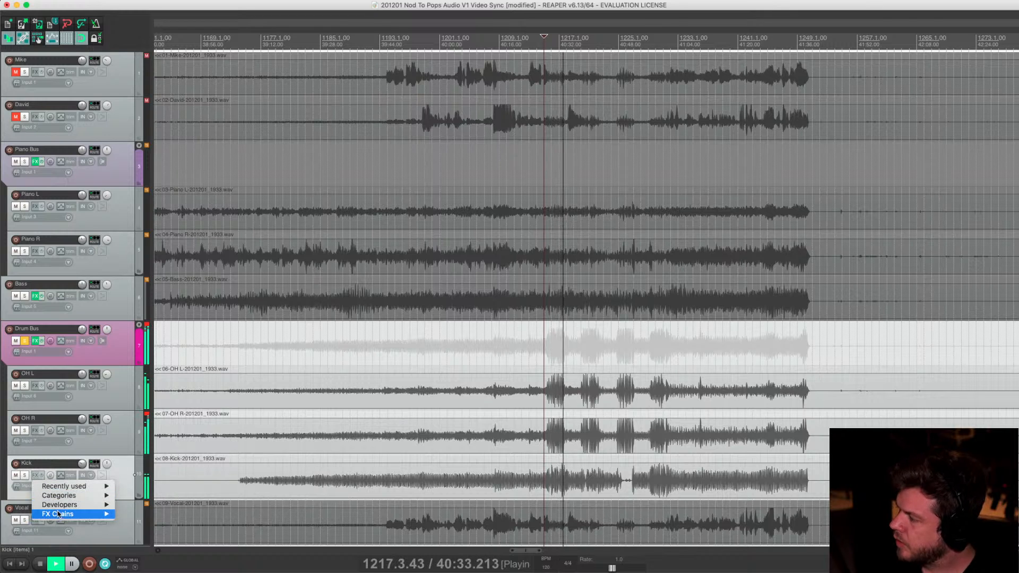
mouse_move(79, 514)
click(132, 523)
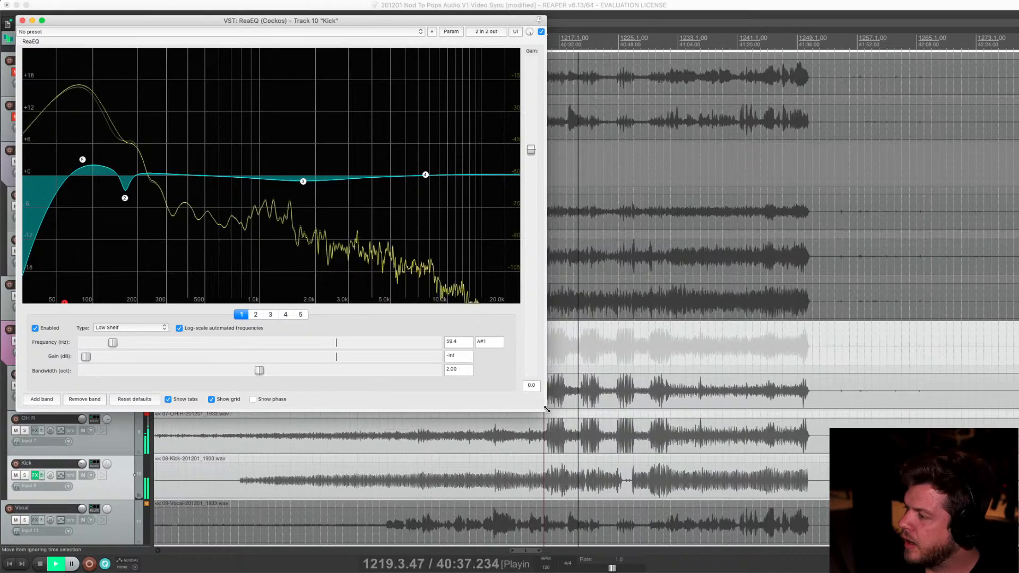
drag(546, 412, 674, 429)
drag(146, 26, 354, 31)
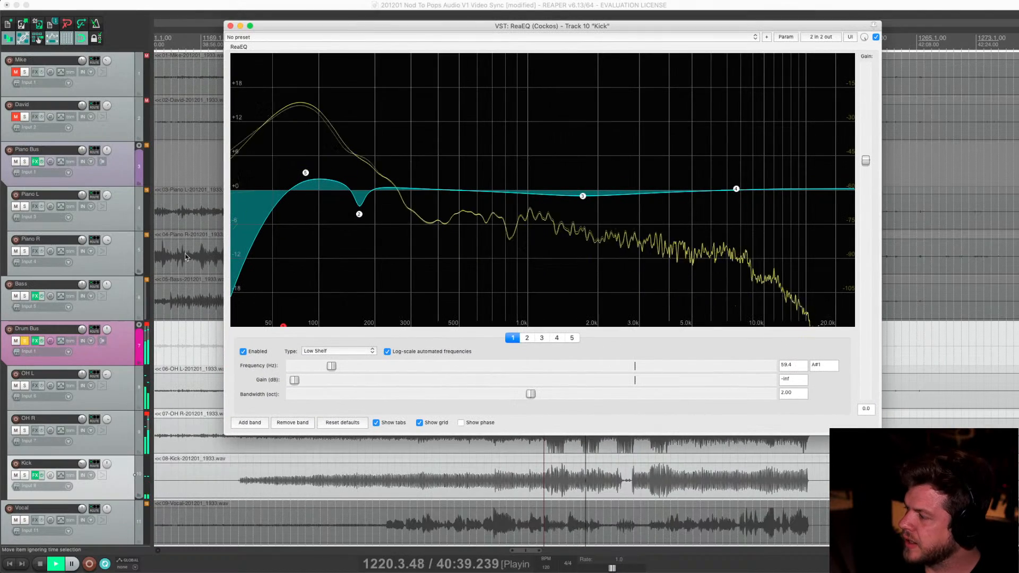
Solo Kick and tune its EQ: band 5 at 84.0 Hz with +3.0 dB, band 2 at 190.7 Hz with -7.0 dB and 0.41 octaves
click(25, 475)
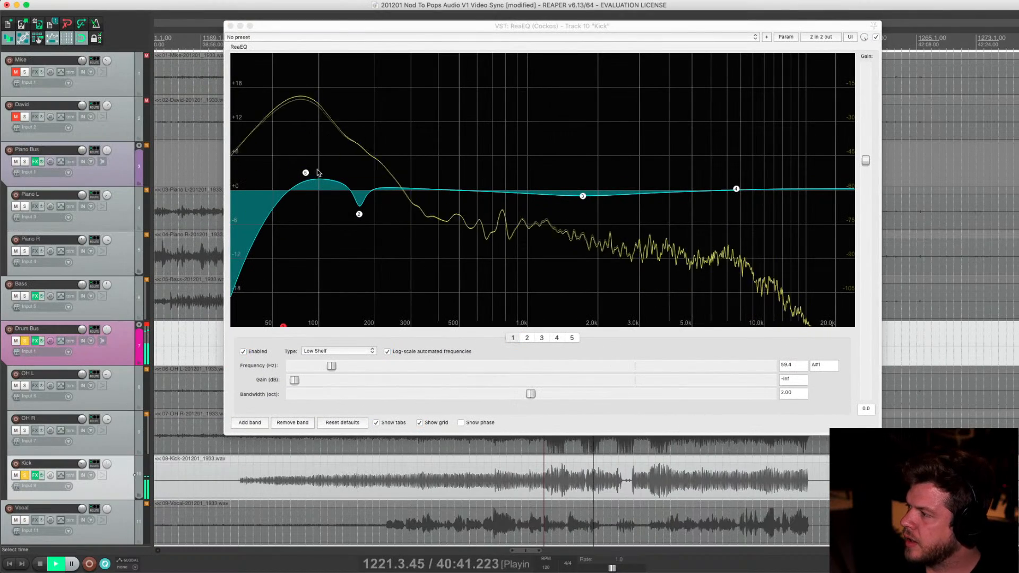
mouse_move(307, 172)
mouse_down()
mouse_move(295, 62)
mouse_move(287, 65)
mouse_move(297, 58)
mouse_move(332, 62)
mouse_move(305, 84)
mouse_move(298, 150)
mouse_move(280, 169)
mouse_move(275, 112)
mouse_move(289, 159)
mouse_move(318, 160)
mouse_move(306, 172)
mouse_up()
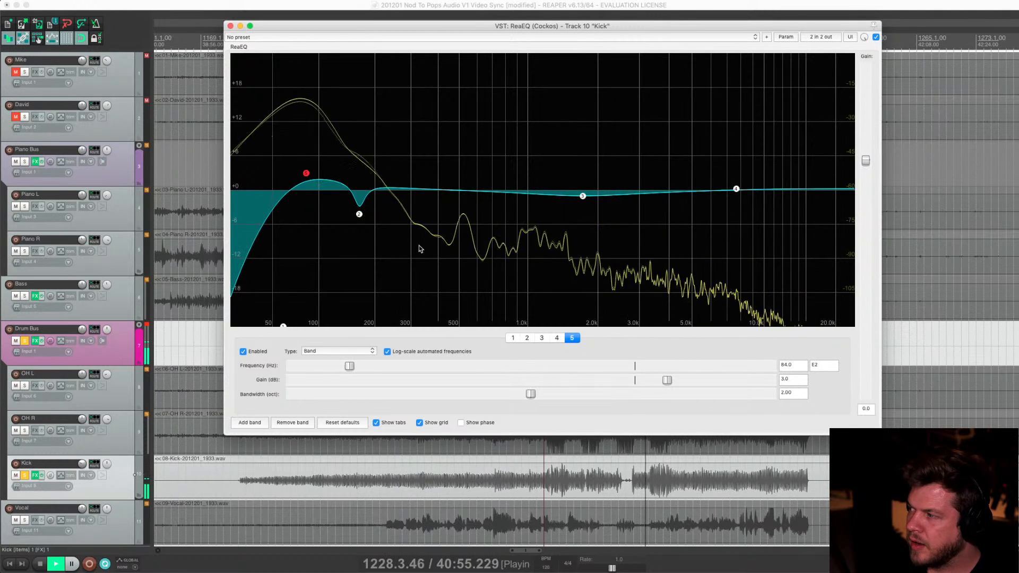
mouse_move(360, 214)
mouse_down()
mouse_move(391, 167)
mouse_move(359, 146)
mouse_move(409, 141)
mouse_move(382, 133)
mouse_move(375, 216)
mouse_up()
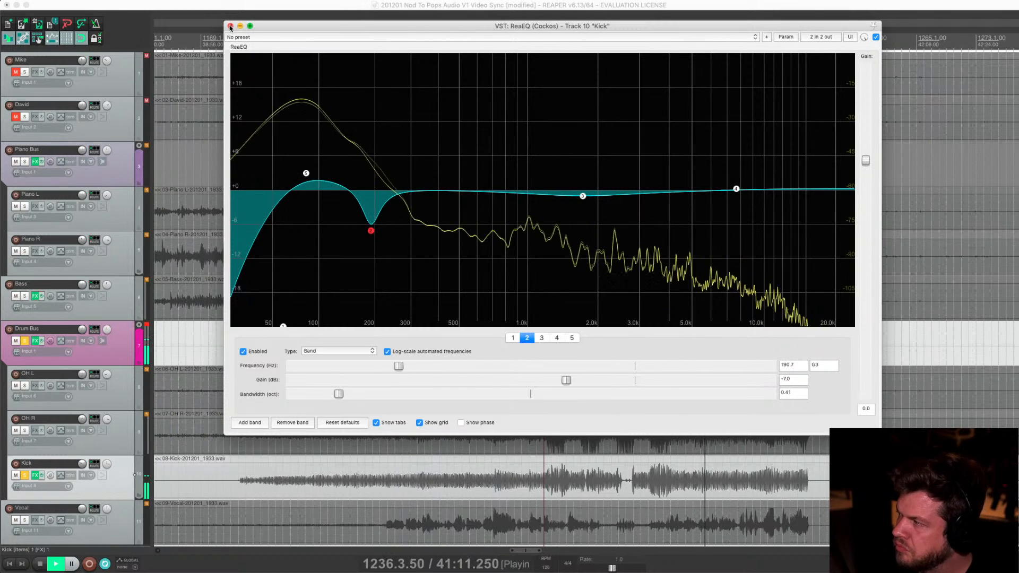
Compare the Kick alone with the full drum mix by toggling its solo, ending with it unsoloed
click(25, 476)
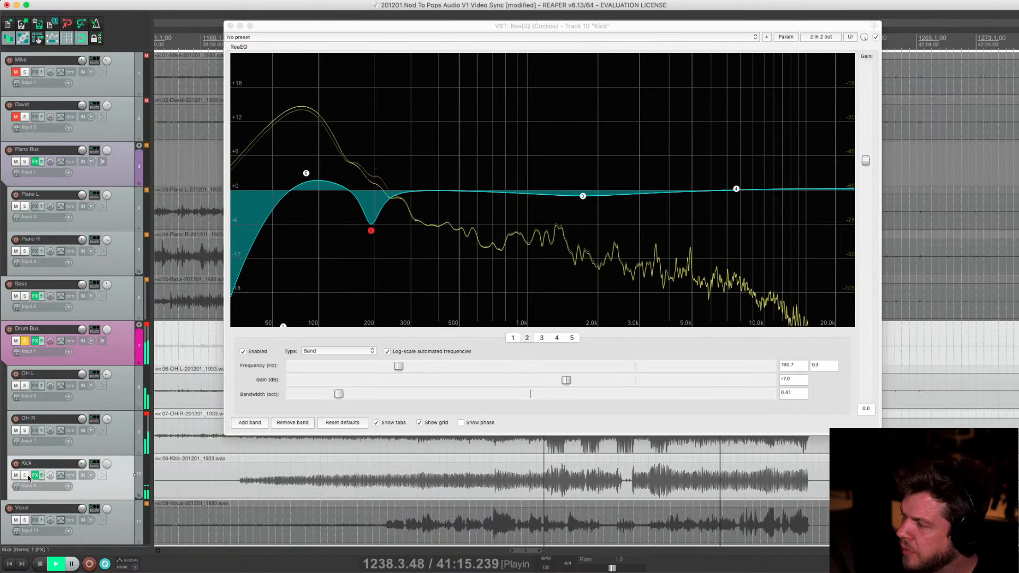
click(25, 476)
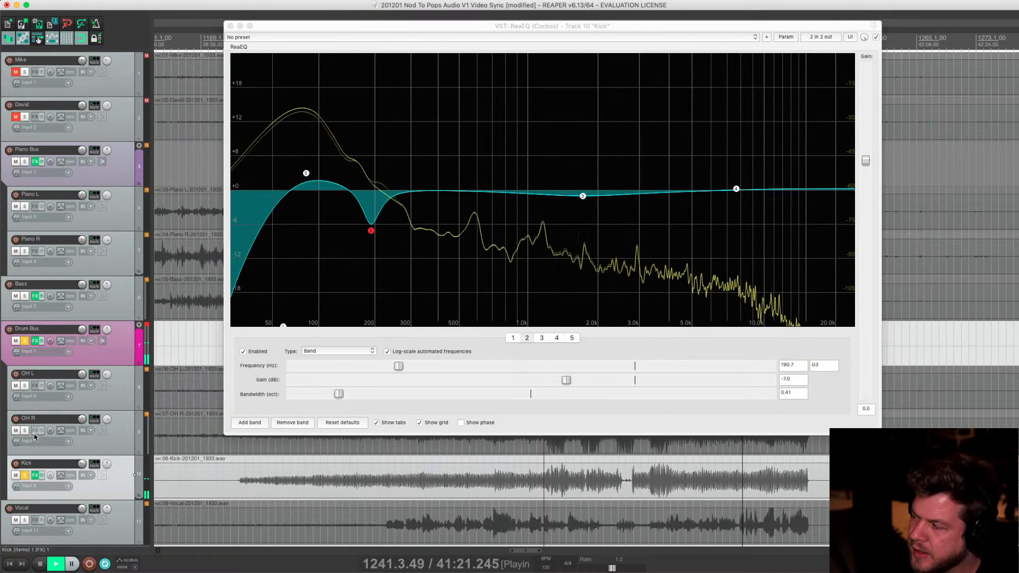
click(25, 475)
click(24, 476)
click(23, 476)
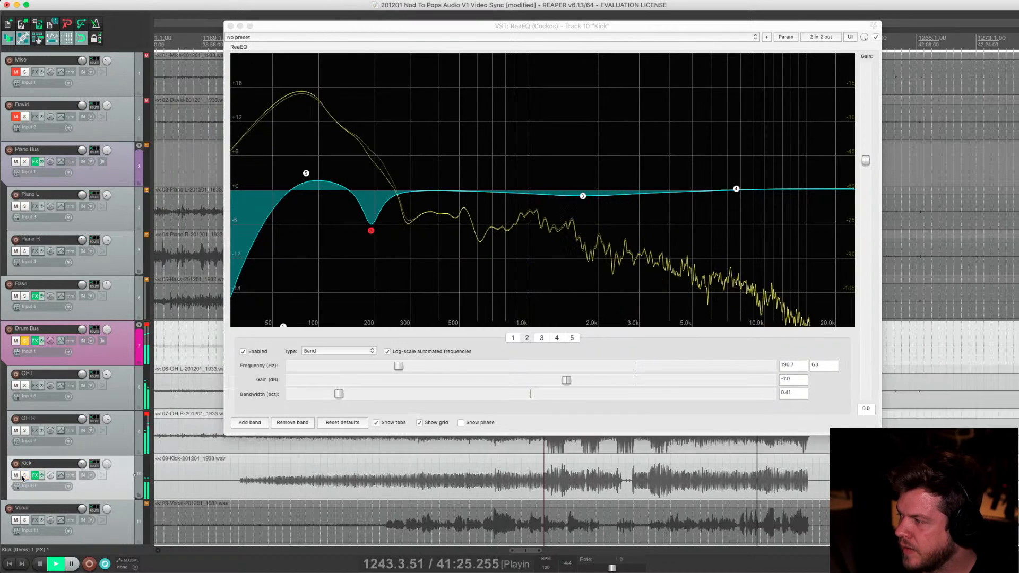
Mute Kick, open Drum Bus's effects, and listen to the overheads alone from about bar 1215
click(16, 475)
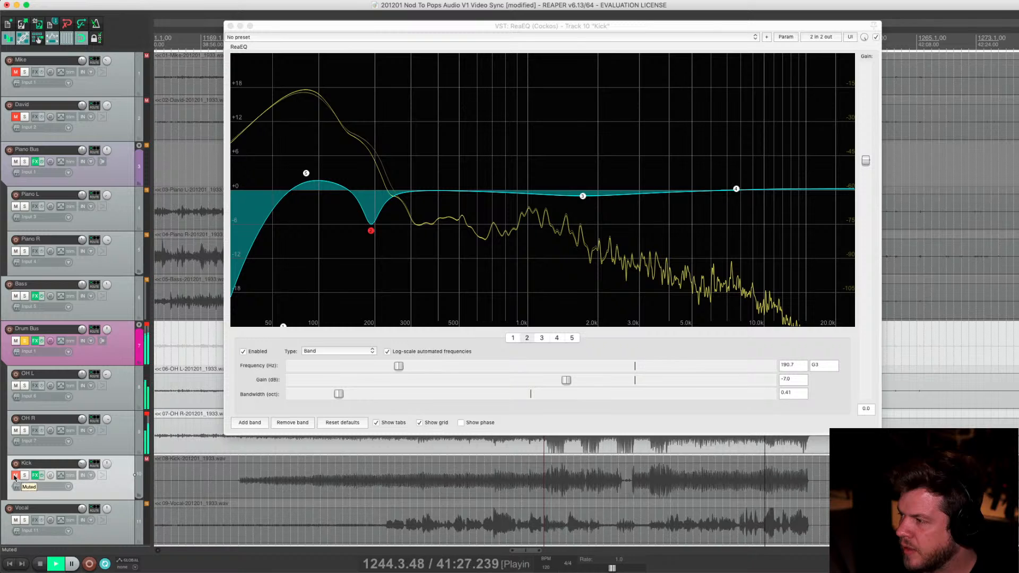
click(34, 342)
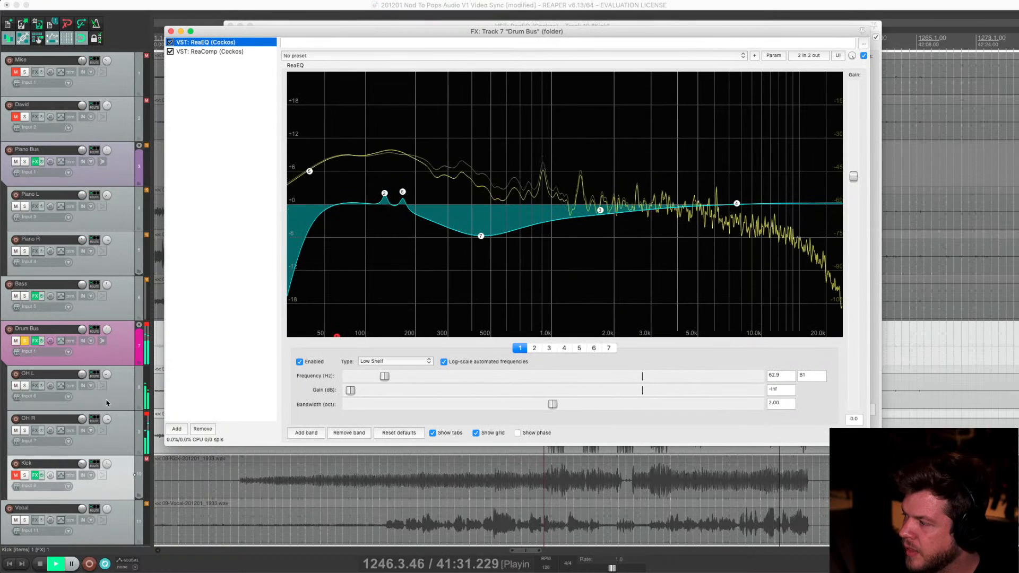
click(16, 476)
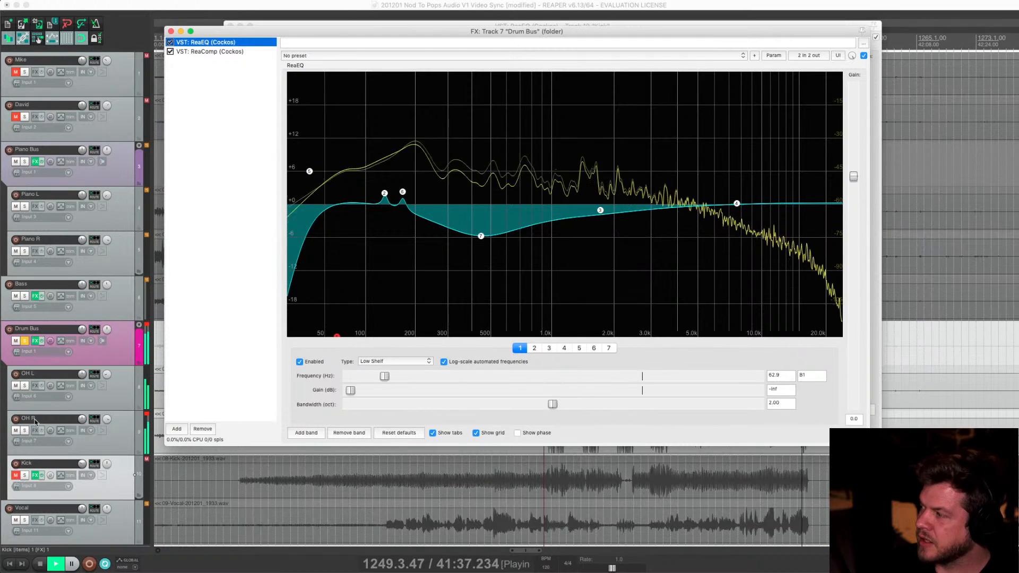
click(542, 456)
key(space)
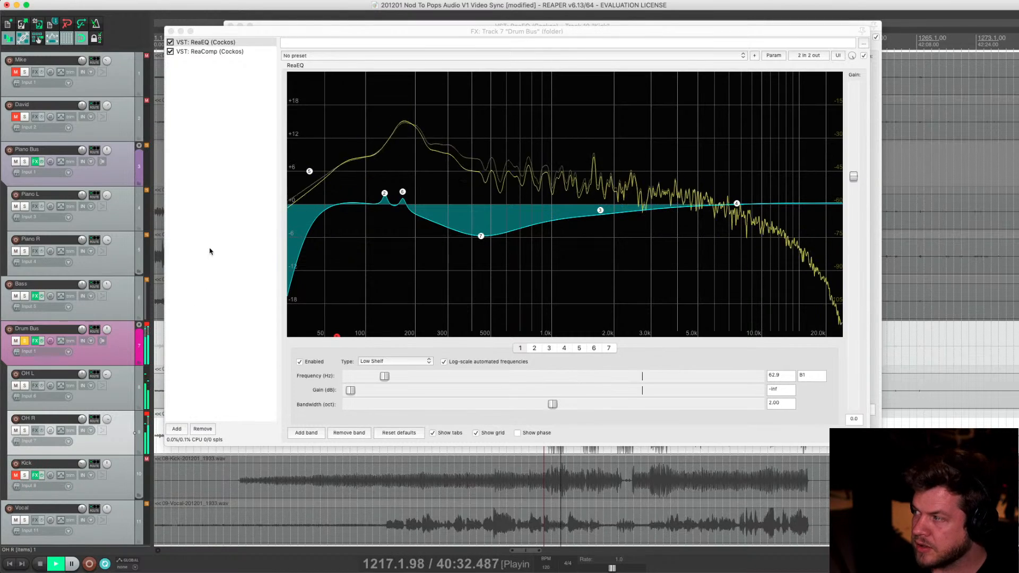
Try Drum Bus's low shelf at 20.3 Hz and a shifted band 5, replaying the passage from about bar 1215
drag(336, 336, 259, 348)
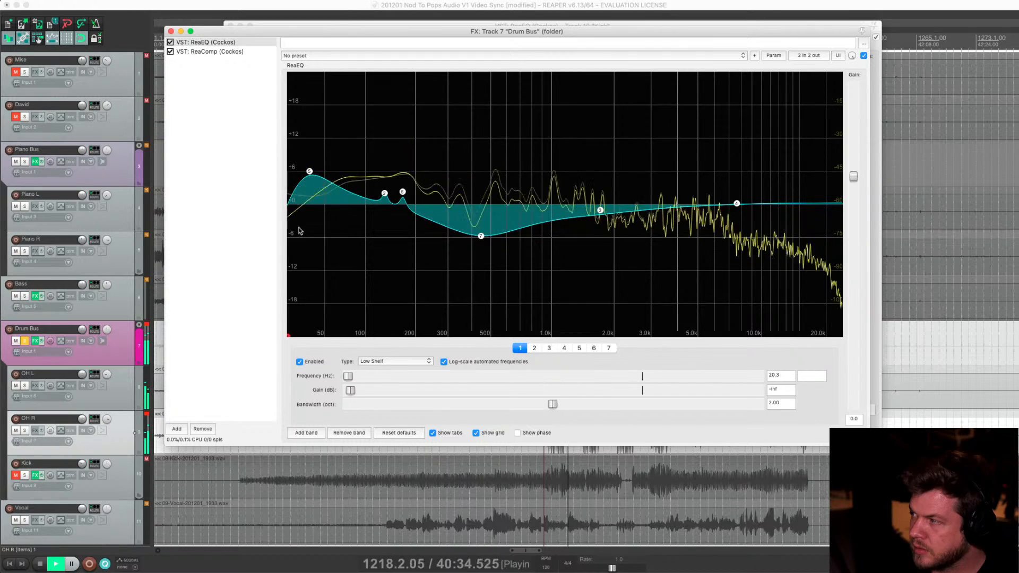
drag(309, 170, 334, 178)
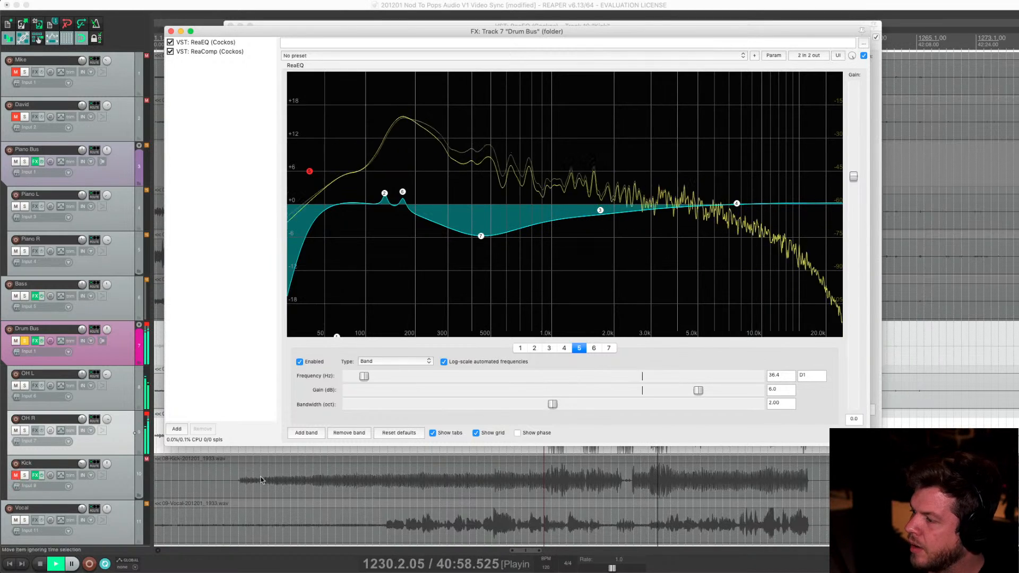
click(545, 452)
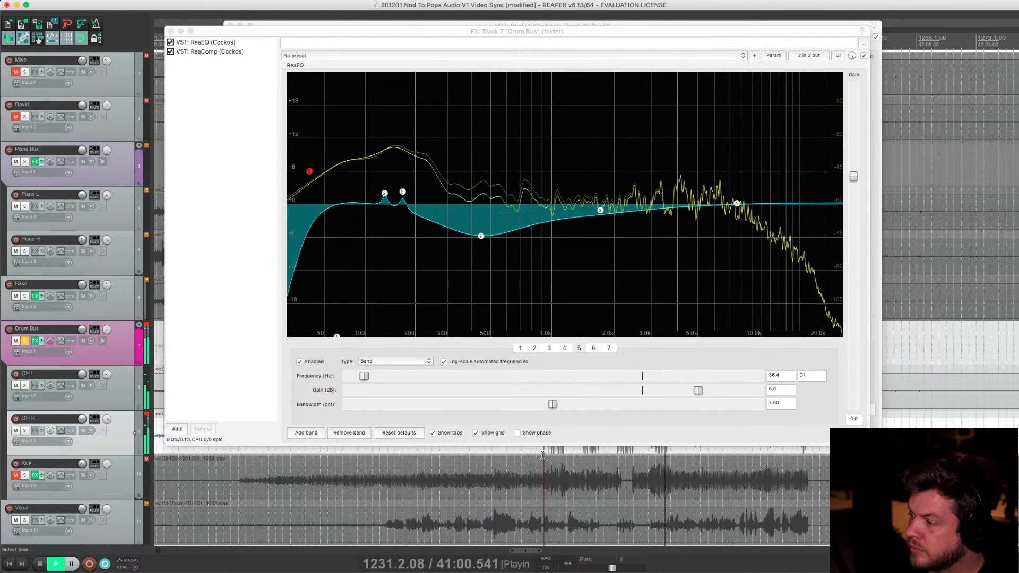
click(542, 455)
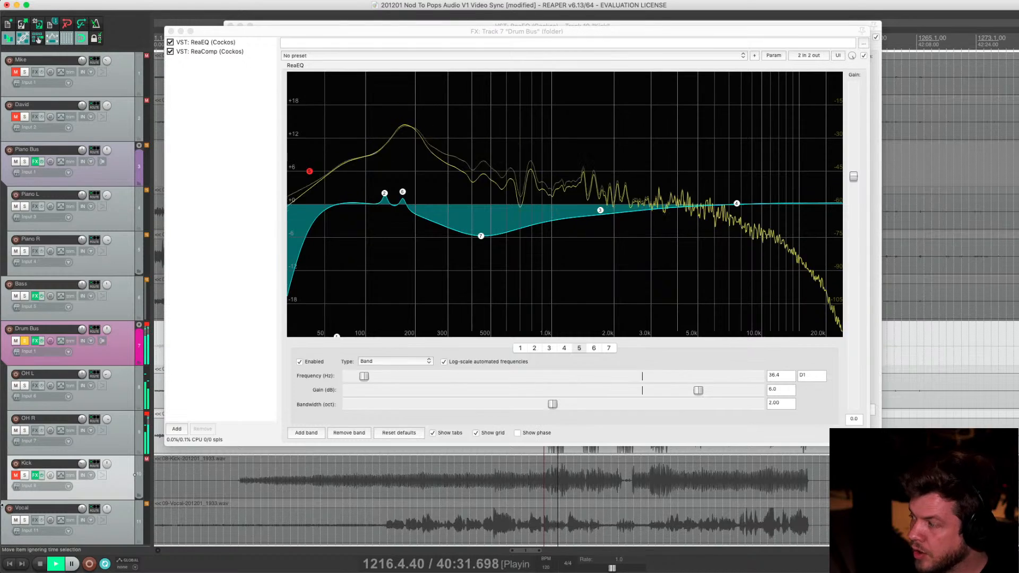
Unmute Kick and close the Drum Bus and Kick effects windows
click(16, 476)
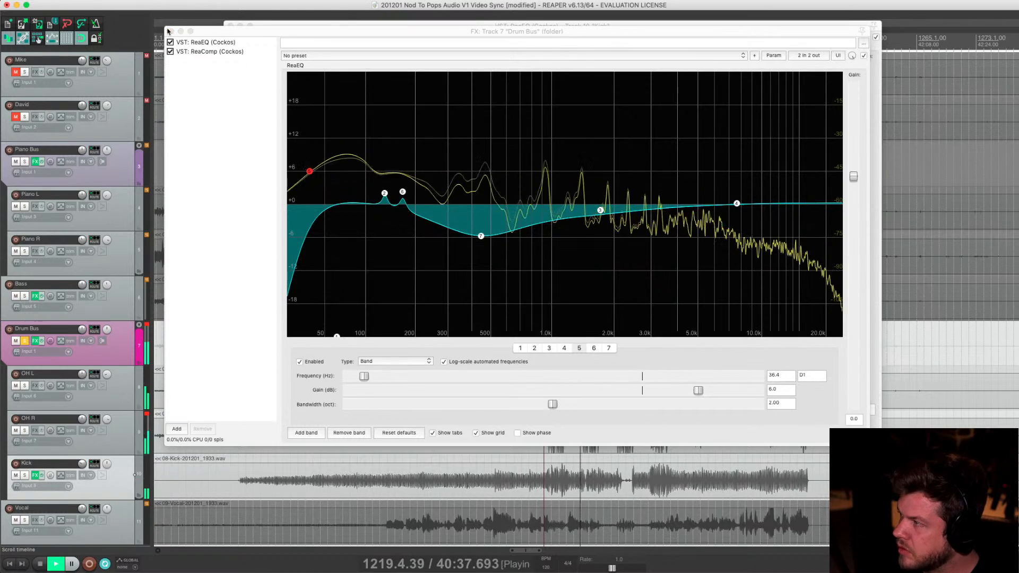
click(285, 22)
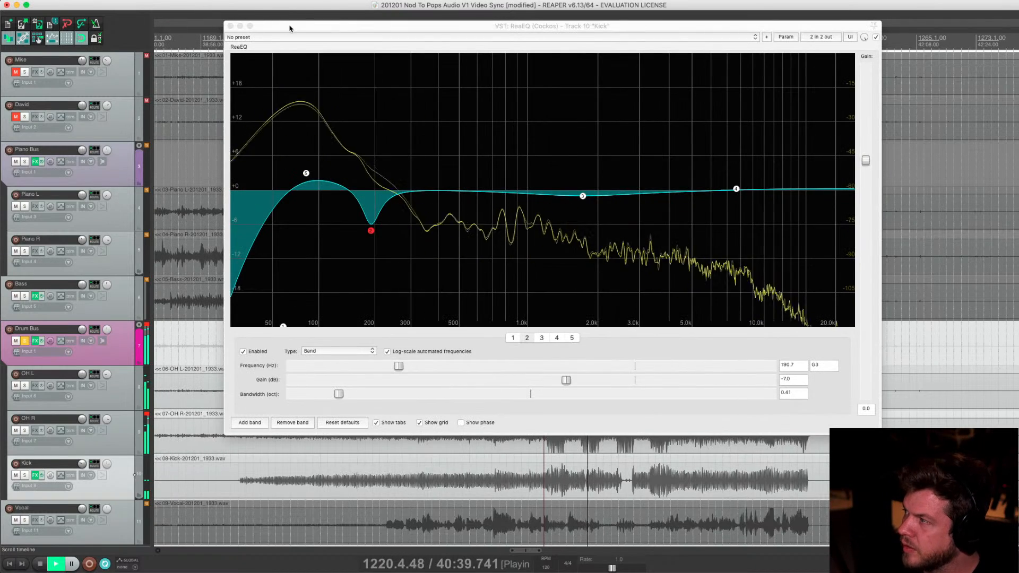
drag(285, 22, 276, 25)
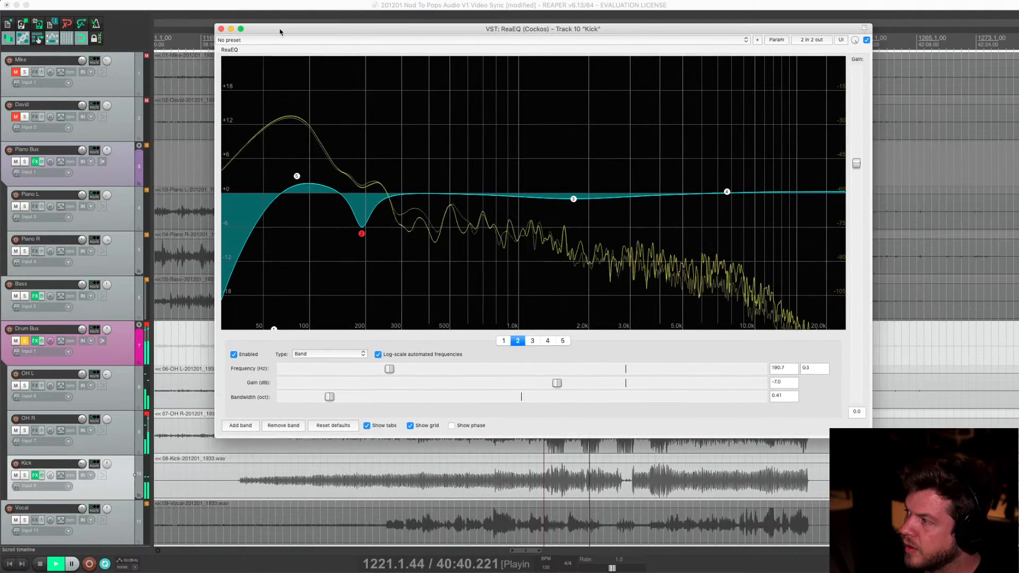
click(221, 29)
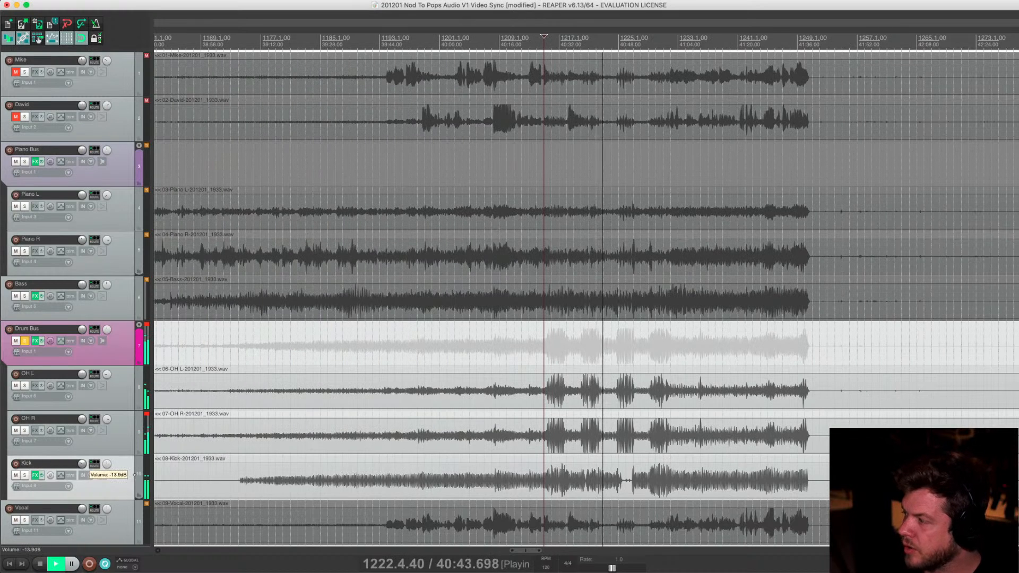
Adjust Kick's volume to about -13.9 dB and unsolo Drum Bus to hear it in the full mix
drag(82, 464, 82, 465)
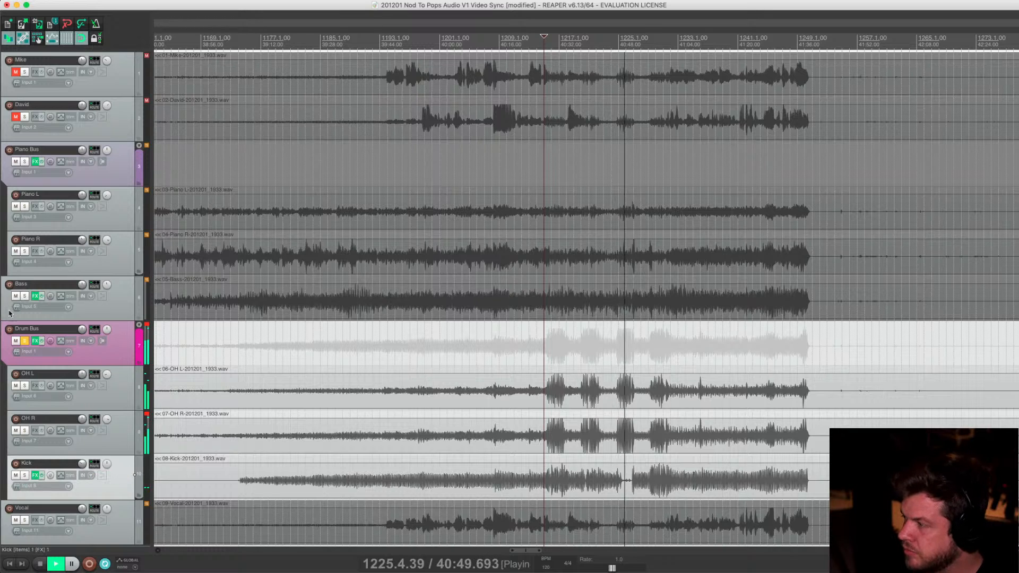
click(25, 340)
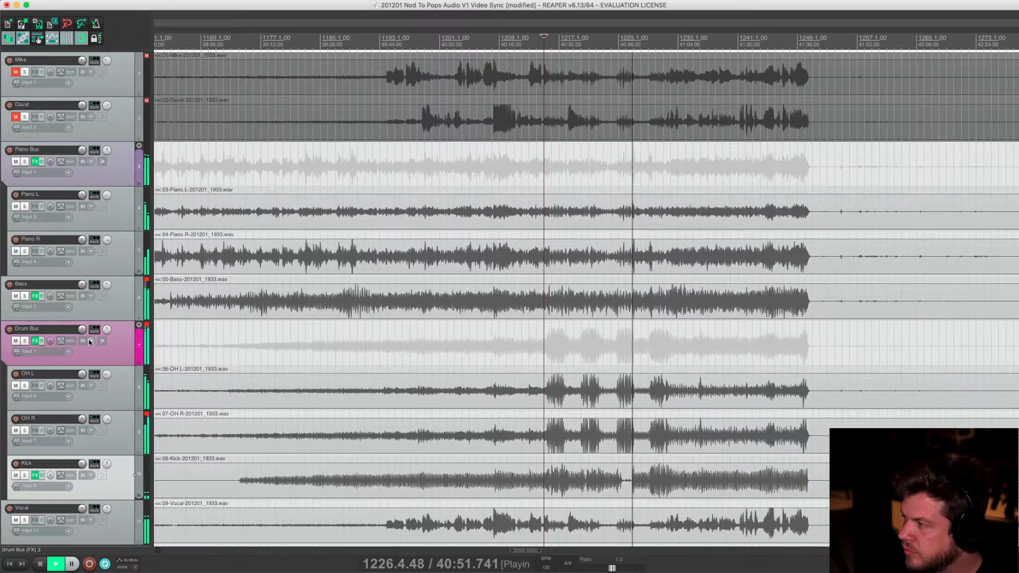
mouse_move(83, 331)
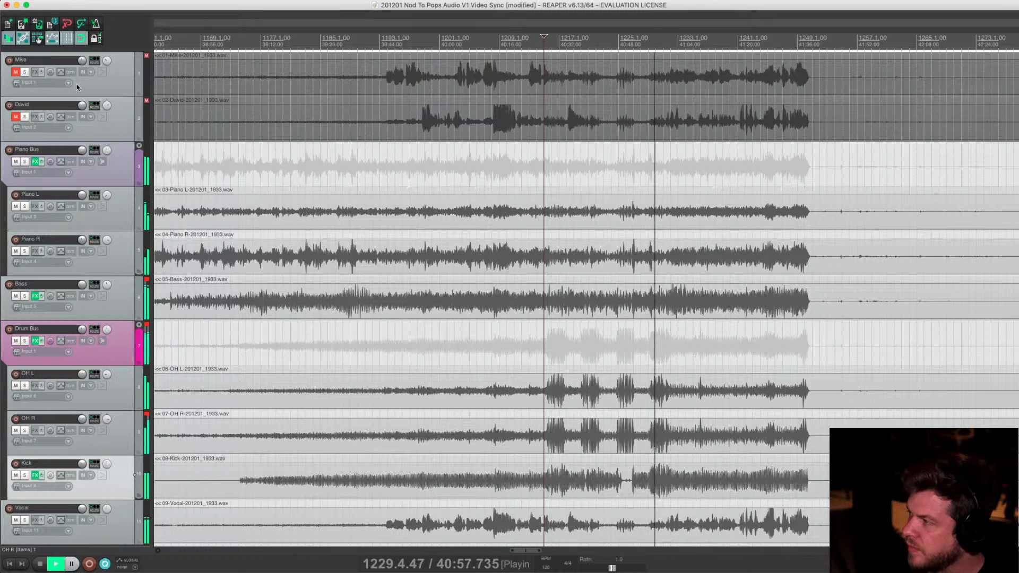
Solo tracks 1 and 2 and pan track 1 to 36% left
click(24, 117)
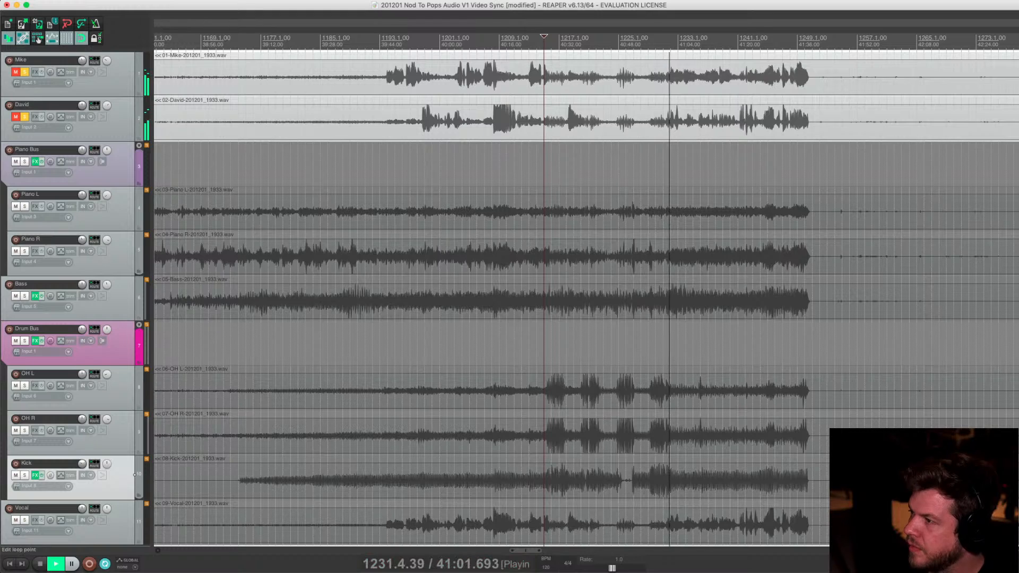
scroll(742, 70, up, 5)
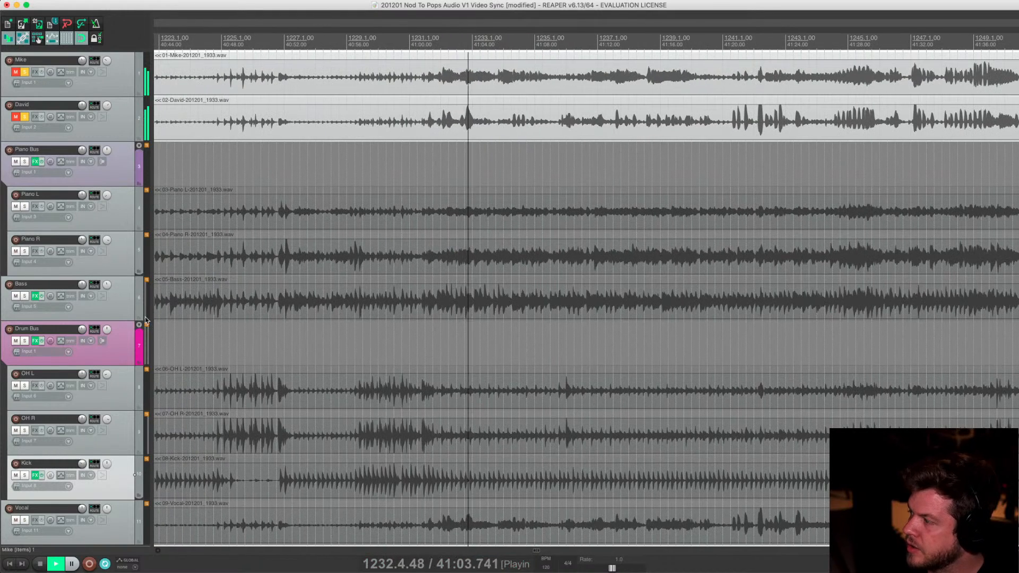
scroll(228, 319, down, 1)
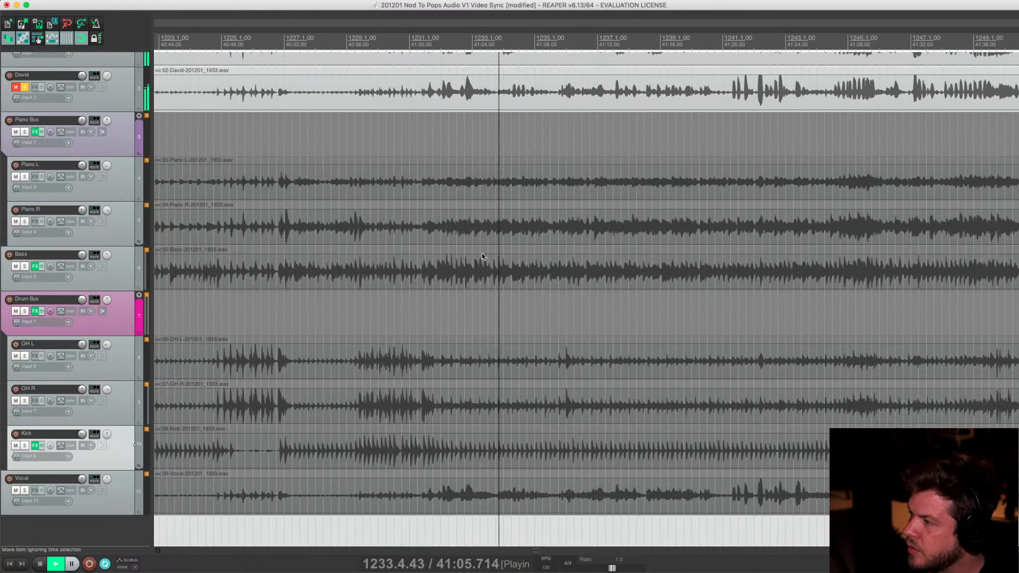
scroll(505, 271, up, 1)
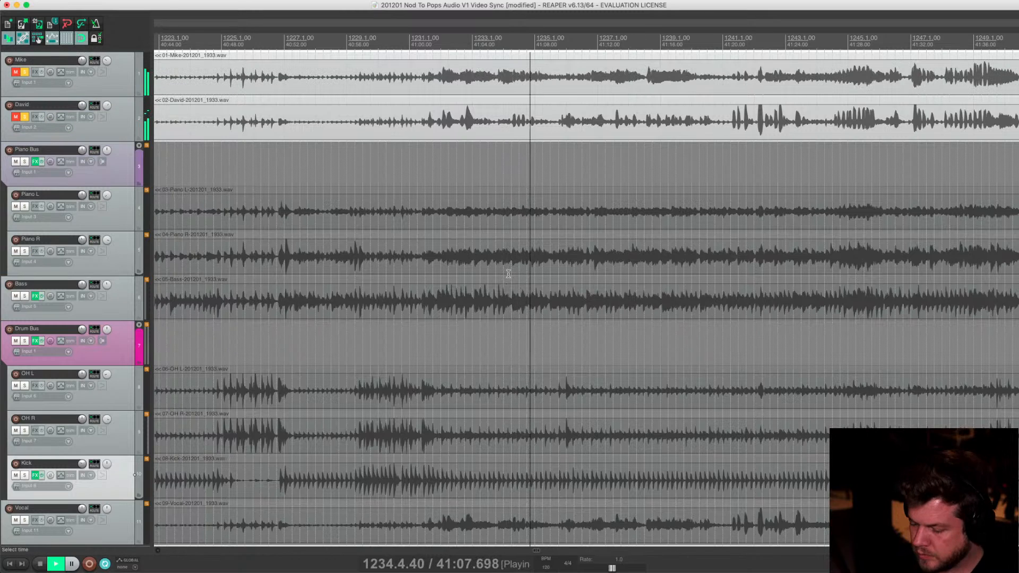
scroll(508, 273, down, 2)
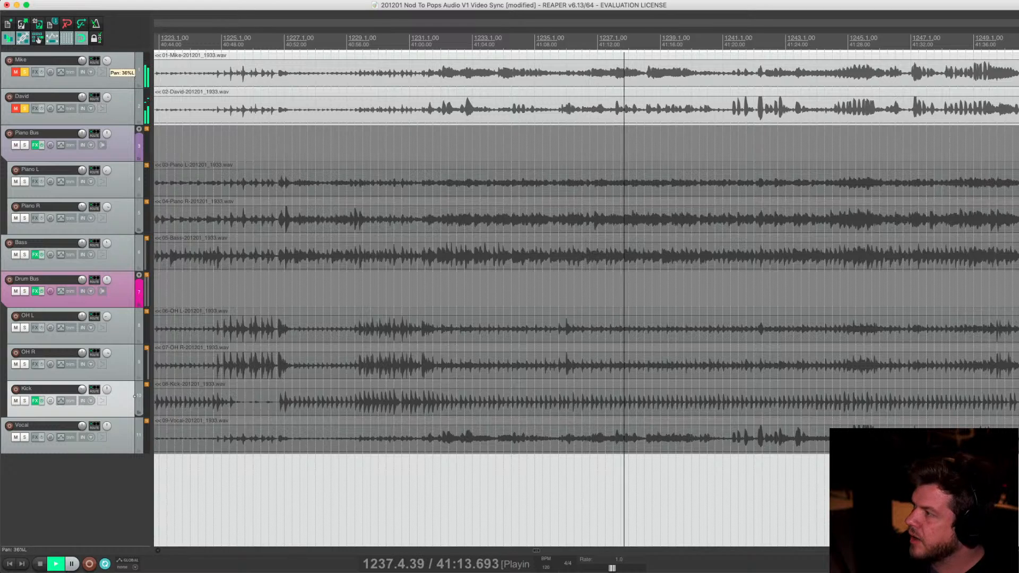
Play from about bar 1325 and briefly audition Vocal alongside the soloed tracks 1 and 2
scroll(475, 204, down, 2)
scroll(474, 204, down, 4)
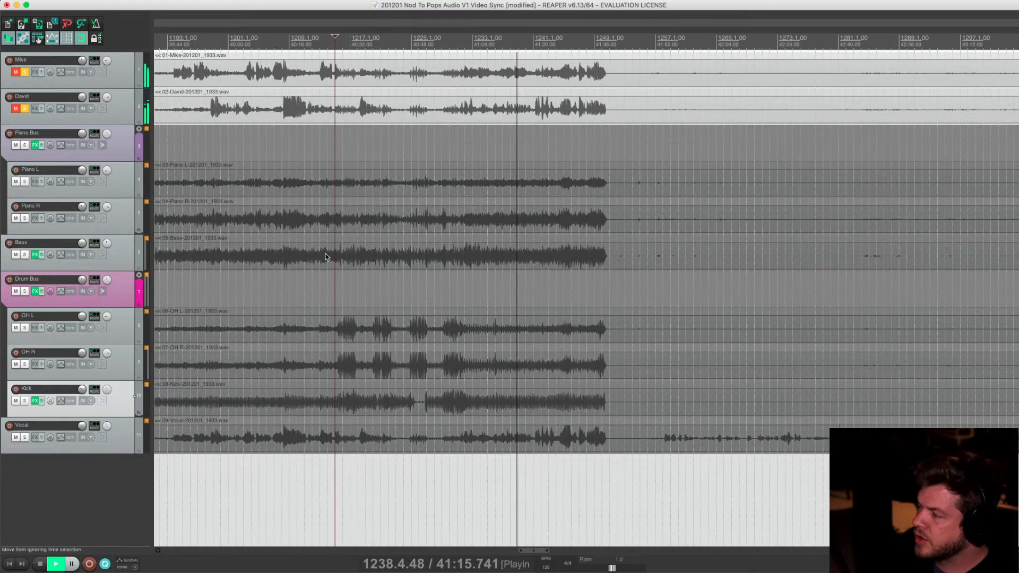
click(602, 40)
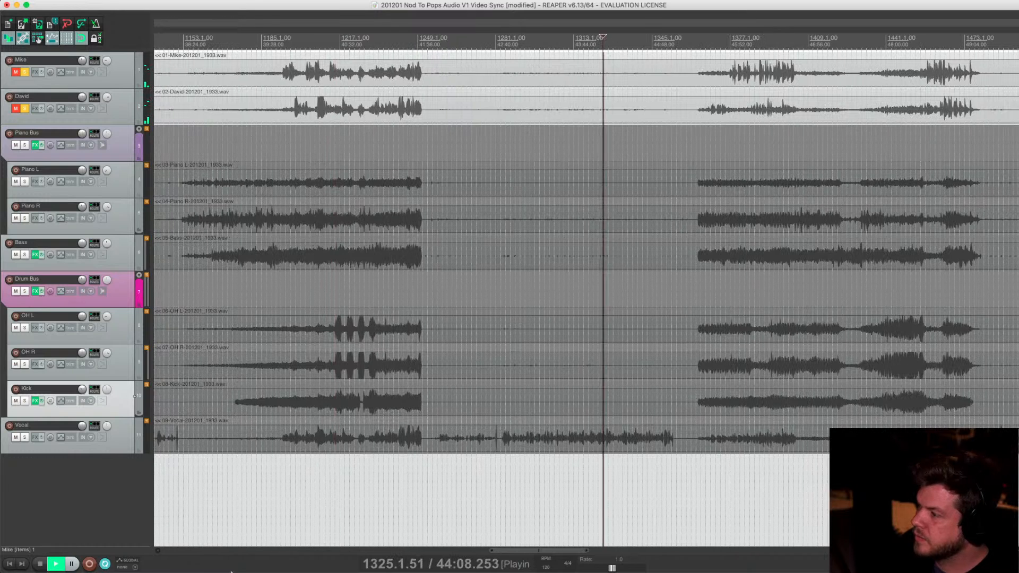
click(25, 438)
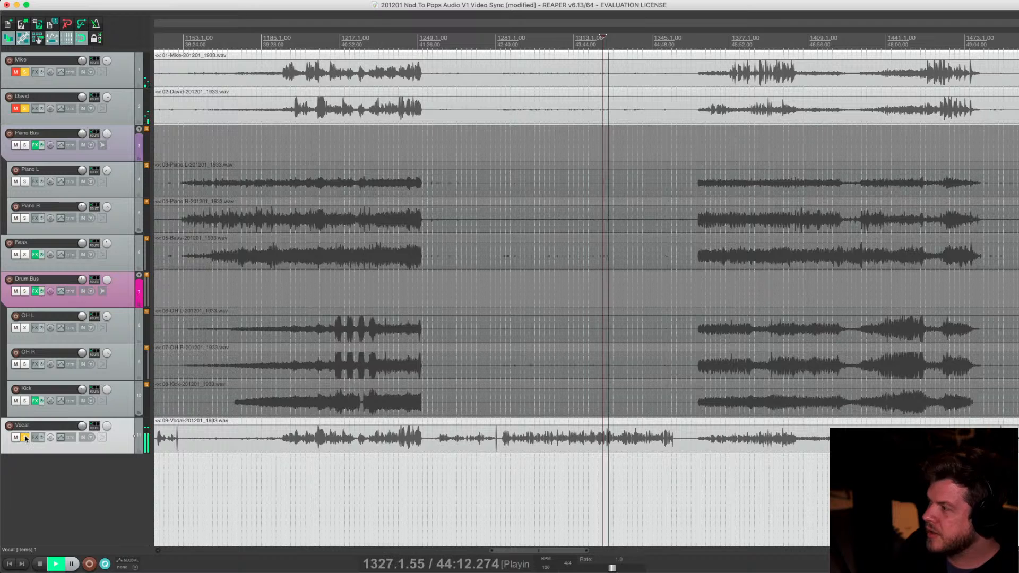
click(25, 438)
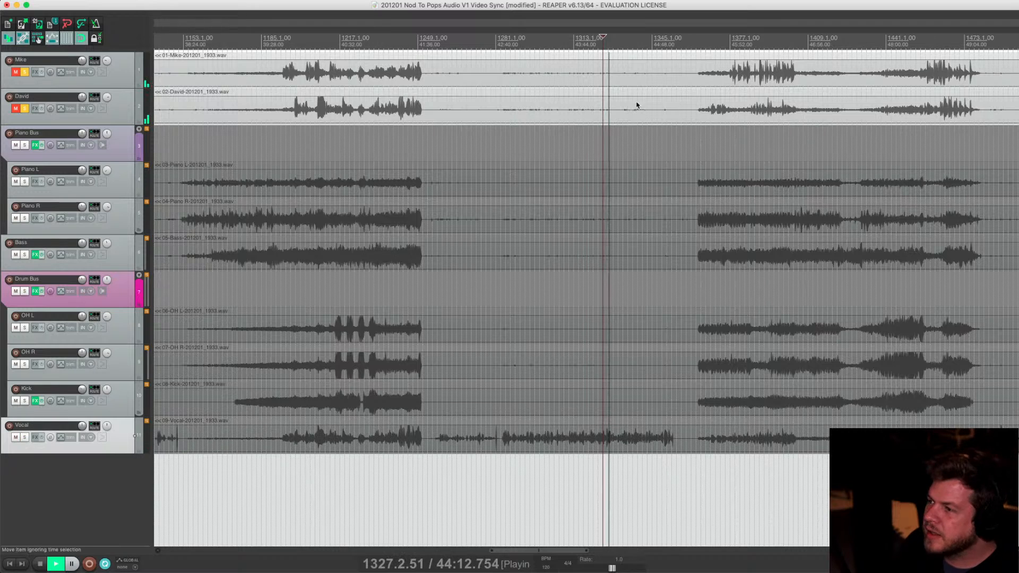
Play from about bar 1367 and unsolo tracks 1 and 2
click(706, 42)
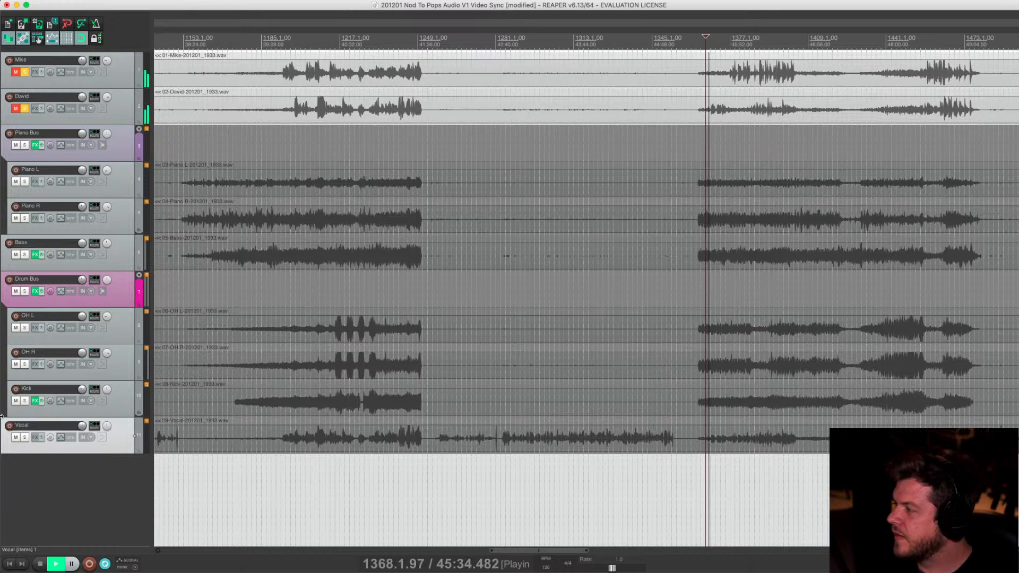
click(24, 72)
click(24, 109)
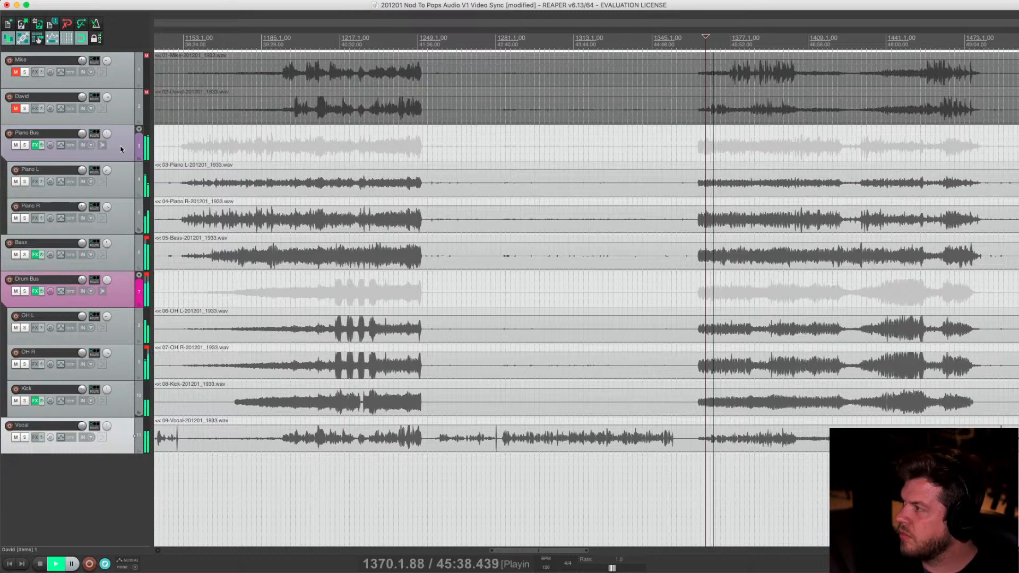
Select Piano Bus, Bass and Drum Bus together and adjust their volumes as a group
click(118, 262)
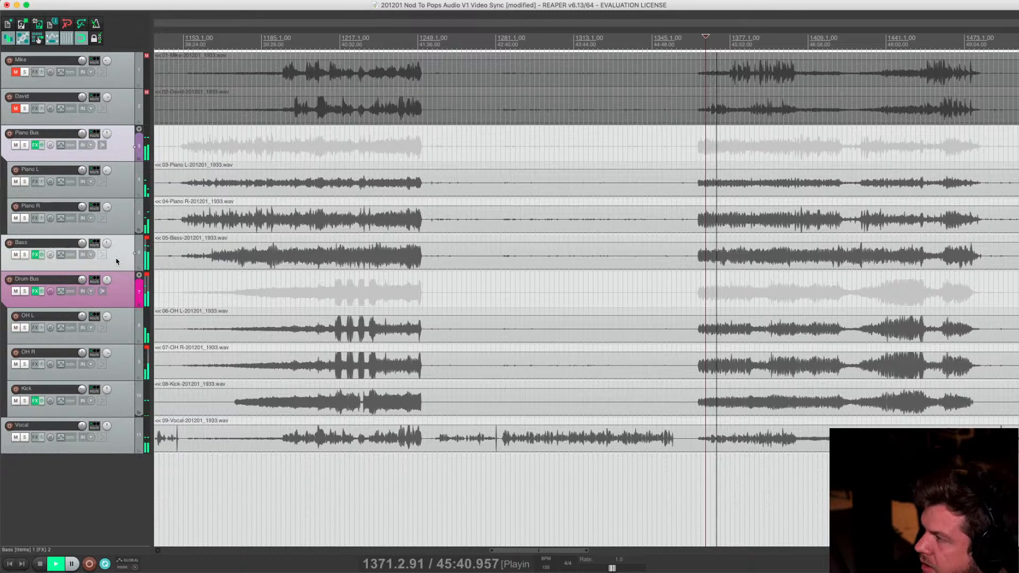
click(126, 298)
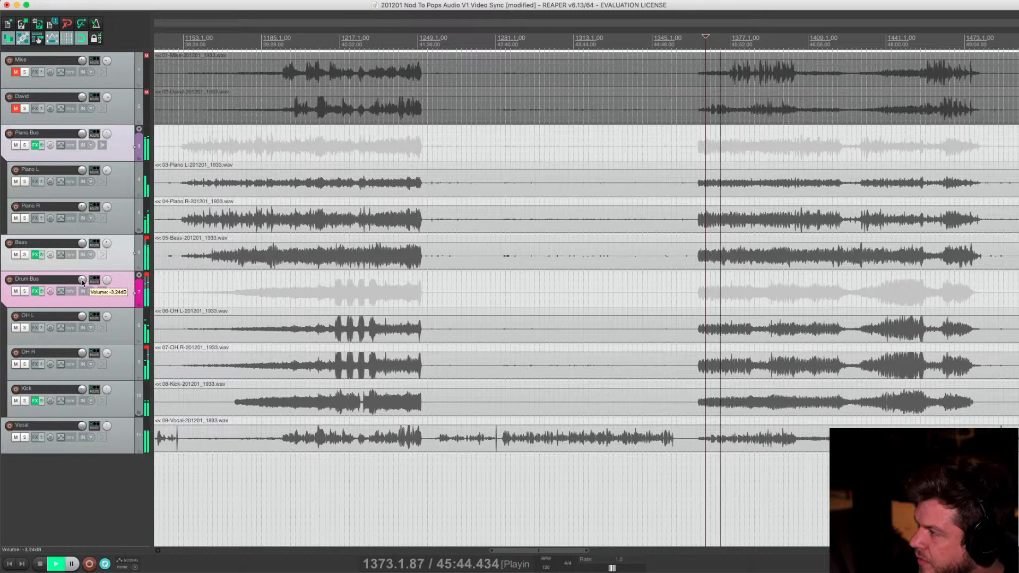
drag(82, 281, 82, 281)
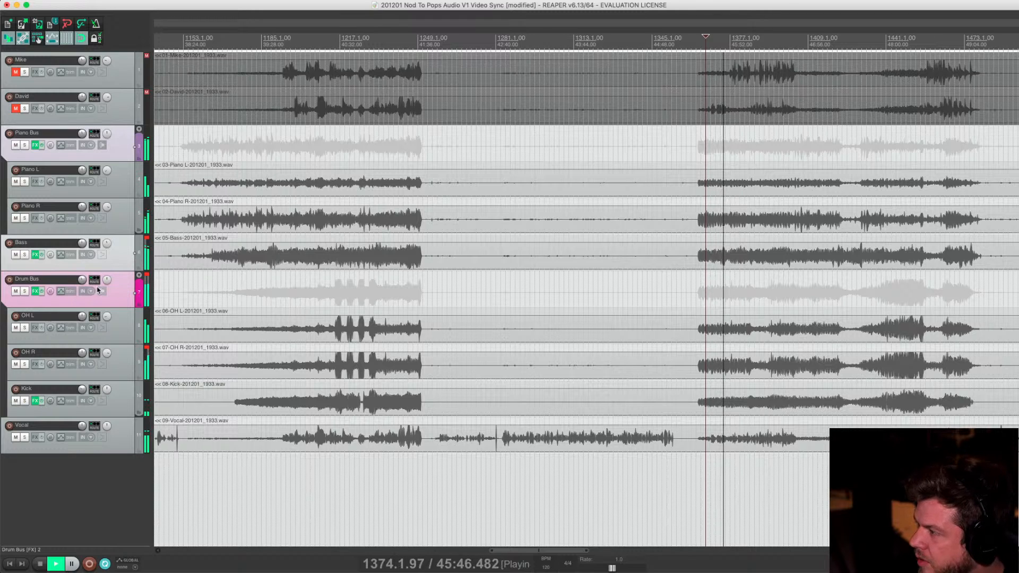
Mute Vocal and unmute tracks 1 and 2 while playing from about bar 1383
click(15, 438)
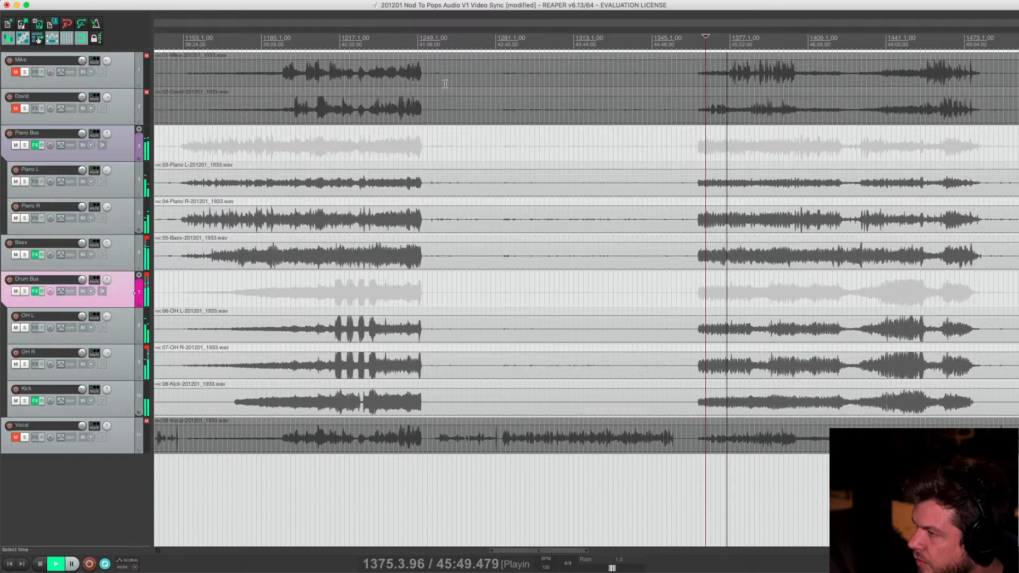
click(745, 38)
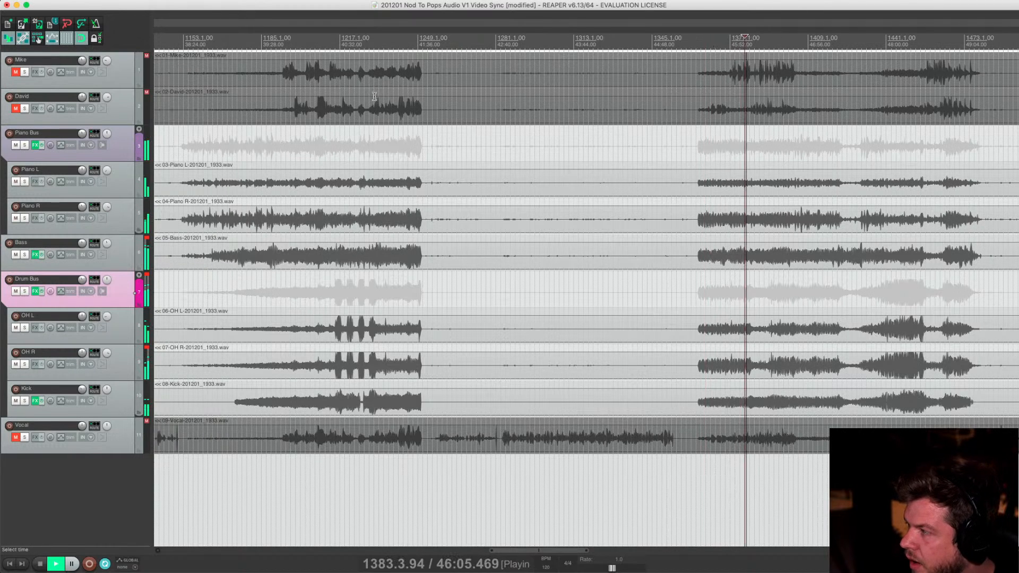
click(15, 108)
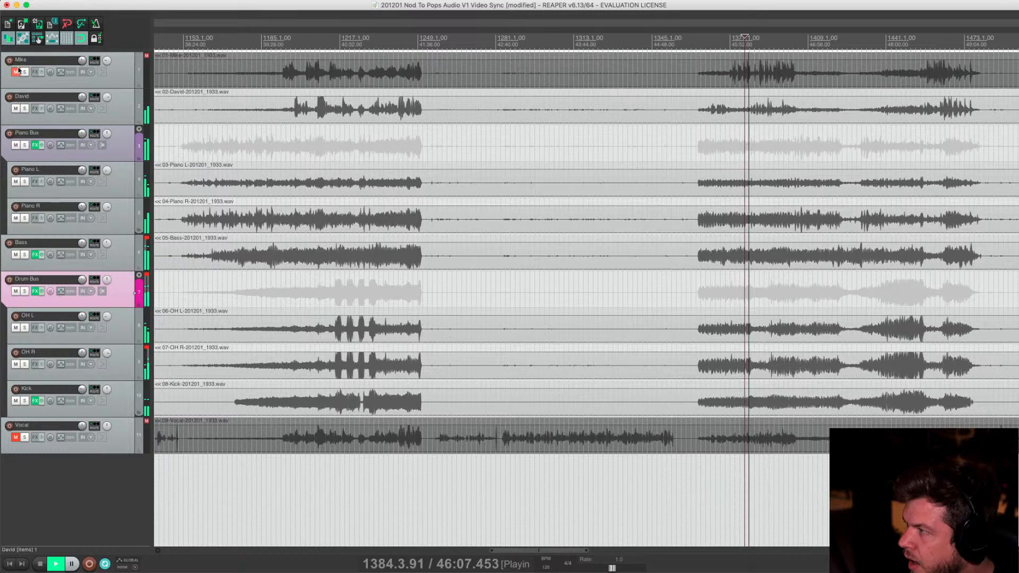
click(17, 72)
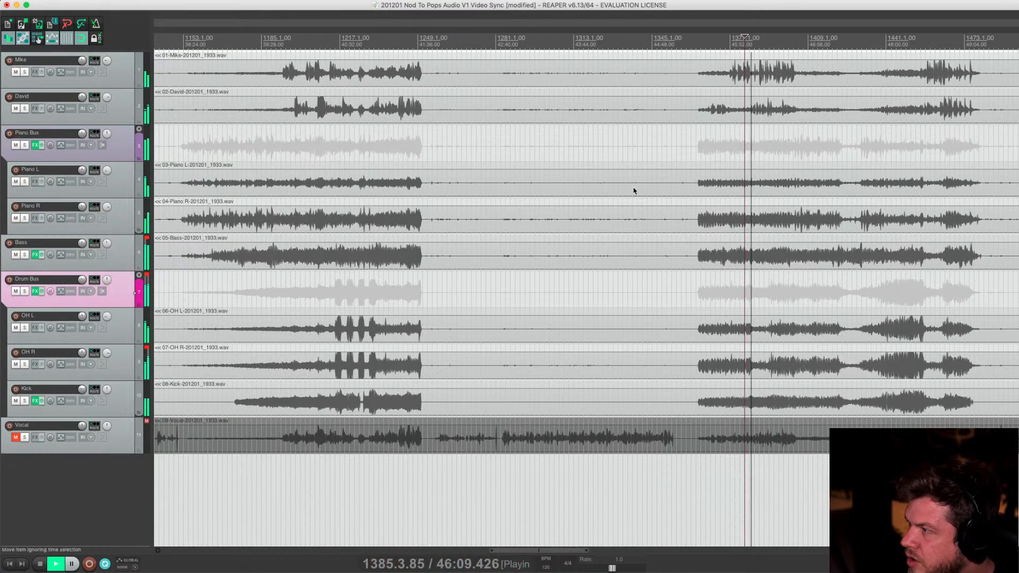
Compare tracks 1 and 2 alone with the full mix by toggling their solos, ending with both unsoloed
scroll(634, 191, down, 8)
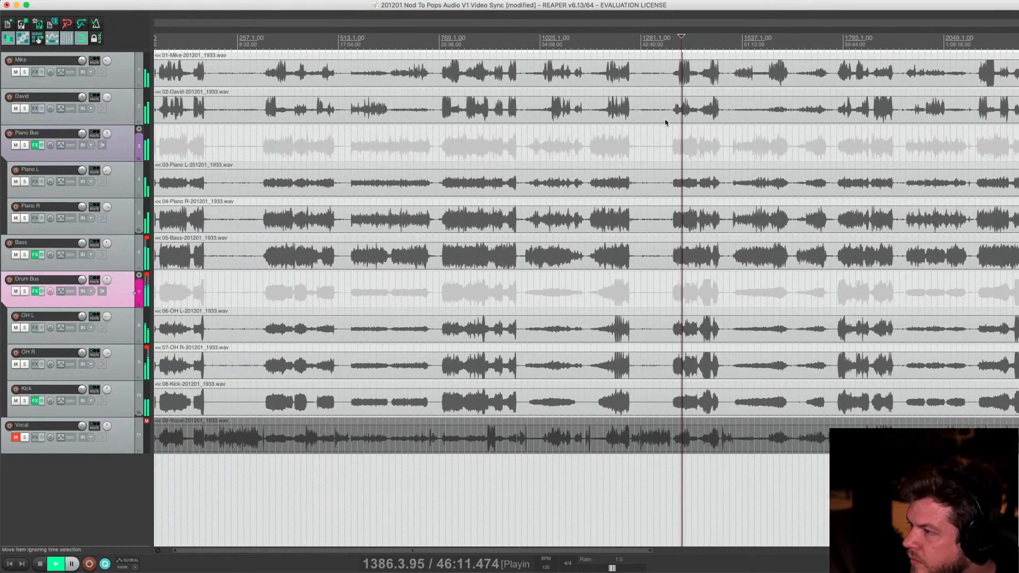
click(23, 109)
click(25, 72)
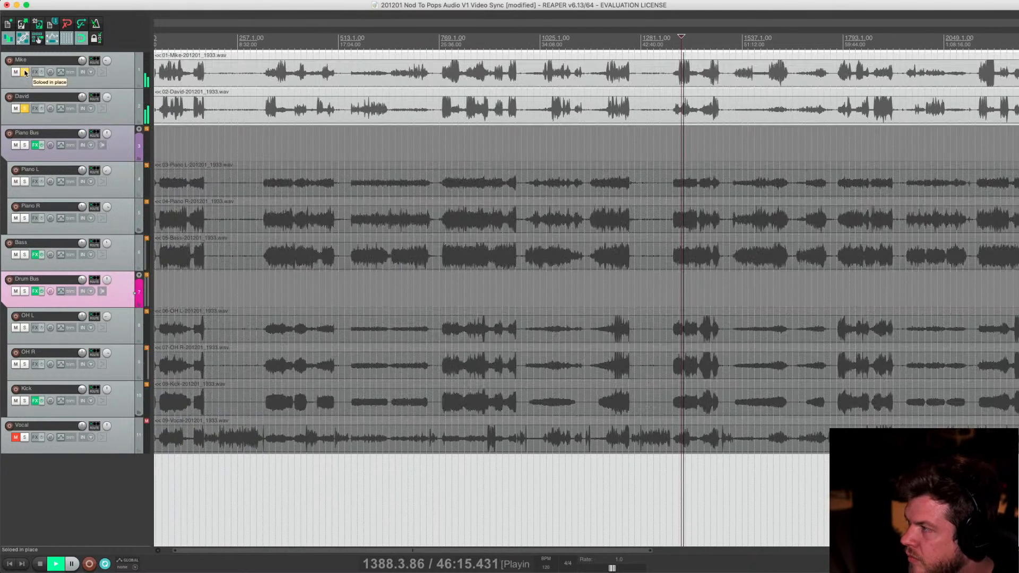
click(25, 72)
click(23, 108)
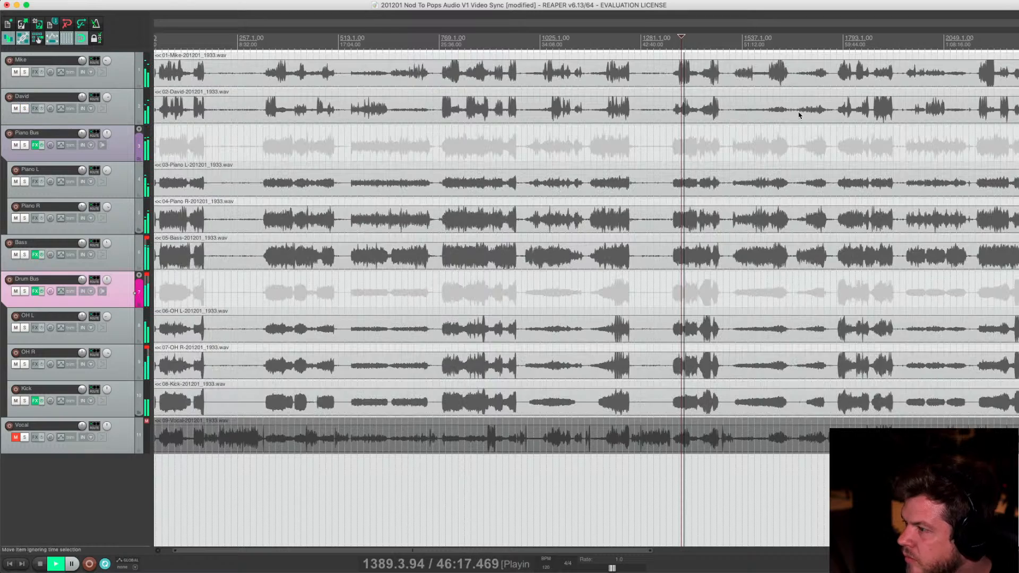
scroll(602, 129, up, 4)
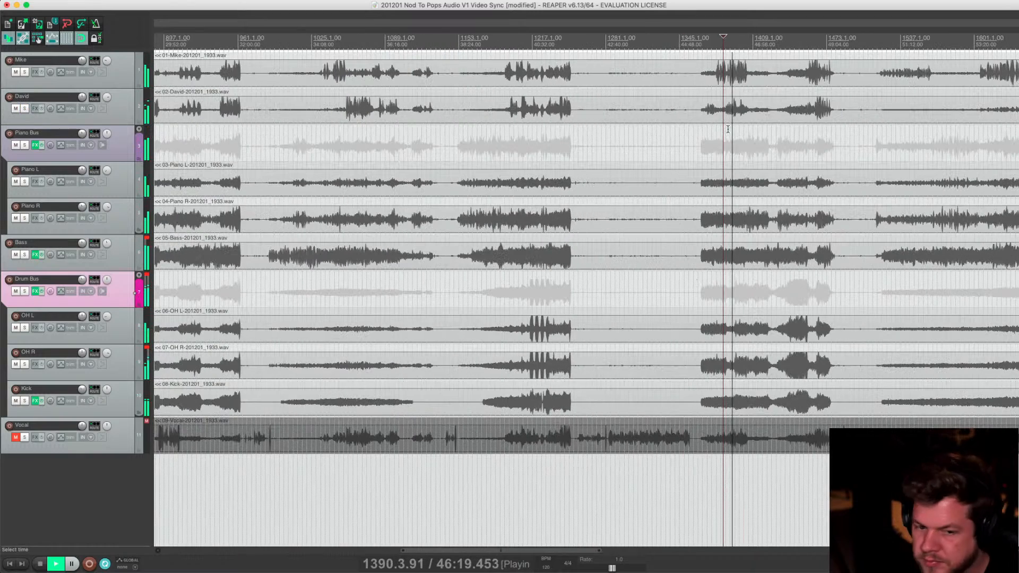
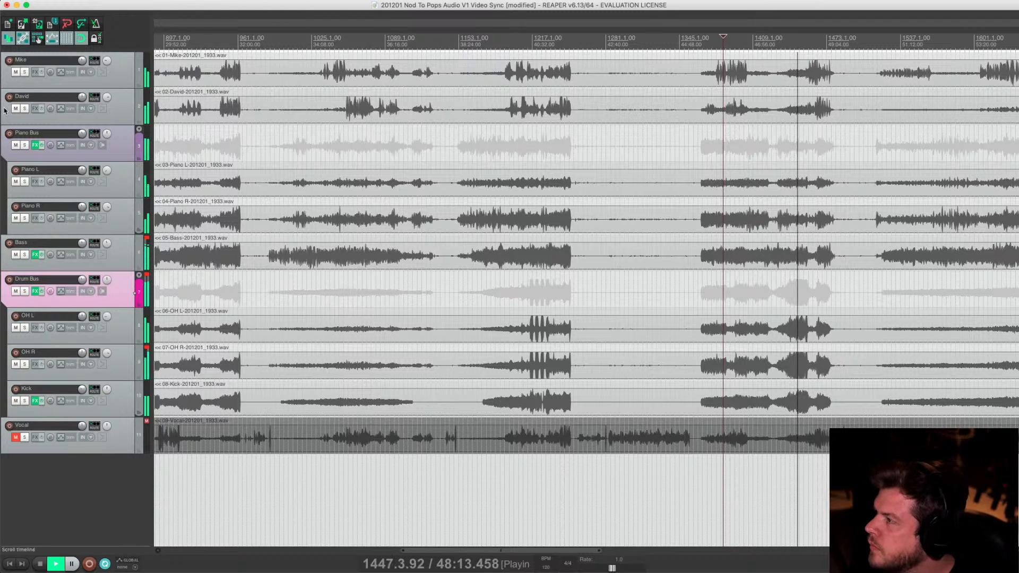
Solo tracks 1 and 2 and listen to them from about bar 1397, then from about bar 1213
click(740, 42)
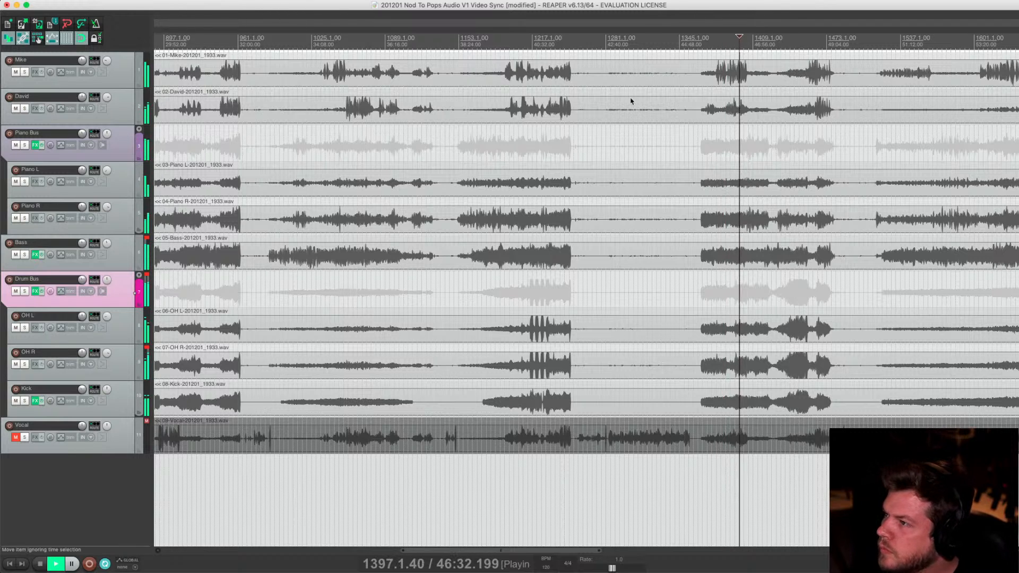
click(24, 72)
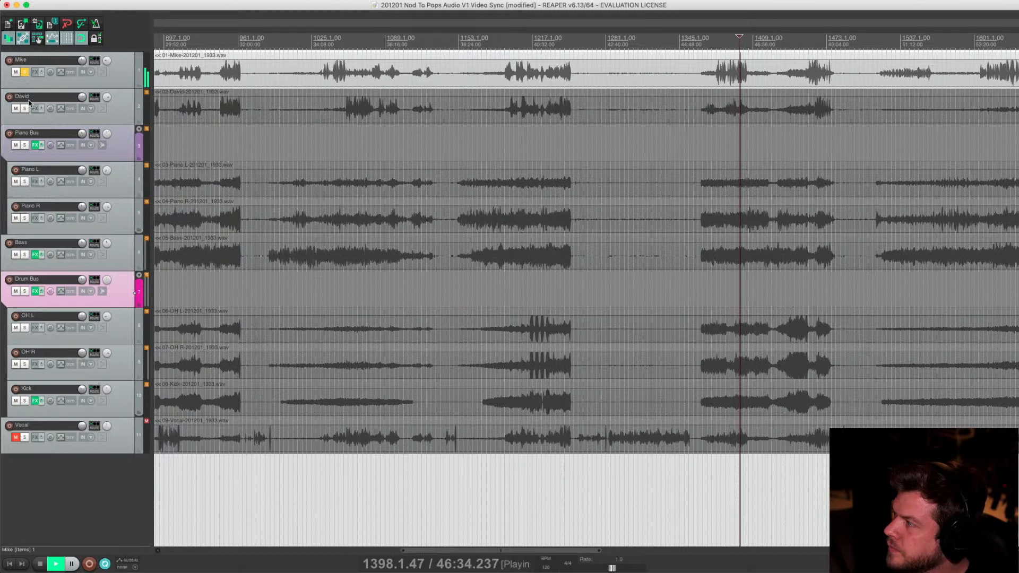
click(24, 109)
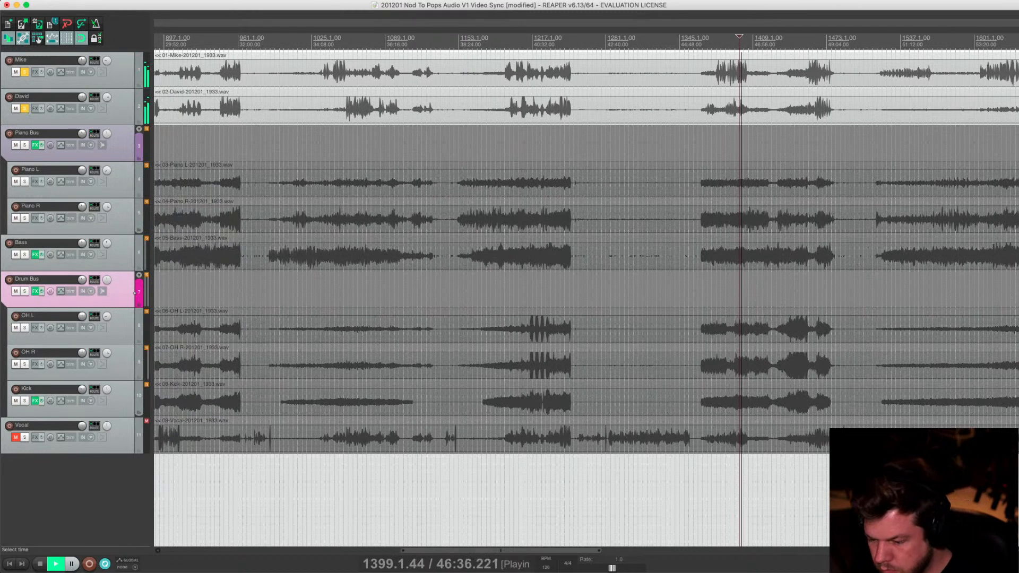
key(super+Tab)
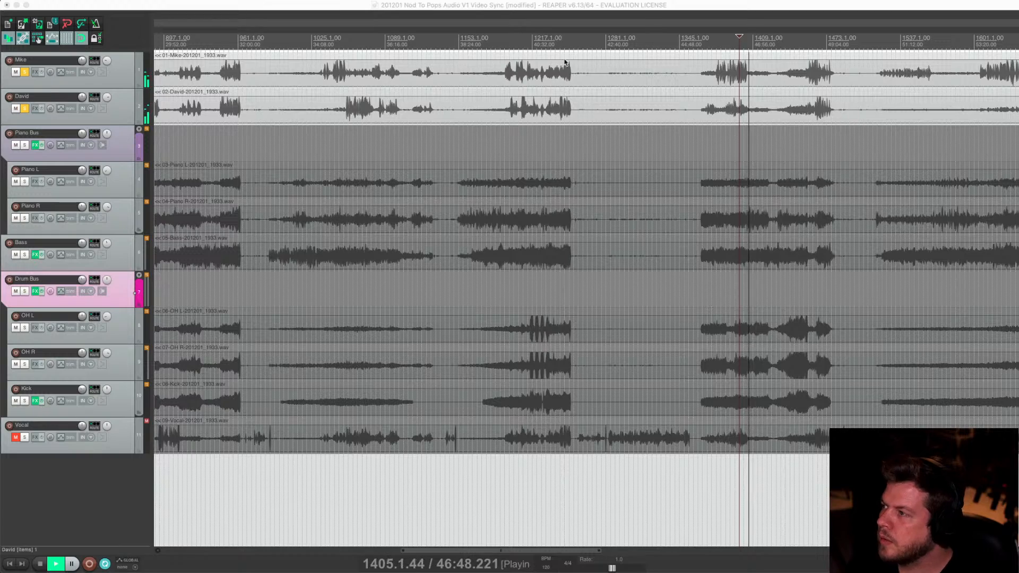
click(529, 31)
Enlarge the timeline and track heights to examine the waveforms of tracks 1 and 2 around bar 1217
scroll(531, 151, up, 5)
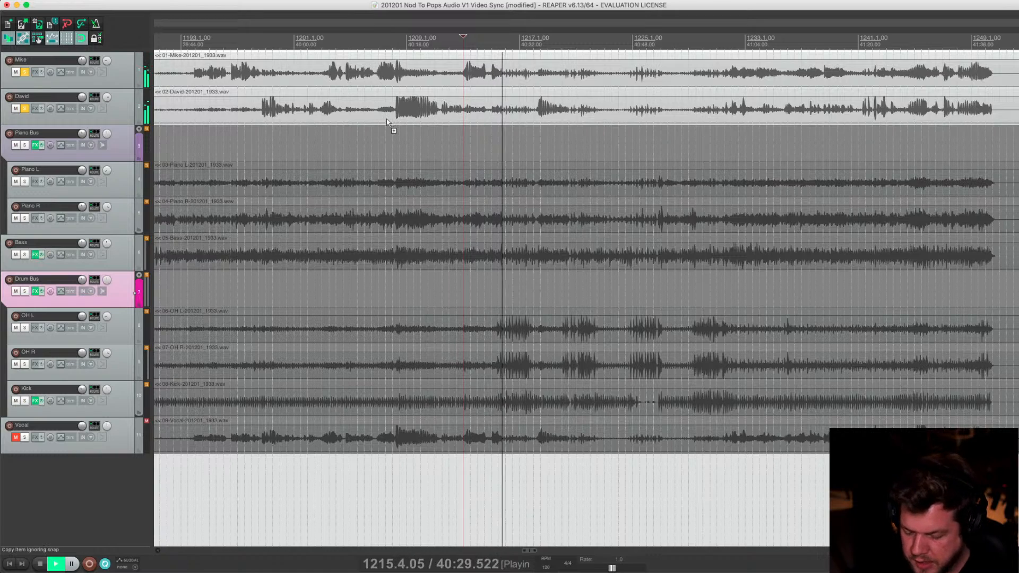
scroll(387, 121, up, 3)
scroll(131, 65, up, 3)
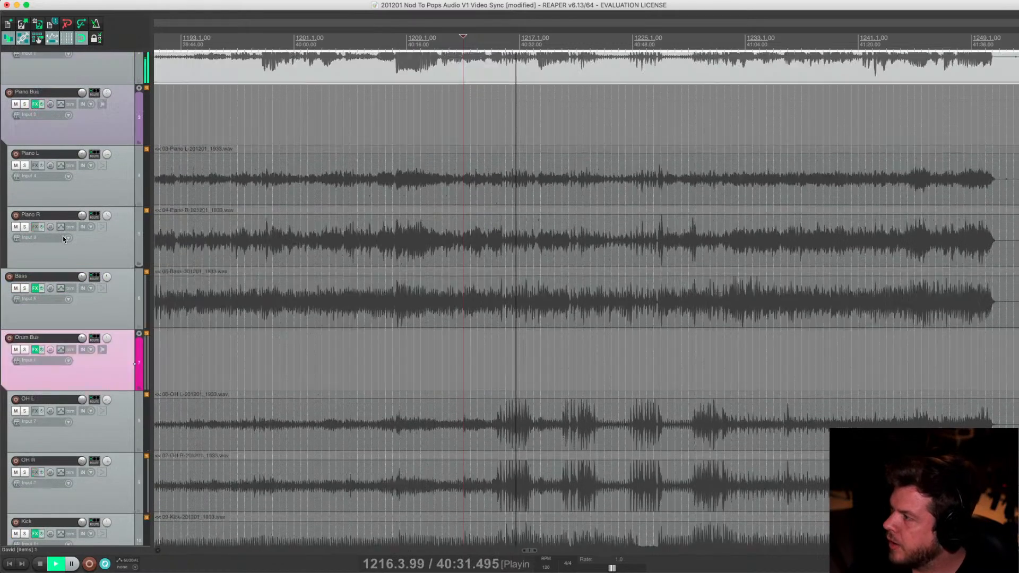
click(115, 76)
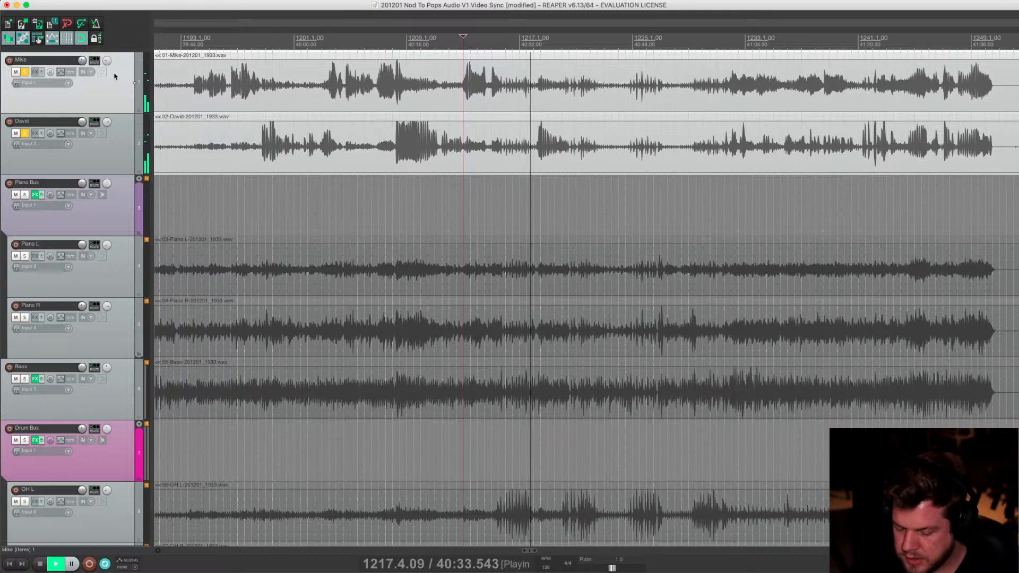
scroll(115, 75, up, 1)
scroll(114, 106, up, 1)
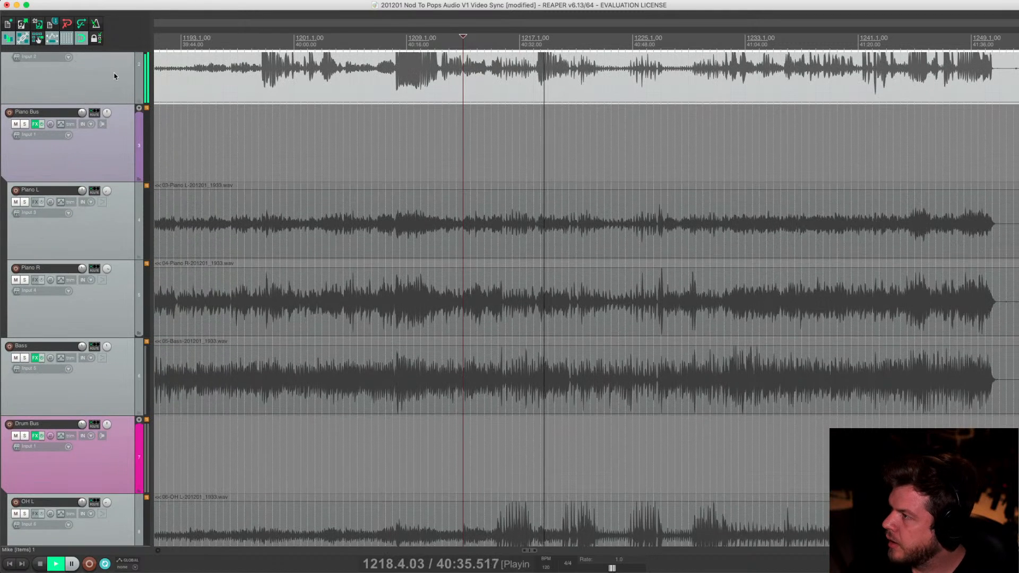
scroll(113, 159, up, 2)
click(96, 345)
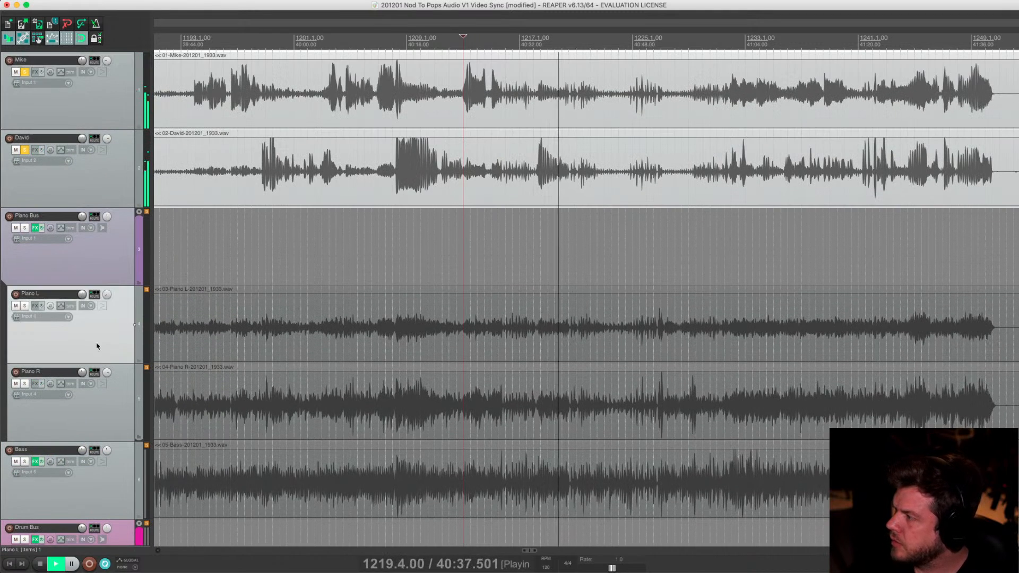
Play the soloed tracks 1 and 2 from about bar 1208 to hear their louder passage
scroll(98, 347, up, 1)
scroll(96, 346, up, 3)
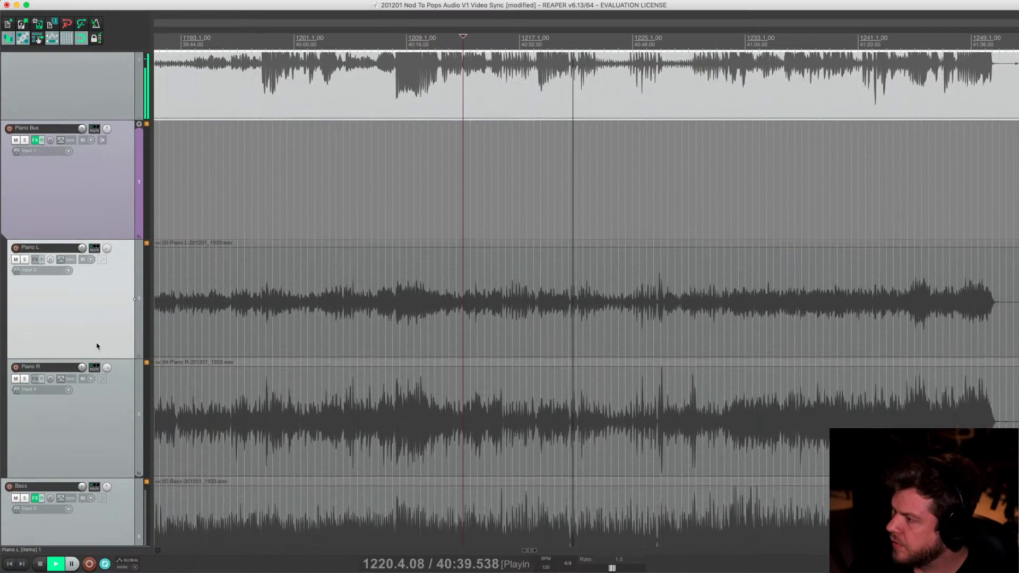
scroll(96, 346, down, 3)
scroll(97, 346, down, 1)
scroll(96, 346, up, 1)
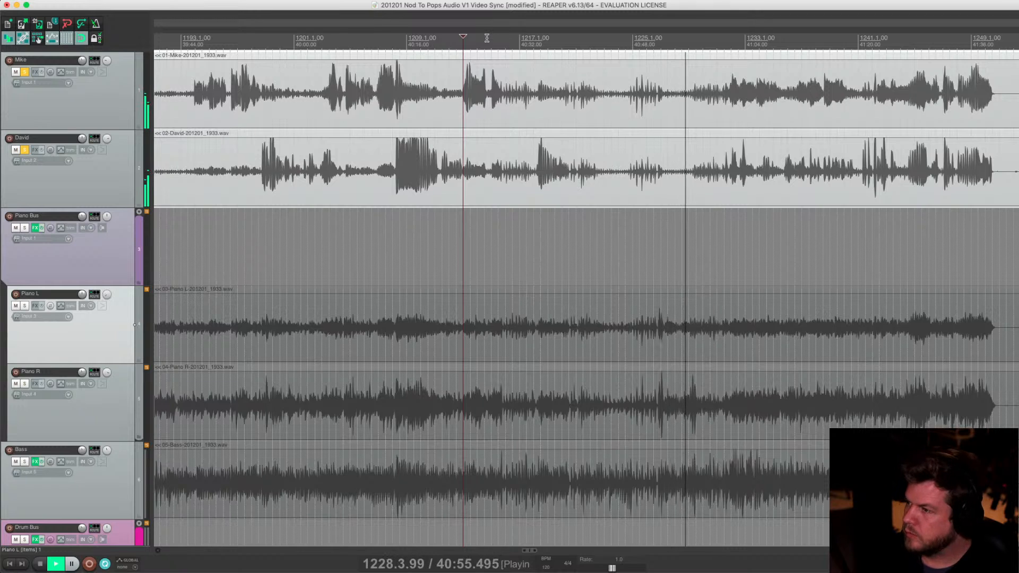
click(392, 41)
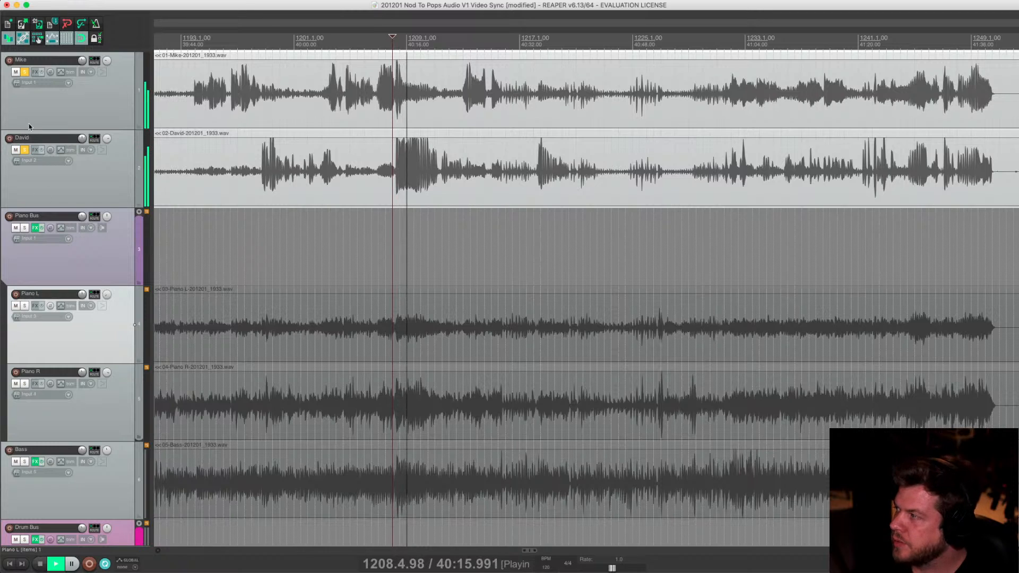
Compare tracks 1 and 2 individually by toggling each one's solo off and on, ending with both soloed
click(118, 190)
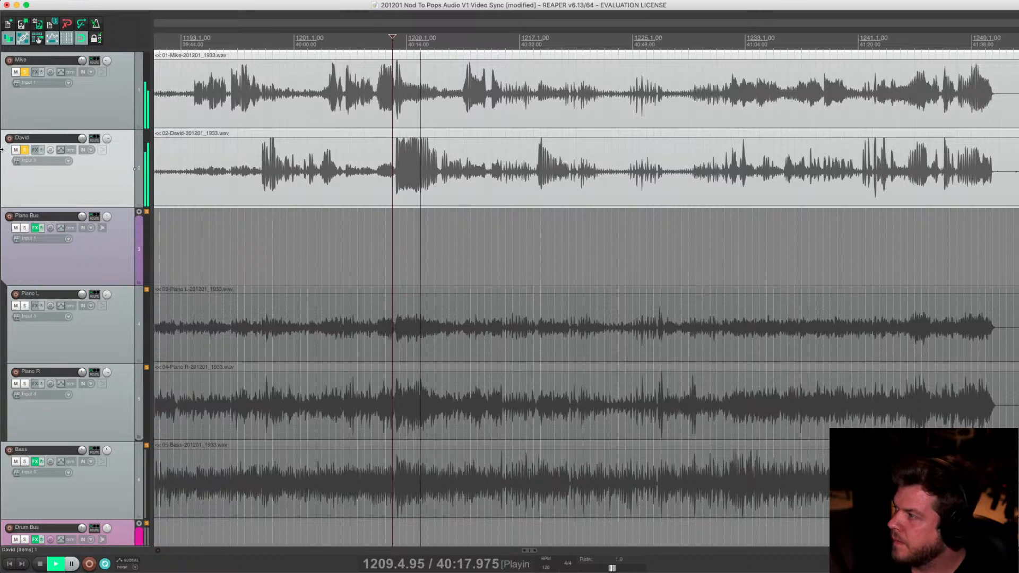
click(25, 150)
click(25, 150)
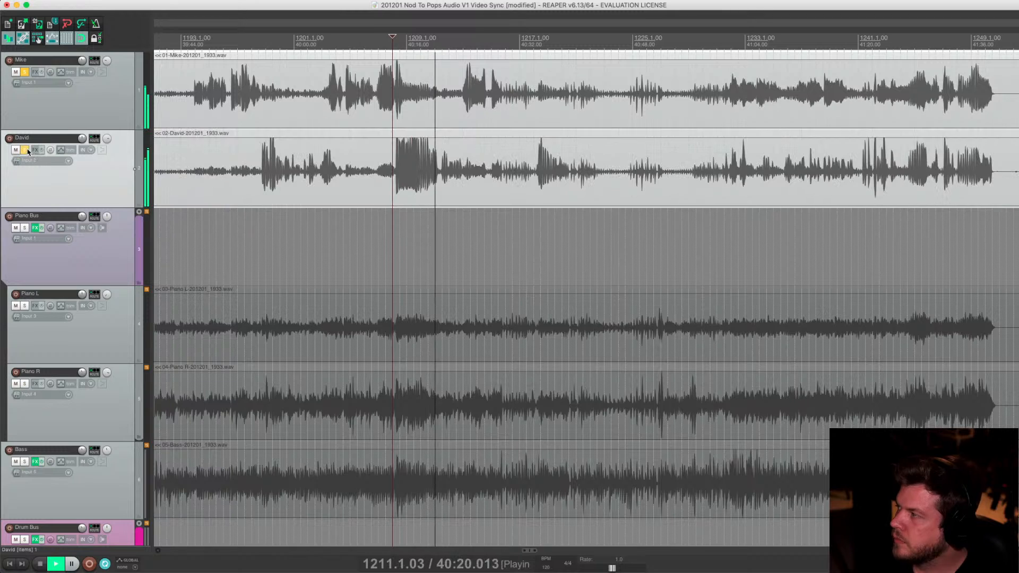
click(25, 72)
click(25, 73)
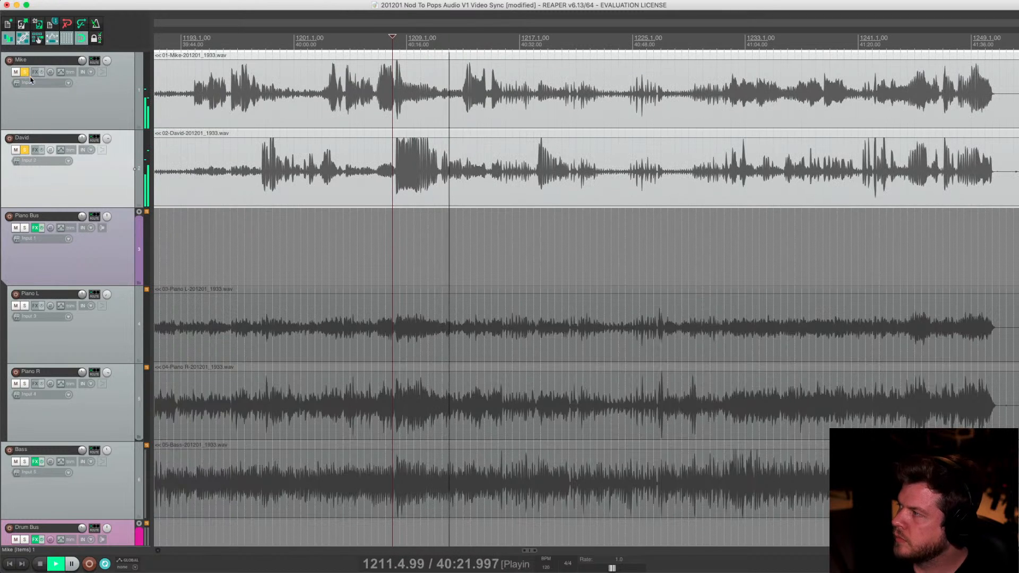
Open the list of saved FX chains for track 2
right_click(35, 149)
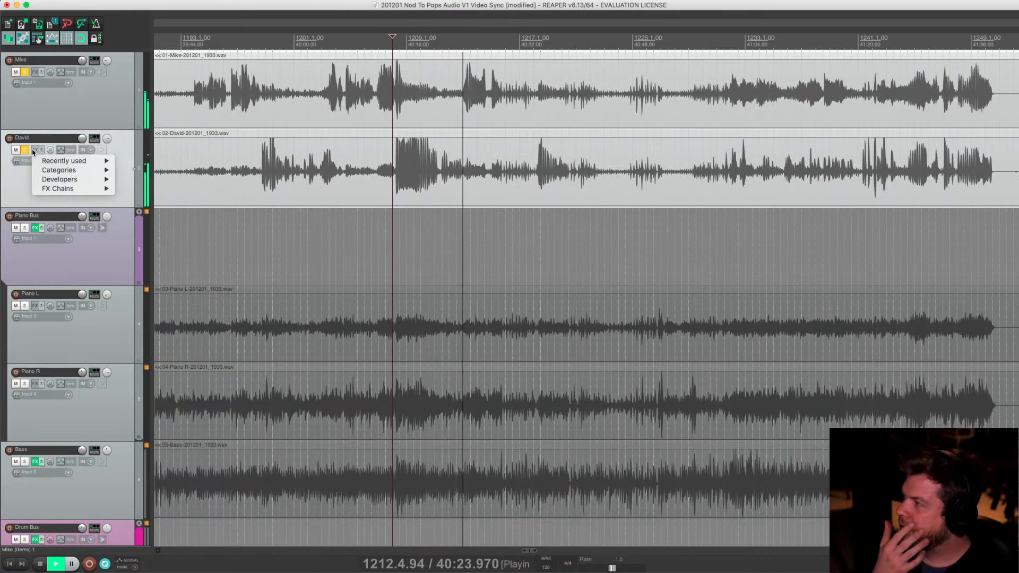
mouse_move(85, 192)
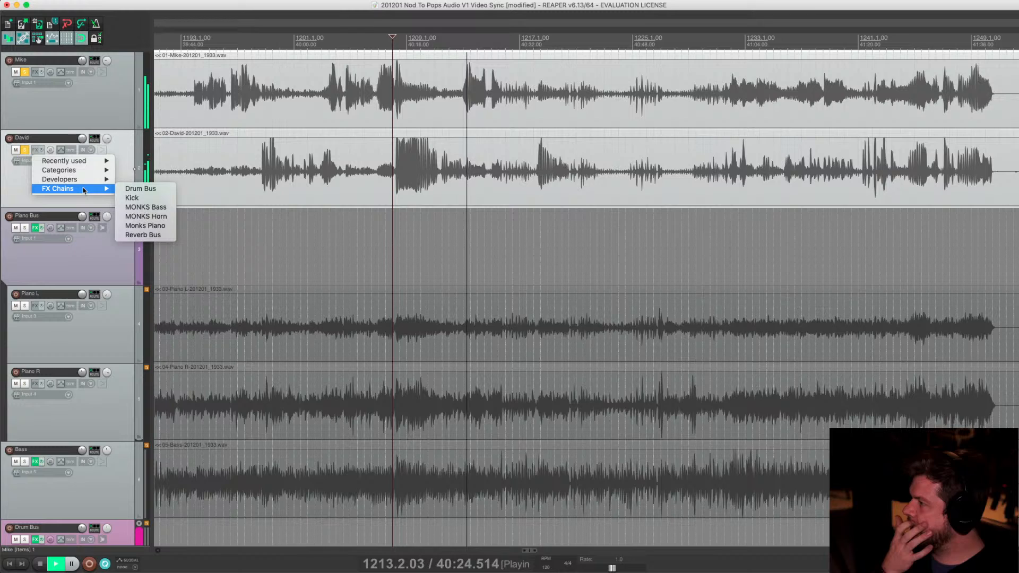
Load the MONKS Horn FX chain on the second track and check its ReaEQ and ReaComp settings
click(146, 216)
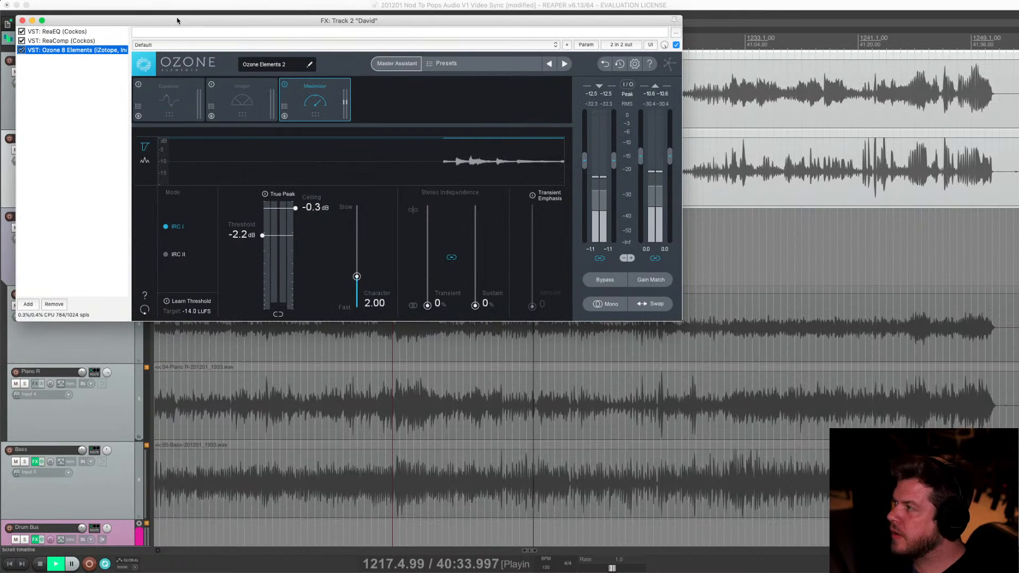
drag(177, 21, 565, 219)
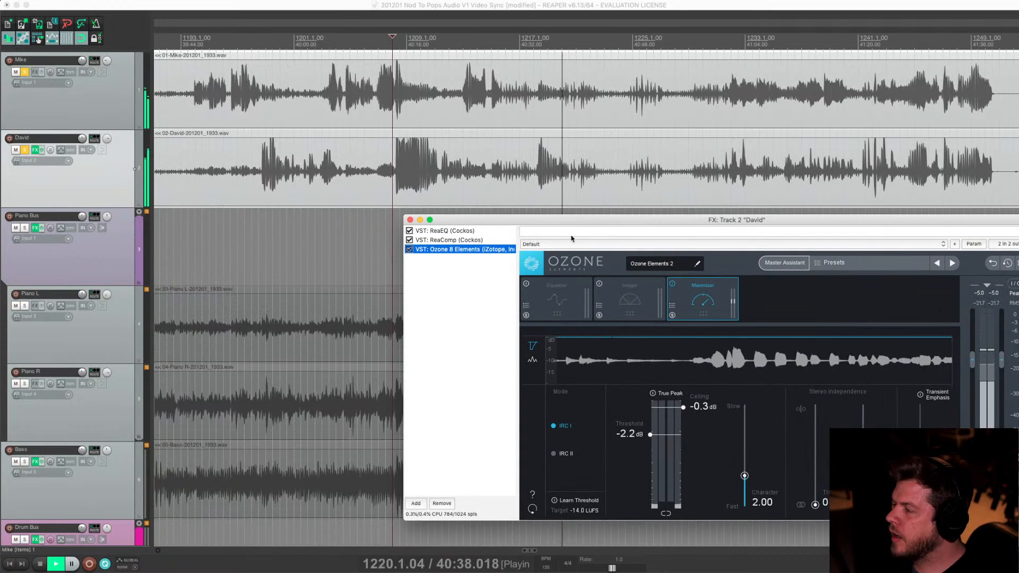
drag(571, 220, 437, 204)
click(353, 210)
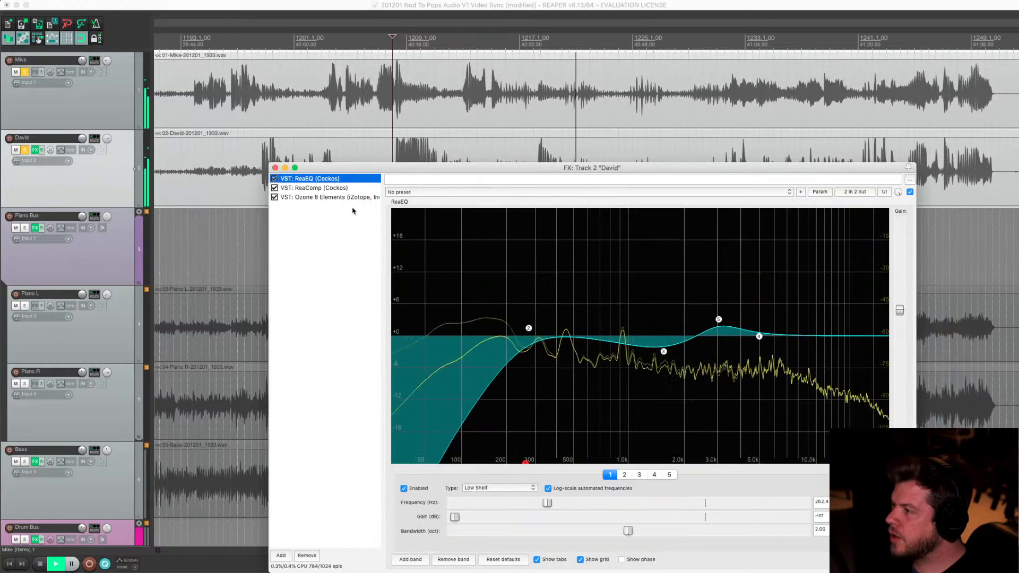
drag(366, 167, 285, 104)
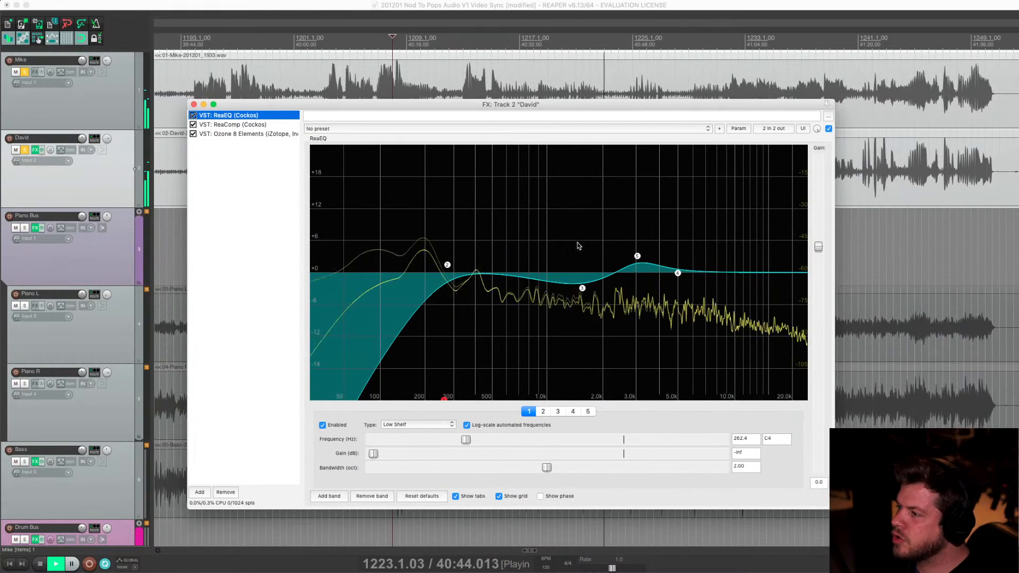
click(223, 126)
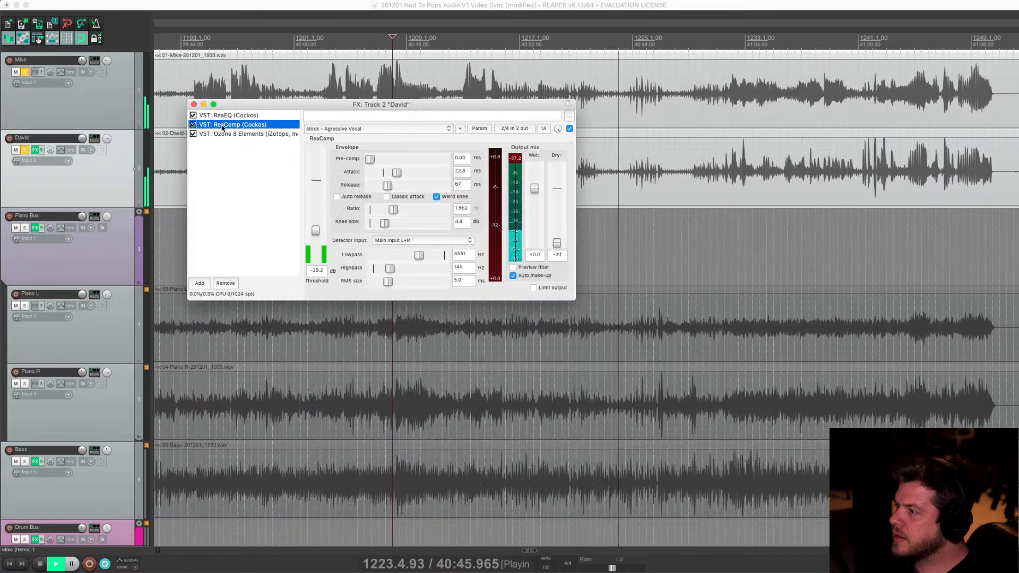
Audition the compressed second track from several points of the timeline, keeping the effects window clear of the first two tracks' waveforms
click(458, 40)
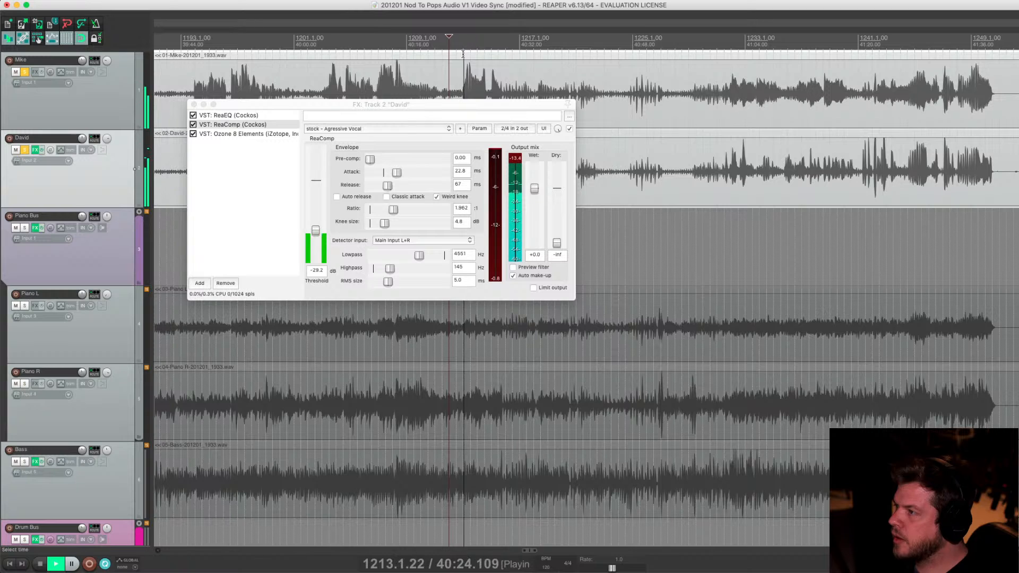
drag(432, 105, 441, 235)
click(400, 41)
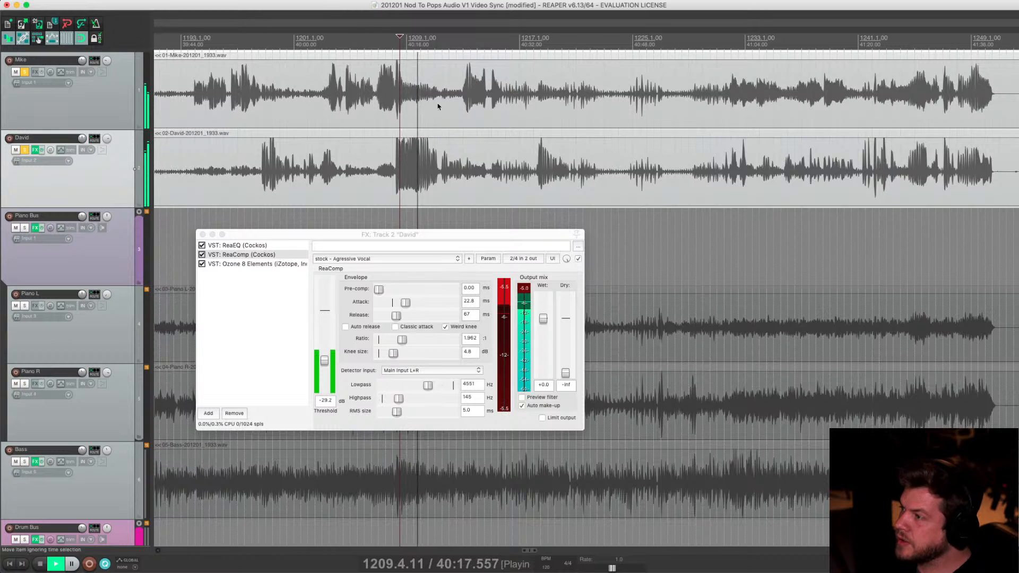
scroll(694, 82, down, 10)
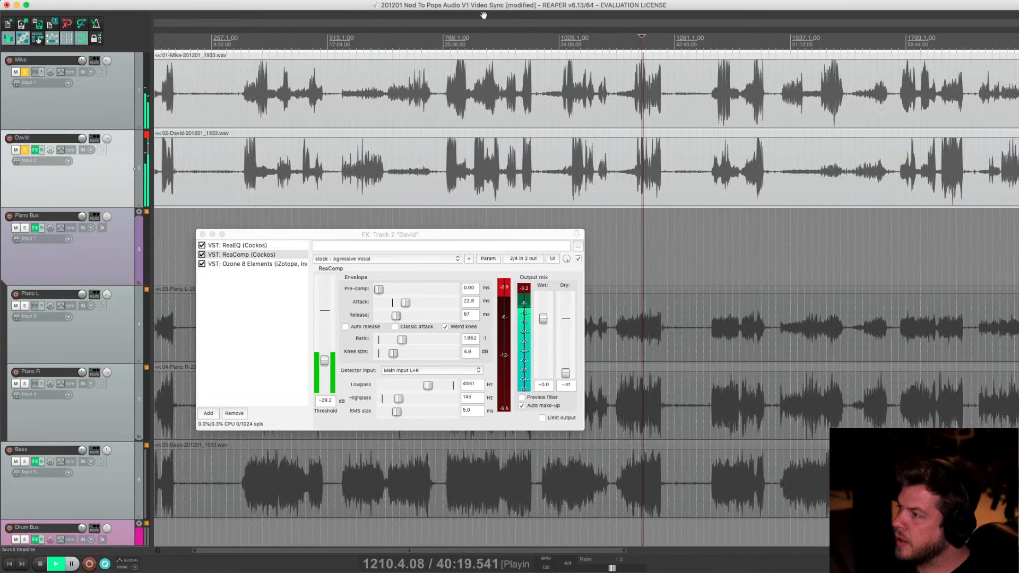
click(478, 39)
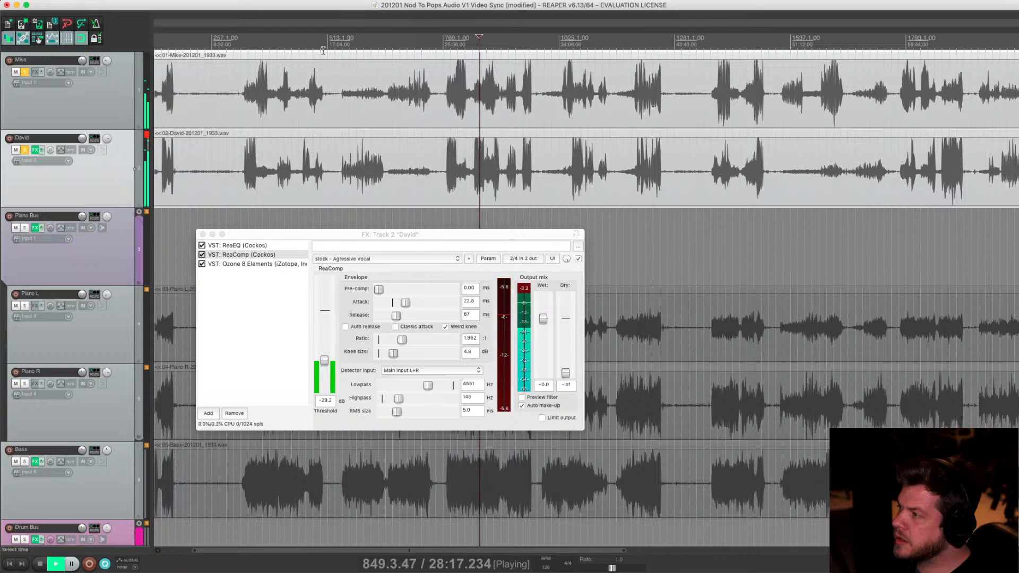
click(250, 43)
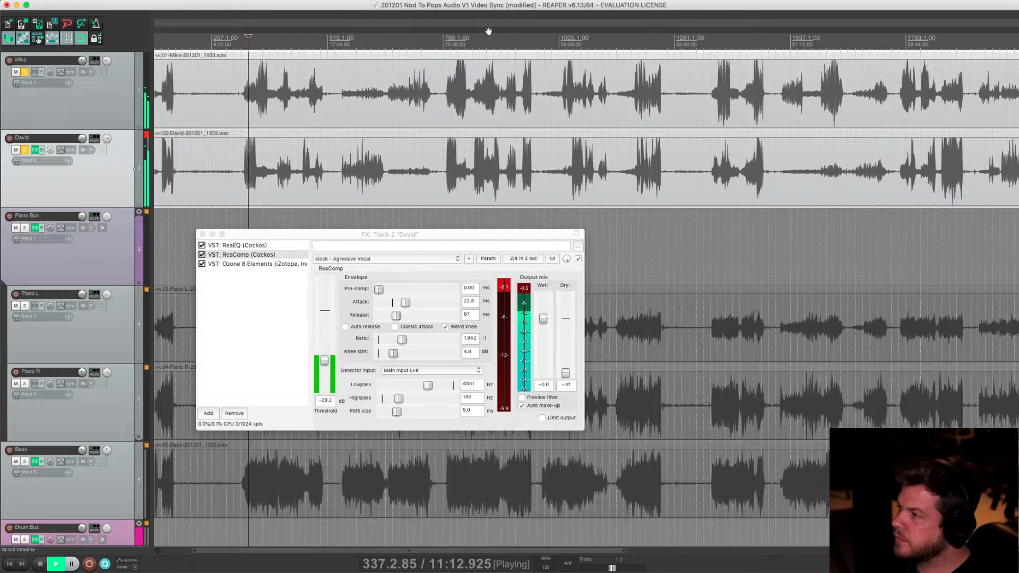
click(442, 44)
Examine the waveforms of the first two tracks over the whole length of the recording
scroll(660, 64, up, 3)
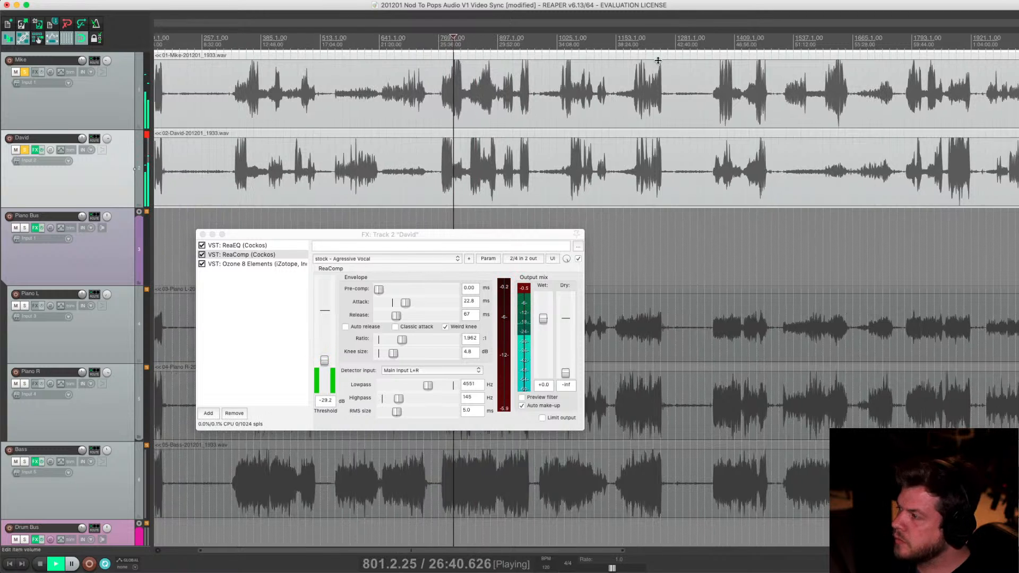
scroll(659, 64, down, 3)
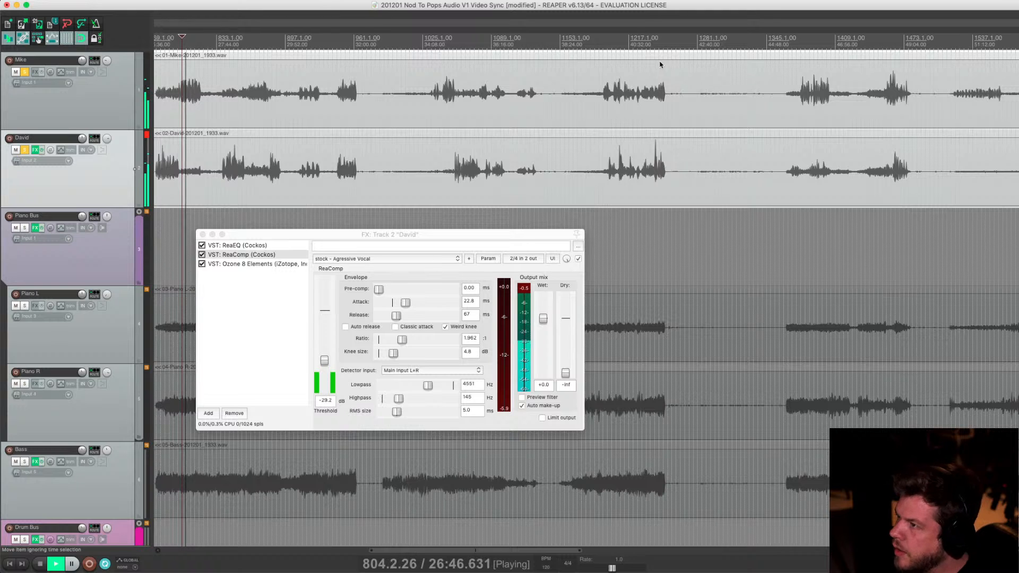
scroll(646, 151, down, 6)
scroll(209, 105, up, 1)
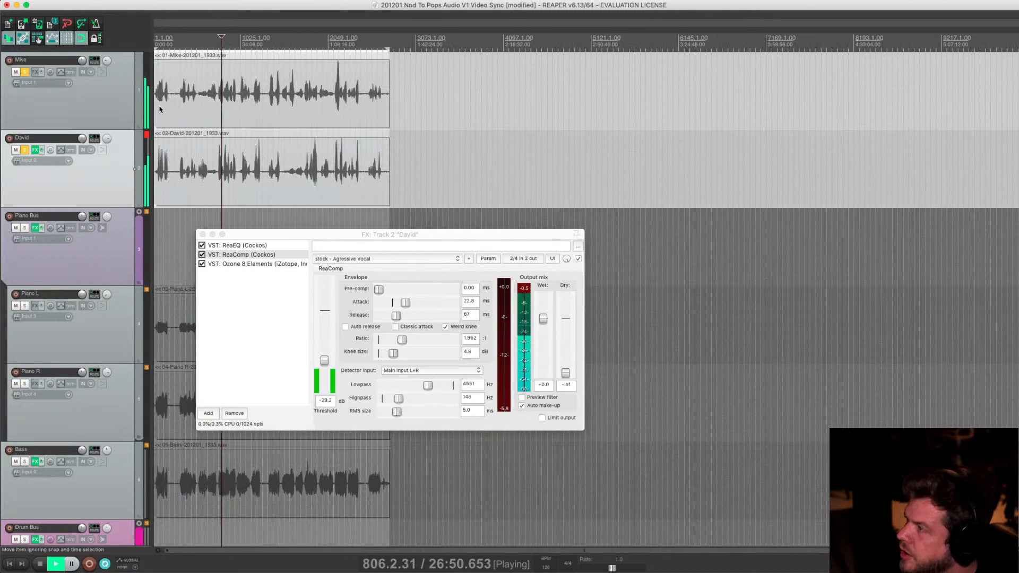
scroll(212, 113, up, 1)
scroll(176, 109, up, 5)
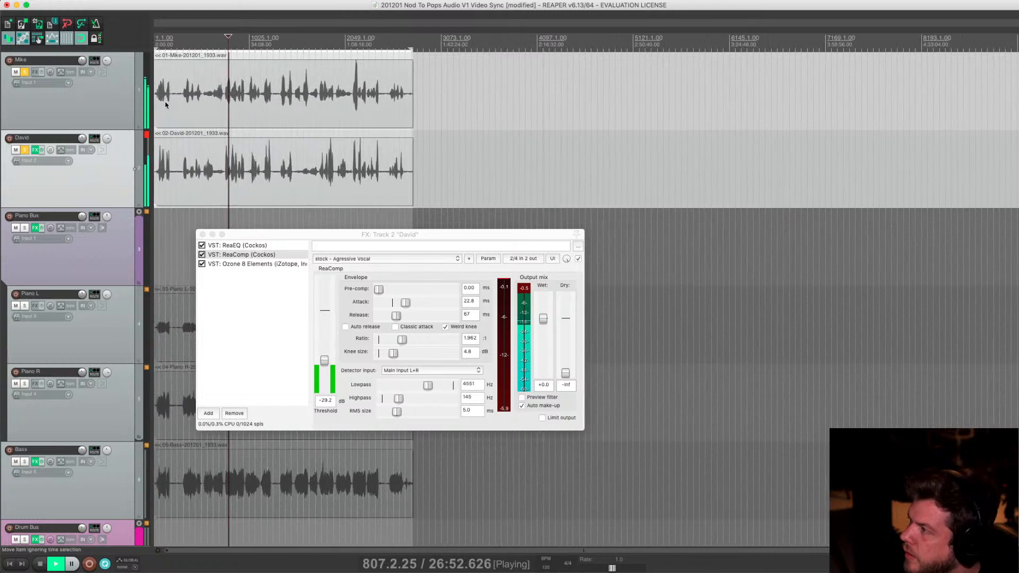
scroll(172, 105, right, 3)
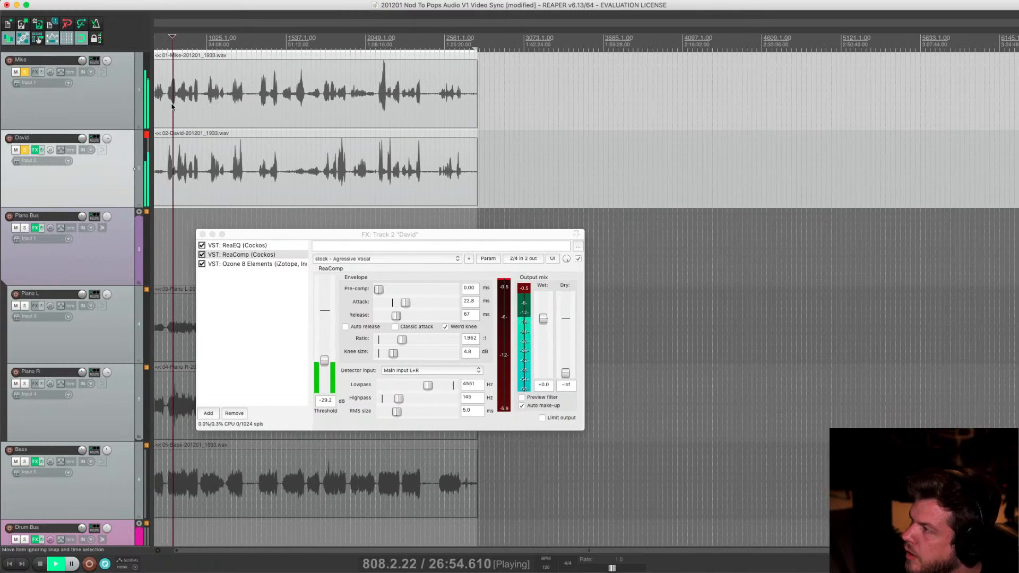
scroll(172, 109, down, 1)
scroll(257, 123, left, 3)
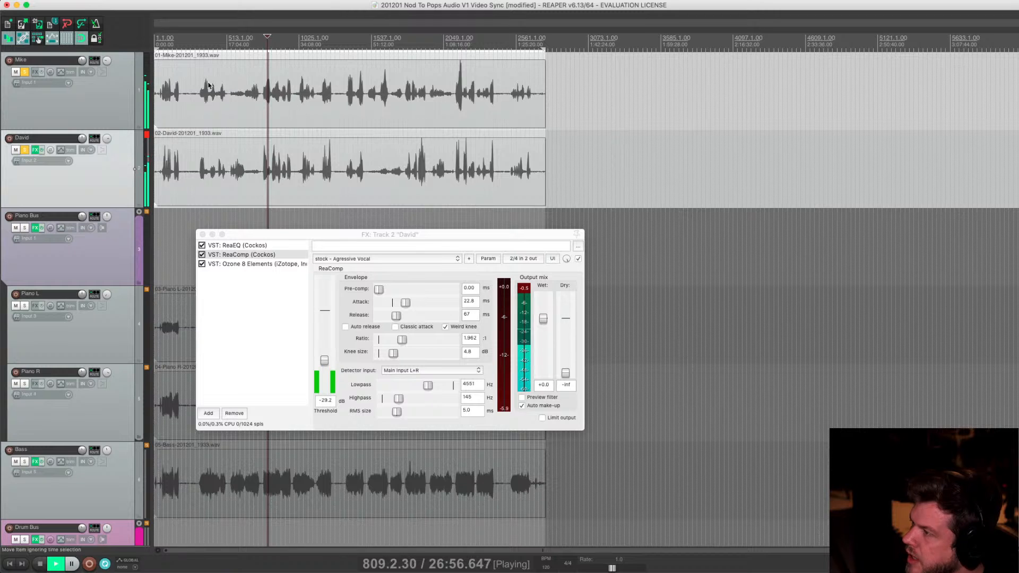
scroll(180, 88, up, 6)
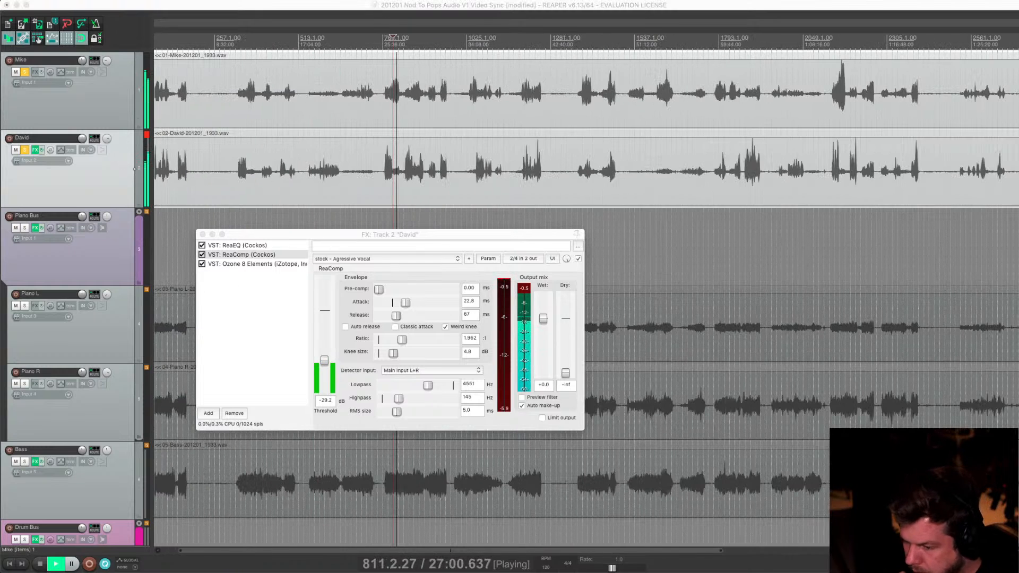
Look through the Media, Peaks/Waveforms and Fades/Crossfades preferences and leave them without saving anything
drag(1018, 572, 425, 236)
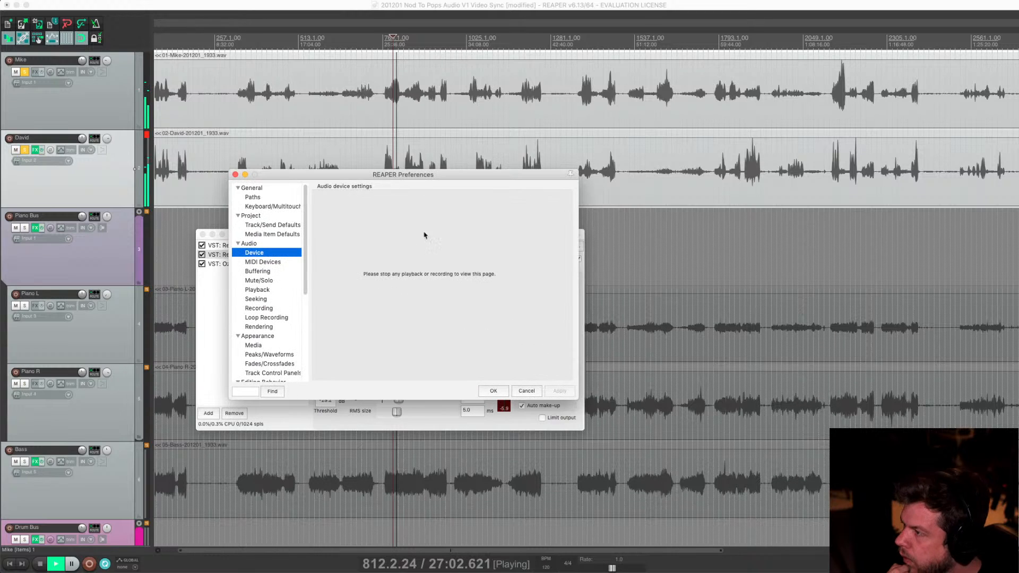
scroll(257, 342, down, 1)
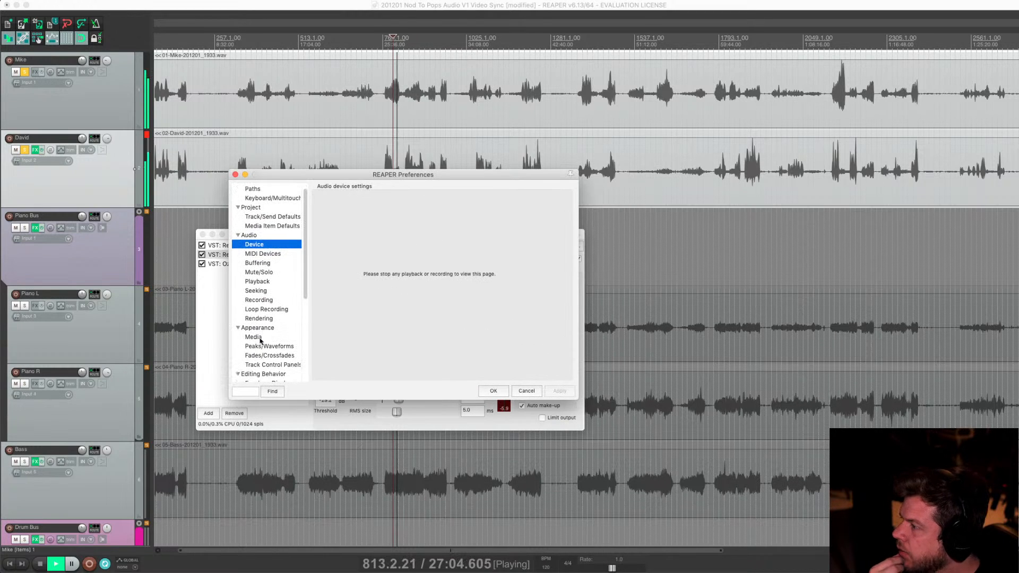
click(260, 340)
click(263, 348)
click(266, 356)
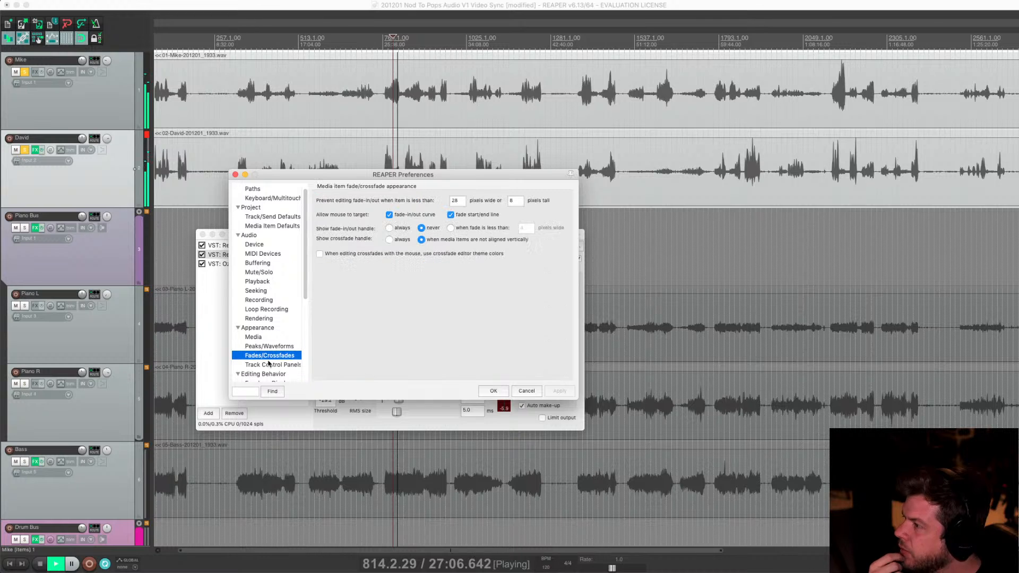
click(528, 393)
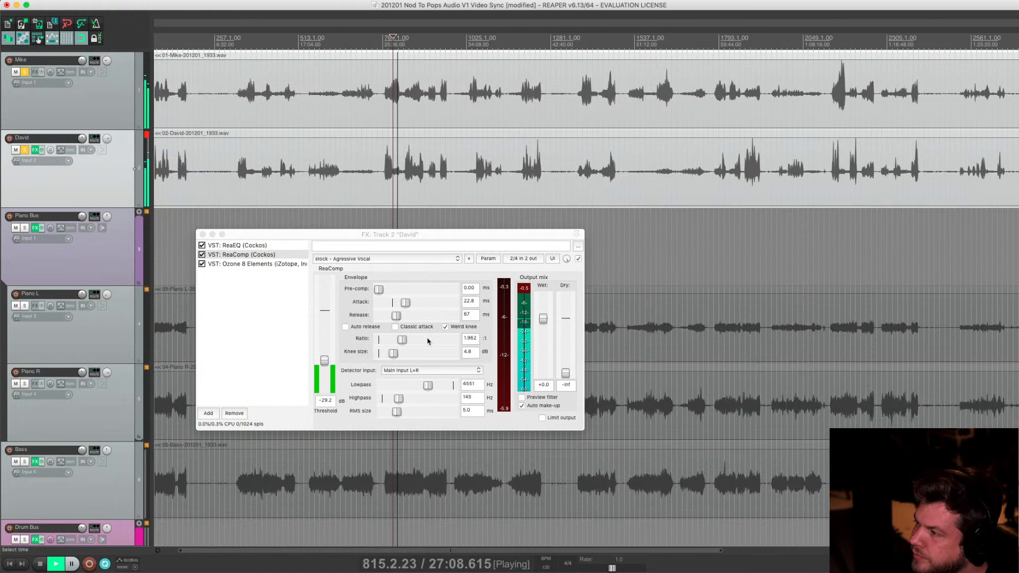
Move the effects window aside and increase the display height of the waveform peaks in the arrangement
scroll(278, 86, down, 2)
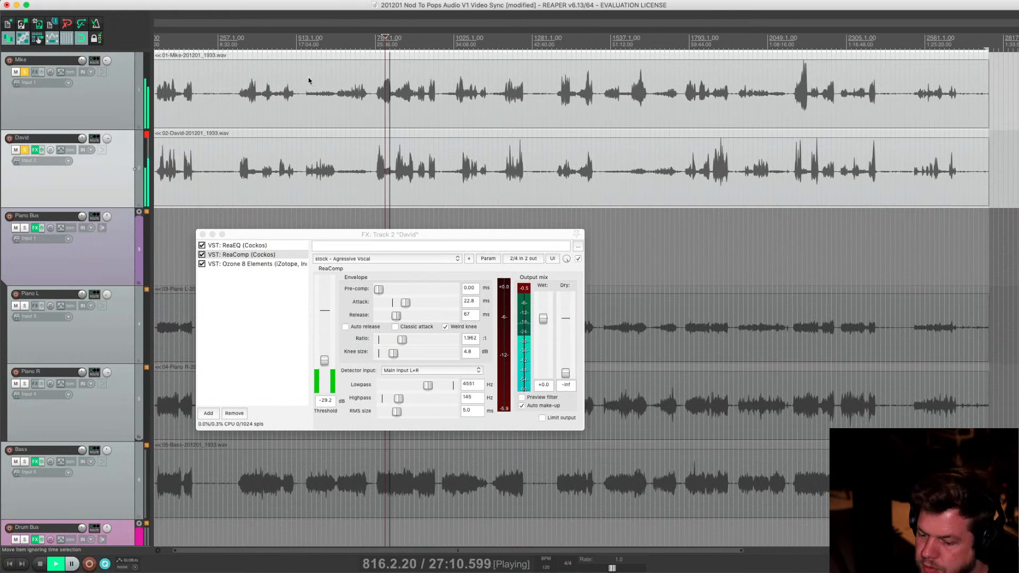
scroll(246, 111, up, 2)
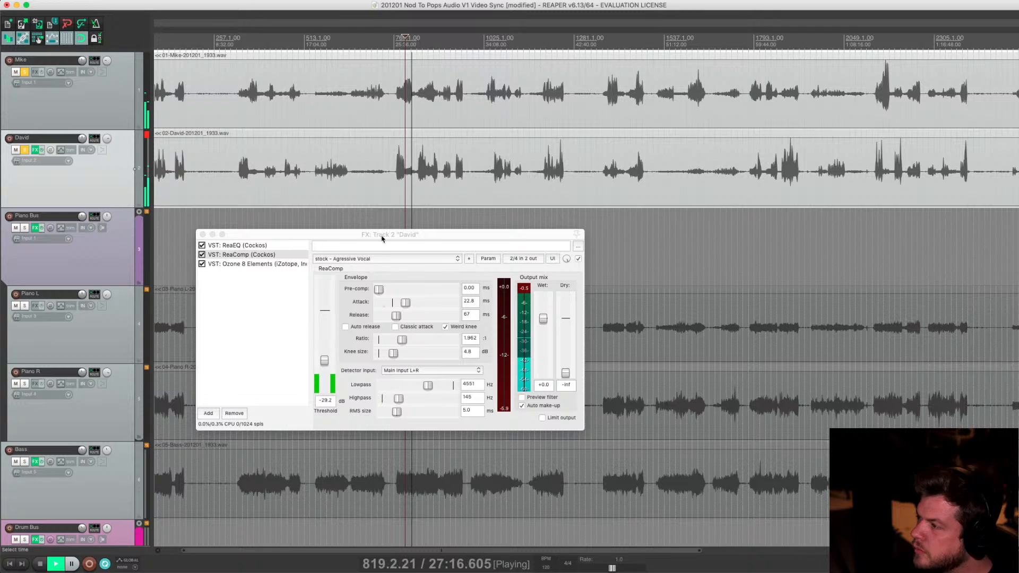
drag(382, 238, 332, 143)
scroll(704, 26, down, 3)
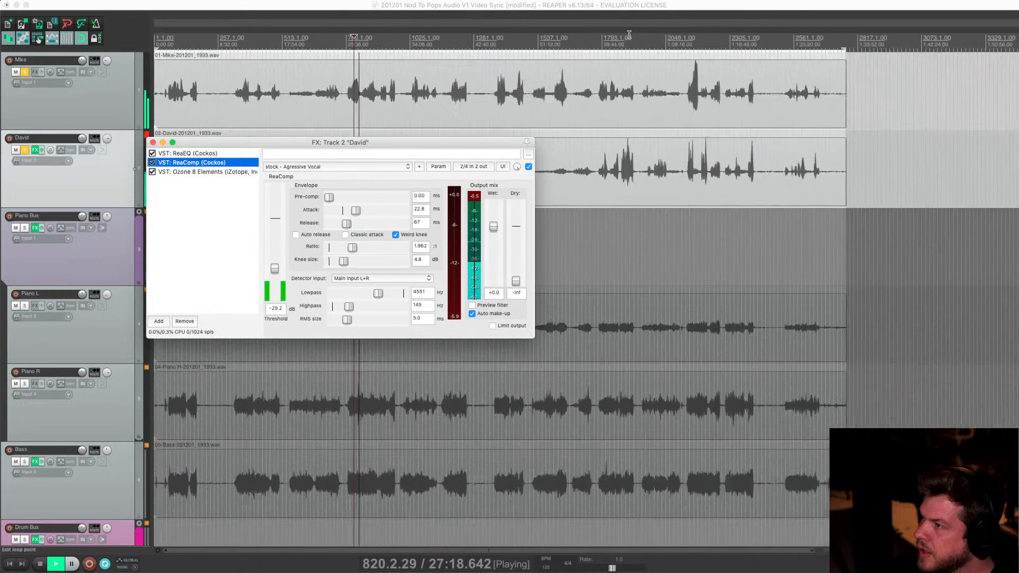
drag(408, 147, 518, 197)
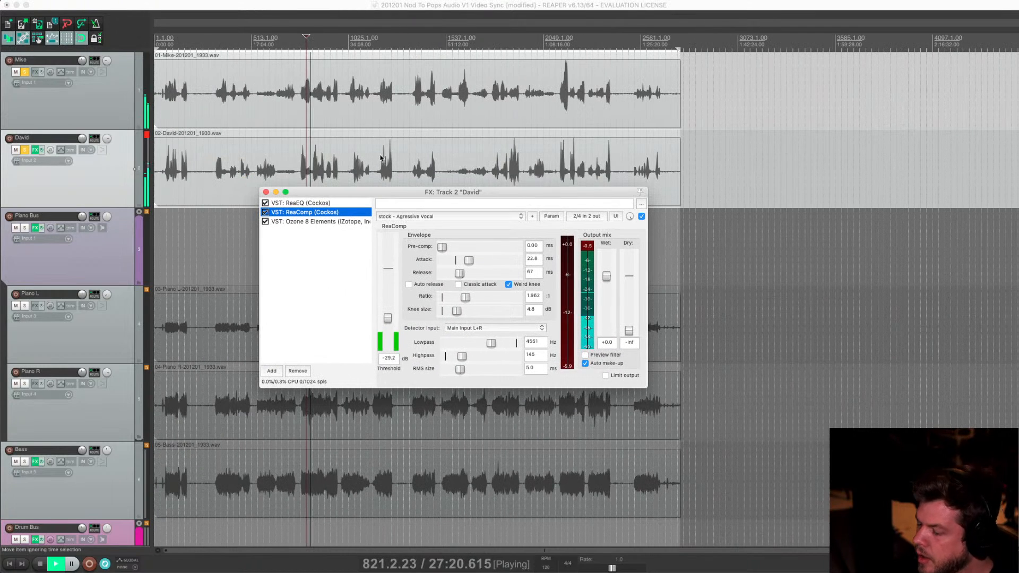
key(shift+Up)
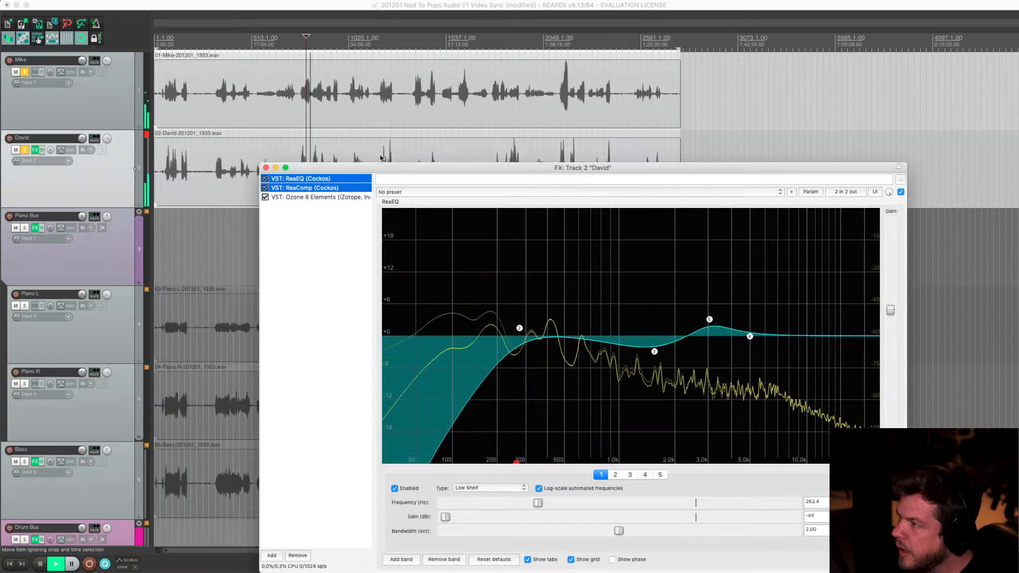
click(390, 13)
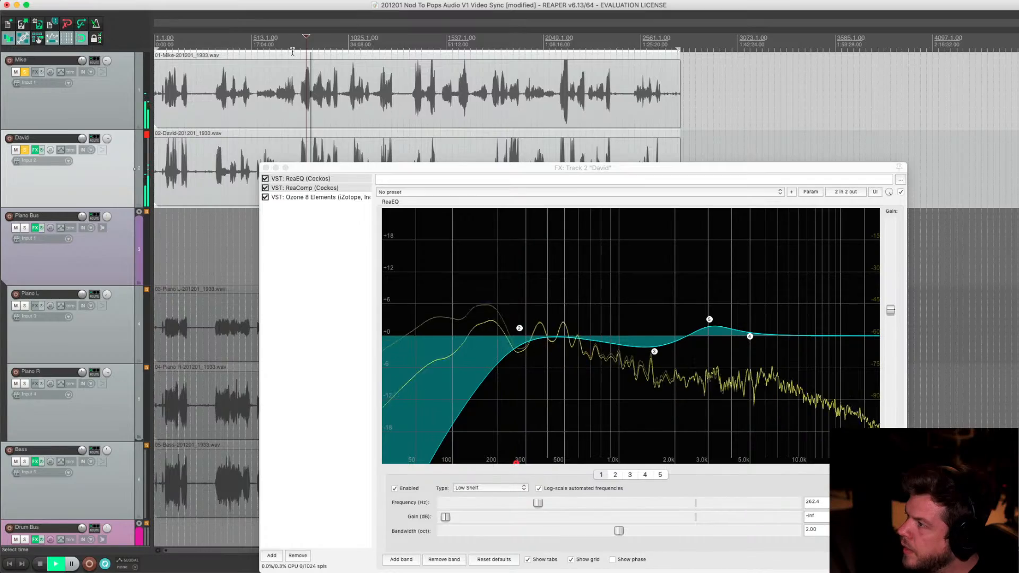
Shrink the second track's effects window and place it below that track so both horn waveforms stay uncovered
scroll(293, 51, up, 5)
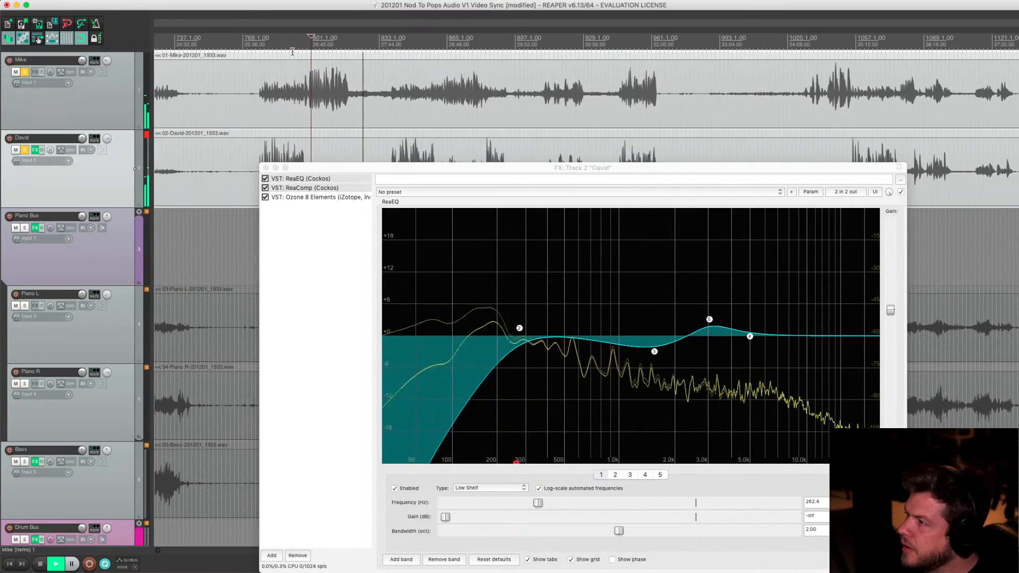
scroll(343, 95, up, 2)
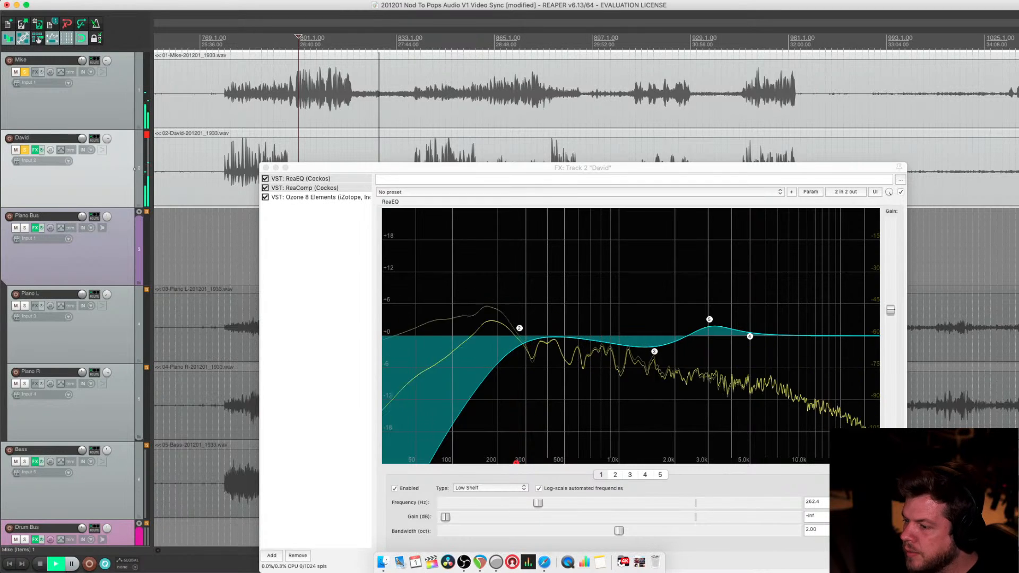
drag(905, 571, 916, 463)
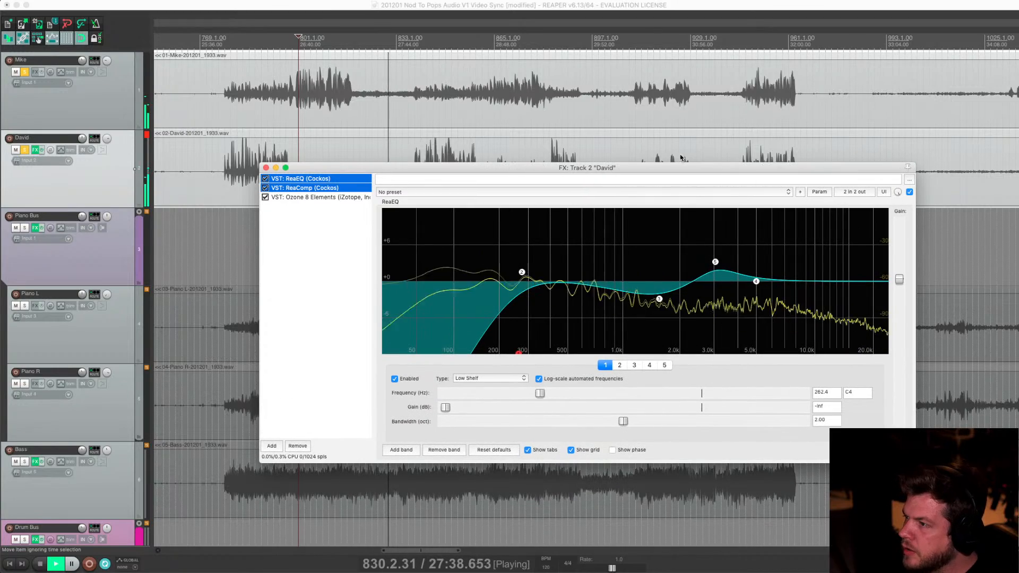
drag(685, 167, 471, 232)
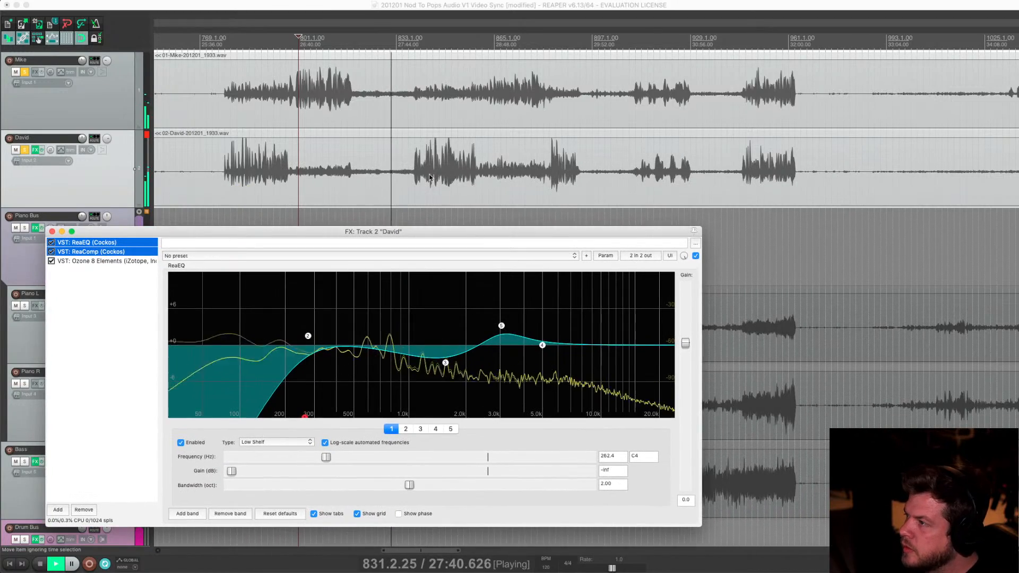
scroll(430, 177, up, 2)
Play from the second track's next loud passage and review the ReaComp and Ozone 8 Elements settings in its effects chain
click(486, 37)
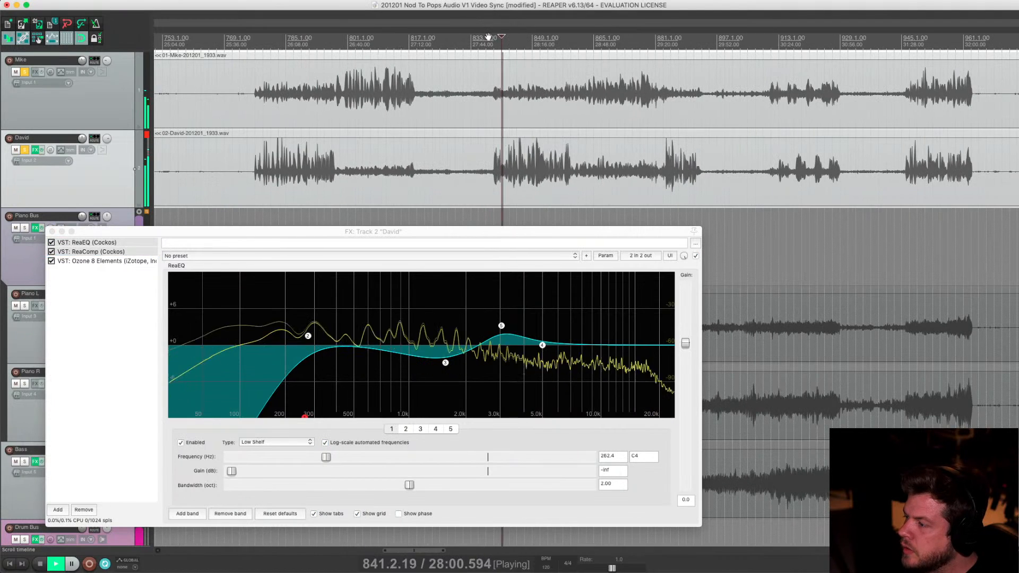
click(110, 278)
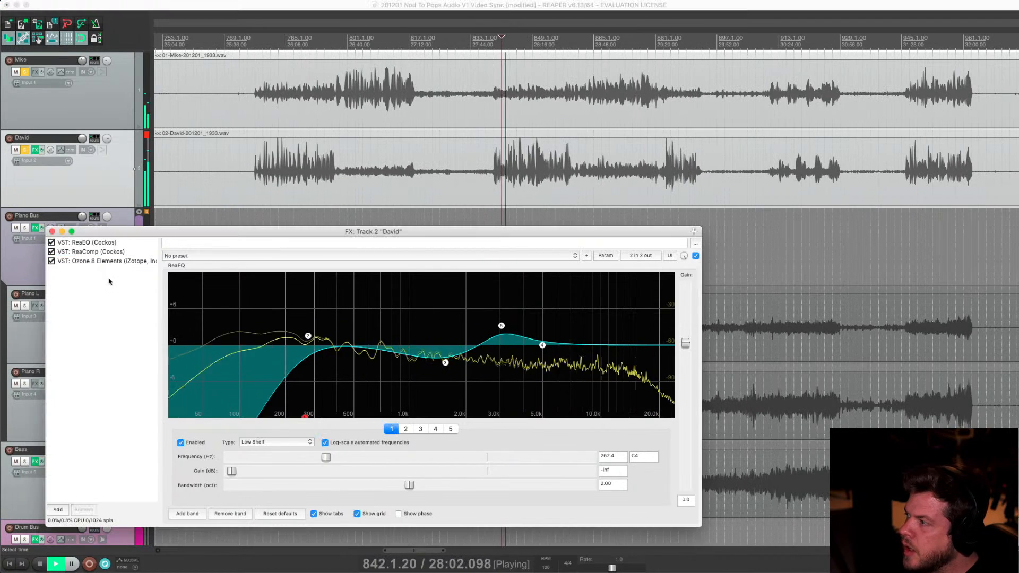
click(100, 252)
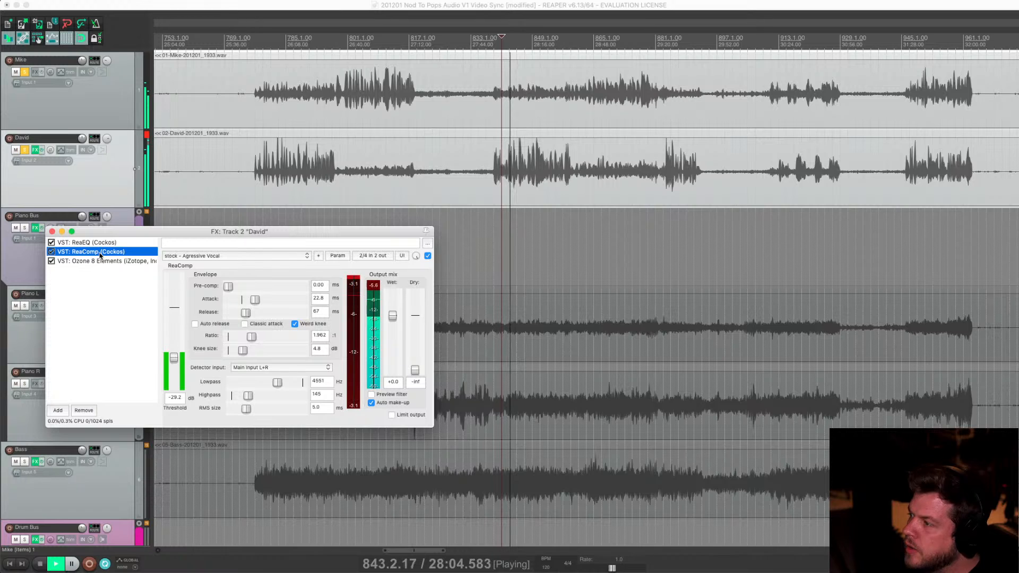
click(99, 261)
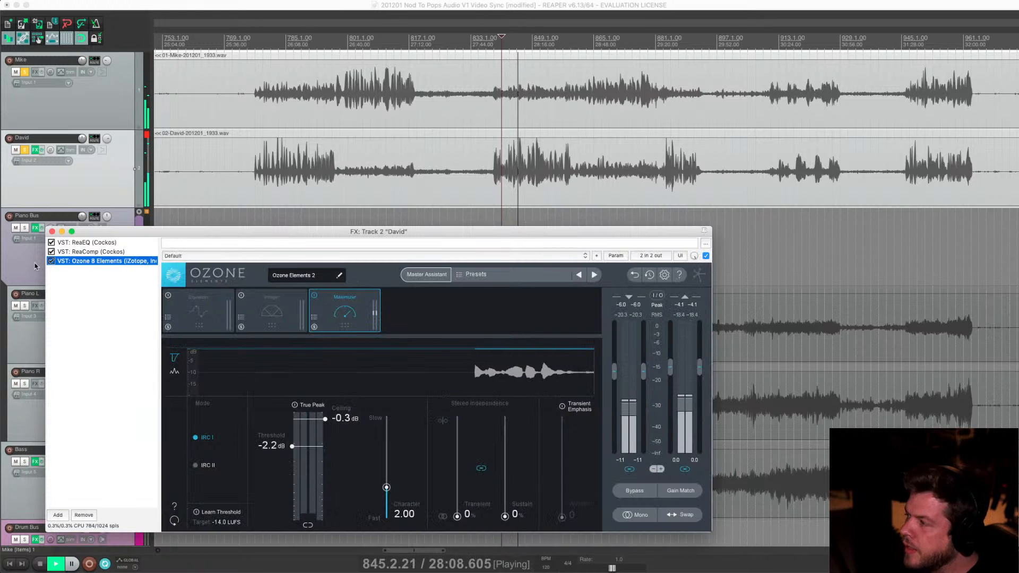
Check the Equalizer, Imager and Maximizer modules of Ozone 8 Elements, compare the second horn track with the plug-in bypassed, and close its effects window
click(192, 313)
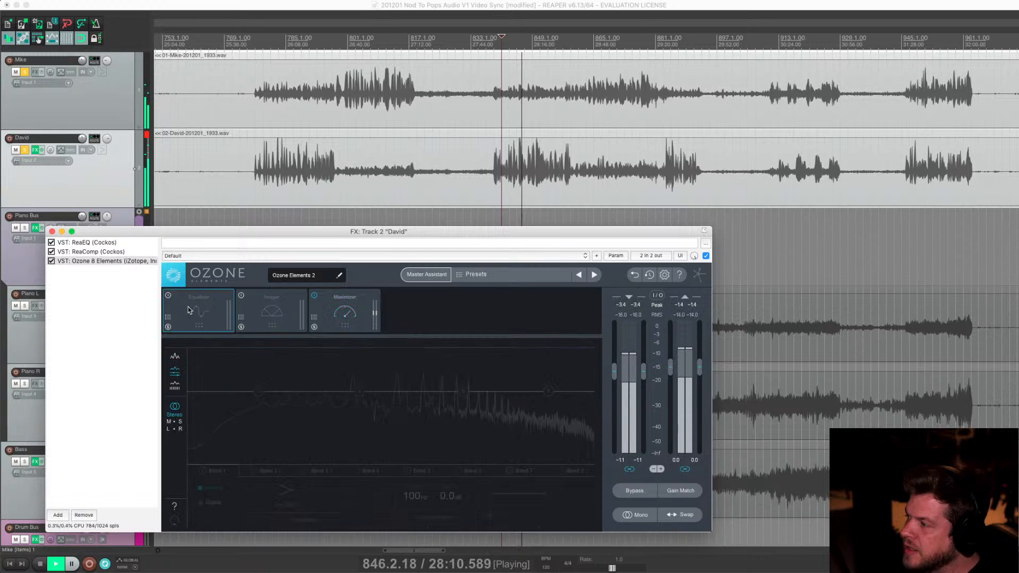
click(288, 316)
click(346, 314)
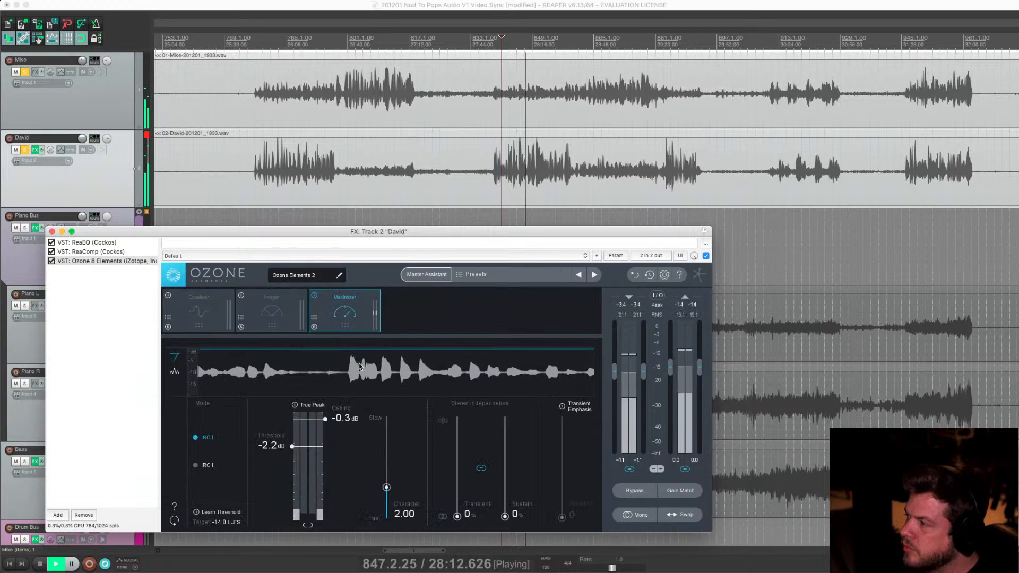
click(50, 261)
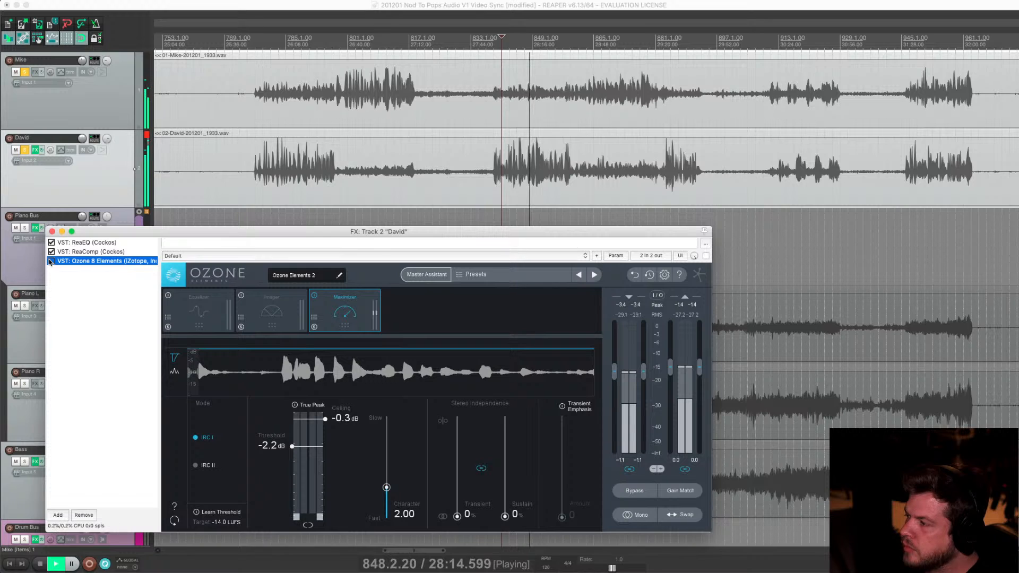
click(51, 261)
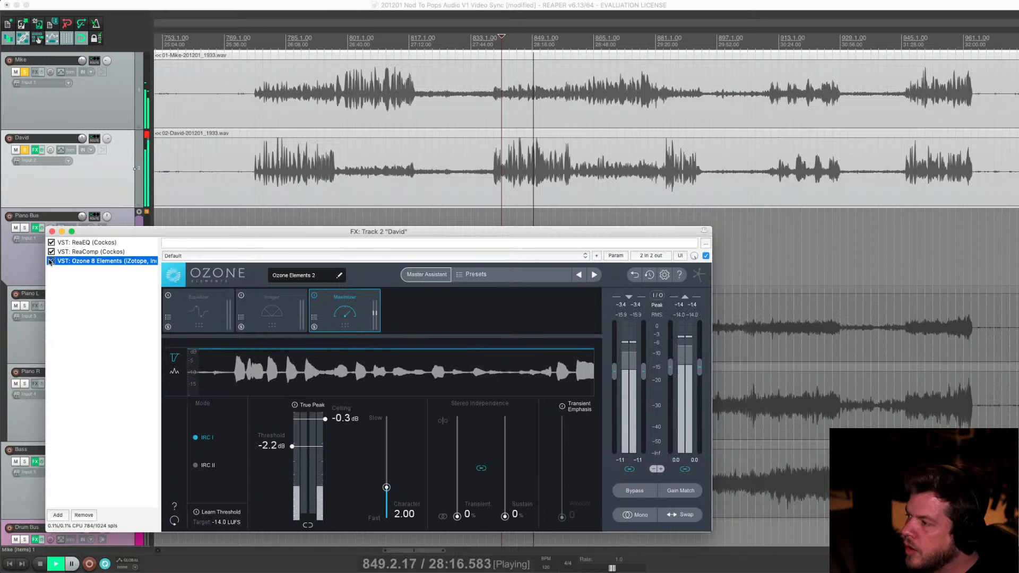
click(52, 231)
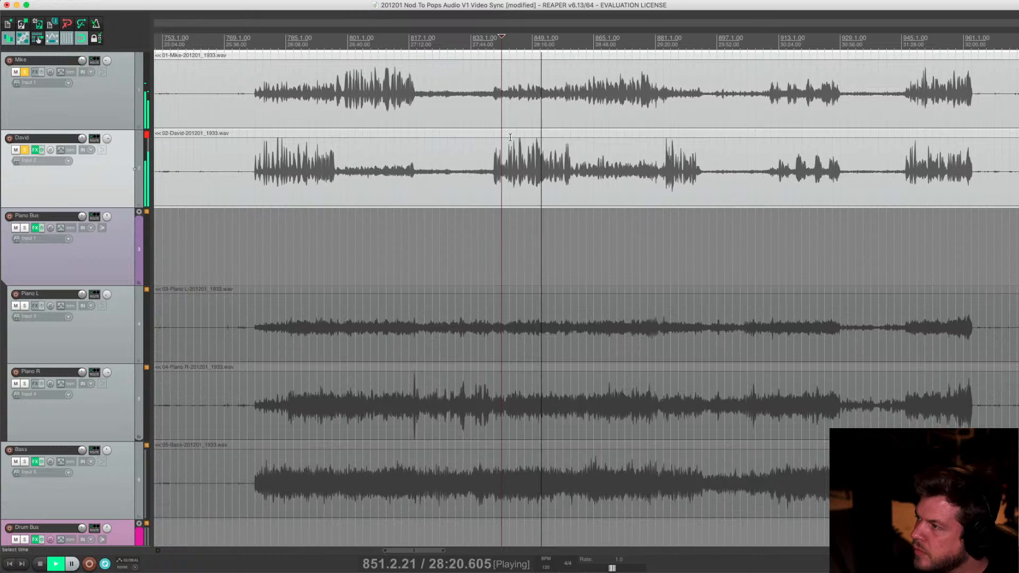
Adjust the first horn track's pan and volume while playing the horn passages around bars 869, 801 and 789
click(612, 39)
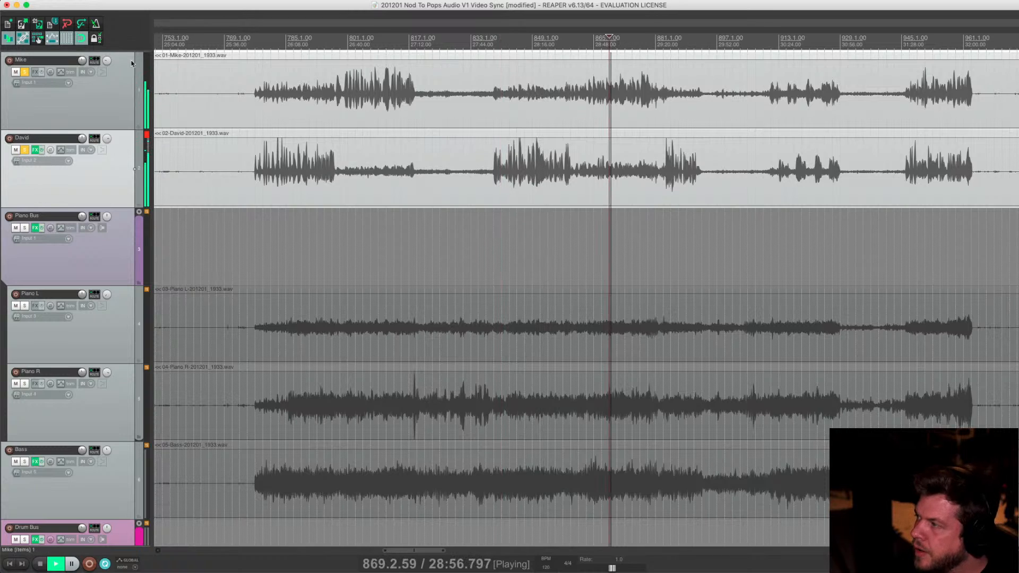
drag(106, 61, 107, 66)
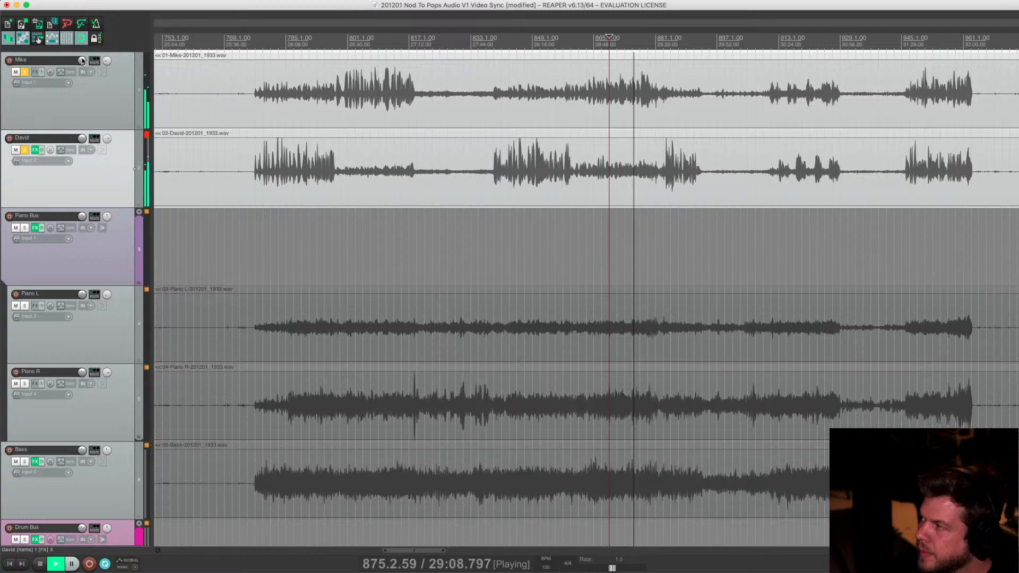
drag(82, 61, 82, 61)
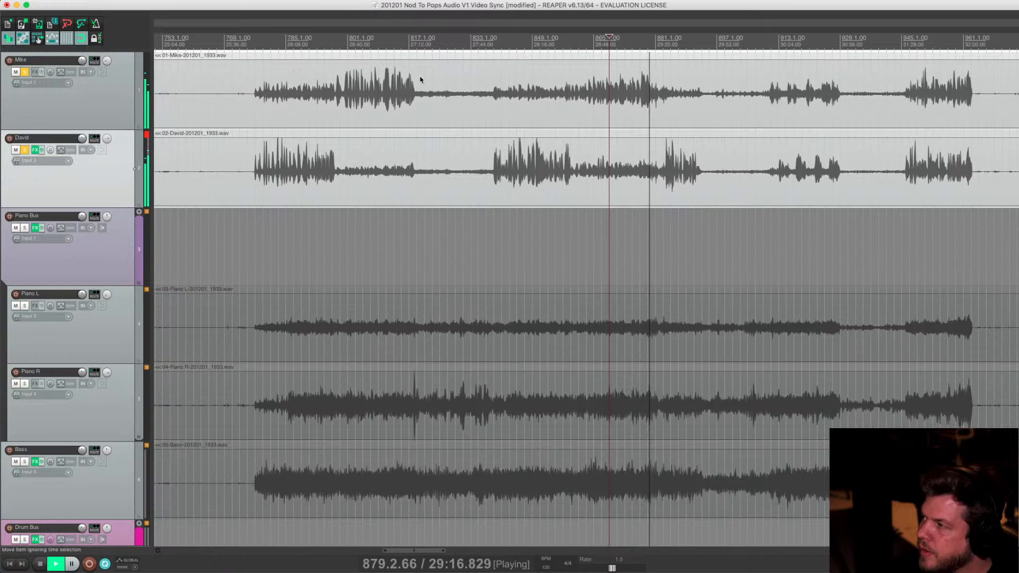
click(347, 38)
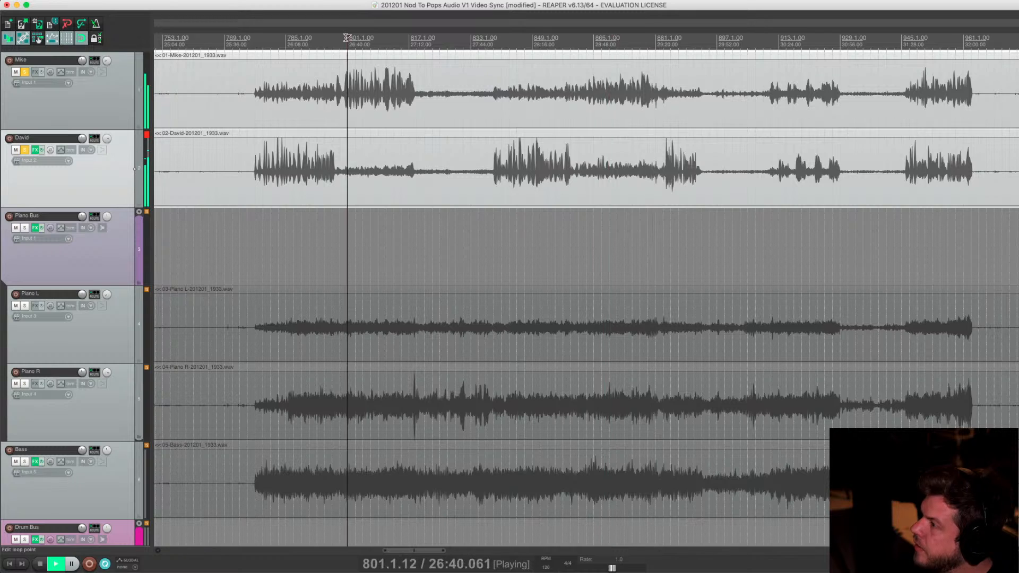
click(301, 39)
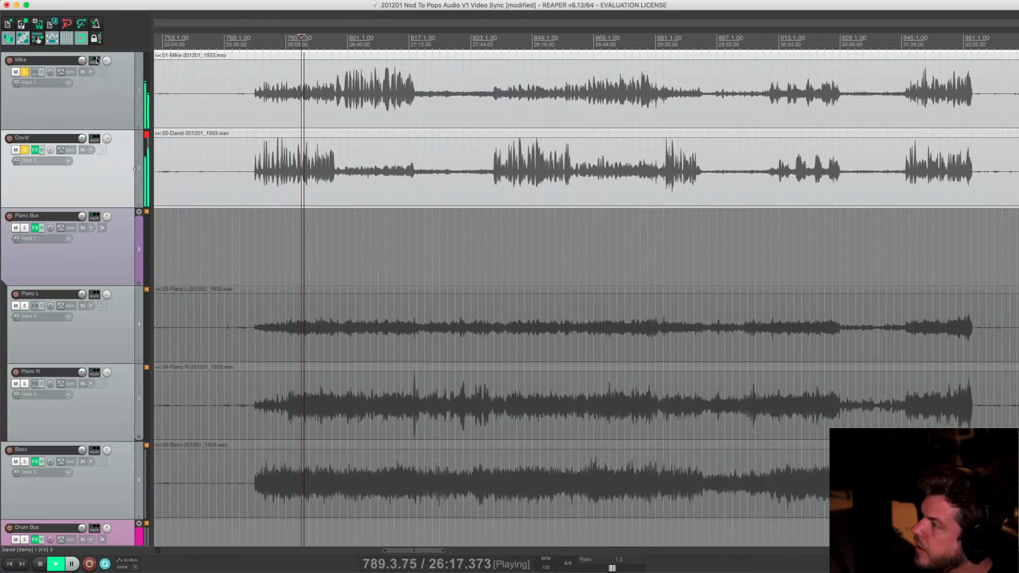
drag(107, 61, 107, 55)
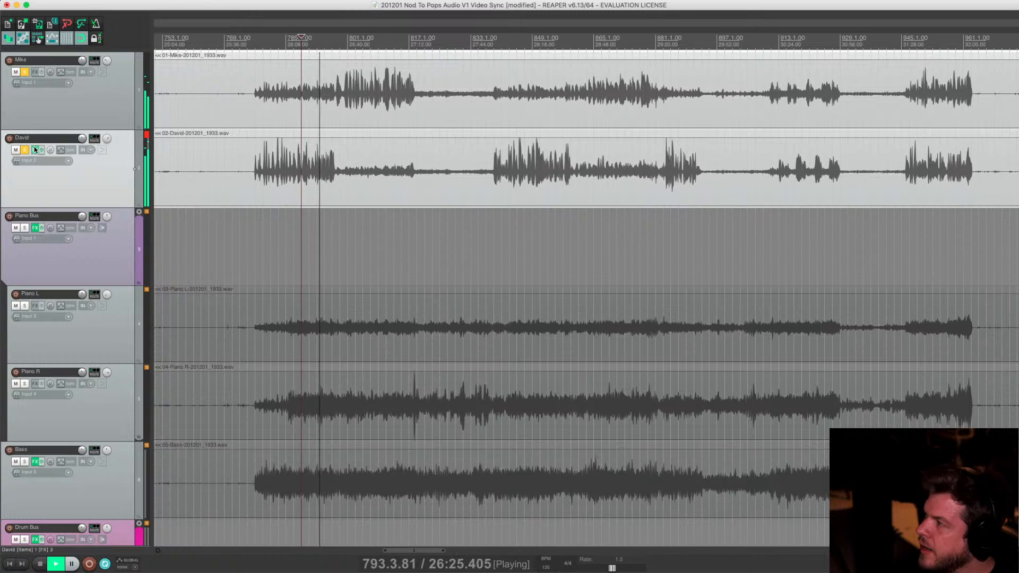
Copy the second horn track's effects chain to the first and show its ReaEQ in a window placed below both horn waveforms
mouse_move(37, 154)
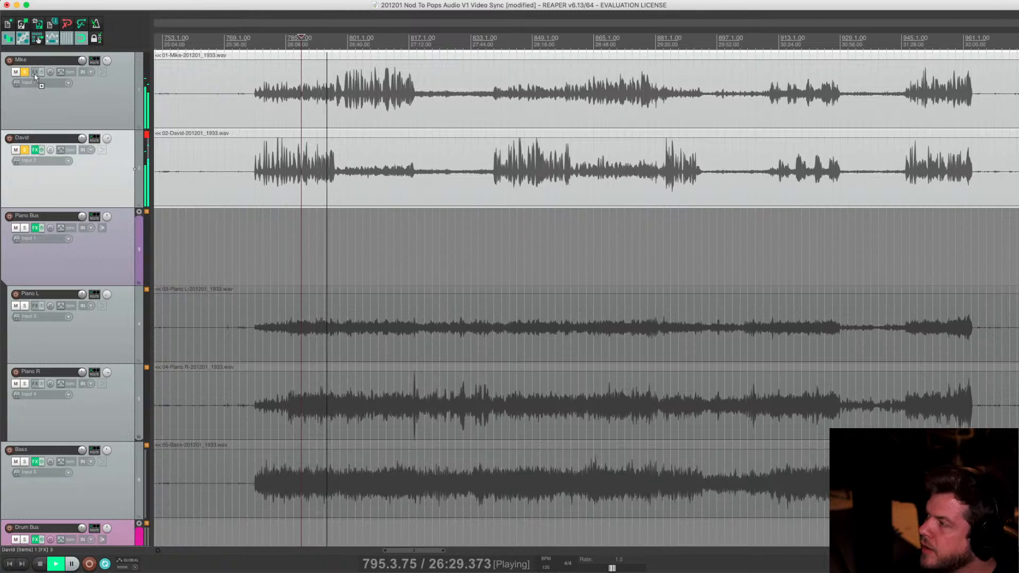
drag(103, 45, 96, 58)
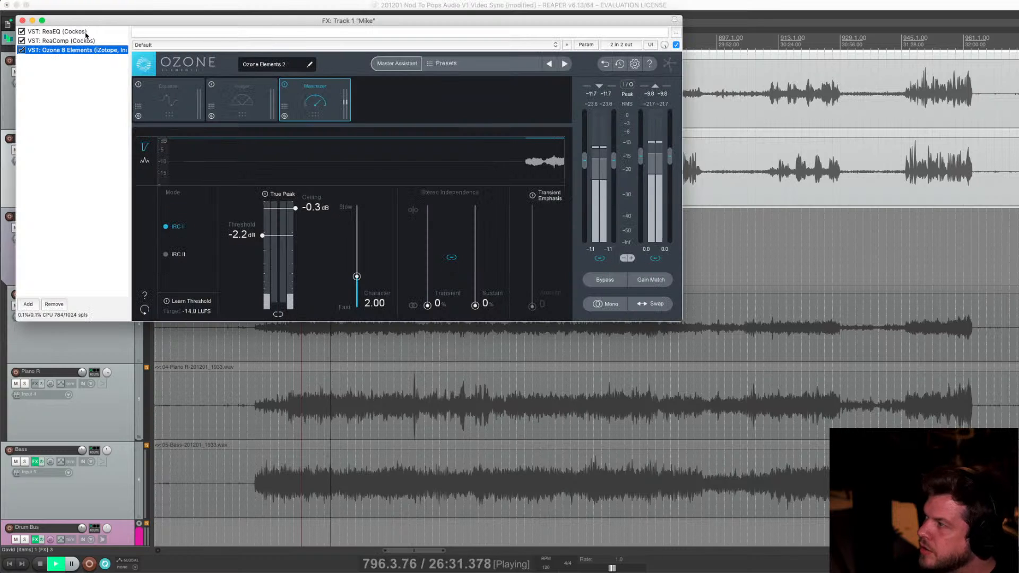
drag(58, 23, 244, 191)
click(103, 54)
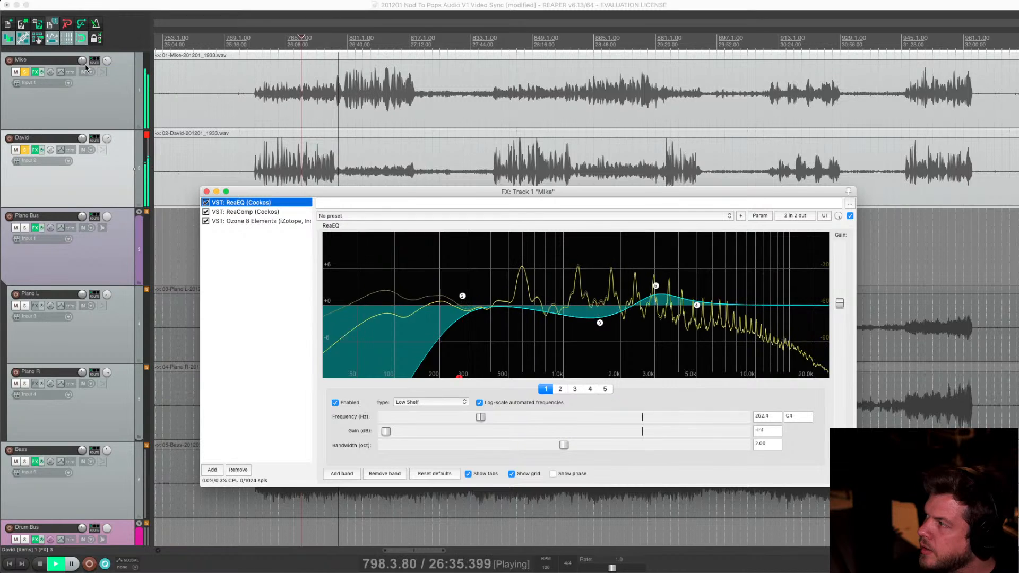
Readjust the first horn track's volume and reduce its ReaComp ratio to 1.297:1
drag(83, 62, 83, 59)
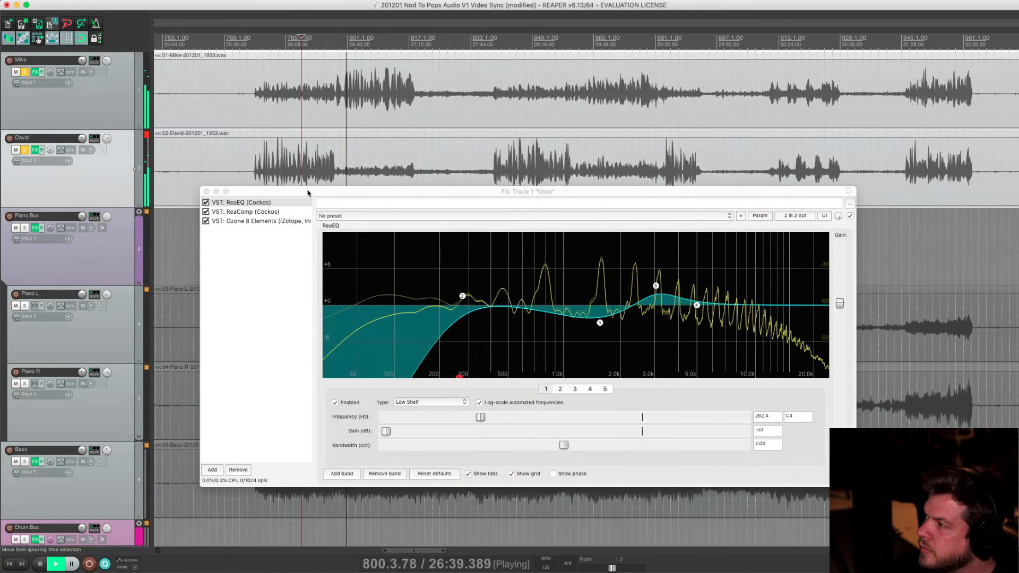
drag(312, 191, 249, 150)
click(237, 171)
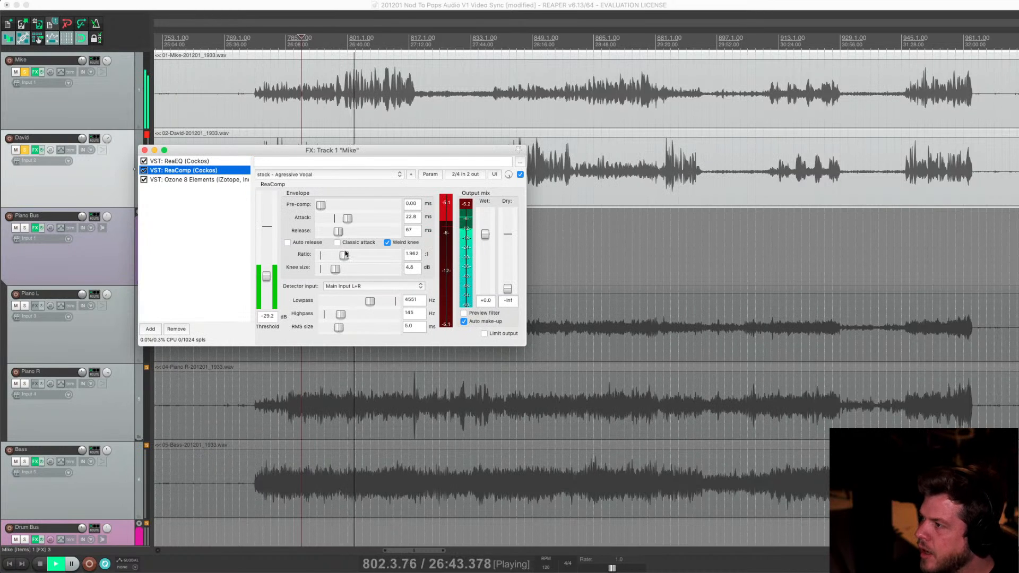
drag(345, 254, 343, 256)
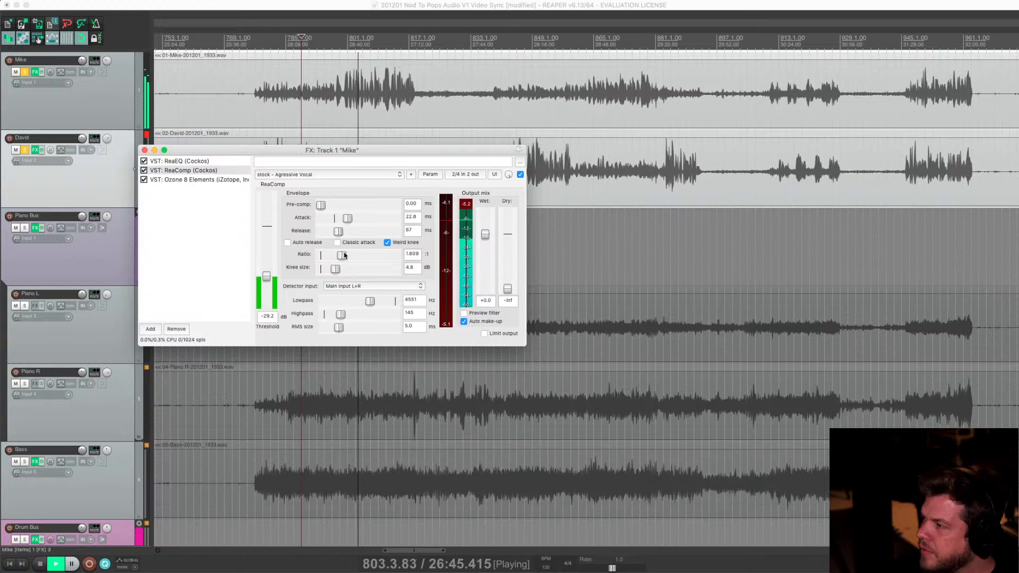
drag(341, 255, 342, 255)
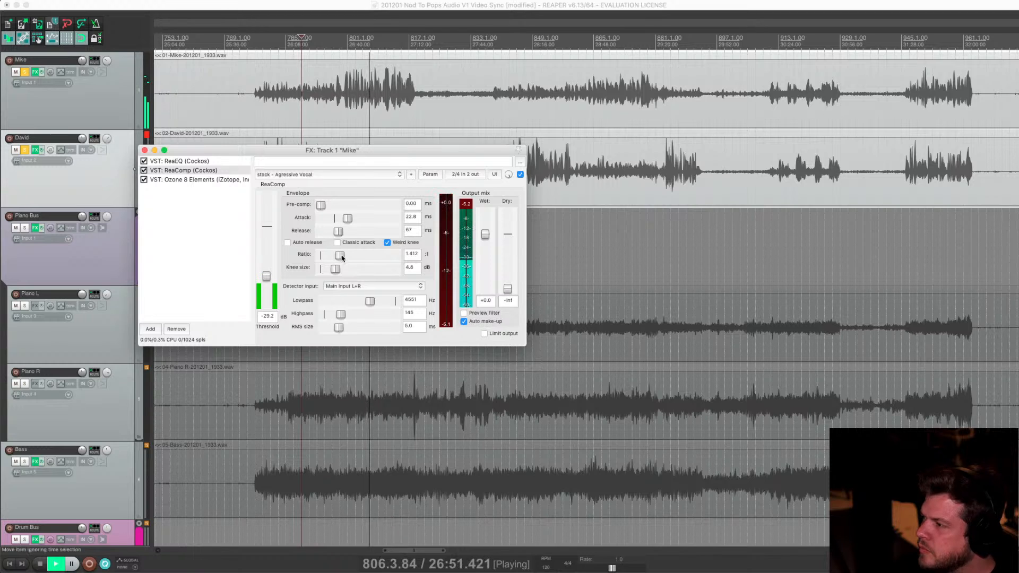
drag(342, 256, 342, 257)
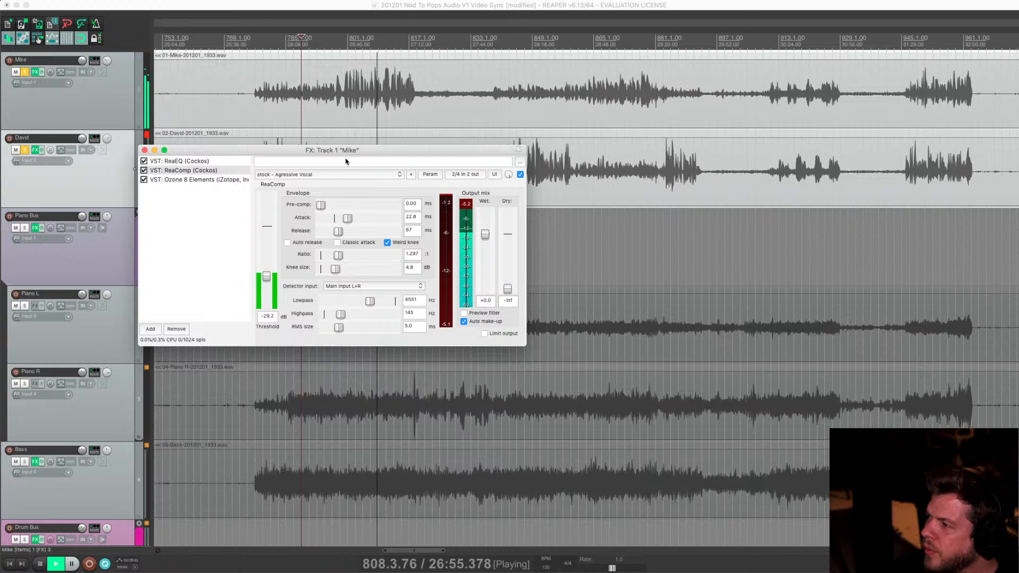
Compare the first horn track with Ozone 8 Elements bypassed and enabled, and close its effects window
click(217, 179)
click(218, 179)
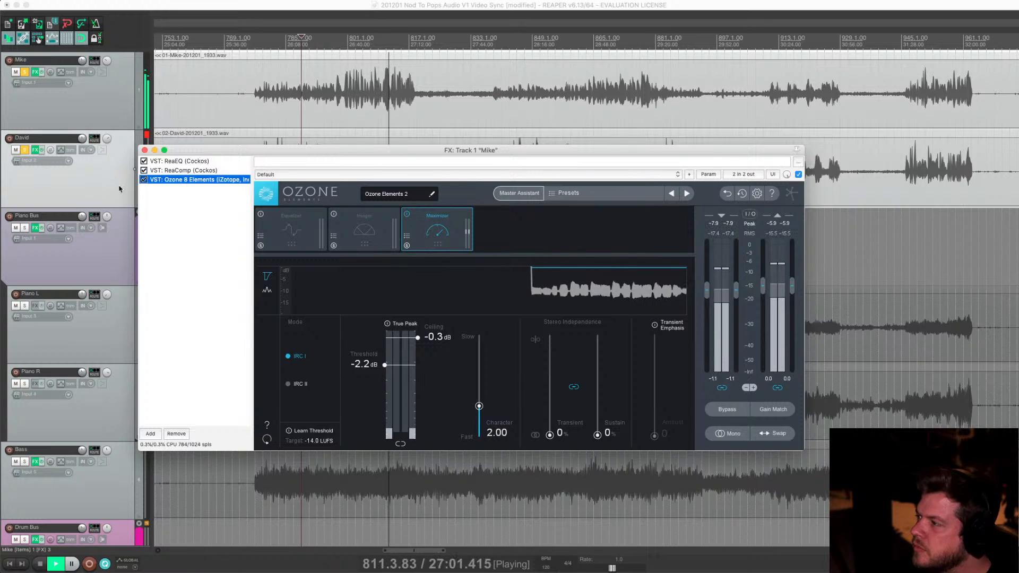
click(143, 180)
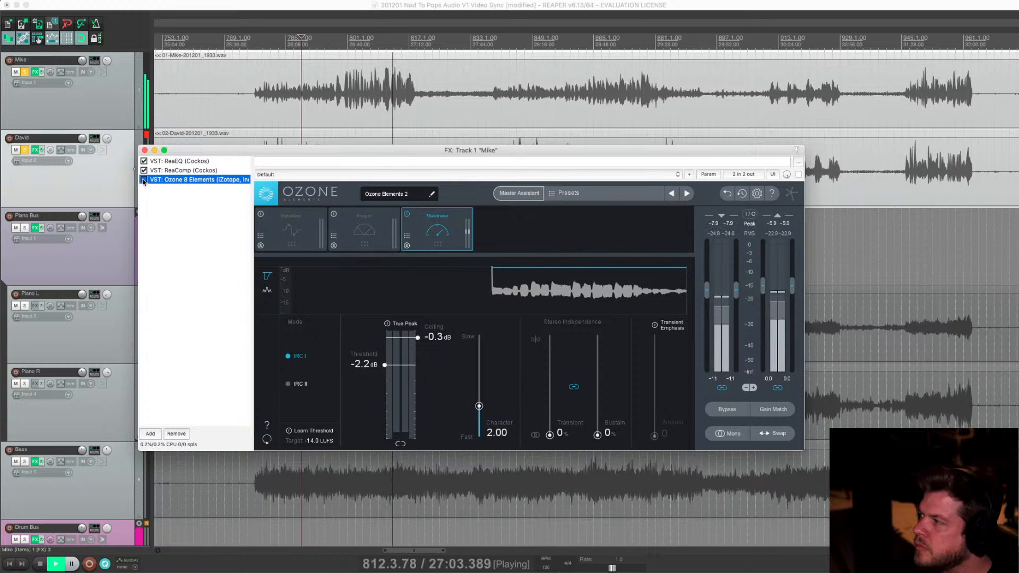
click(143, 180)
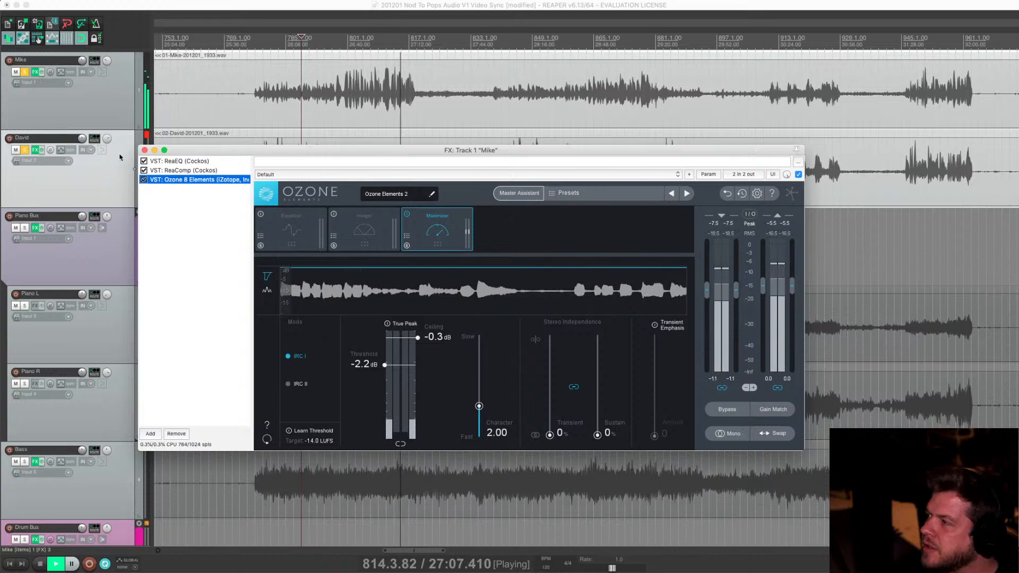
click(144, 150)
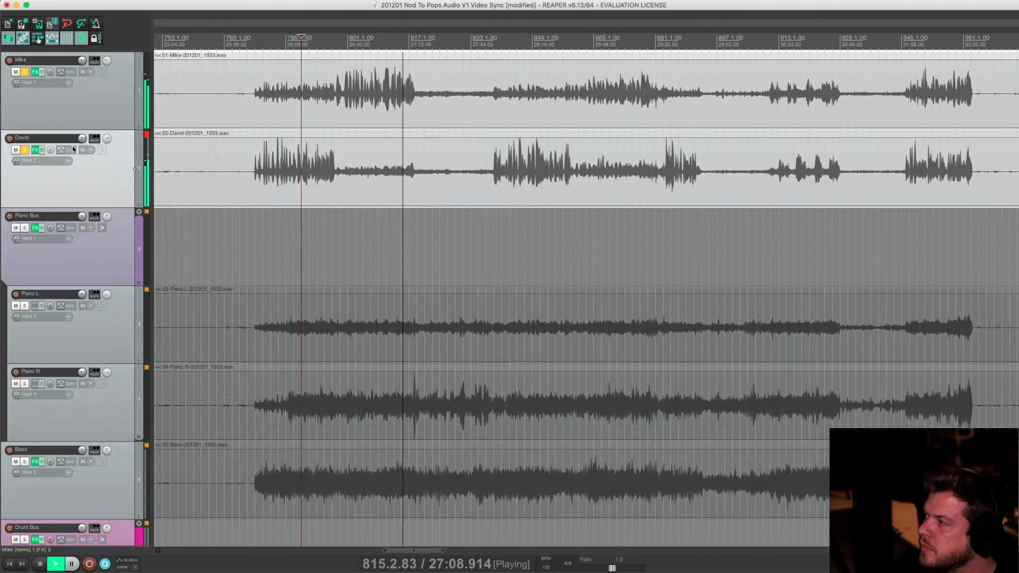
Unsolo both horn tracks and zoom the arrangement out to fit every track and the whole length of the recording
click(25, 150)
click(24, 72)
scroll(411, 213, down, 3)
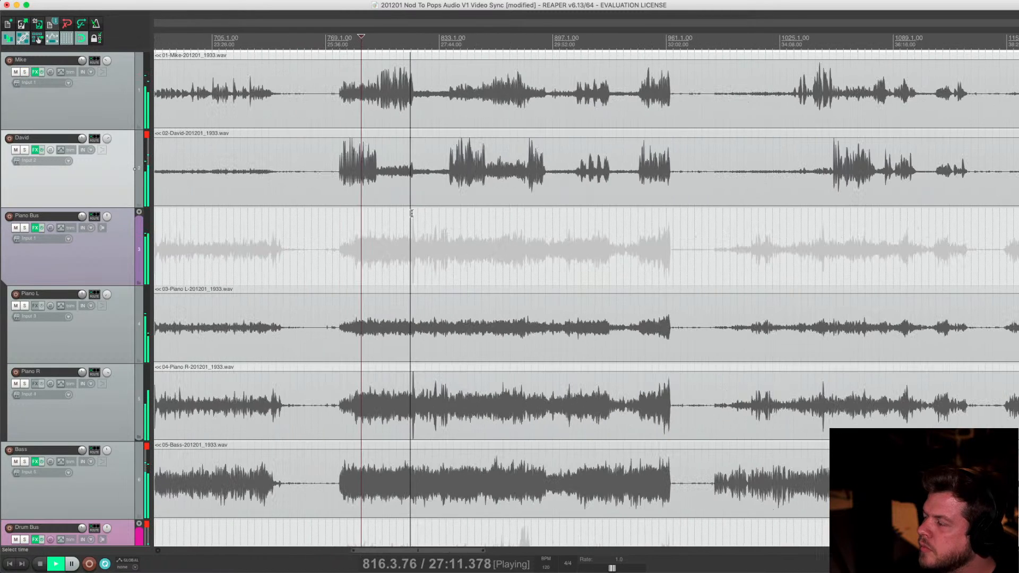
scroll(114, 347, down, 1)
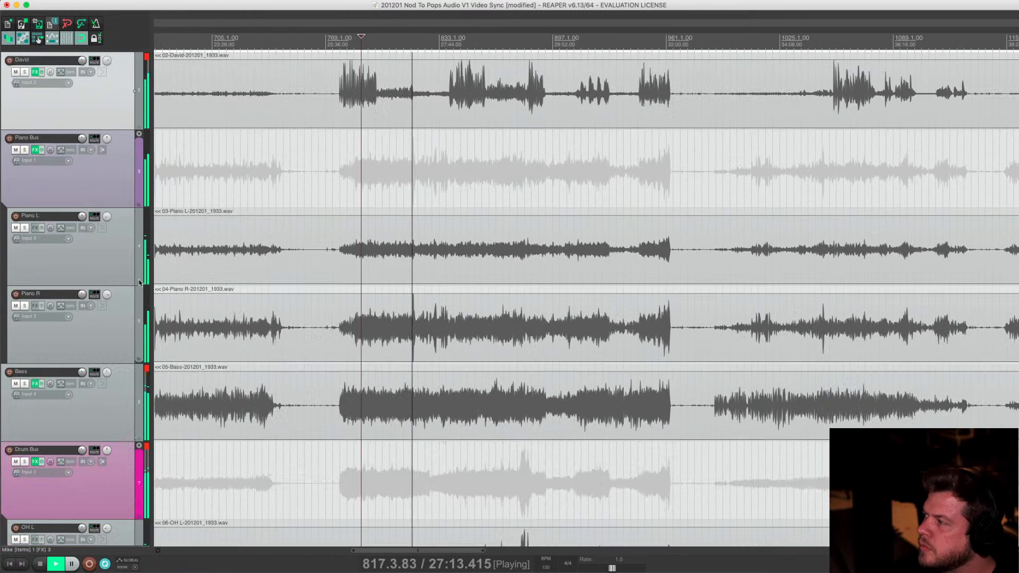
scroll(126, 325, down, 1)
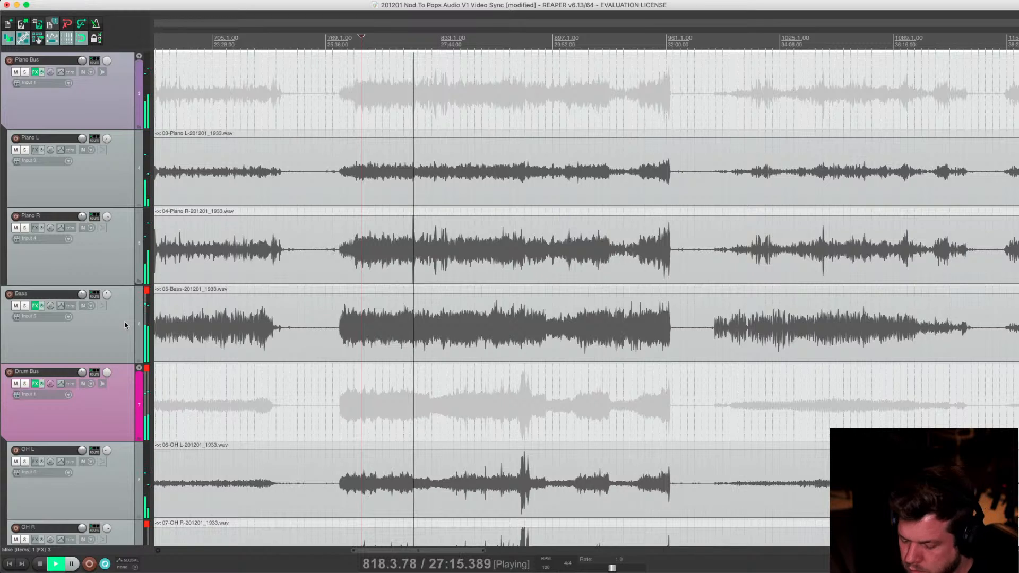
scroll(125, 326, down, 4)
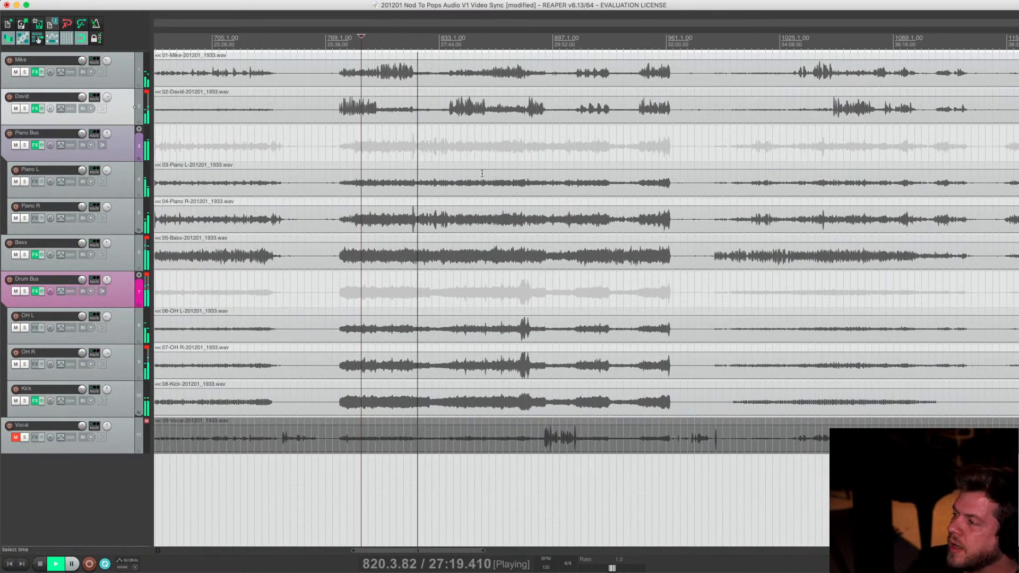
scroll(708, 174, down, 4)
scroll(708, 173, down, 4)
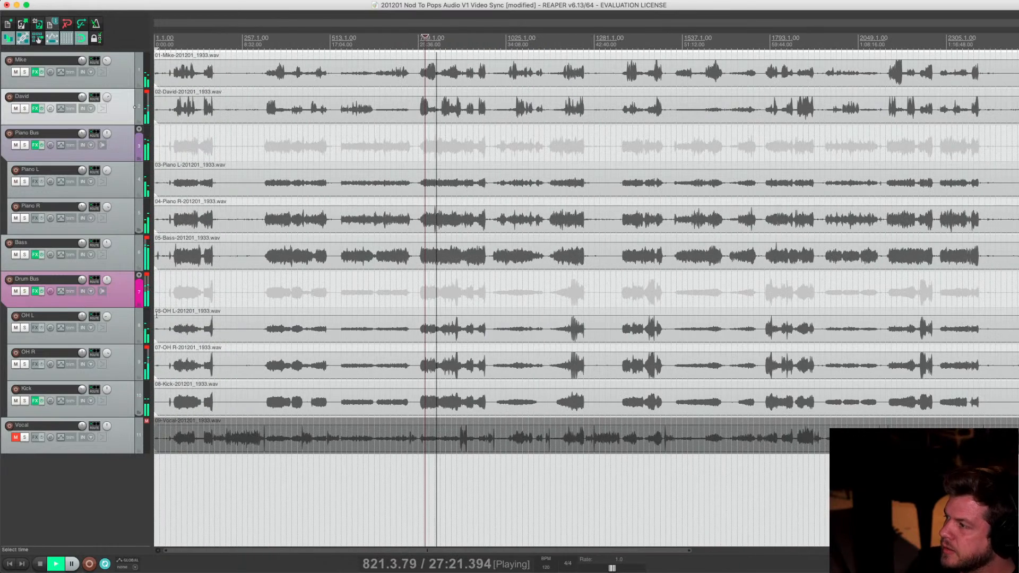
scroll(217, 285, down, 1)
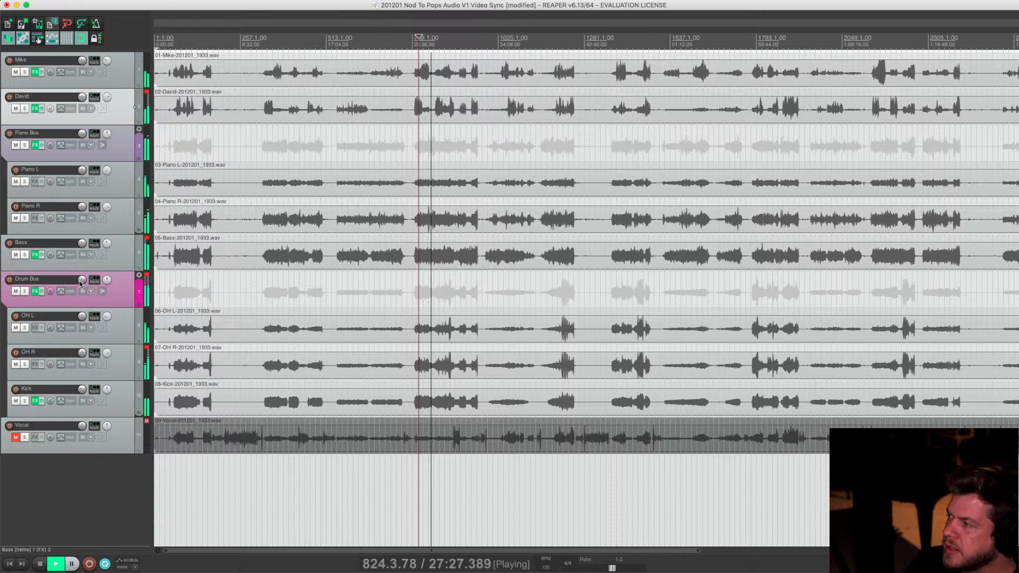
Compare the mix with the Drum Bus muted, unmuted and soloed, leaving it muted, and audition the Bass track on its own
click(15, 291)
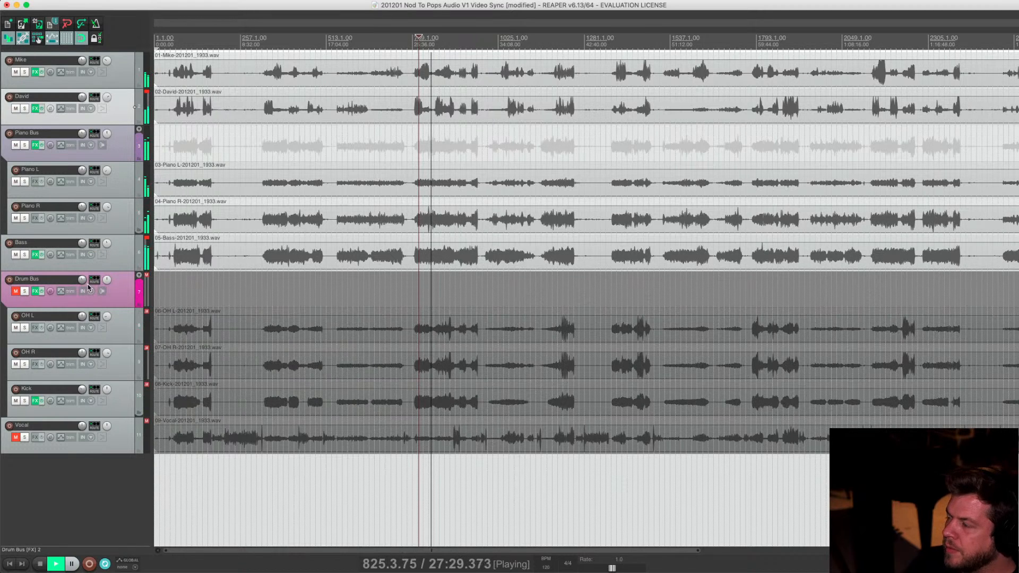
click(16, 292)
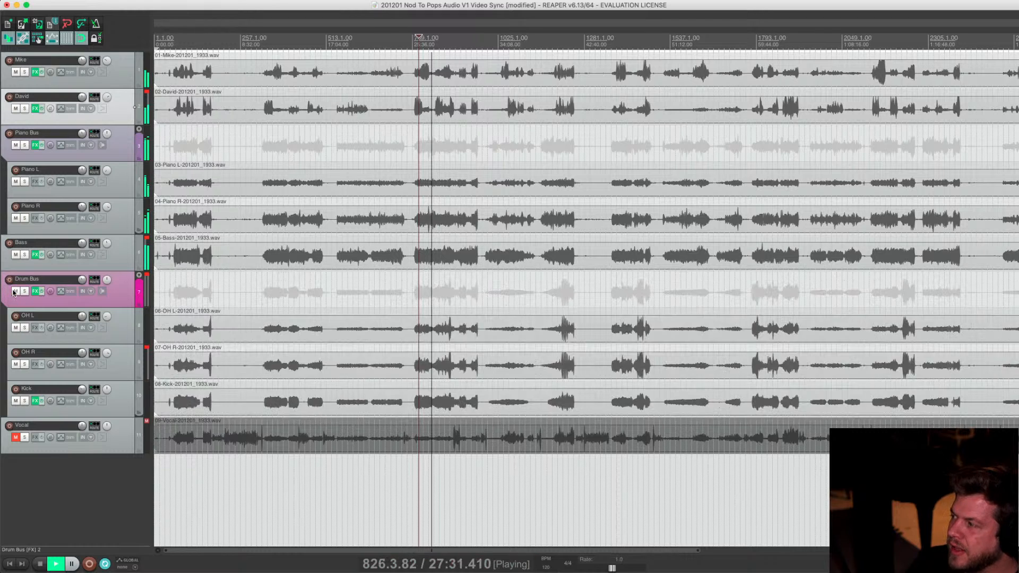
click(19, 291)
click(24, 292)
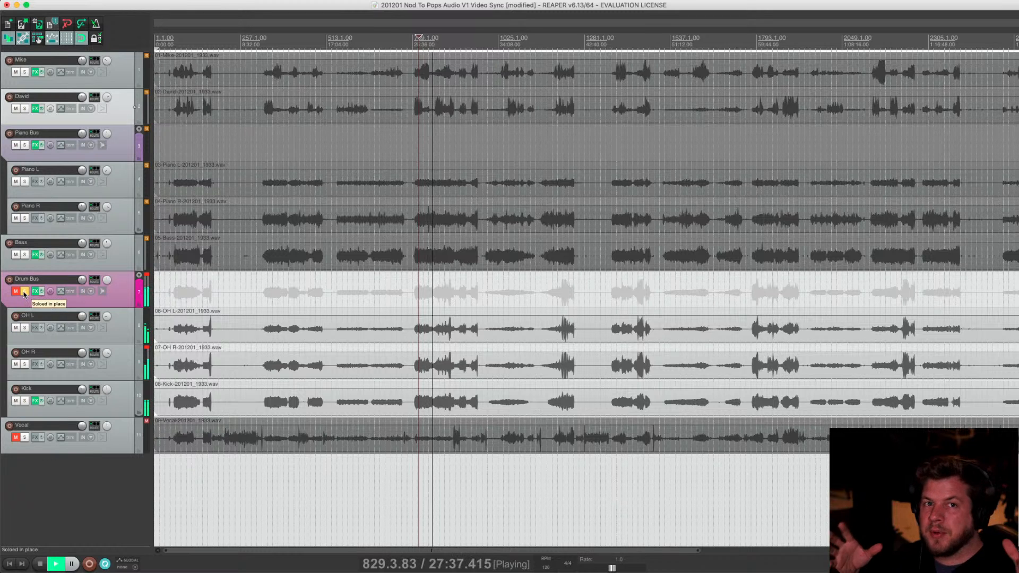
click(24, 292)
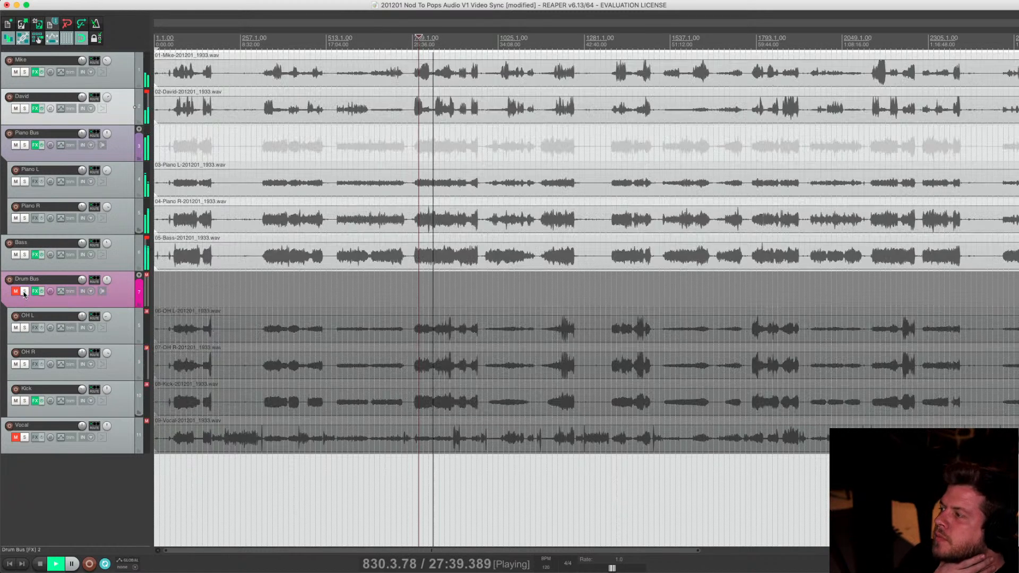
click(25, 255)
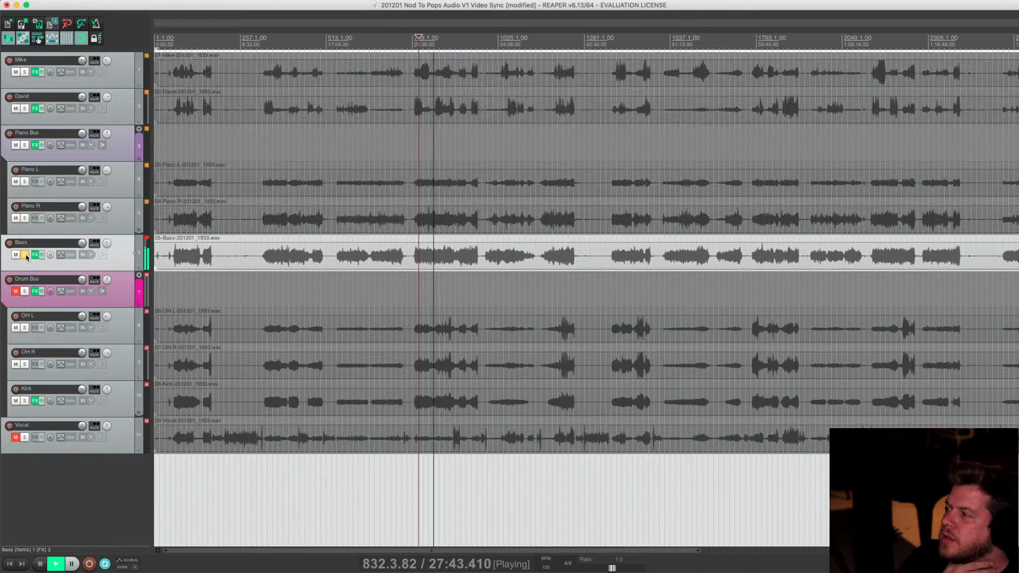
click(27, 256)
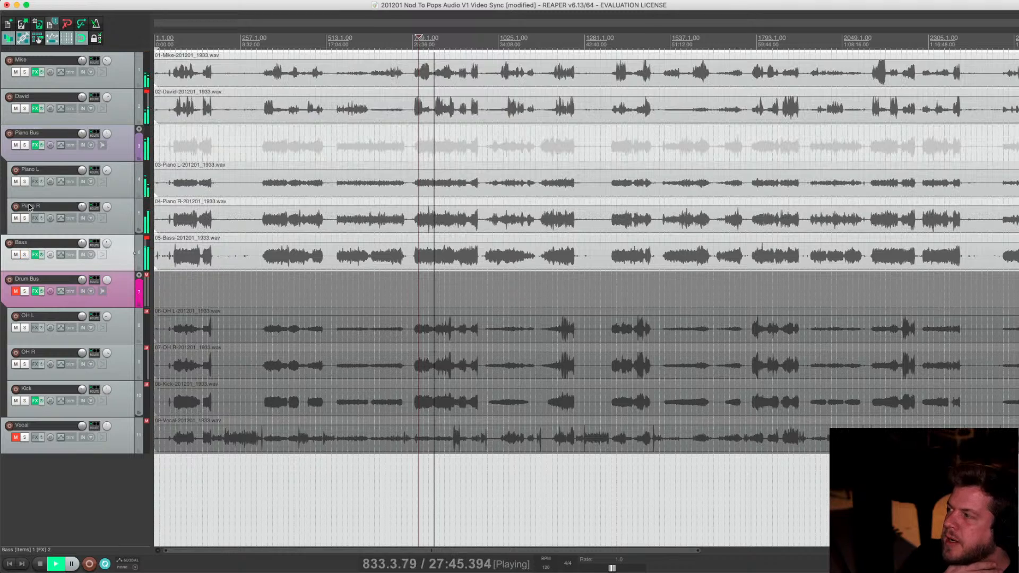
Audition the Piano Bus on its own, then both horn tracks soloed together, and unsolo them again
click(27, 147)
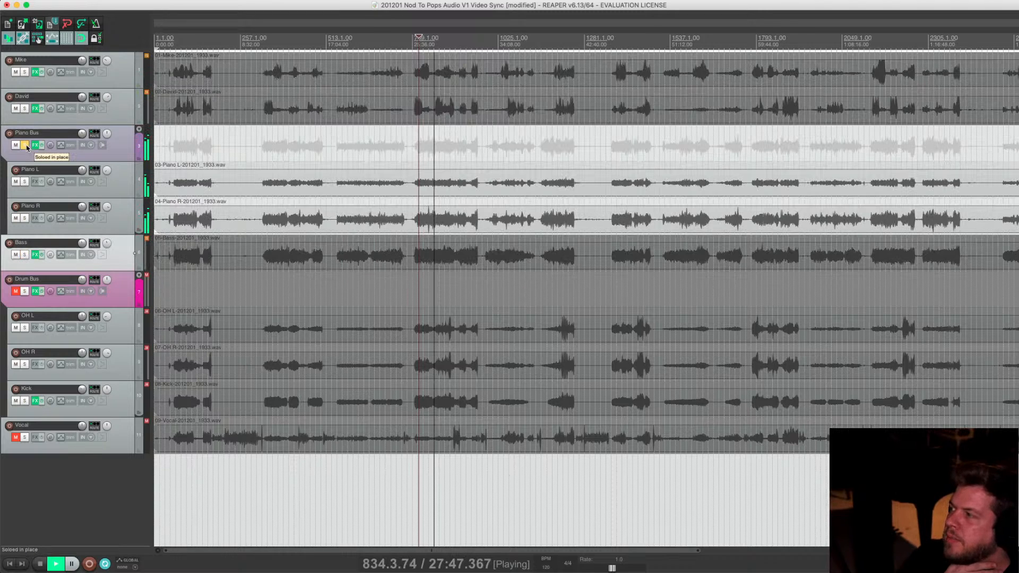
click(24, 146)
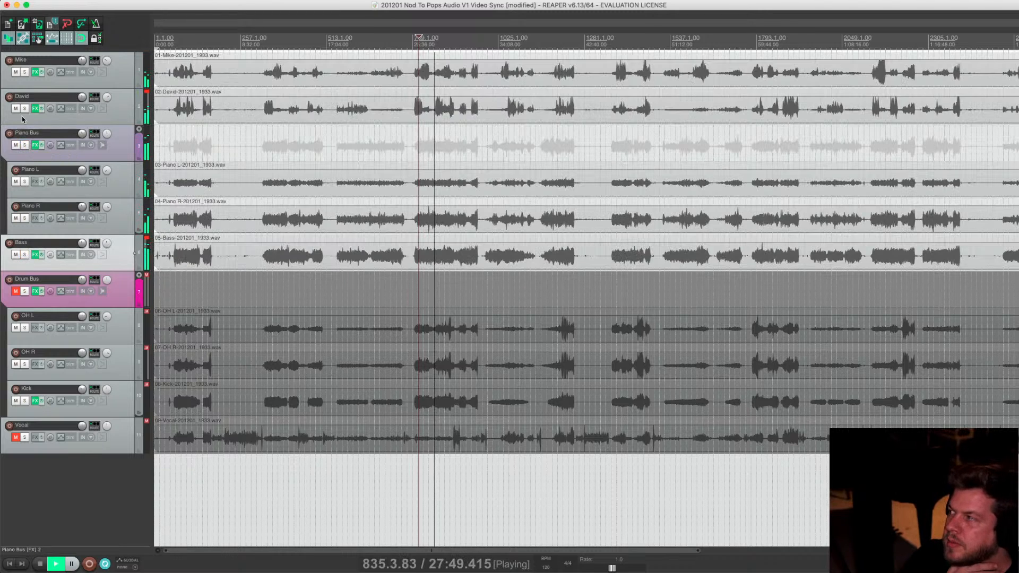
click(25, 109)
click(25, 73)
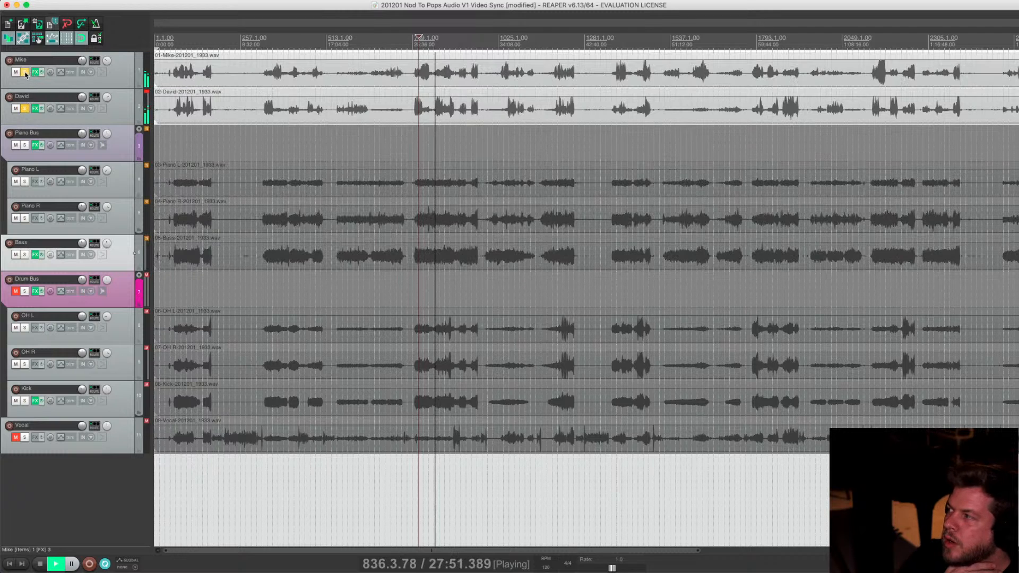
click(25, 73)
click(25, 109)
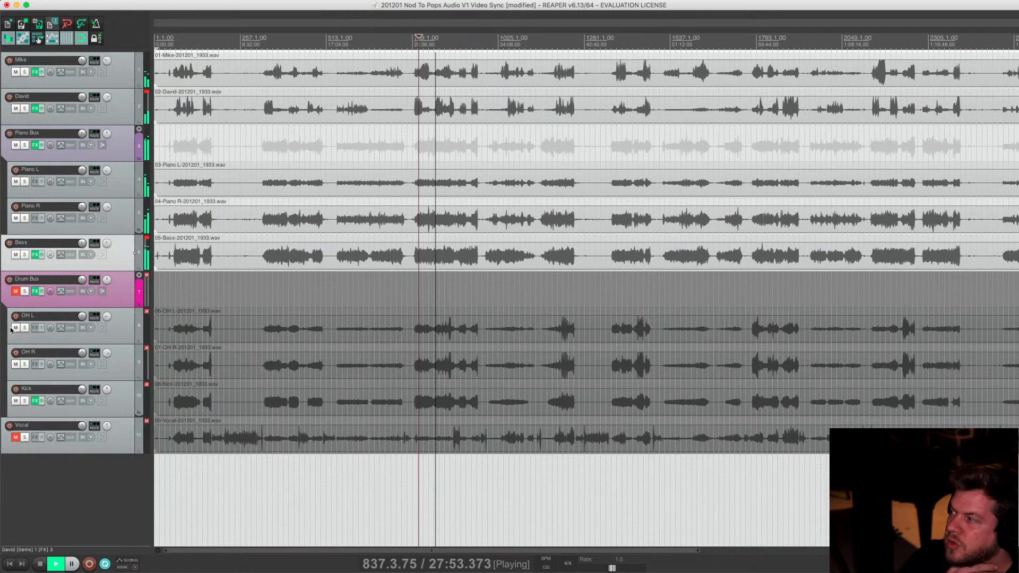
Unmute the Drum Bus and show the full length of the recording in the arrangement
click(15, 292)
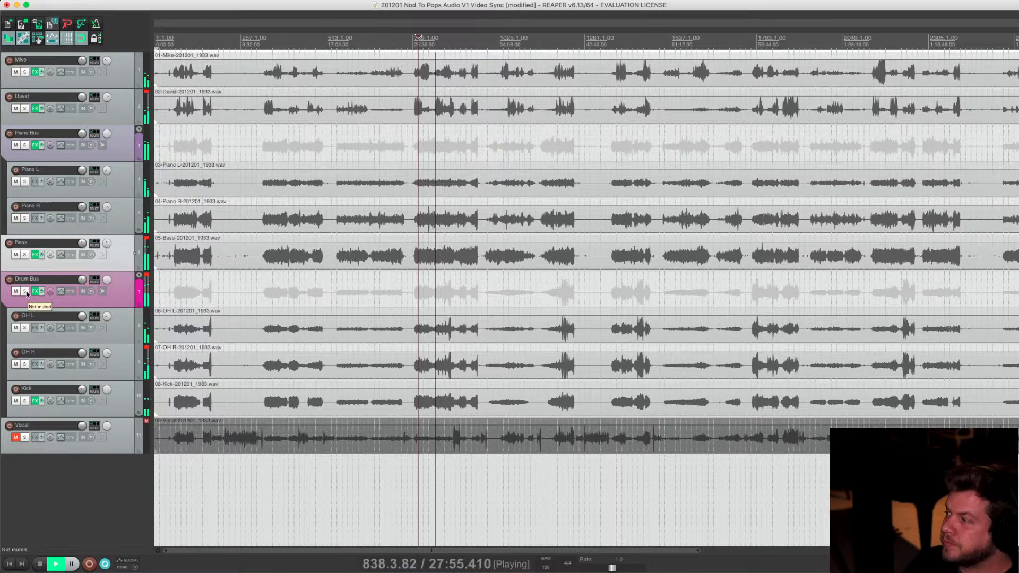
mouse_move(82, 281)
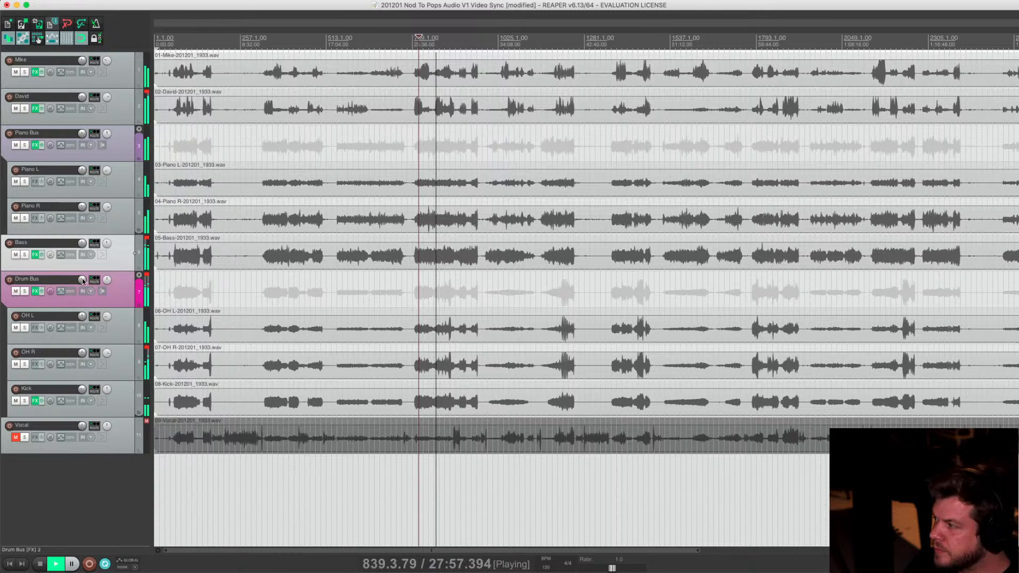
key(minus)
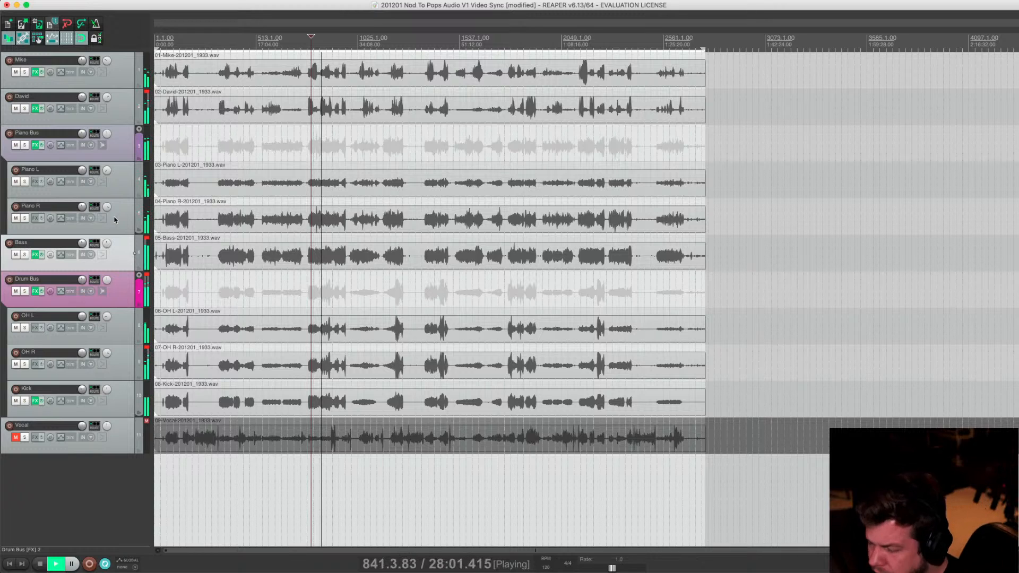
Bring the Mixer into view and reset the clip indicators on OH R, Drum Bus, Bass, the second horn track and the master
key(super+Tab)
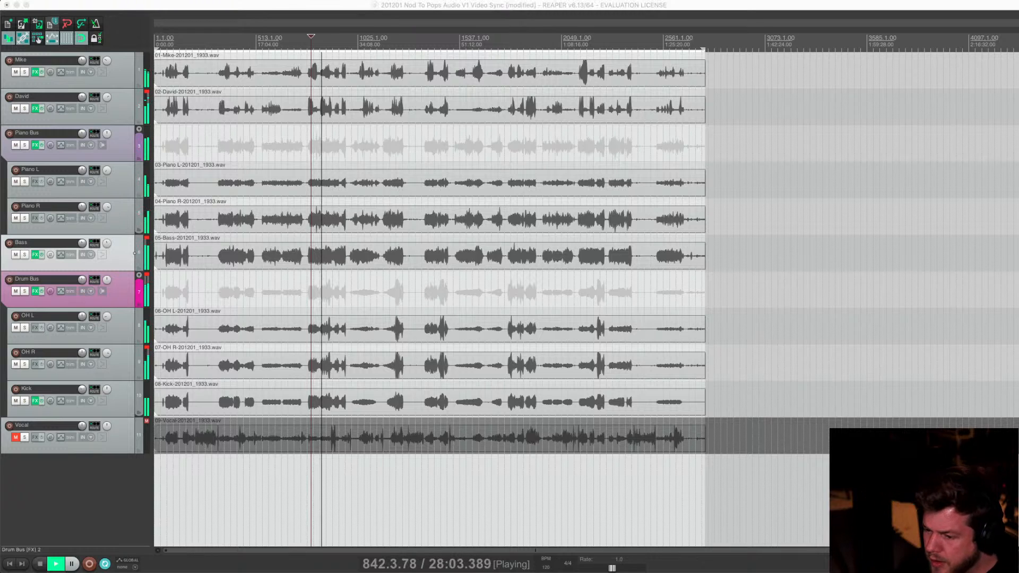
drag(1009, 457, 346, 46)
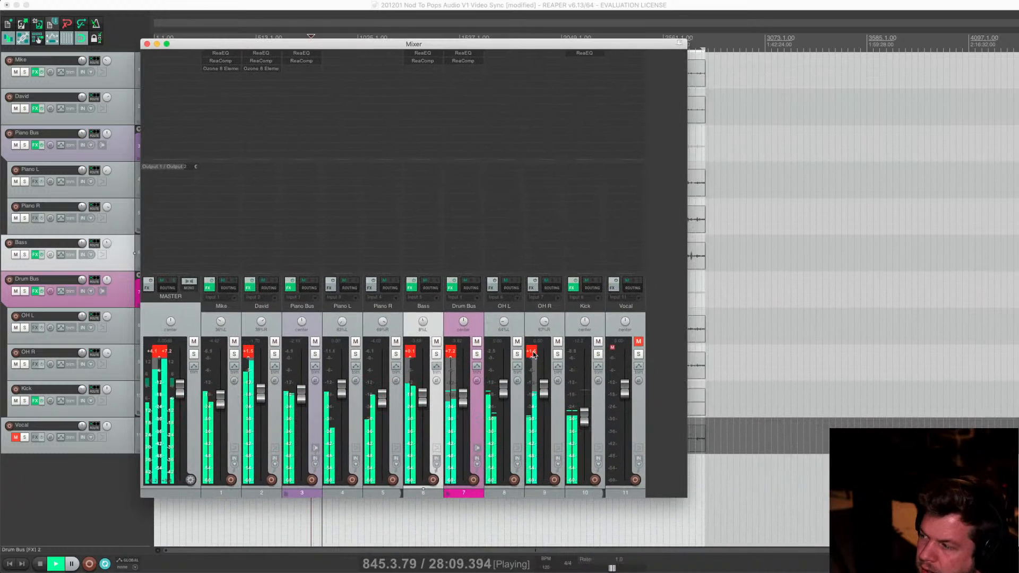
click(532, 352)
click(450, 352)
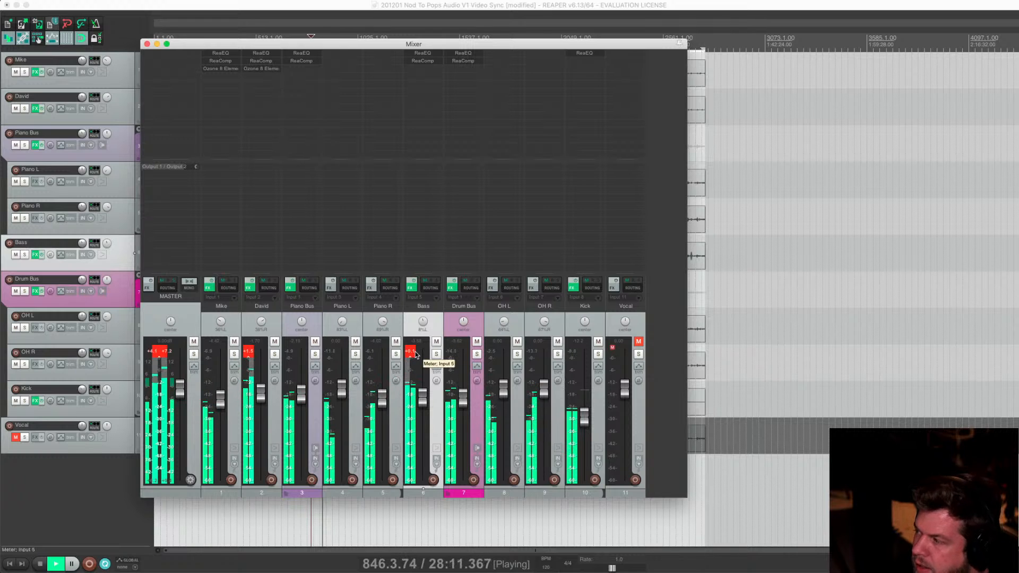
click(410, 351)
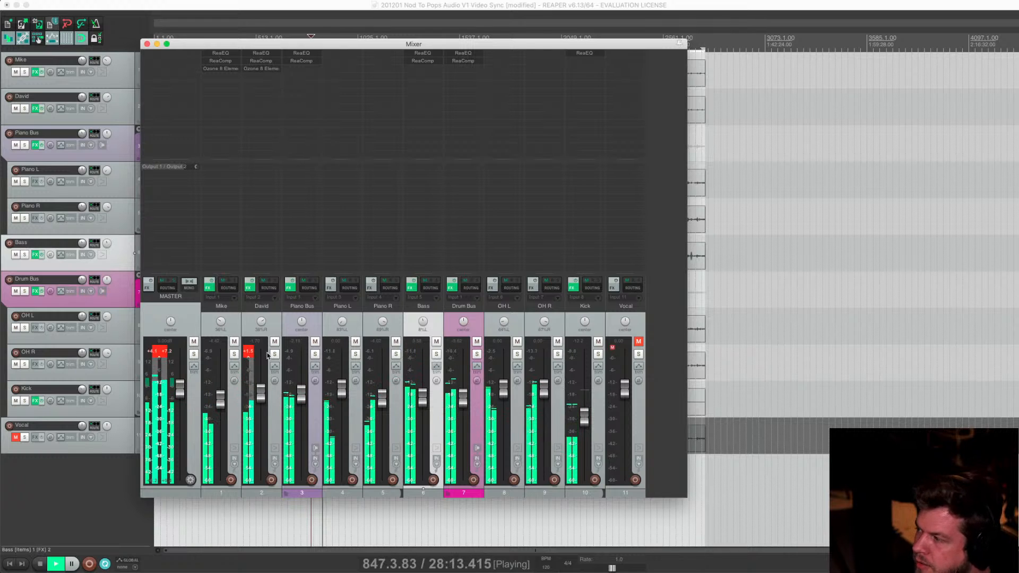
click(248, 351)
click(159, 351)
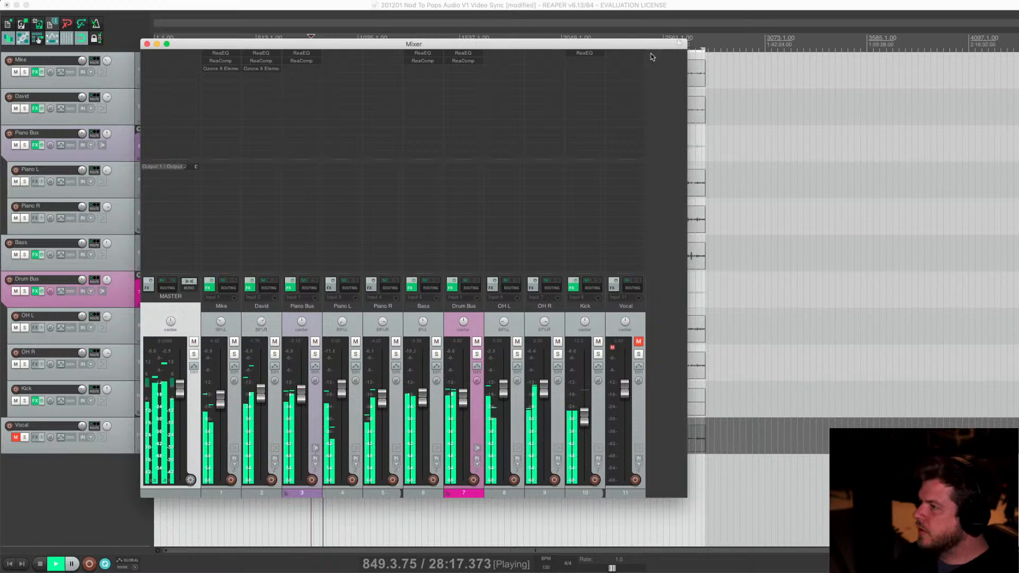
Play the full mix from the loud passage near 1:11:30 with the Mixer in view, and reset the master's clip indicator
drag(651, 45, 1018, 145)
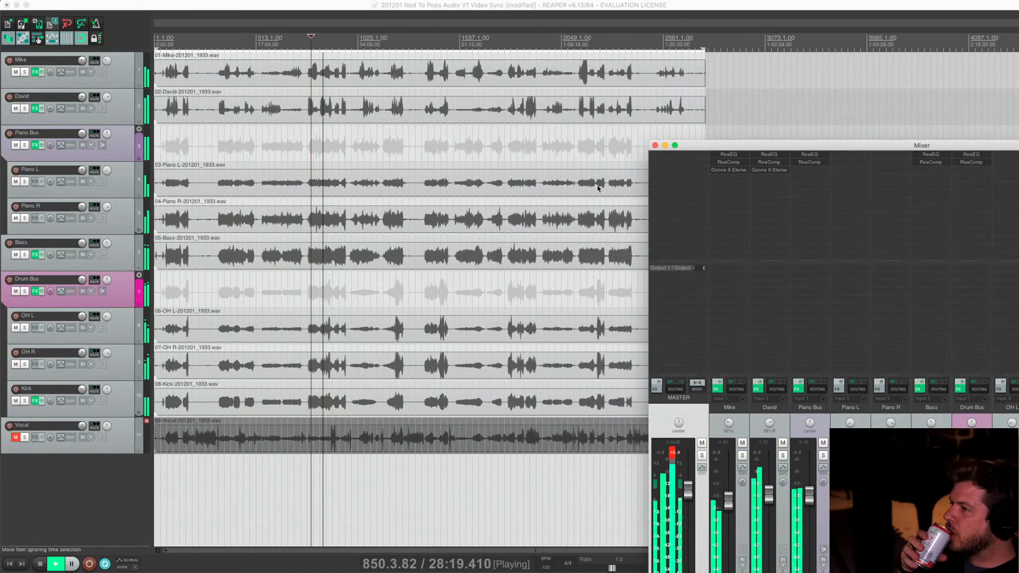
click(584, 40)
drag(790, 145, 389, 102)
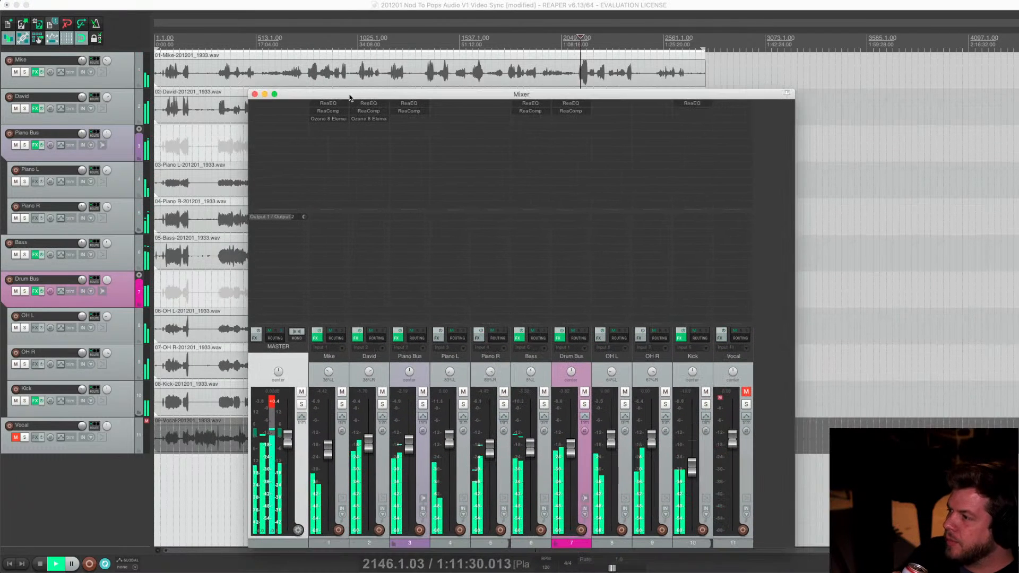
click(273, 402)
Select both horn tracks, Piano Bus, Bass and Drum Bus together and lower their volumes slightly as a group
click(344, 467)
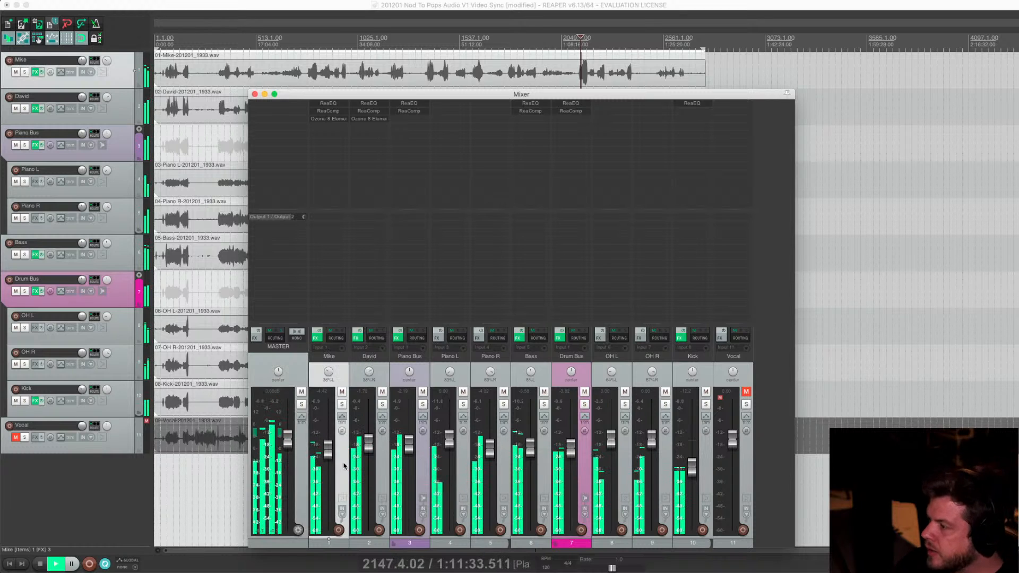
click(381, 463)
click(424, 465)
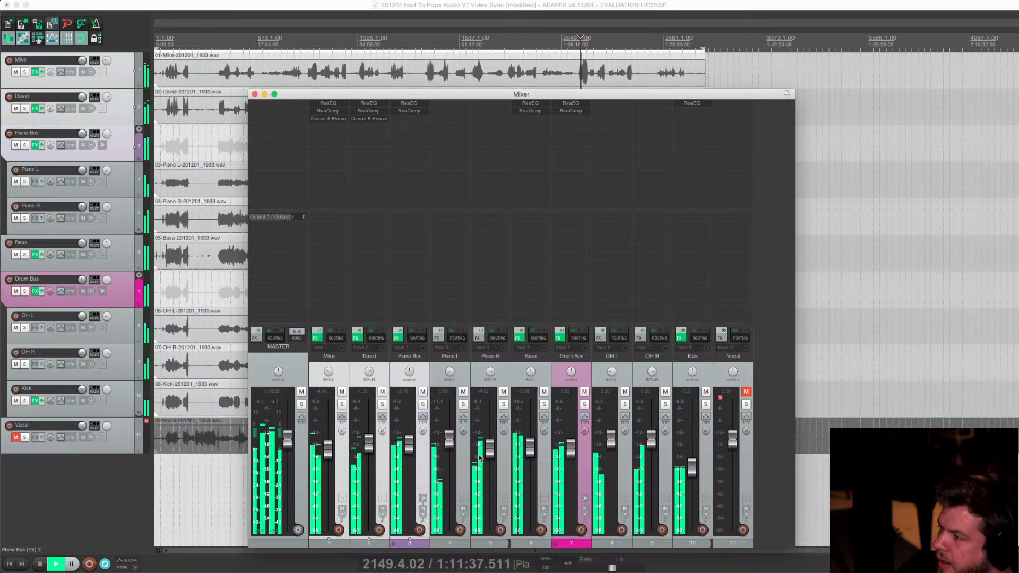
click(542, 469)
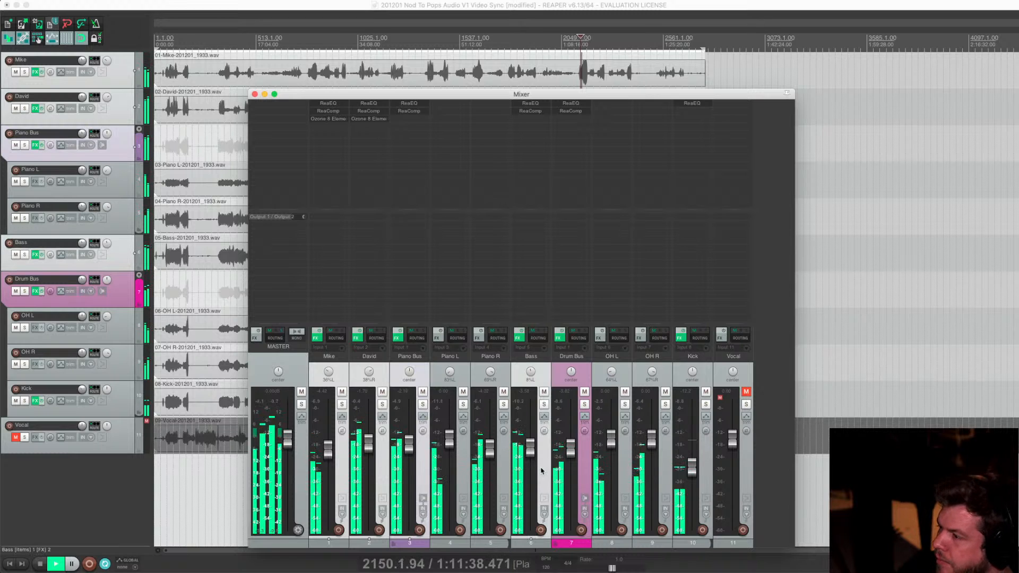
super+click(588, 473)
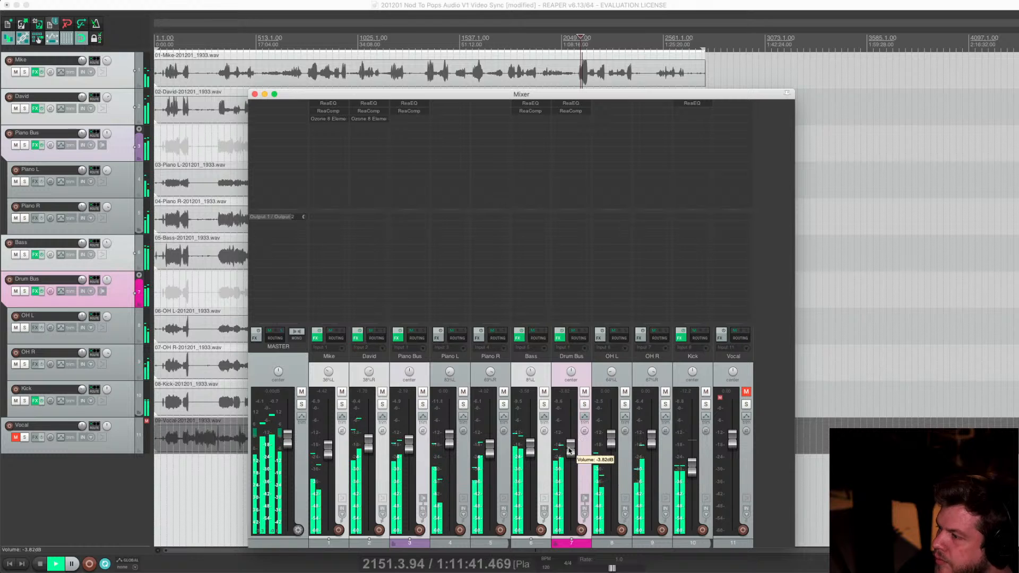
drag(569, 451, 573, 454)
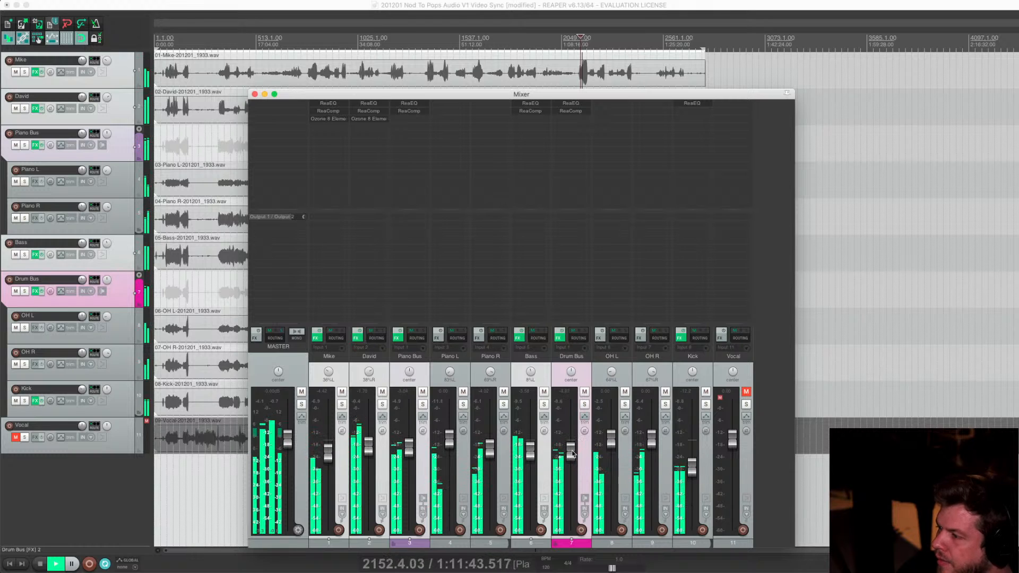
Unmute and solo the Vocal track, and play it from the gap between songs at 17:20 with the Mixer moved aside
click(746, 392)
click(745, 404)
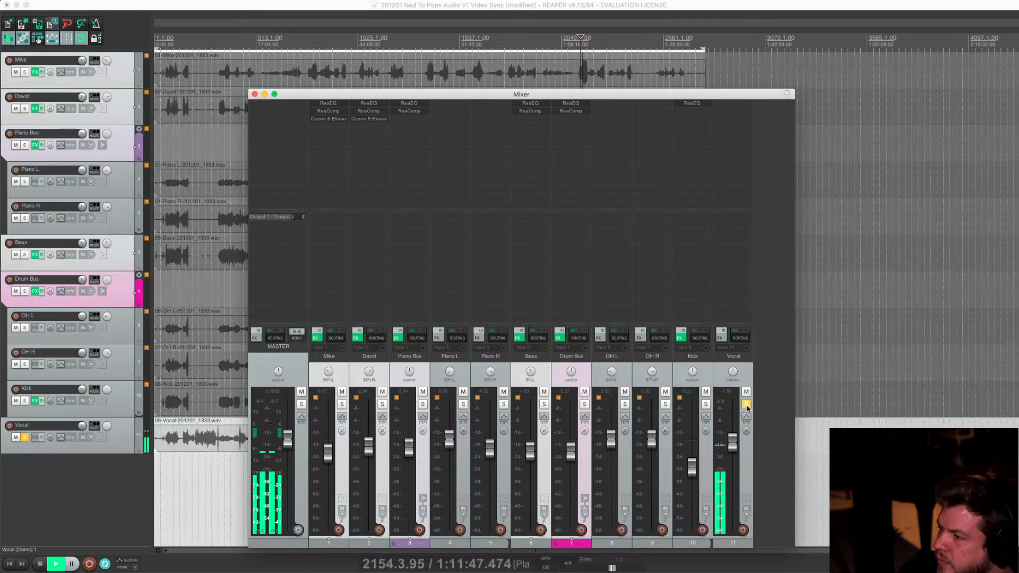
drag(525, 96, 795, 38)
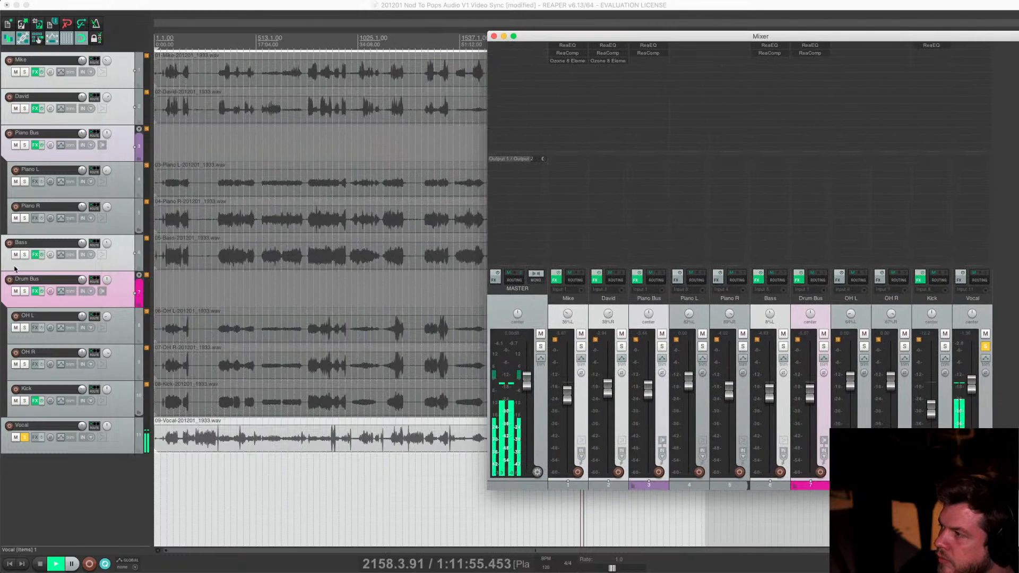
scroll(221, 406, up, 5)
scroll(221, 407, up, 2)
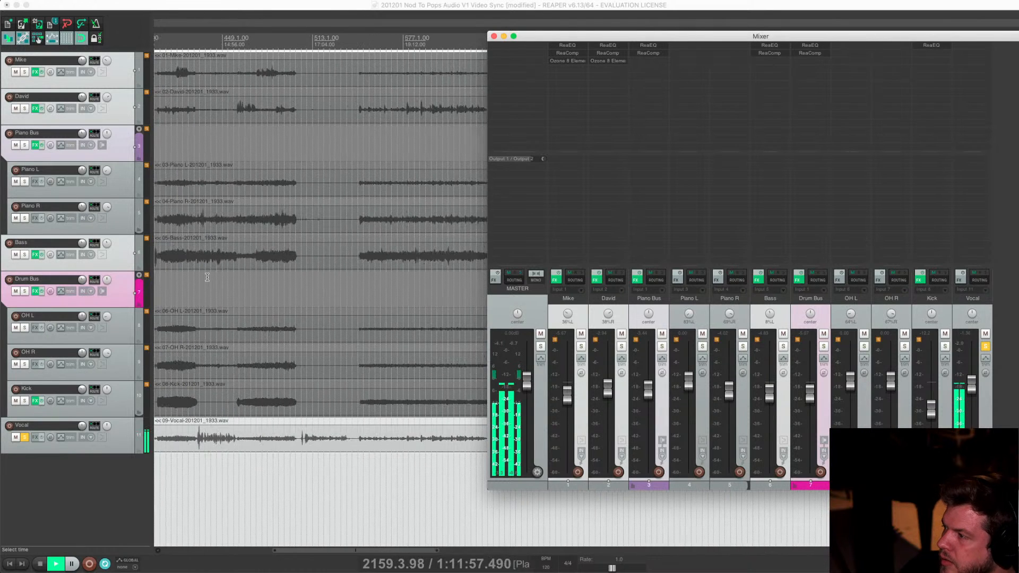
click(321, 41)
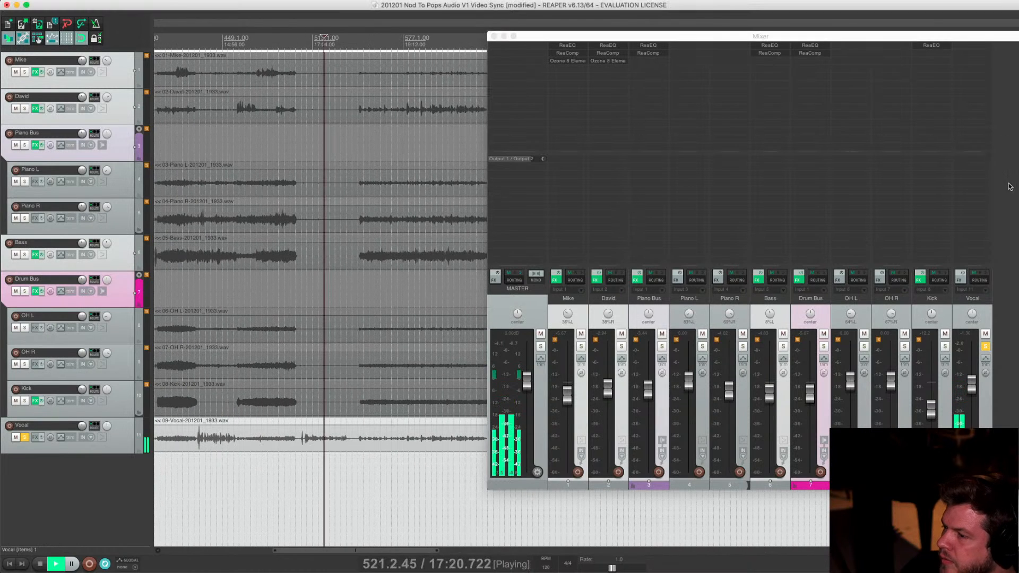
Compare the passage with the Vocal track unsoloed, soloed and muted, leave it muted and unsoloed, and stop playback
click(986, 347)
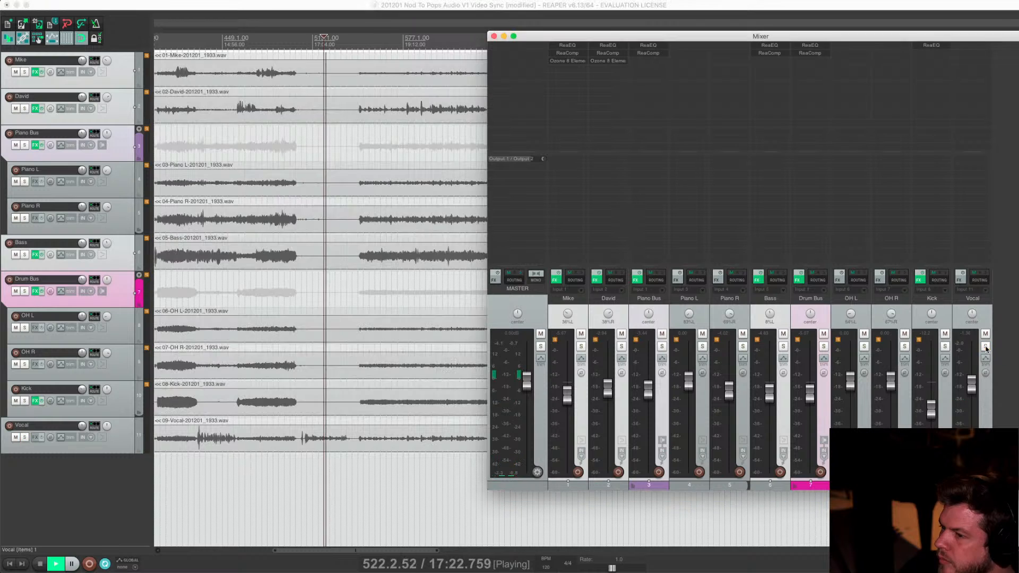
click(986, 347)
click(986, 333)
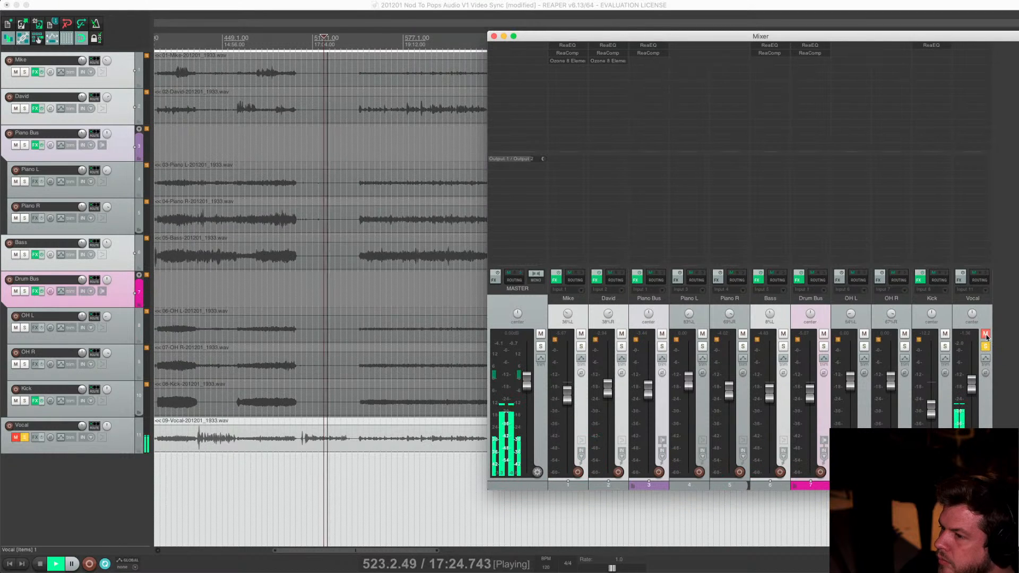
click(985, 347)
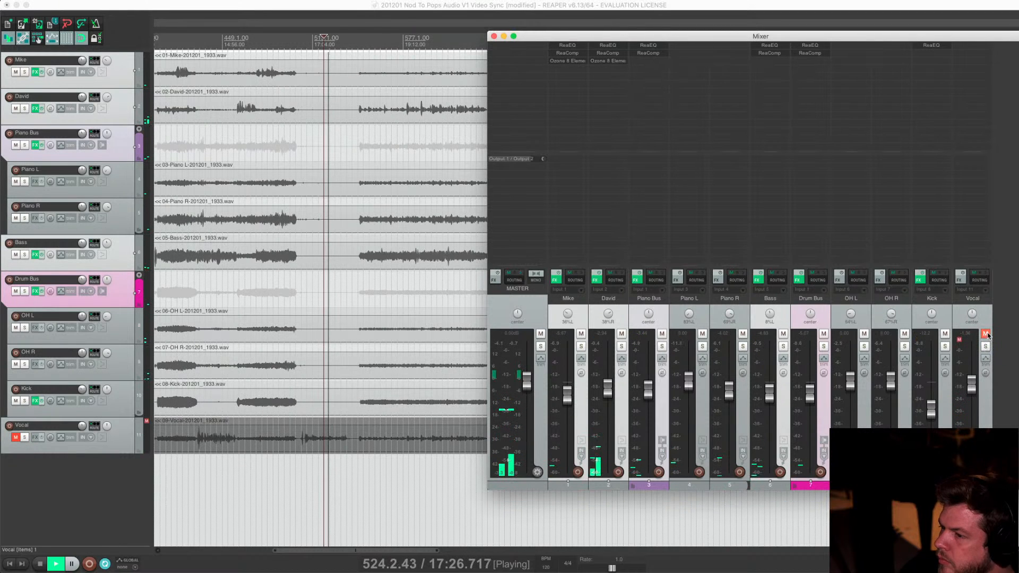
click(985, 333)
click(986, 333)
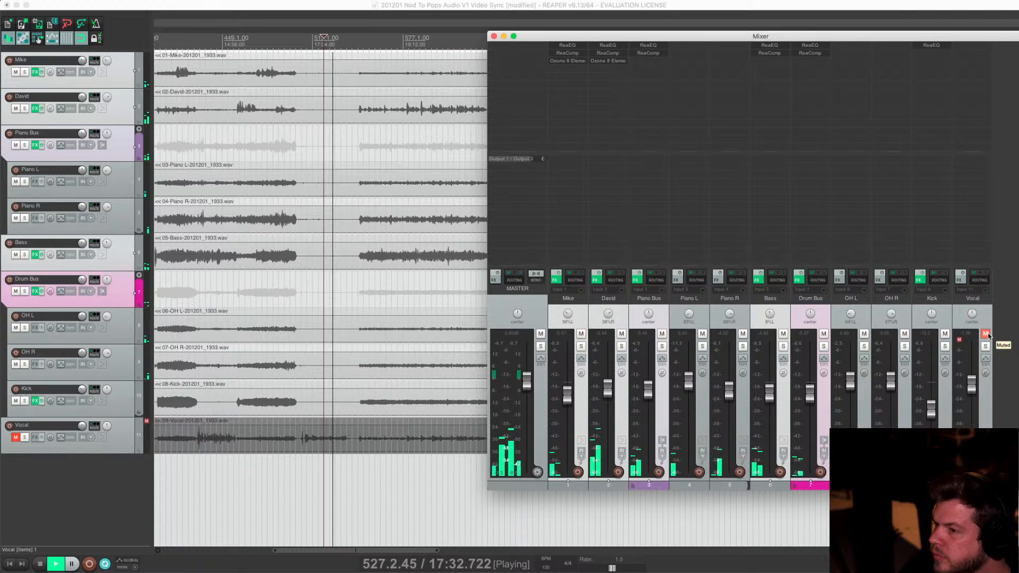
key(space)
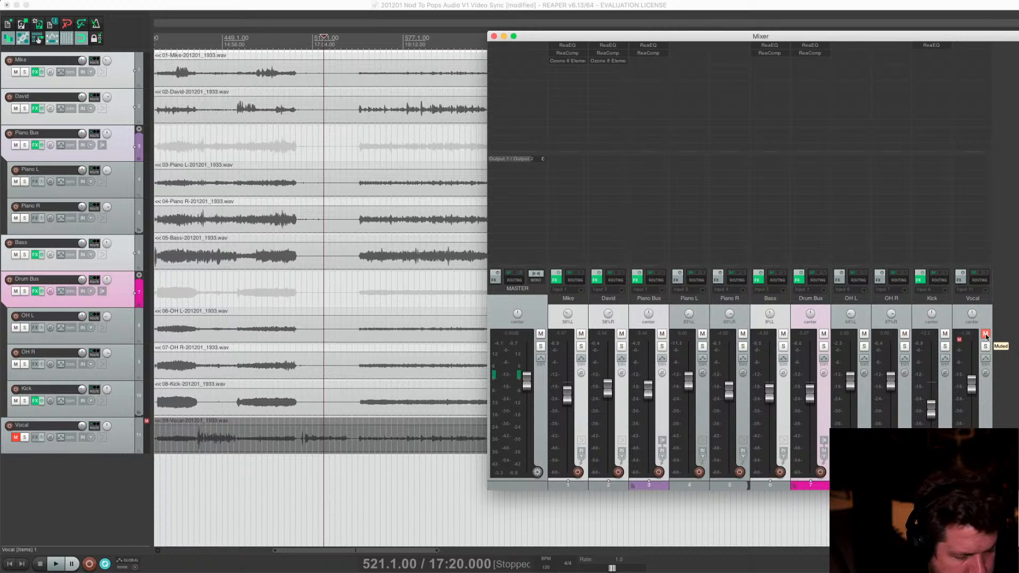
Replay the passage from 17:20, audition the Vocal track soloed, and leave it unmuted and unsoloed in the mix
key(space)
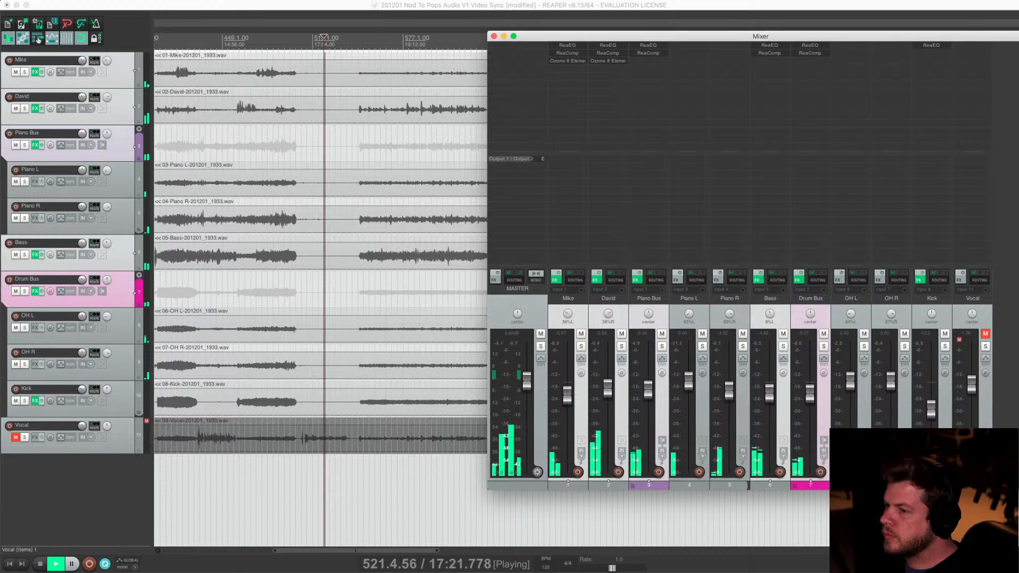
click(986, 347)
click(985, 334)
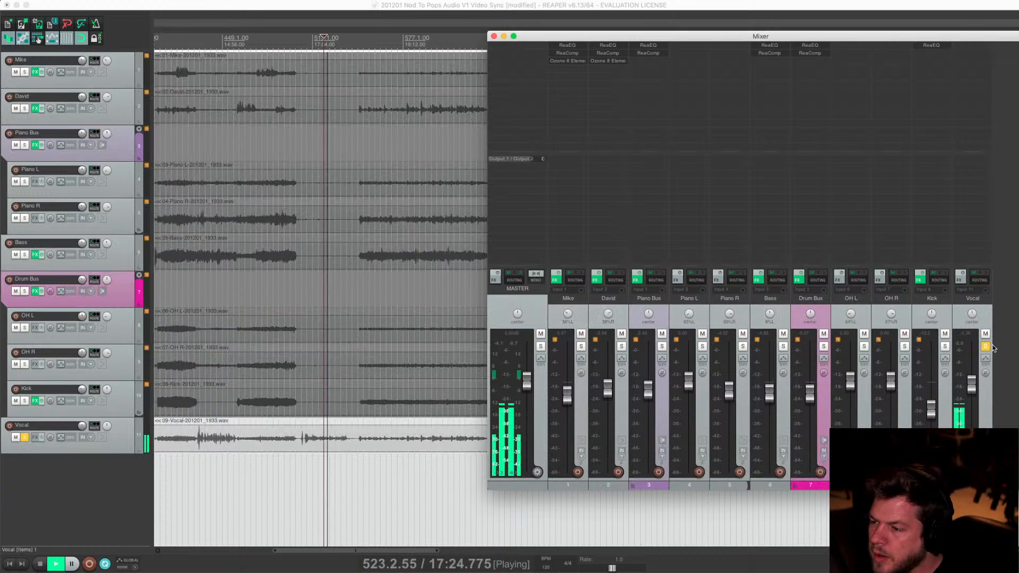
click(986, 347)
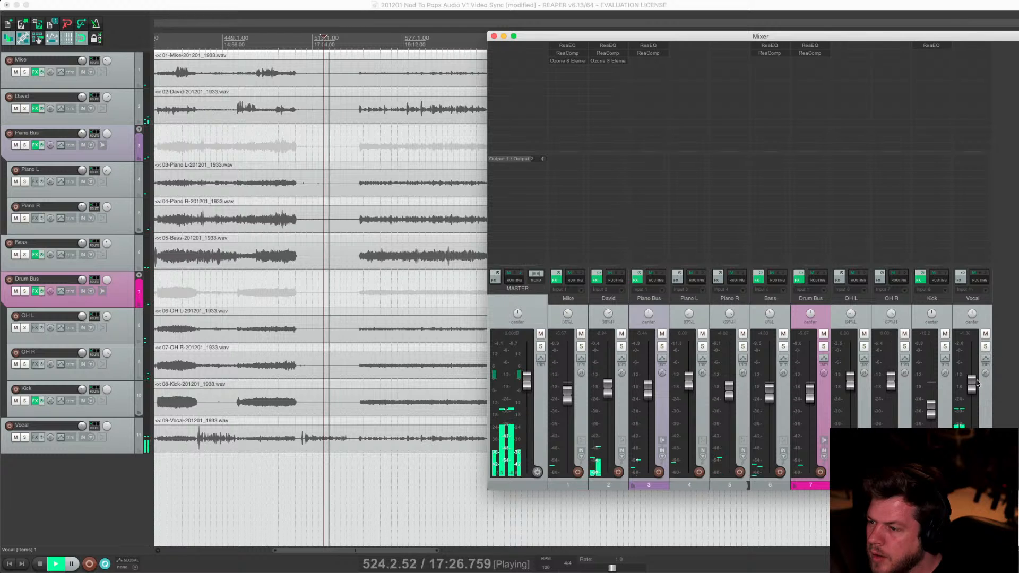
Play the full mix with vocals from 17:36, close the Mixer, and stop playback
click(251, 43)
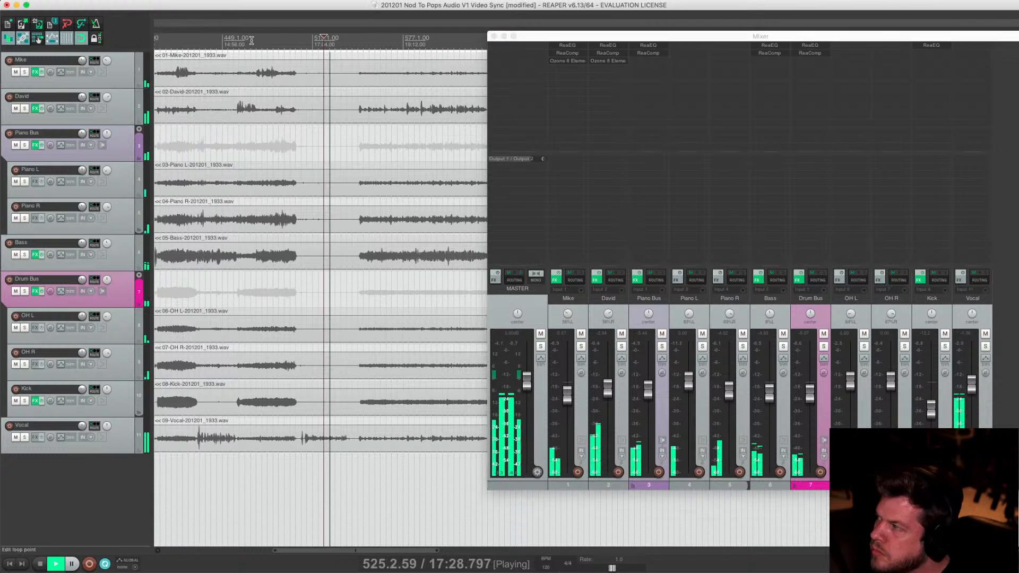
scroll(404, 120, down, 3)
click(358, 40)
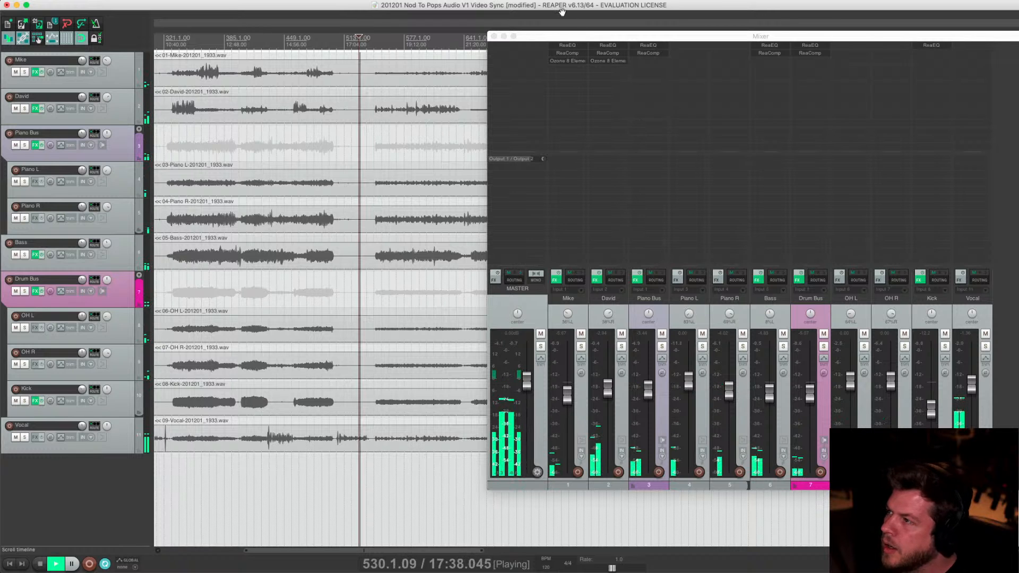
click(563, 38)
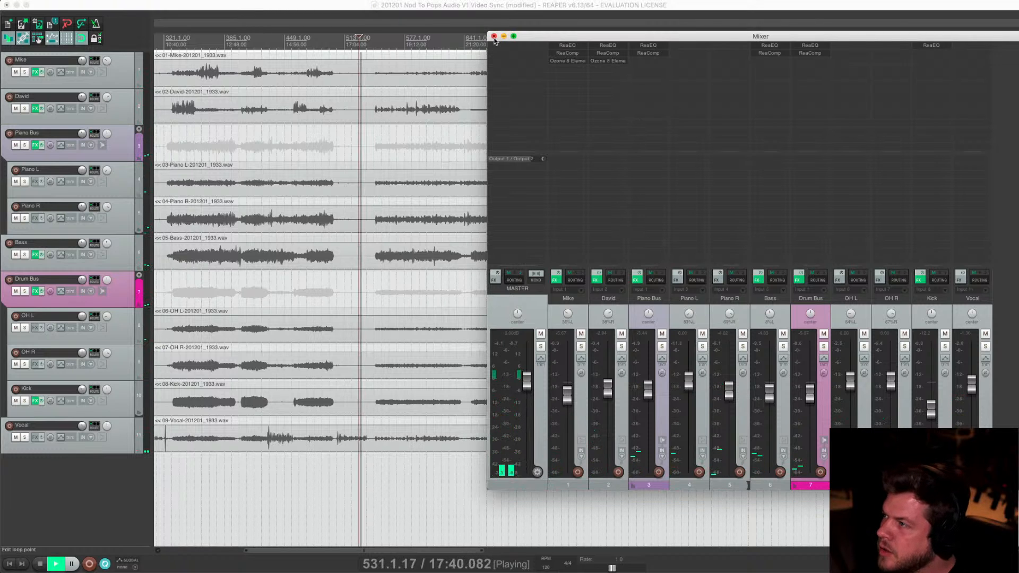
click(494, 37)
key(space)
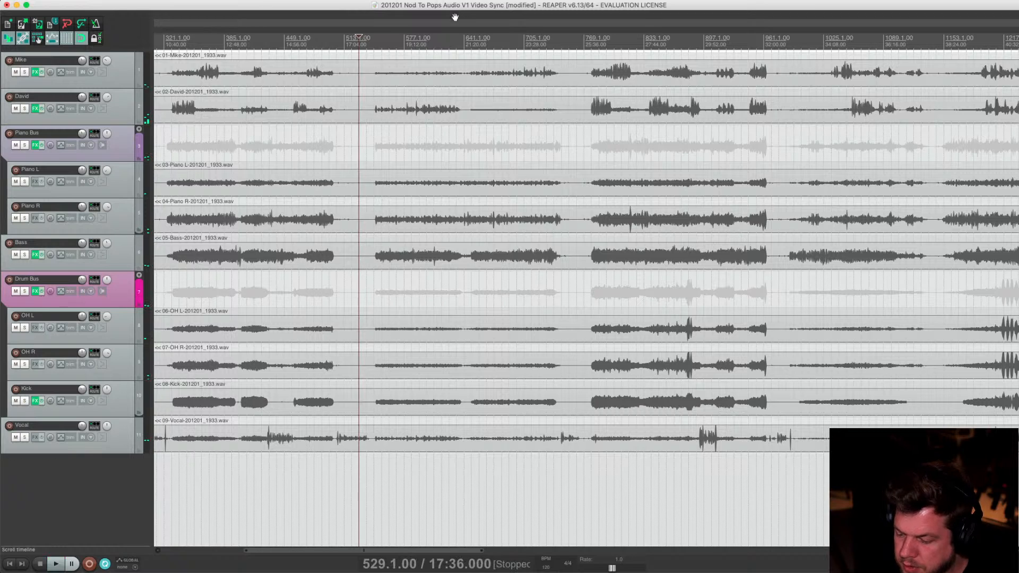
Save the project and open the render settings, choosing the 201201 Nod To Pops Audio folder in Movies as the output directory
key(super+s)
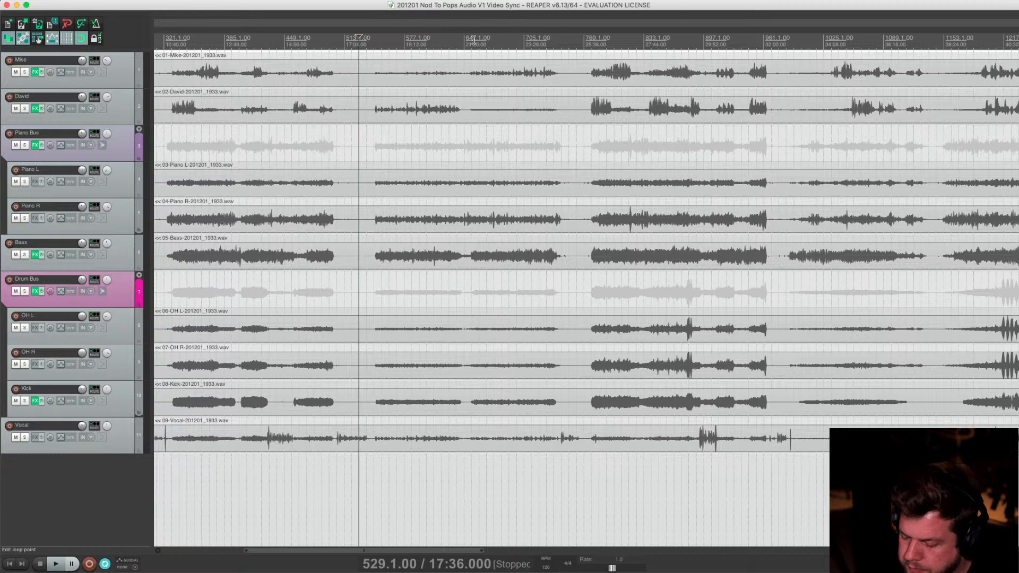
key(super+Tab)
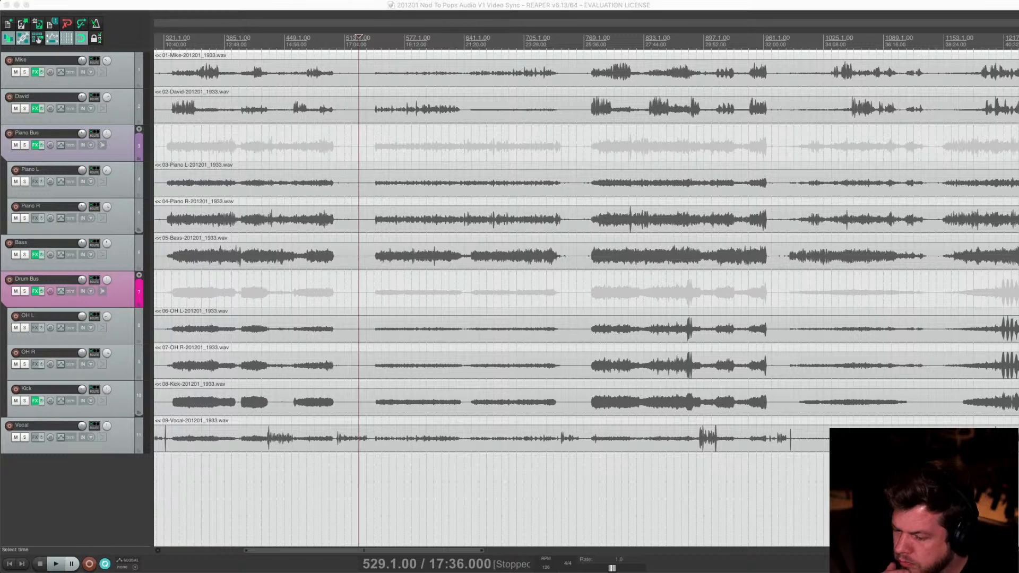
key(super+alt+r)
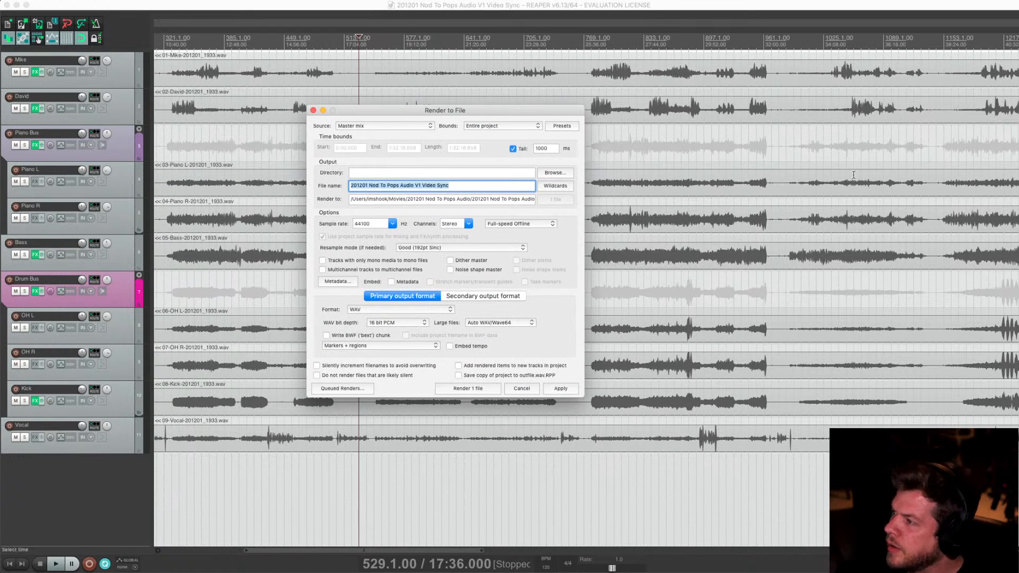
scroll(854, 175, down, 5)
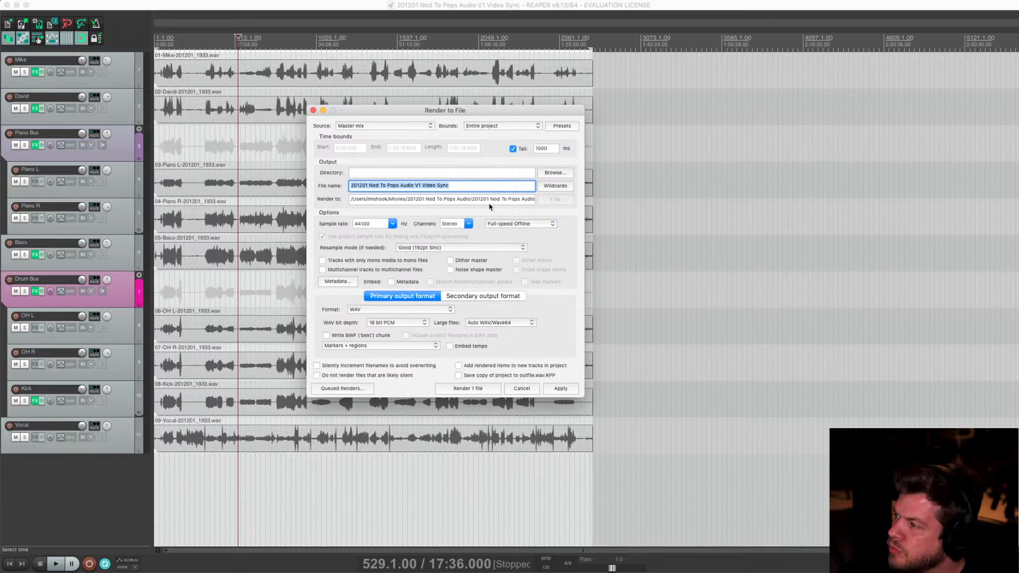
click(570, 175)
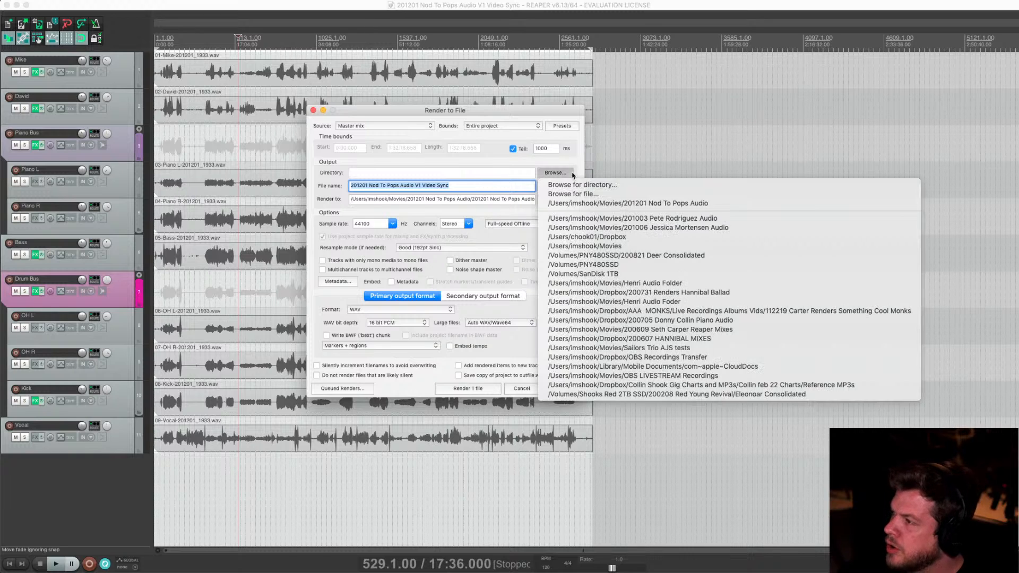
click(576, 203)
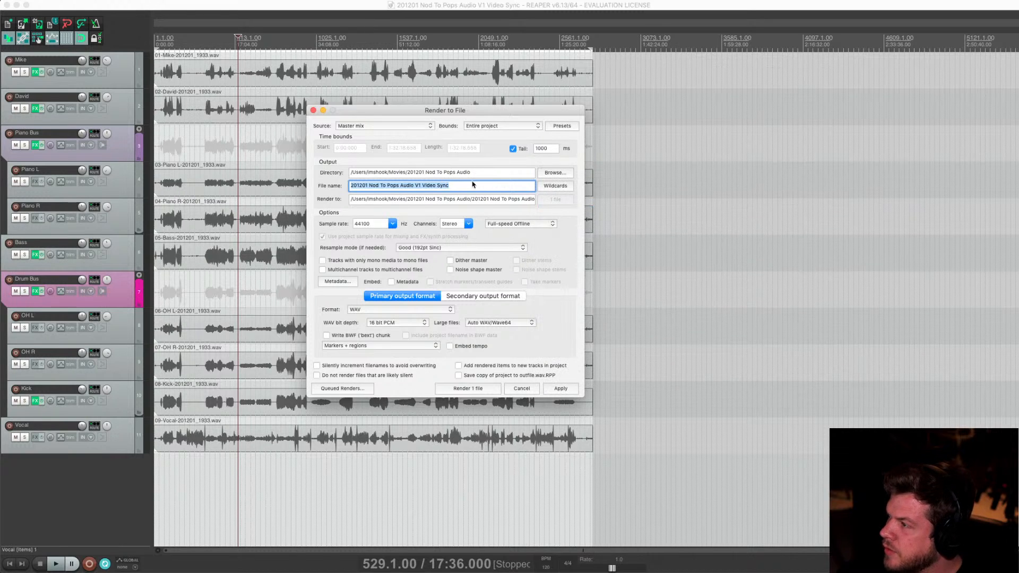
click(473, 184)
Set the render sample rate to 48000 Hz, keep 16 bit PCM WAV, and render the master mix of the entire project
click(393, 225)
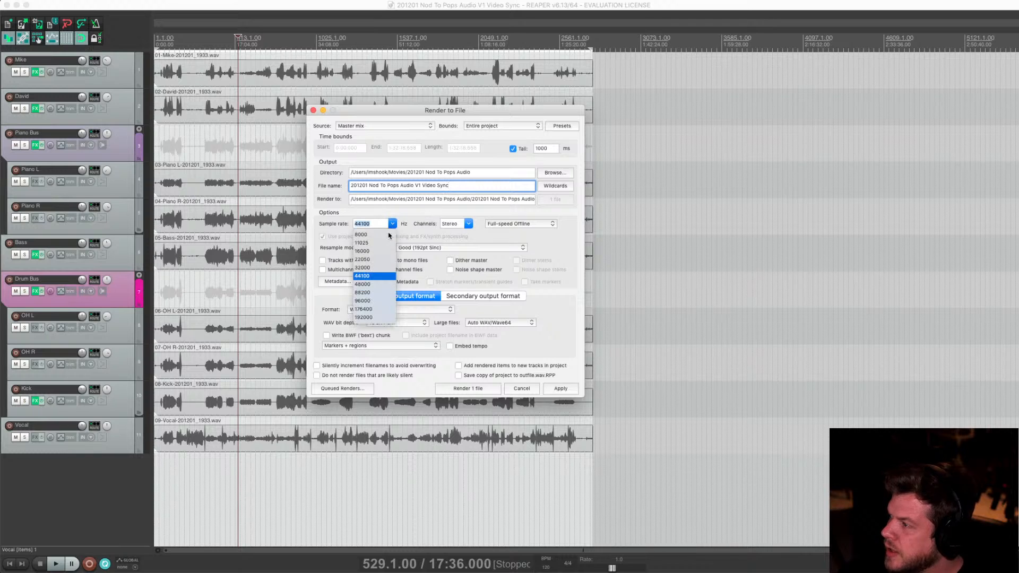
click(372, 287)
click(414, 323)
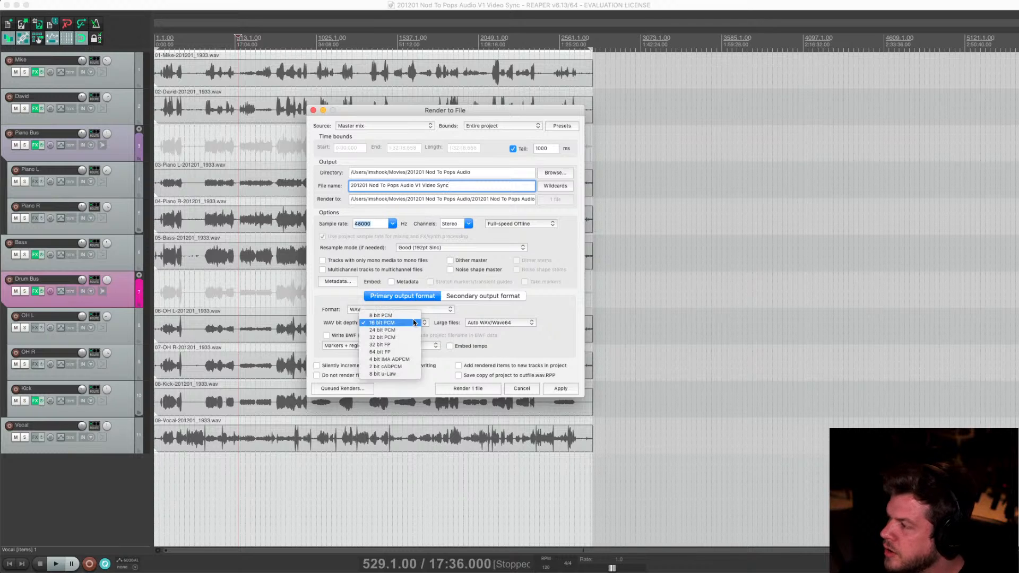
click(415, 322)
click(397, 325)
click(395, 323)
click(408, 324)
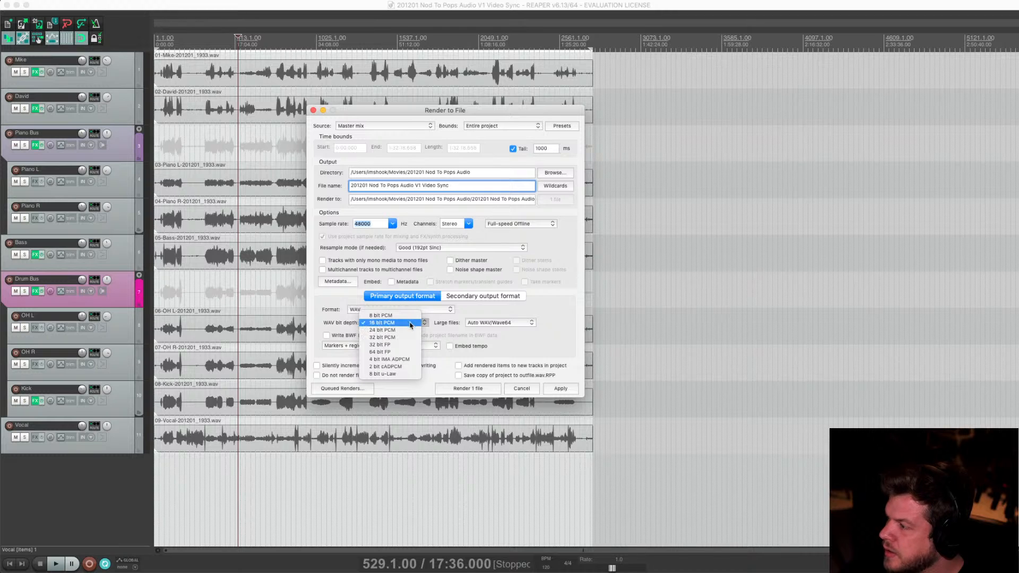
click(408, 323)
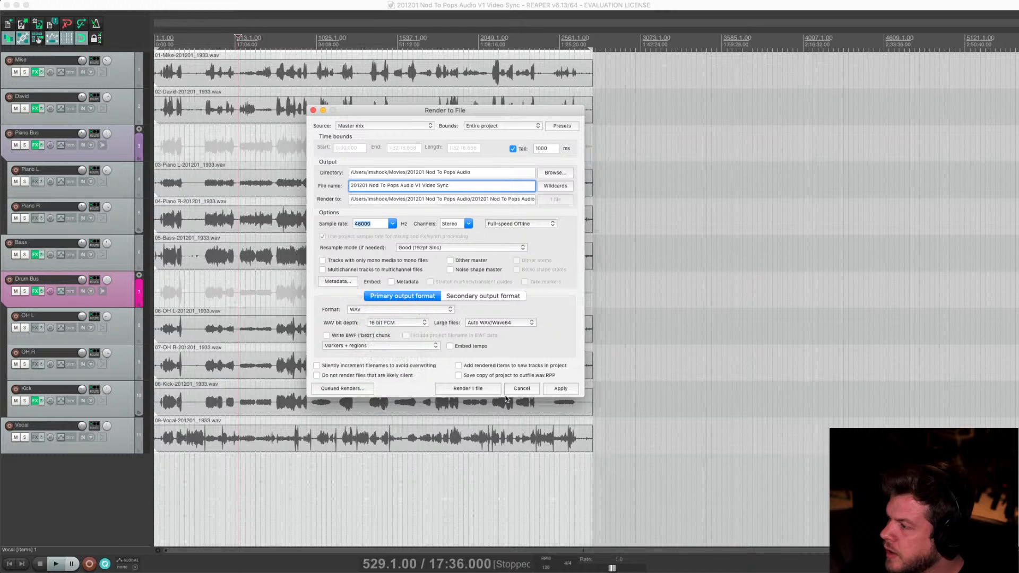
click(560, 389)
click(475, 390)
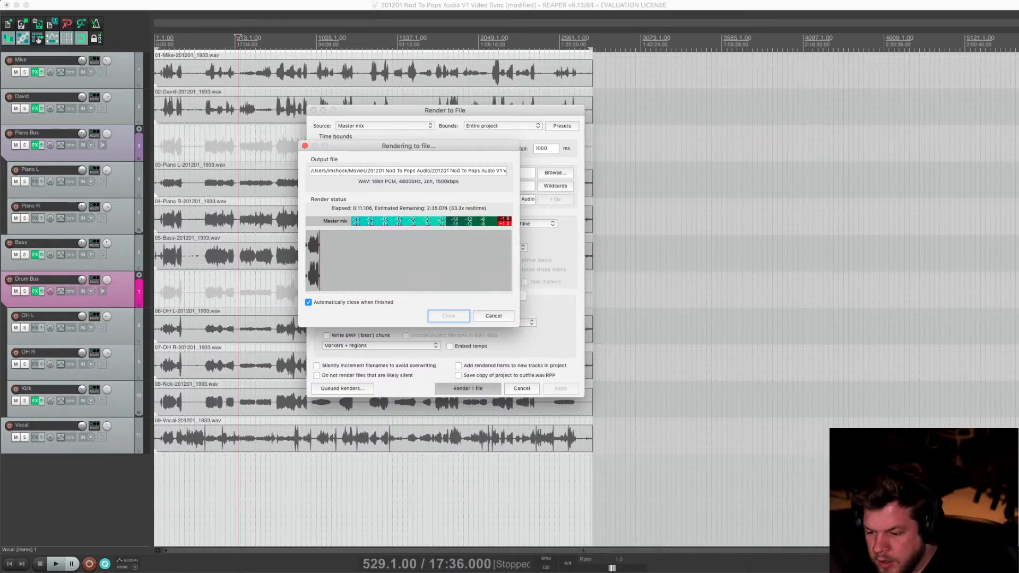
Switch to the Finder's Movies folder and open the 201201 NOD TO POPS fcpx library in Final Cut Pro
key(ctrl+Up)
key(ctrl+Up)
key(ctrl+Up)
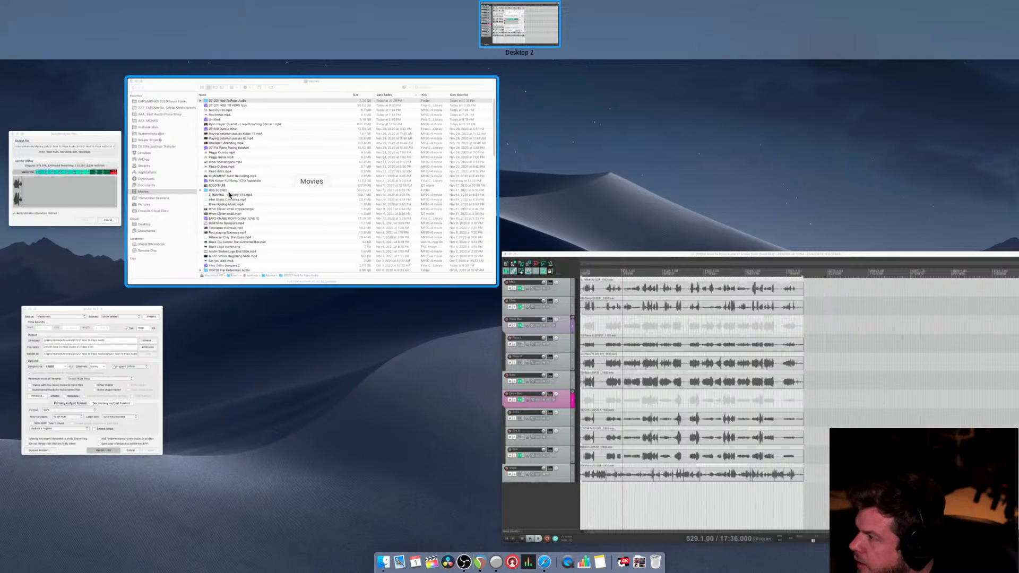
click(228, 193)
click(333, 118)
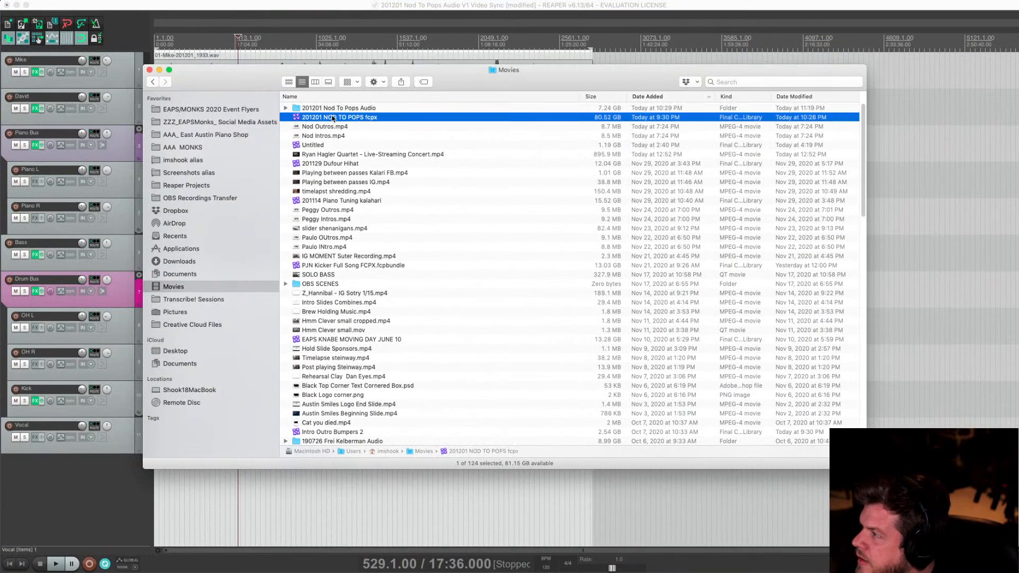
double_click(333, 118)
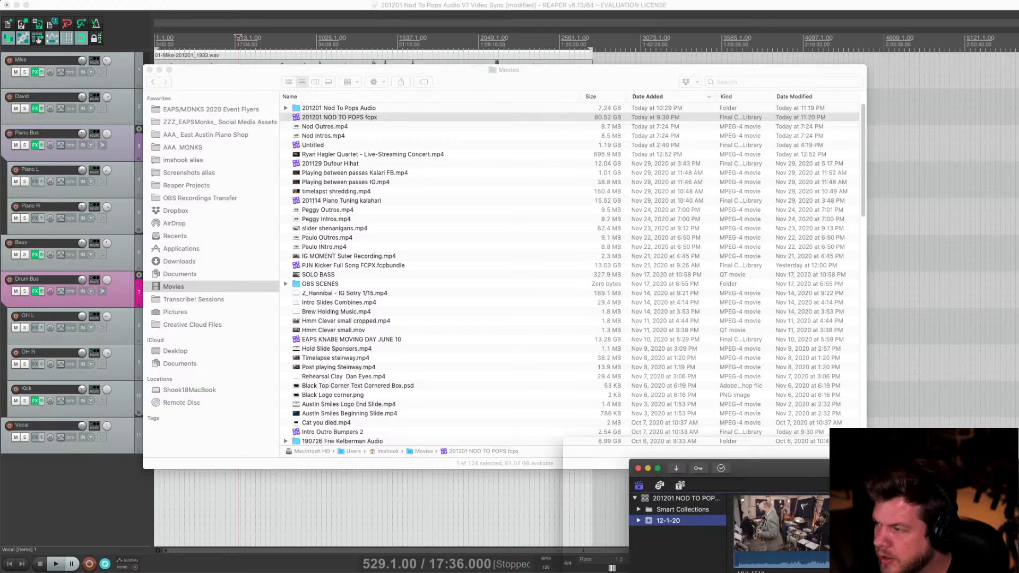
Move the Final Cut Pro window into view, enlarge it to fill the screen, and show the selected clip's information in the inspector
drag(771, 474, 256, 37)
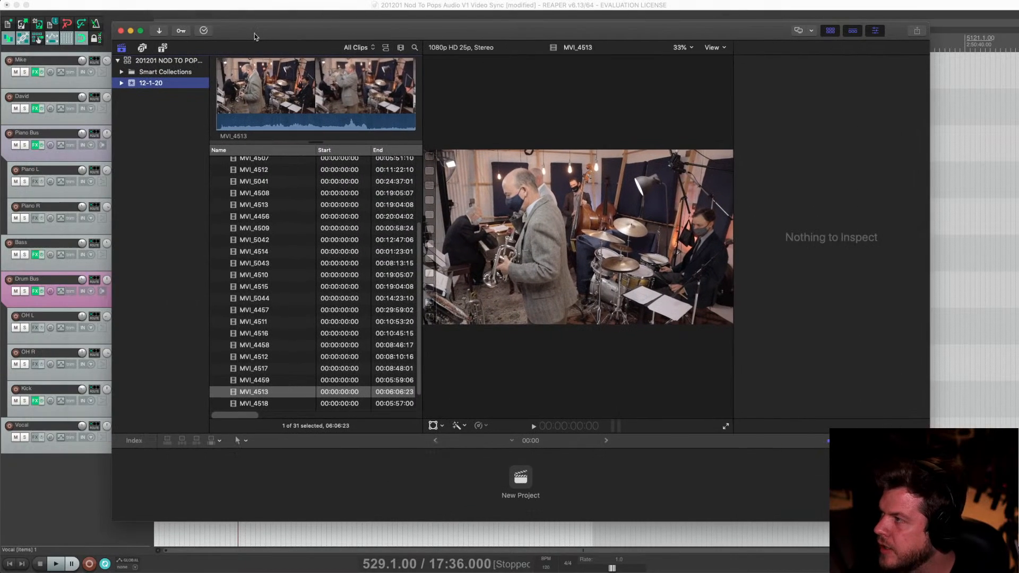
double_click(287, 37)
scroll(218, 438, up, 1)
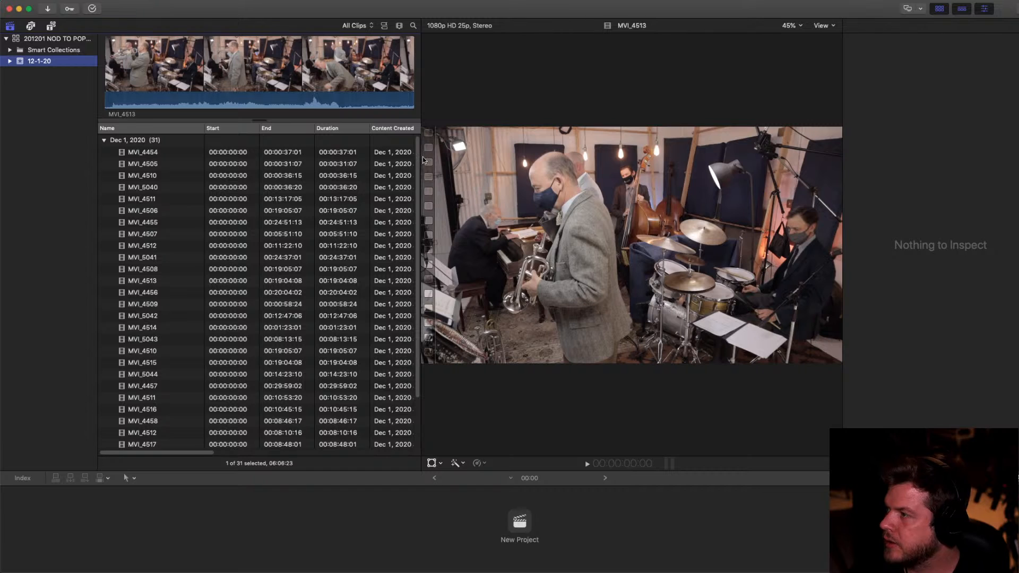
key(super+4)
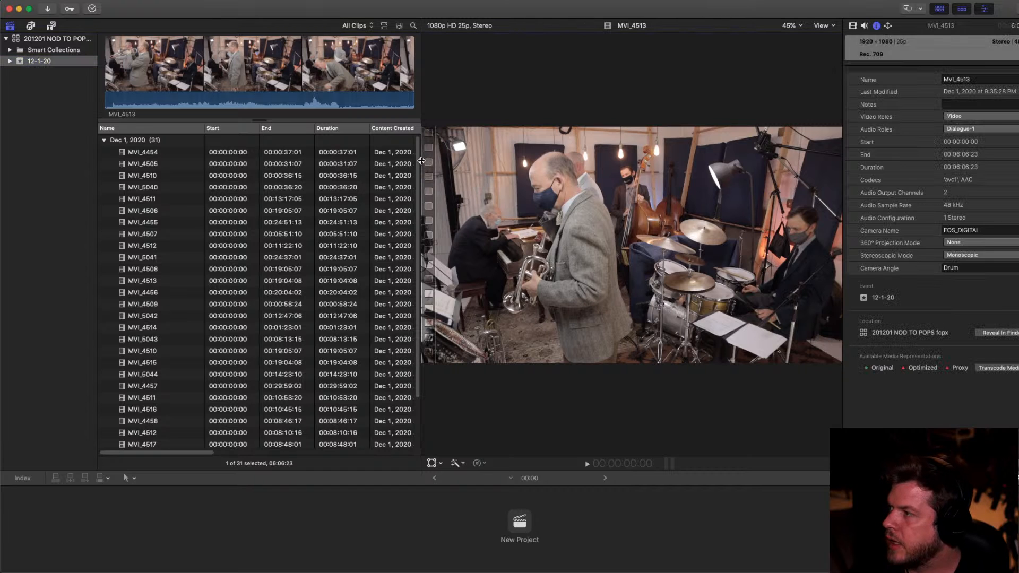
Place the Camera Angle column beside Name, sort the clips by camera angle, and shrink the browser to enlarge the viewer
drag(421, 161, 656, 161)
drag(496, 129, 217, 147)
click(220, 130)
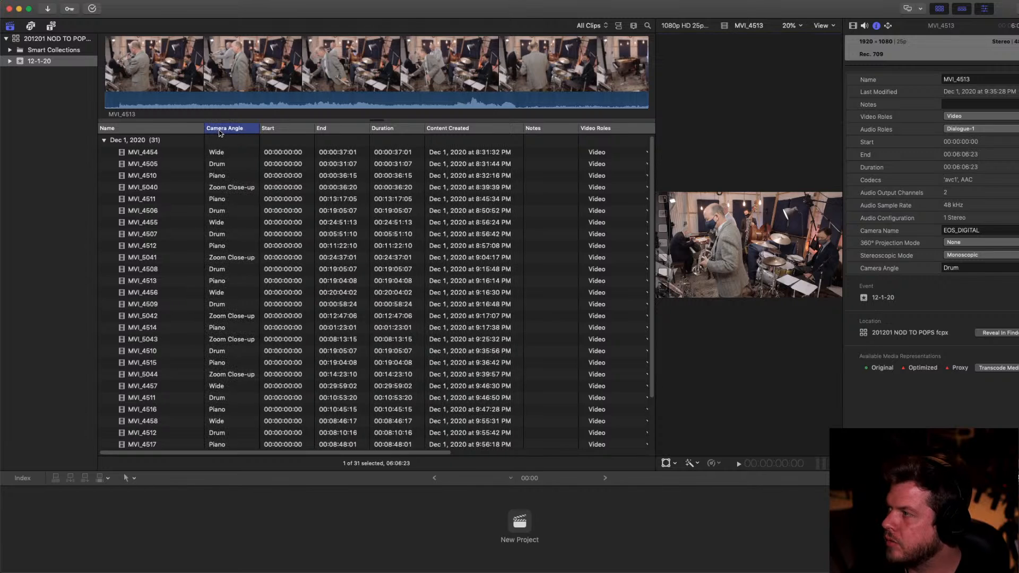
click(127, 152)
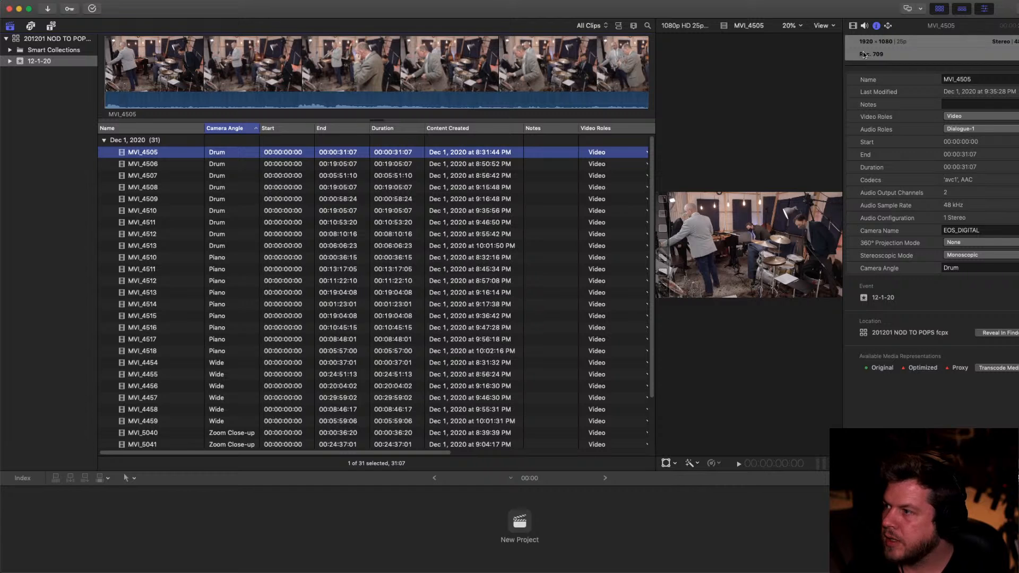
drag(653, 183, 268, 202)
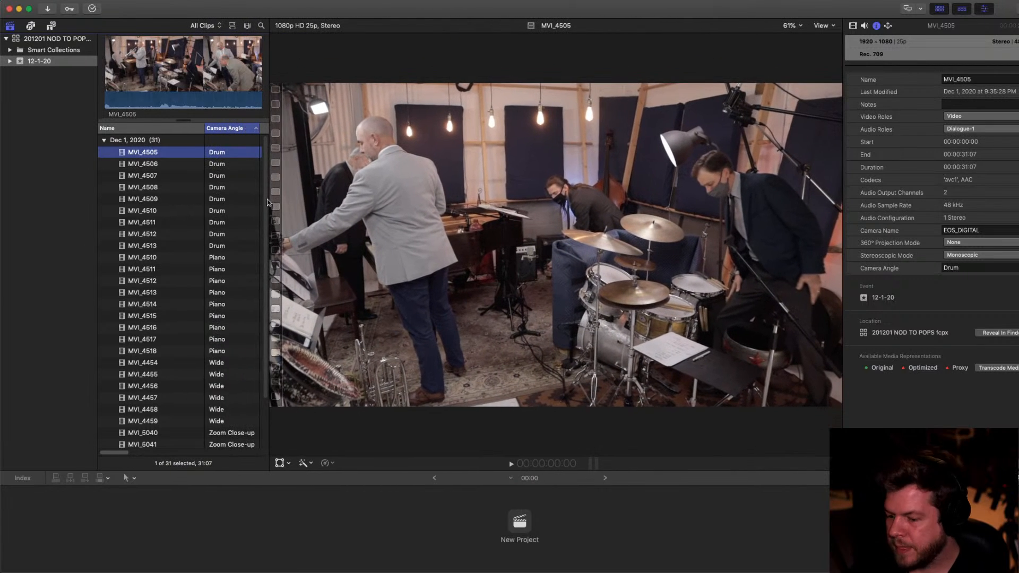
Preview the clips in order through the Drum, Piano, Wide and Zoom Close-up camera angles
click(229, 167)
key(Down)
key(Down)
key(Down)
key(Down)
key(Down)
key(Down)
key(Down)
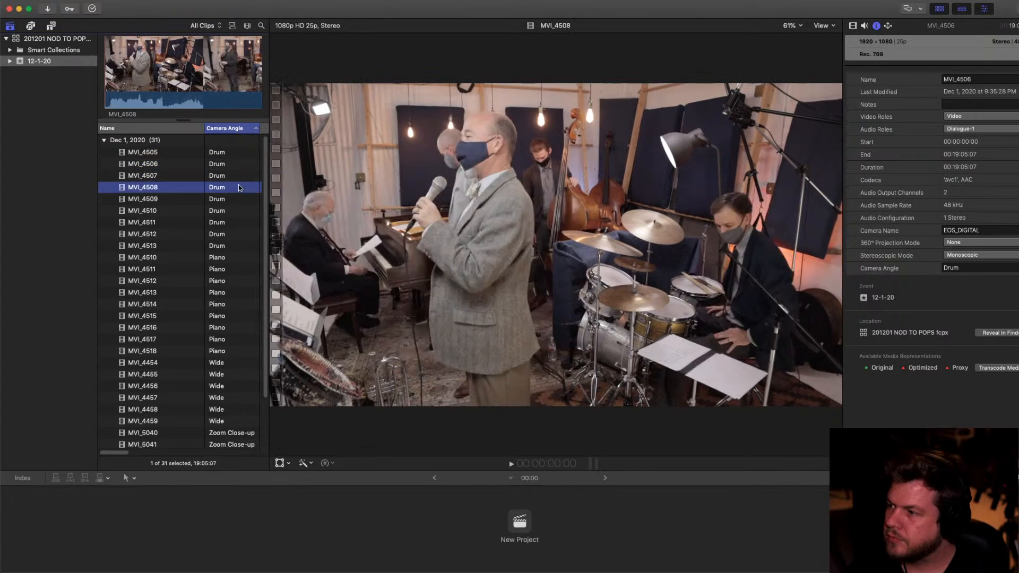
key(Down)
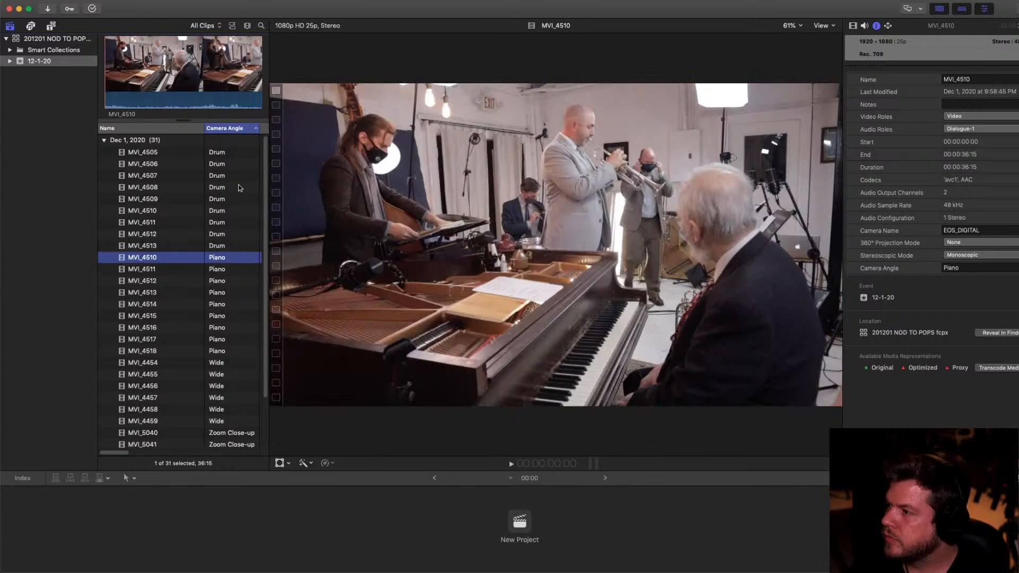
key(Down)
key(Down)
key(Down)
key(Down)
key(Down)
key(Down)
key(Down)
key(Down)
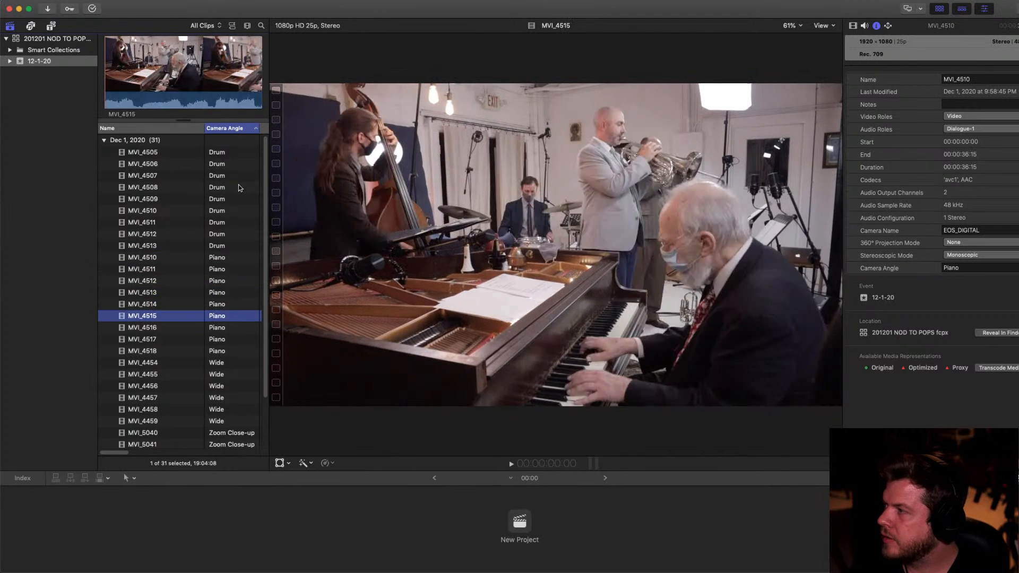
key(Down)
key(Down)
key(Down)
key(Down)
key(Down)
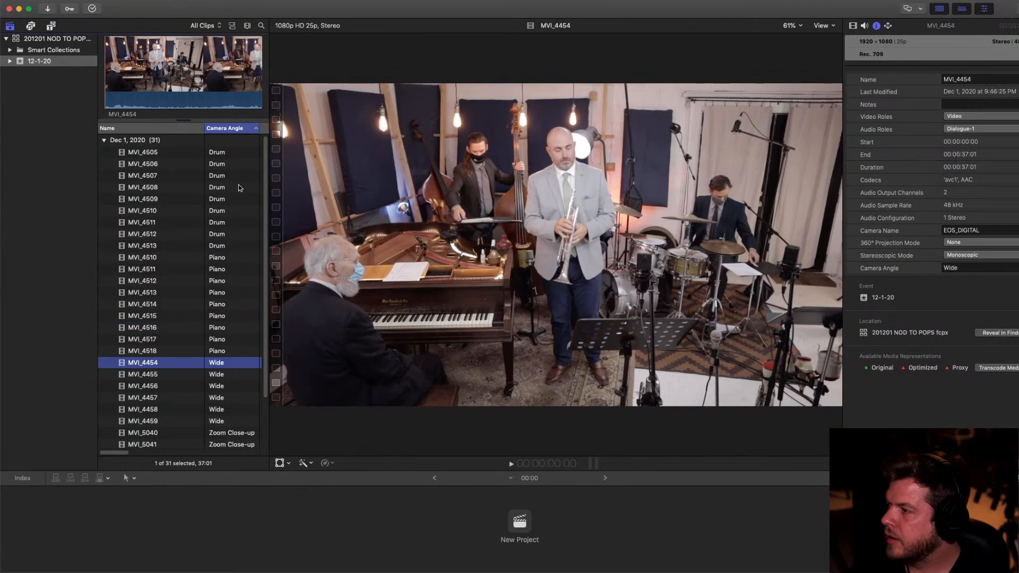
key(Down)
key(Down)
key(Down)
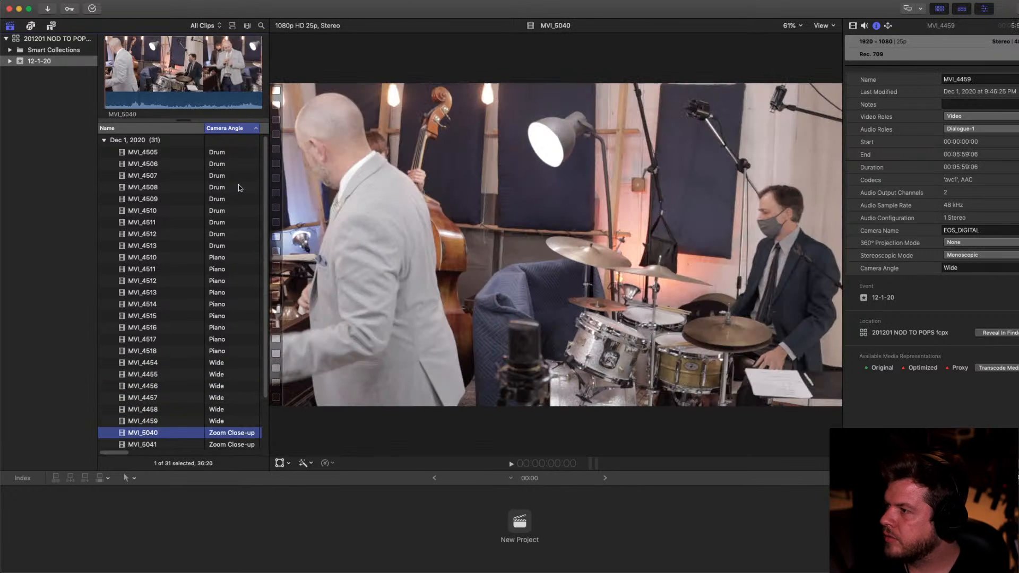
key(Down)
key(Down)
key(Down)
key(Down)
key(Down)
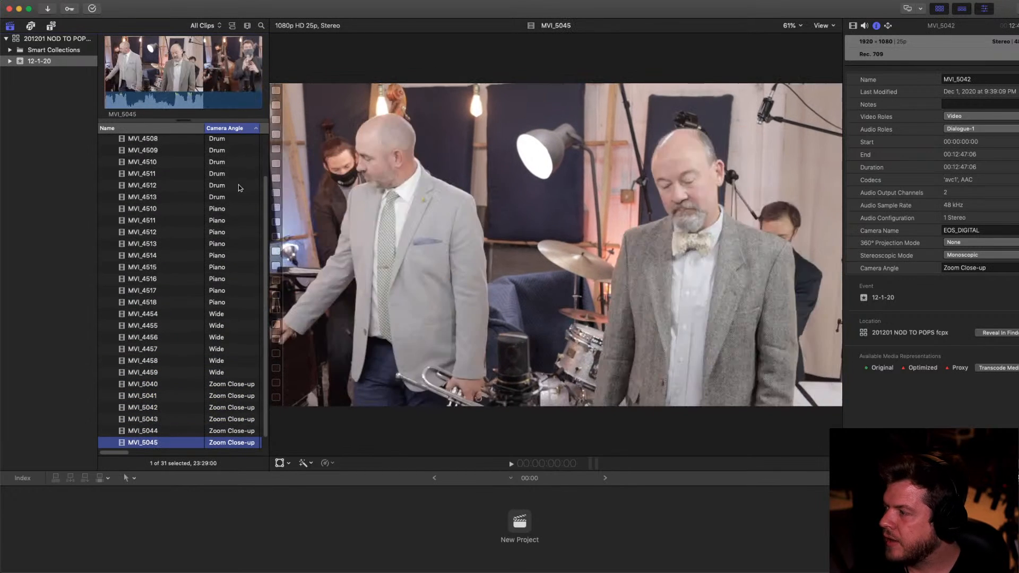
Review the clips in reverse order from the Zoom Close-up angle back to the Drum clip MVI_4512
key(Up)
key(Up)
key(Up)
key(Up)
key(Up)
key(Up)
key(Up)
key(Up)
key(Up)
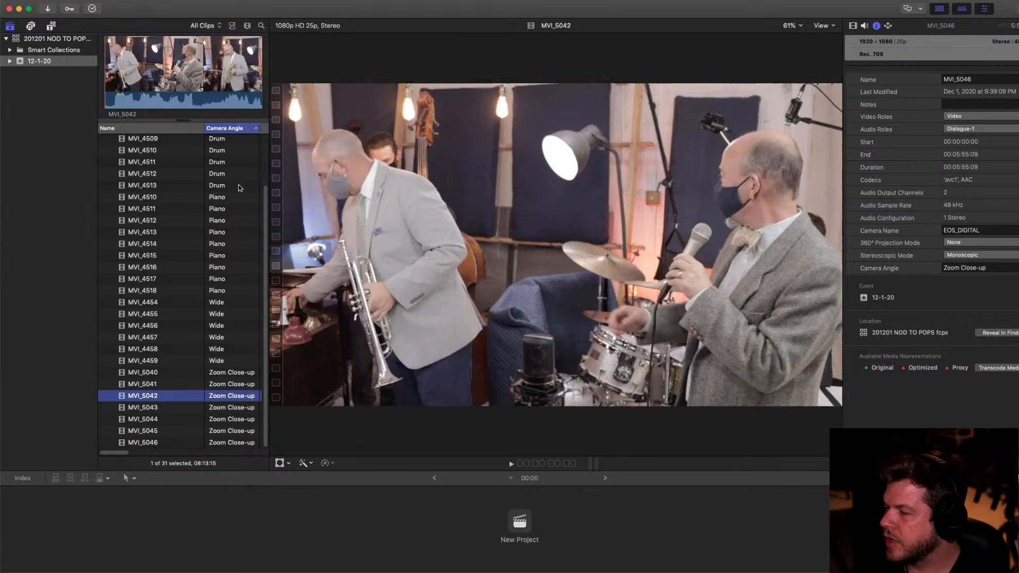
key(Up)
key(Up)
key(Up)
key(Up)
key(Up)
key(Up)
key(Up)
key(Up)
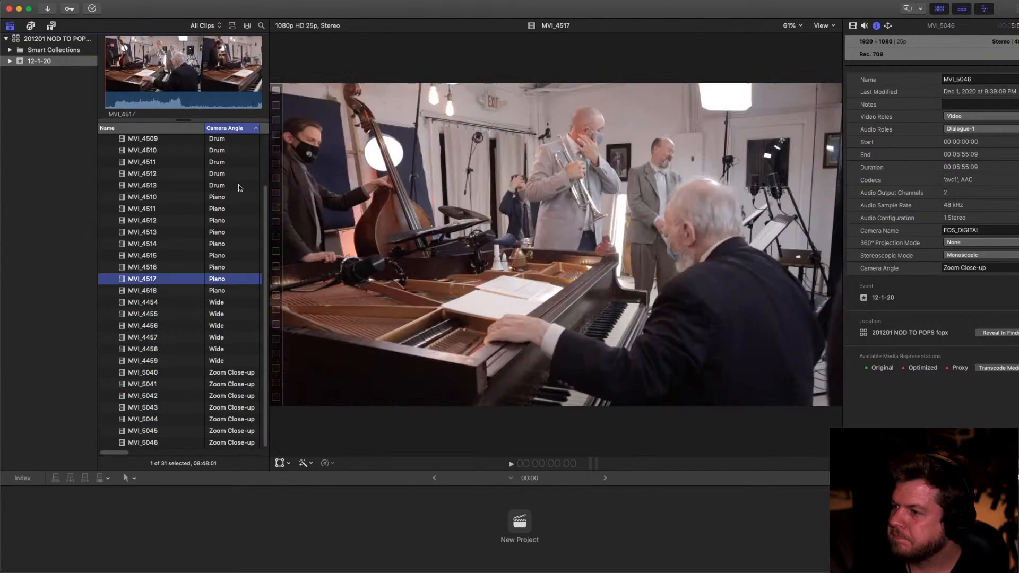
key(Up)
key(Up)
key(Up)
key(Up)
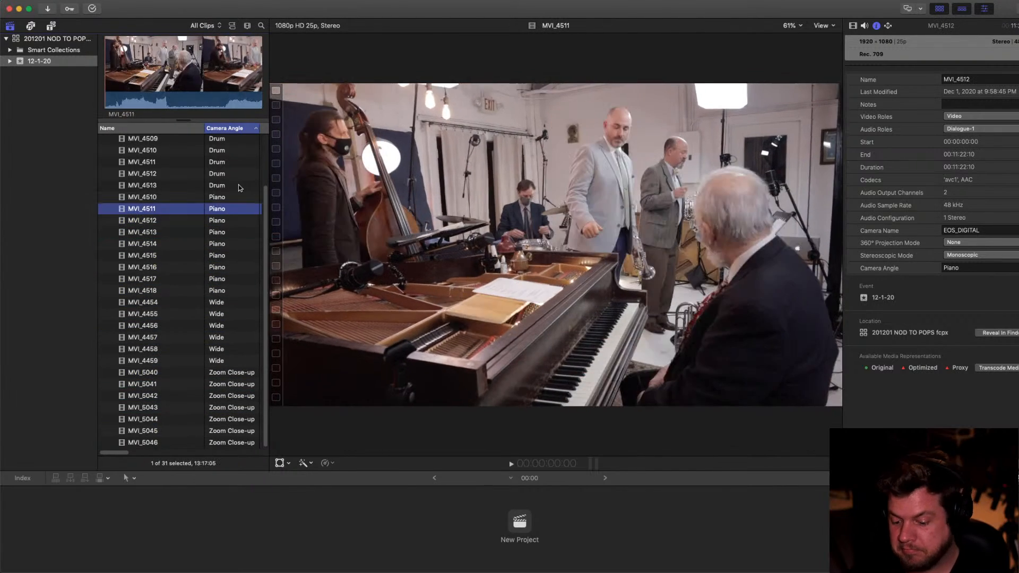
key(Up)
key(Up)
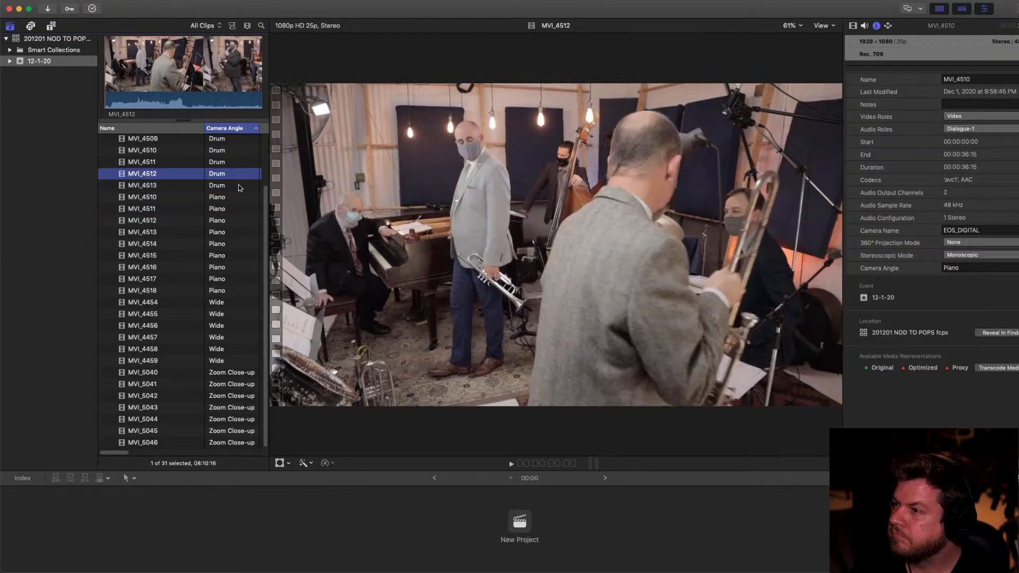
Switch between Final Cut Pro and REAPER's rendering window to check the progress of the audio render
key(ctrl+Up)
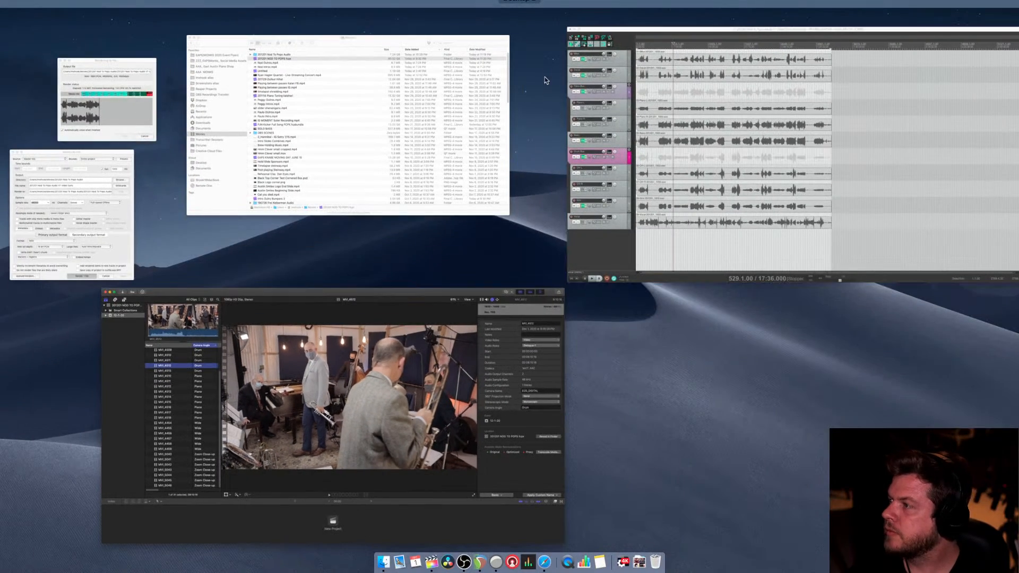
click(115, 82)
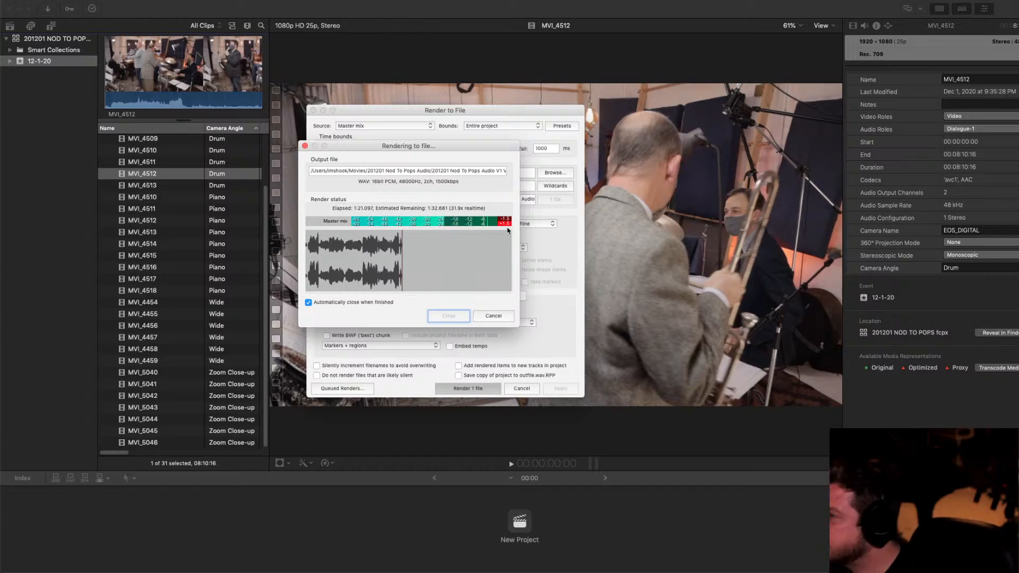
key(ctrl+Up)
click(340, 409)
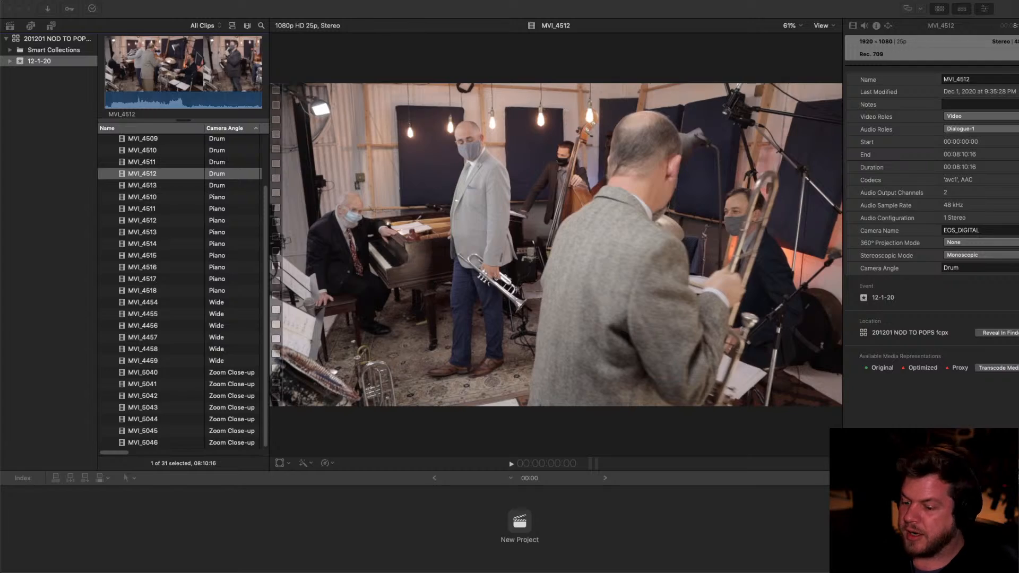
key(ctrl+Up)
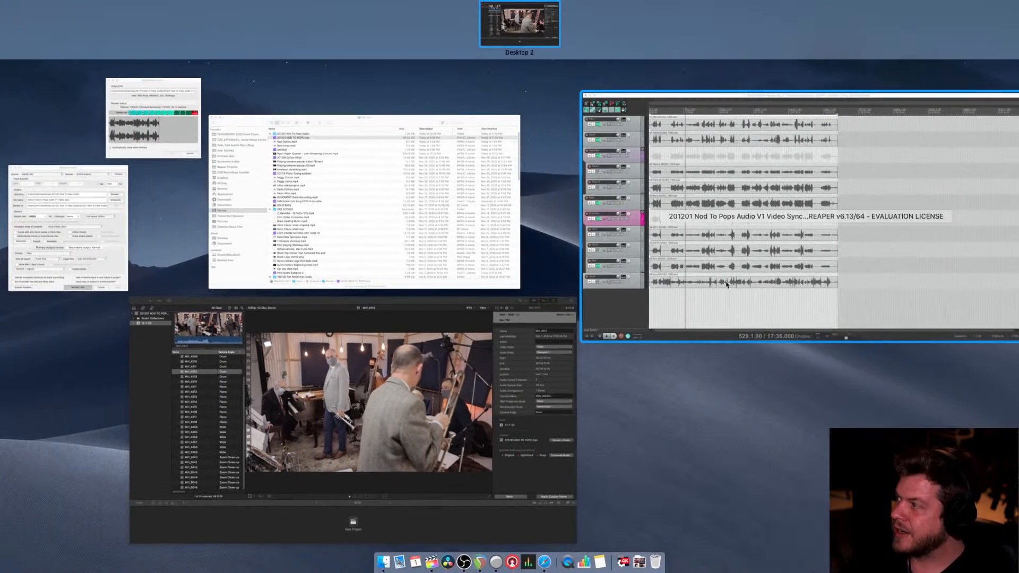
click(152, 115)
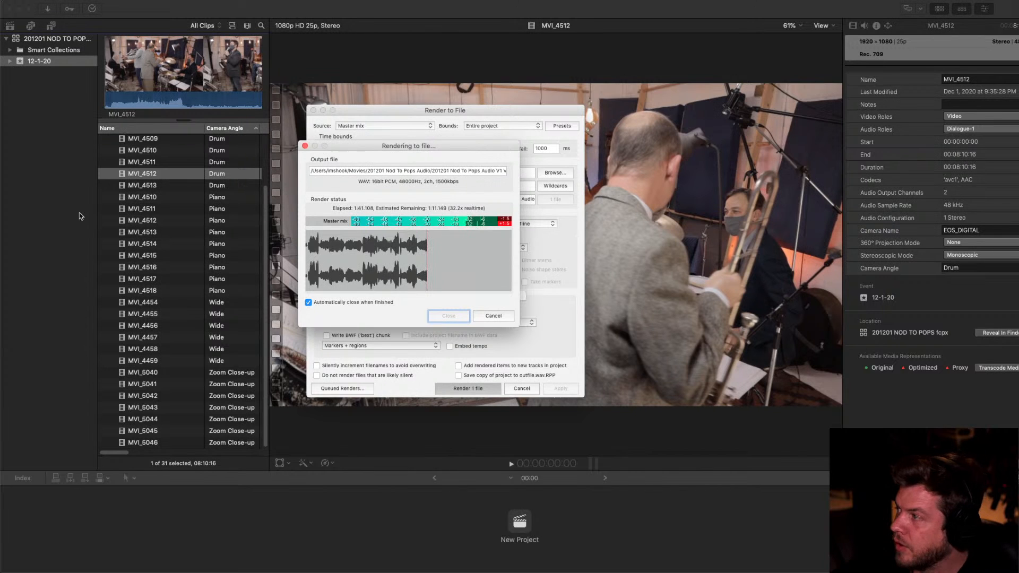
Return to Final Cut Pro, then enlarge the clip browser to show its timing columns and a taller filmstrip
click(242, 154)
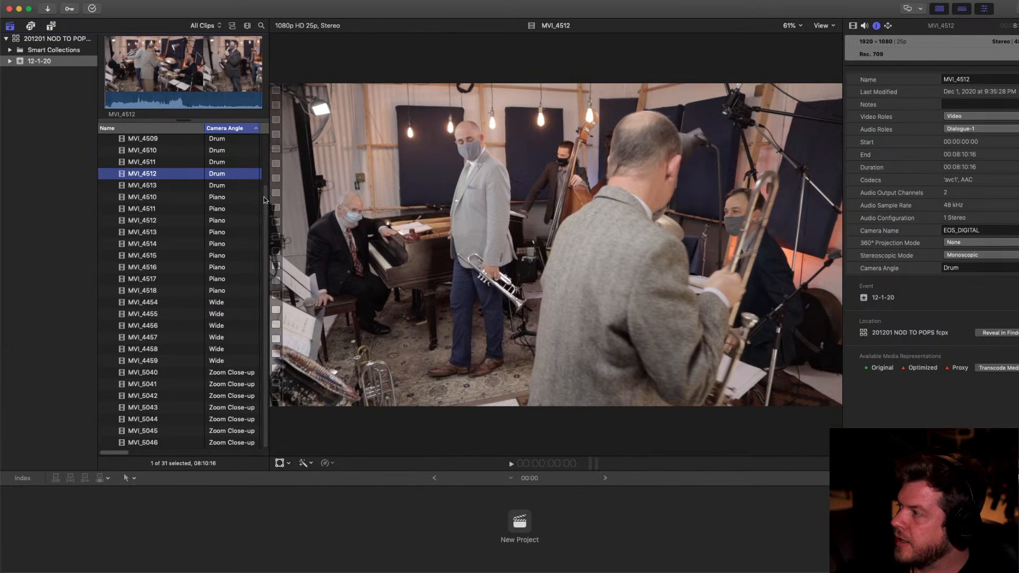
drag(269, 204, 556, 199)
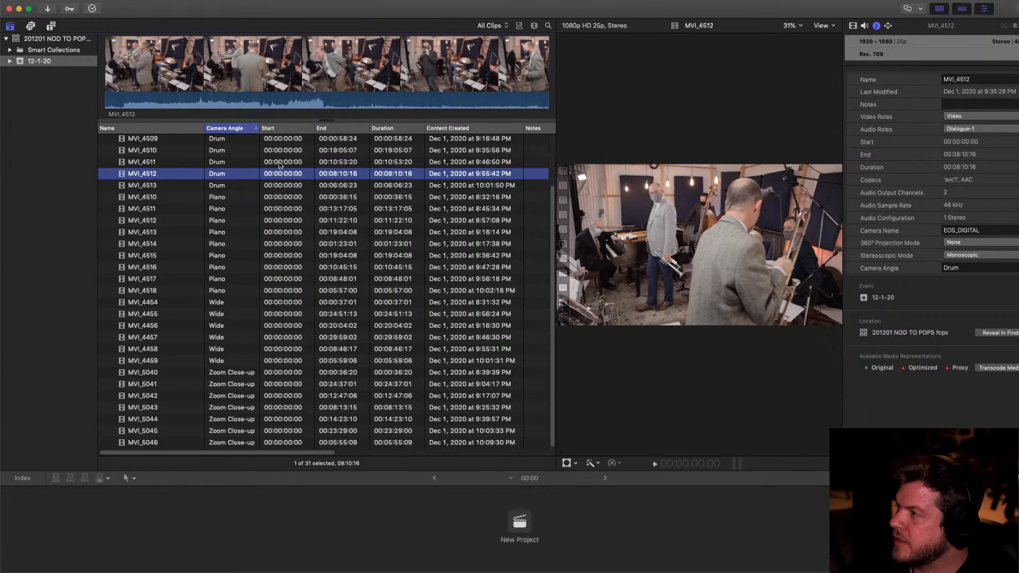
click(273, 121)
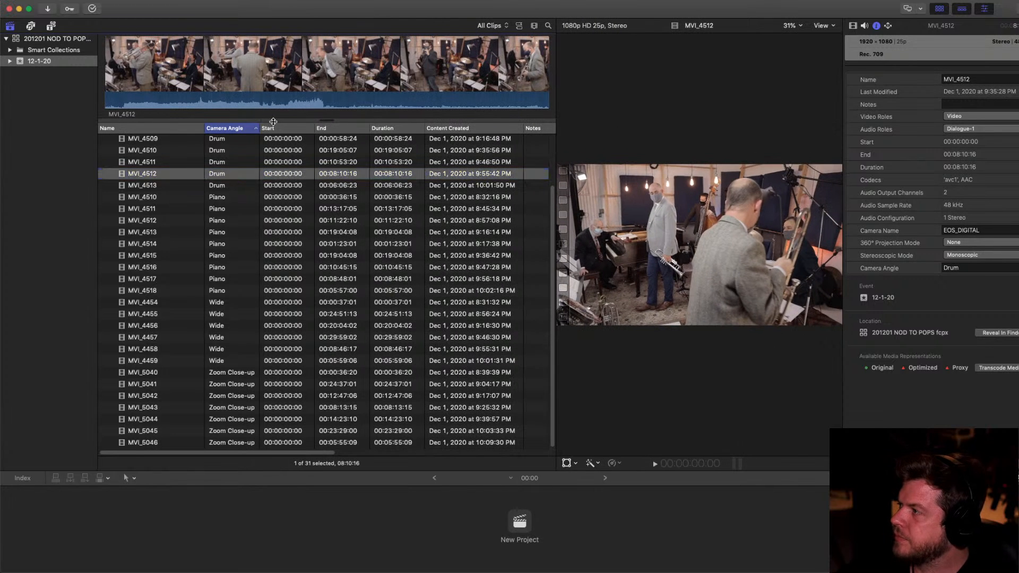
drag(273, 121, 273, 136)
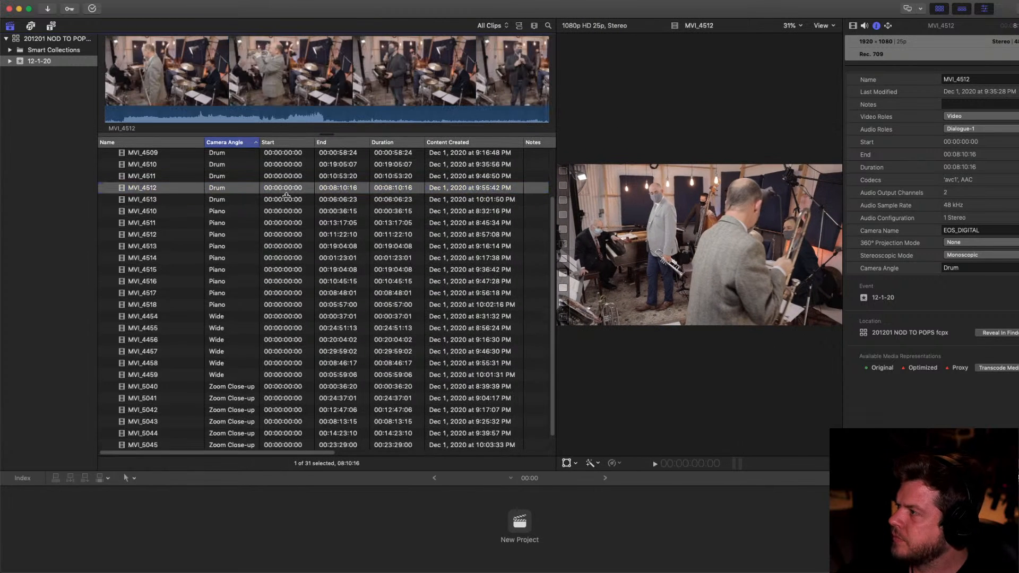
Play a moment of Drum clip MVI_4512, and preview Drum clip MVI_4513 and Piano clips MVI_4510 and MVI_4511
click(181, 87)
key(space)
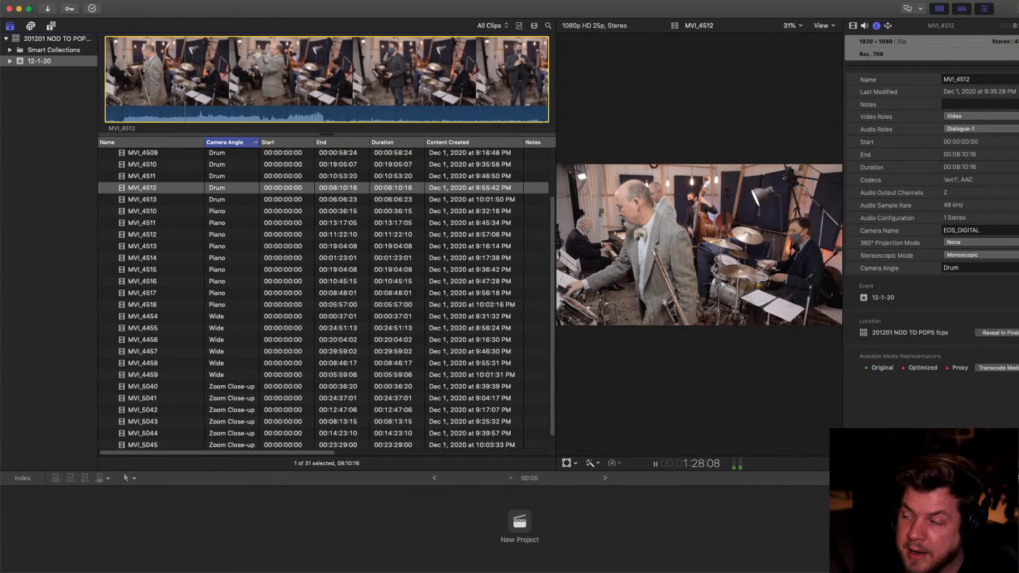
key(space)
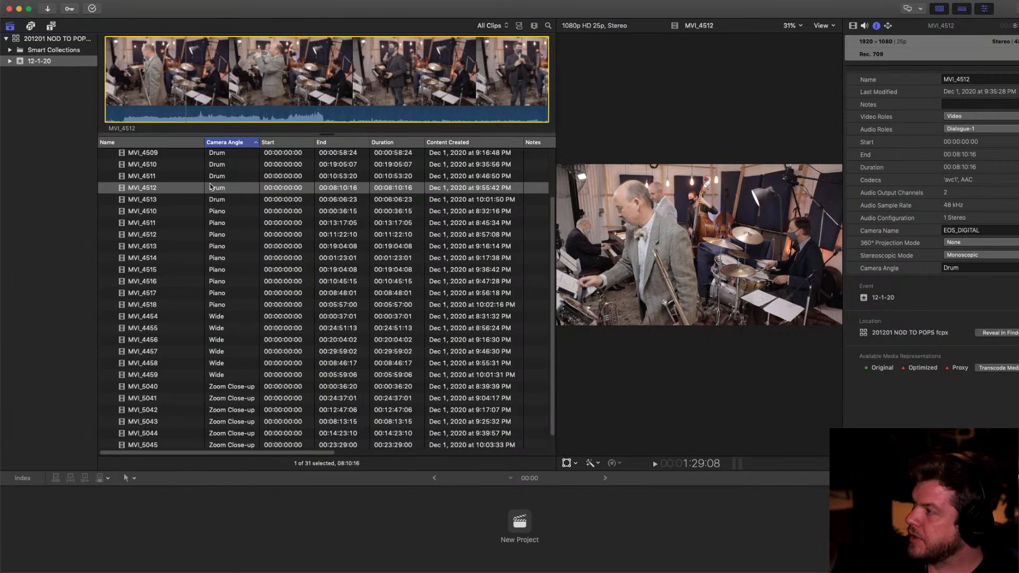
scroll(237, 298, up, 3)
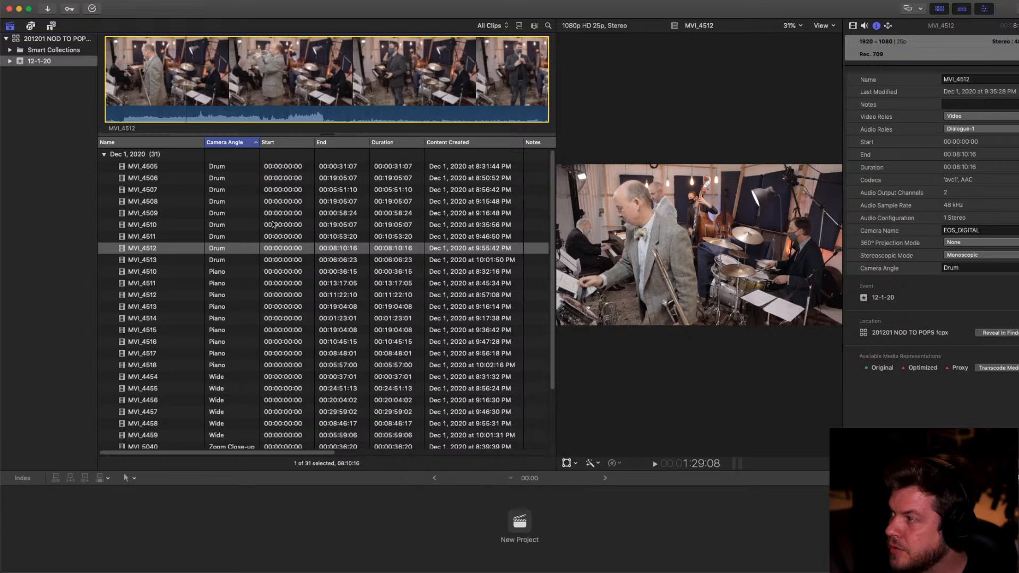
click(239, 259)
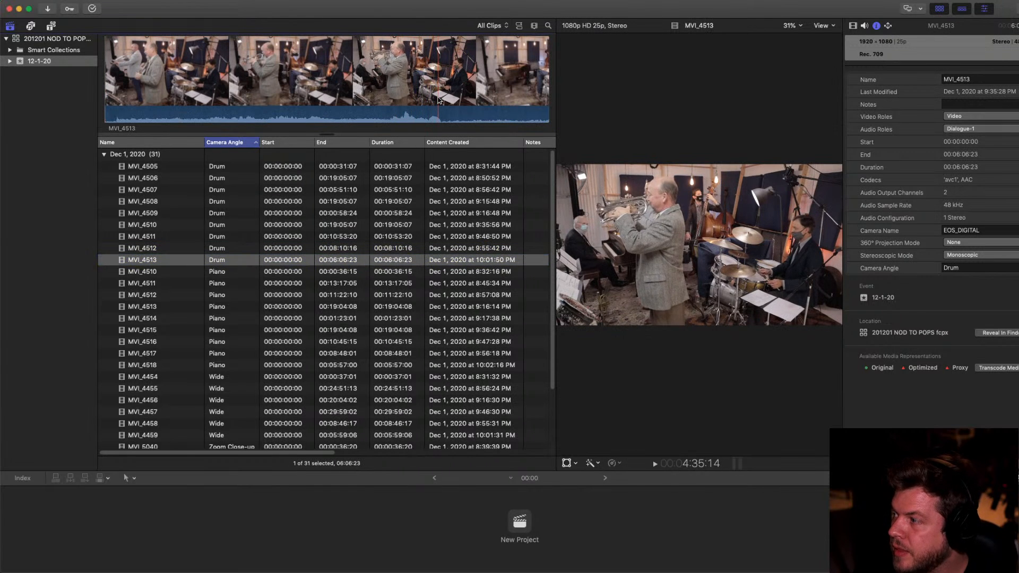
click(365, 270)
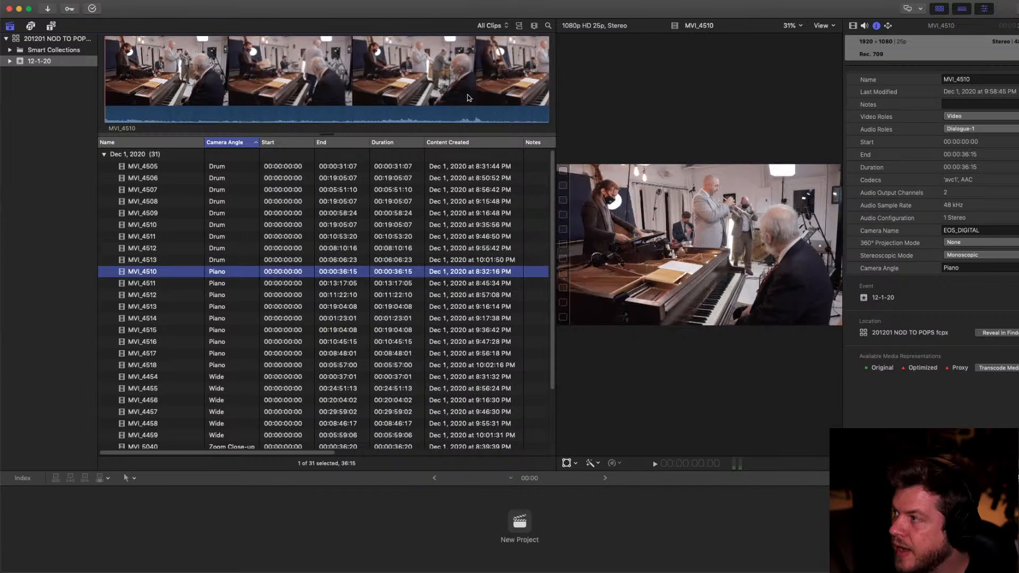
click(314, 284)
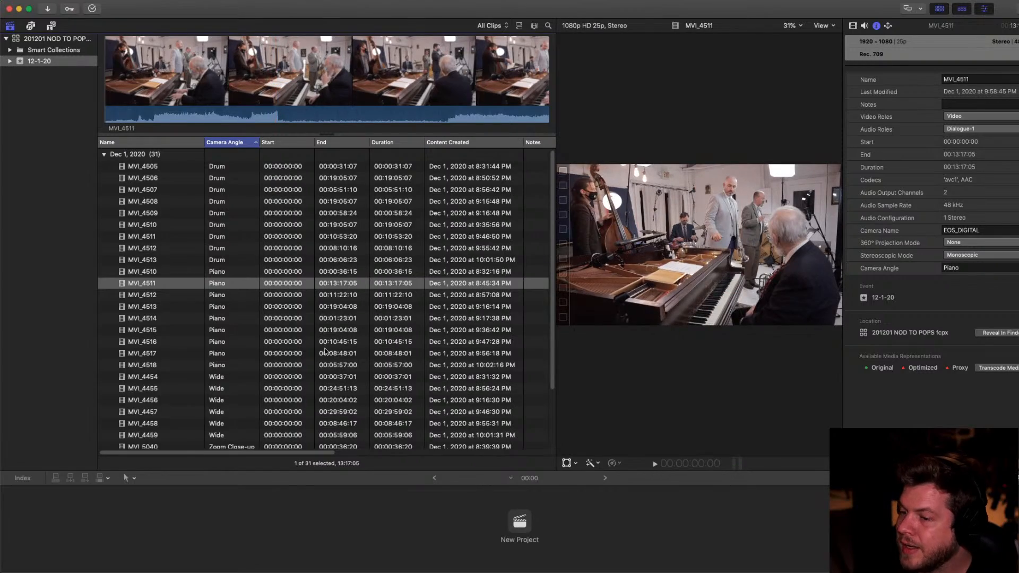
Bring up REAPER's rendering window and monitor the audio render until it completes
key(ctrl+Up)
click(124, 98)
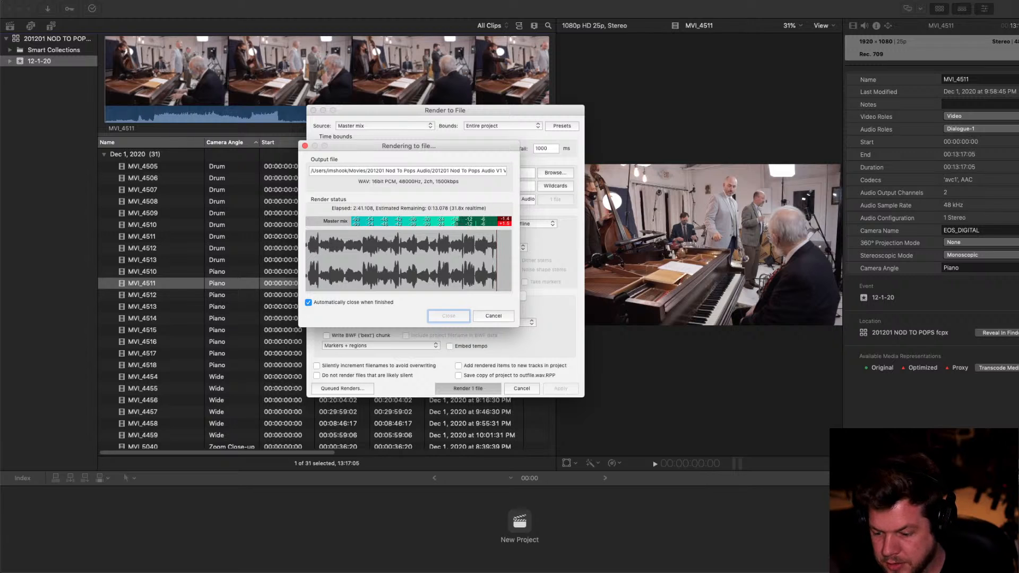
key(super+Tab)
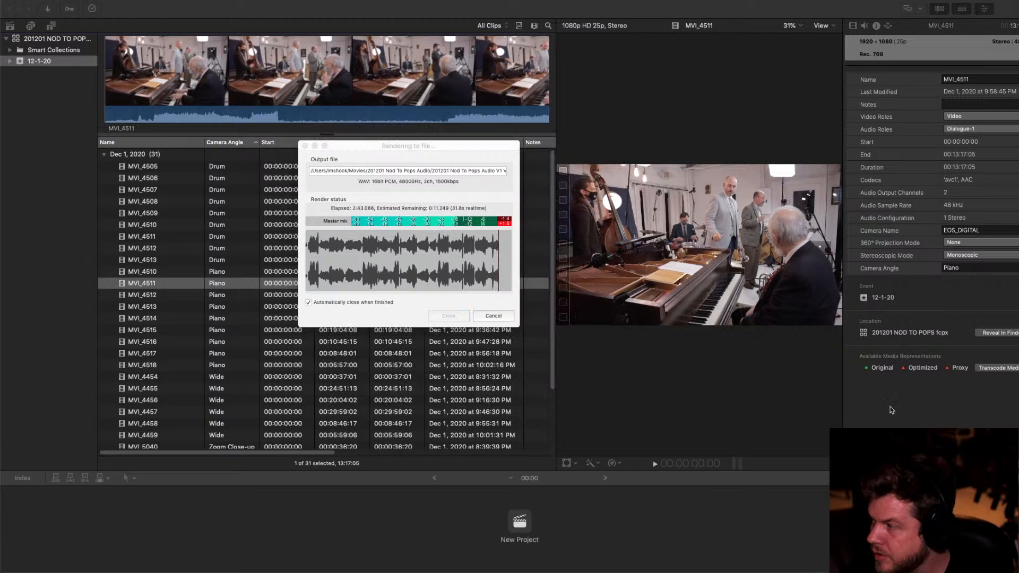
key(ctrl+Up)
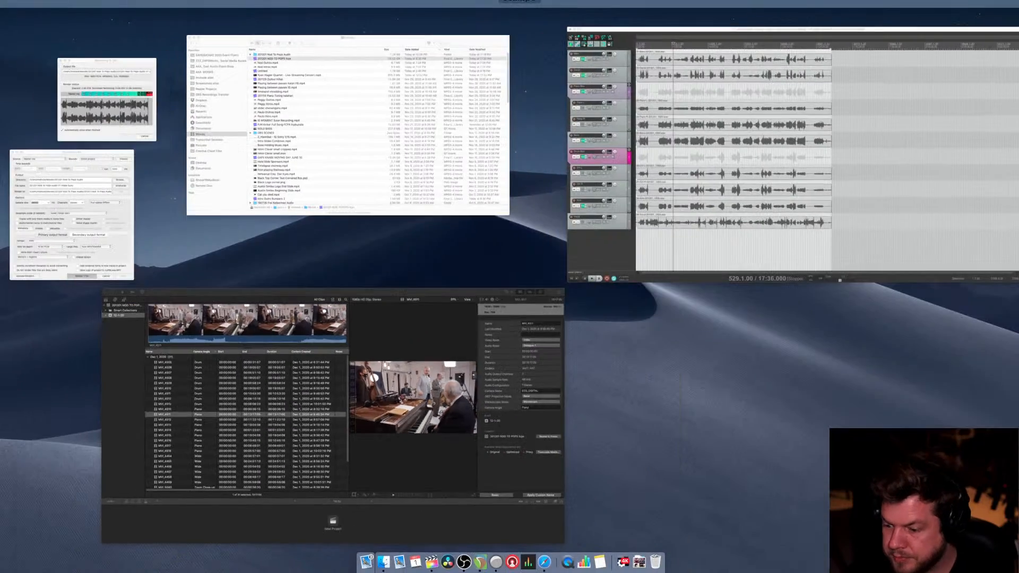
key(ctrl+Up)
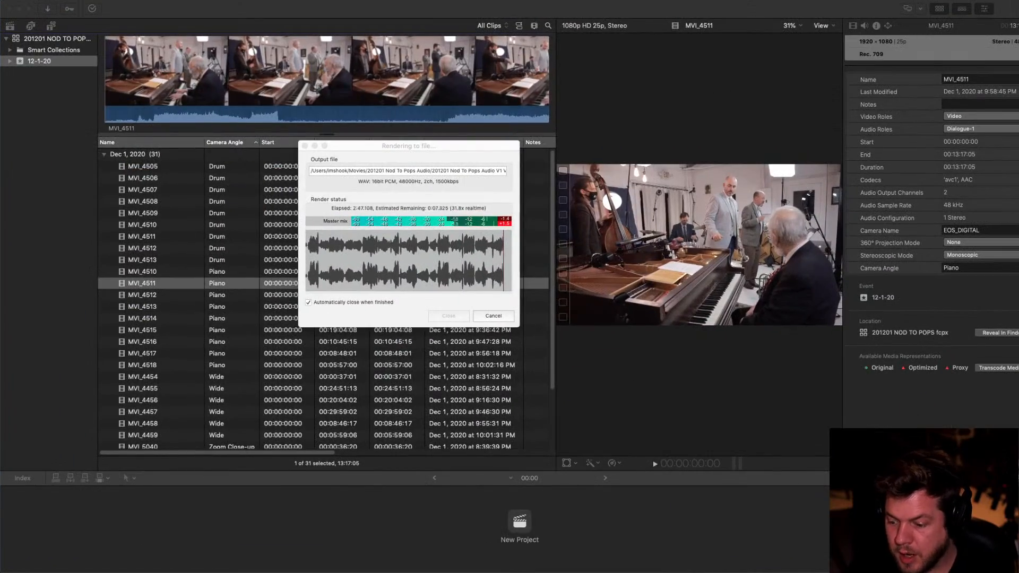
key(ctrl+Up)
key(ctrl+Up)
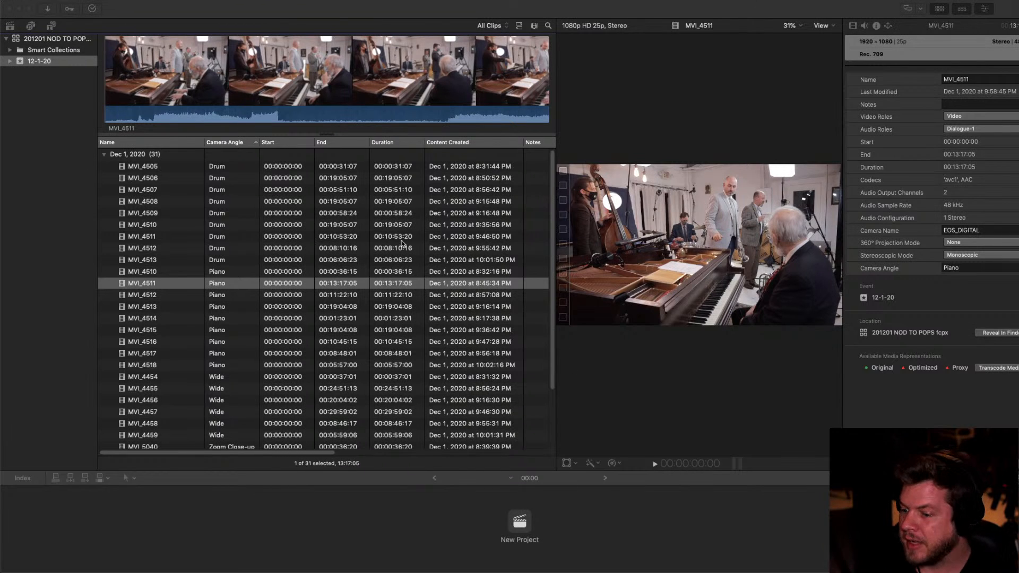
Switch to the REAPER project 201201 Nod To Pops Audio V1 Video Sync and save it
key(ctrl+Up)
click(374, 314)
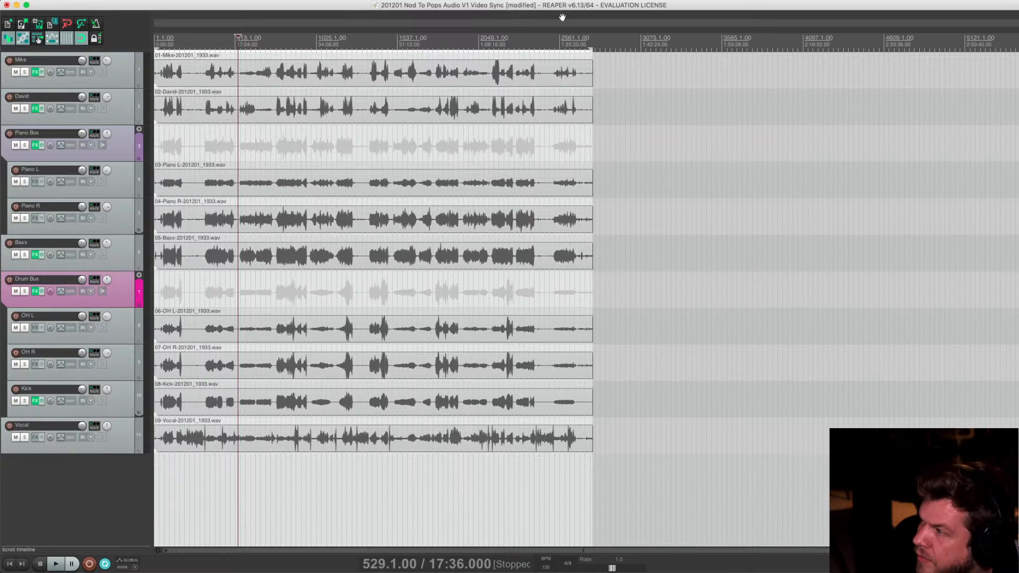
key(super+s)
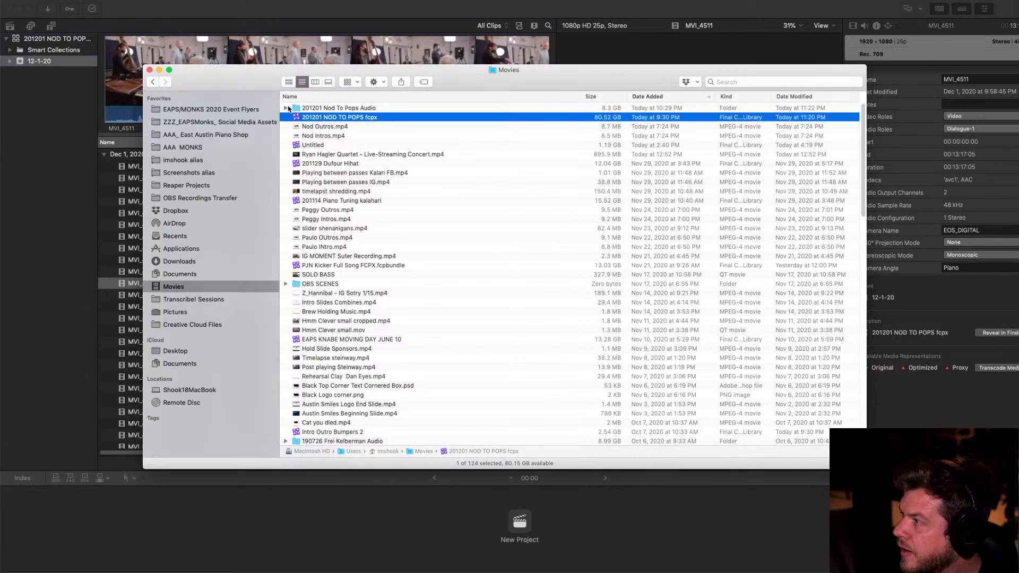
Import 201201 Nod To Pops Audio V1 Video Sync.wav from the 201201 Nod To Pops Audio folder in Movies into event 12-1-20
click(288, 108)
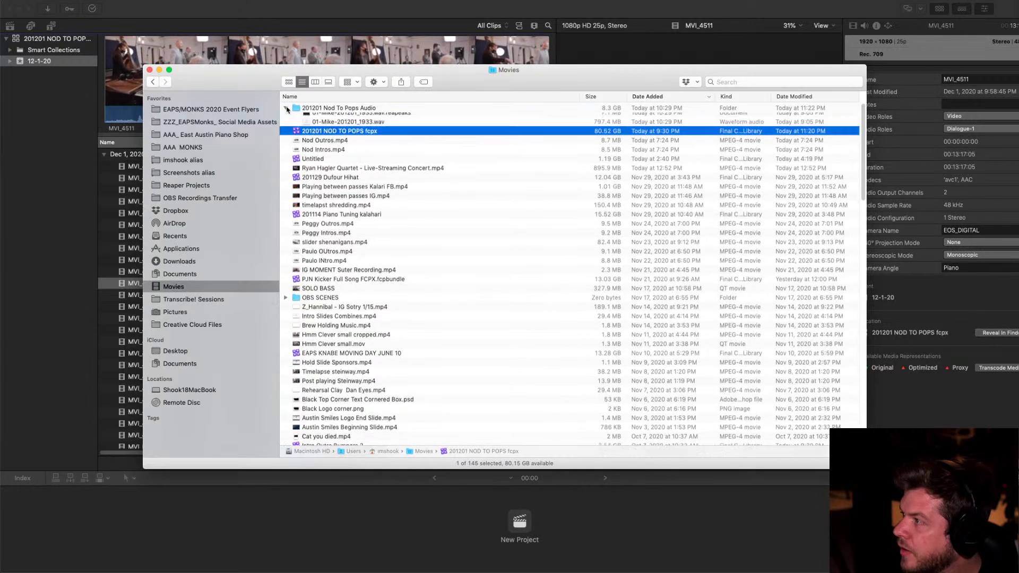
click(319, 108)
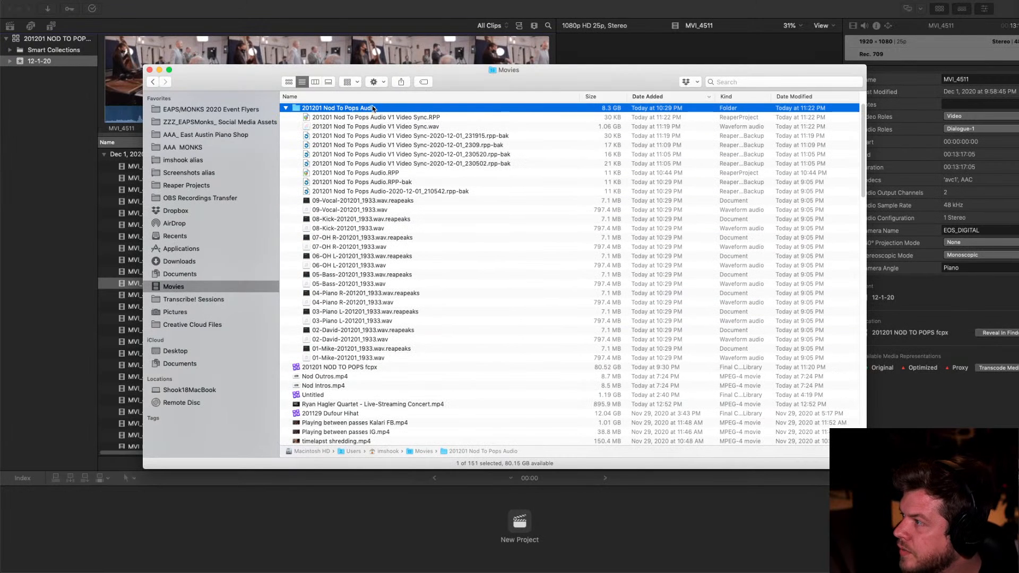
click(356, 127)
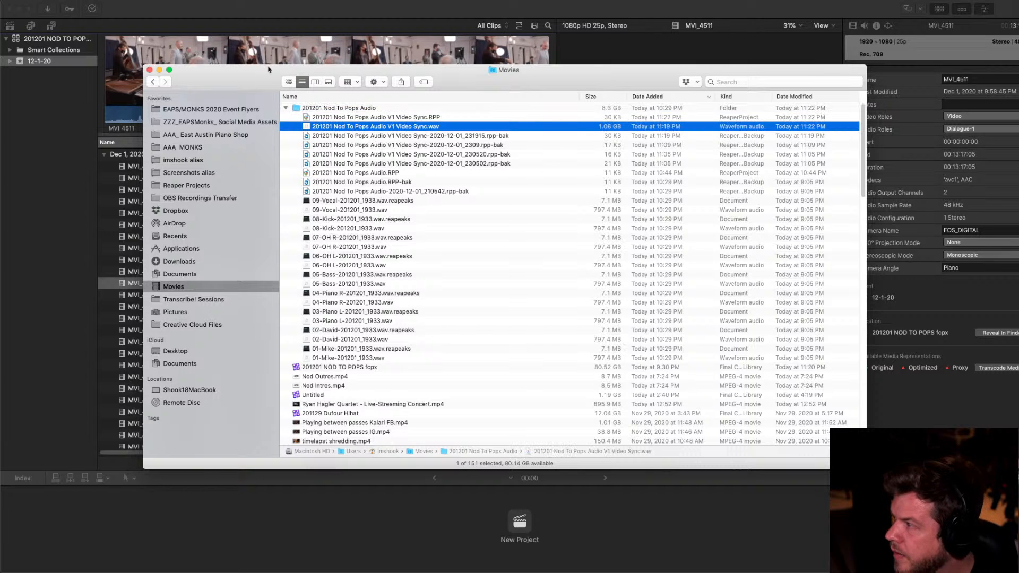
drag(269, 69, 503, 59)
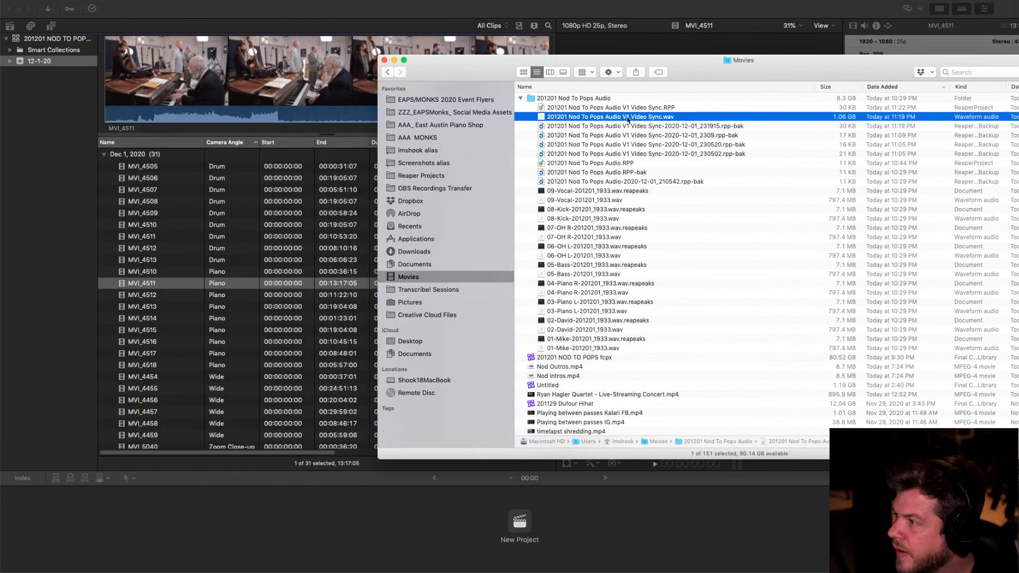
drag(628, 120, 297, 234)
click(341, 58)
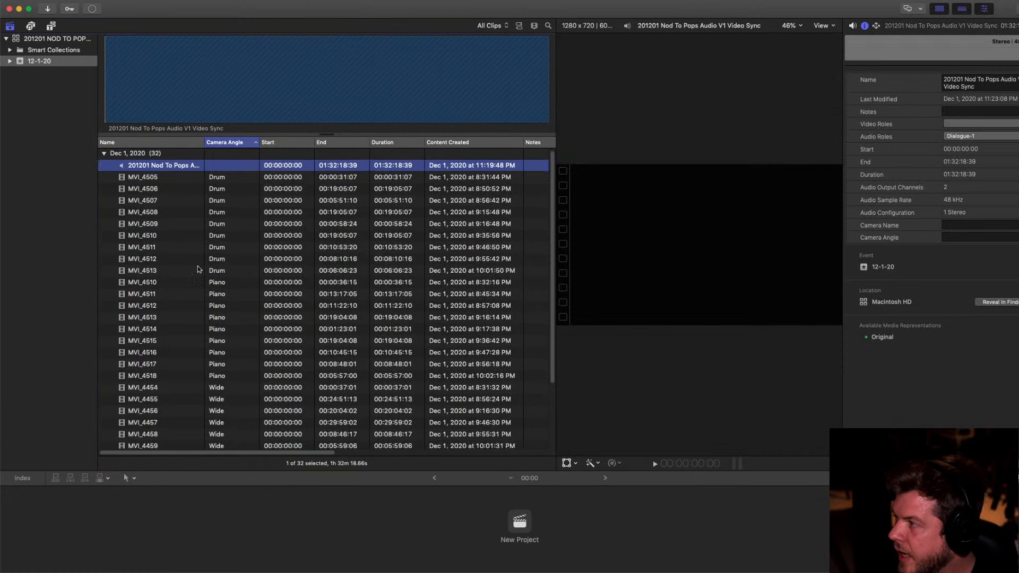
Create a 1080p HD, 25p project named "Z_Nod to Pops Main" in event 12-1-20
scroll(200, 273, down, 5)
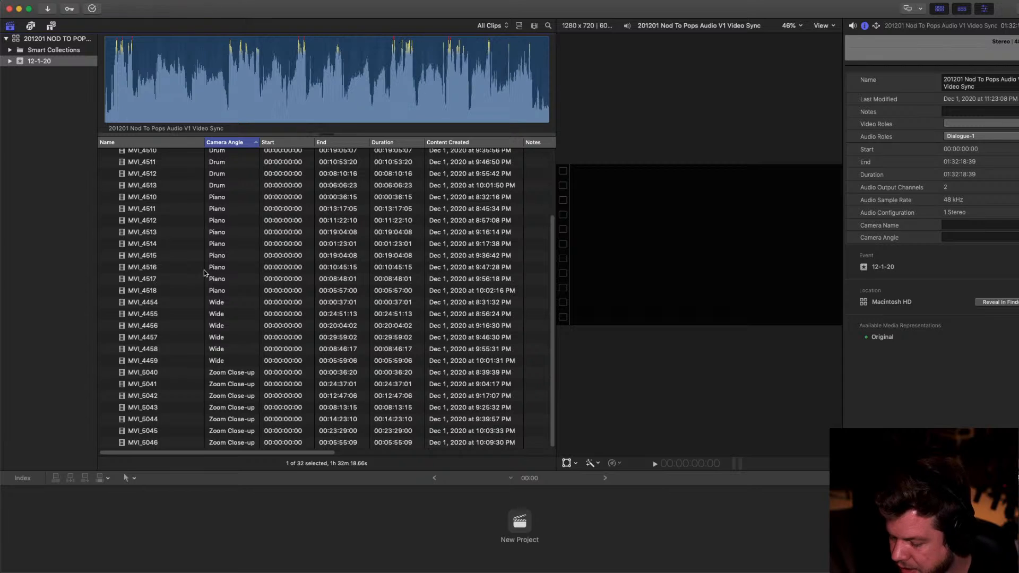
key(super+n)
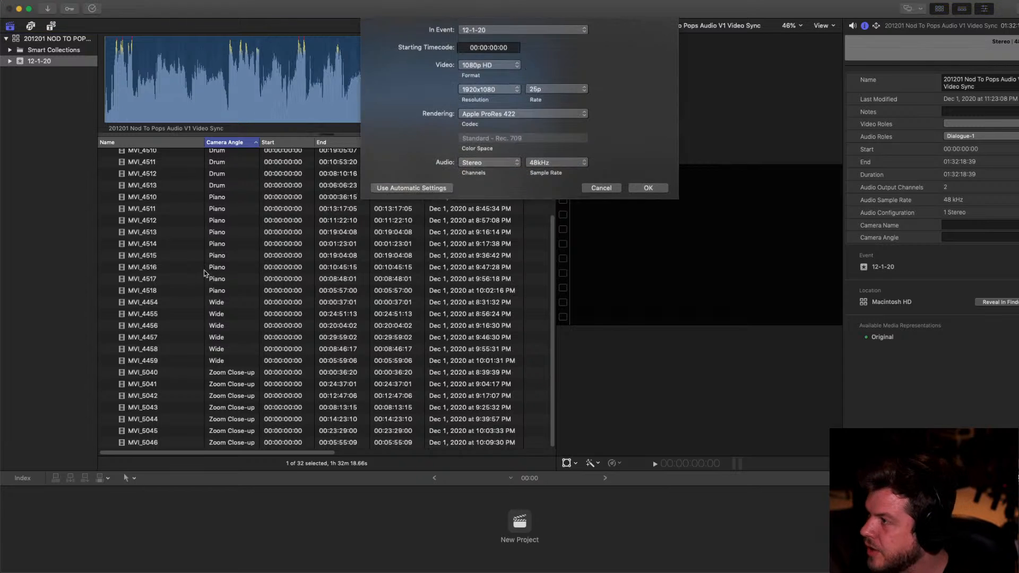
text(Z_Nod to Pops Main)
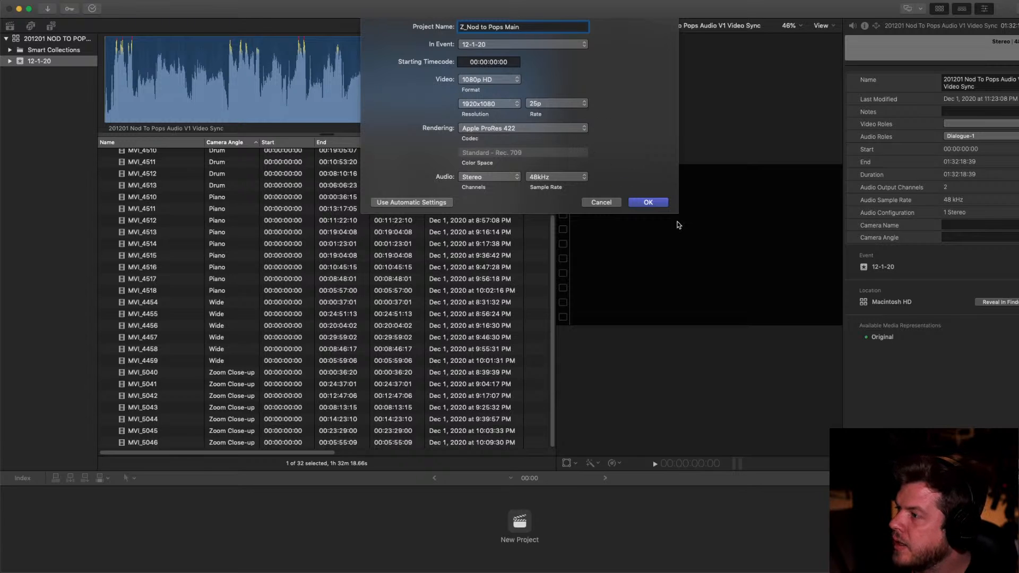
click(648, 203)
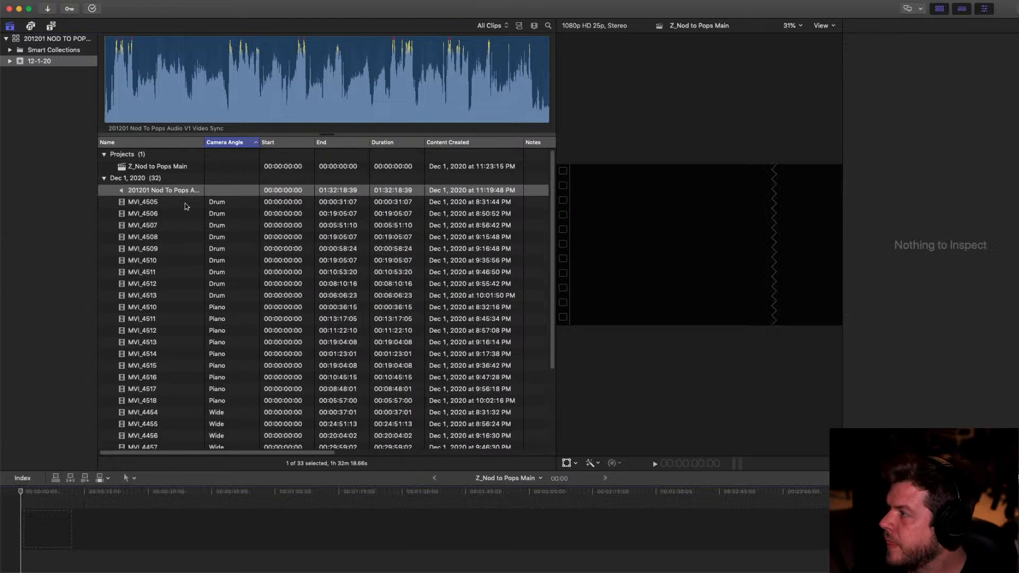
Place the imported mix audio at the start of the Z_Nod to Pops Main timeline and enlarge the timeline to show the whole clip
drag(187, 190, 298, 510)
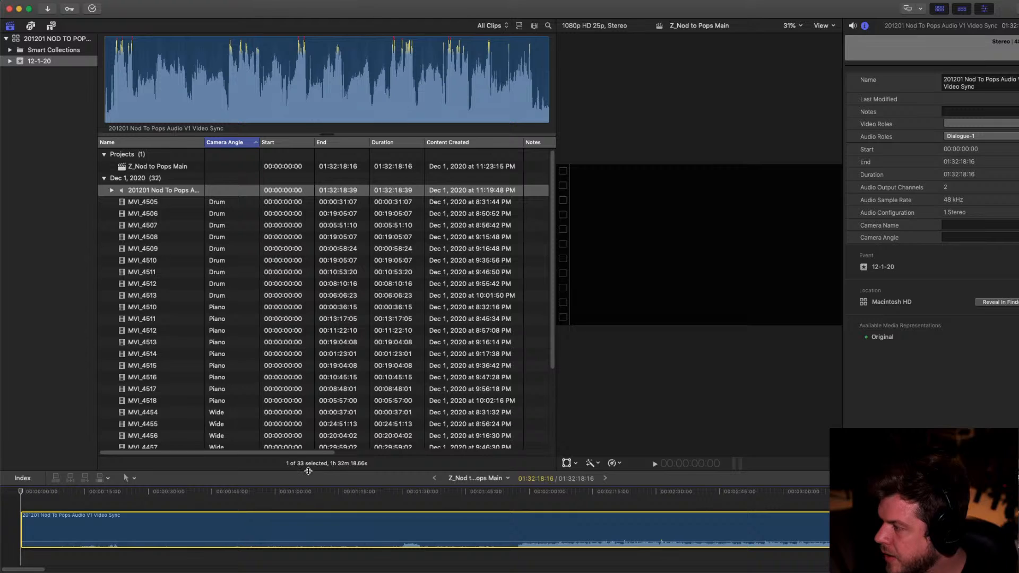
drag(308, 471, 340, 339)
click(457, 401)
key(shift+z)
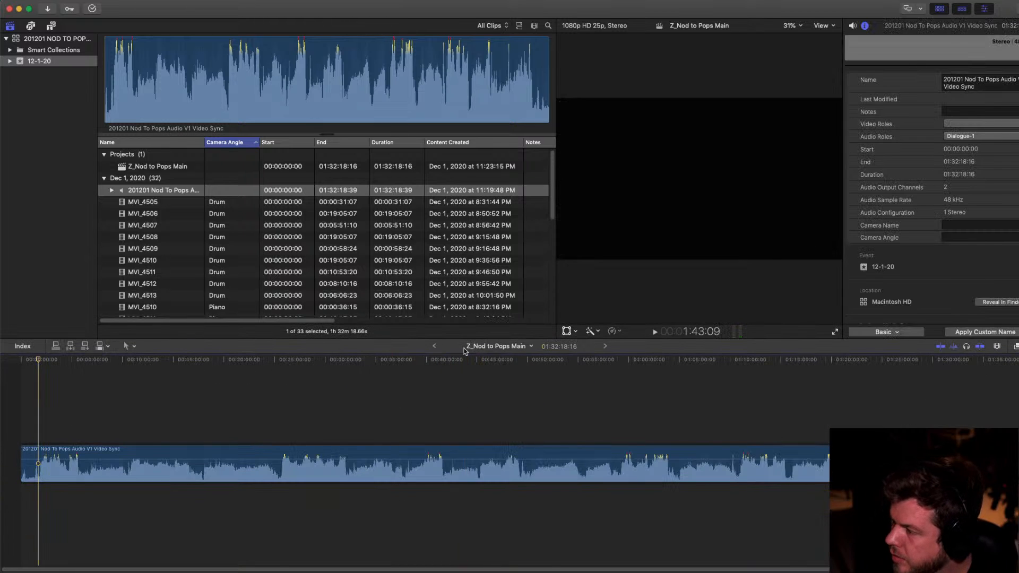
Play a passage of the mix audio near the middle of the timeline
click(432, 361)
key(space)
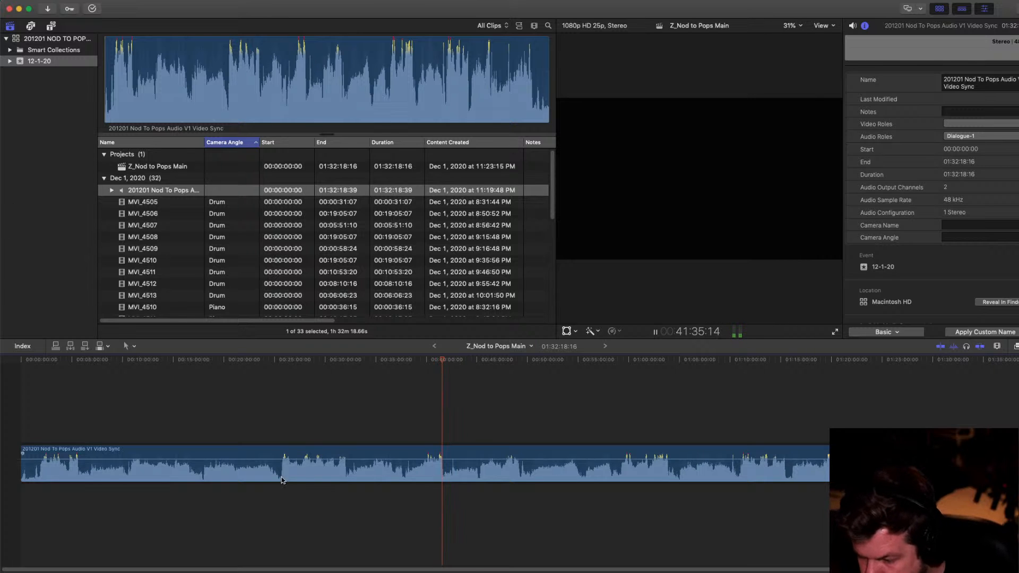
mouse_move(692, 563)
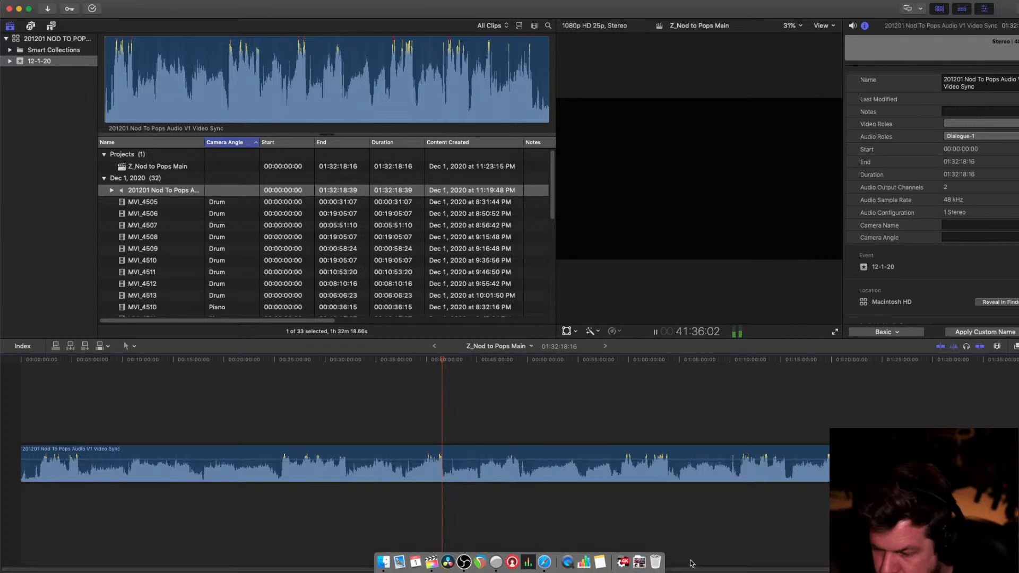
Try a partial range on the mix audio clip in the browser, then extend the selection across nearly its full length
click(180, 195)
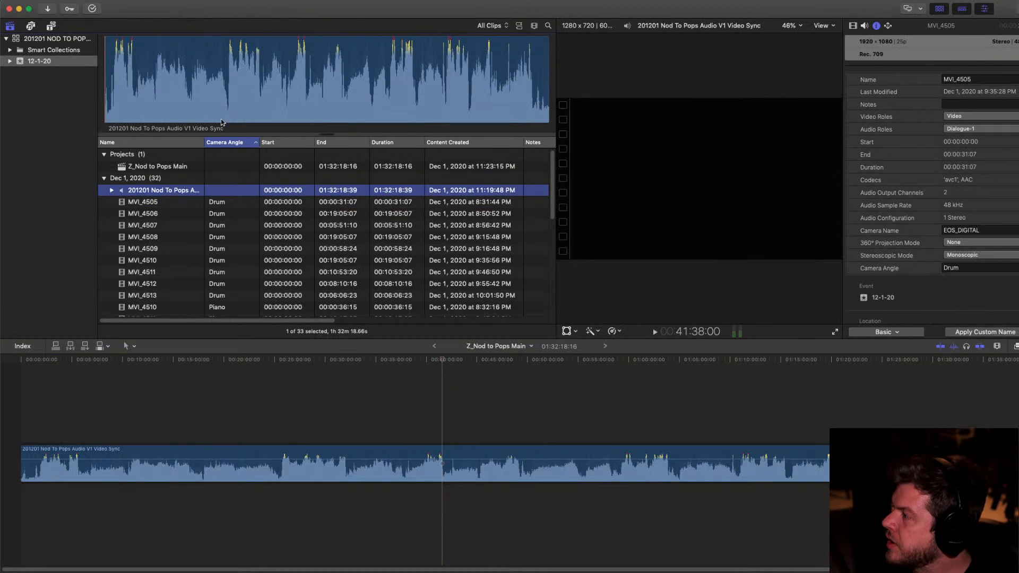
drag(230, 72, 322, 73)
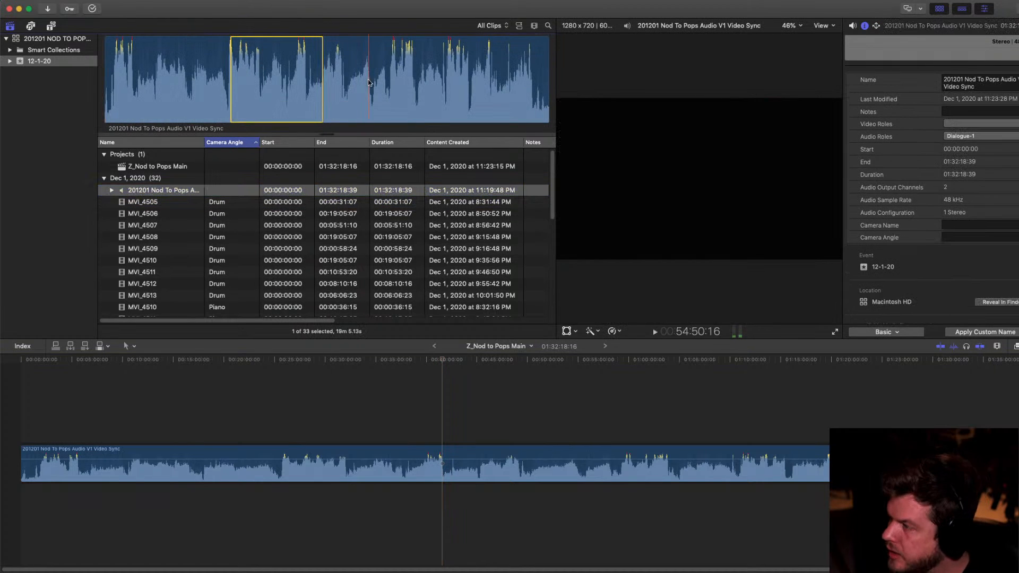
drag(549, 76, 96, 96)
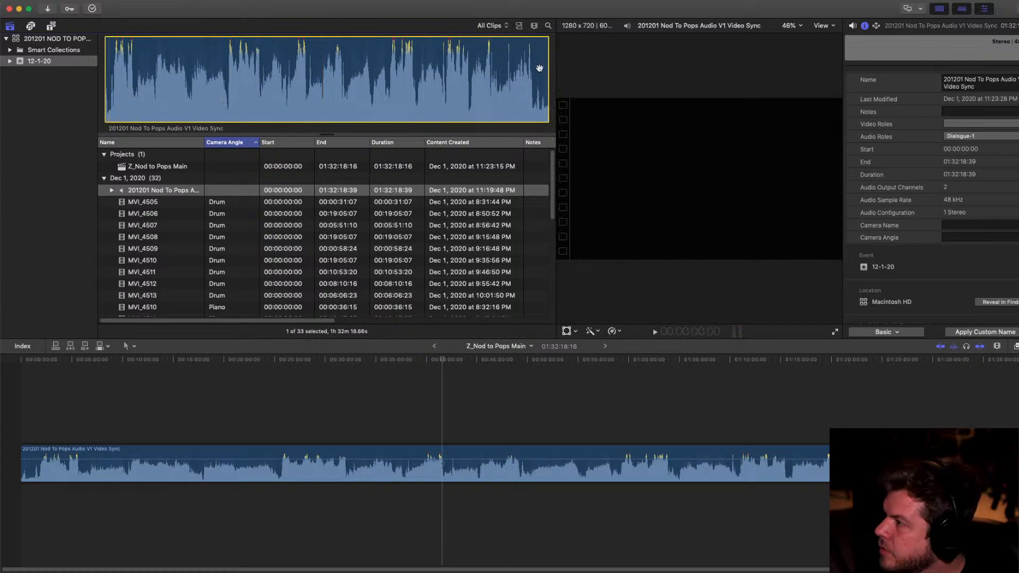
mouse_move(551, 72)
mouse_down()
mouse_move(560, 72)
mouse_move(549, 73)
mouse_up()
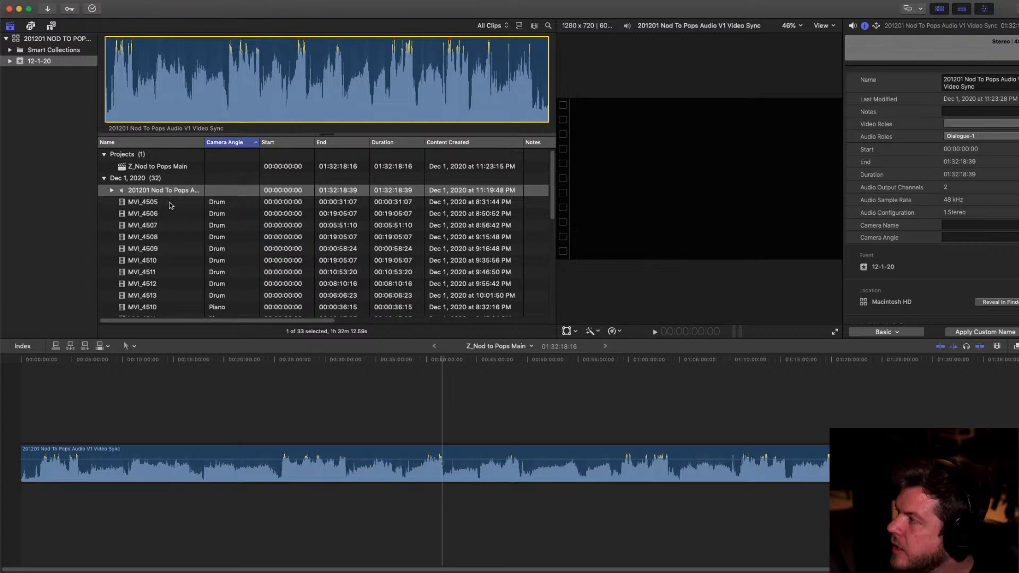
scroll(178, 209, down, 10)
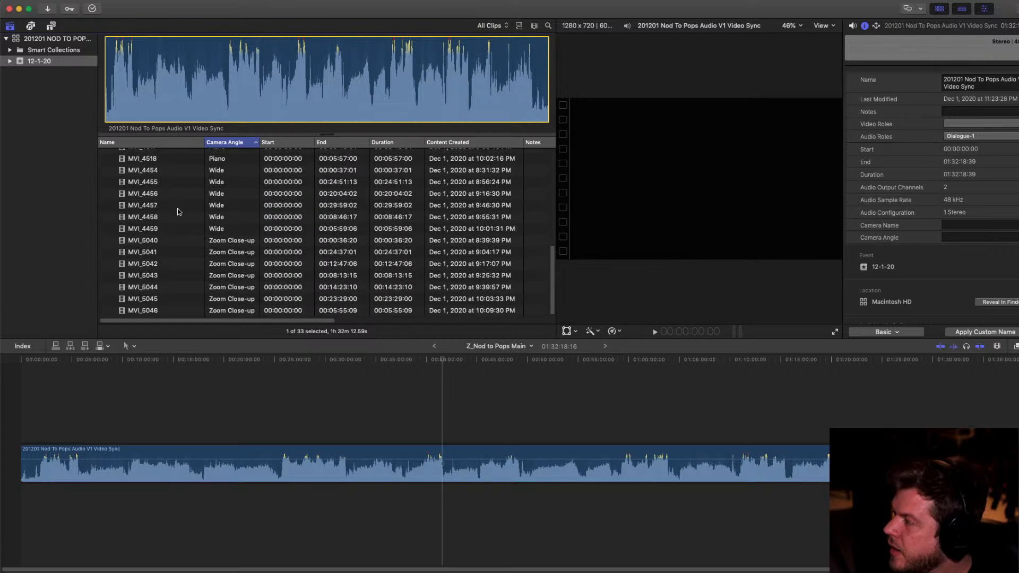
Start a new multicam clip named "Multicam nod To Pops" from all media clips in event 12-1-20
key(super+a)
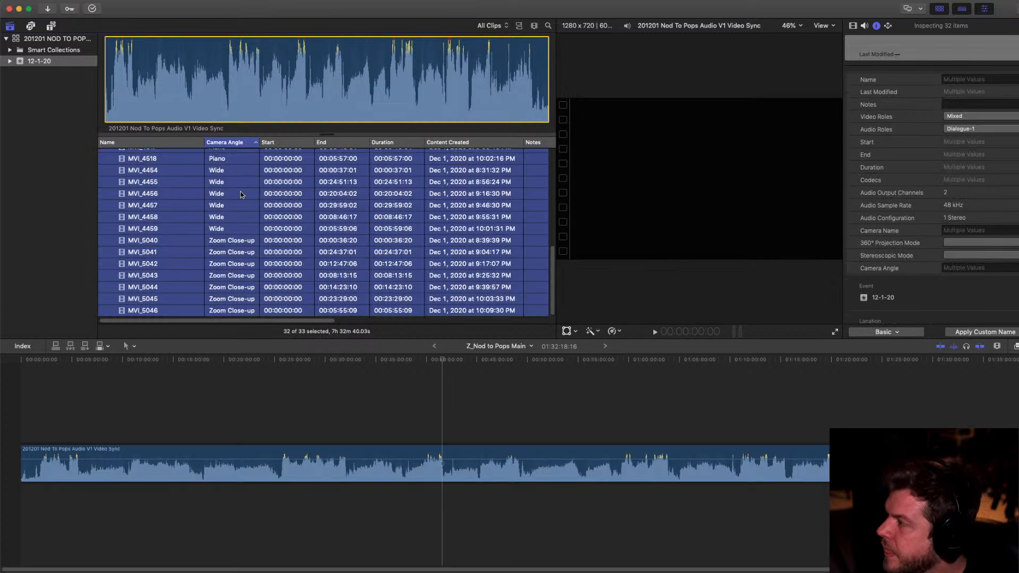
right_click(241, 195)
click(279, 215)
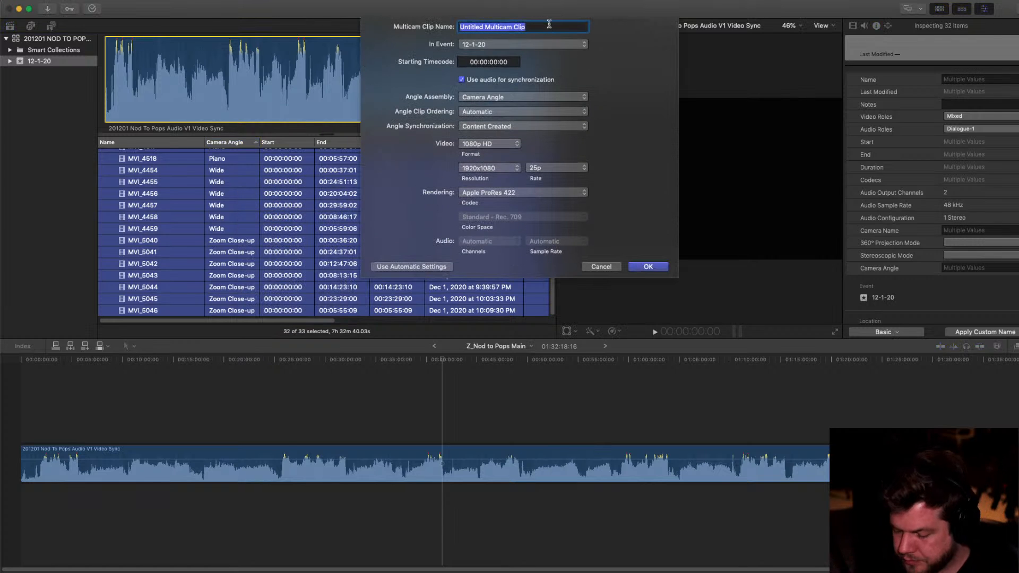
text(Multicam nod To Pops)
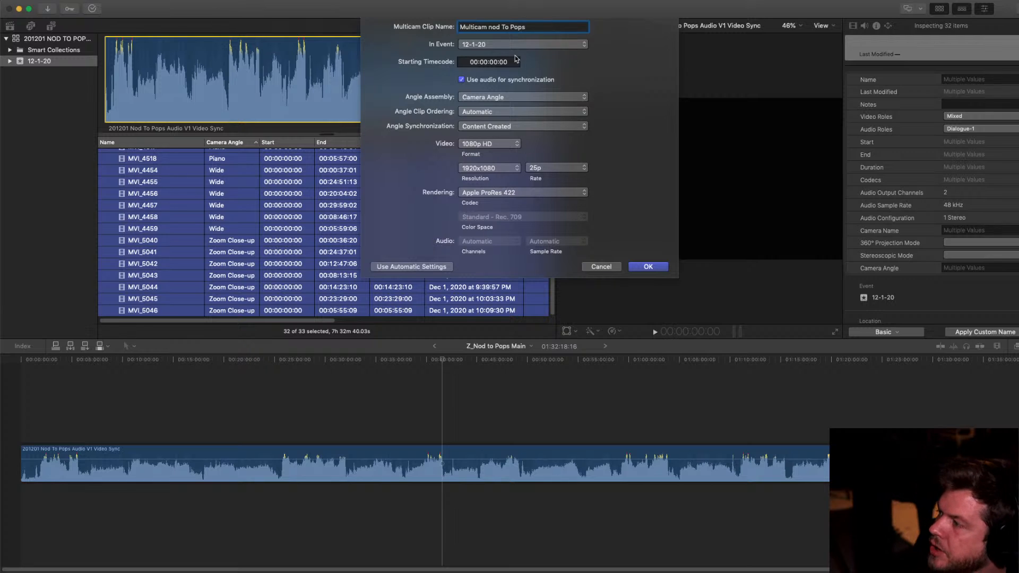
Create the multicam clip with angle assembly by Camera Angle, clip ordering by Content Created and Automatic angle synchronization
click(498, 99)
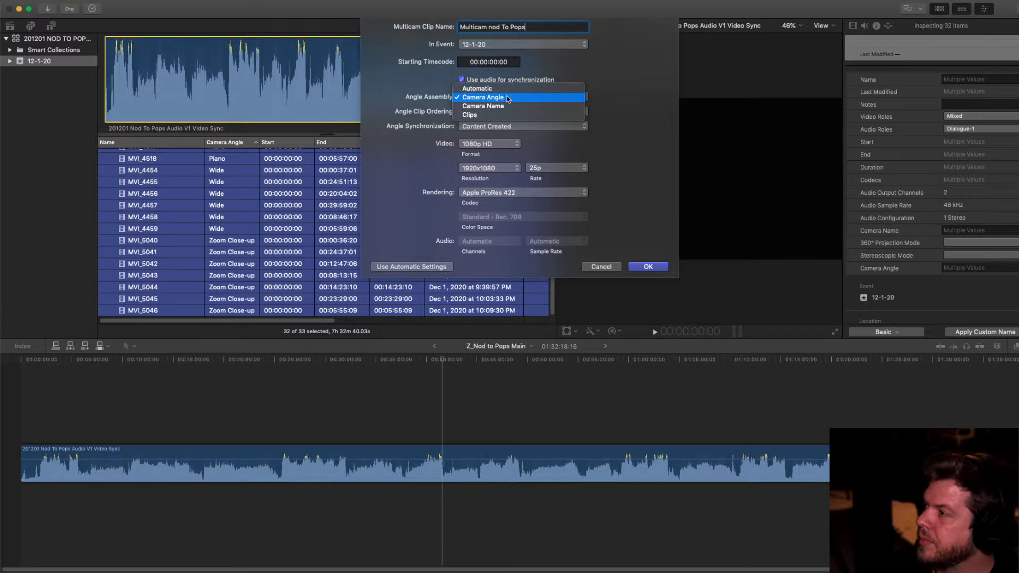
click(508, 98)
click(515, 113)
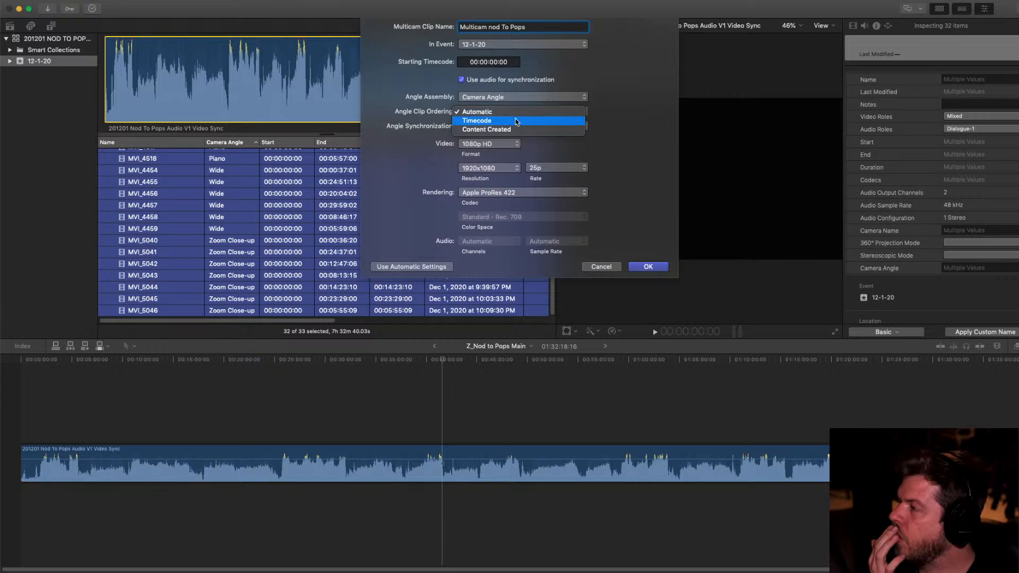
click(526, 130)
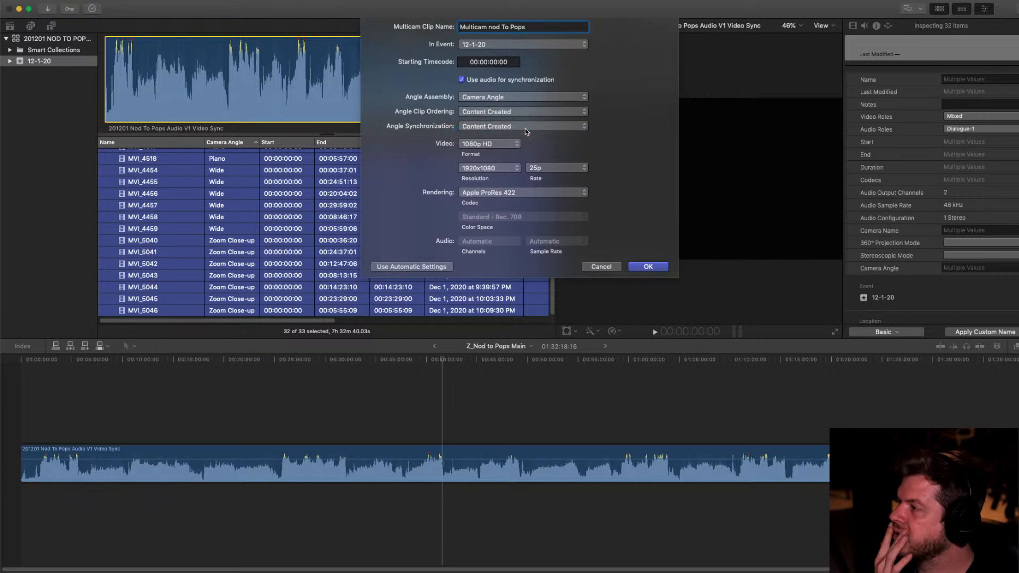
click(527, 131)
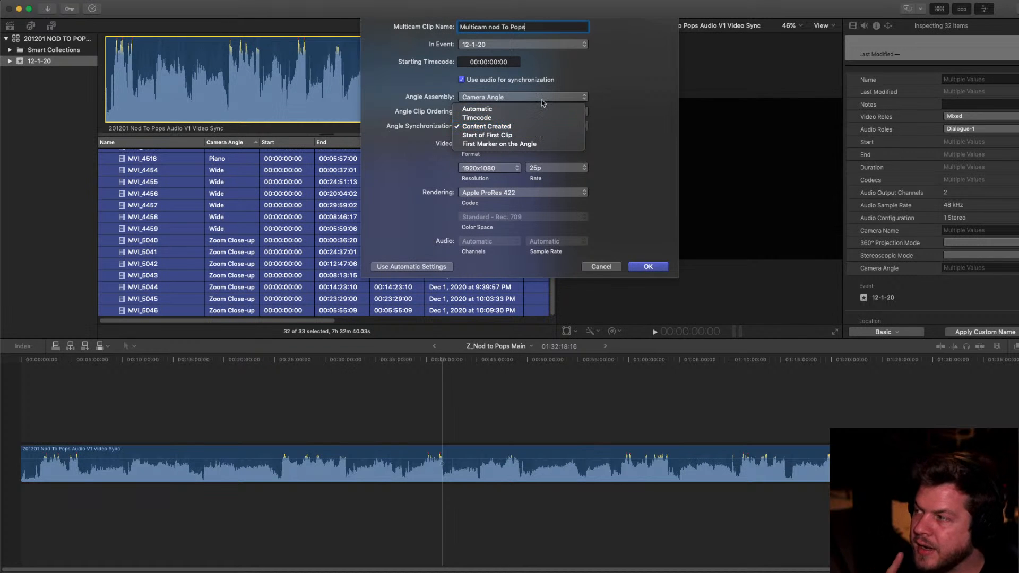
click(539, 110)
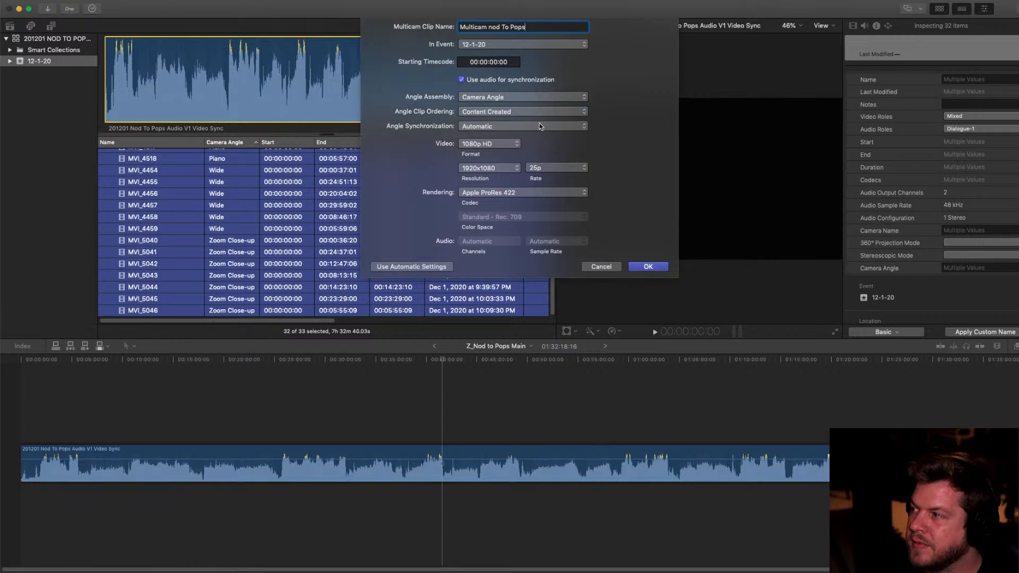
click(540, 127)
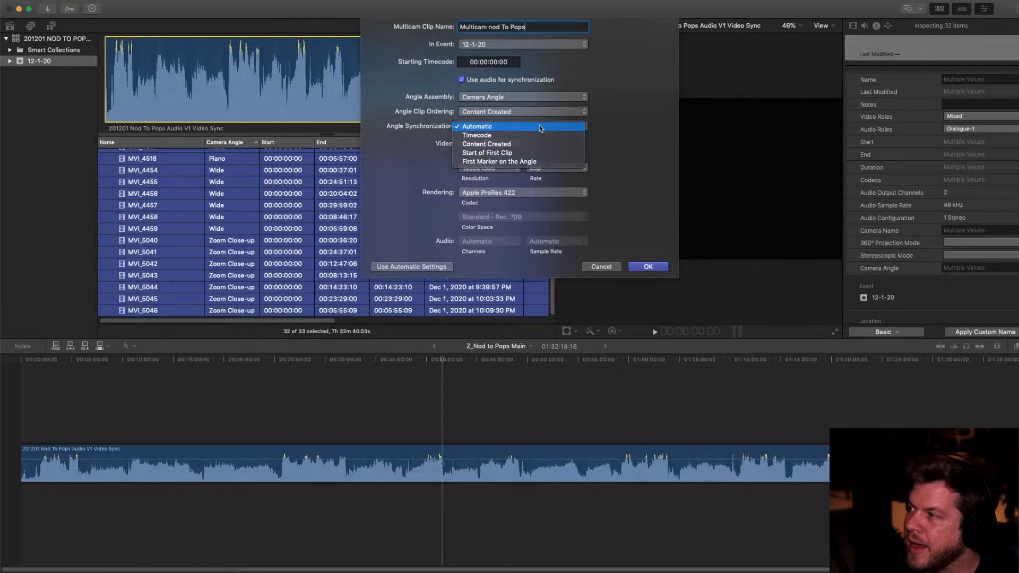
click(540, 128)
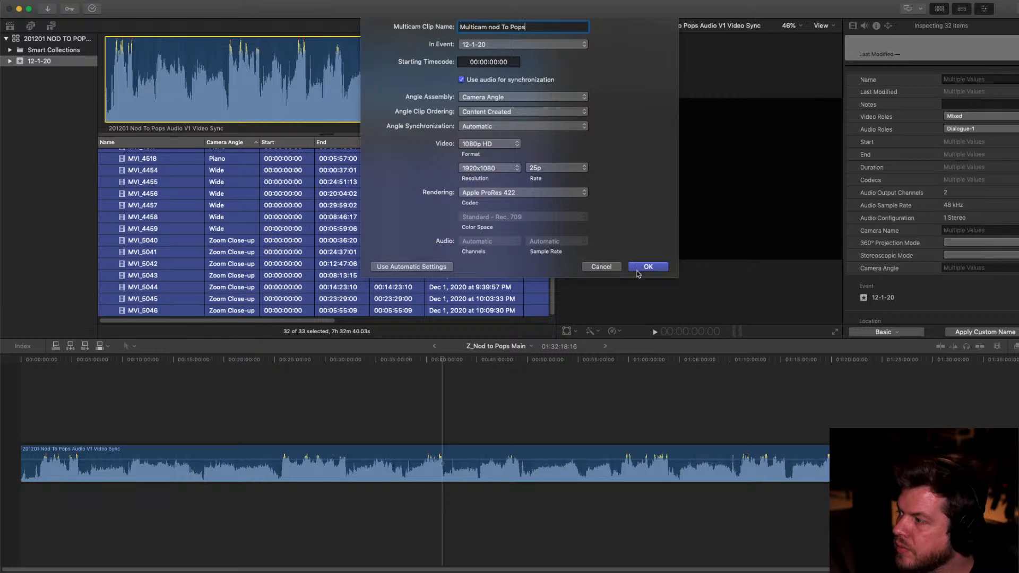
click(648, 267)
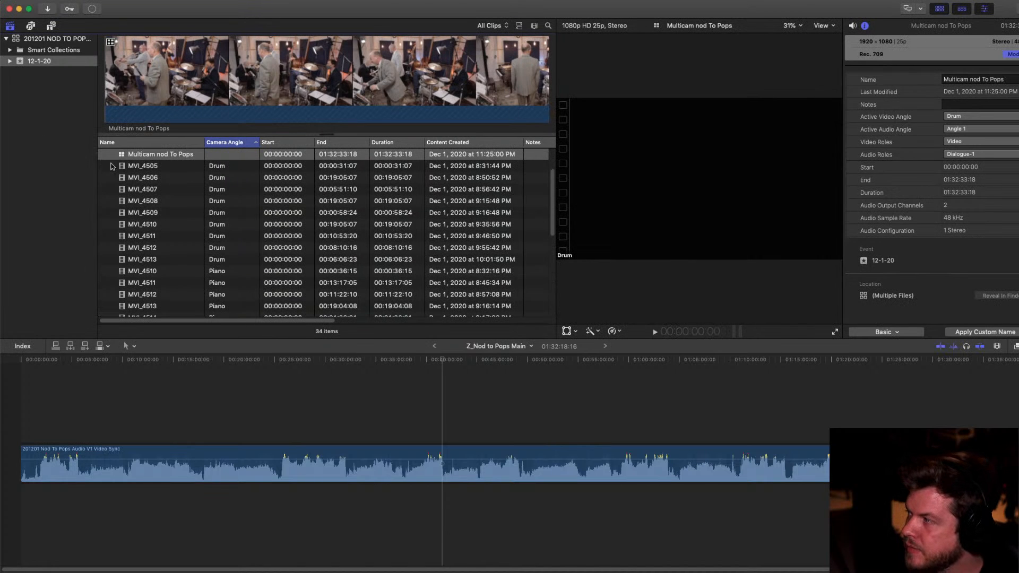
Open Multicam nod To Pops in the angle editor, hide the browser, and resize the timeline area to show all angles
click(145, 158)
double_click(145, 155)
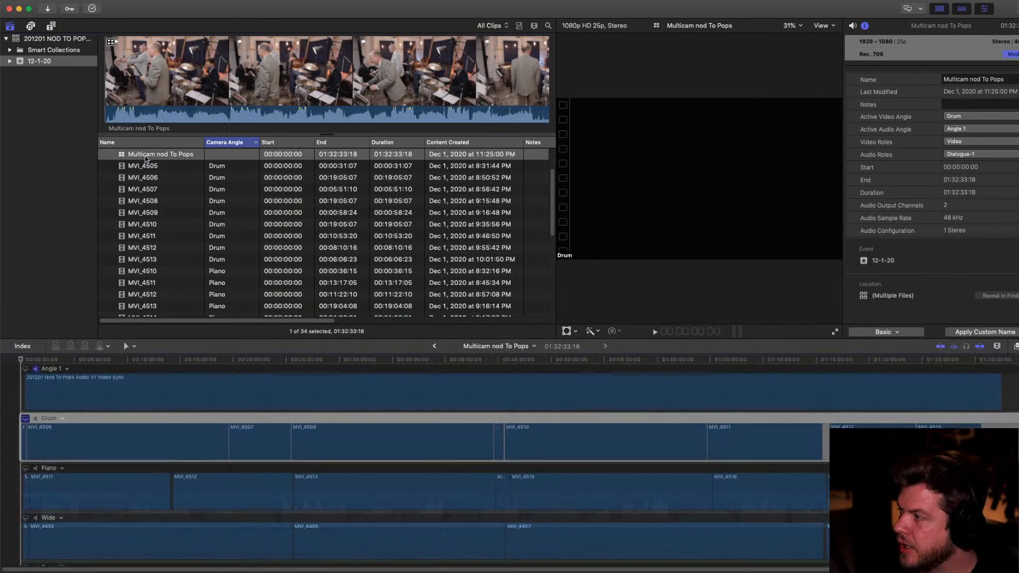
drag(594, 340, 567, 183)
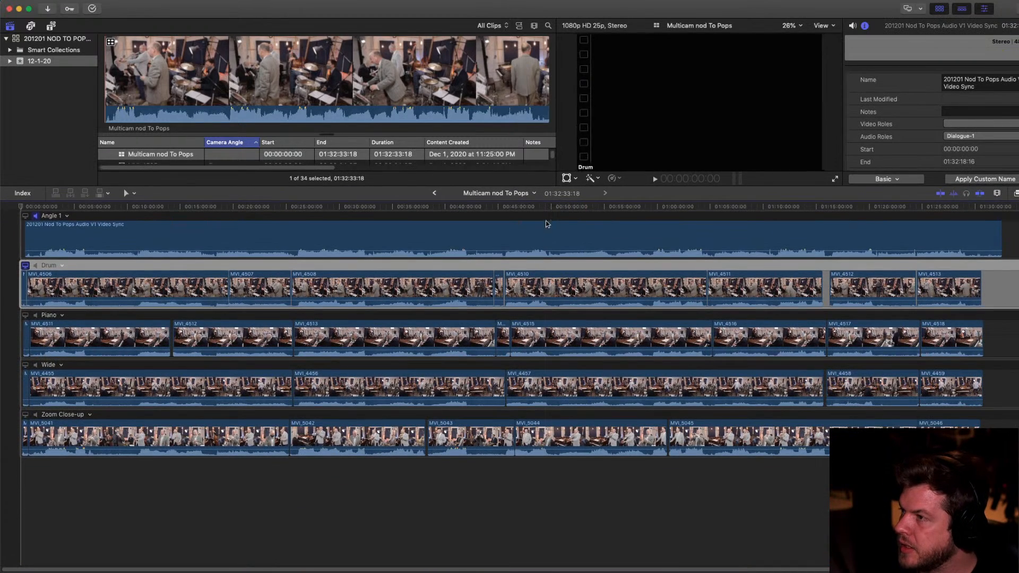
click(942, 8)
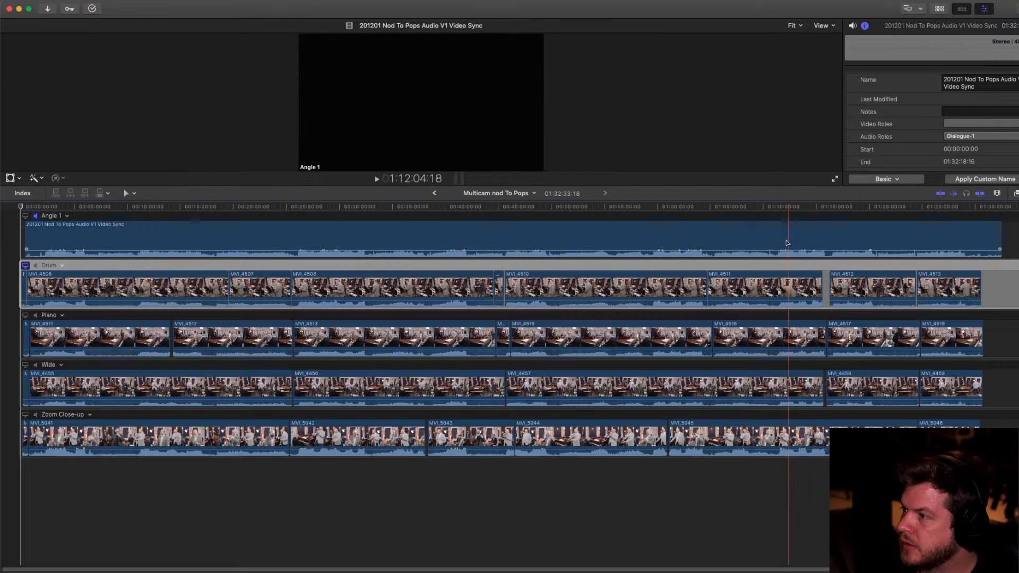
drag(786, 187, 788, 274)
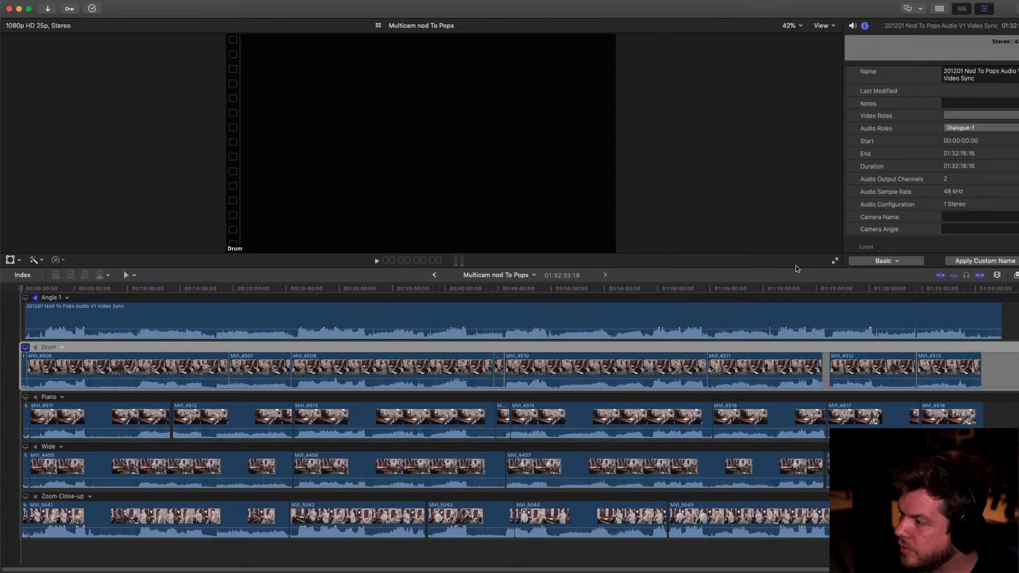
Compare waveform-only clips with the waveform-and-filmstrip view in the angle editor, ending with filmstrips and waveforms shown
key(ctrl+alt+1)
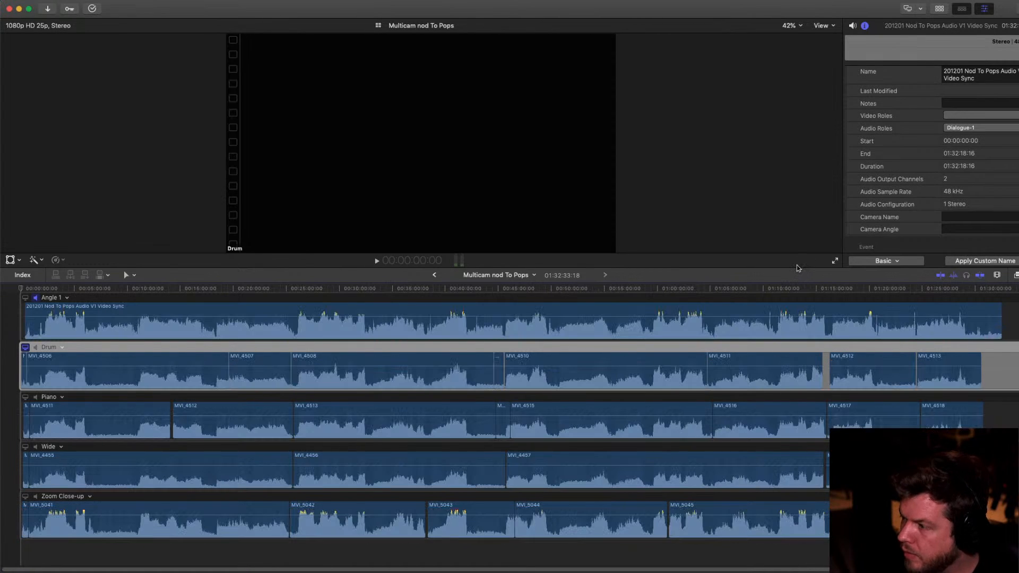
key(ctrl+alt+2)
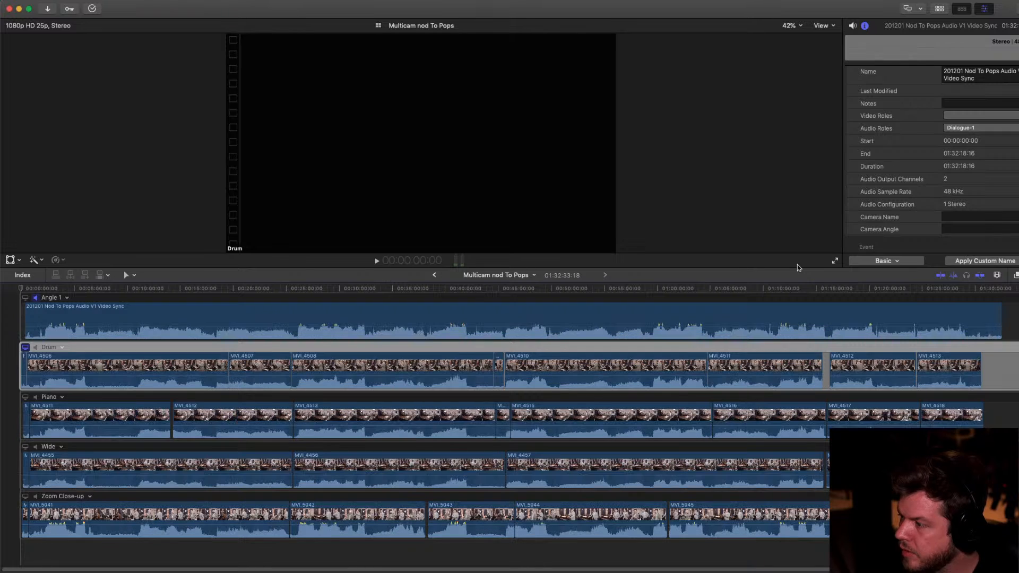
key(ctrl+alt+1)
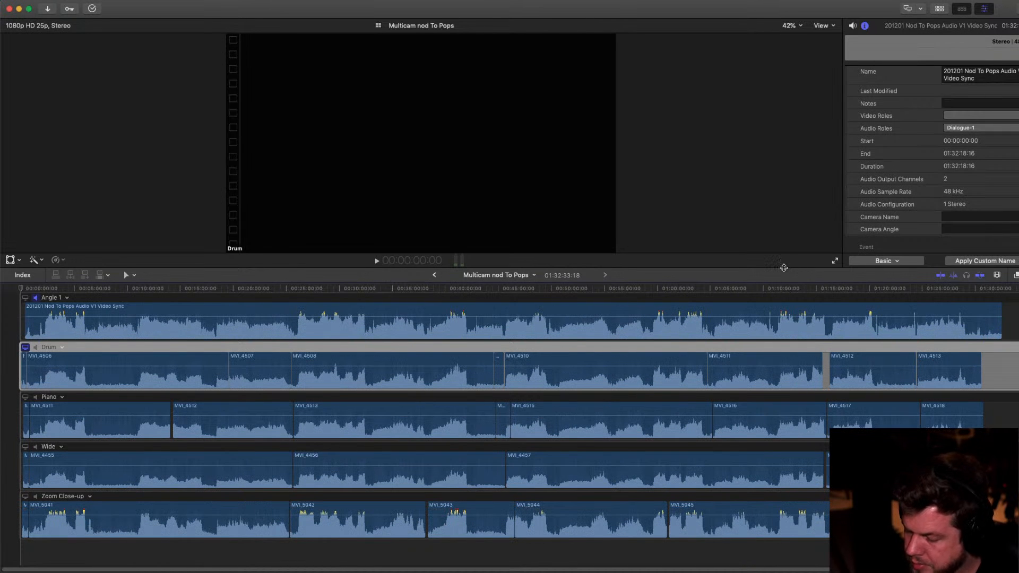
key(ctrl+alt+2)
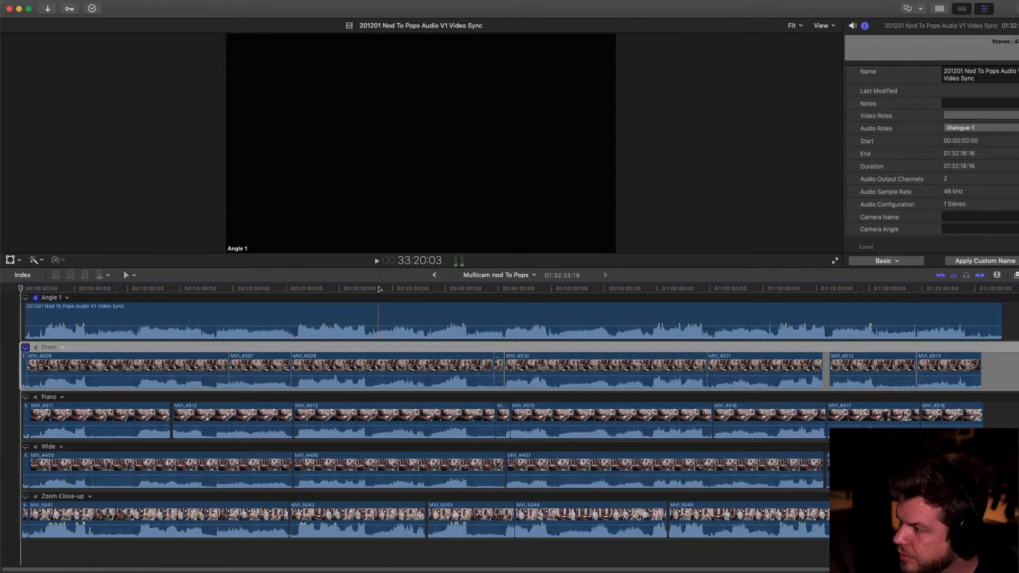
Play the multicam clip from about 33 minutes to check the Drum angle's sync with the mix audio
click(379, 288)
key(space)
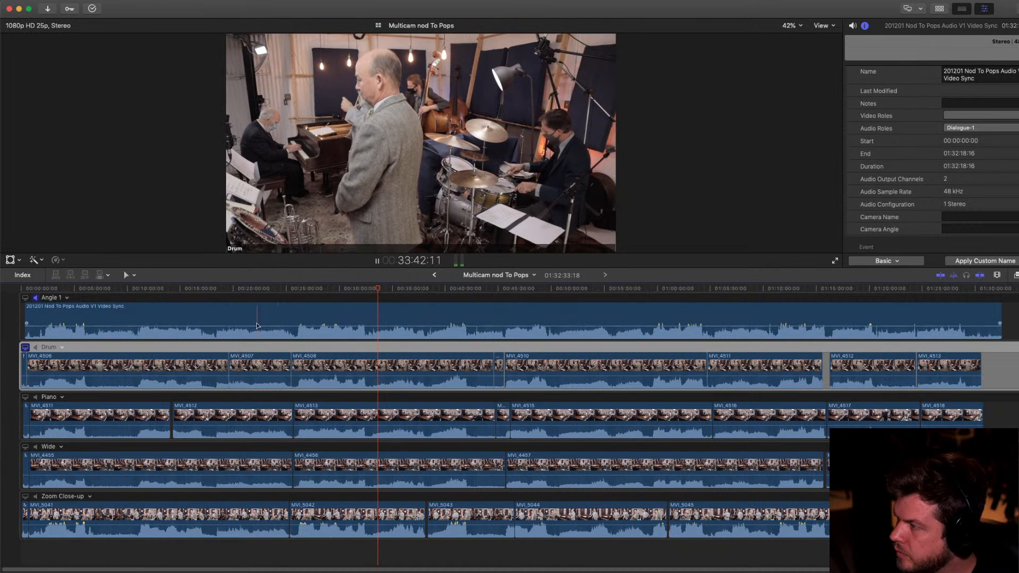
key(space)
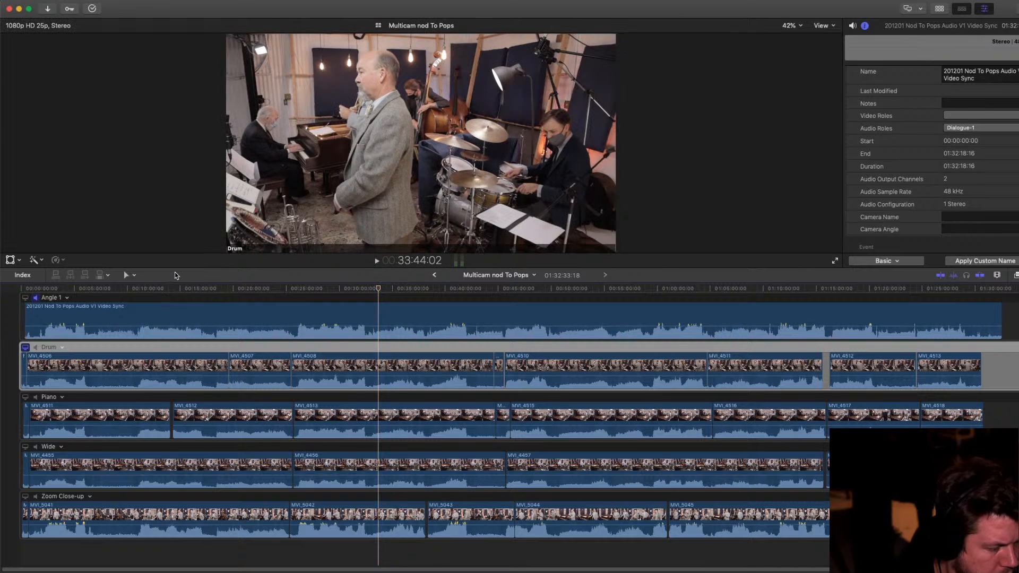
key(space)
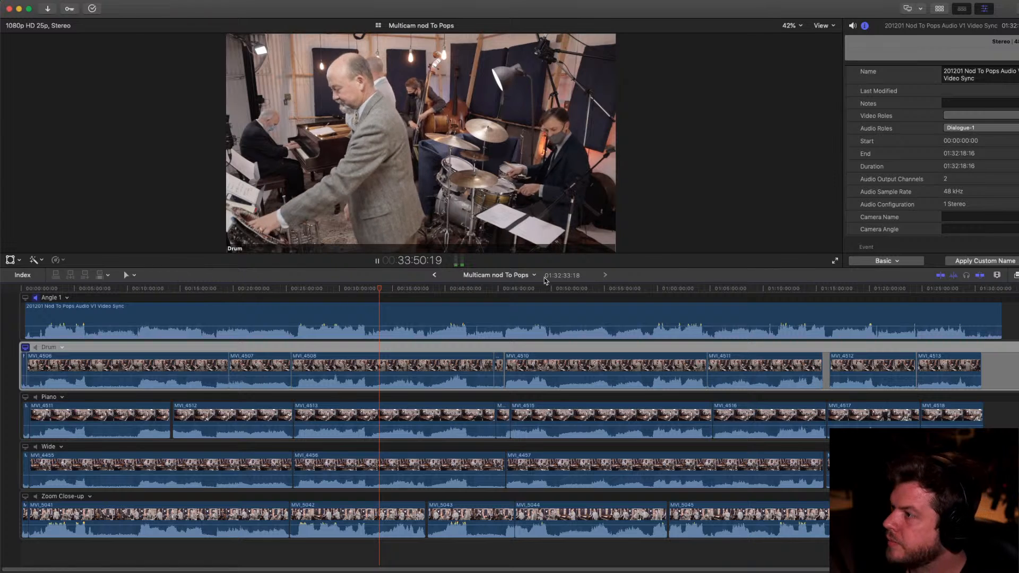
Enlarge the viewer and reorder the angles to Wide, Piano, Drum beneath the mix audio
drag(739, 267, 740, 312)
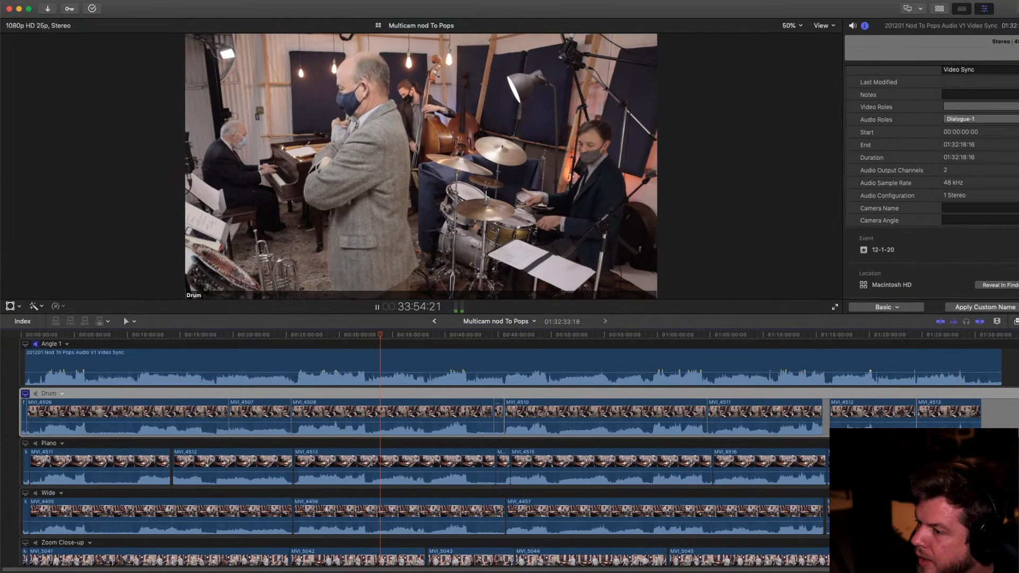
drag(1017, 394, 1017, 505)
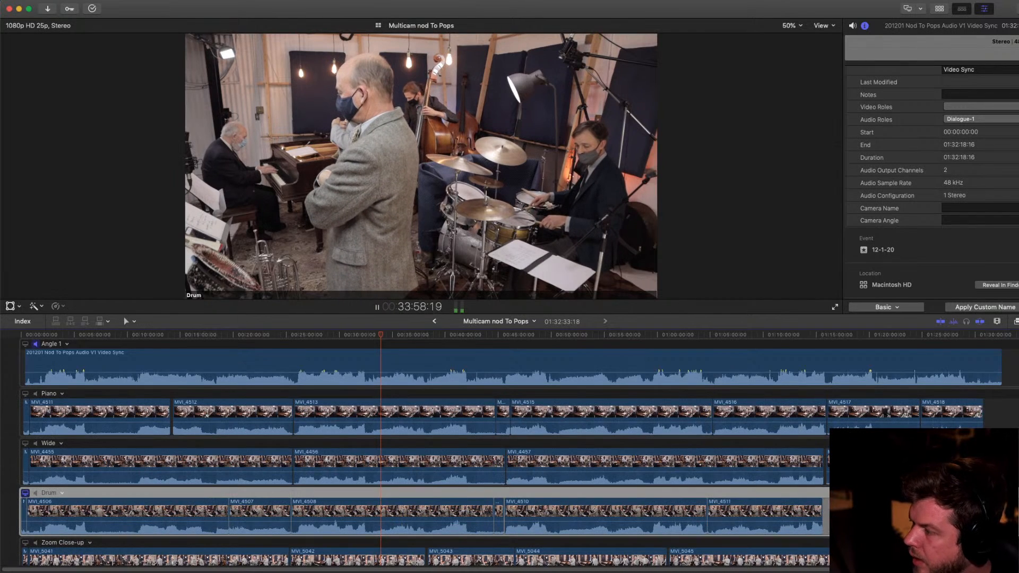
drag(1017, 444, 1017, 386)
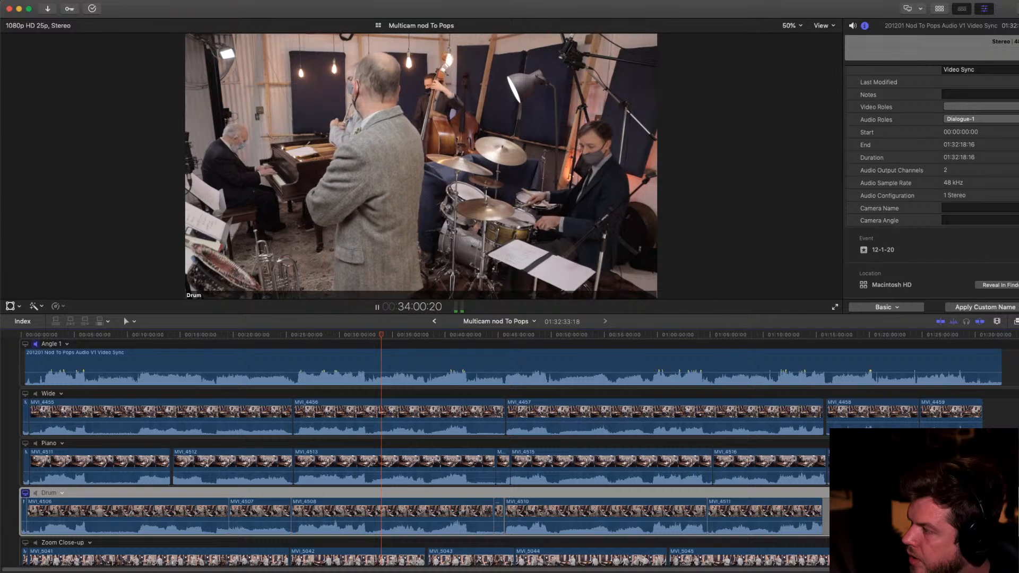
Play a short passage of the multicam clip at about 21:18 to check sync
scroll(624, 449, down, 1)
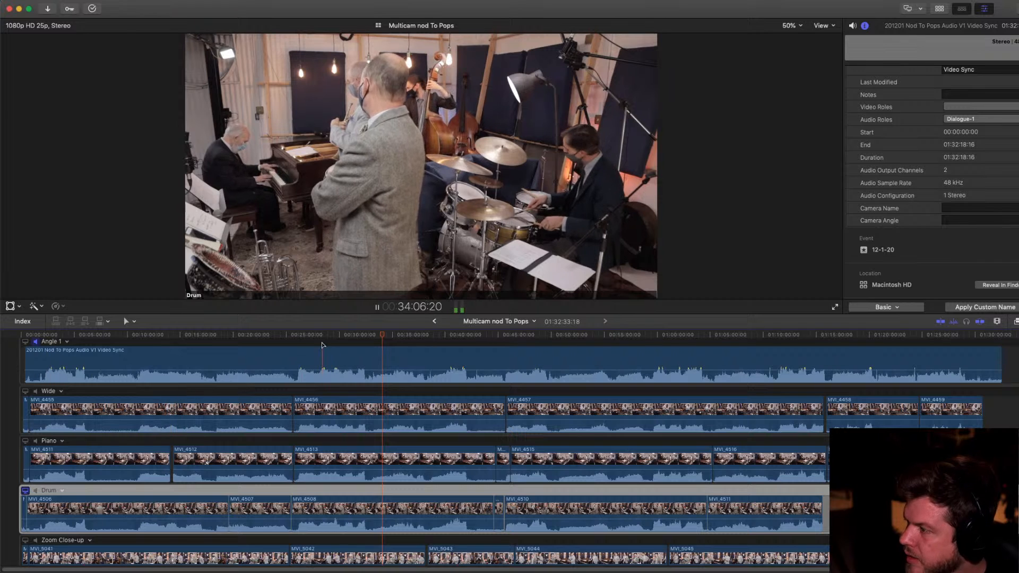
click(246, 351)
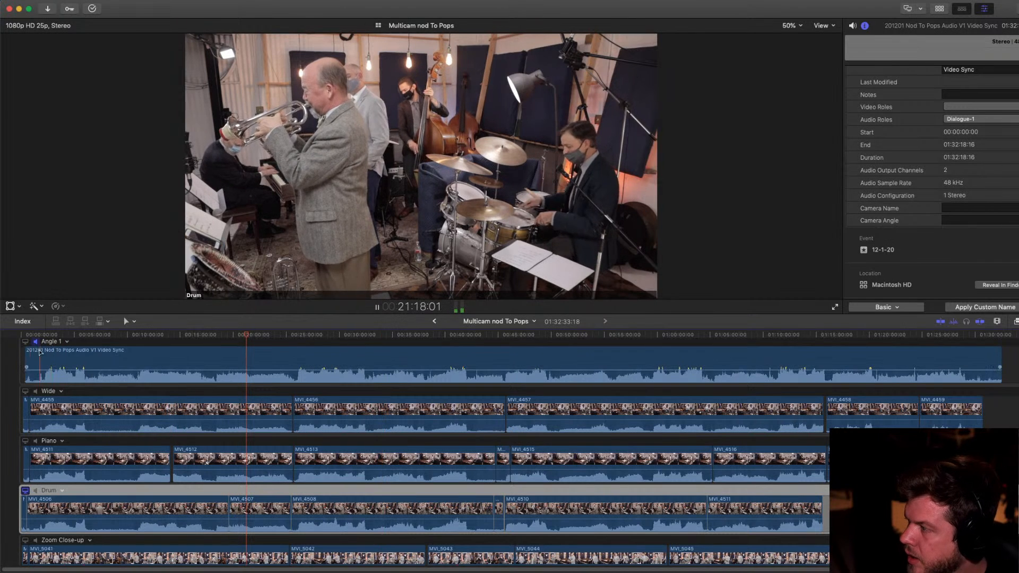
key(space)
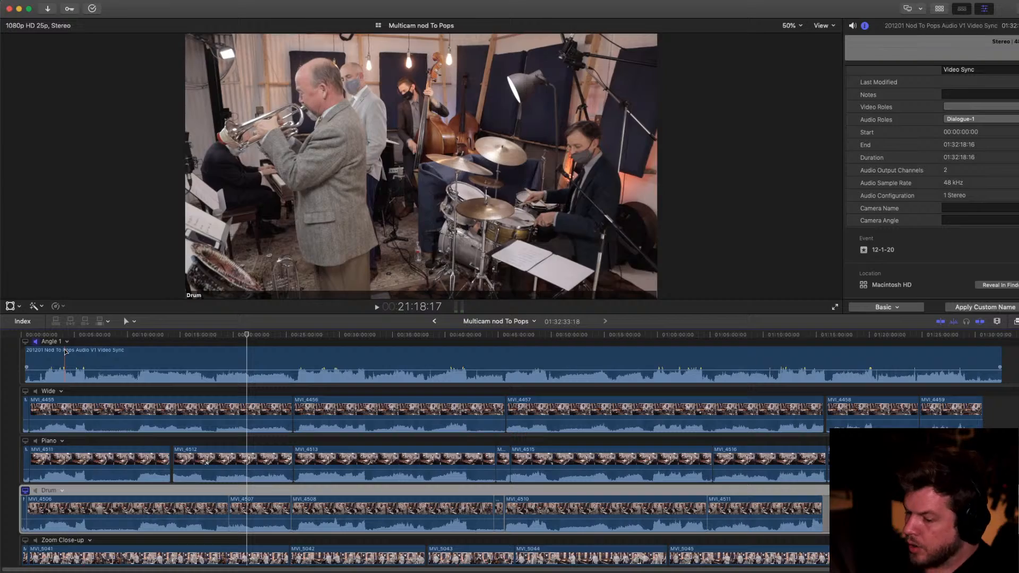
key(ctrl+Up)
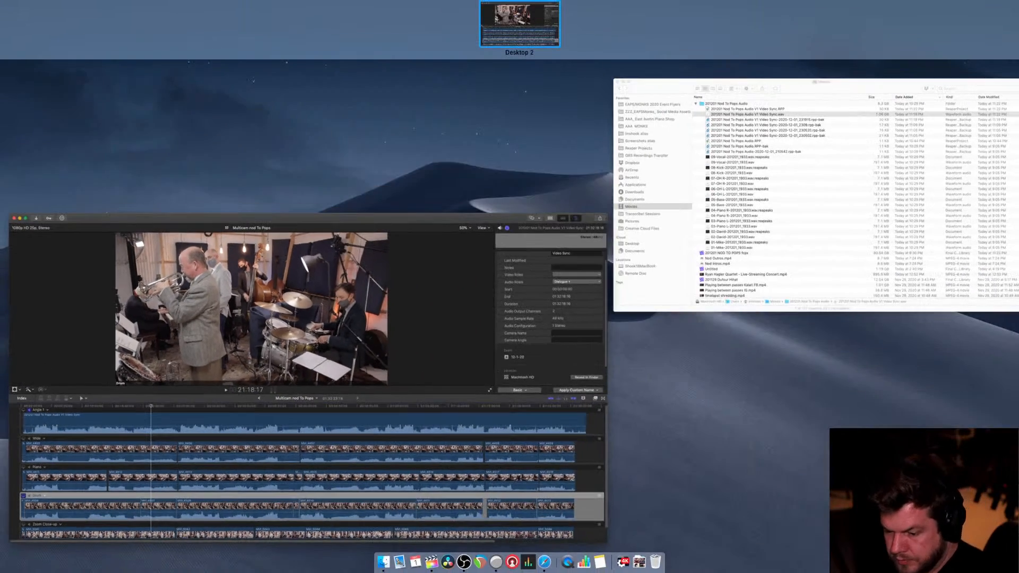
key(ctrl+Up)
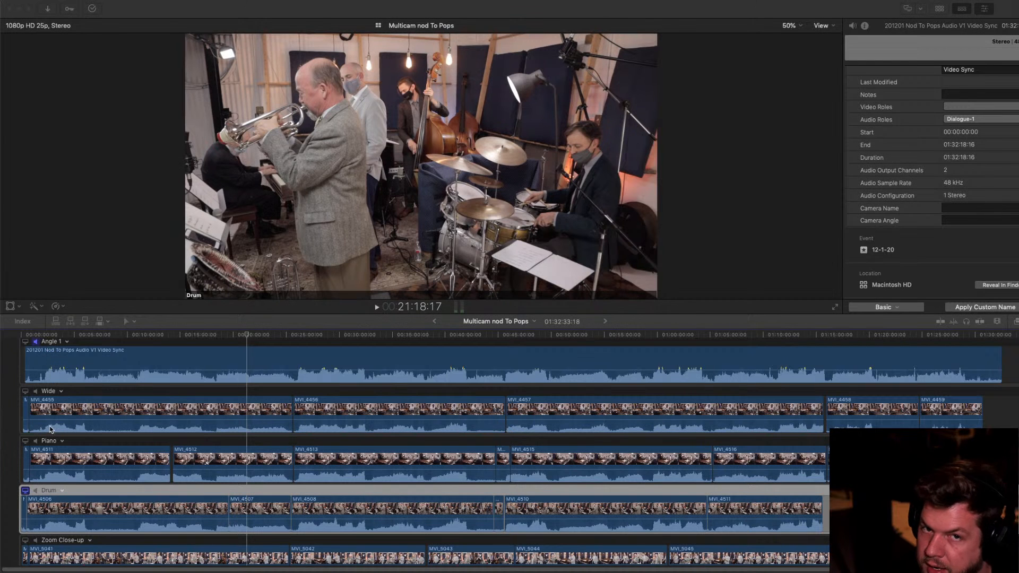
key(ctrl+Up)
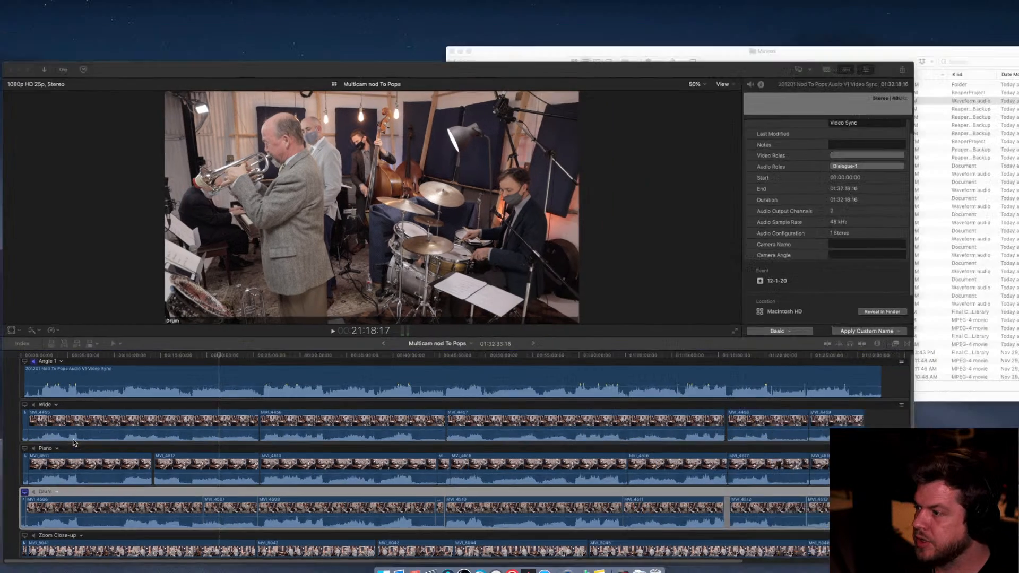
click(156, 392)
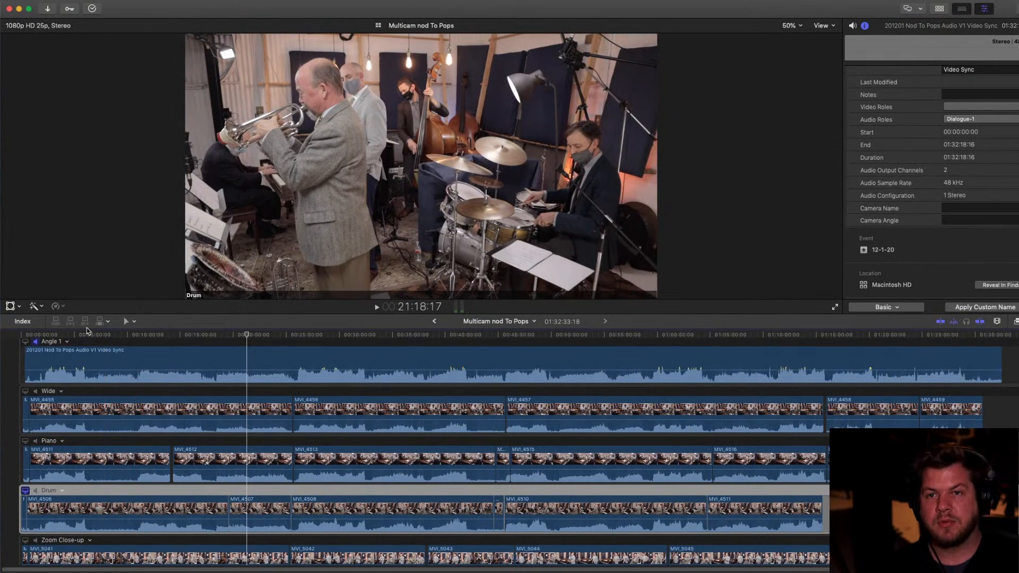
Show the browser again and look through the camera clips sorted by camera angle
click(940, 9)
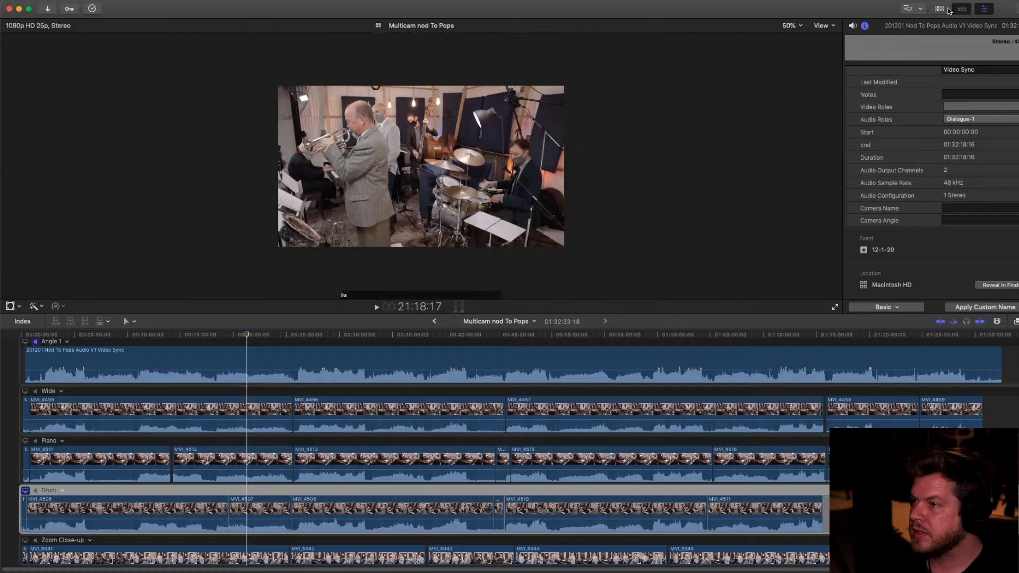
scroll(228, 238, down, 5)
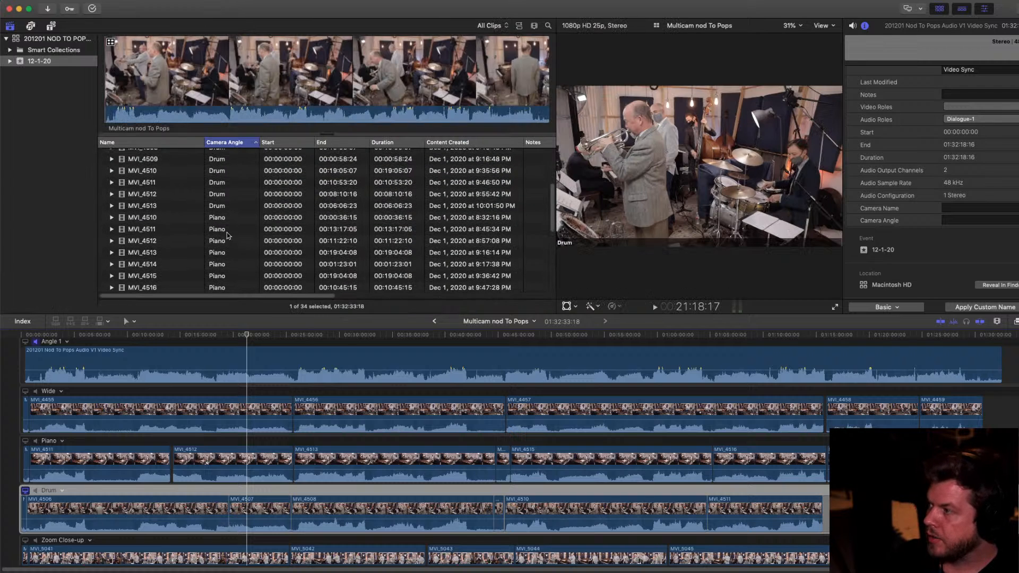
scroll(228, 238, down, 4)
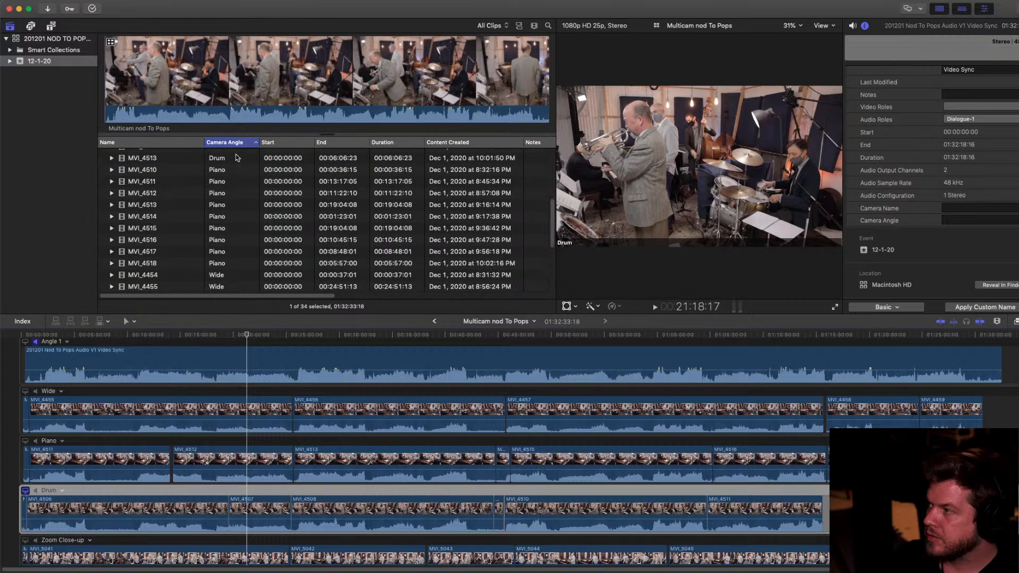
Look through the Wide and Zoom Close-up clips in the browser, previewing MVI_4458 and MVI_5043
scroll(234, 201, down, 6)
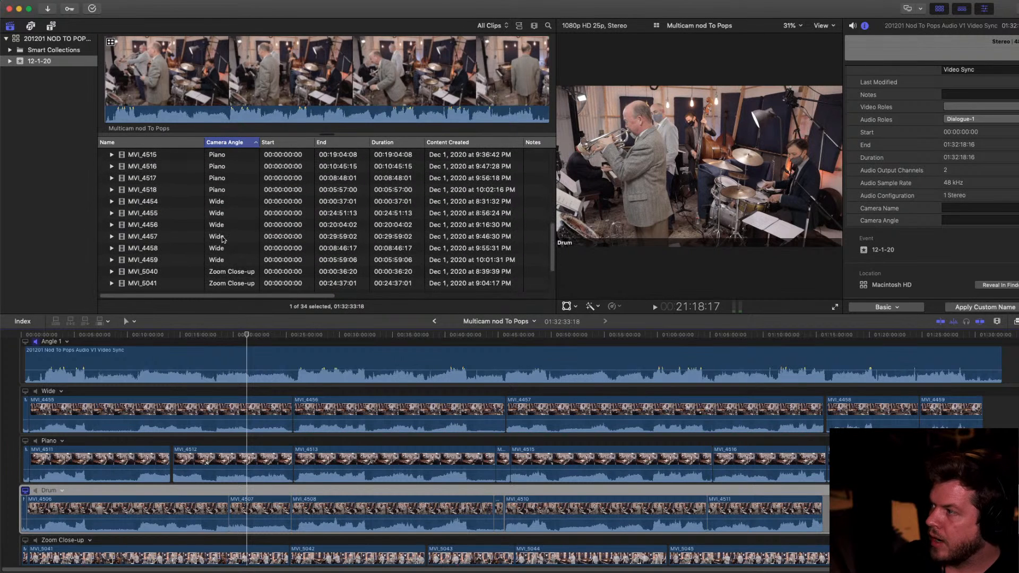
scroll(234, 167, down, 5)
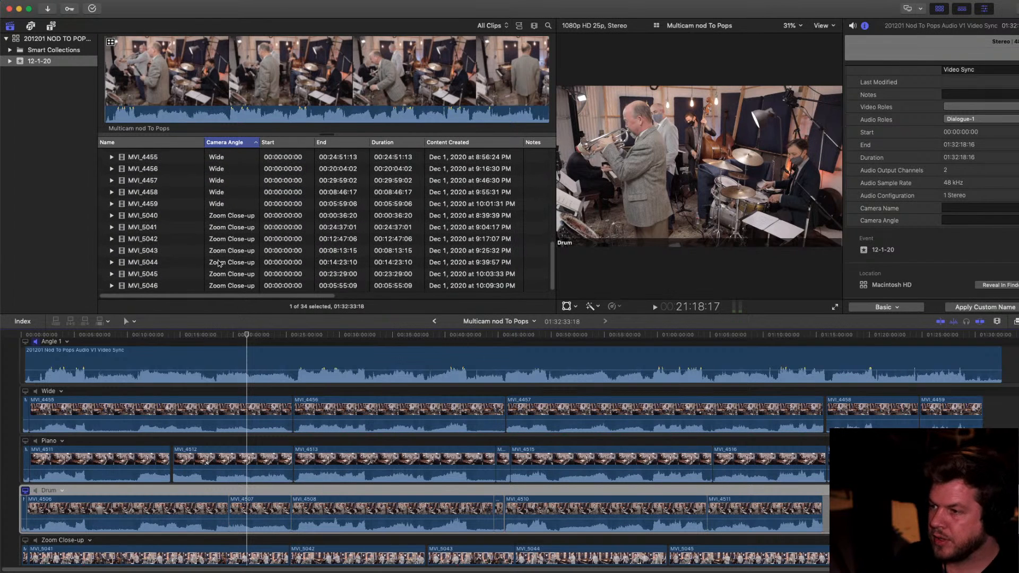
click(289, 192)
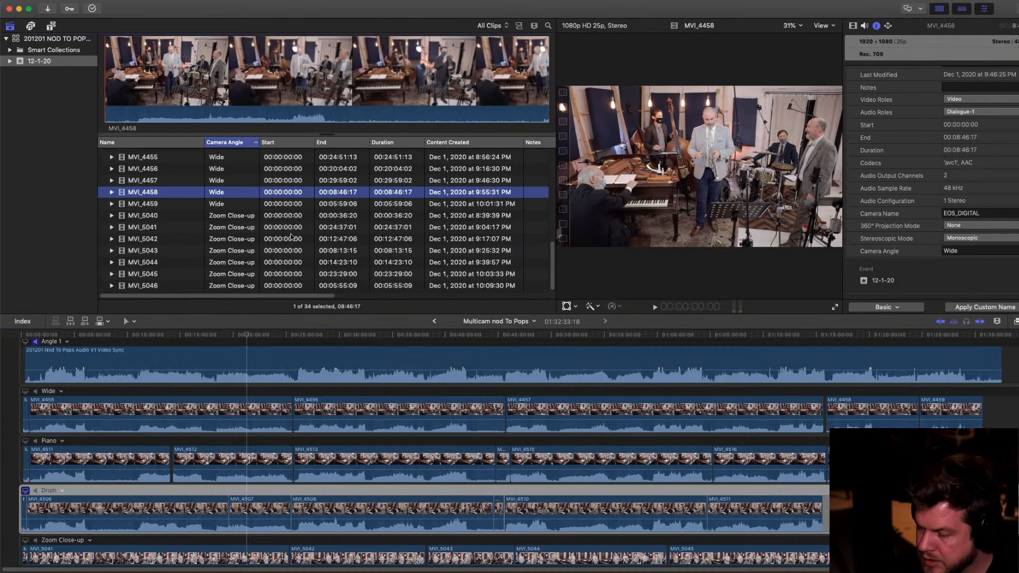
shift+click(292, 239)
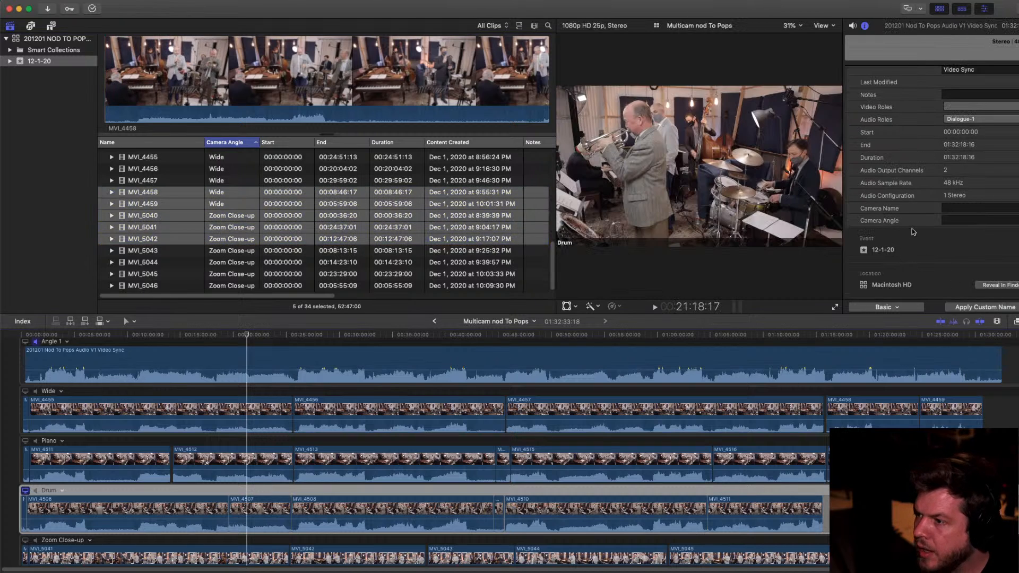
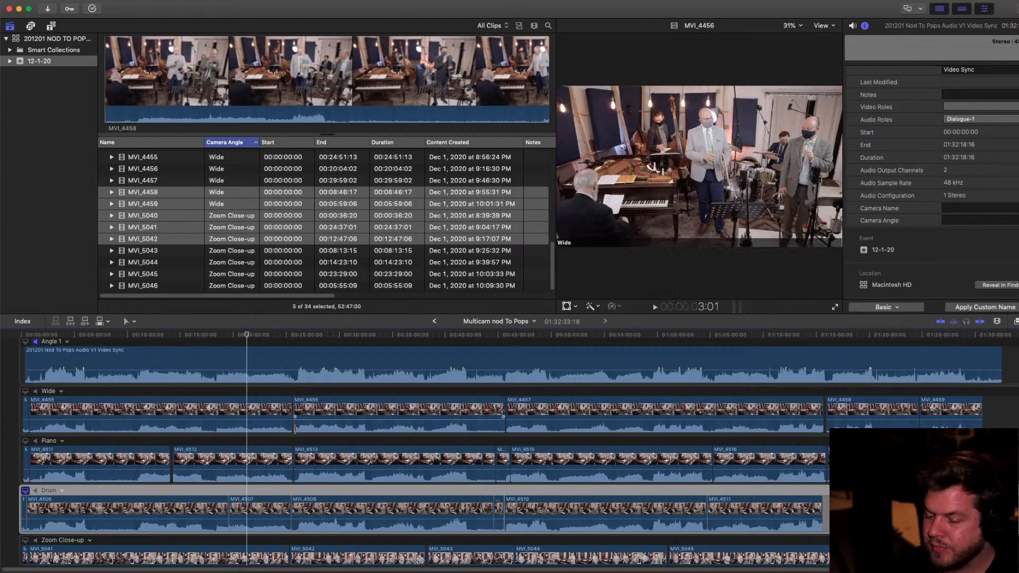
click(229, 335)
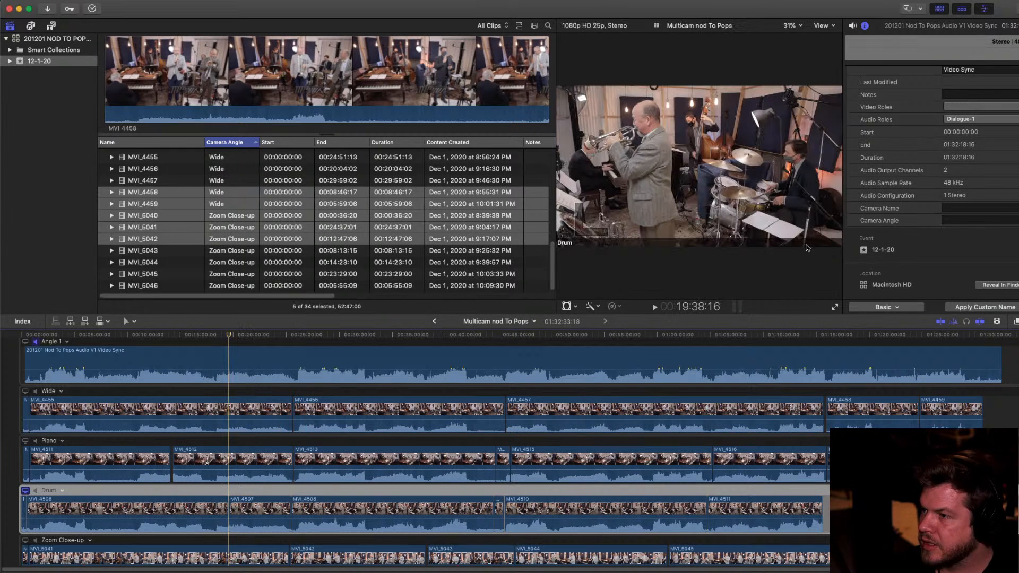
click(141, 252)
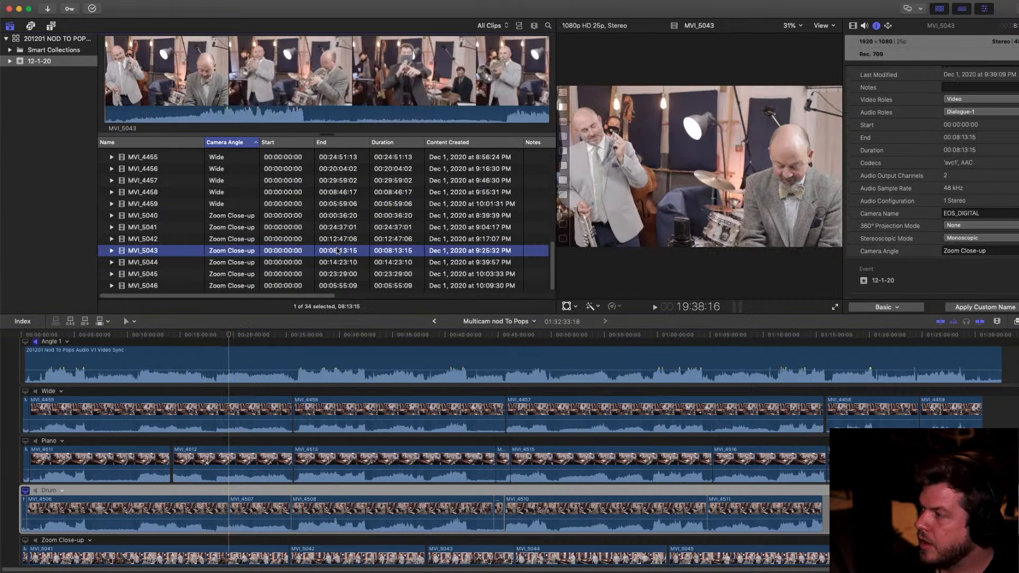
Inspect the waveform of the imported mix audio clip in the browser along its full length
scroll(207, 165, up, 10)
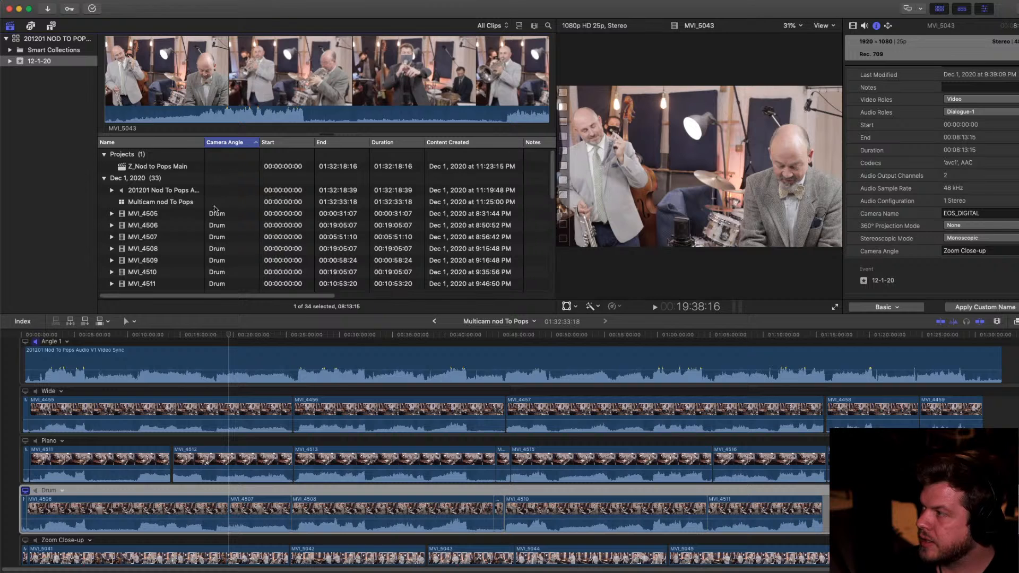
click(216, 201)
click(217, 191)
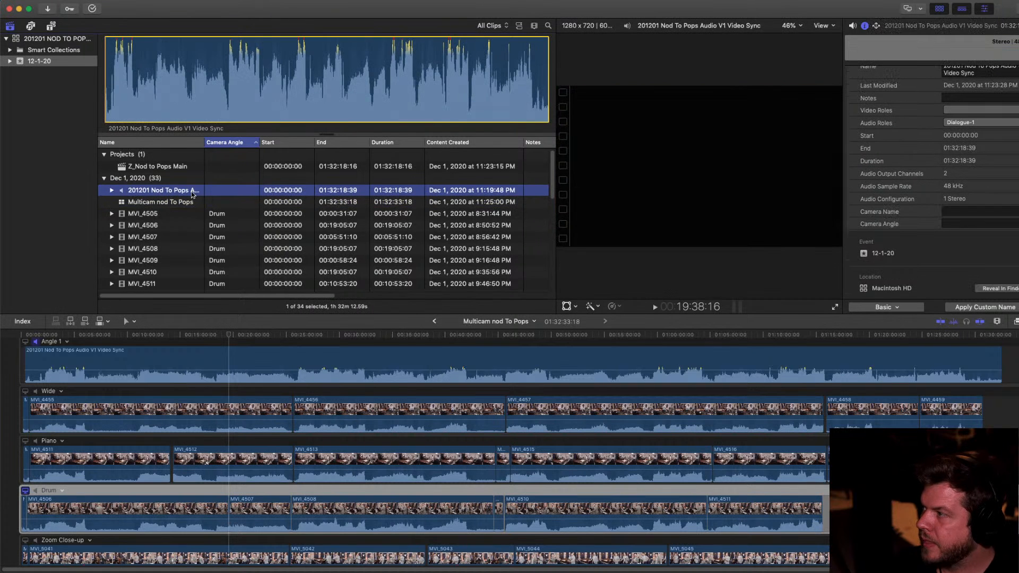
click(152, 78)
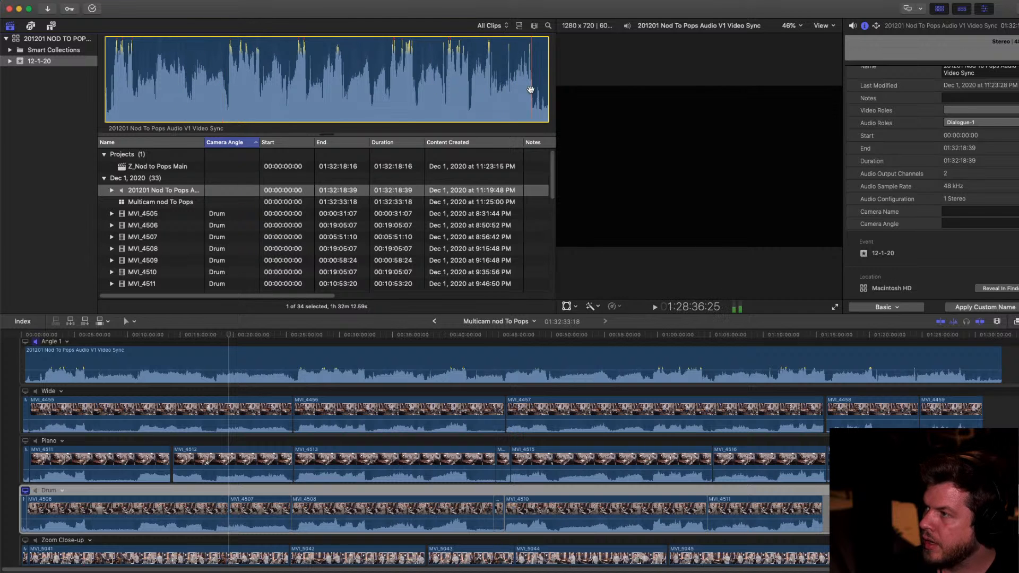
scroll(170, 225, down, 1)
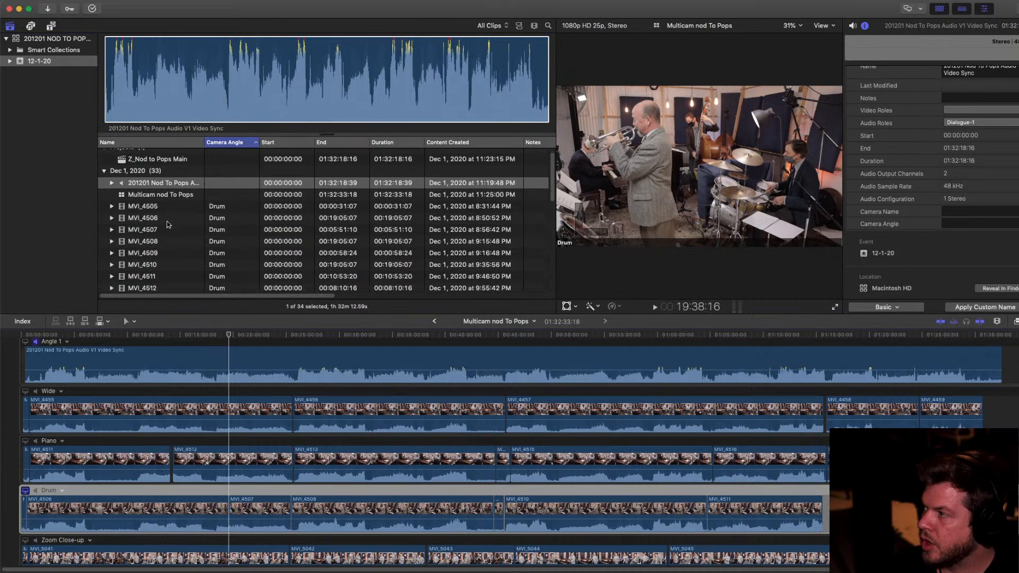
Preview Drum clip MVI_4505 and review the metadata columns of the clip list
click(170, 207)
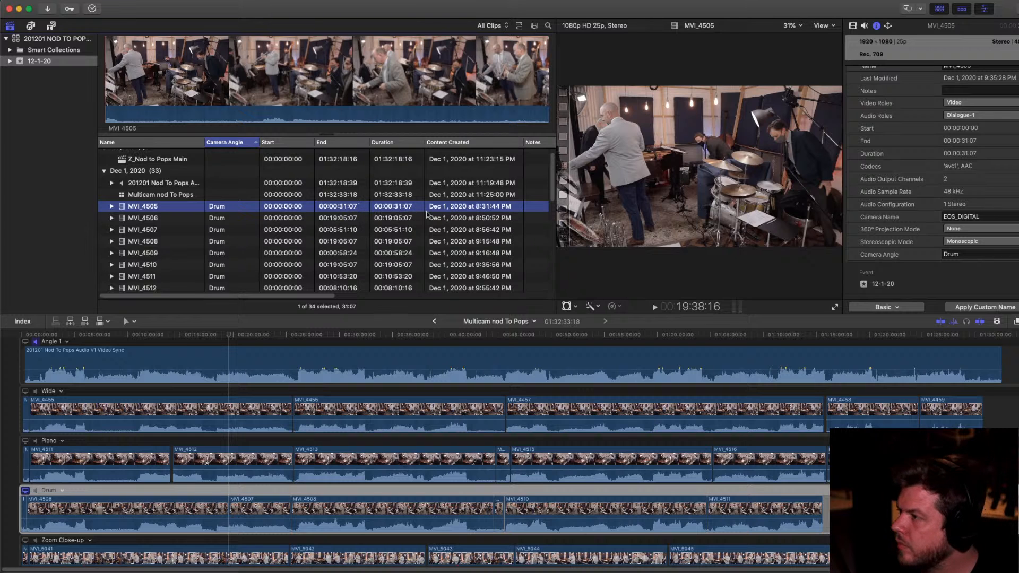
scroll(427, 214, right, 10)
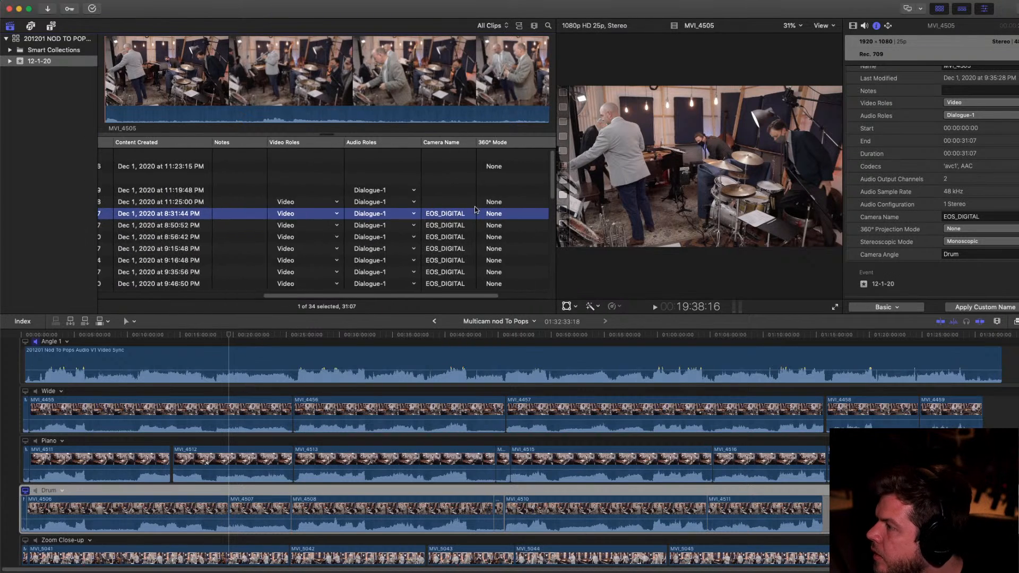
scroll(475, 210, right, 3)
scroll(473, 207, left, 10)
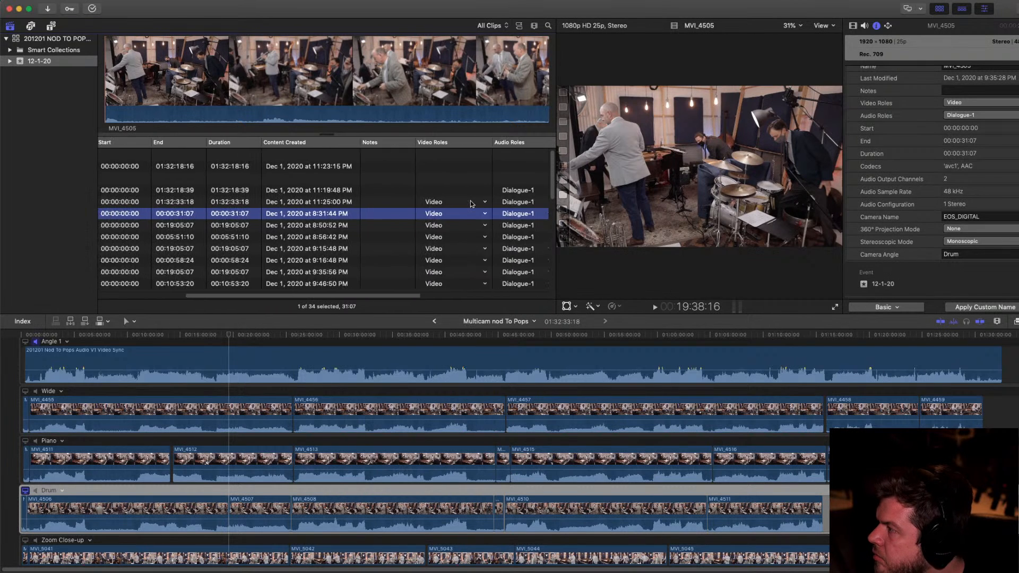
scroll(472, 204, left, 10)
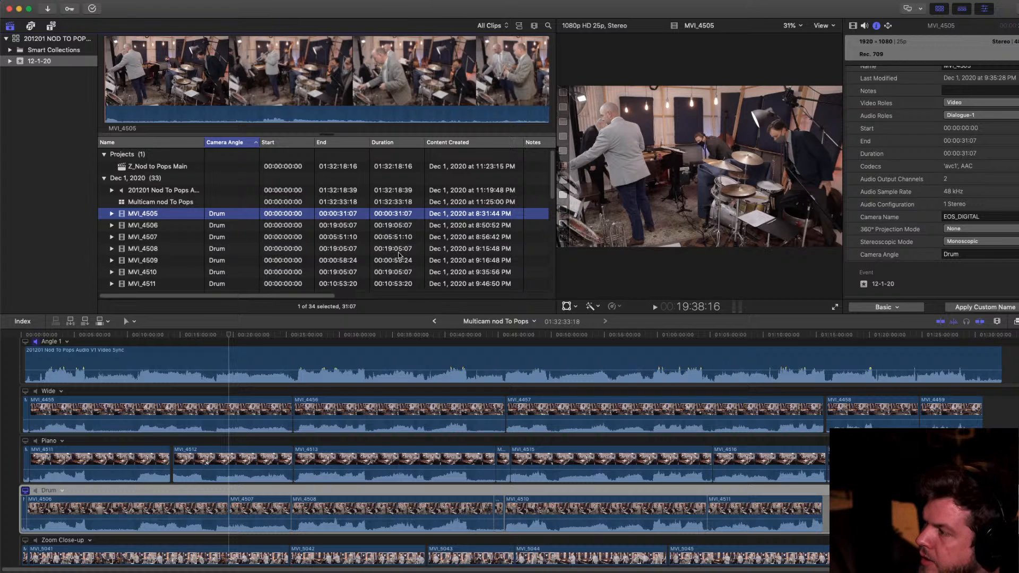
Monitor the Wide angle's video with the mix audio and play the multicam clip around 4:49 to check sync
click(204, 342)
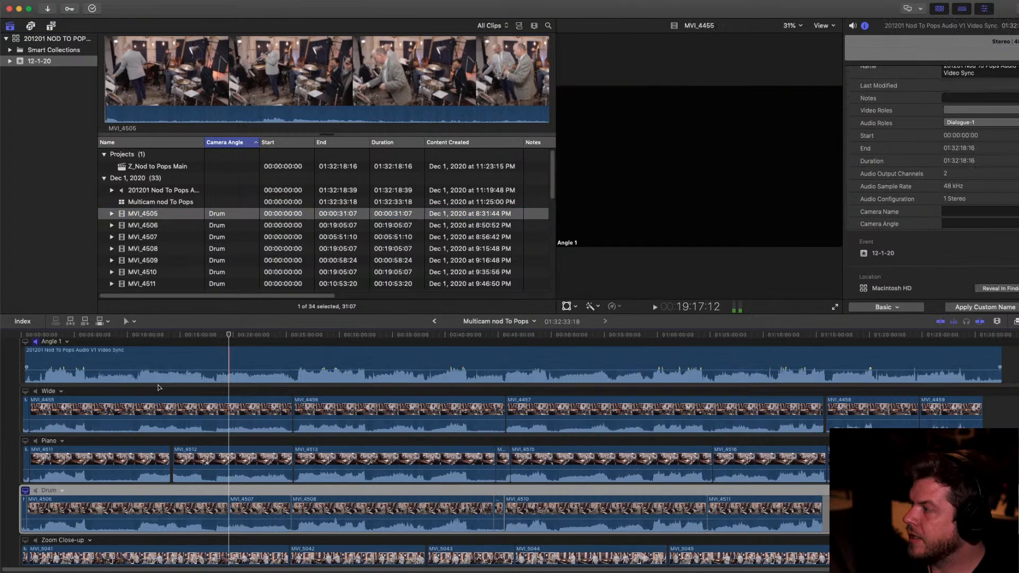
click(89, 495)
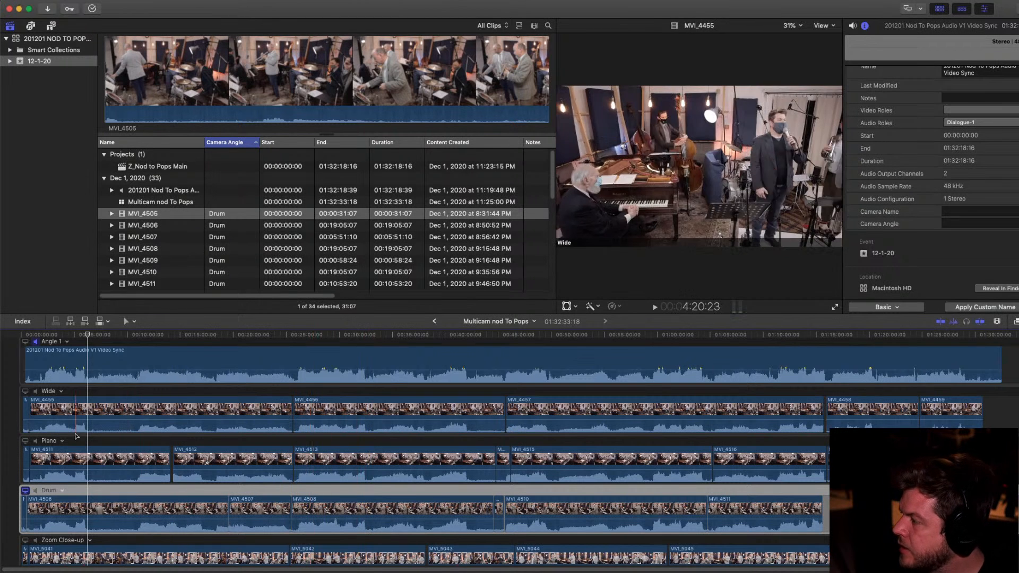
click(27, 343)
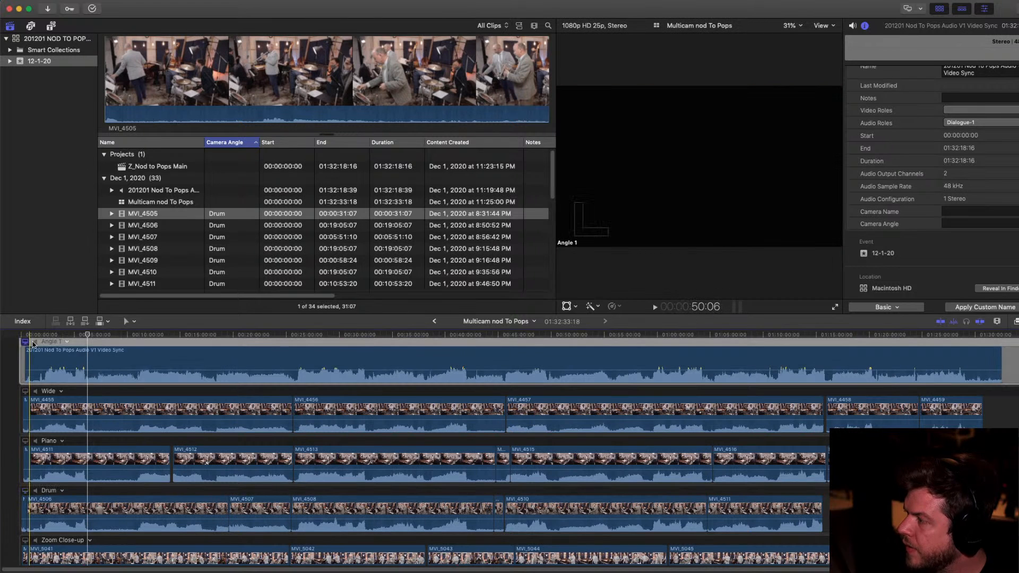
click(35, 343)
click(71, 335)
key(space)
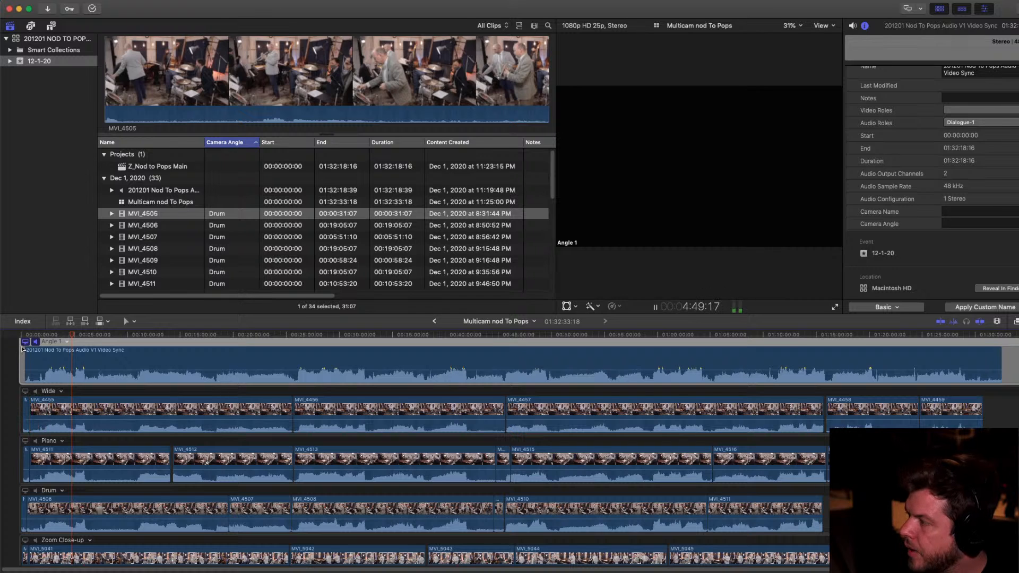
click(28, 391)
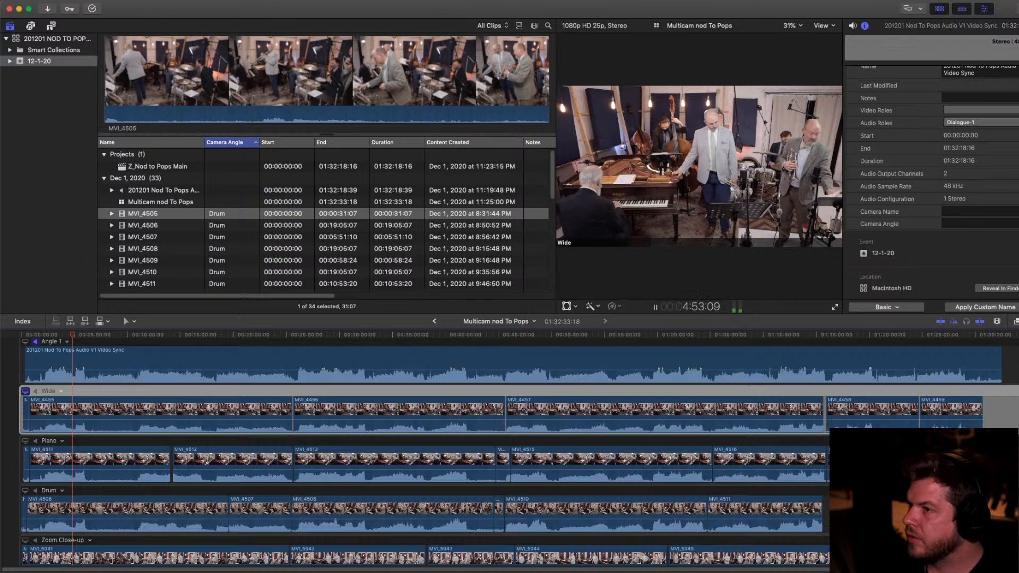
Hide the browser, enlarge the viewer and stop playback of the multicam clip
key(ctrl+super+1)
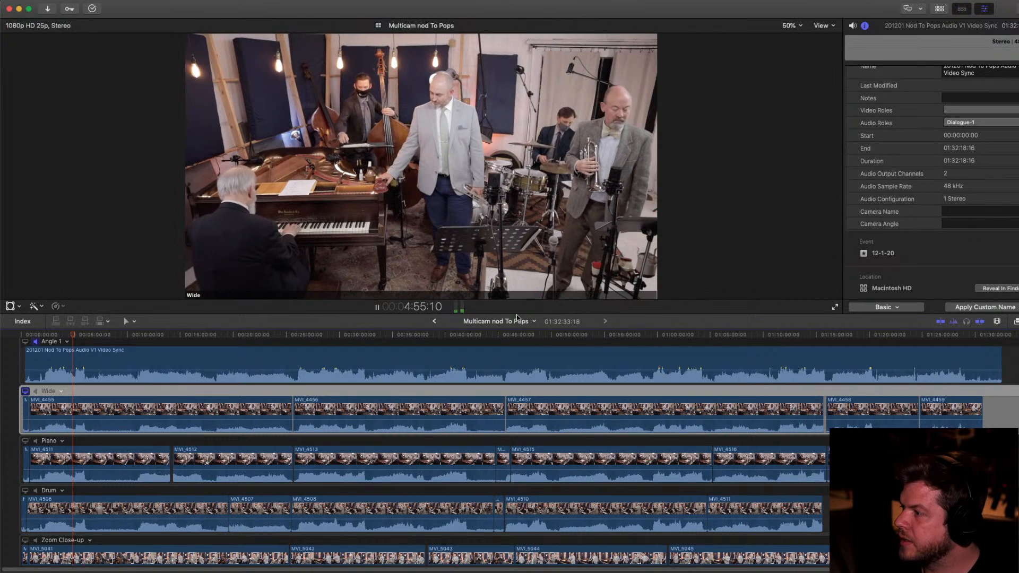
drag(521, 315, 517, 353)
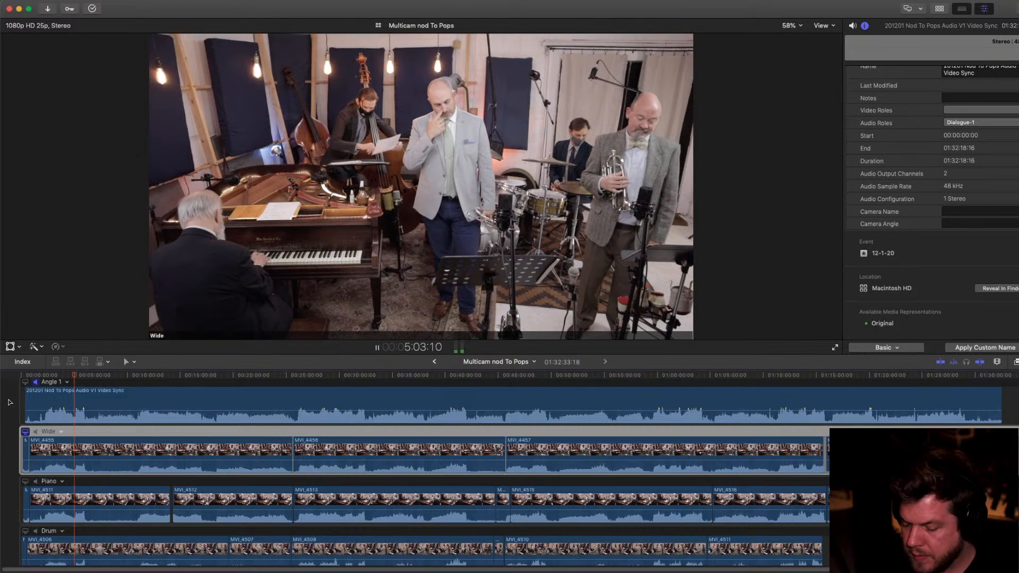
key(super+equal)
key(super+equal)
key(space)
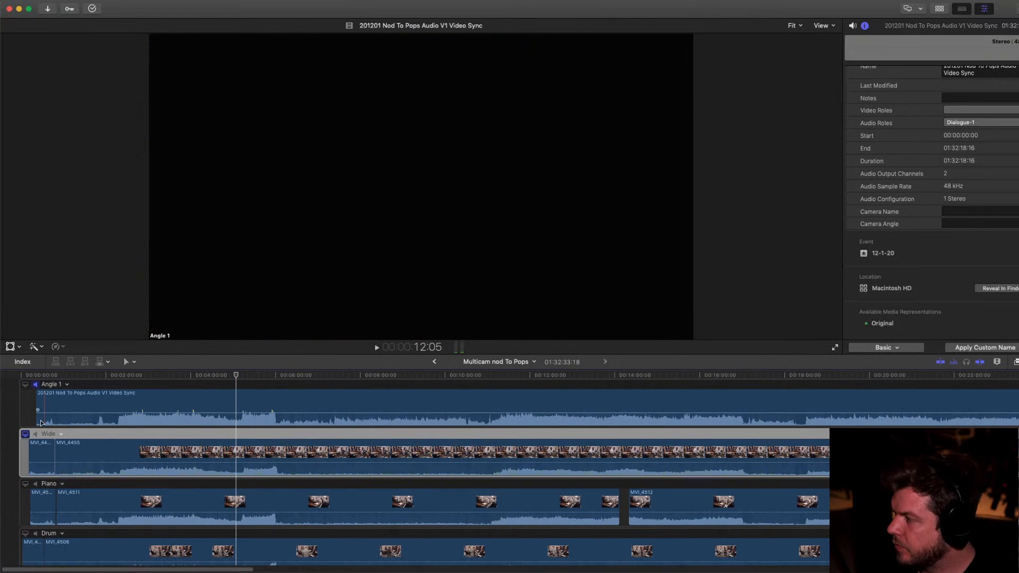
Place the playhead at about 2:17 and examine the waveforms back to where the mix audio clip begins
click(119, 386)
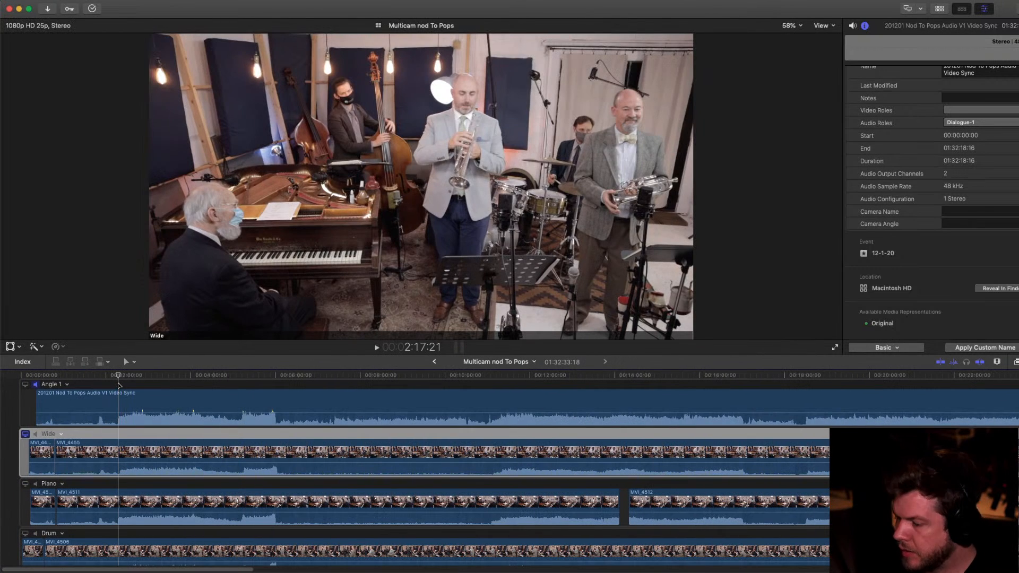
key(super+equal)
key(super+equal)
key(super+equal)
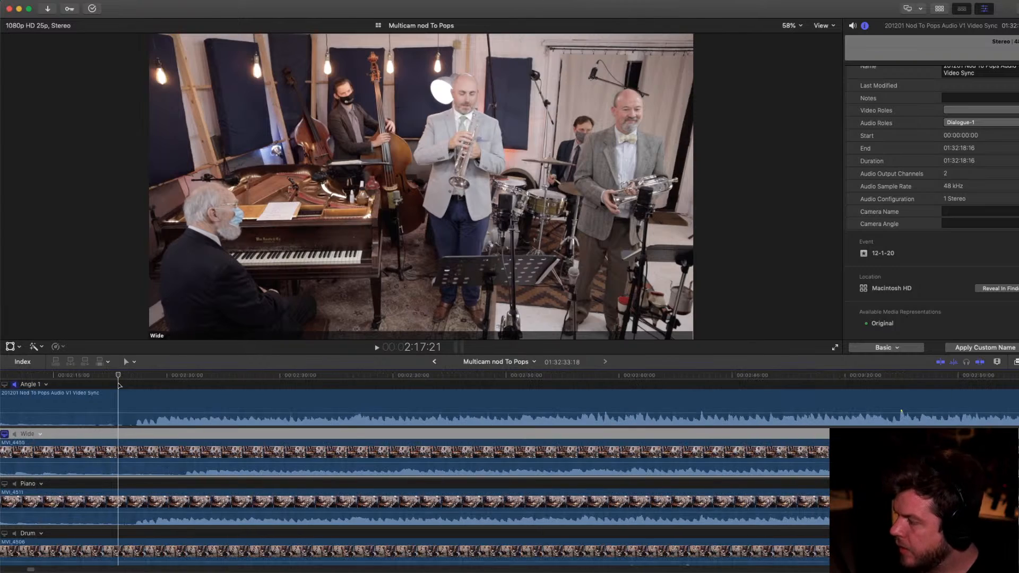
scroll(147, 435, left, 15)
scroll(146, 431, left, 20)
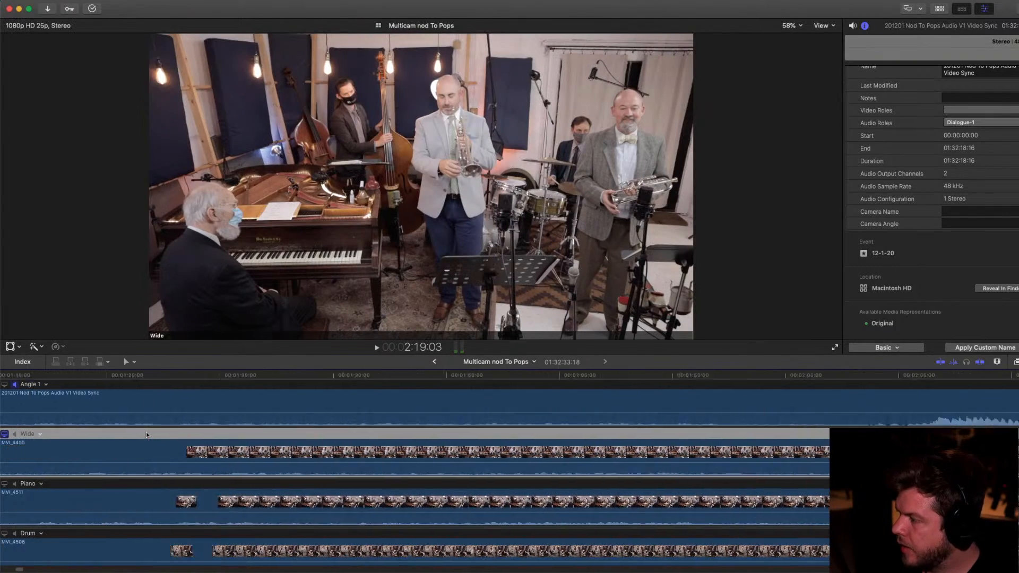
scroll(200, 441, left, 5)
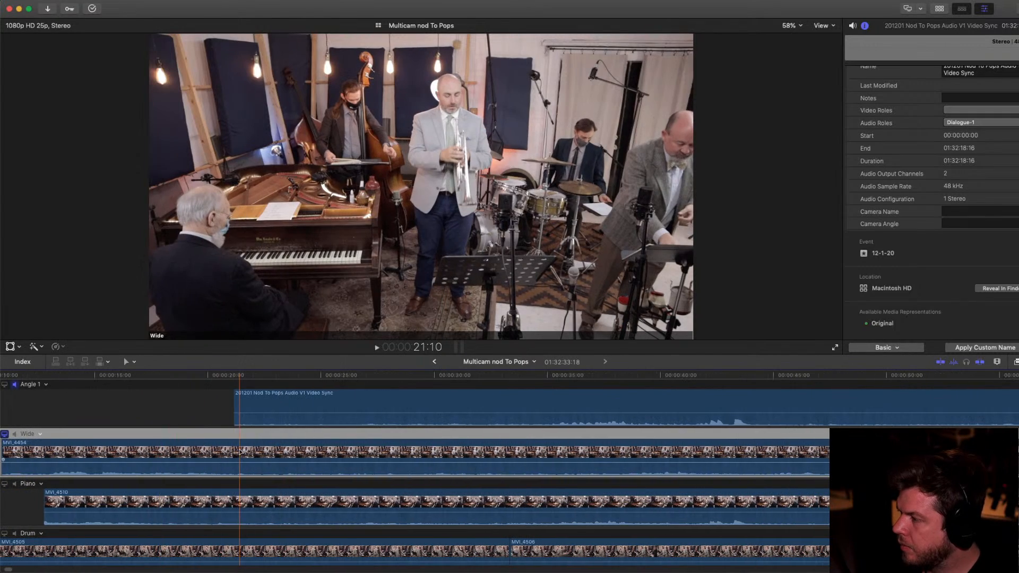
Compare where the music starts in the waveforms of the mix audio and camera angles around 2:17
scroll(239, 451, right, 10)
scroll(240, 452, right, 12)
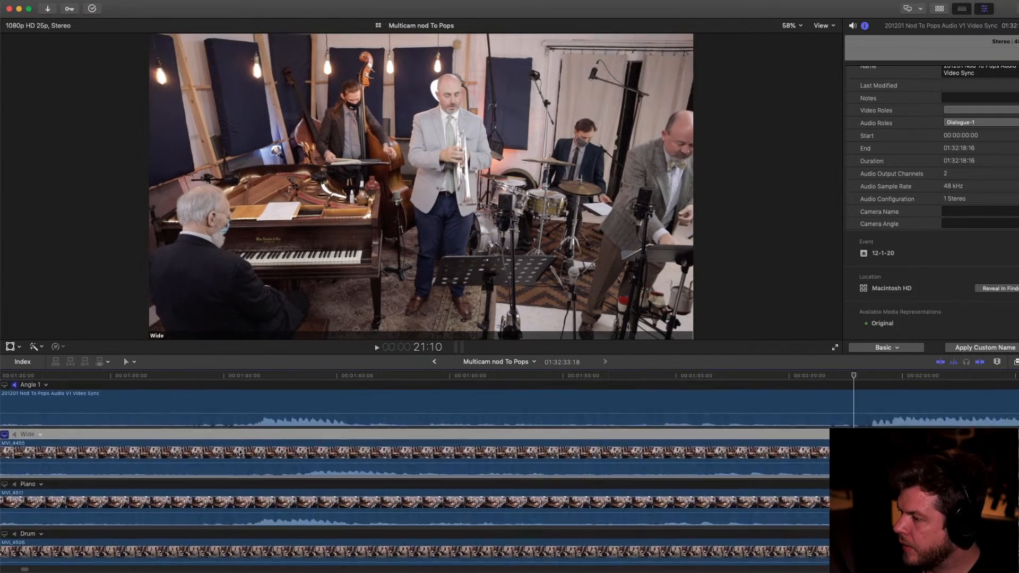
scroll(581, 412, down, 3)
scroll(580, 411, right, 2)
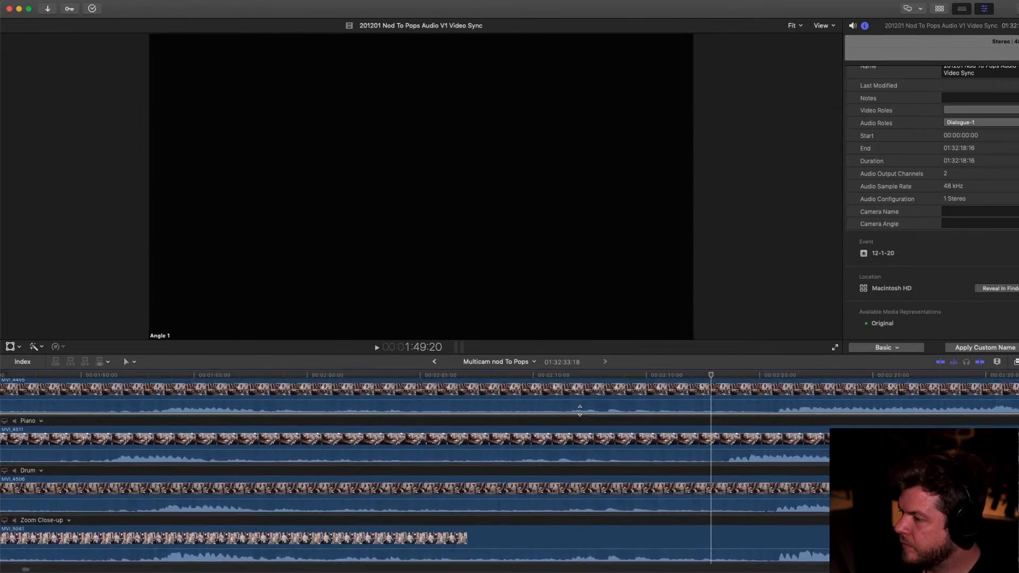
scroll(578, 410, up, 3)
scroll(579, 411, down, 1)
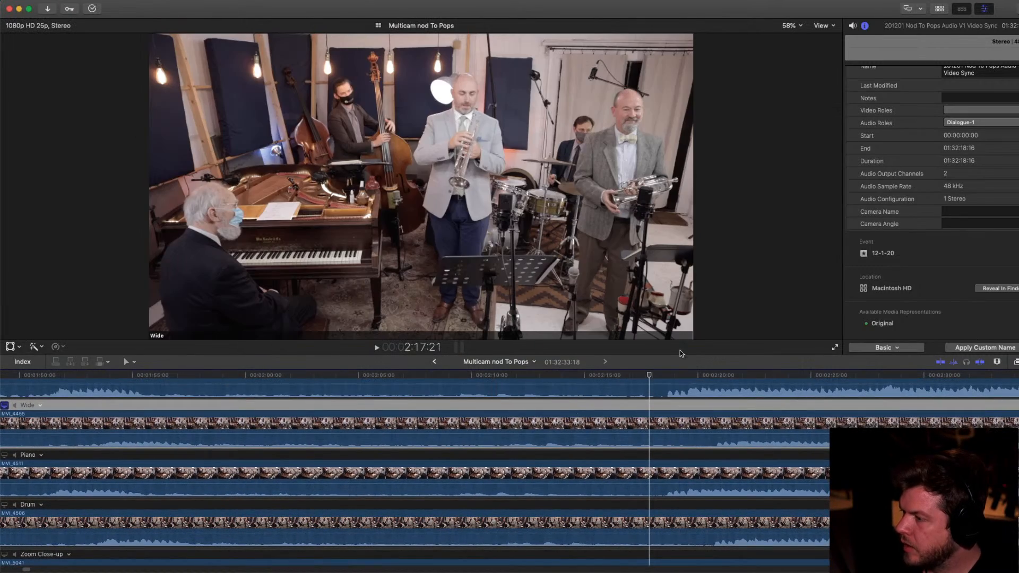
Enlarge the timeline, show the clips as waveforms only, and place the playhead where the music starts in the mix audio
drag(684, 343, 685, 228)
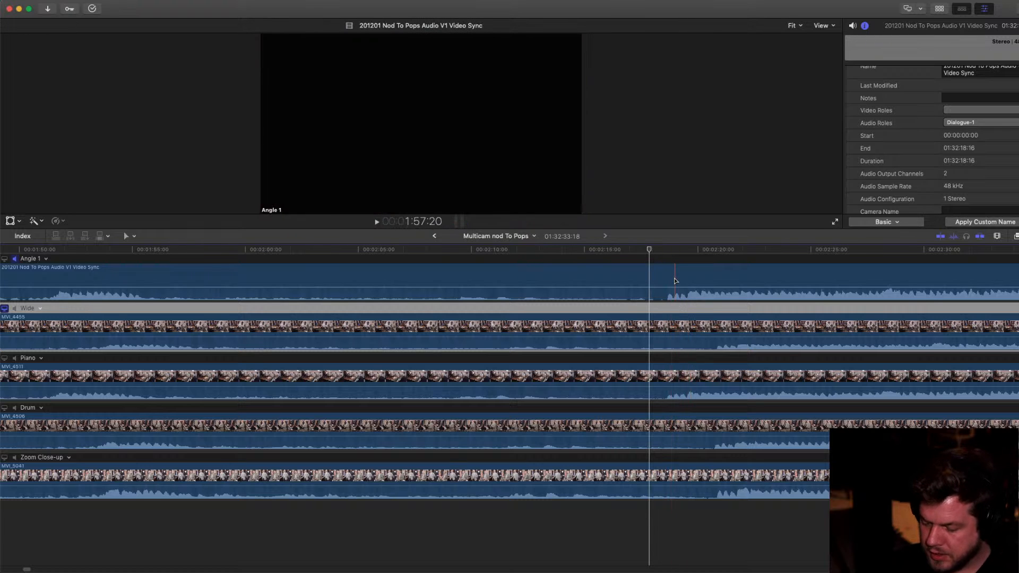
key(ctrl+alt+1)
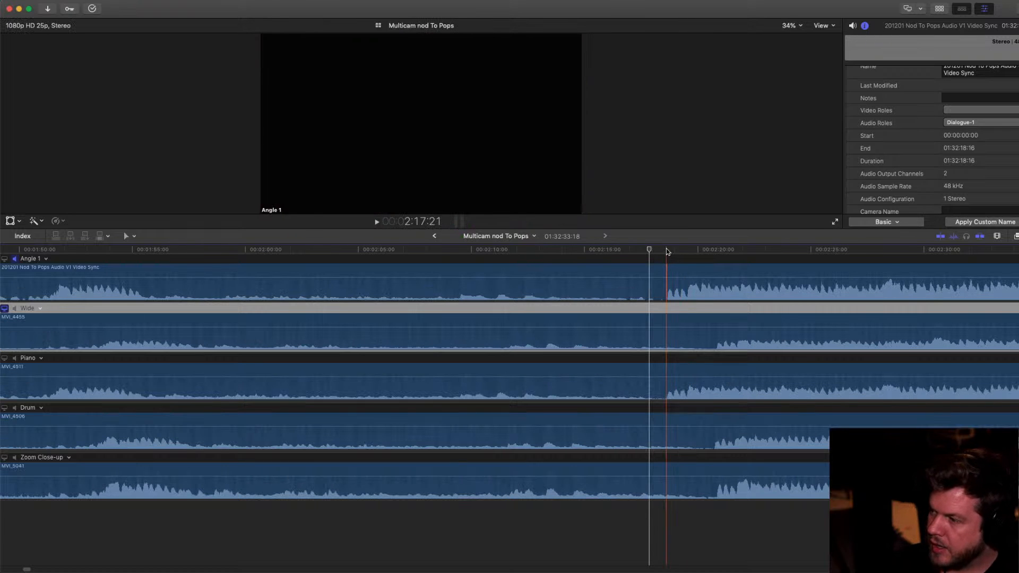
click(668, 250)
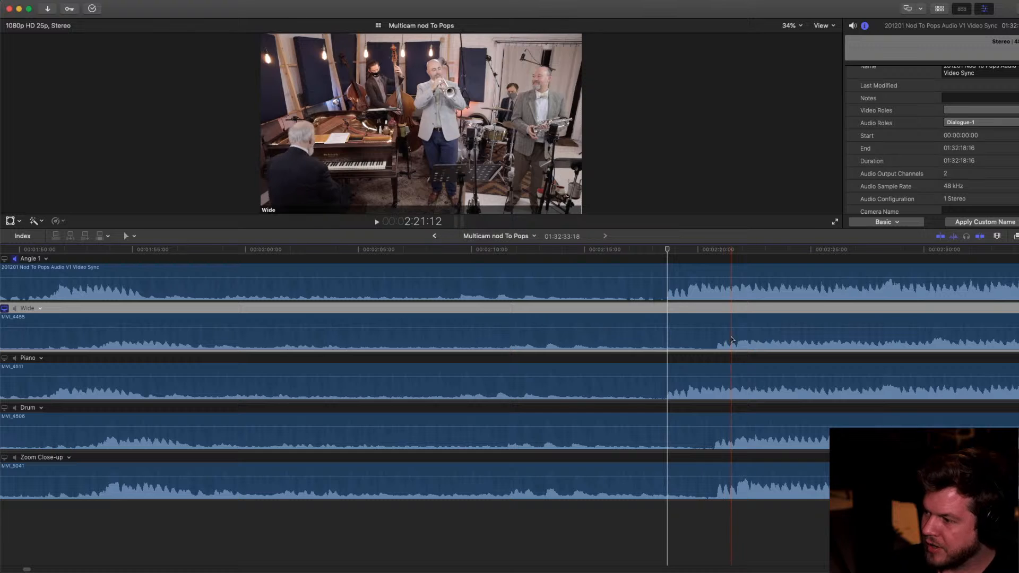
Compare the waveform alignment of all the angles over the first eleven minutes of the multicam clip
scroll(717, 487, right, 2)
key(super+minus)
key(super+minus)
key(super+minus)
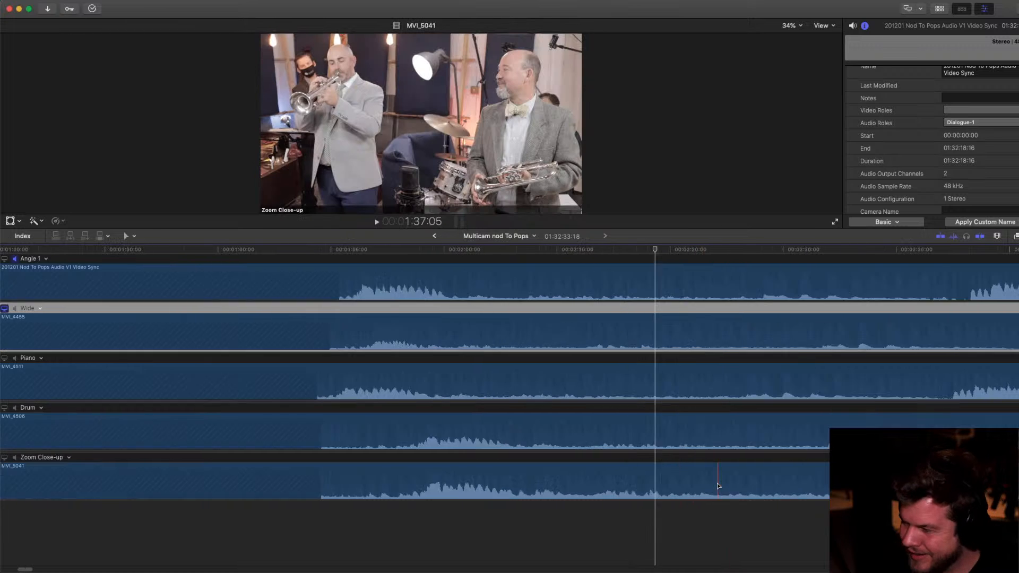
key(super+minus)
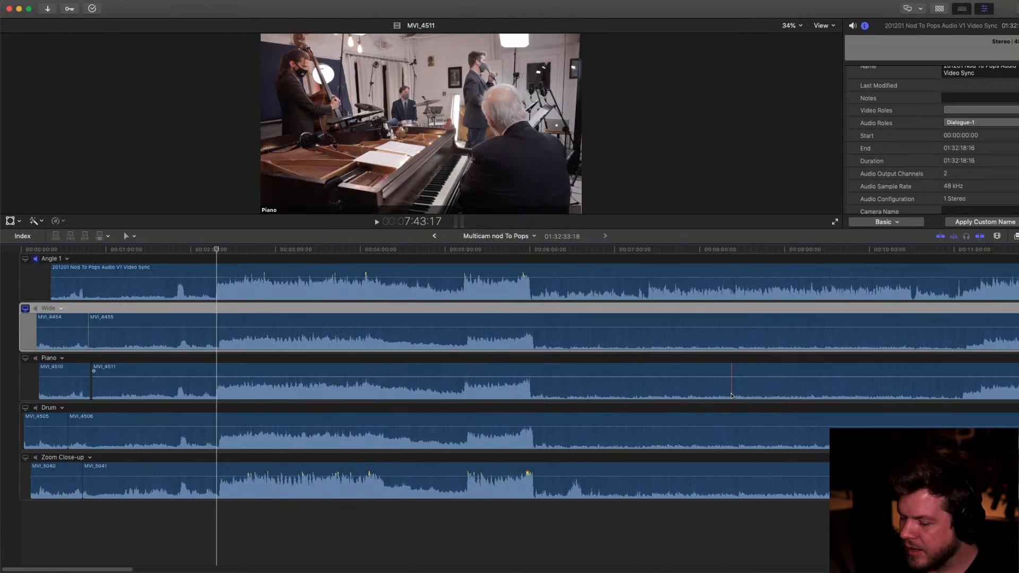
Compare where the music starts in the mix audio and camera angle waveforms following 25:58
key(shift+z)
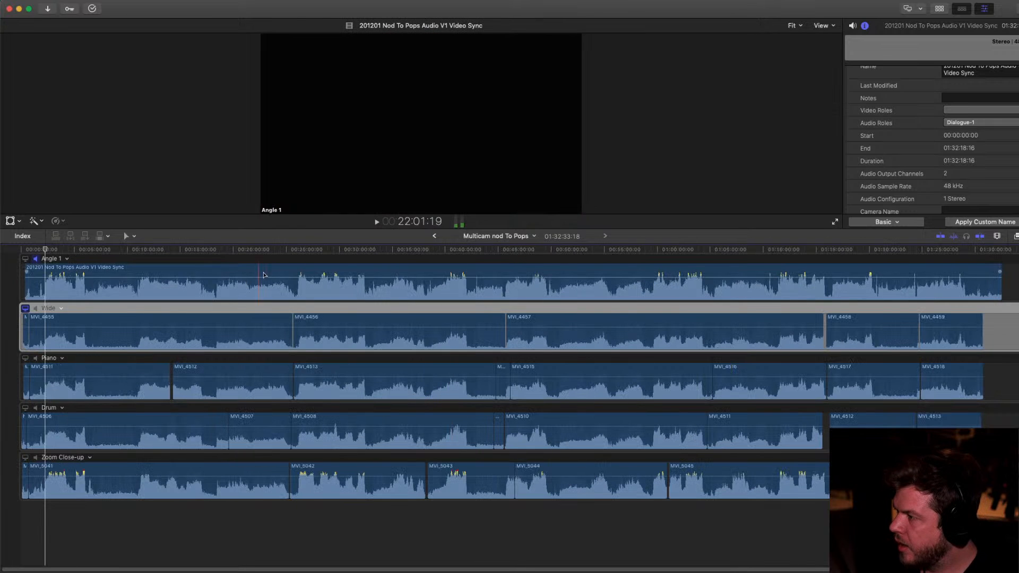
click(296, 253)
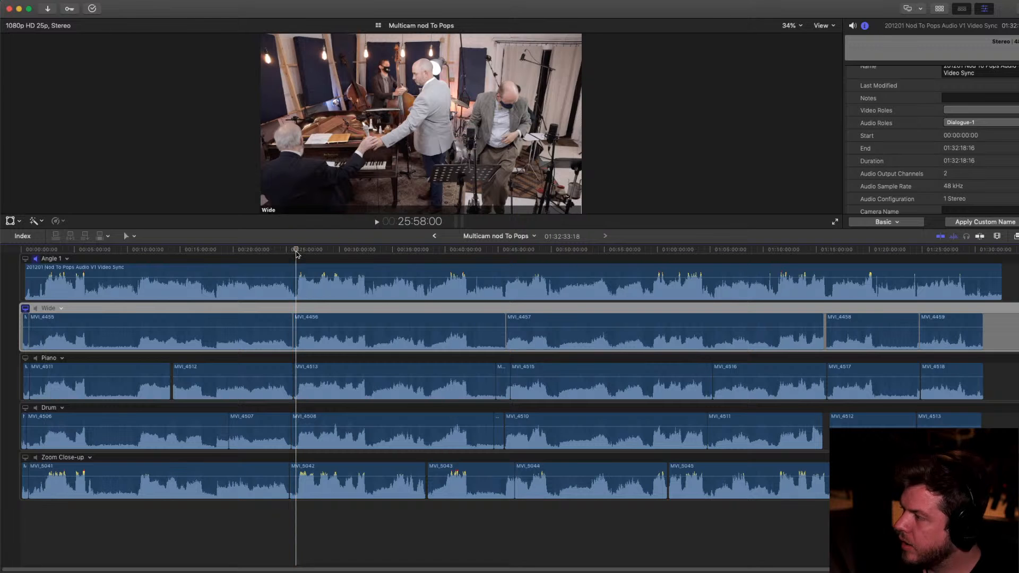
key(super+equal)
key(super+equal)
key(super+equal)
key(super+equal)
key(super+equal)
key(super+equal)
key(super+equal)
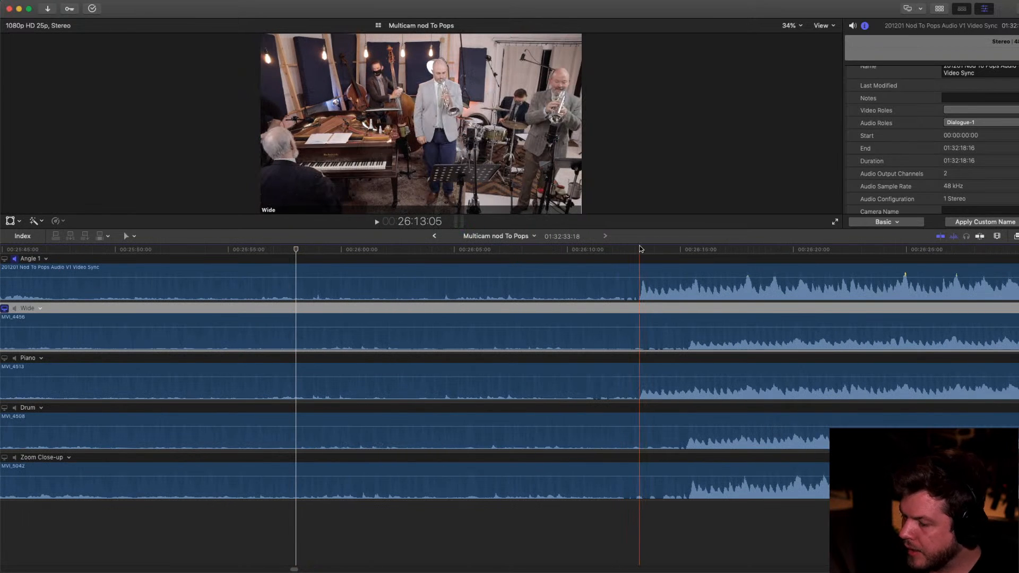
Compare where the music starts in the mix audio and camera angle waveforms around 59:42
key(super+minus)
key(super+minus)
key(super+minus)
key(super+minus)
key(super+minus)
key(super+minus)
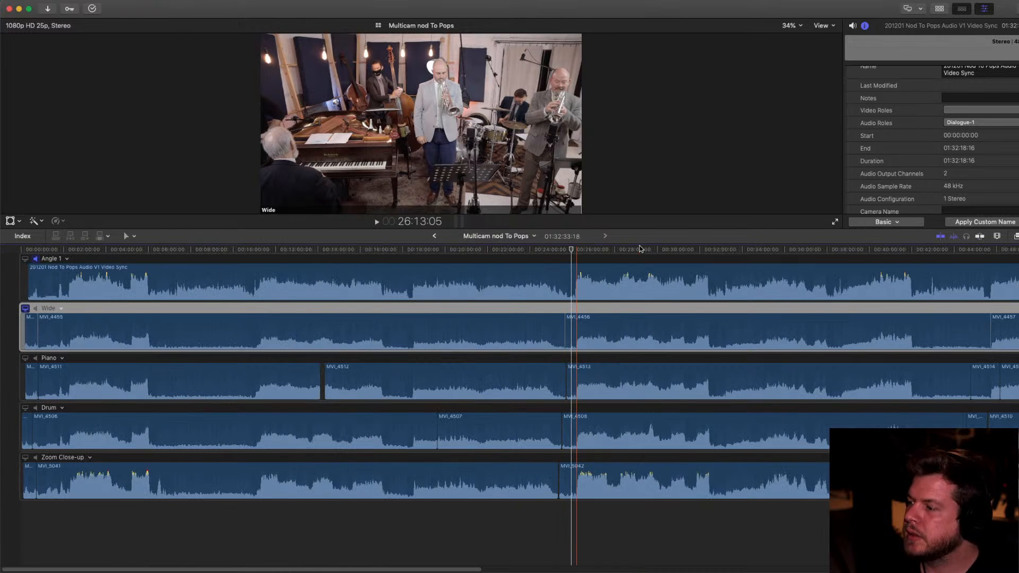
key(super+minus)
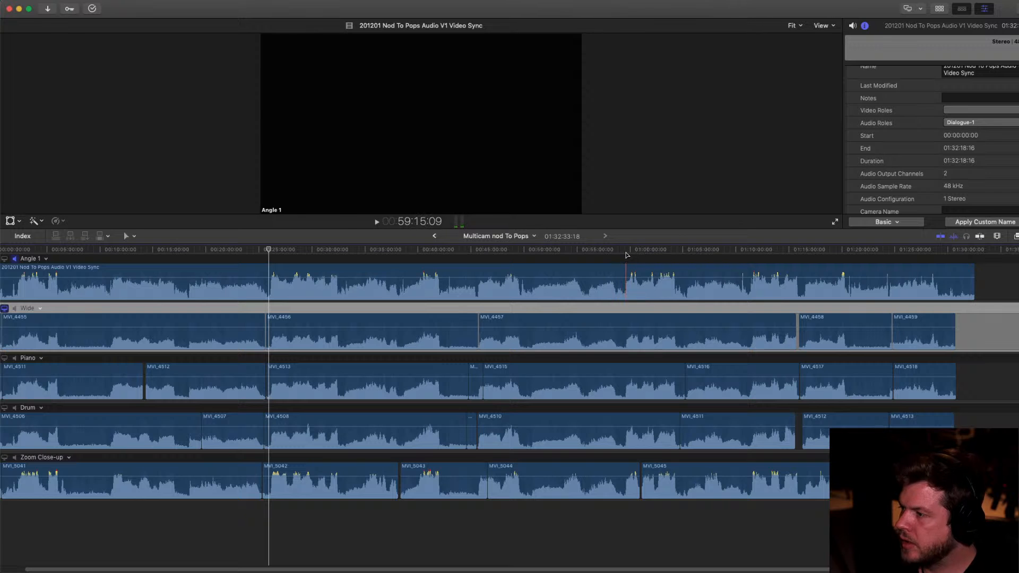
click(627, 252)
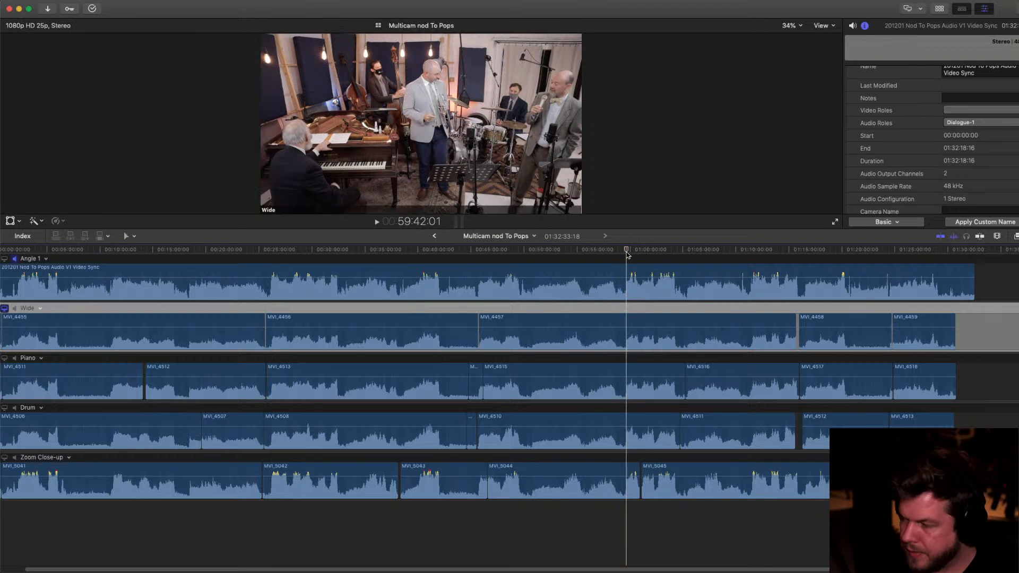
key(super+equal)
key(super+equal)
key(super+equal)
key(super+equal)
key(super+equal)
key(super+equal)
key(super+equal)
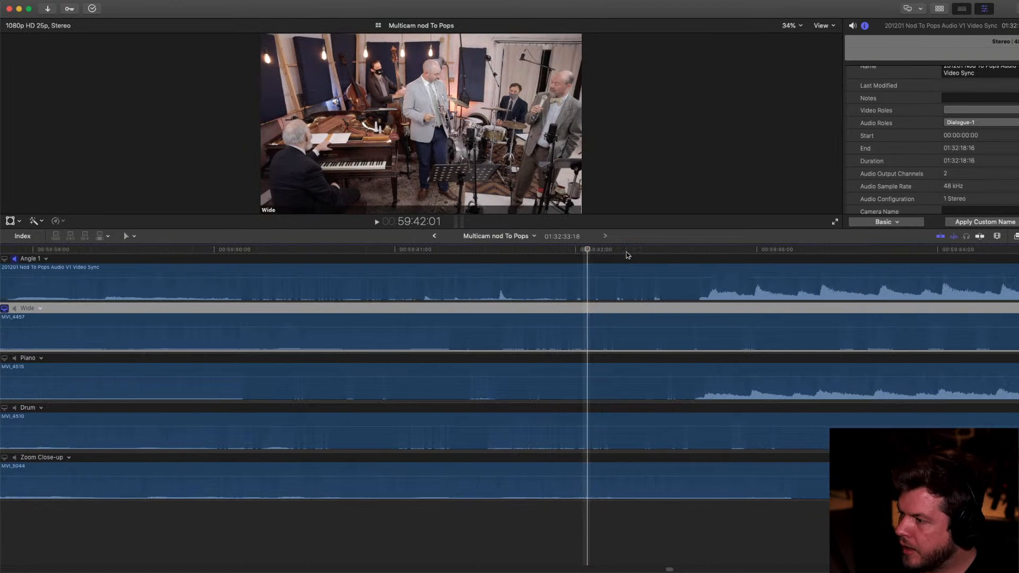
scroll(628, 255, right, 10)
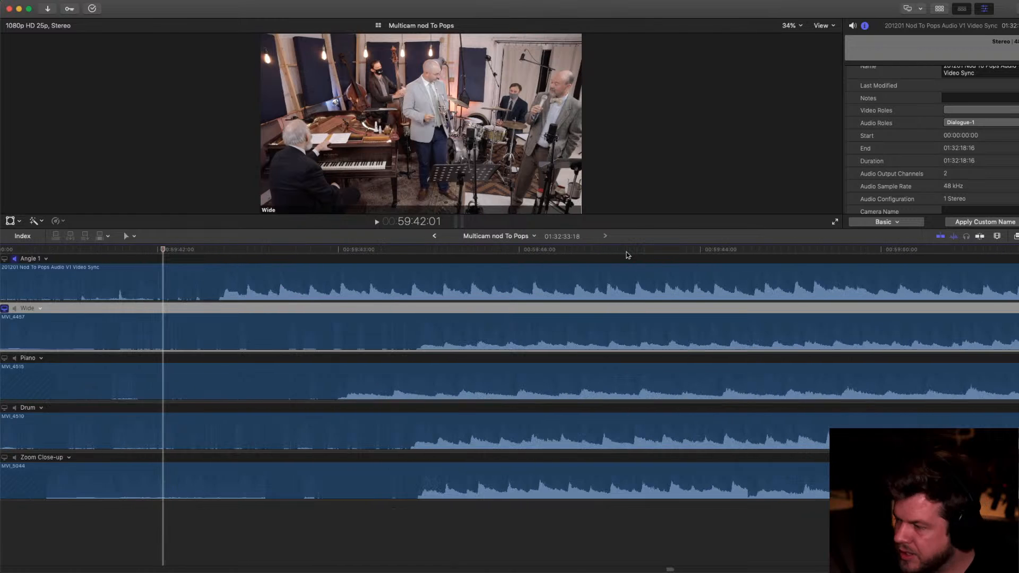
key(super+minus)
key(super+minus)
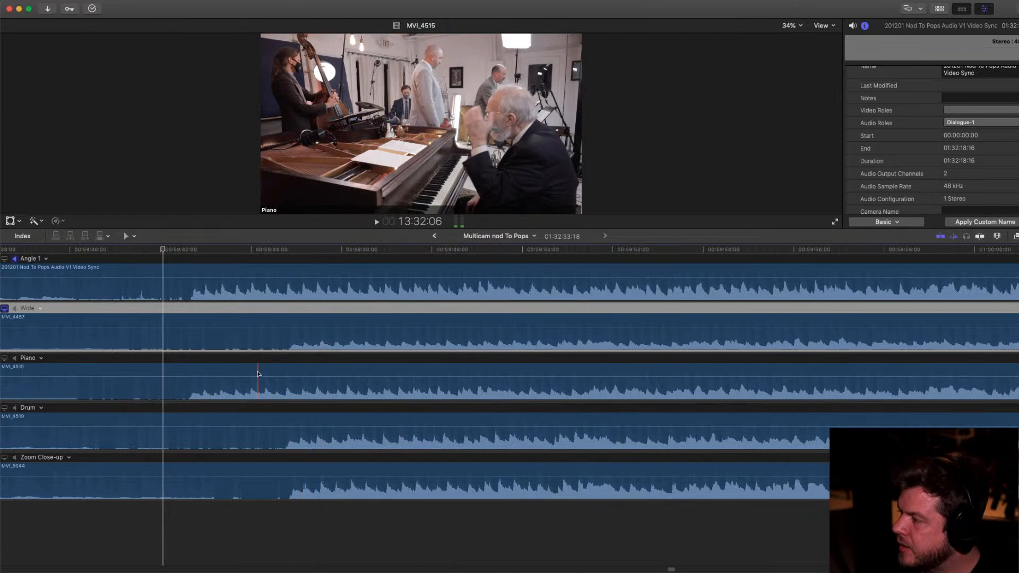
scroll(258, 374, left, 3)
Fit the whole multicam clip in the timeline, show the clip browser and enlarge it
key(shift+z)
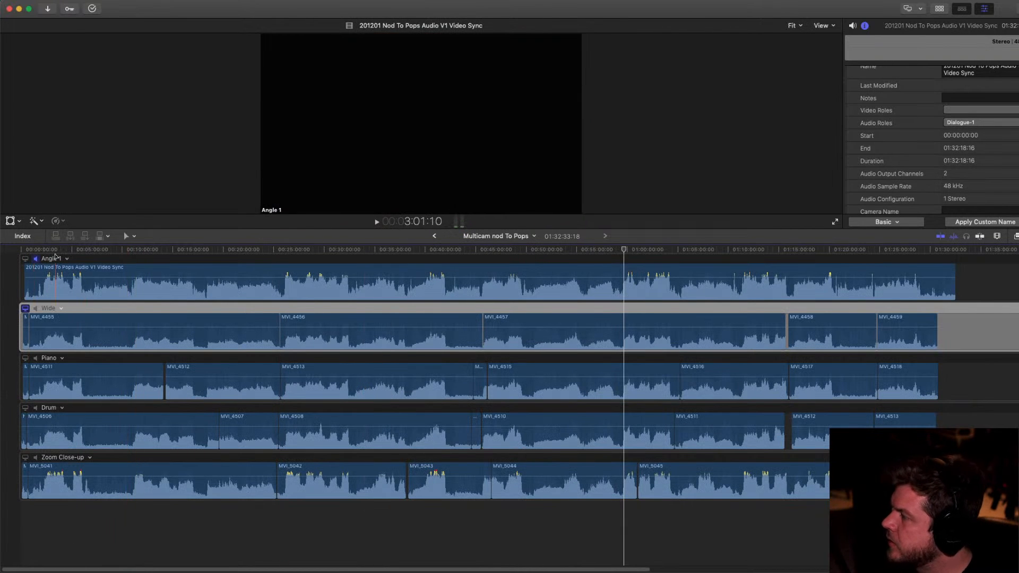
click(944, 9)
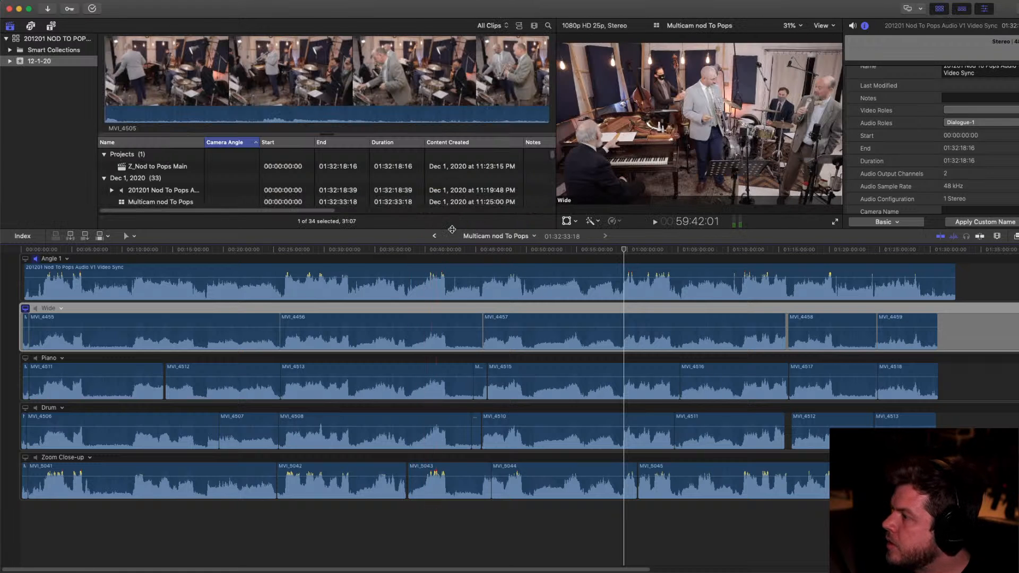
drag(452, 228, 449, 437)
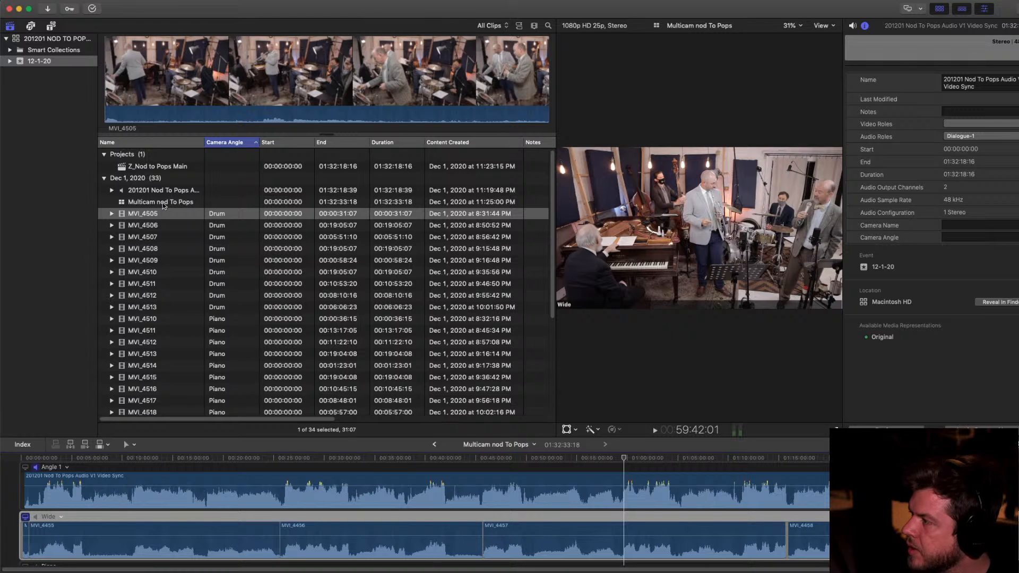
Undo the angle edits and the creation of the Multicam nod To Pops clip
key(super+z)
key(super+z)
key(super+z)
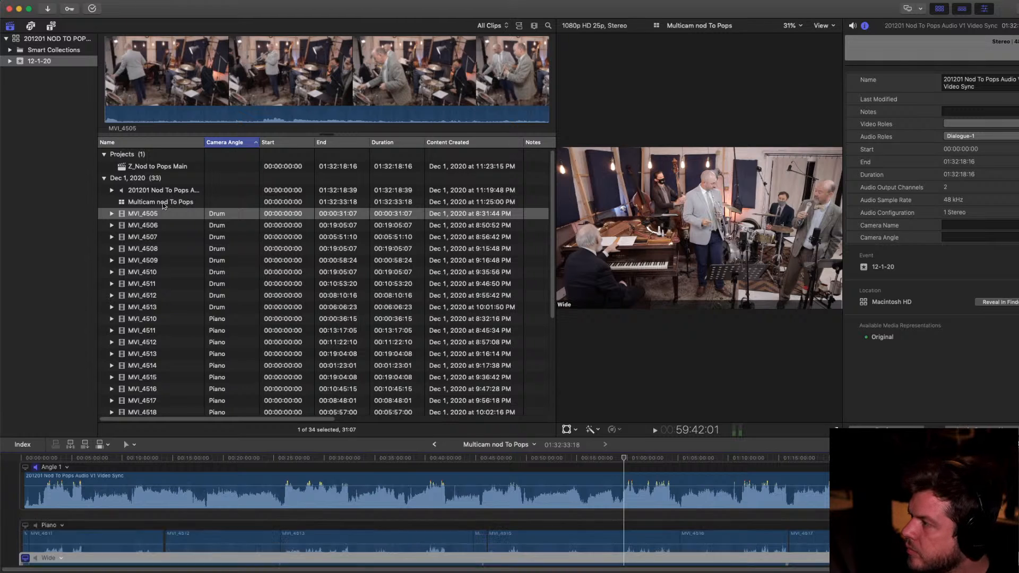
key(super+z)
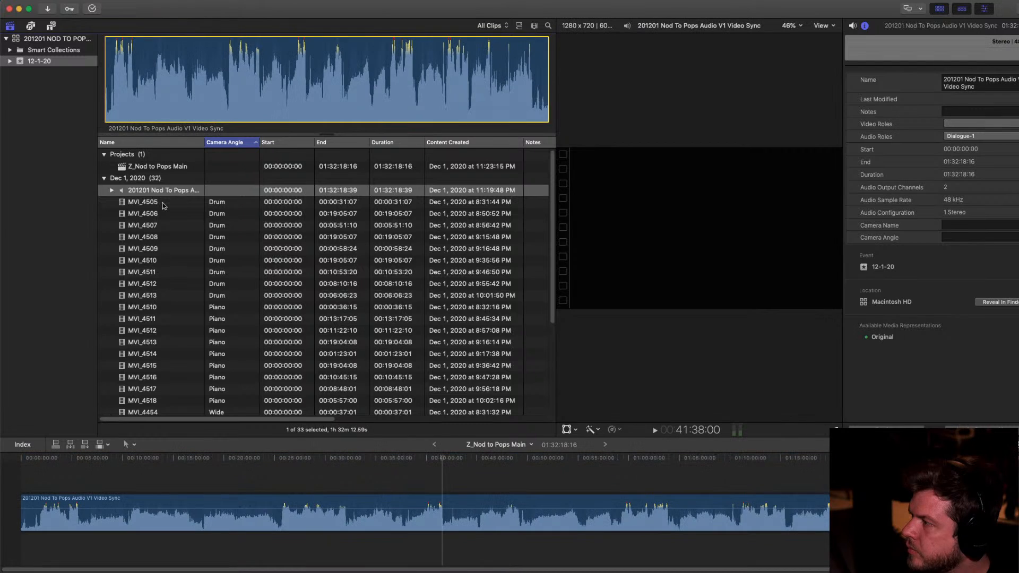
Play the short drum clip MVI_4505 briefly and rename it Z
click(164, 191)
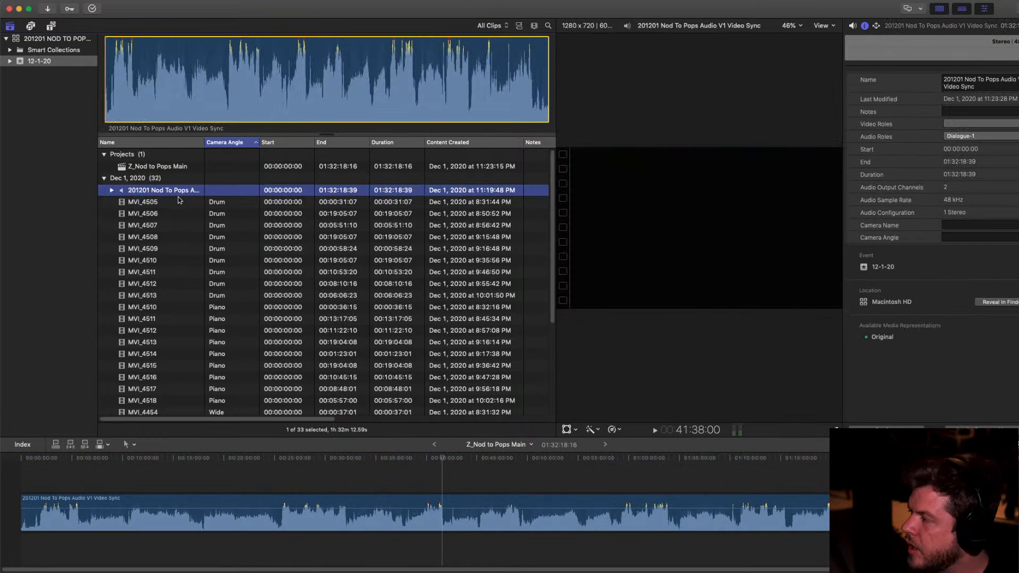
click(182, 202)
key(space)
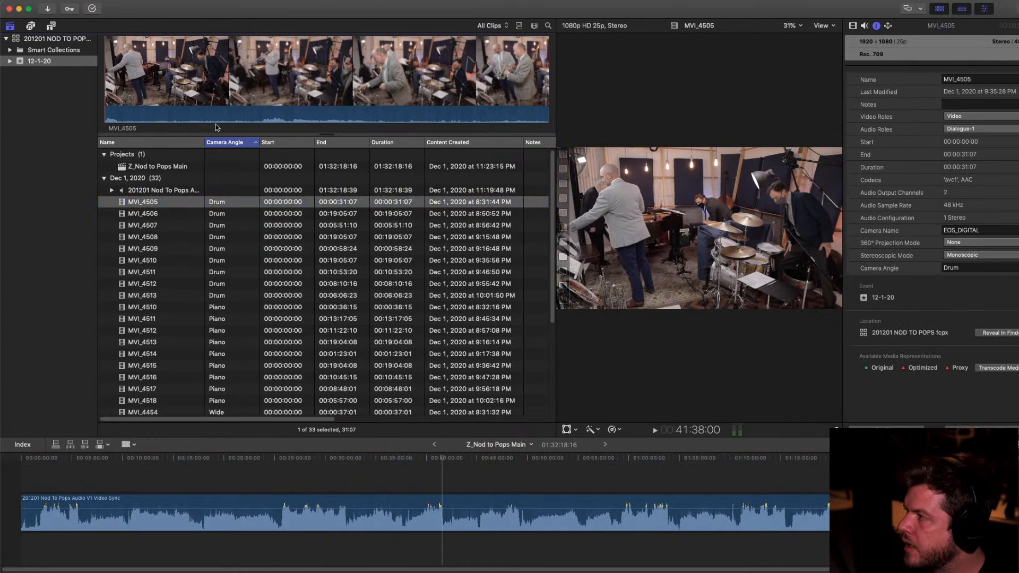
key(space)
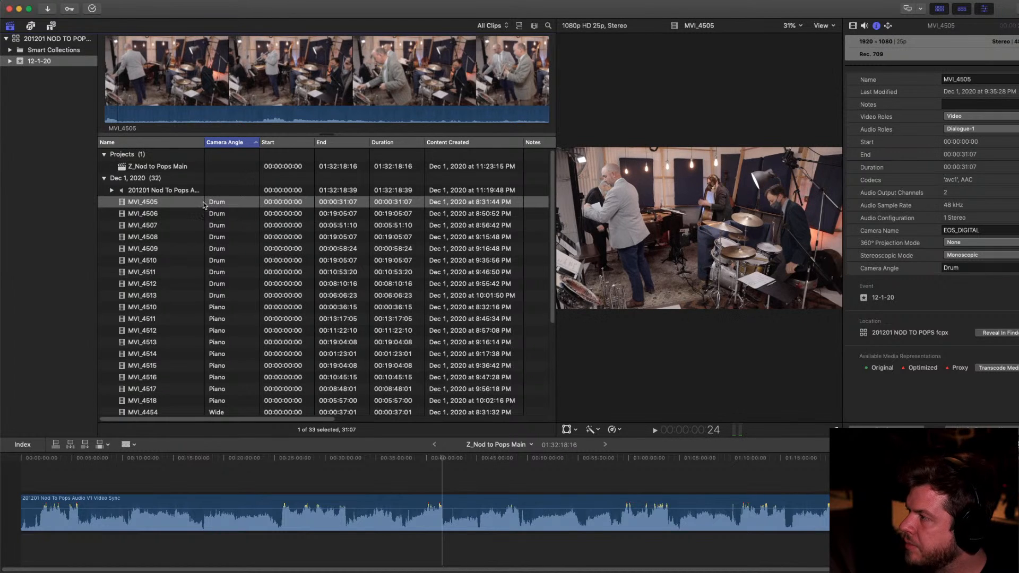
click(200, 204)
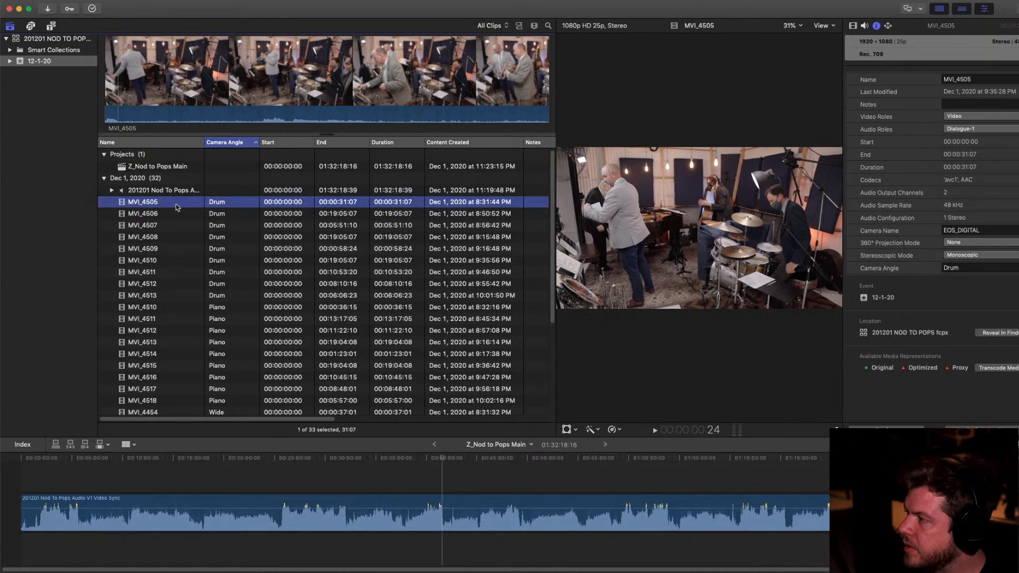
click(153, 203)
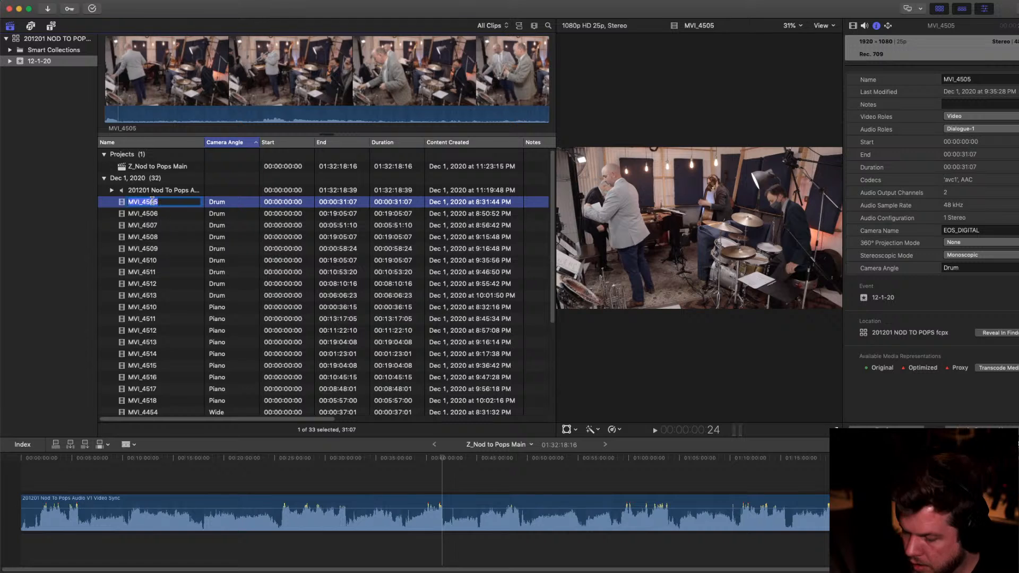
text(Z)
key(Return)
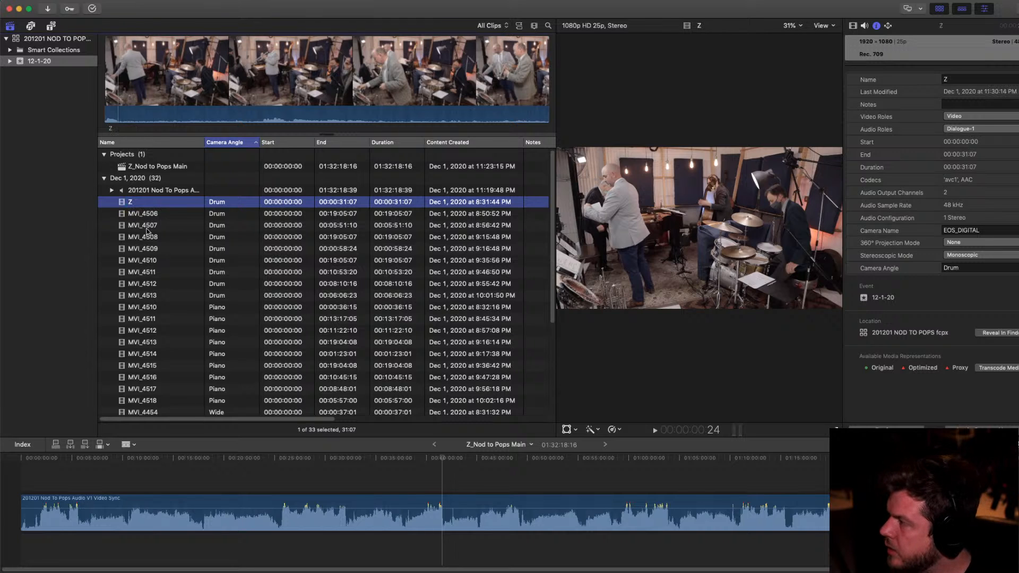
Sort the clip list by name and rename the short wide clip MVI_4454 as z
click(148, 225)
click(176, 145)
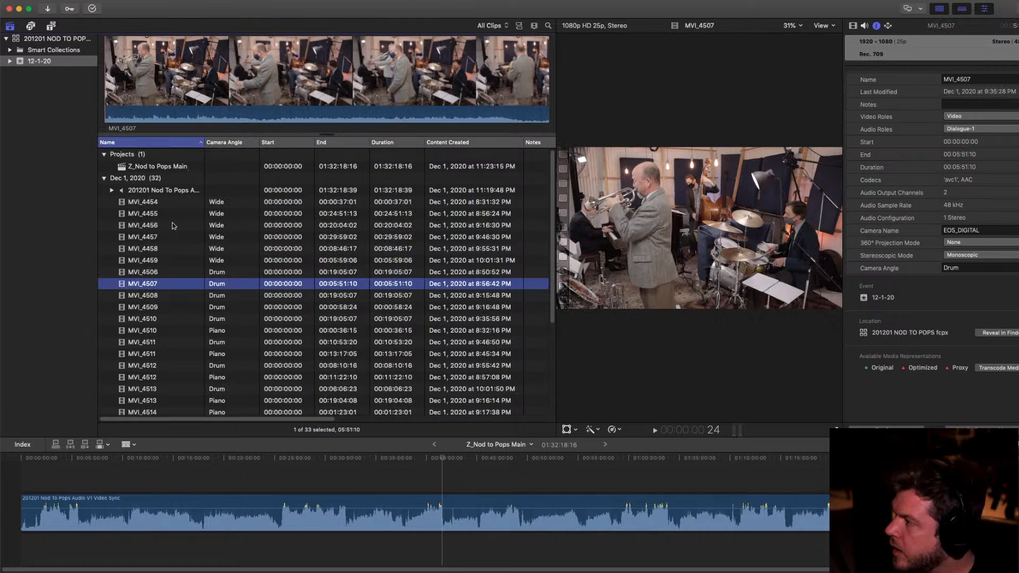
click(169, 204)
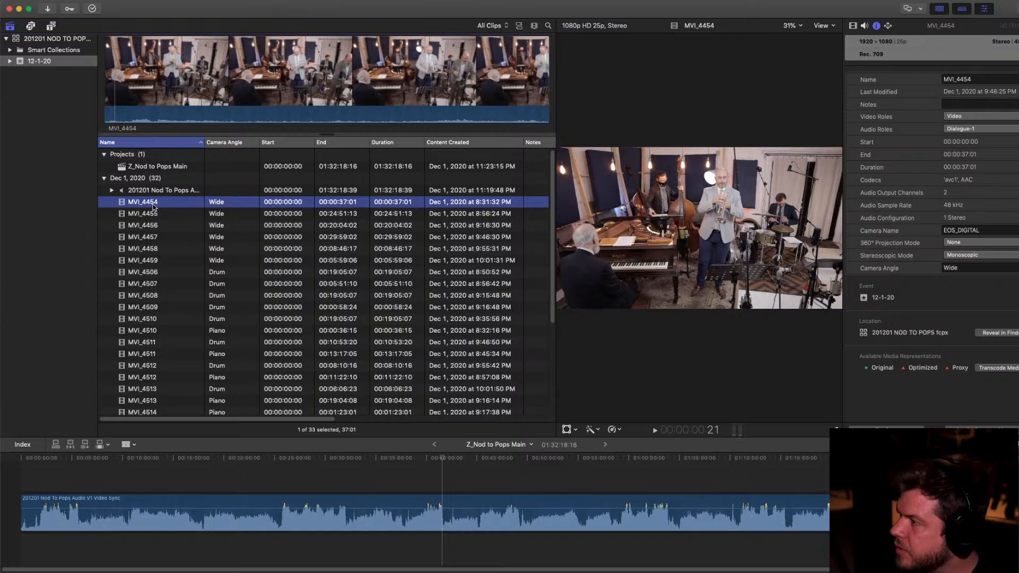
click(154, 207)
text(z)
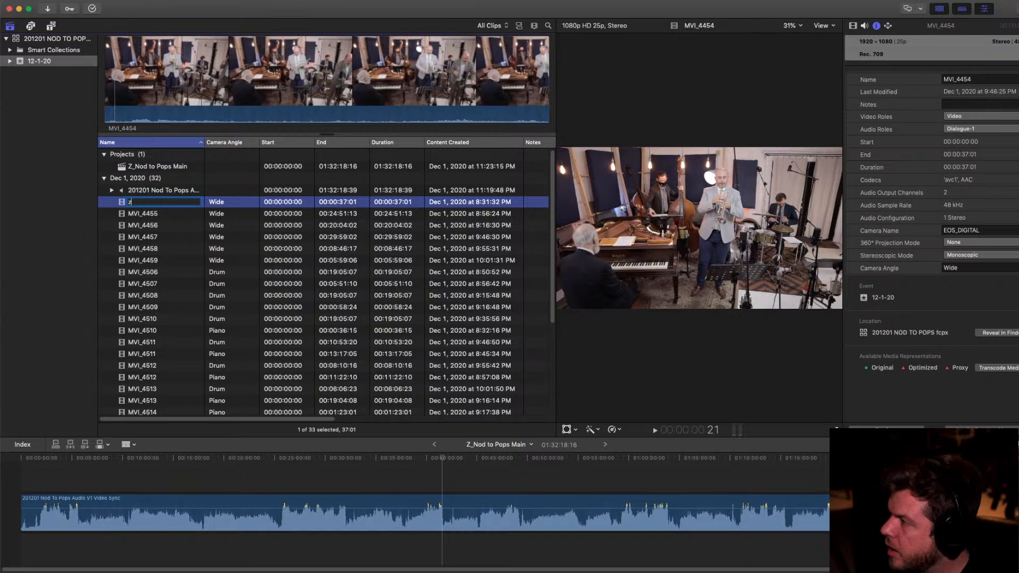
key(Return)
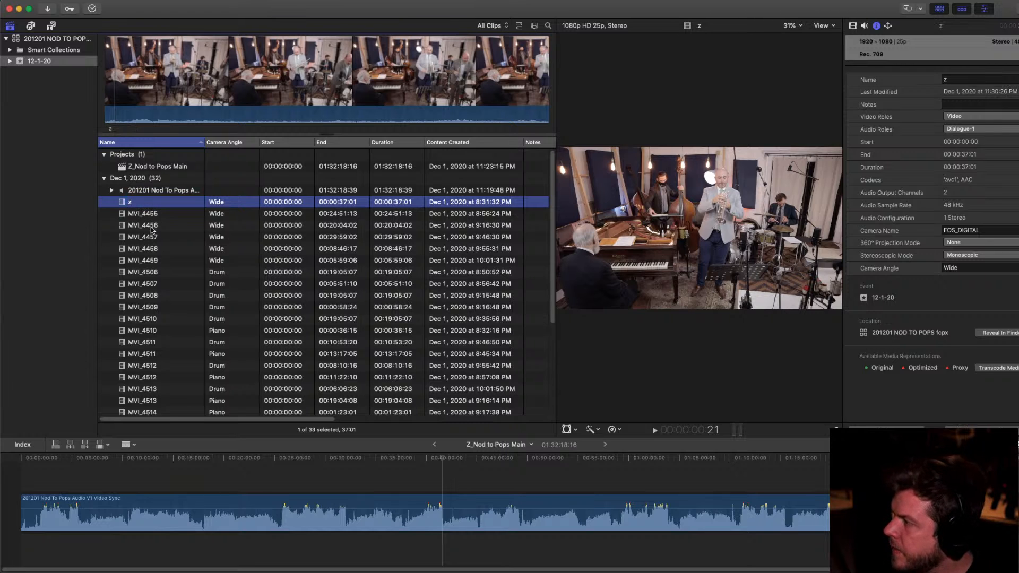
Preview the wide clip MVI_4456 and the drum clip MVI_4506 to check their footage
click(151, 227)
scroll(154, 236, down, 2)
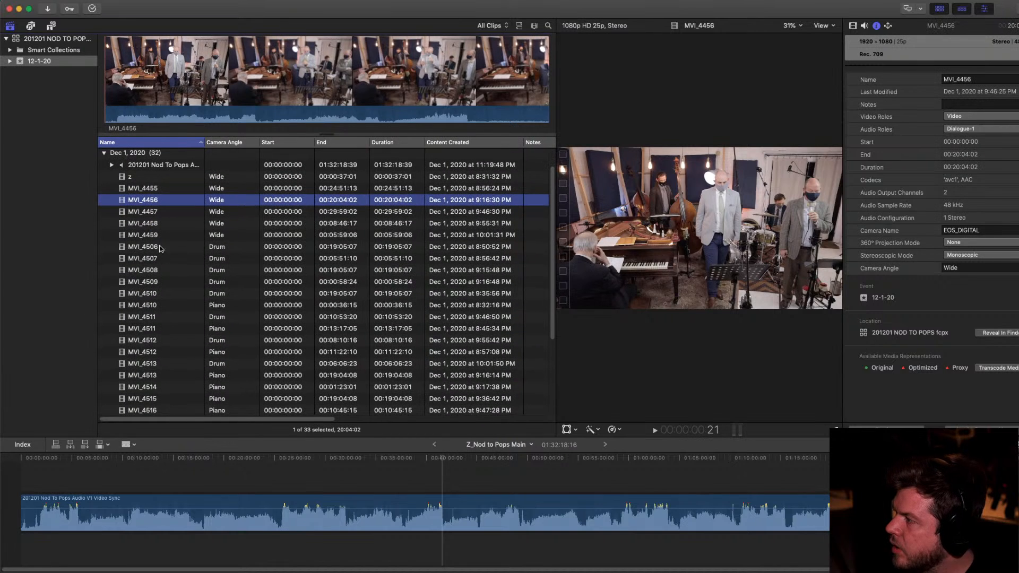
click(144, 247)
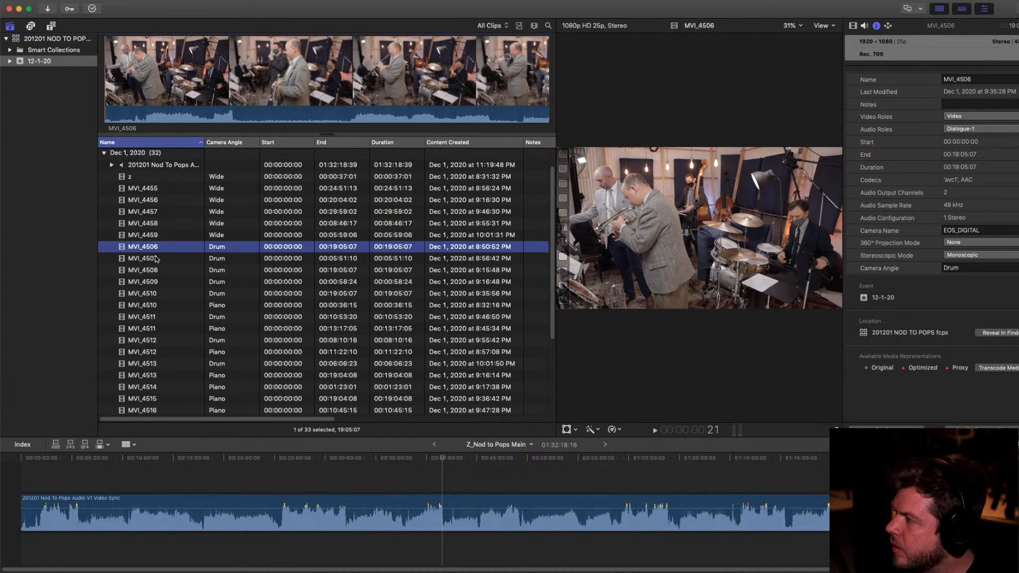
key(space)
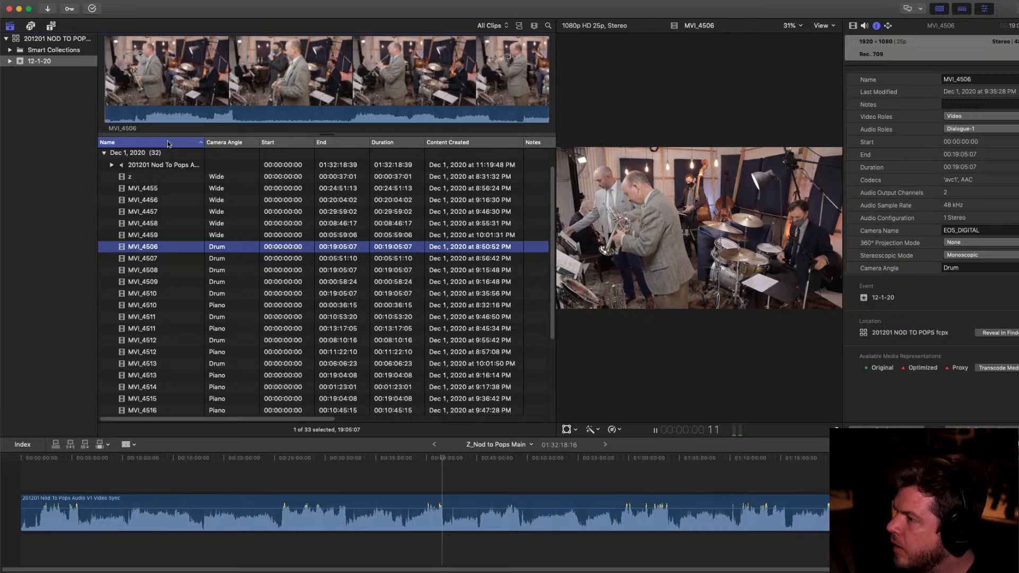
click(163, 85)
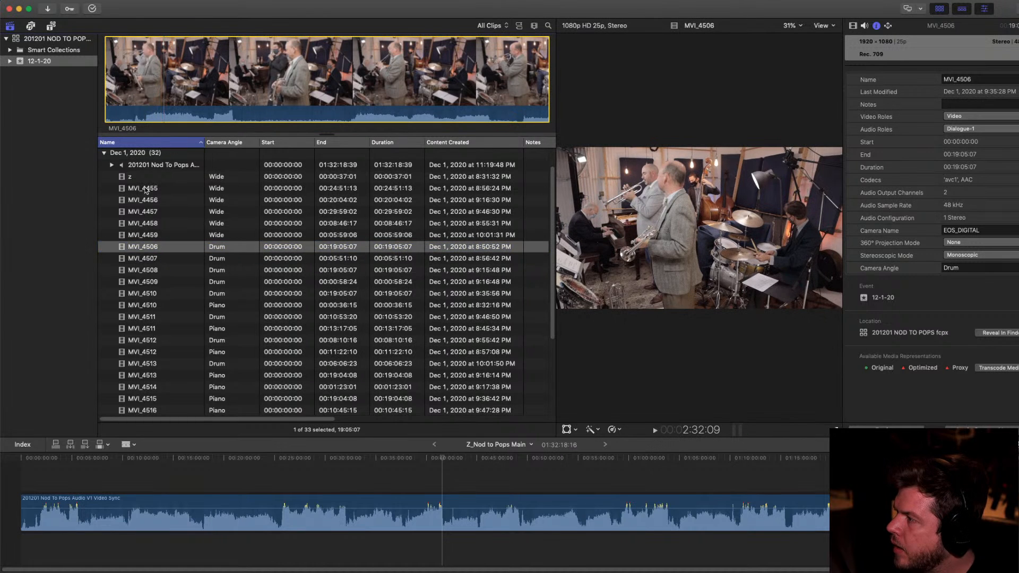
Check the clip list sorted by name in both directions and group it by camera angle
scroll(140, 239, down, 1)
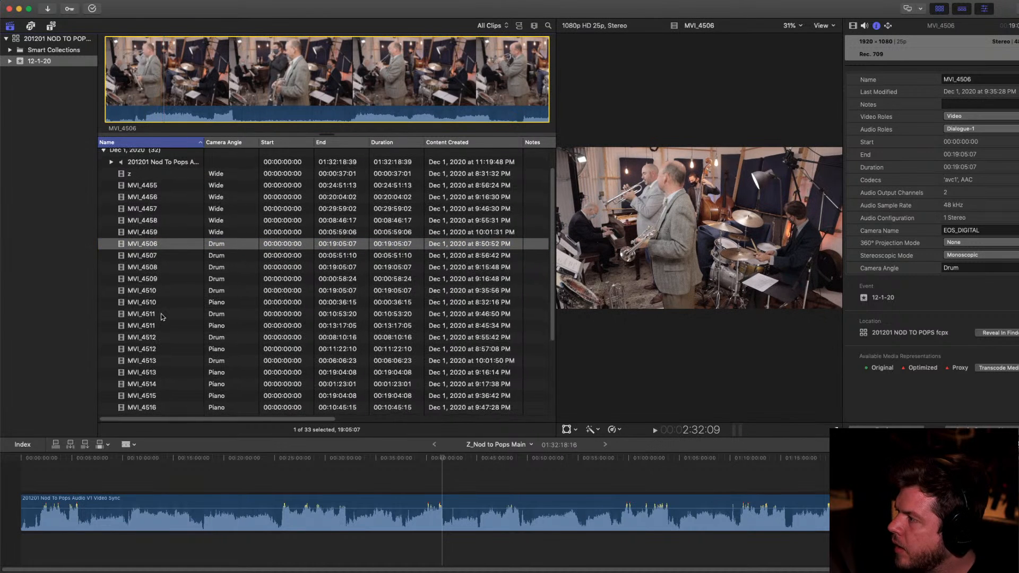
click(158, 144)
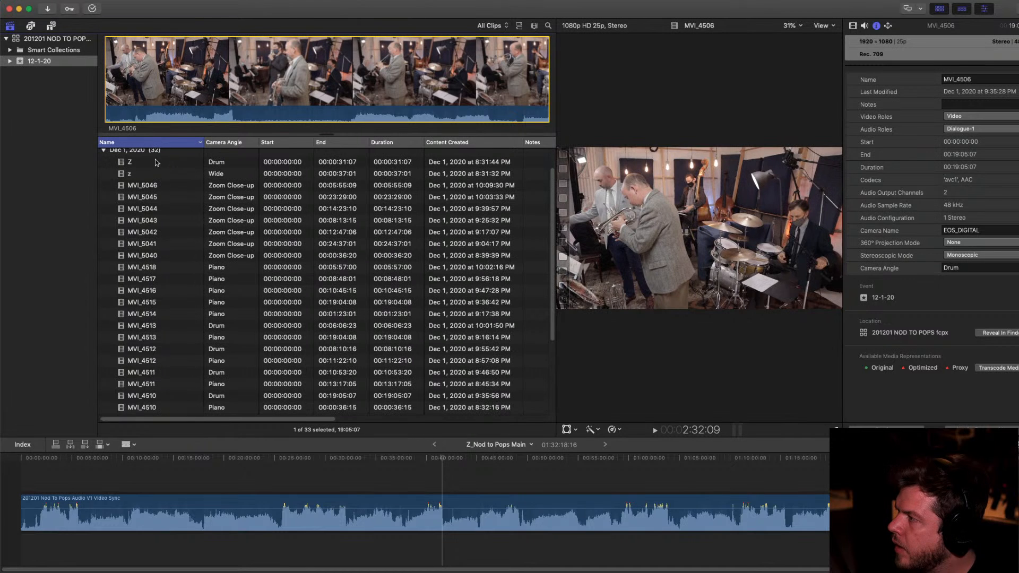
click(155, 144)
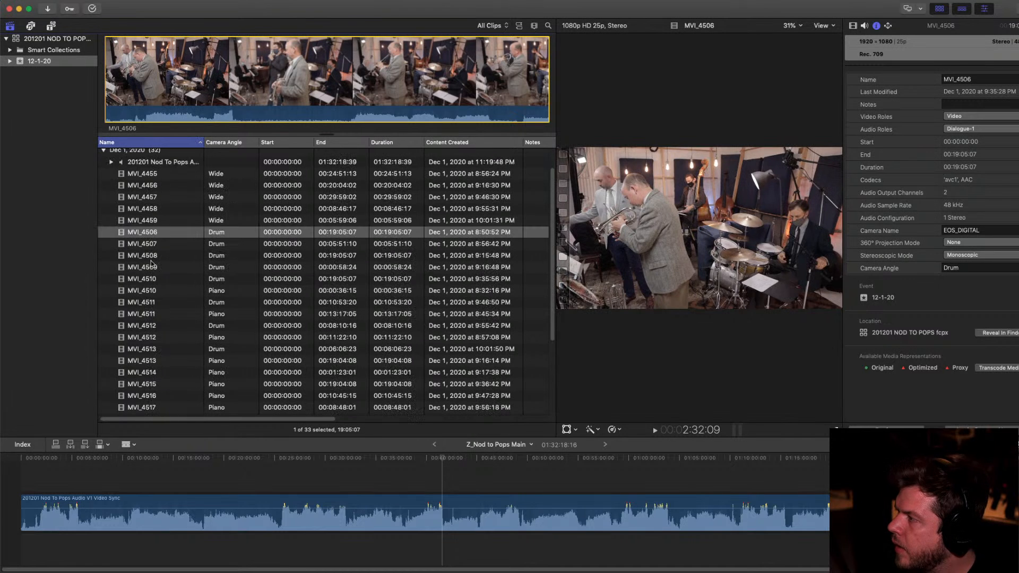
scroll(153, 264, down, 1)
click(223, 142)
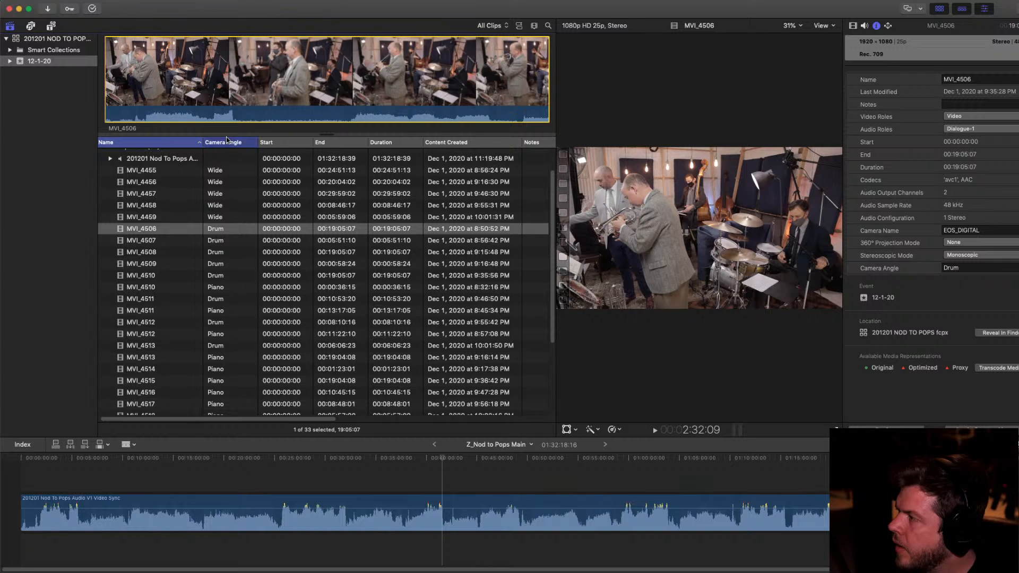
scroll(152, 241, down, 1)
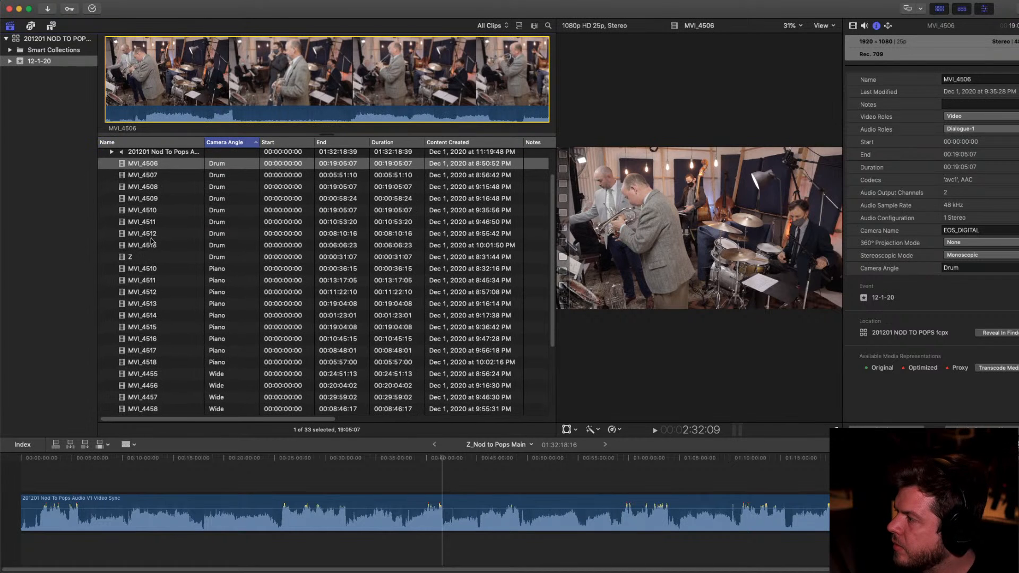
Play the short piano clip MVI_4510 from partway through to check its footage and rename it z
click(150, 271)
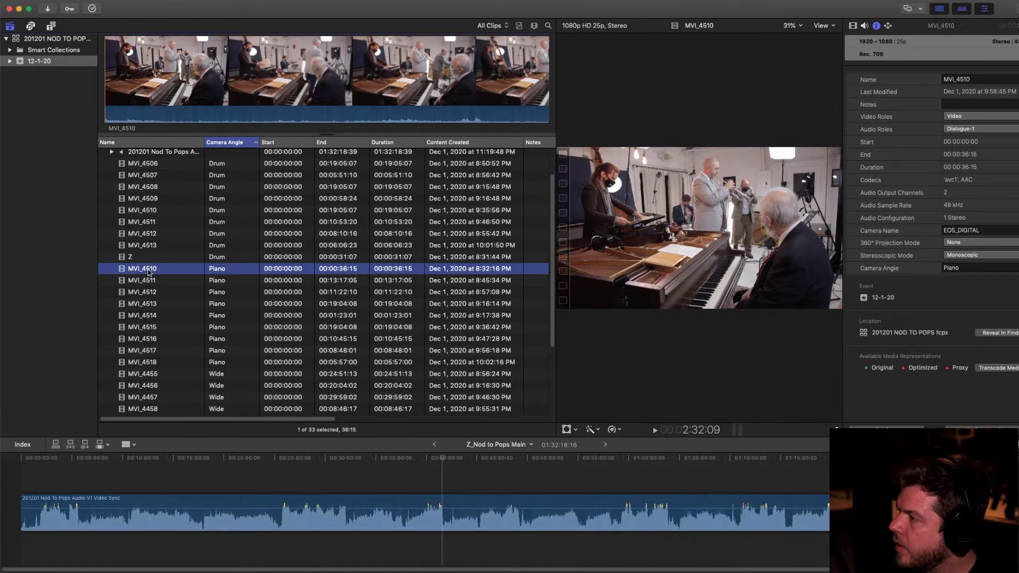
click(309, 74)
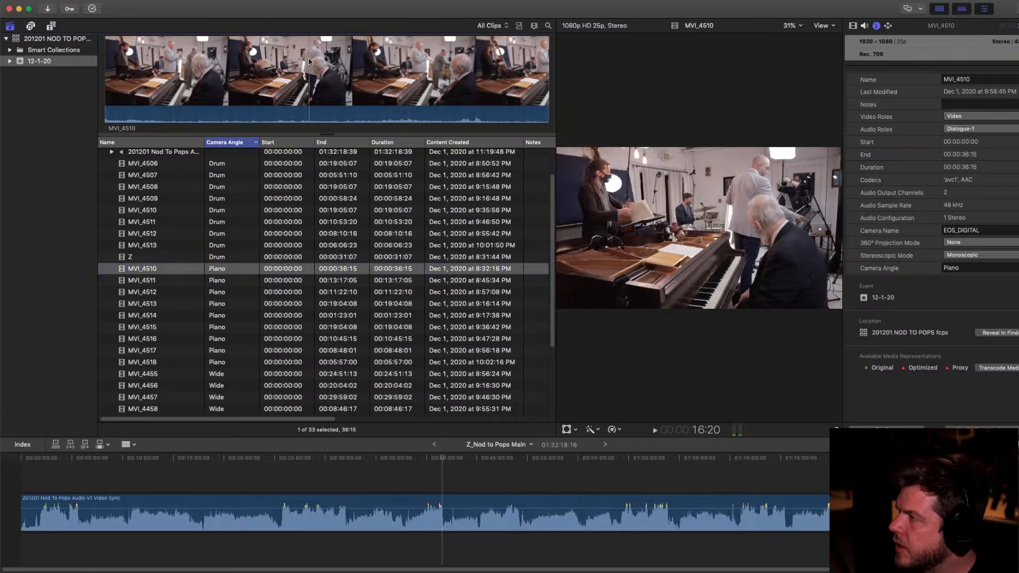
key(space)
click(150, 268)
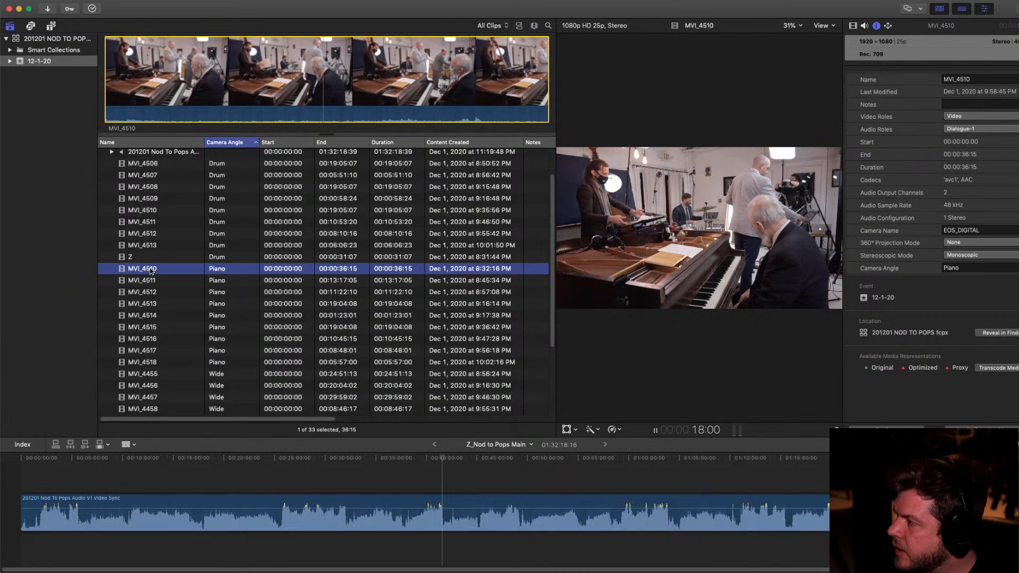
text(z)
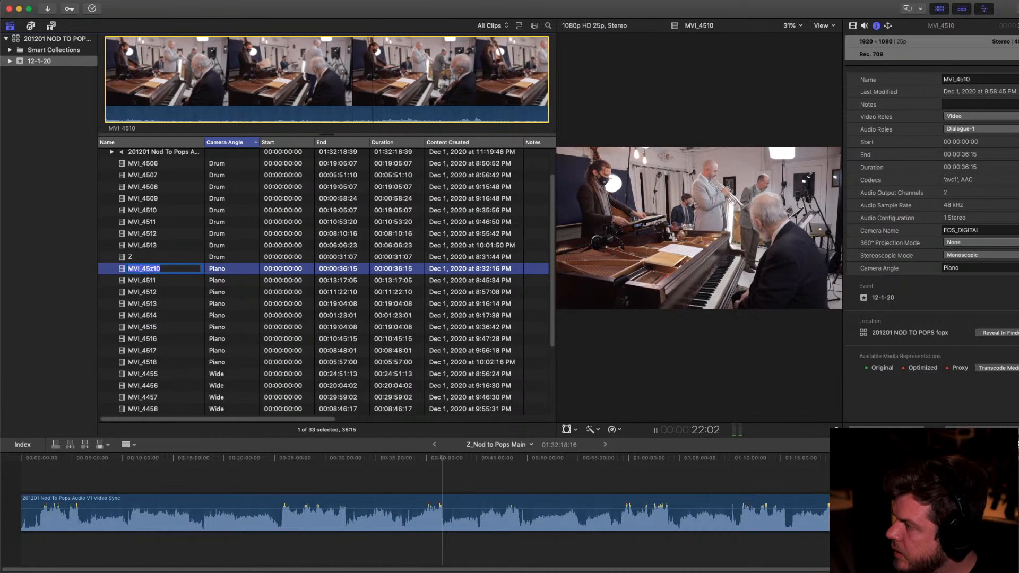
key(BackSpace)
key(super+a)
text(z)
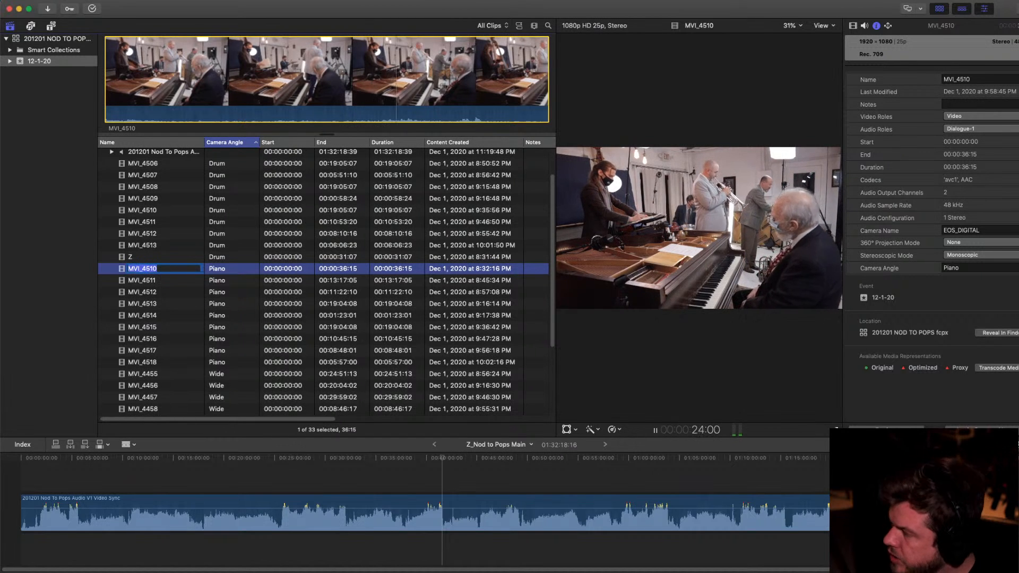
Check the piano clip MVI_4513 and play the start of the wide clip MVI_4455 to examine their footage
click(158, 304)
scroll(159, 304, down, 1)
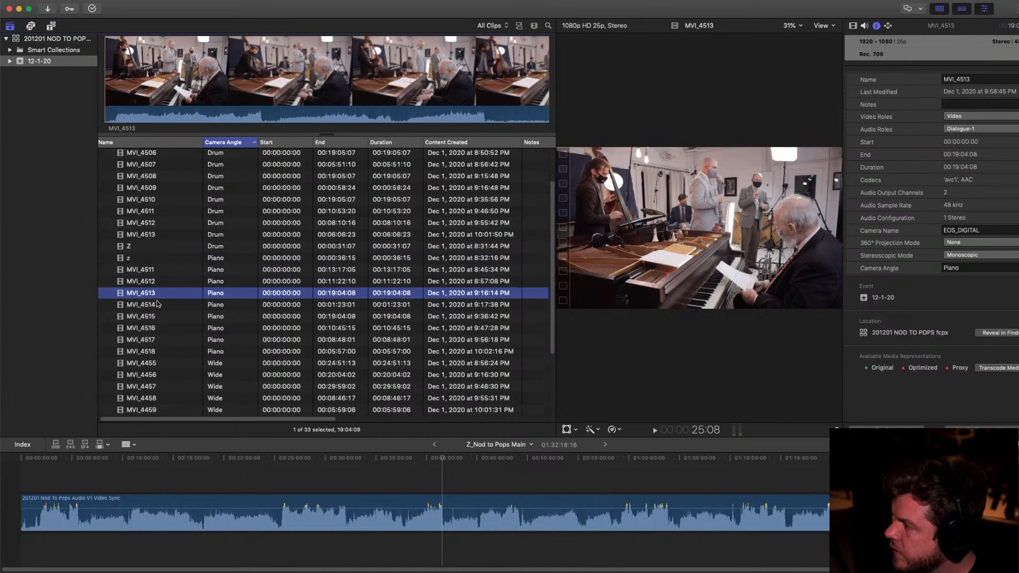
click(154, 362)
scroll(154, 361, down, 1)
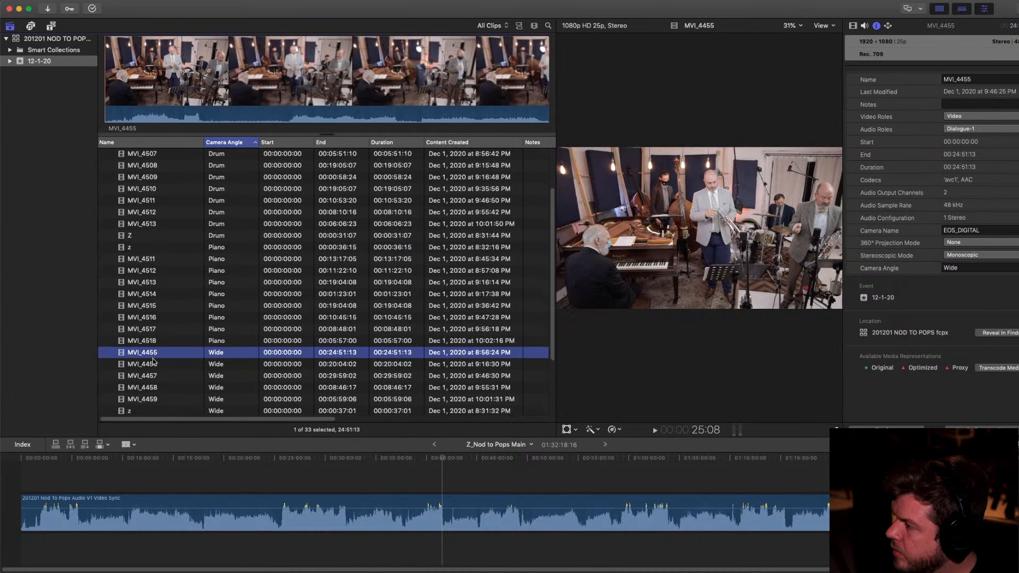
key(space)
scroll(154, 362, down, 1)
scroll(153, 362, down, 1)
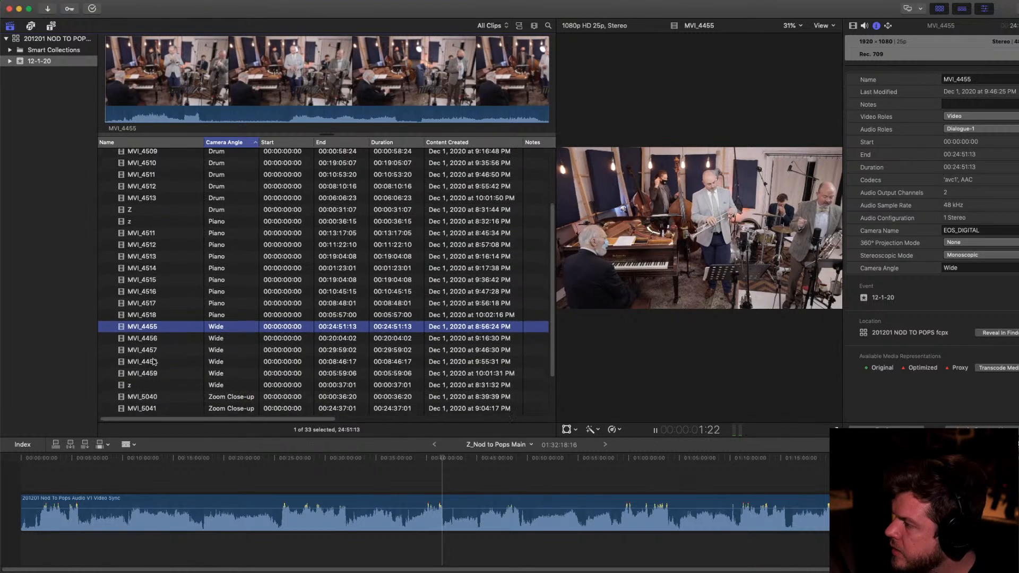
Preview the short Zoom Close-up clip MVI_5040 and rename it z, like the other unneeded short clips
click(168, 385)
scroll(168, 386, down, 4)
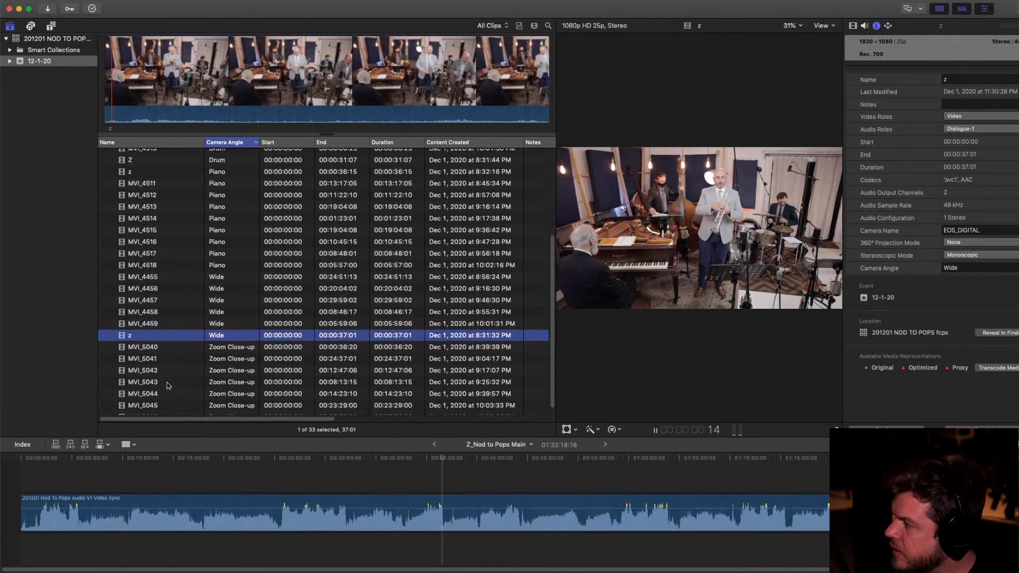
key(Down)
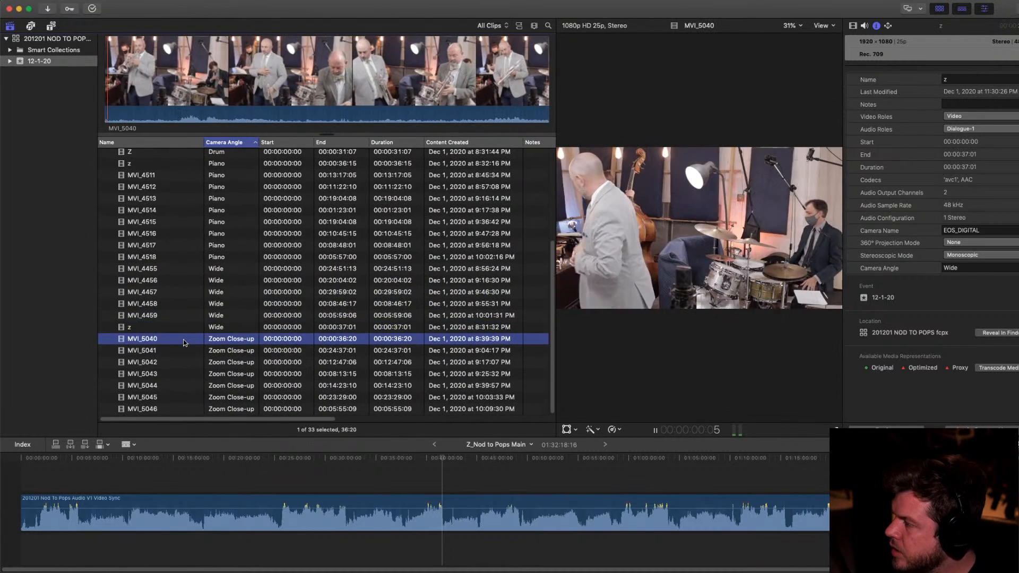
click(380, 60)
click(445, 64)
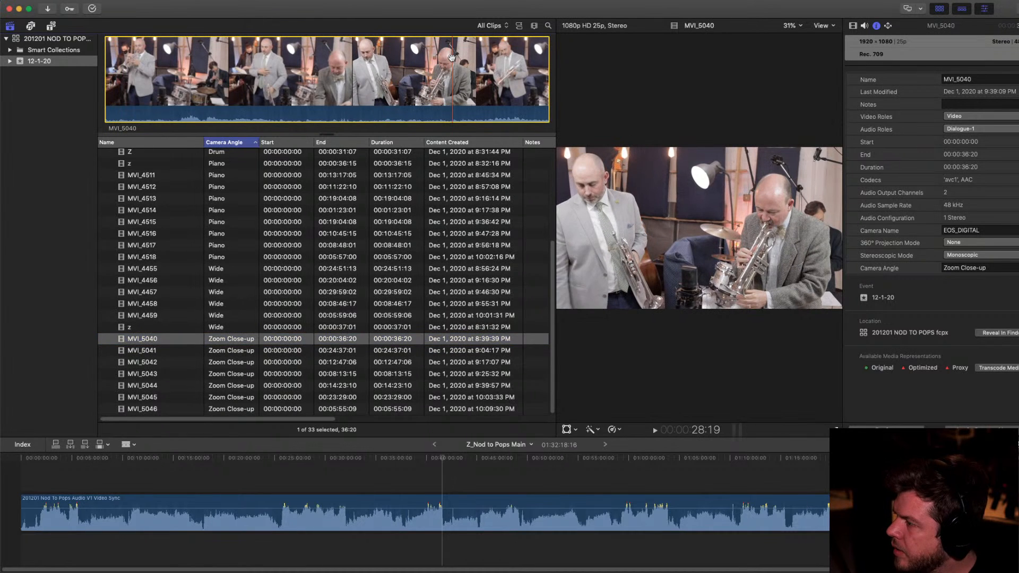
key(space)
click(151, 342)
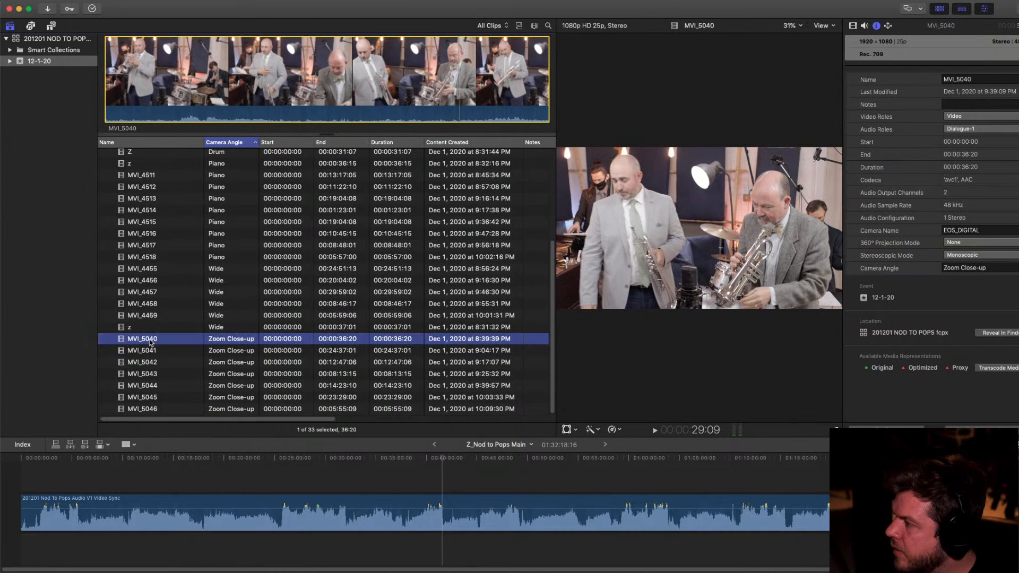
click(151, 340)
text(z)
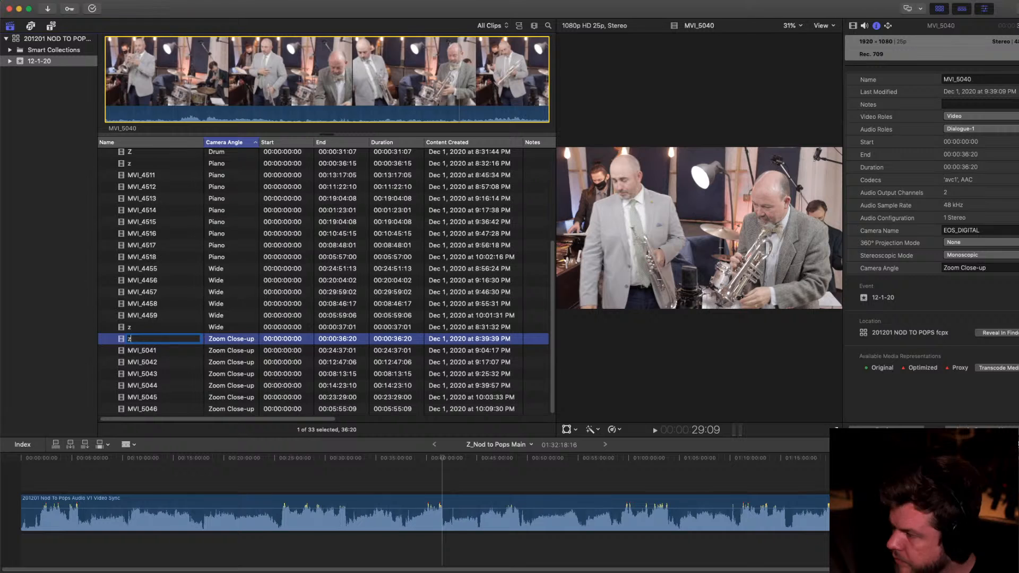
key(Return)
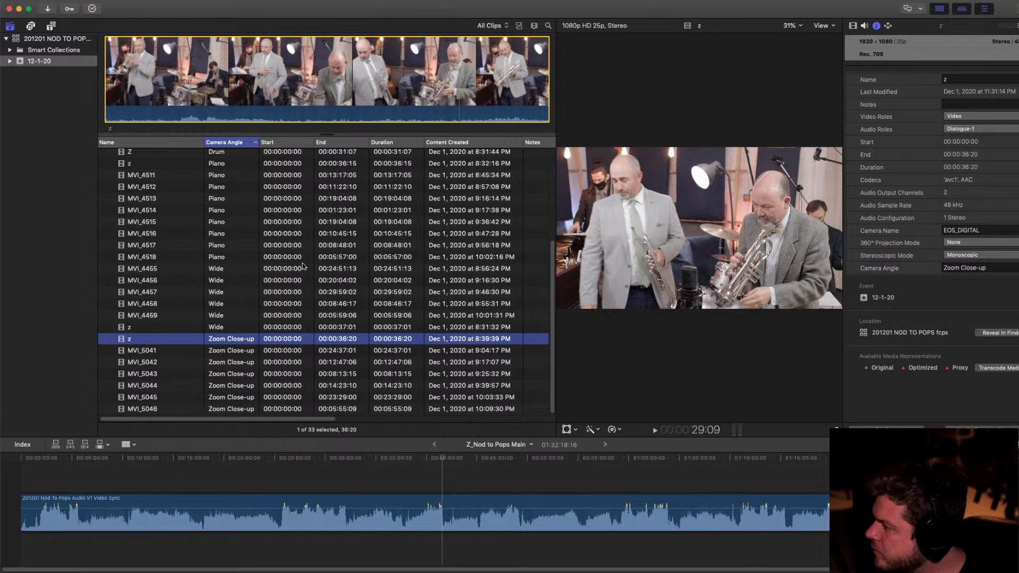
Sort the browser clips by name and select everything from the 201201 Nod To Pops audio file through MVI_5046, excluding the z clips
key(super+2)
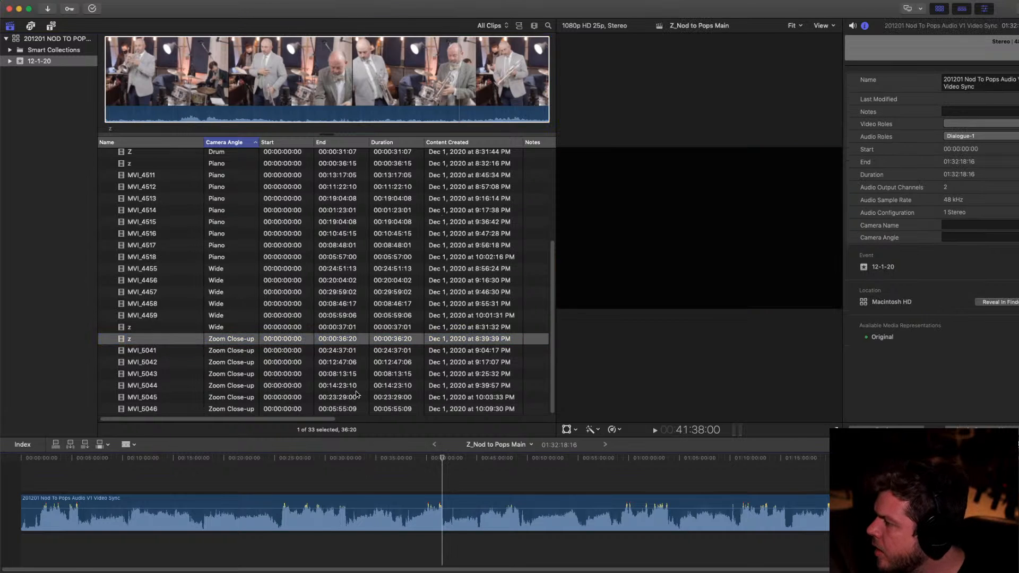
click(355, 410)
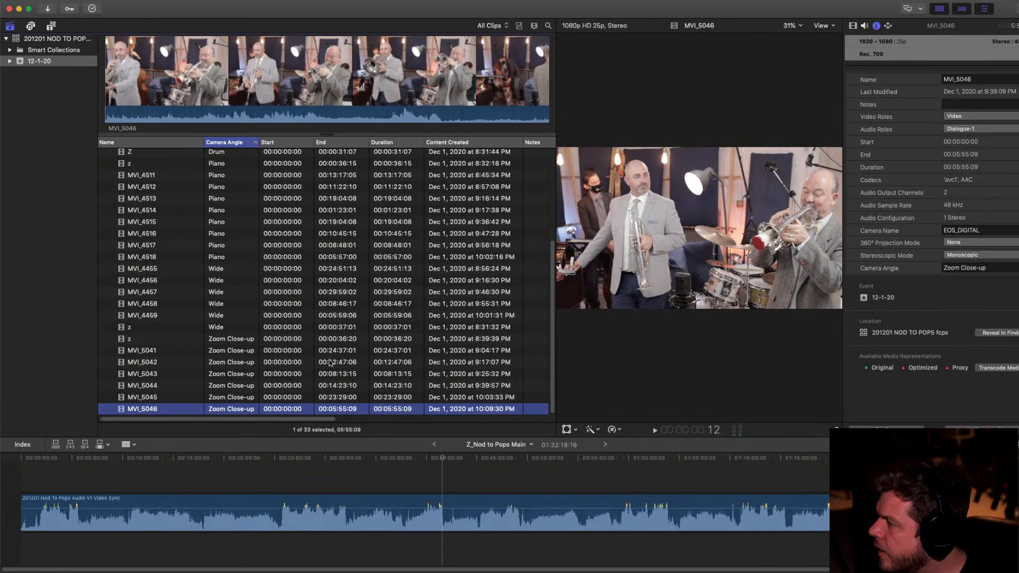
scroll(330, 363, up, 4)
scroll(330, 362, up, 2)
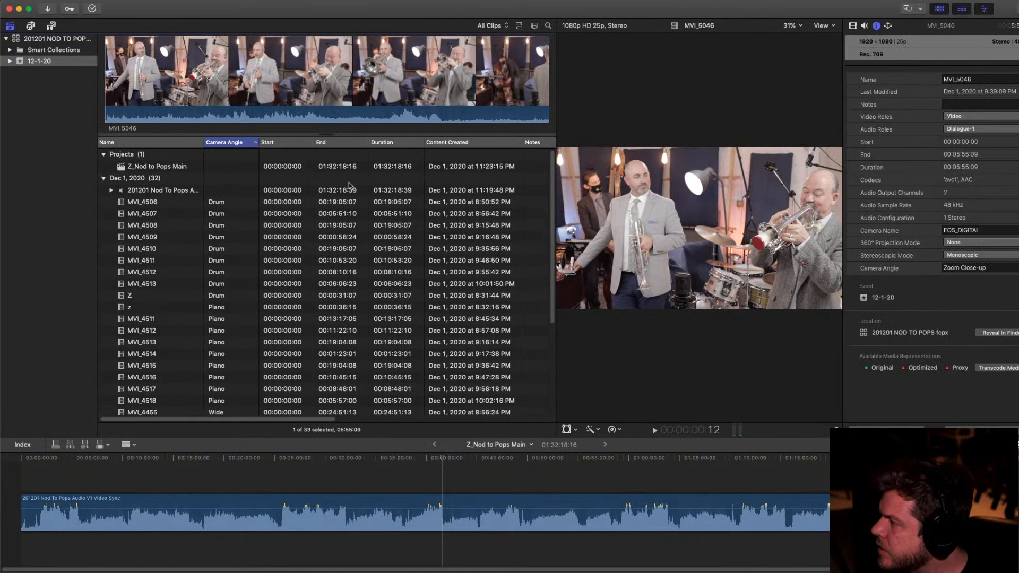
click(170, 143)
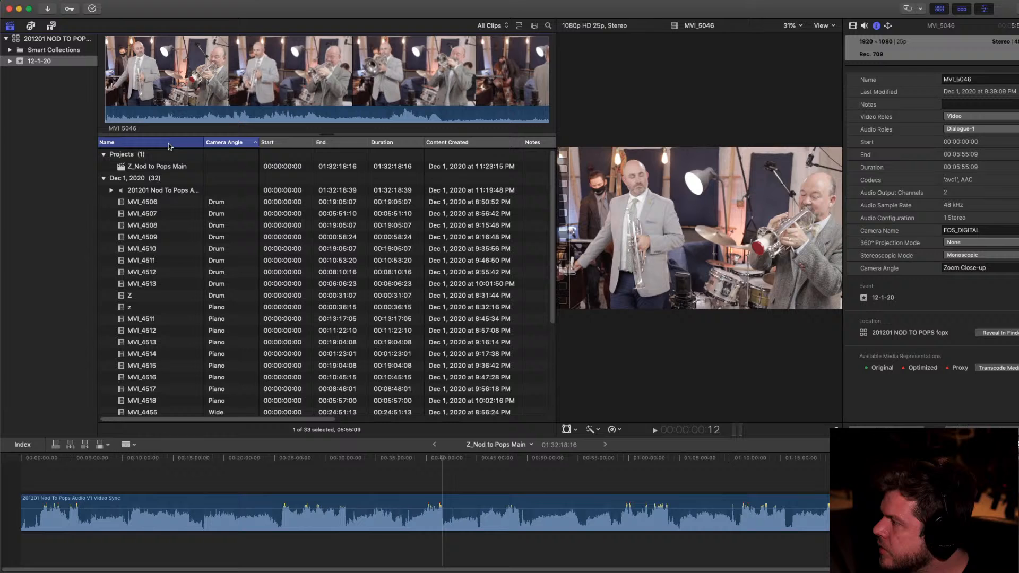
click(163, 190)
scroll(164, 212, down, 2)
scroll(163, 214, down, 3)
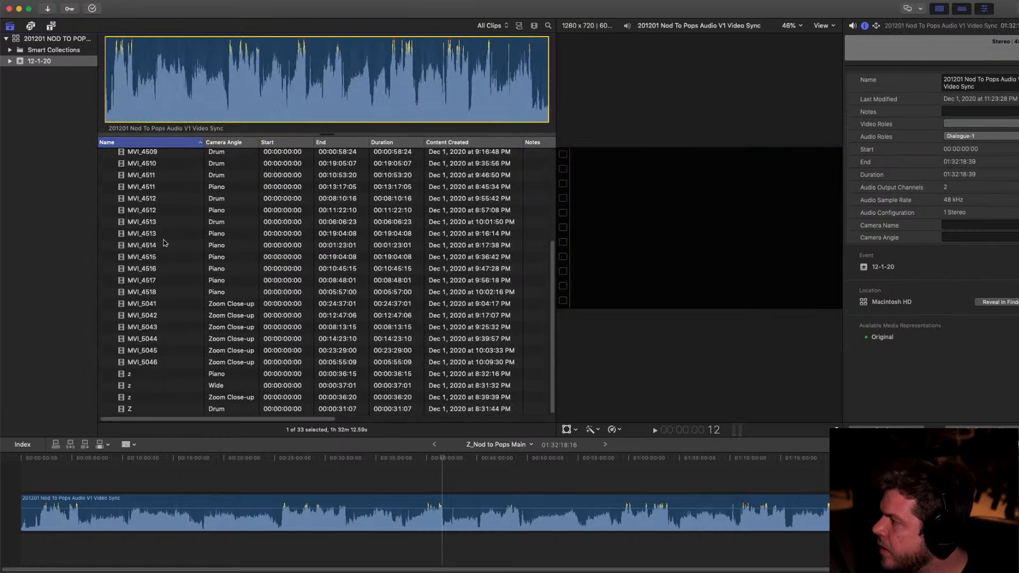
shift+click(146, 365)
scroll(162, 337, up, 5)
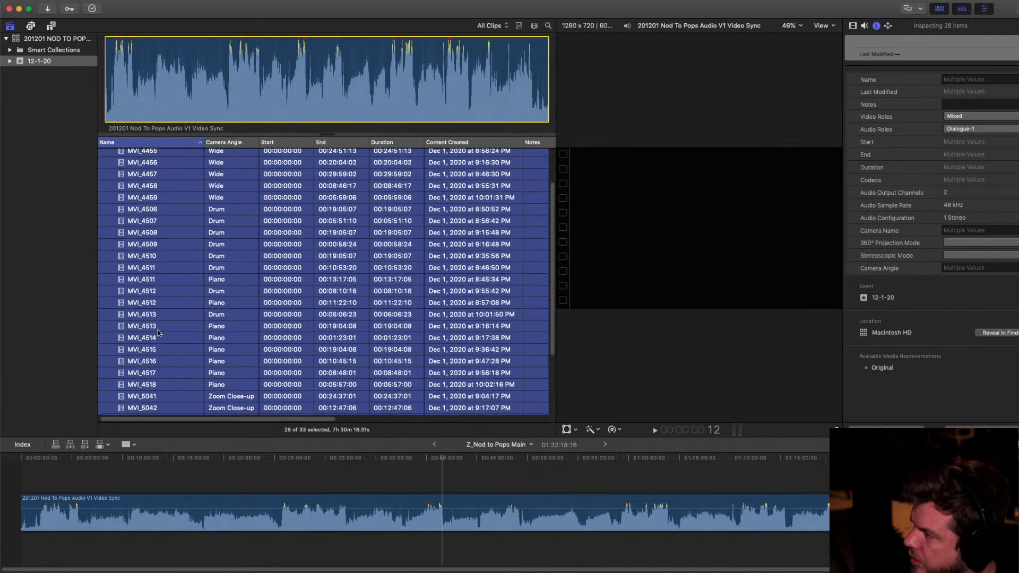
right_click(182, 188)
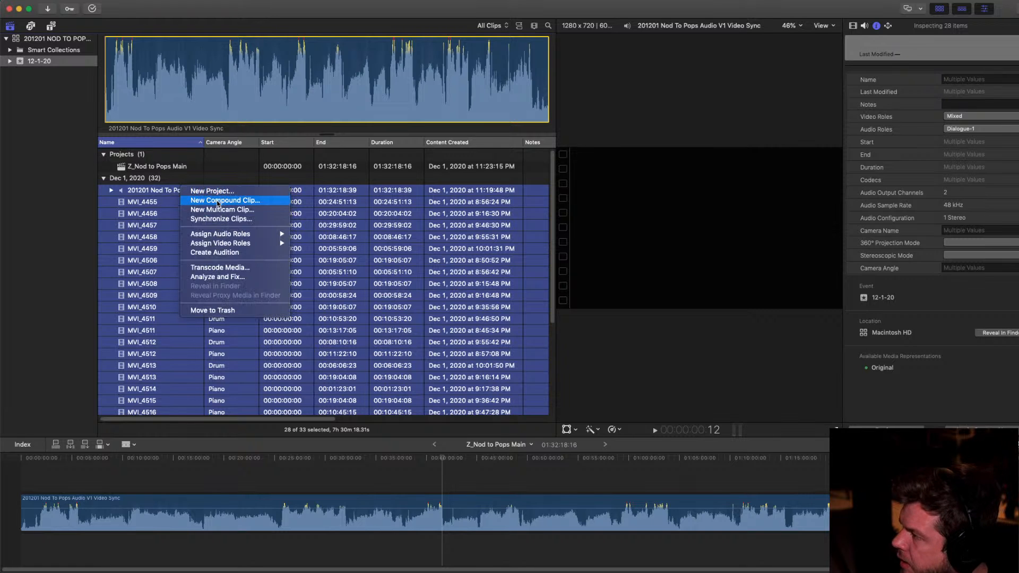
click(220, 212)
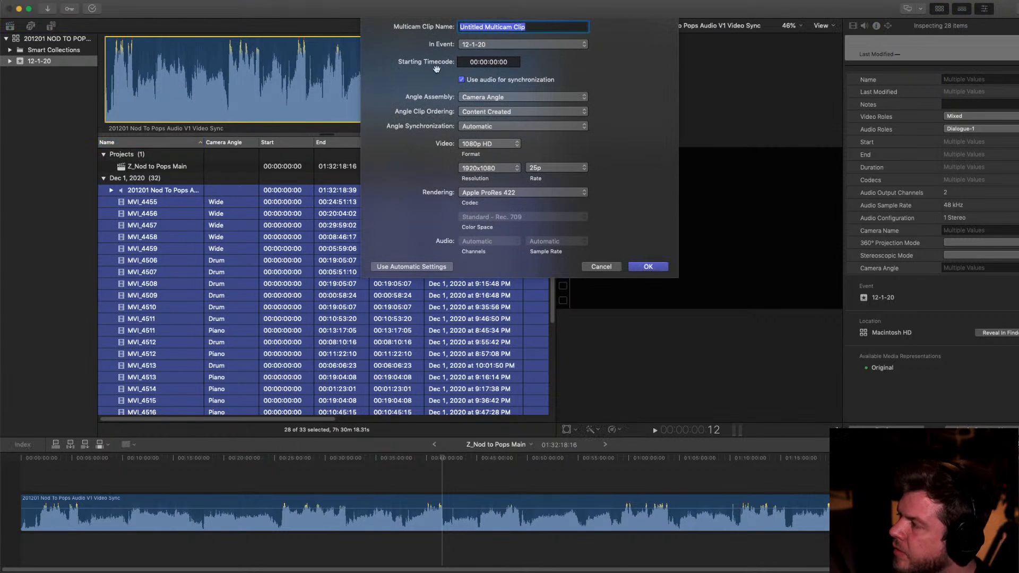
text(Z_Mike Sailors Multi)
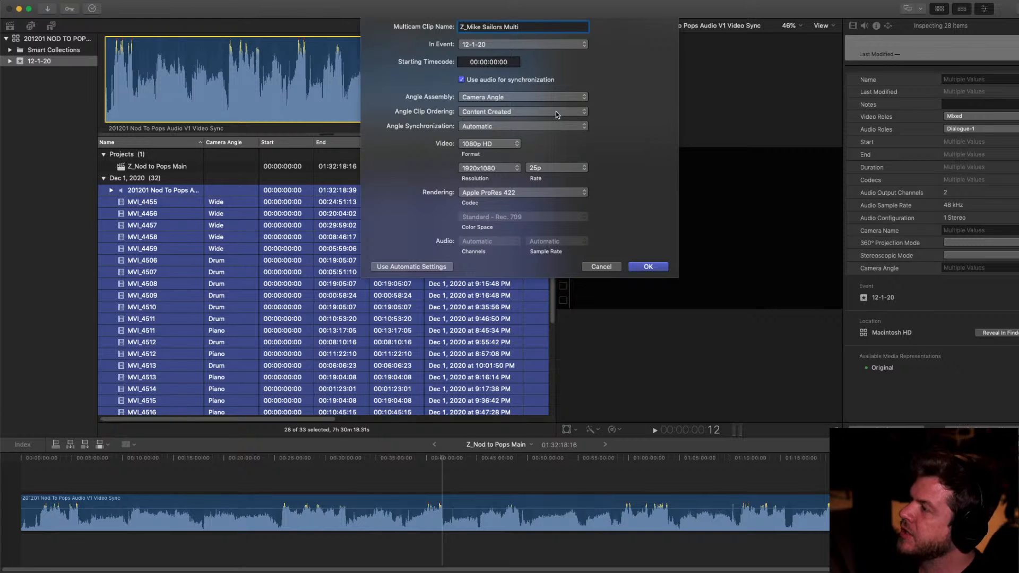
Set Angle Clip Ordering to Automatic, keep Camera Angle assembly and Automatic synchronization, and create the multicam clip
click(539, 126)
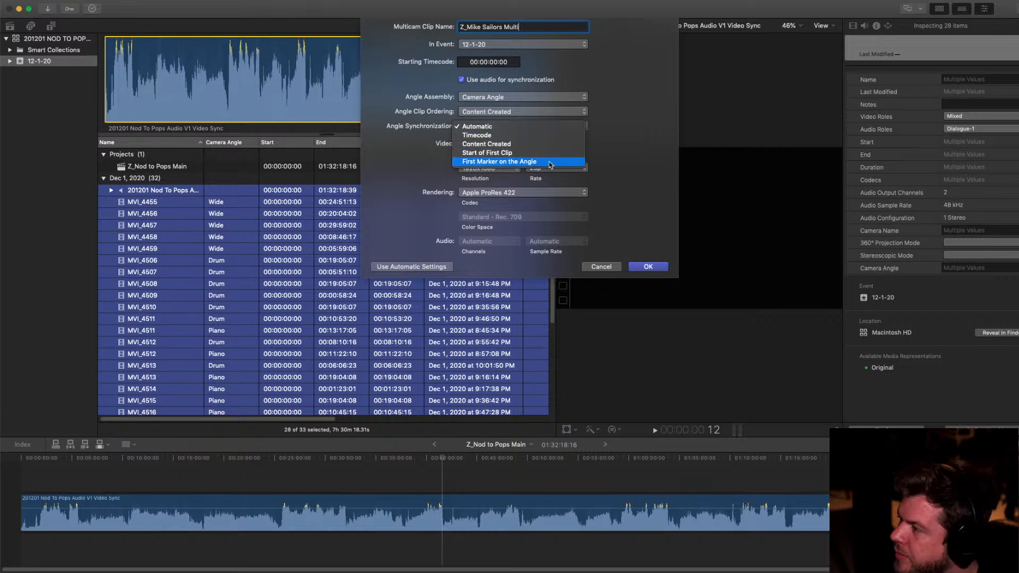
click(519, 128)
click(552, 117)
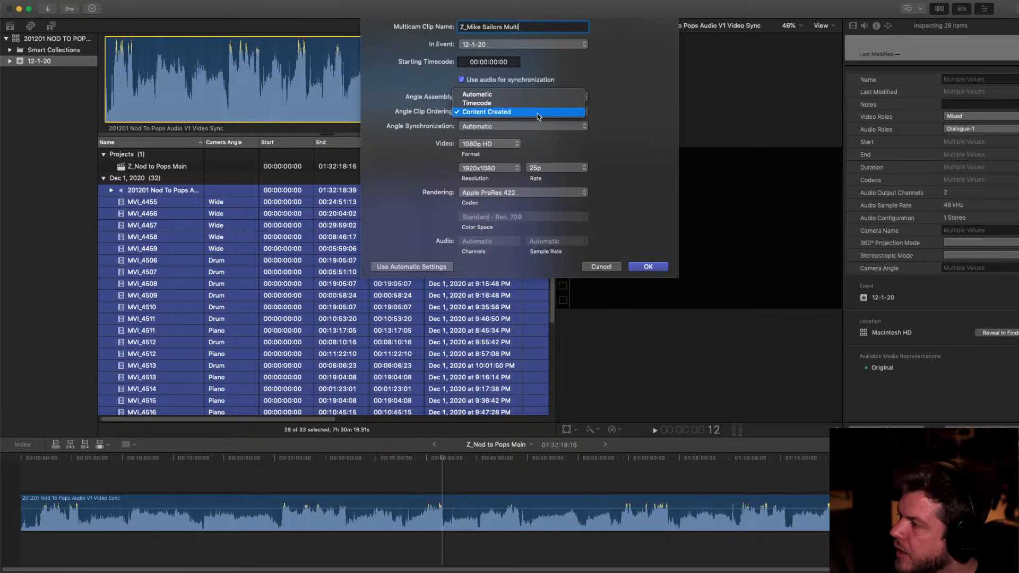
click(540, 96)
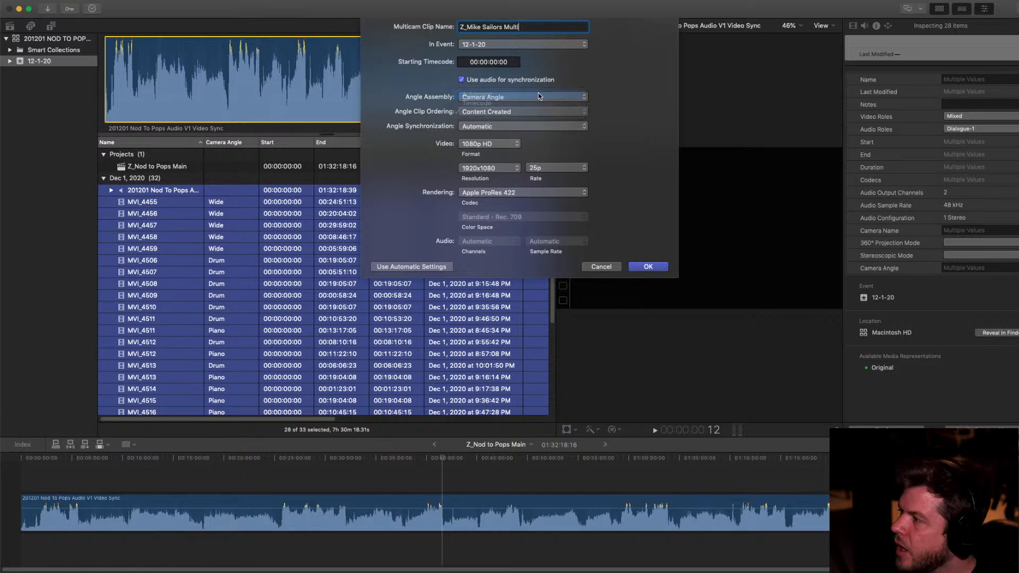
click(538, 99)
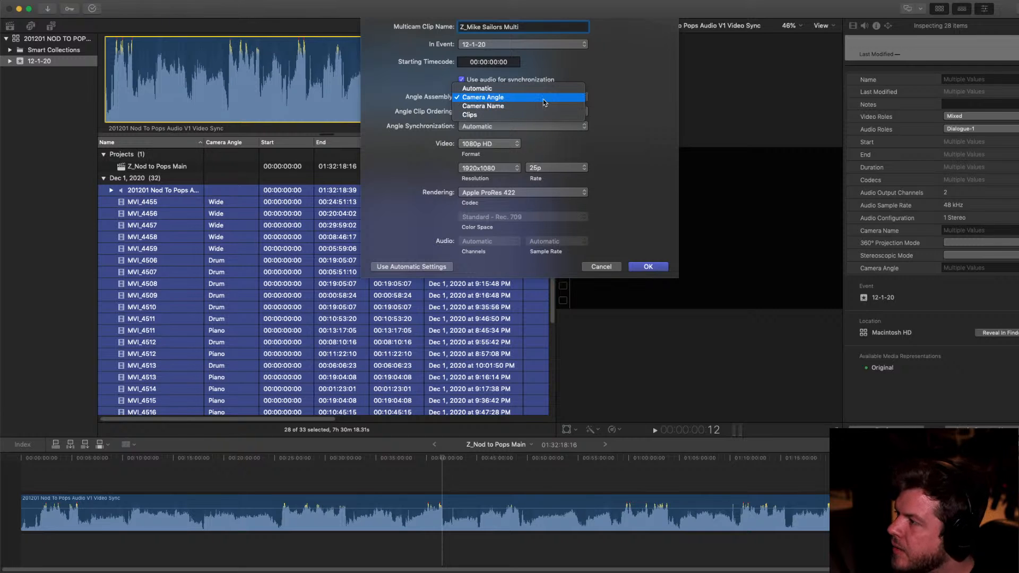
click(543, 99)
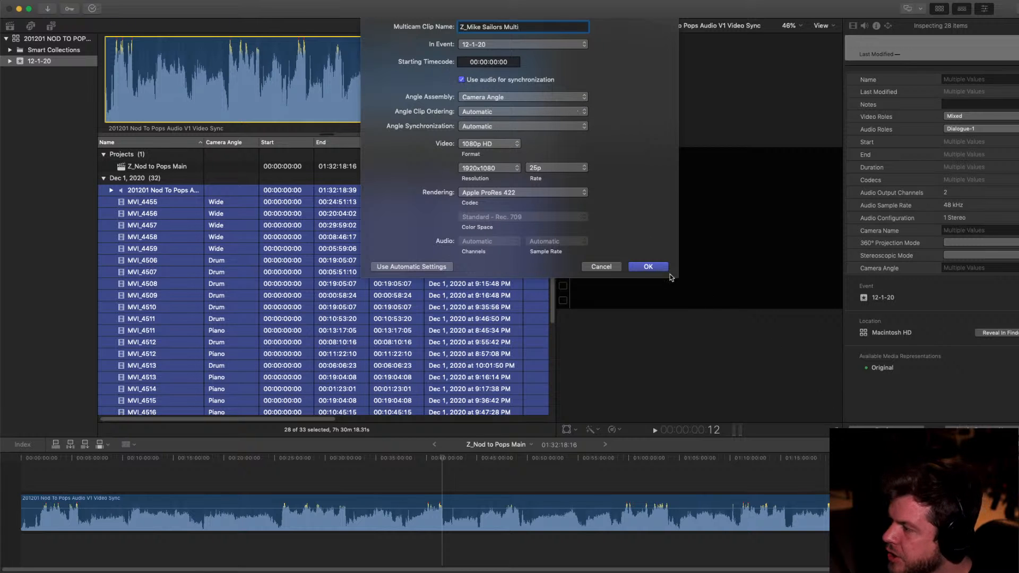
click(650, 267)
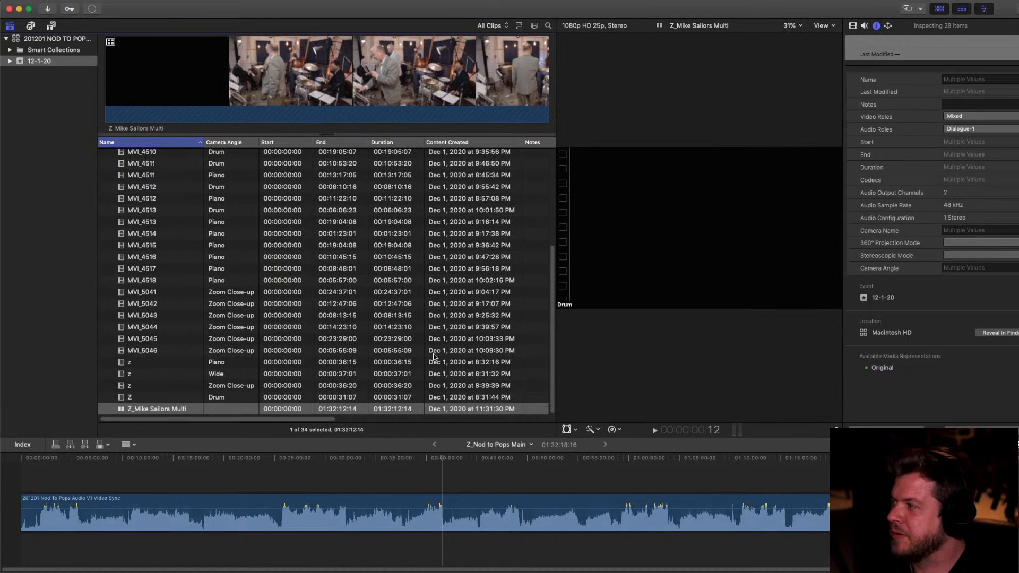
Sort the clips by name in descending order, open Z_Mike Sailors Multi in the angle editor and enlarge the timeline area
scroll(403, 327, up, 10)
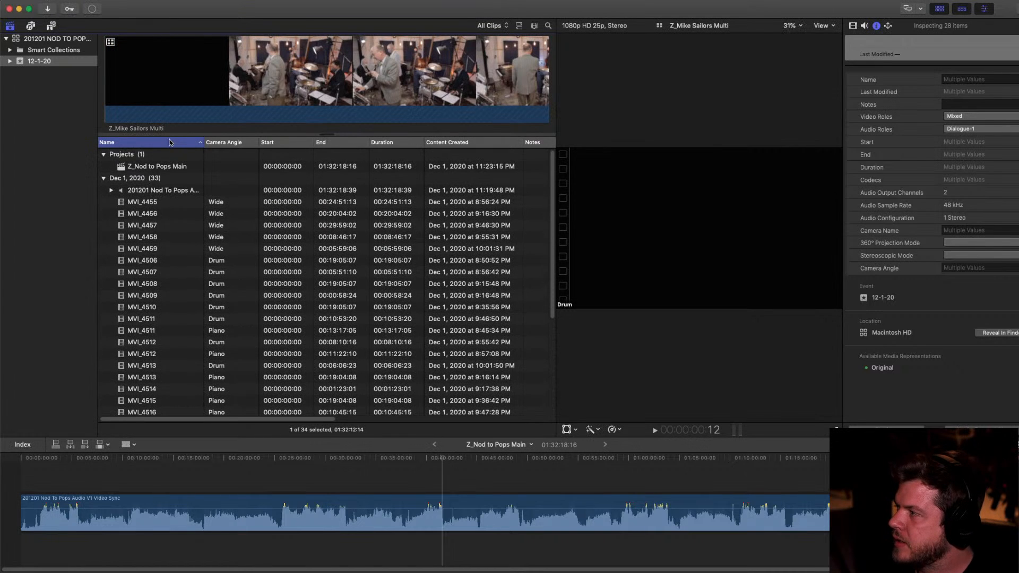
click(170, 142)
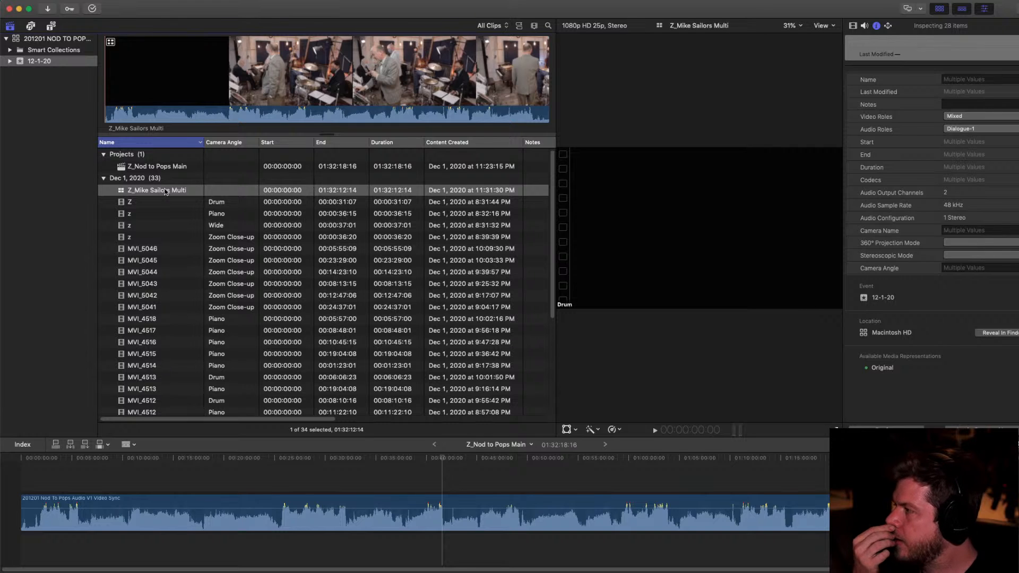
double_click(165, 191)
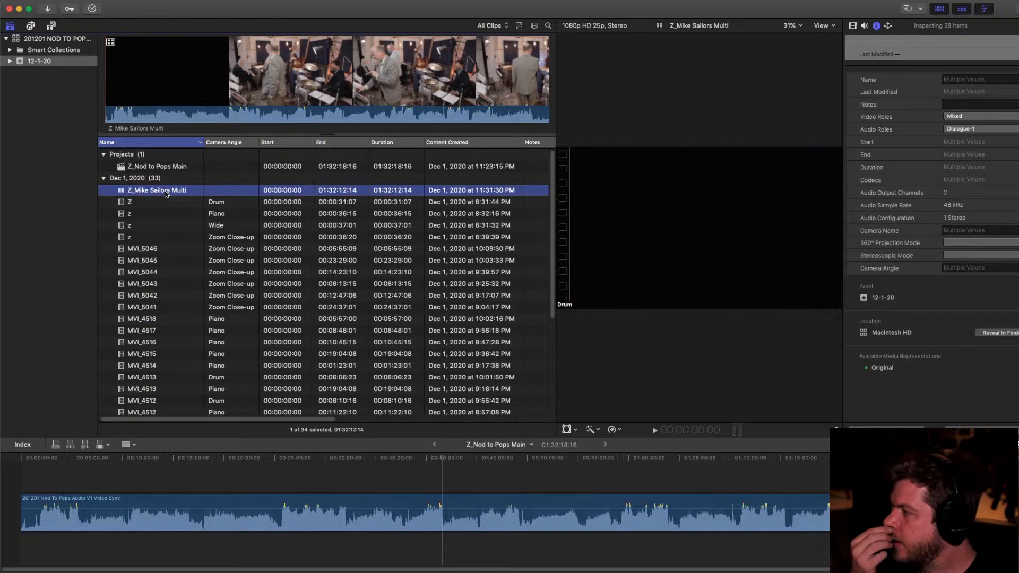
drag(530, 438, 531, 268)
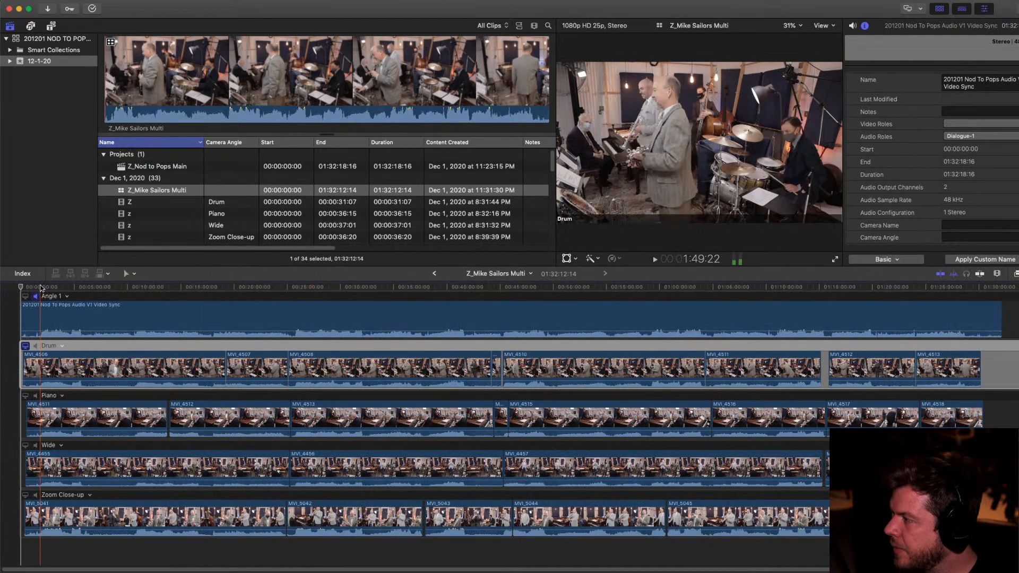
Place the playhead near the first song's start and display the timeline angles as large audio waveforms only
click(41, 288)
key(super+equal)
key(super+equal)
key(super+equal)
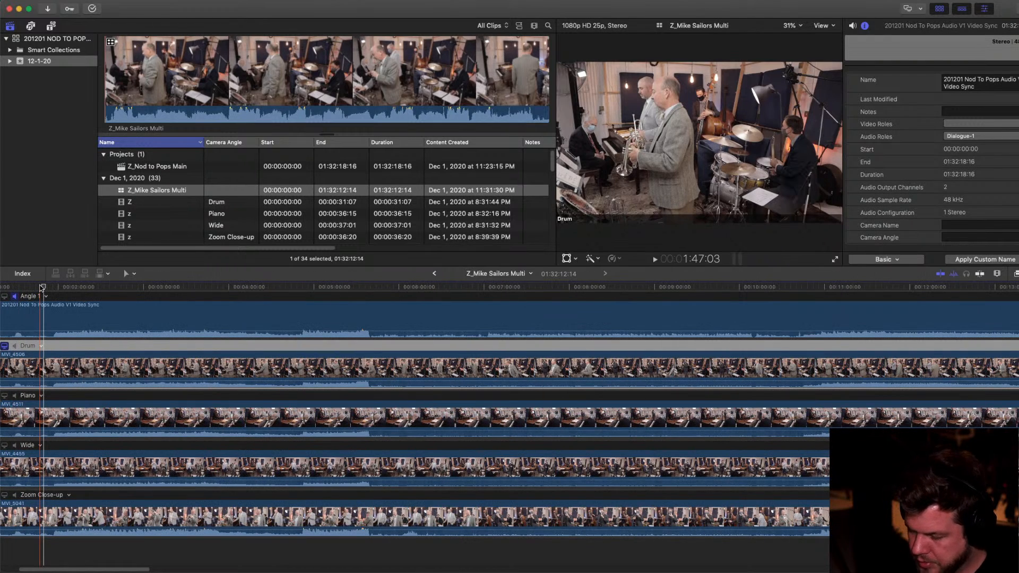
key(ctrl+alt+Up)
key(ctrl+alt+Up)
key(ctrl+alt+Up)
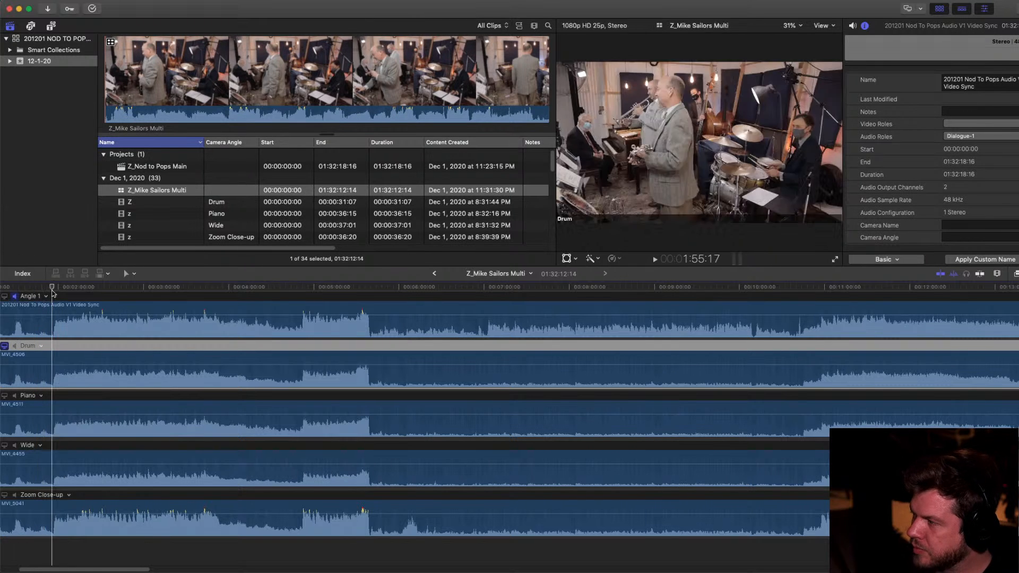
Examine closely how the waveforms of all angles line up where the music begins, at about 1:57
key(super+equal)
key(super+equal)
key(super+equal)
key(super+equal)
key(super+equal)
key(super+equal)
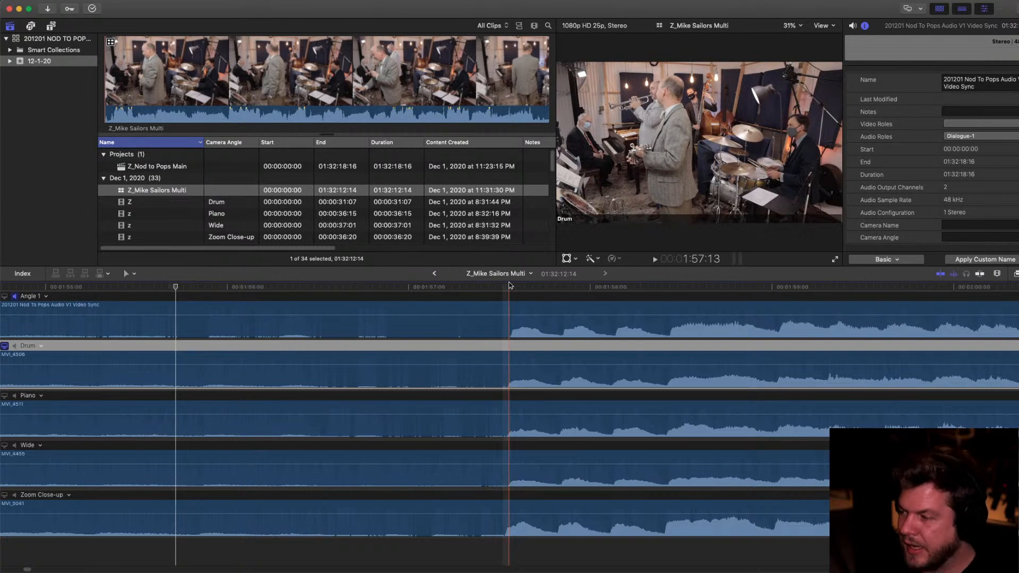
key(super+minus)
key(super+minus)
key(super+minus)
key(super+minus)
key(super+minus)
key(super+minus)
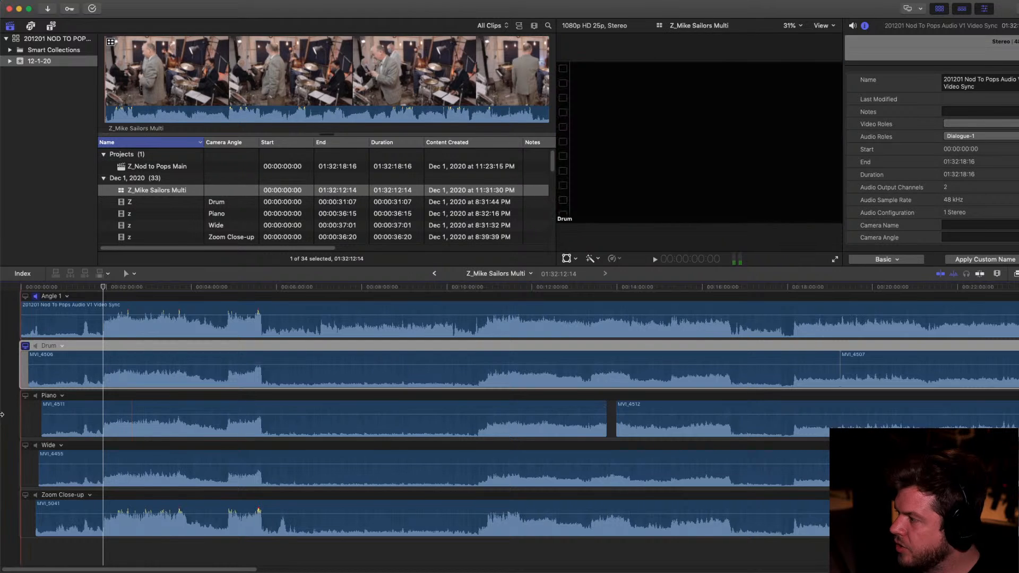
Monitor the Piano angle and check how all angles' waveforms line up where the song ends, at about 16:40
click(25, 395)
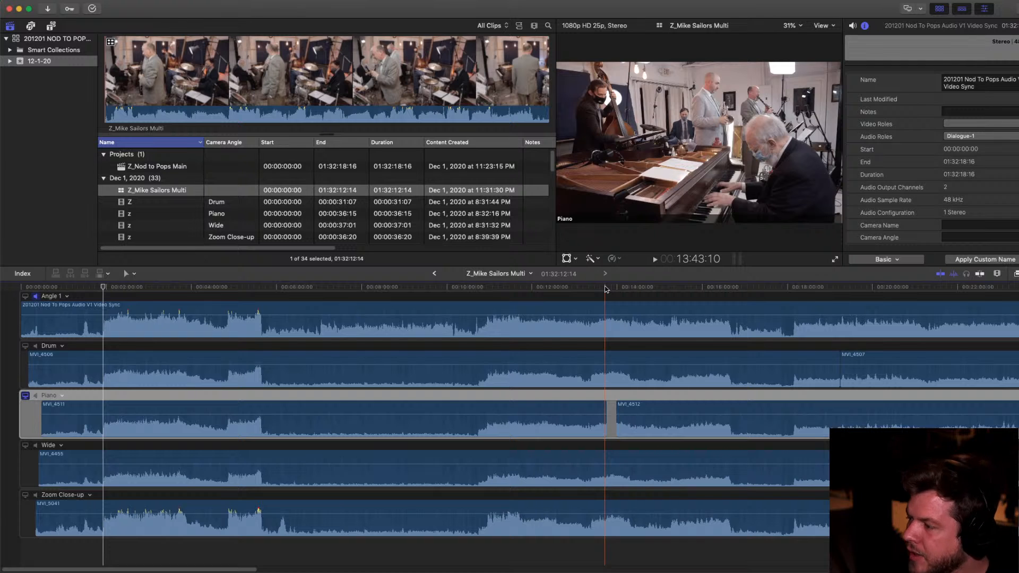
key(space)
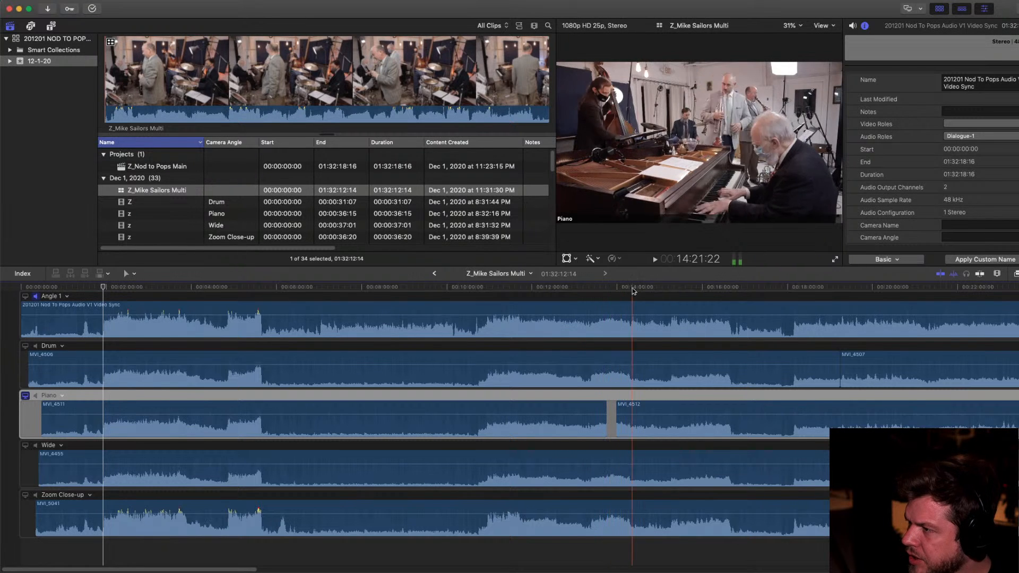
click(730, 289)
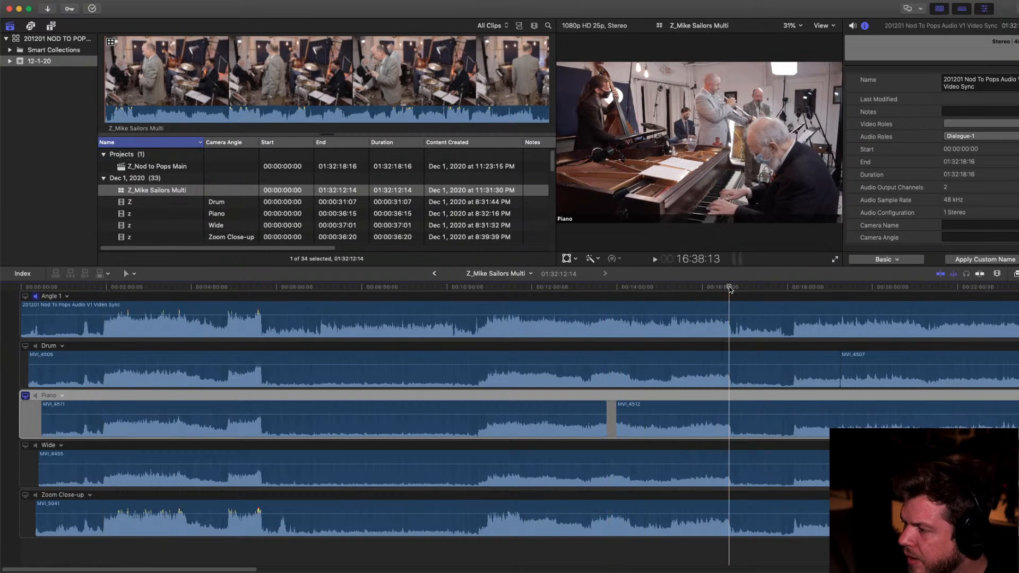
key(super+equal)
key(super+equal)
key(super+equal)
key(super+equal)
key(space)
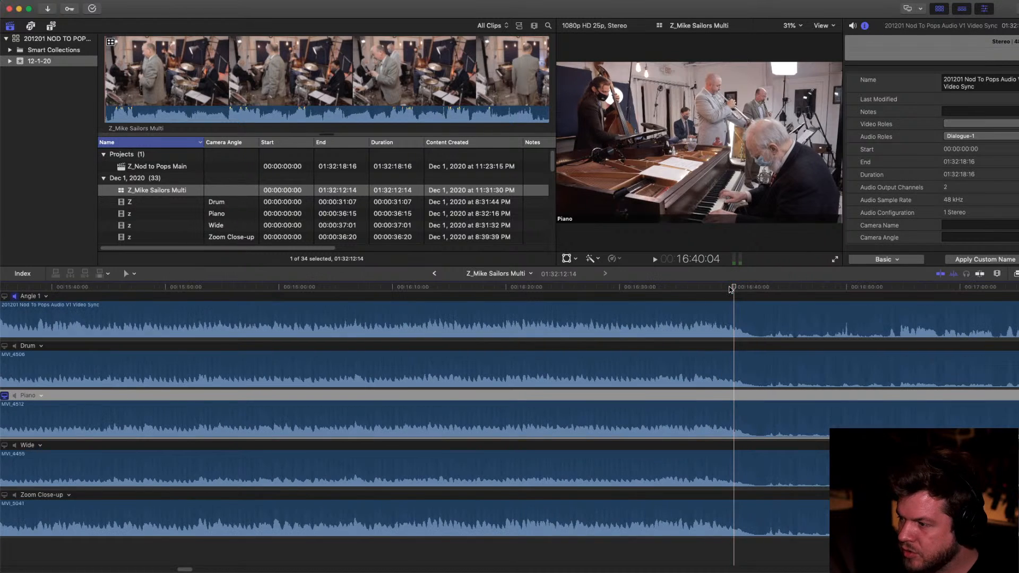
Check the waveform alignment of all angles where the following song starts, at about 18:10
scroll(731, 290, right, 2)
scroll(668, 331, right, 10)
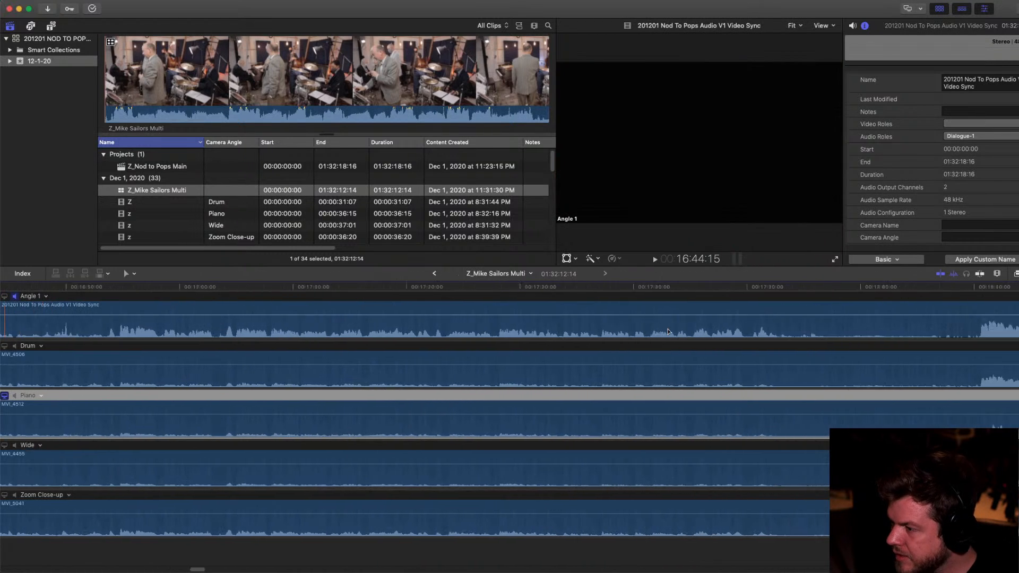
scroll(669, 332, right, 2)
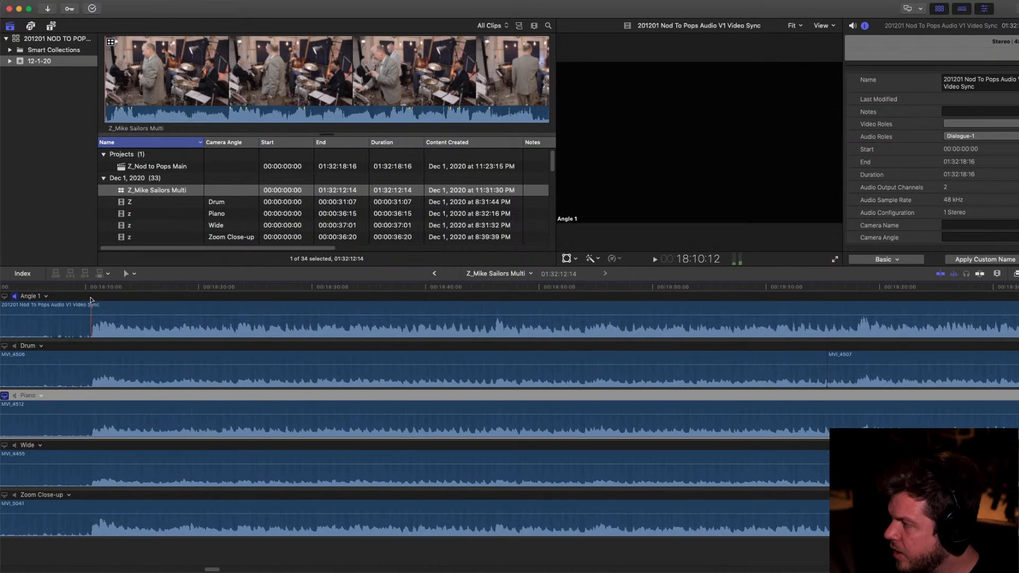
click(91, 291)
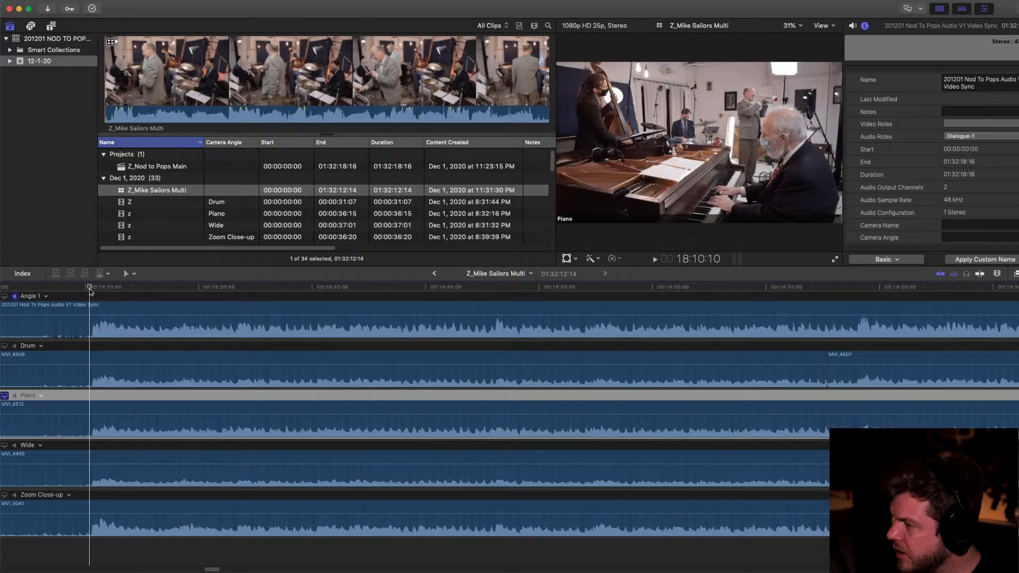
Compare the waveforms of all angles at the next song's start, at about 25:52, after the cameras' clip changes
scroll(89, 289, right, 20)
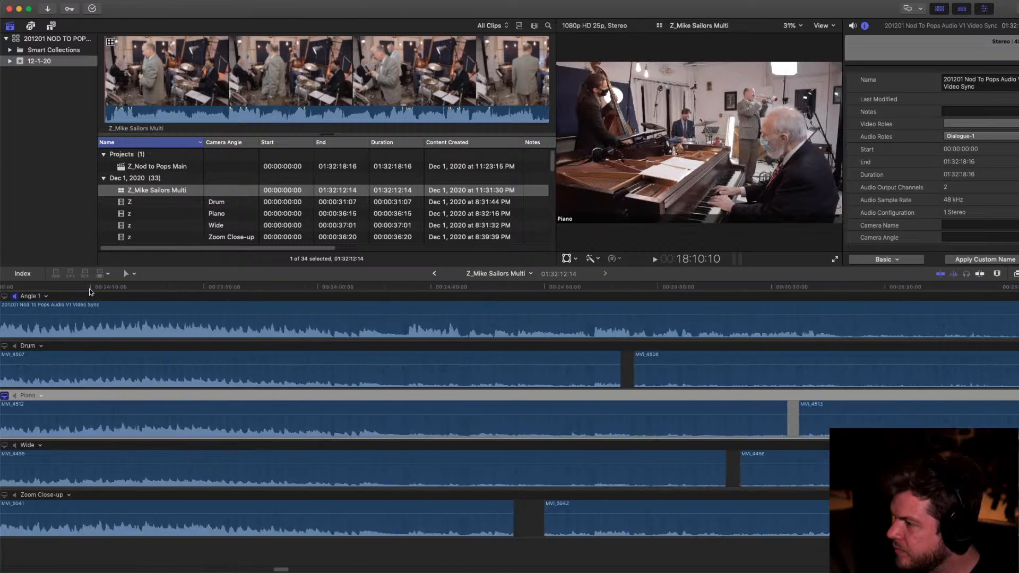
scroll(90, 289, right, 15)
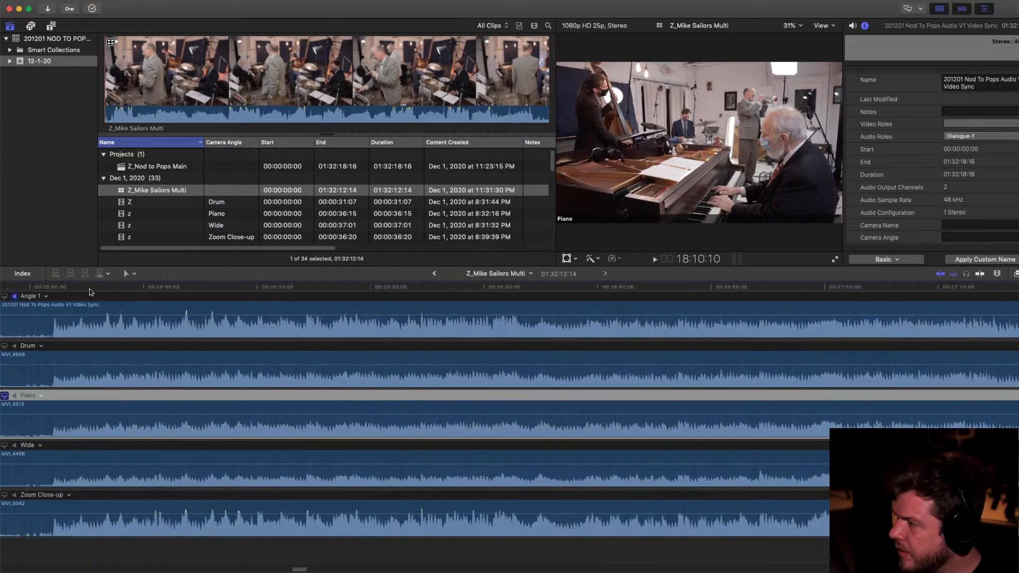
scroll(89, 288, left, 6)
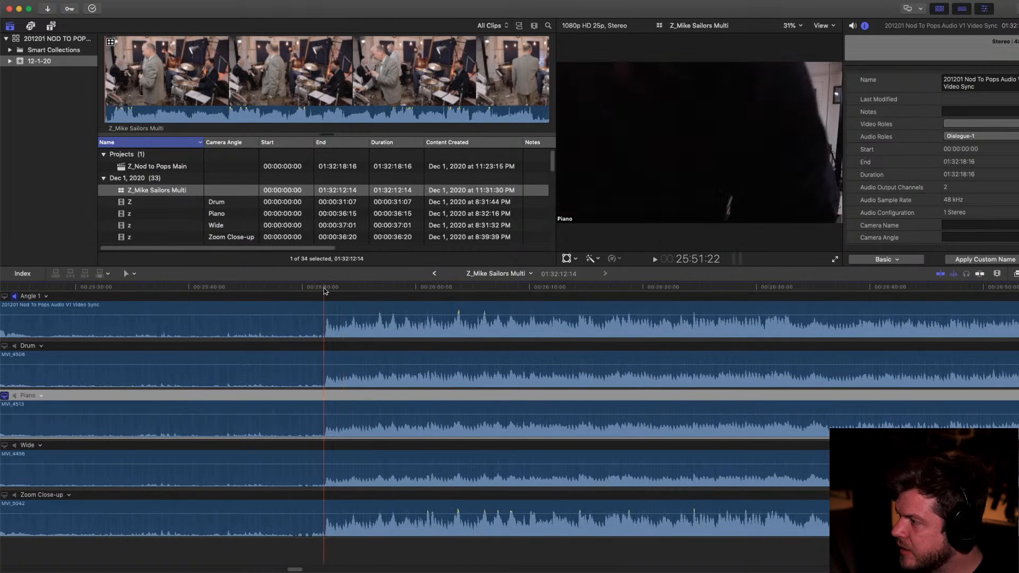
scroll(328, 289, right, 20)
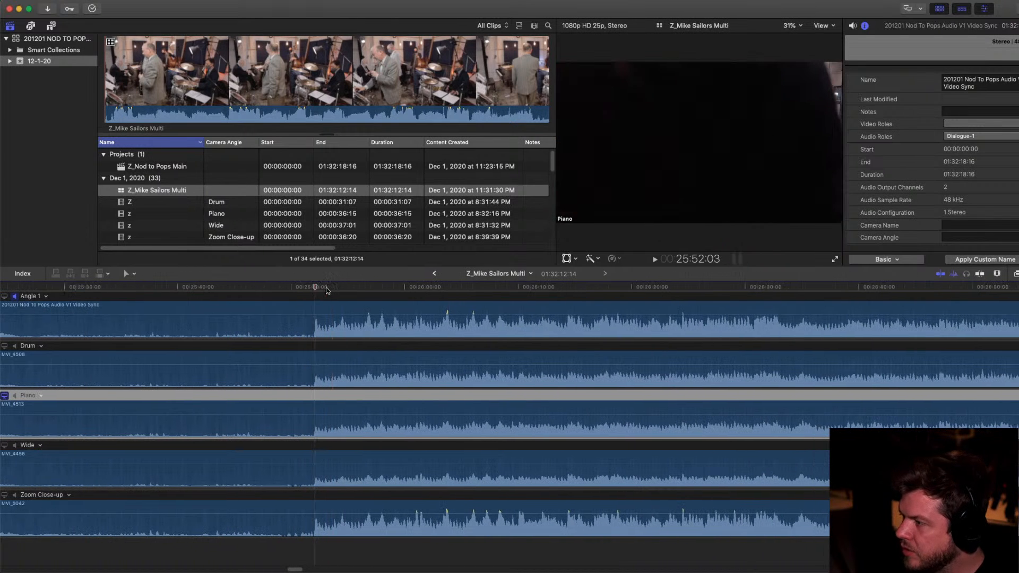
Scan the waveforms of all angles from about 30:00 past the song's end near 32:00 to about 41:40
scroll(328, 290, right, 20)
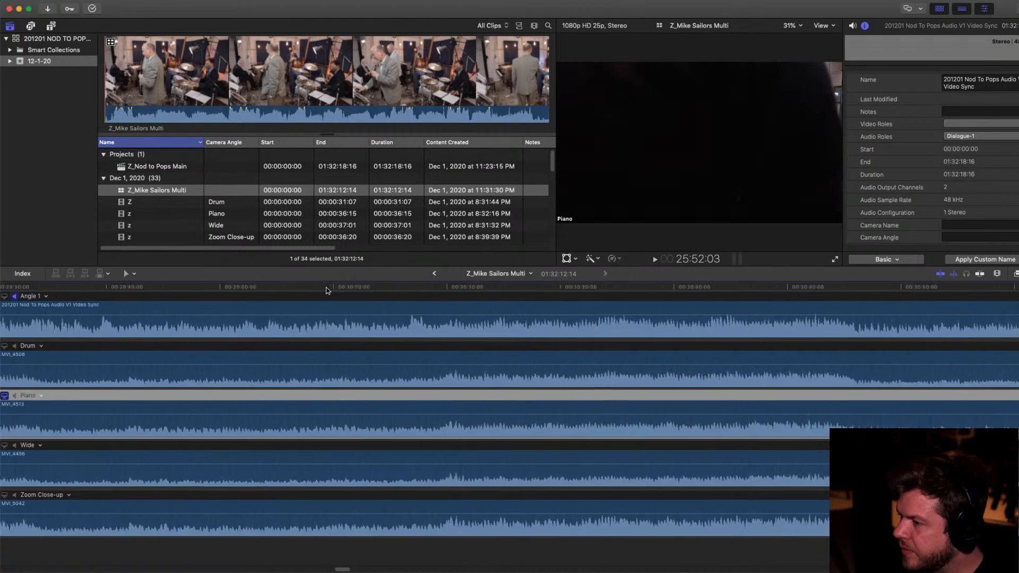
scroll(327, 291, left, 1)
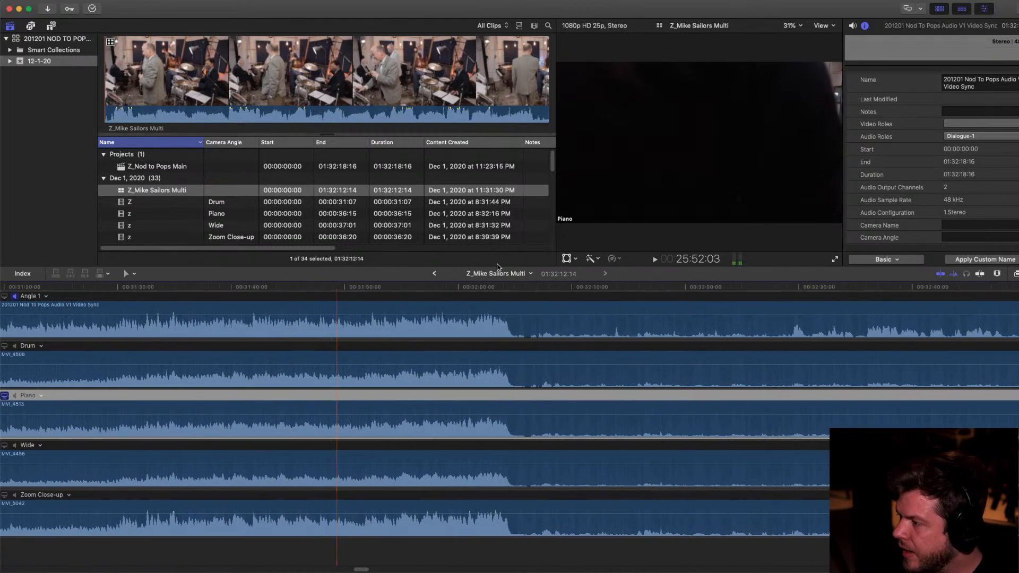
scroll(602, 294, right, 15)
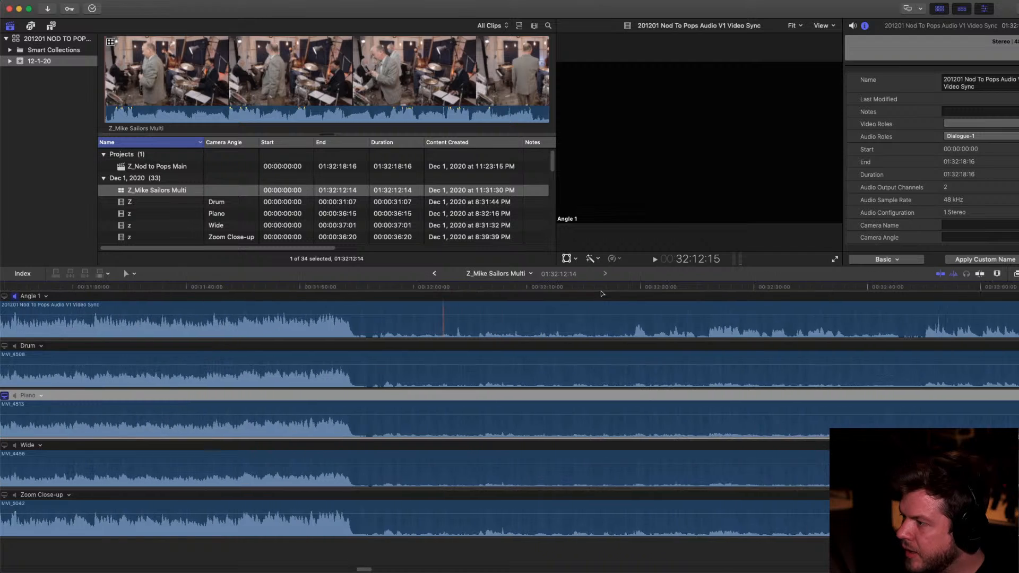
key(super+minus)
key(super+minus)
key(super+minus)
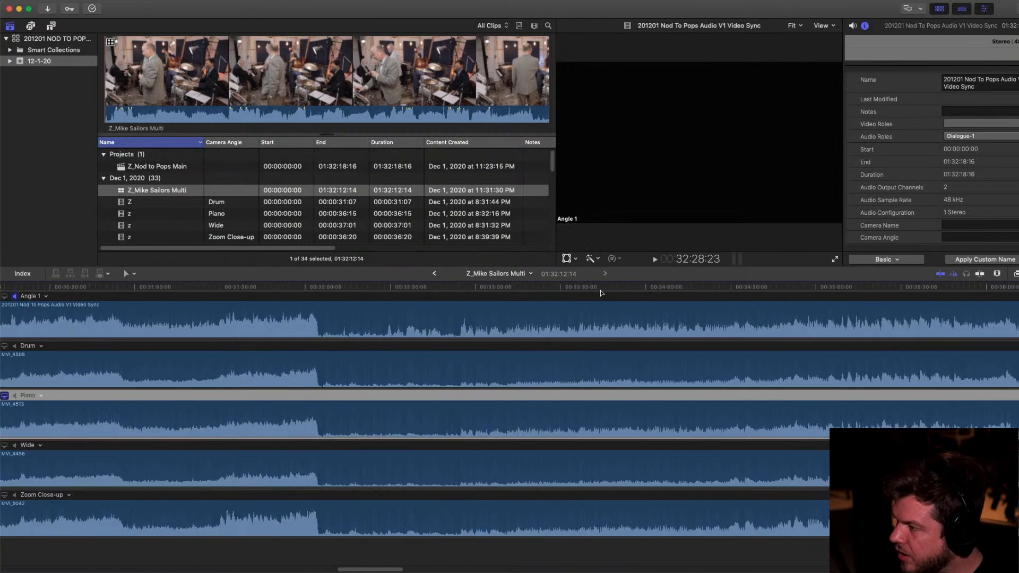
scroll(602, 293, right, 5)
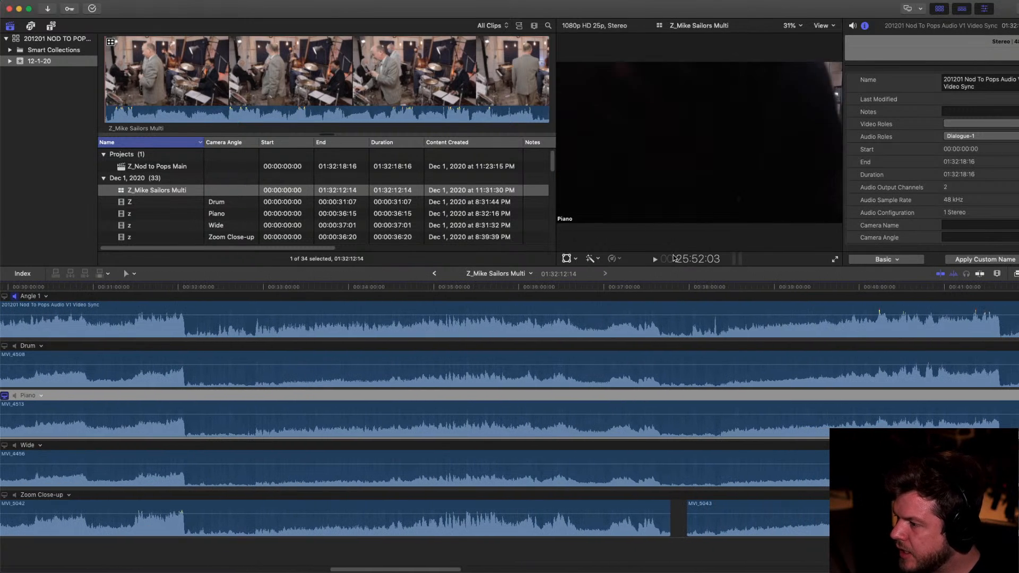
scroll(659, 310, right, 5)
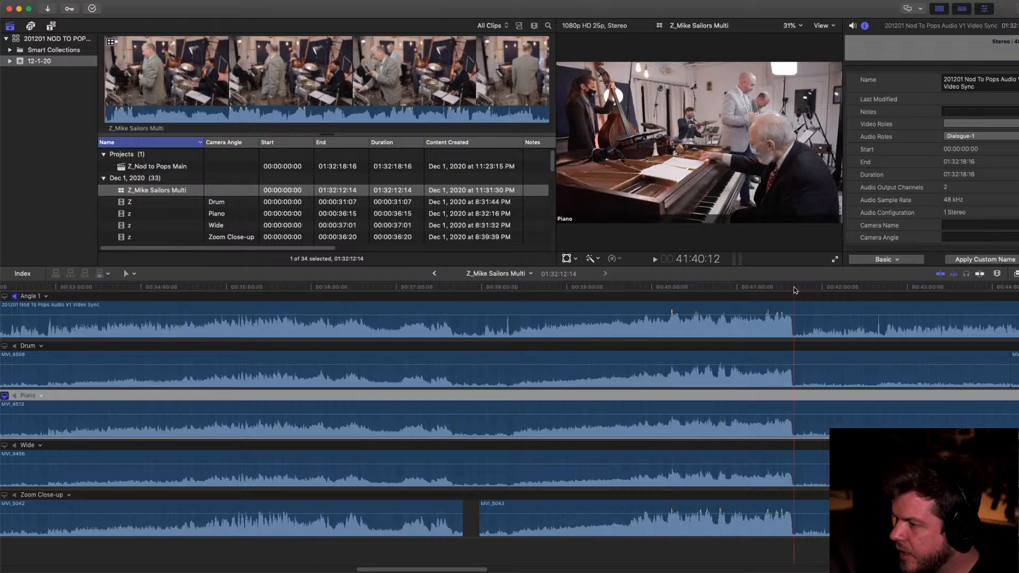
Examine closely how the waveforms of all angles line up shortly before the song's end, at about 41:36
key(super+equal)
key(super+equal)
key(super+equal)
key(super+equal)
key(super+equal)
key(super+equal)
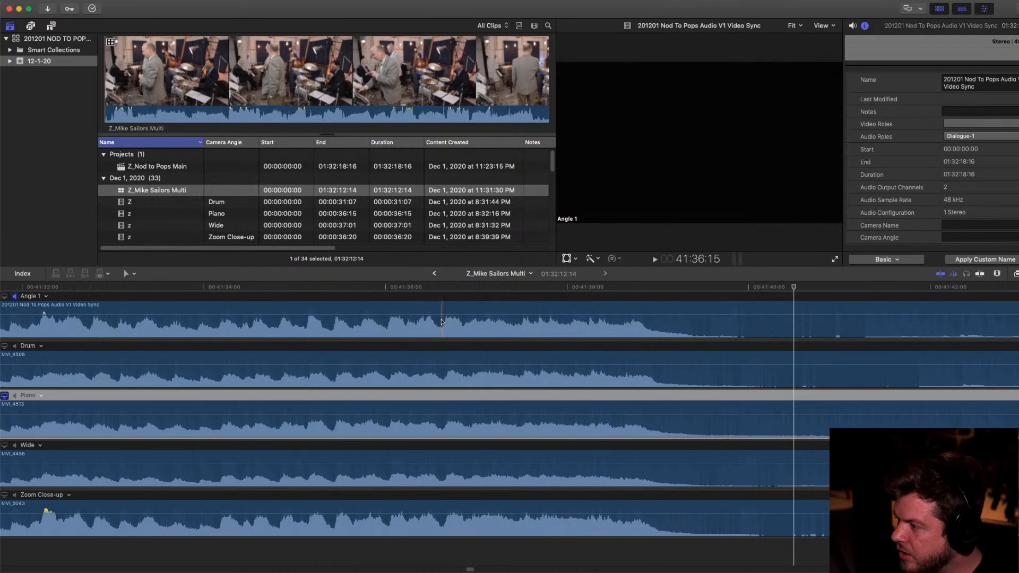
click(447, 292)
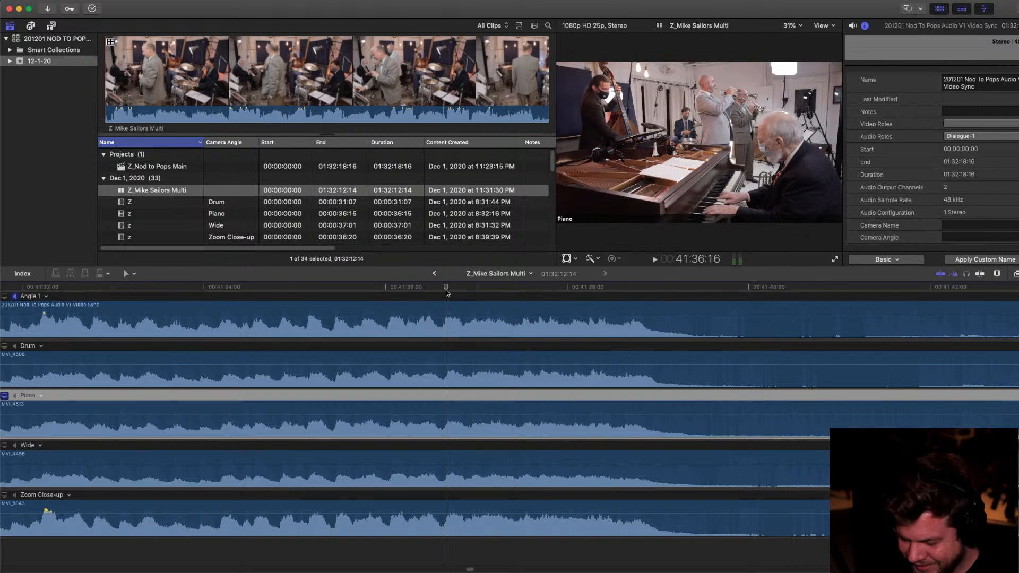
key(super+equal)
key(super+equal)
key(super+equal)
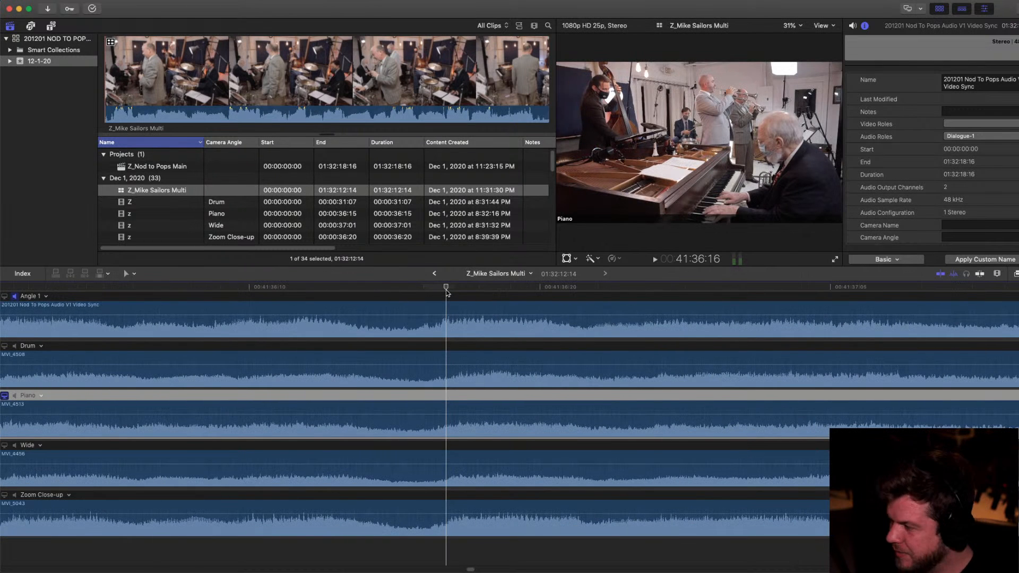
Examine closely whether all angles' waveforms start together where the next song begins, at about 45:26
key(super+minus)
key(super+minus)
key(super+minus)
key(super+minus)
key(super+minus)
key(super+minus)
key(super+minus)
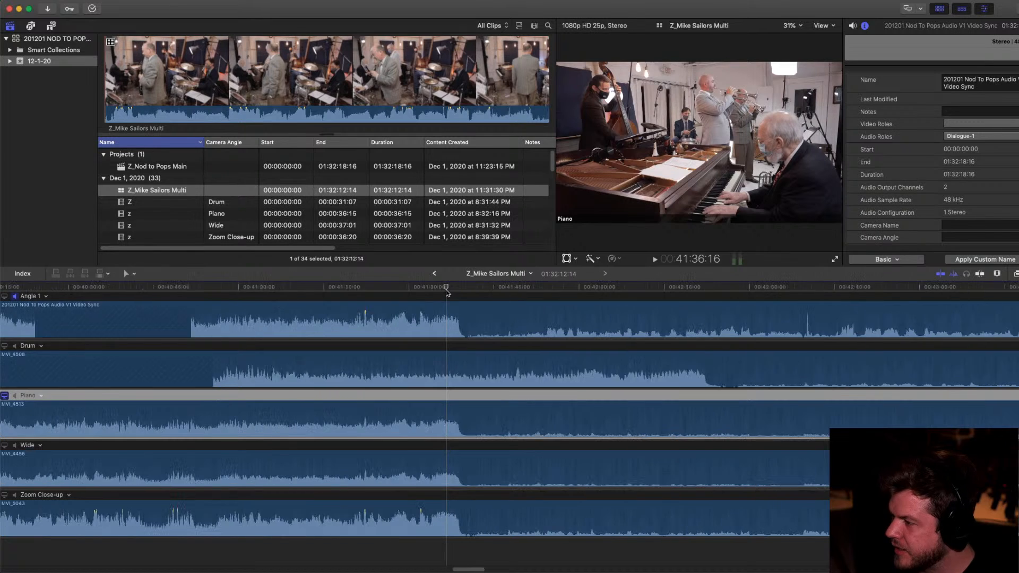
key(super+minus)
key(super+minus)
key(super+minus)
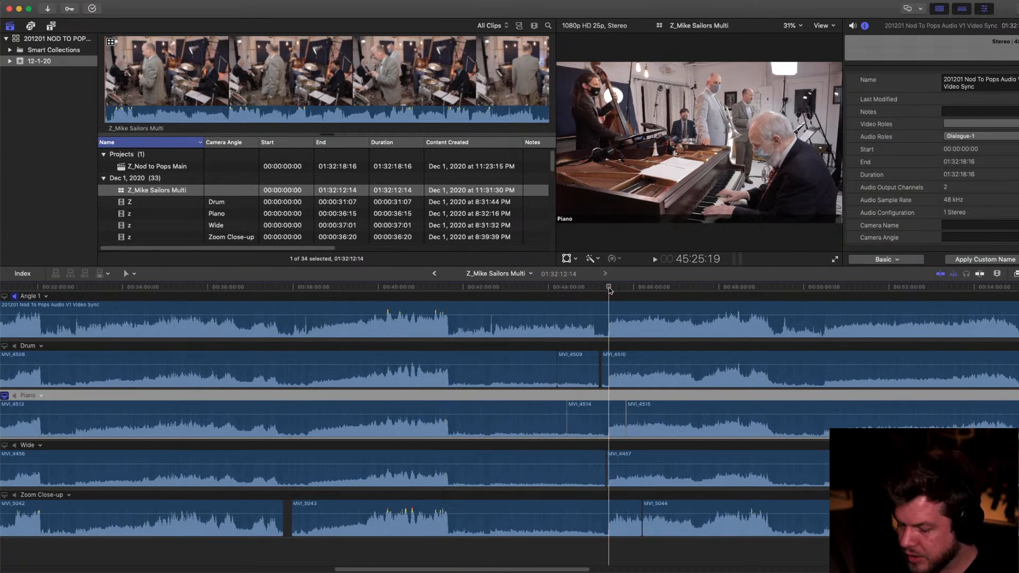
key(super+equal)
key(super+equal)
key(super+equal)
key(super+equal)
key(super+equal)
key(super+equal)
key(super+equal)
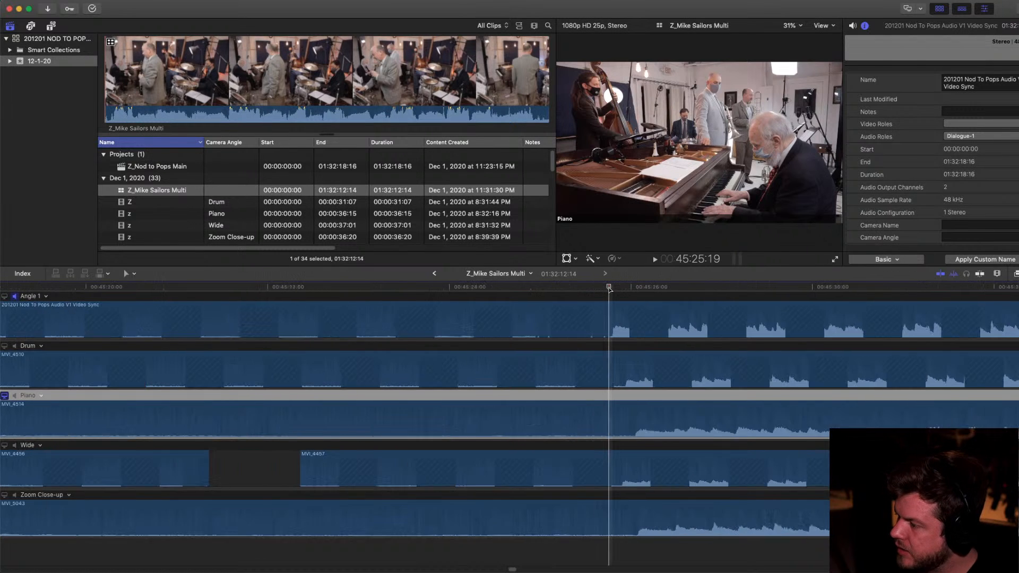
key(super+equal)
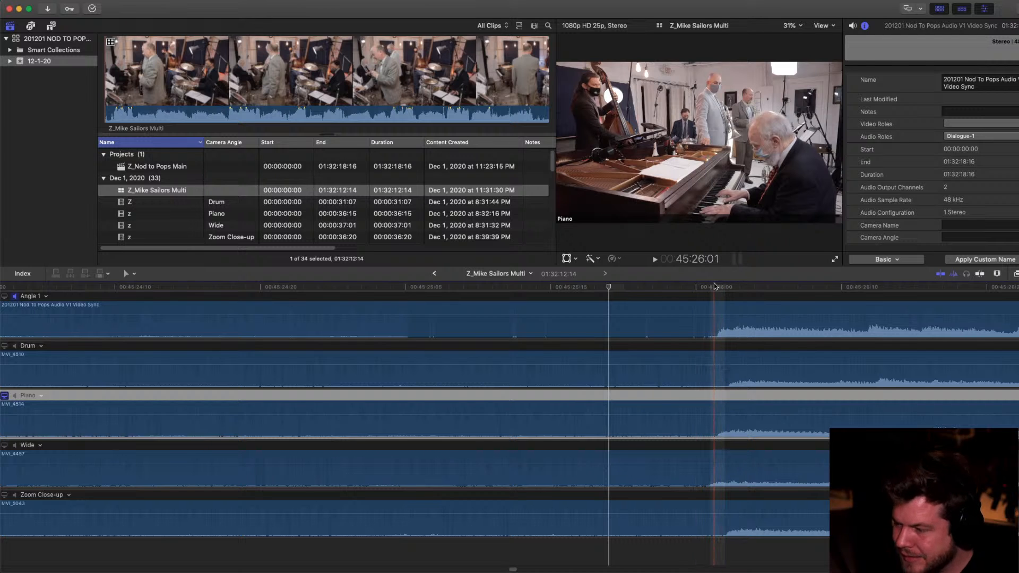
Compare the waveform onsets of every angle again at frame level around 45:26:01
key(super+minus)
key(super+minus)
key(super+minus)
key(super+minus)
key(super+minus)
key(super+minus)
key(super+minus)
key(super+minus)
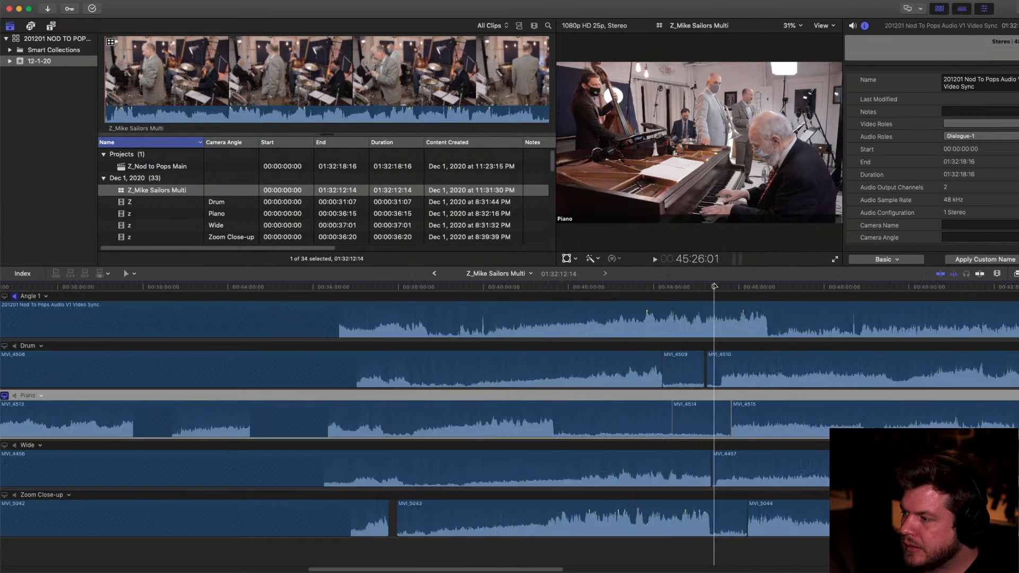
key(super+equal)
key(super+equal)
key(super+equal)
key(super+equal)
key(super+equal)
key(super+equal)
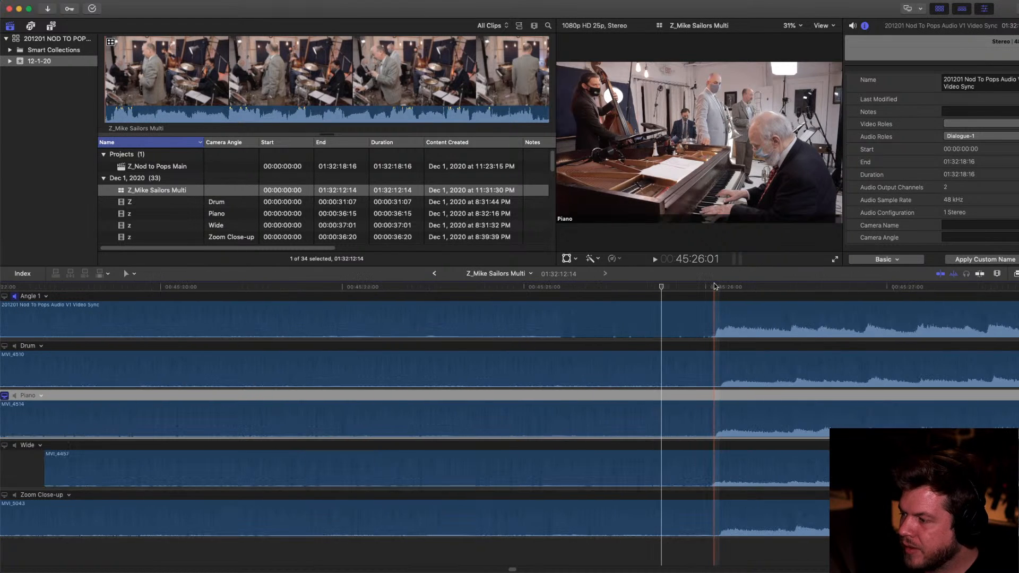
key(super+equal)
key(super+equal)
key(super+equal)
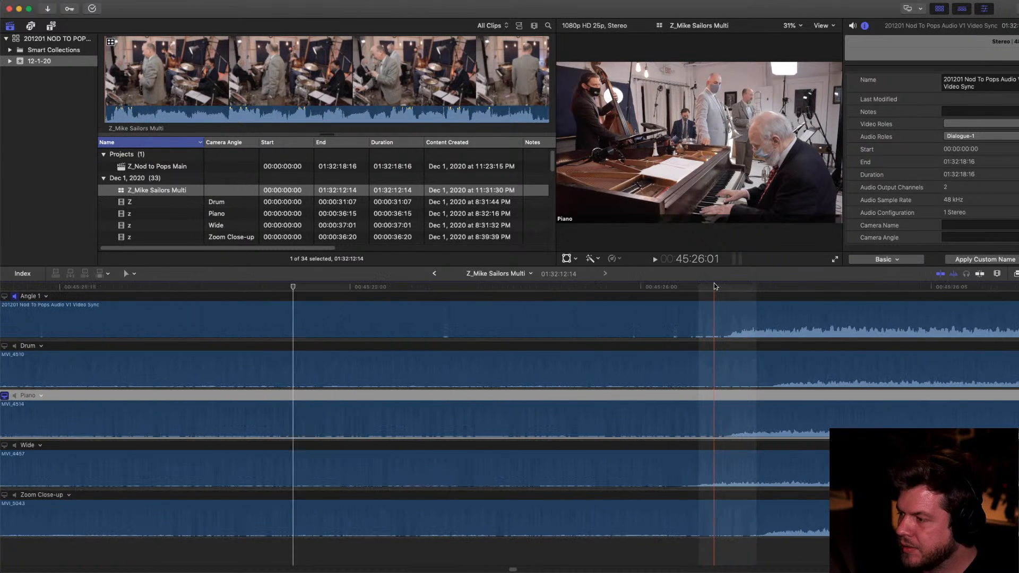
Try nudging the Drum angle's MVI_4510 clip one frame earlier against the other angles, and move it back
click(742, 370)
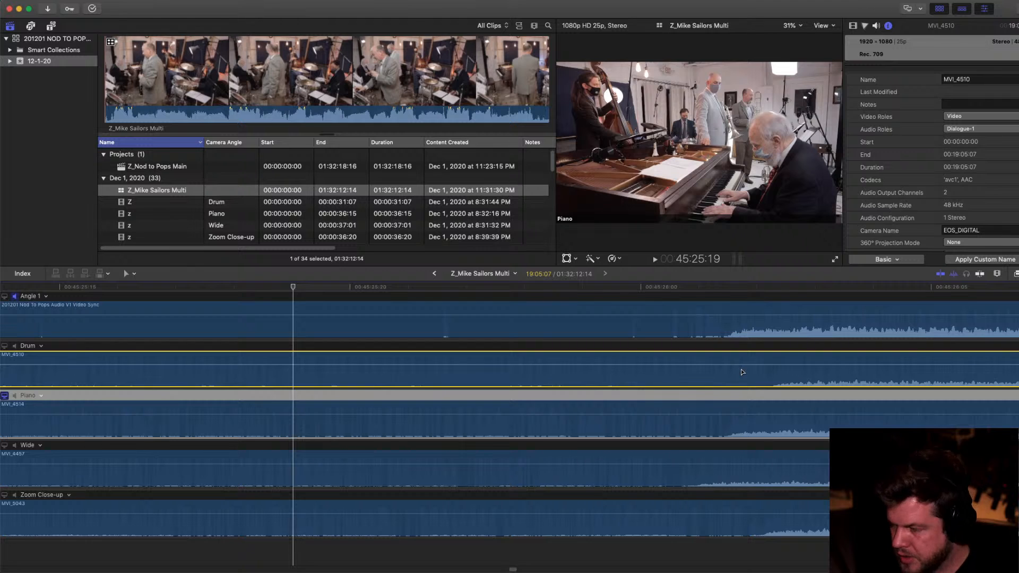
key(comma)
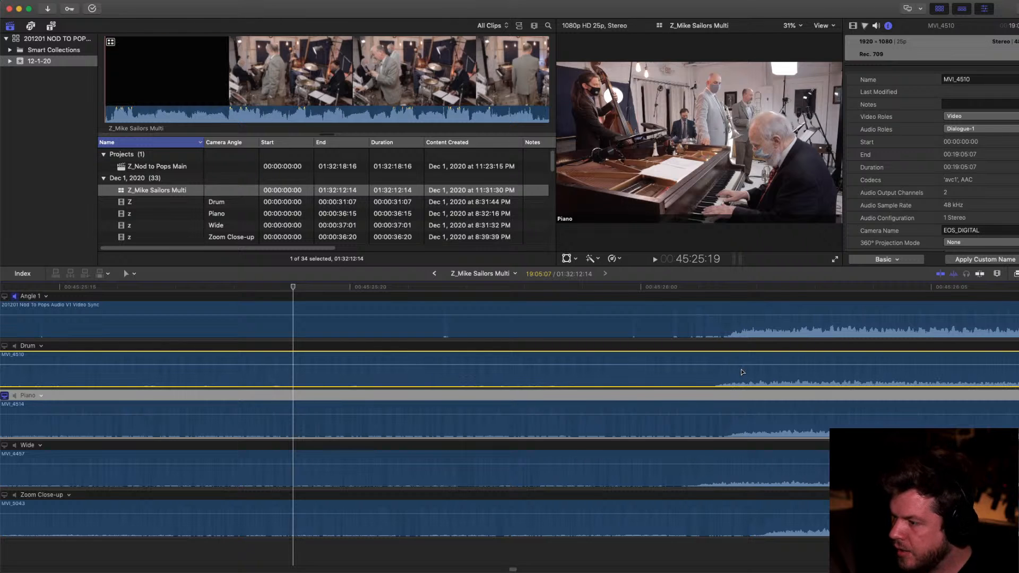
key(period)
key(comma)
key(period)
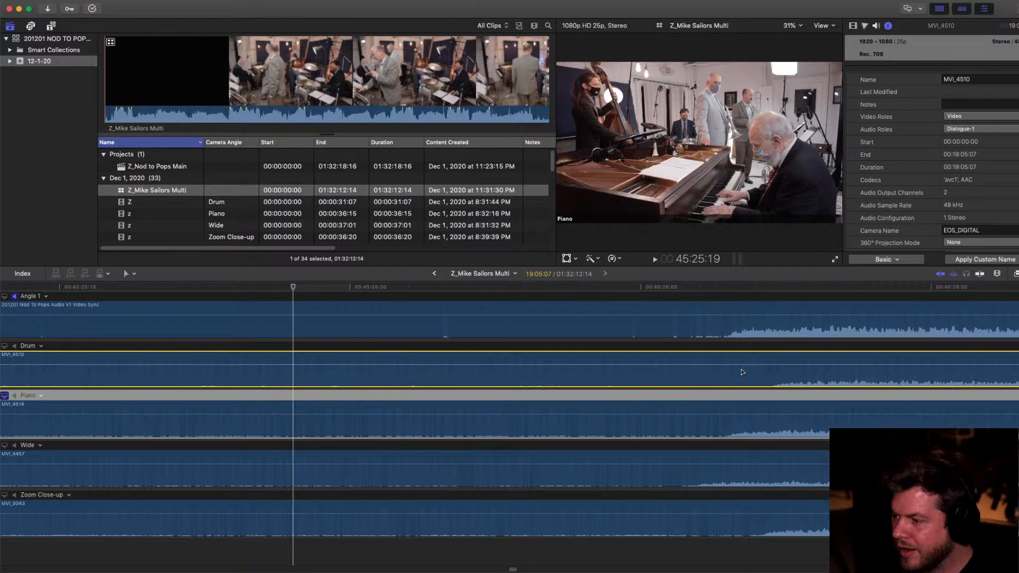
Survey the angles after the checked song and place the playhead at about 1:10:18, shortly before another song begins
key(super+minus)
key(super+minus)
key(super+minus)
key(super+minus)
key(super+minus)
key(super+minus)
key(super+minus)
key(super+minus)
key(super+minus)
key(super+minus)
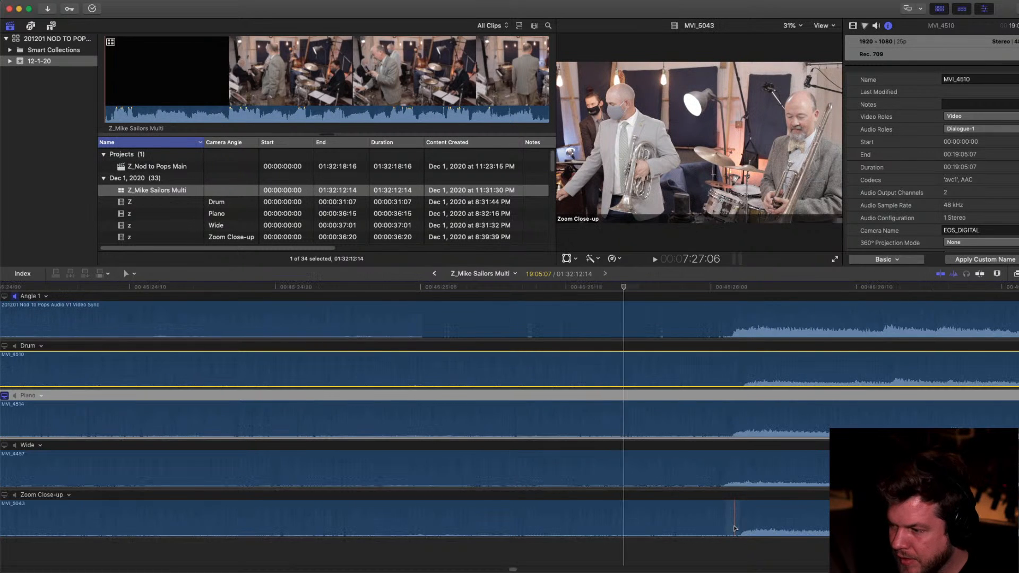
key(super+minus)
key(super+minus)
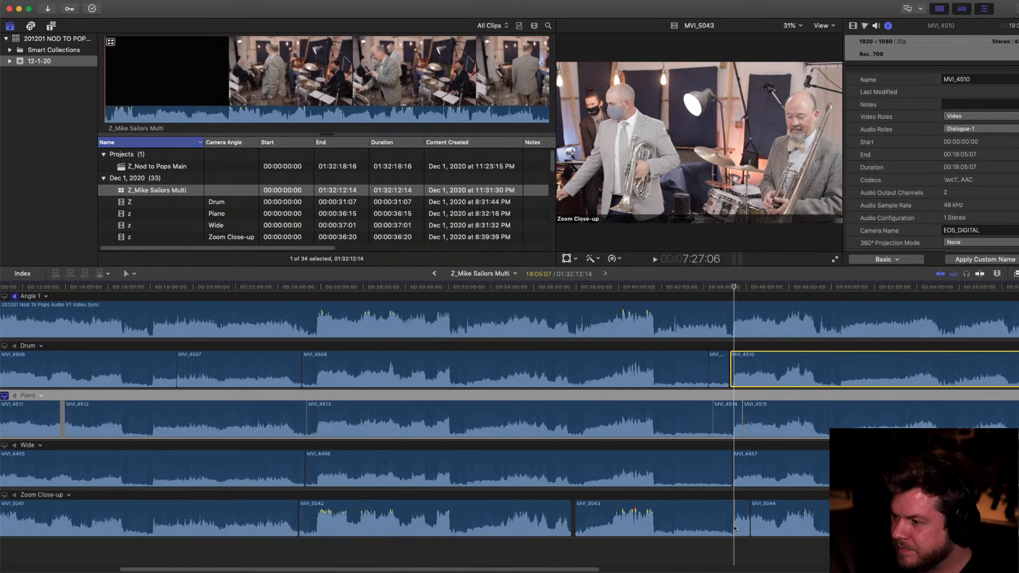
scroll(733, 525, right, 10)
scroll(734, 529, right, 3)
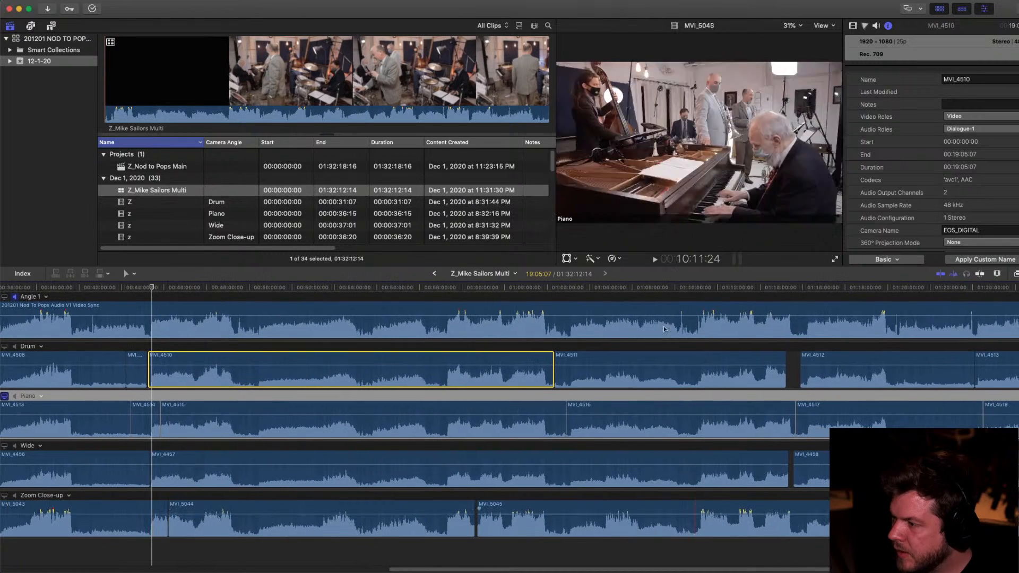
click(682, 294)
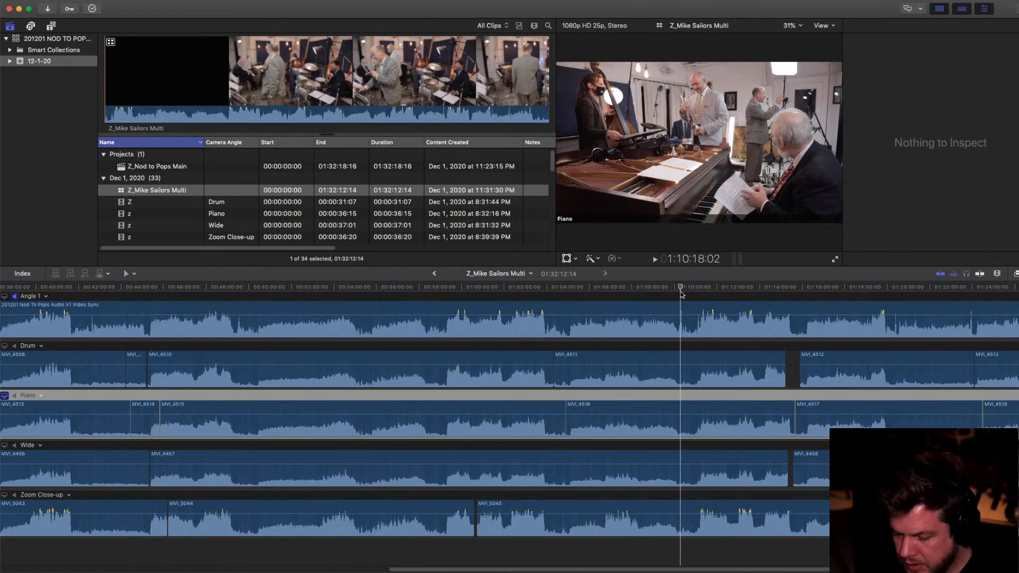
Examine at frame level whether all angles' waveforms start together at about 1:11:08, selecting the Drum angle's MVI_4511 clip
key(super+equal)
key(super+equal)
key(super+equal)
key(super+equal)
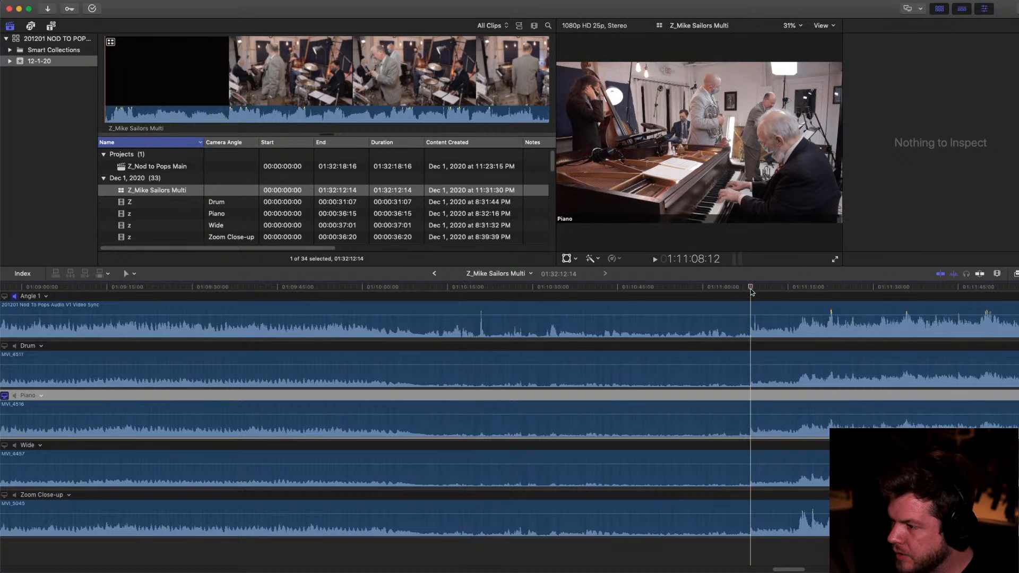
key(super+equal)
key(super+equal)
key(super+equal)
key(super+equal)
key(super+equal)
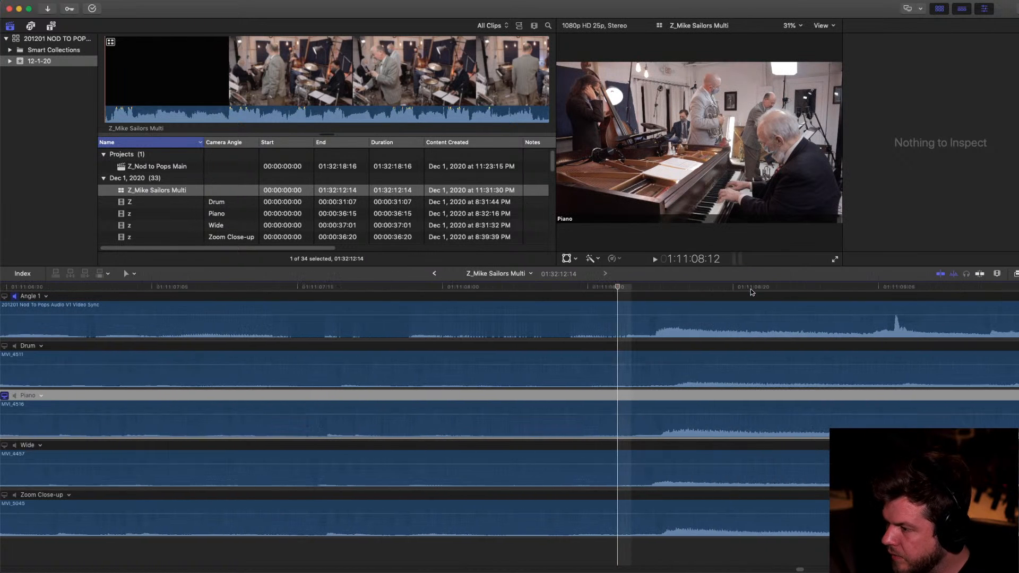
click(640, 382)
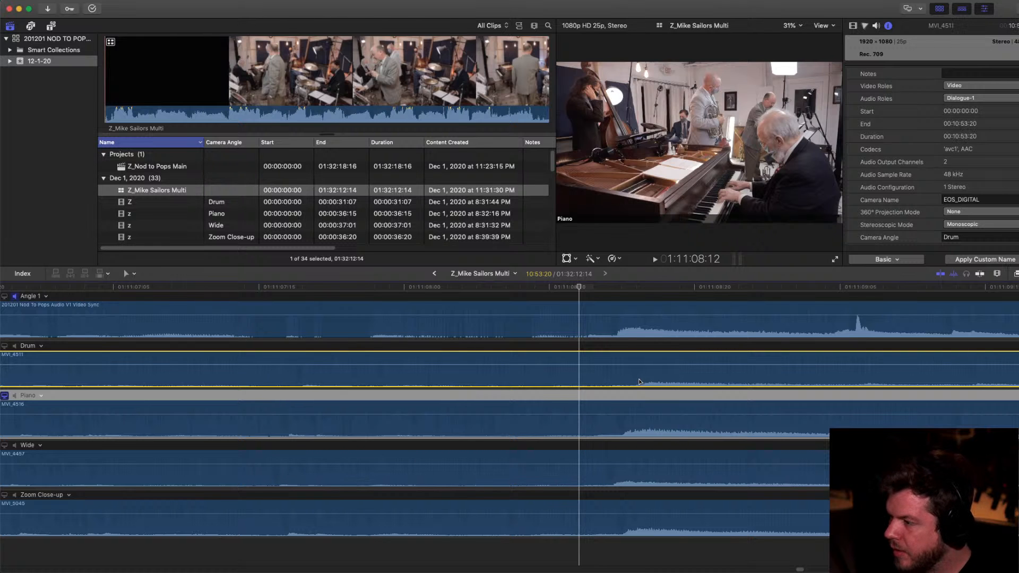
Locate the start of the next song at about 1:16:16 and compare the waveform onsets of all angles there
key(super+minus)
key(super+minus)
key(super+minus)
key(super+minus)
key(super+minus)
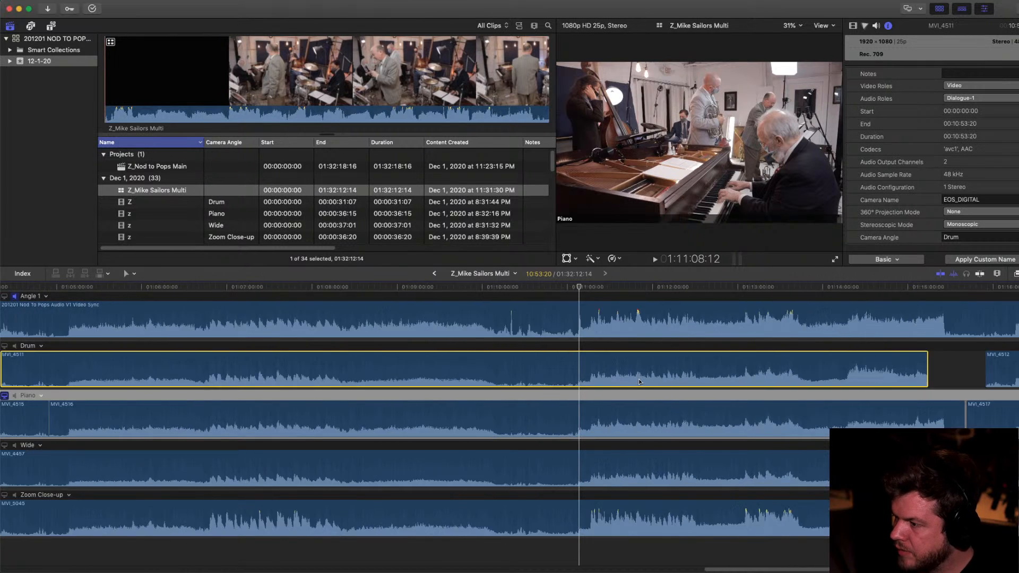
key(super+minus)
key(super+minus)
key(super+minus)
click(633, 290)
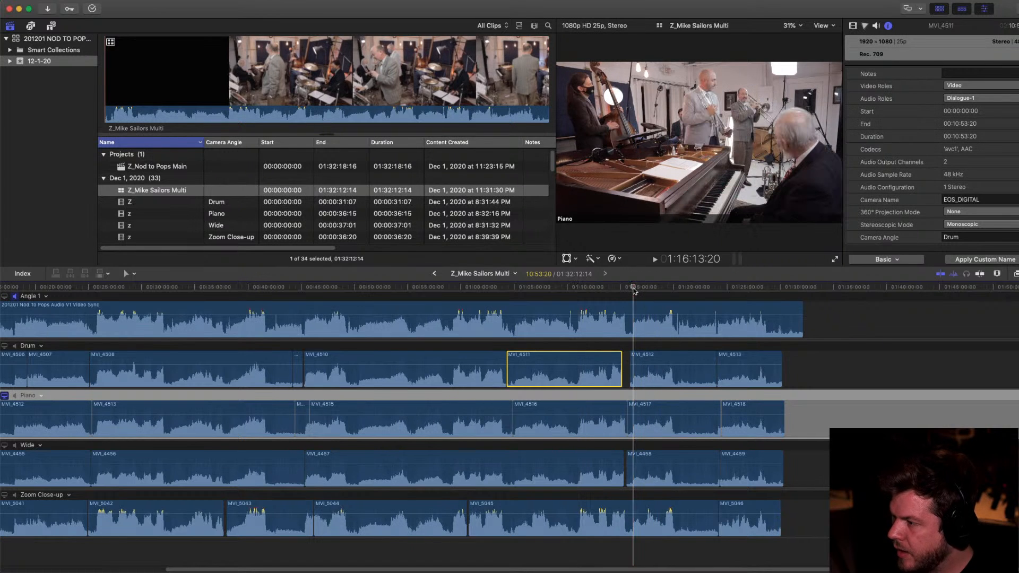
key(super+equal)
key(super+equal)
key(super+equal)
key(super+equal)
key(super+equal)
key(super+equal)
key(super+equal)
key(super+equal)
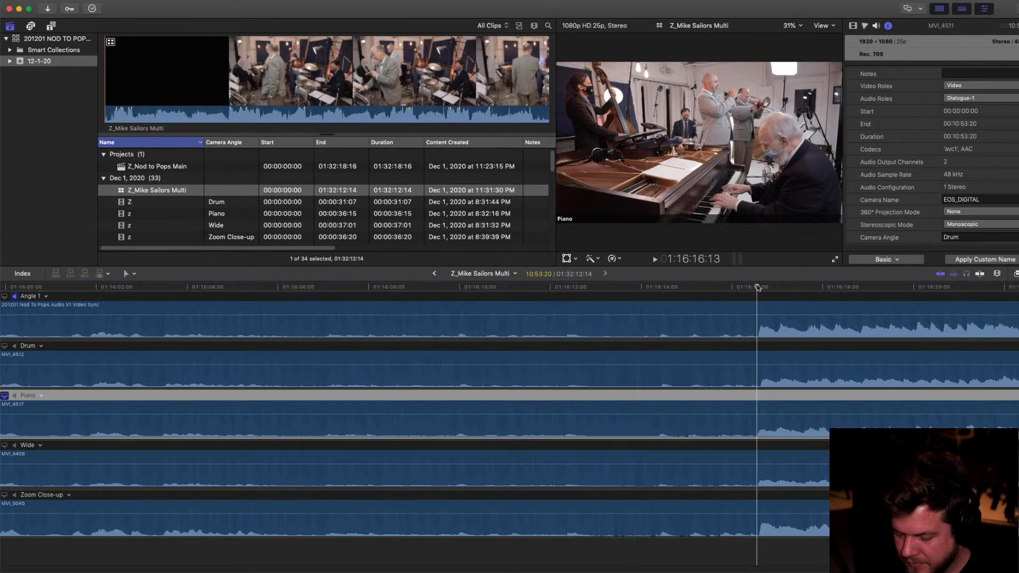
Nudge the Drum angle's MVI_4512 clip one frame earlier so its waveform onset lines up better with the other angles
key(super+equal)
key(super+equal)
key(super+equal)
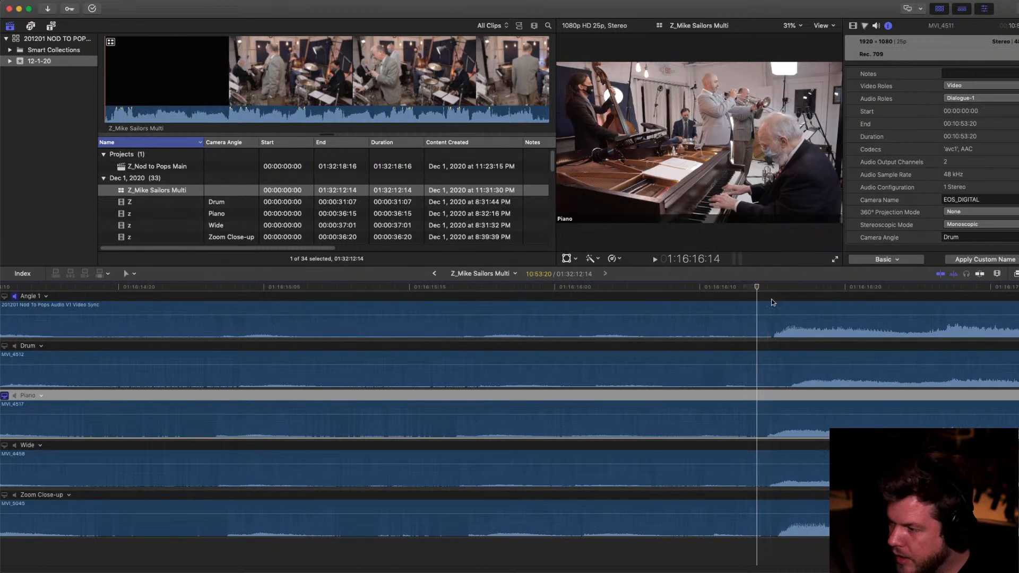
click(781, 380)
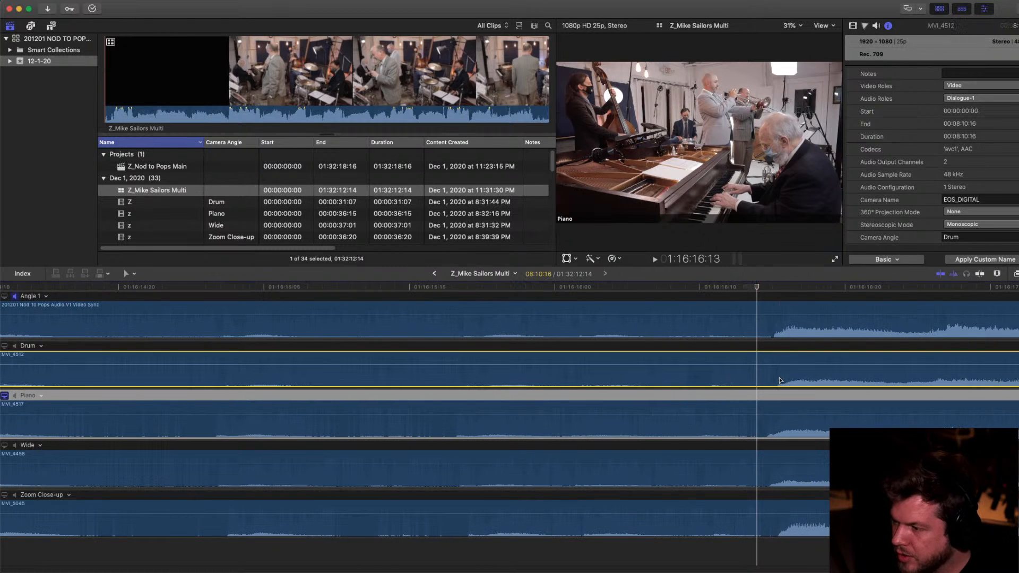
Examine closely how the waveforms of all angles fade out at the last song's end, at about 1:28:43
key(super+minus)
key(super+minus)
key(super+minus)
key(super+minus)
key(super+minus)
key(super+minus)
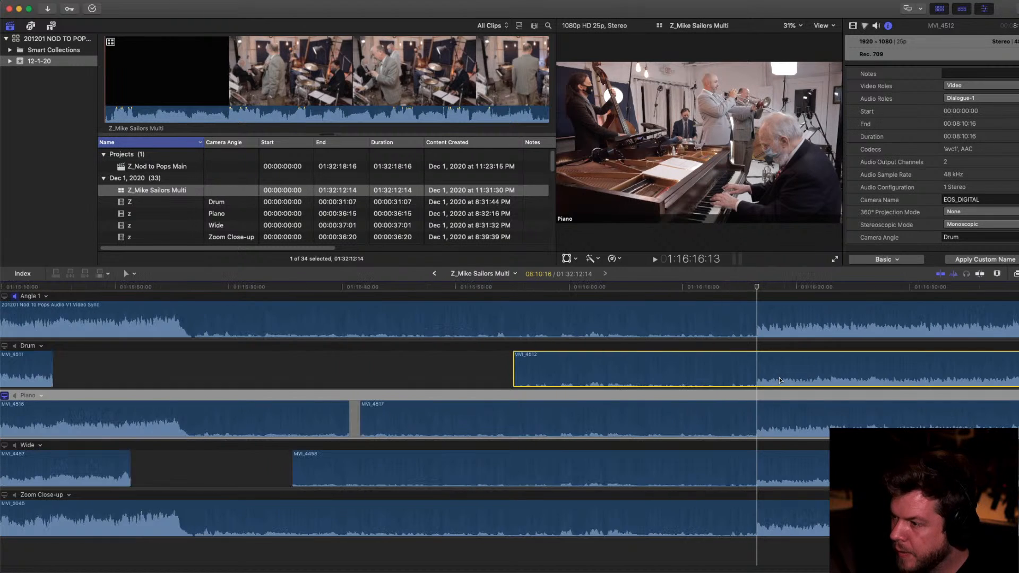
scroll(779, 377, right, 15)
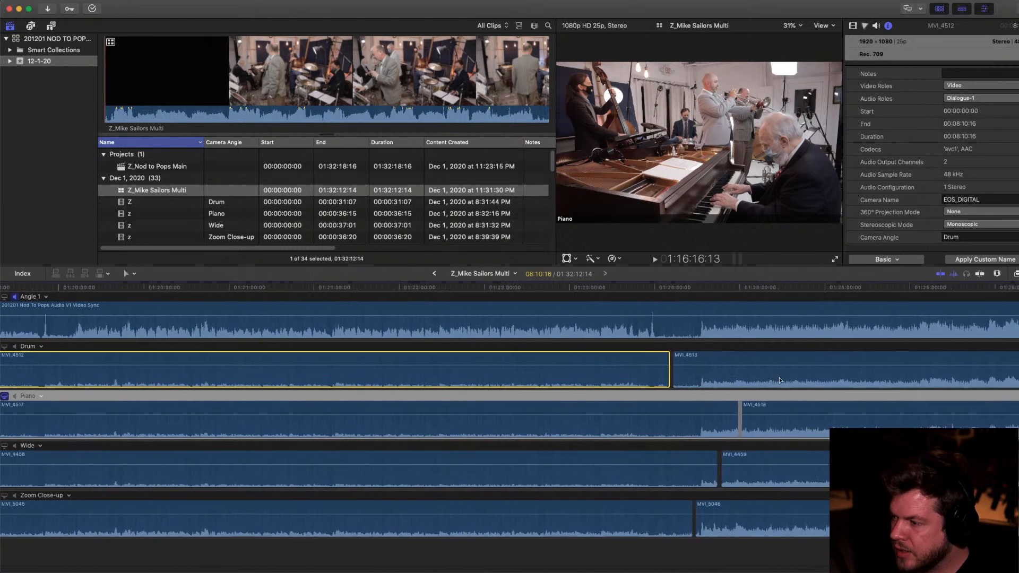
scroll(769, 363, right, 5)
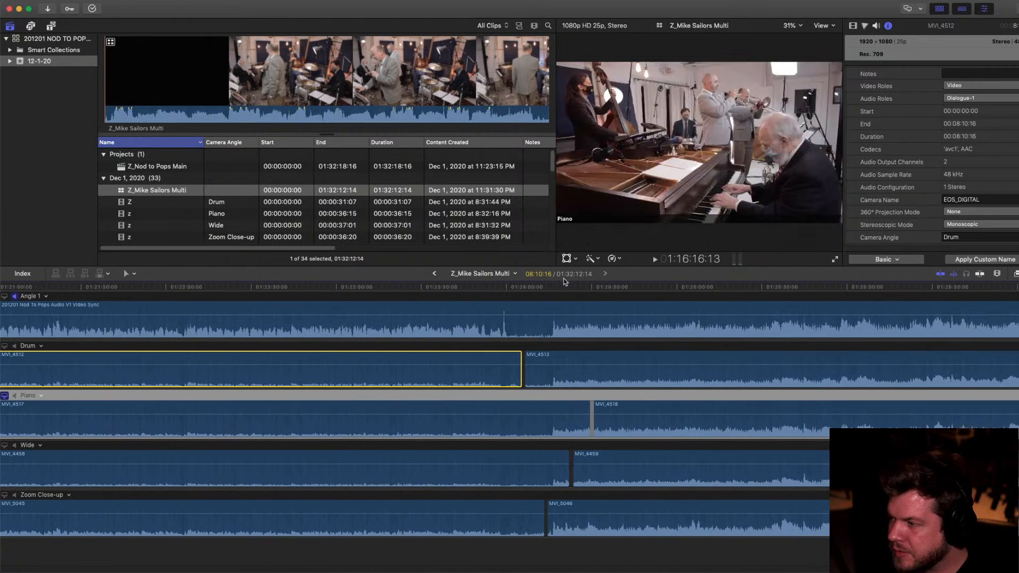
scroll(713, 296, right, 8)
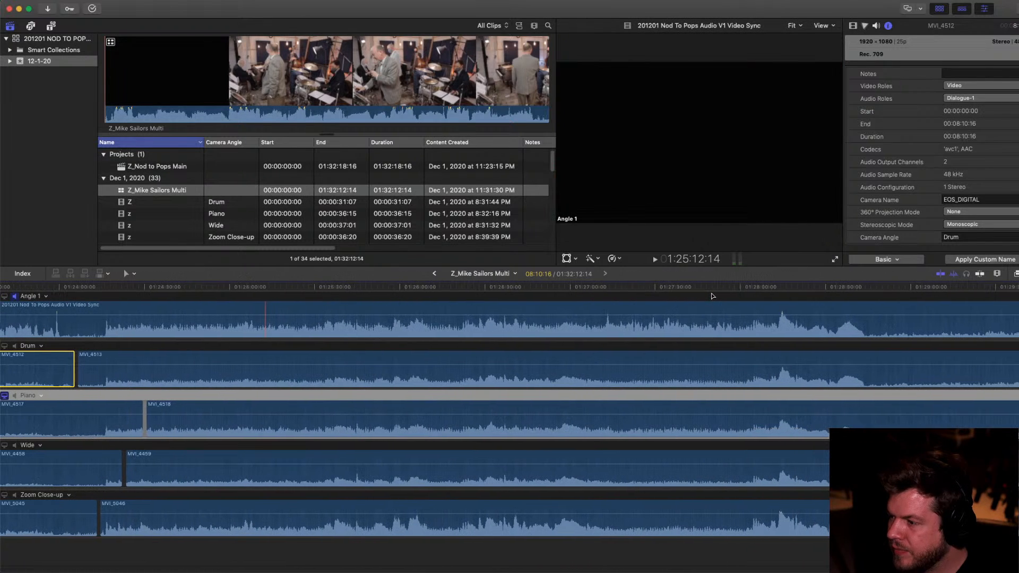
click(865, 289)
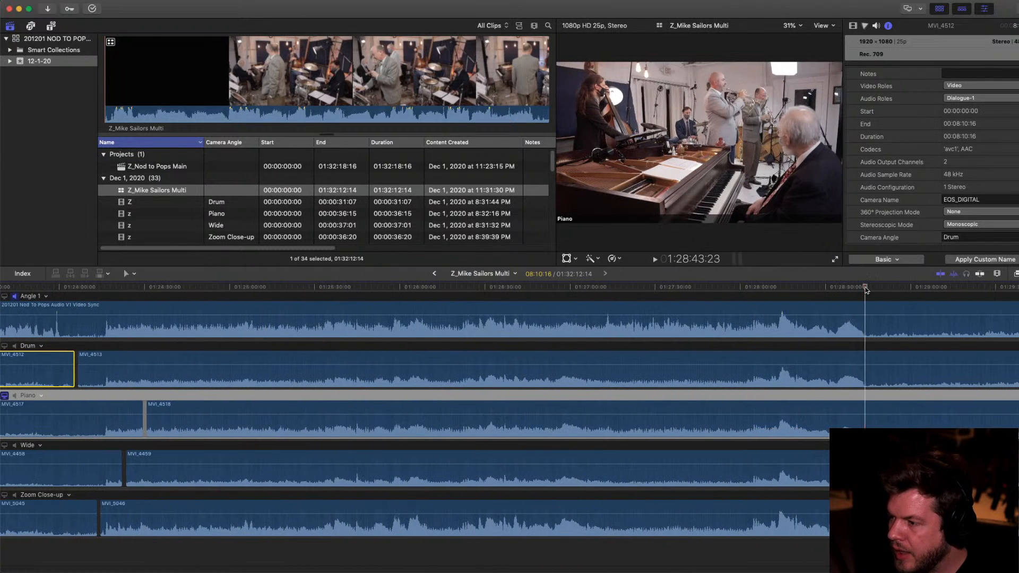
key(super+equal)
key(super+equal)
key(super+equal)
key(super+equal)
key(super+equal)
key(super+equal)
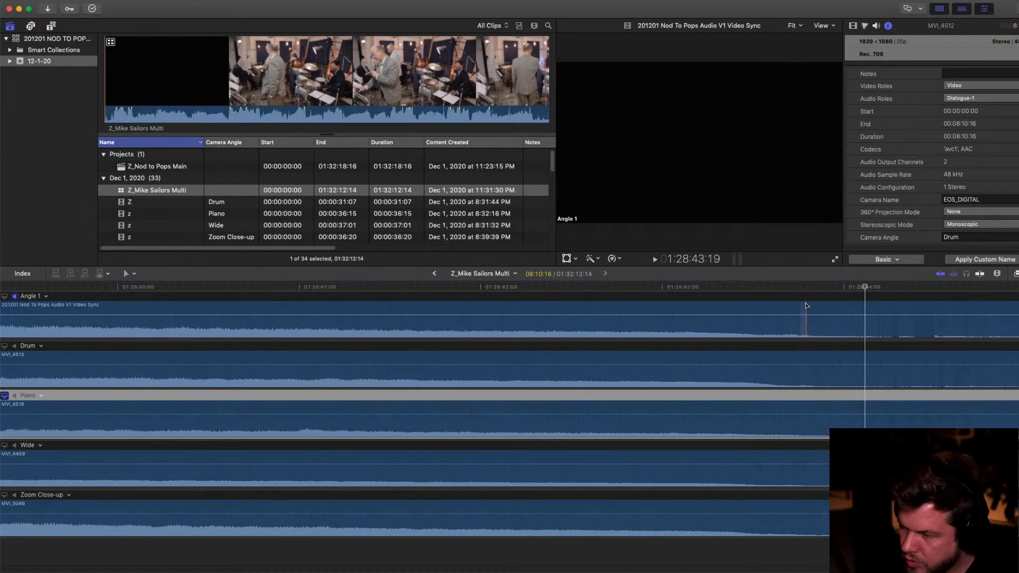
scroll(759, 347, right, 2)
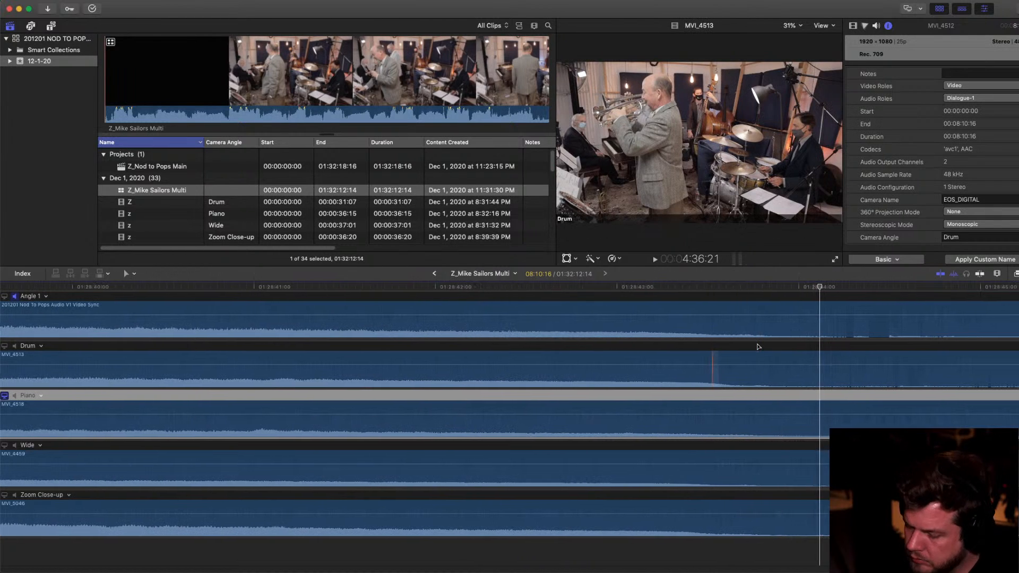
Reorder the multicam angles by moving Angle 1 with the master audio below the Zoom Close-up angle
key(super+minus)
key(super+minus)
key(super+minus)
key(super+minus)
key(super+minus)
key(super+minus)
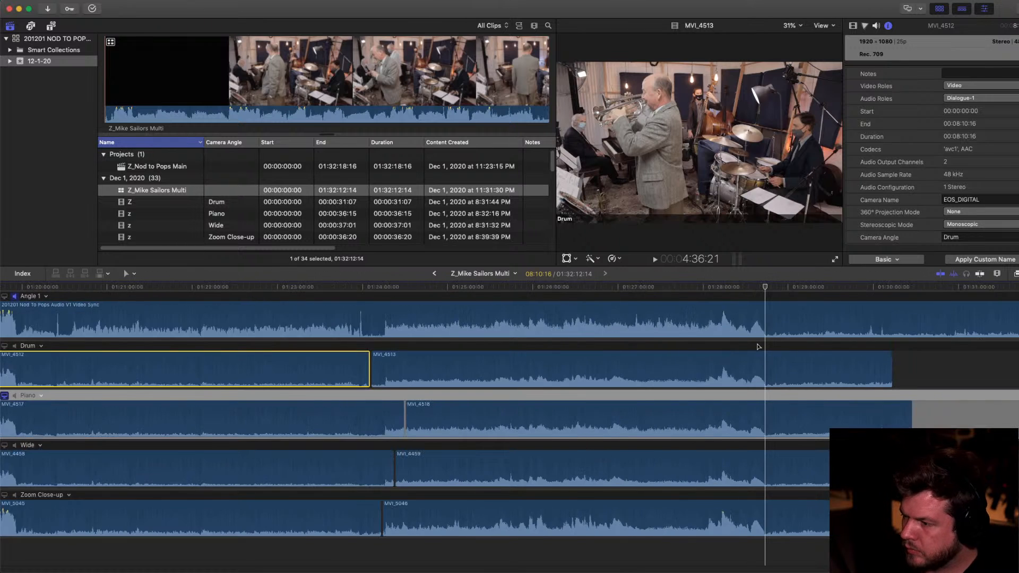
key(super+minus)
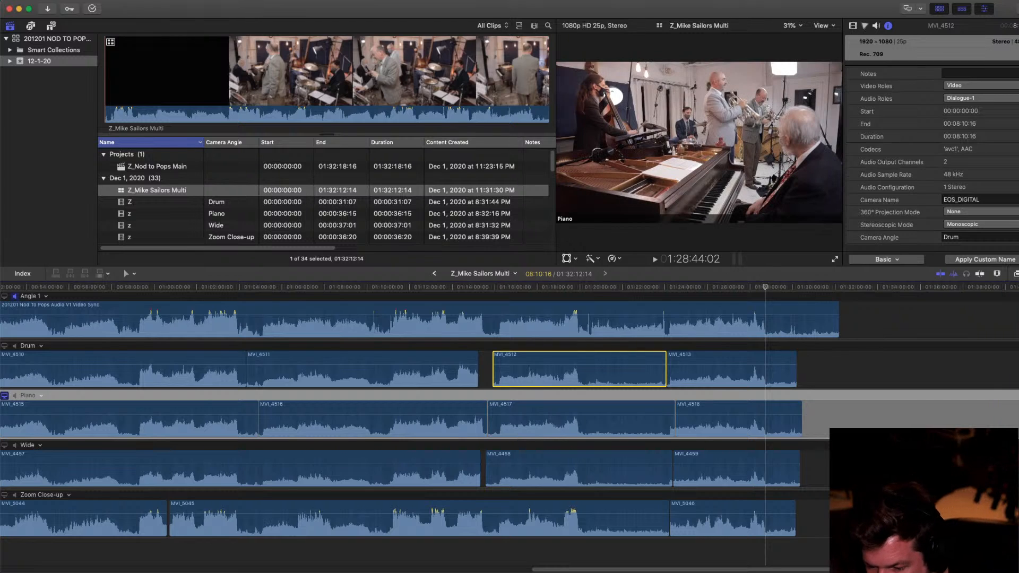
key(super+Tab)
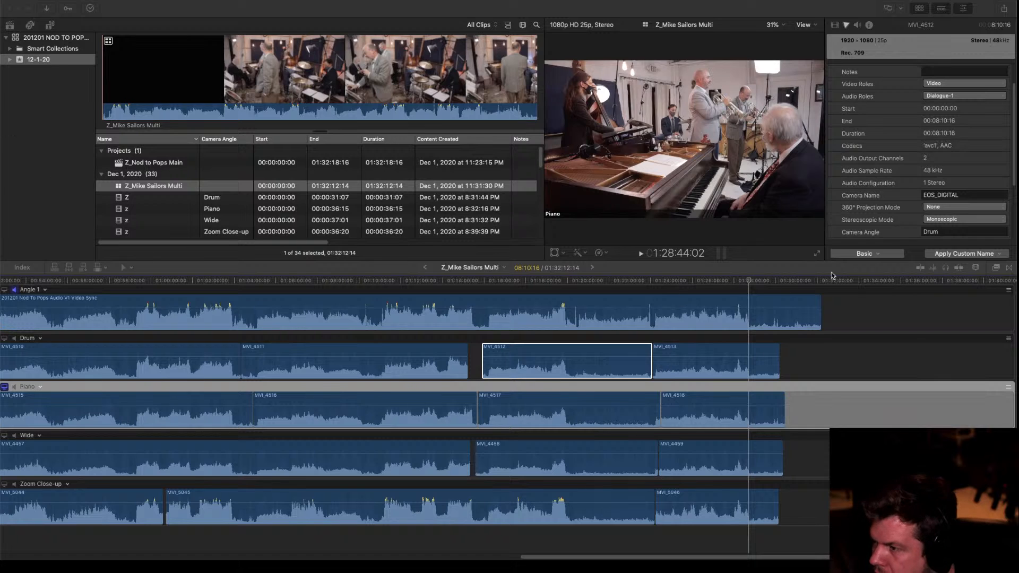
click(755, 371)
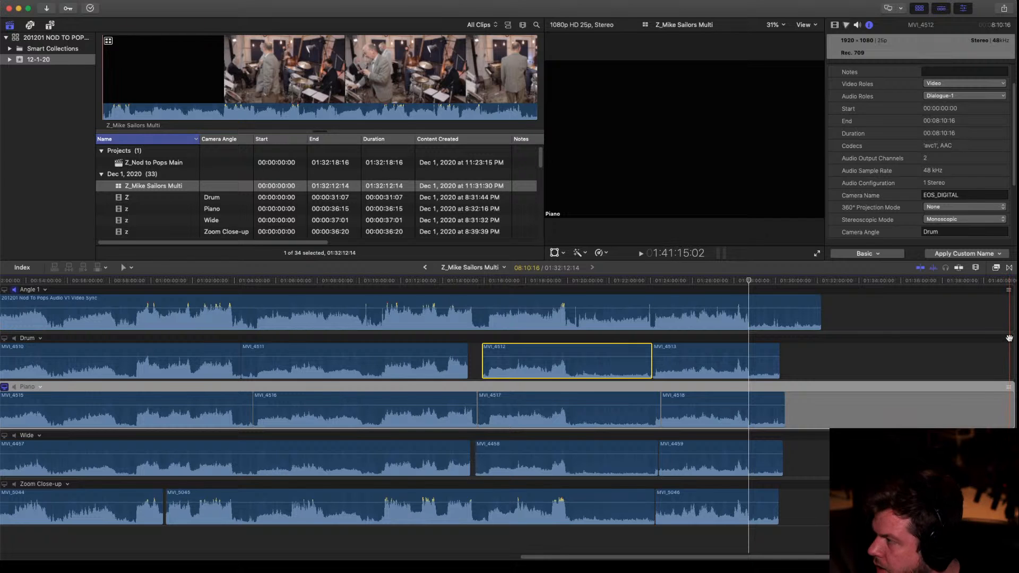
drag(1008, 290, 1012, 485)
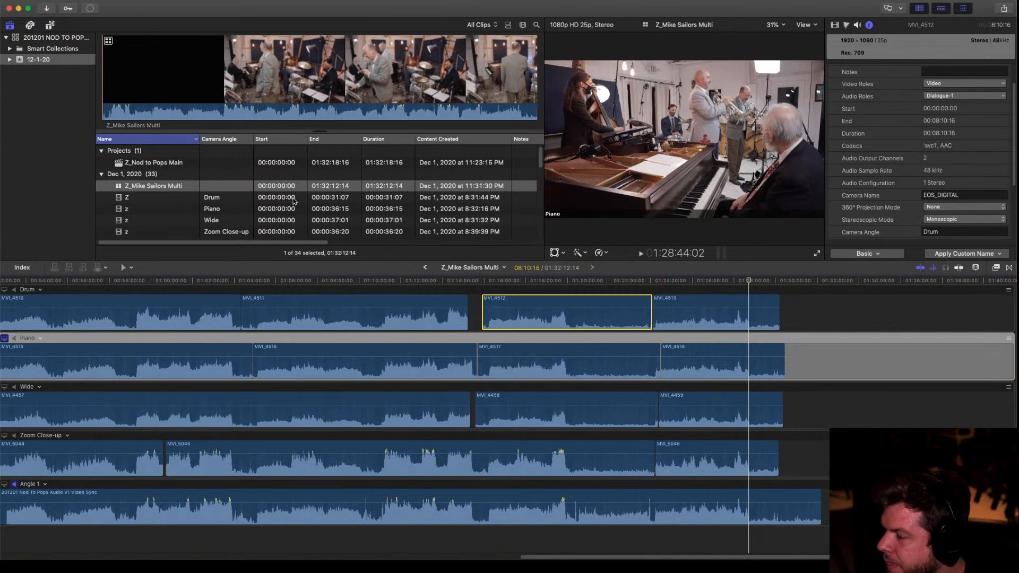
Fit the whole multicam clip in the timeline and play it briefly from about 29:13
key(shift+z)
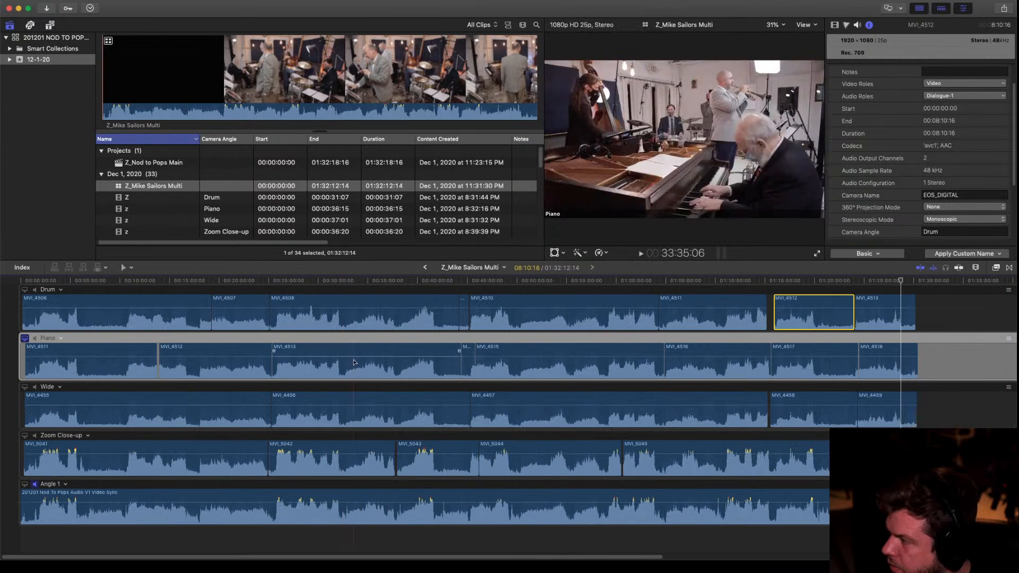
click(311, 283)
key(space)
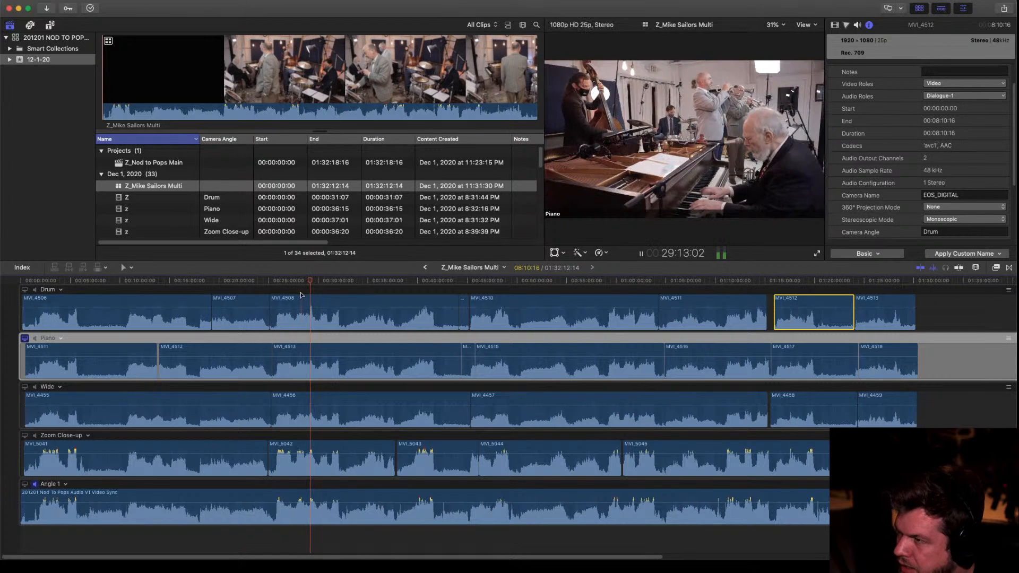
key(space)
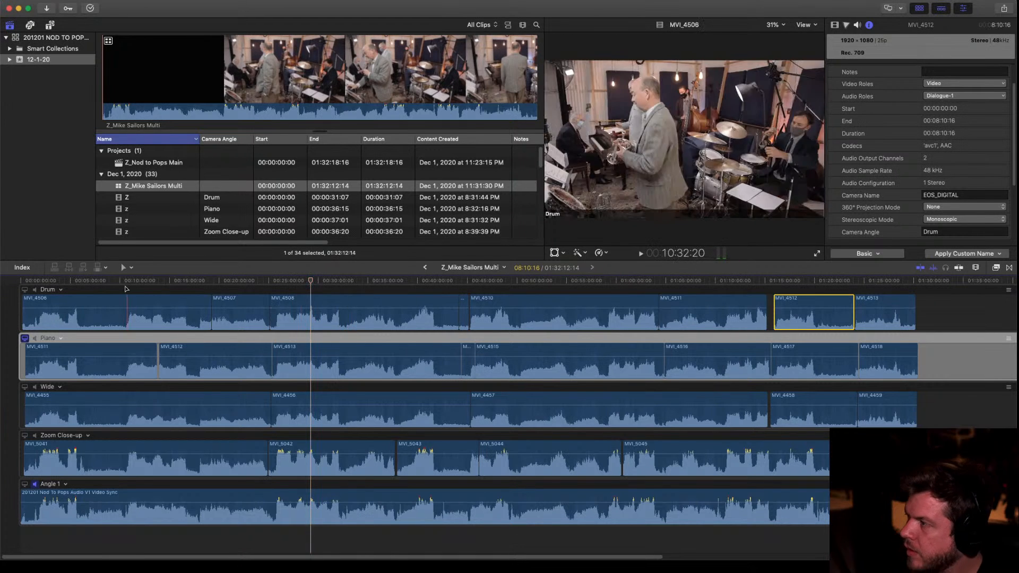
Look at the Z_Nod to Pops Main project, and return to the multicam clip's angle editor
double_click(141, 162)
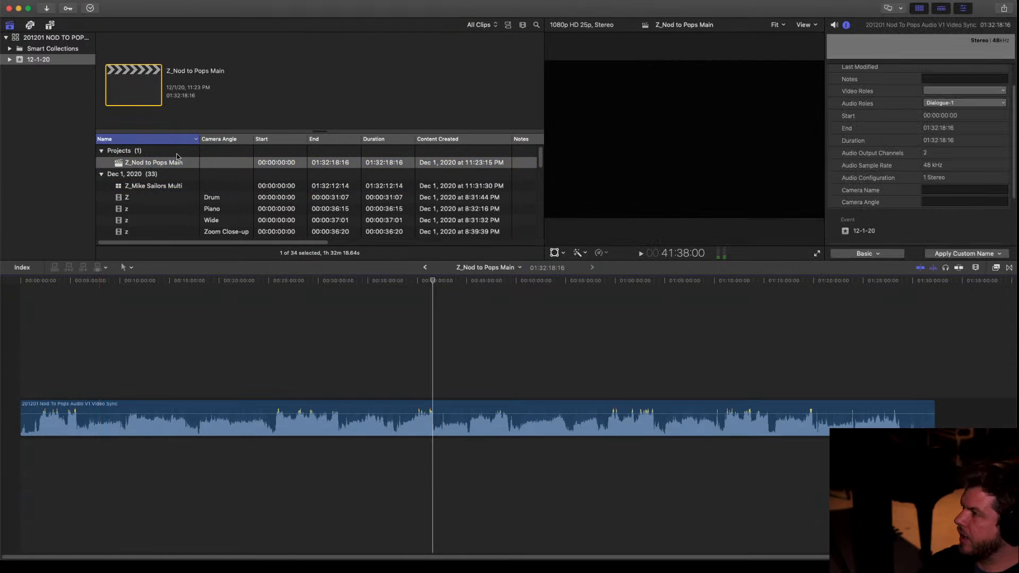
click(173, 185)
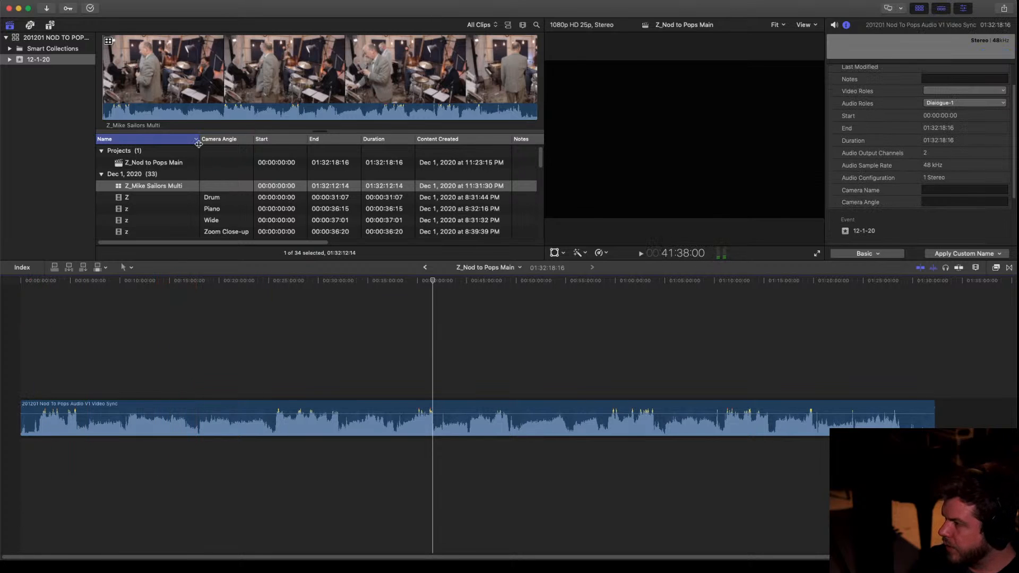
drag(171, 181, 149, 189)
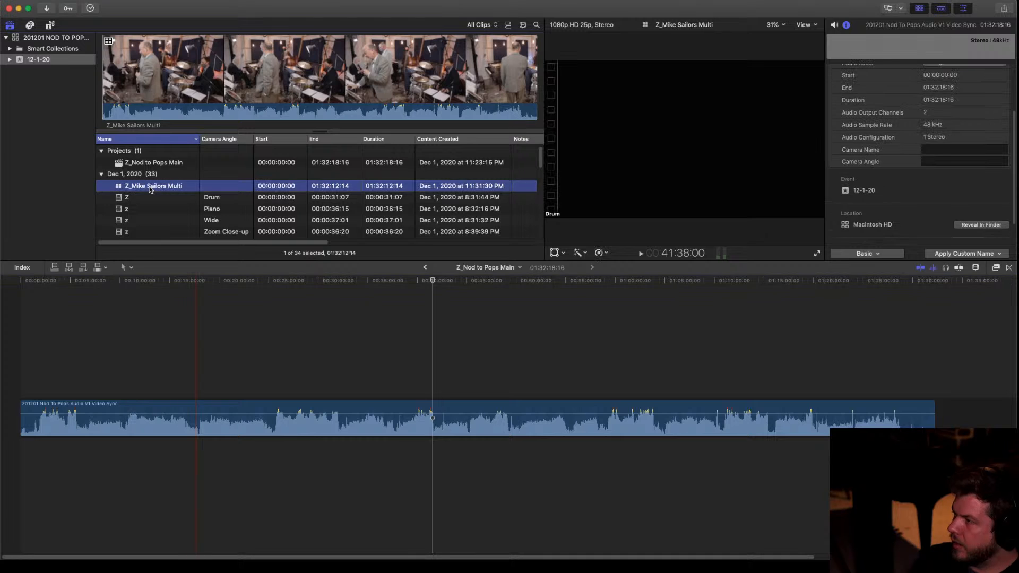
double_click(150, 186)
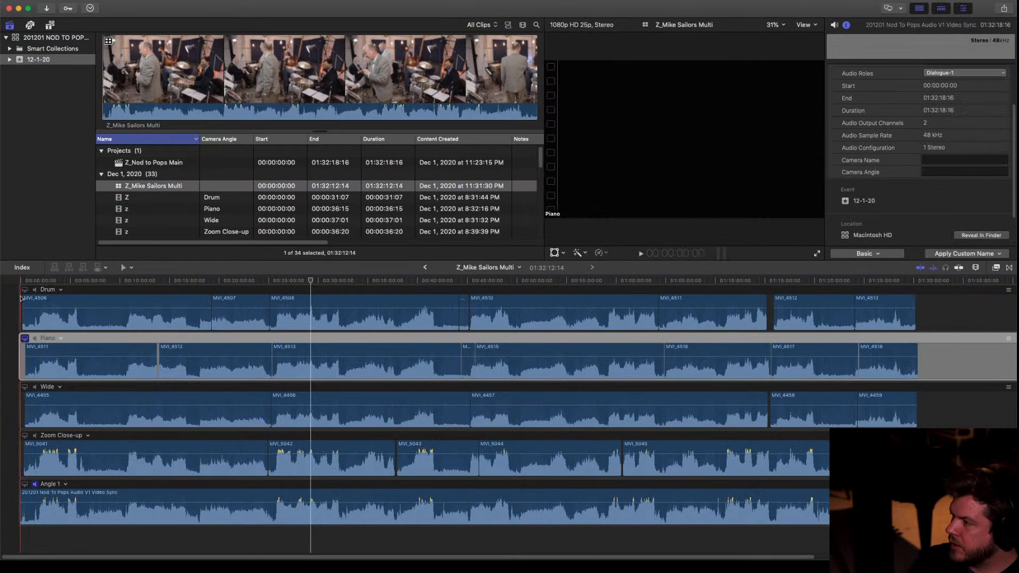
Make Drum the monitored angle and check where each angle's first clip starts at the beginning of the multicam clip
click(21, 297)
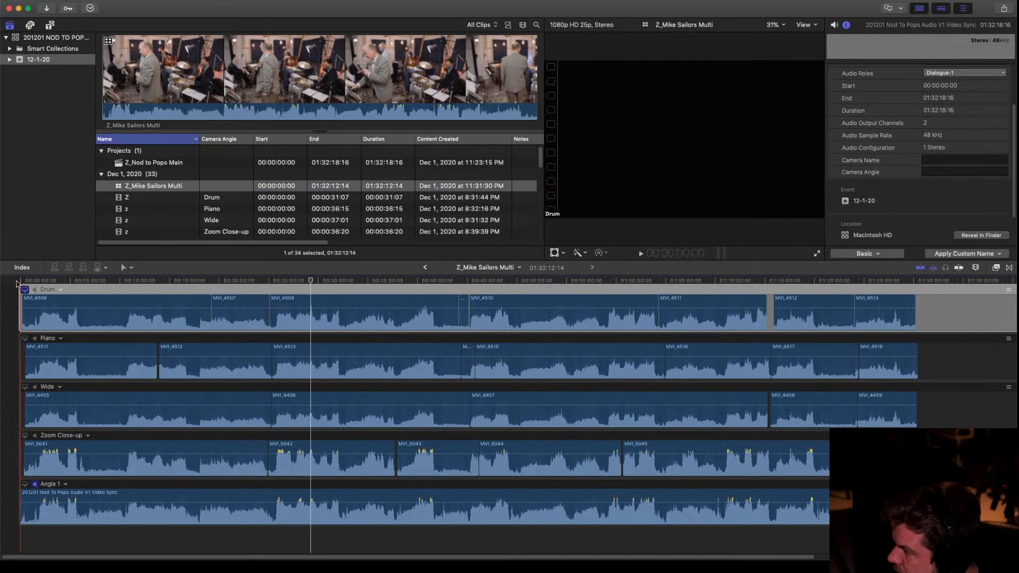
key(super+equal)
key(super+equal)
key(super+equal)
key(super+equal)
key(super+equal)
key(super+equal)
key(super+equal)
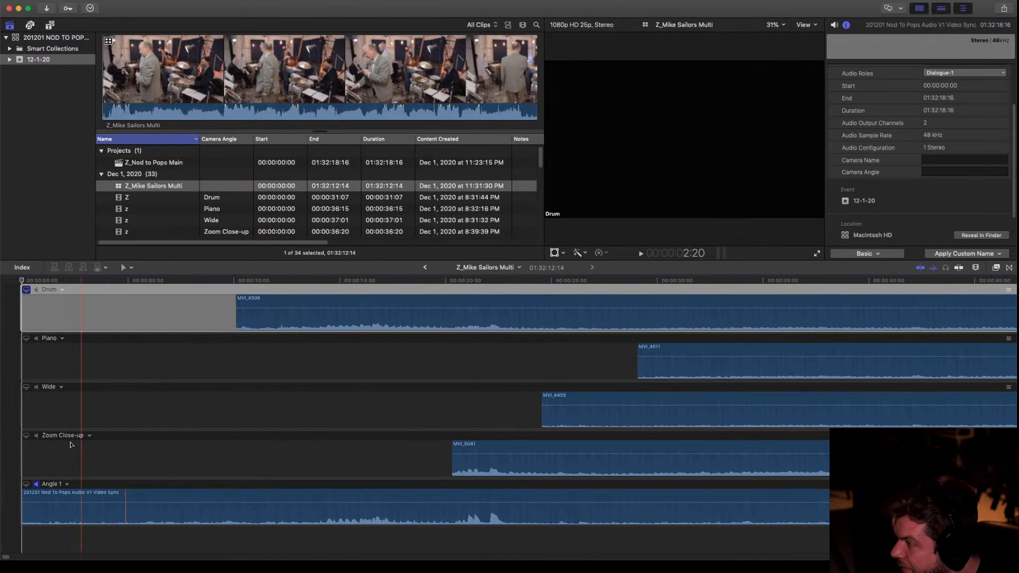
Leave the multicam clip and open the Z_Nod to Pops Main project in the timeline
key(super+minus)
key(super+minus)
key(super+minus)
key(super+minus)
key(super+minus)
key(super+minus)
key(super+minus)
key(super+minus)
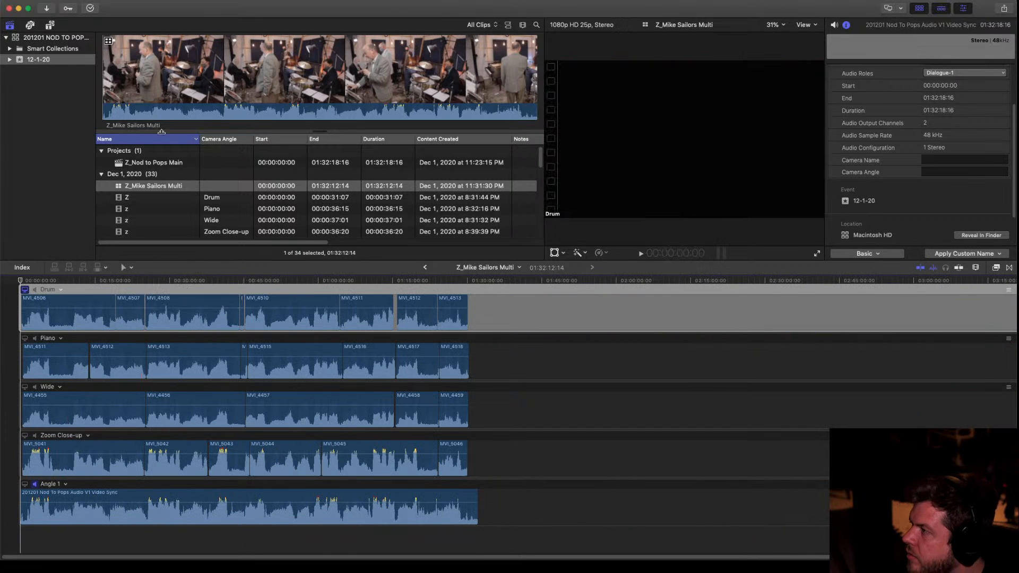
double_click(163, 163)
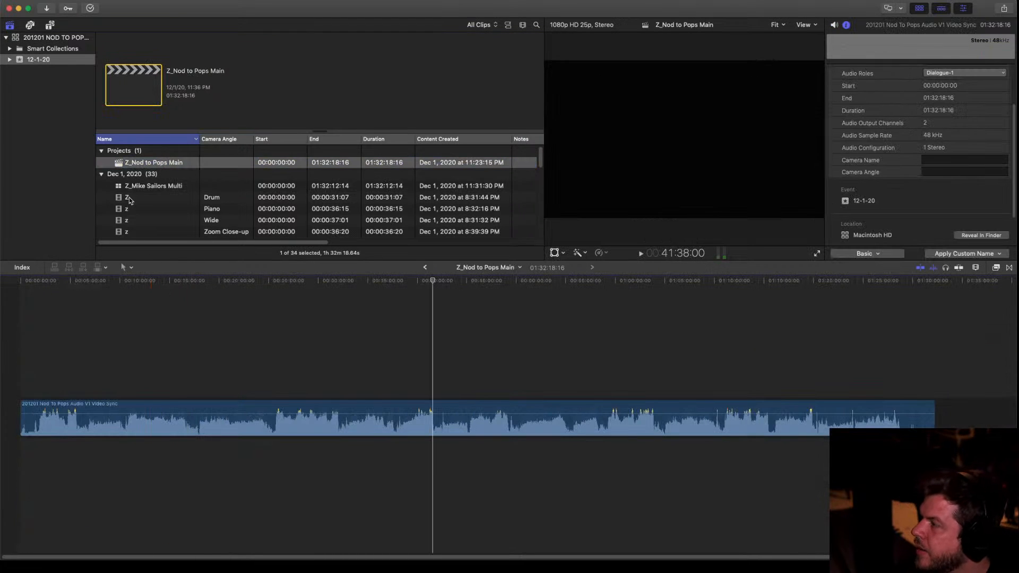
Connect the multicam clip above the synced audio from the start of the project and turn its volume all the way down
drag(129, 186, 52, 372)
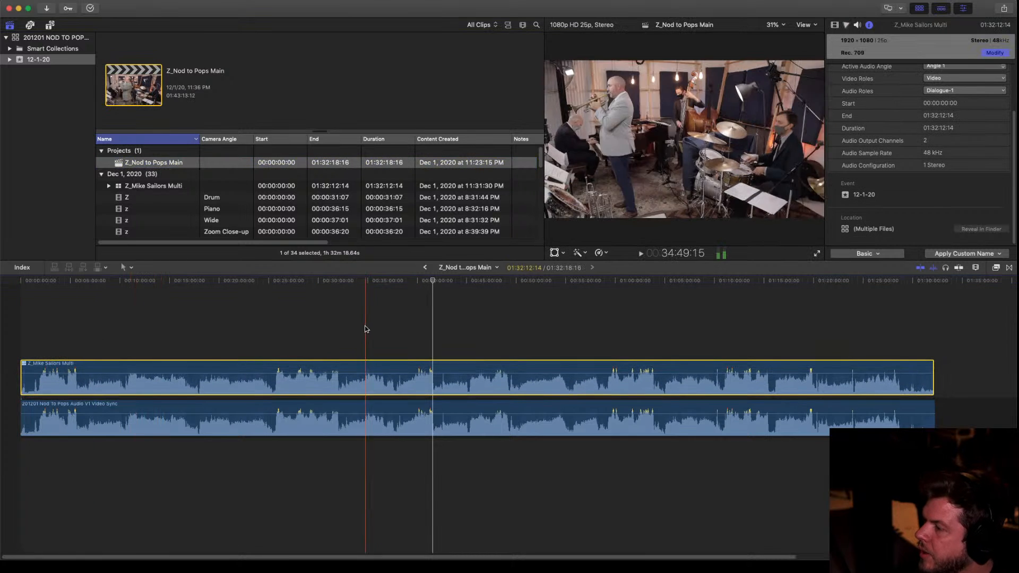
drag(432, 373, 438, 437)
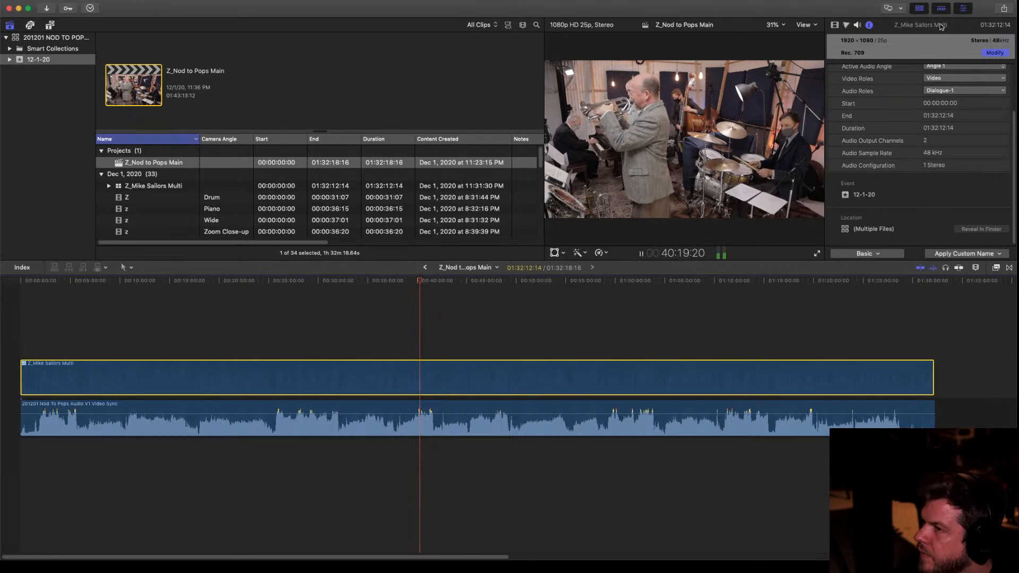
Hide the browser, enlarge the viewer over the timeline and stop playback
key(ctrl+super+1)
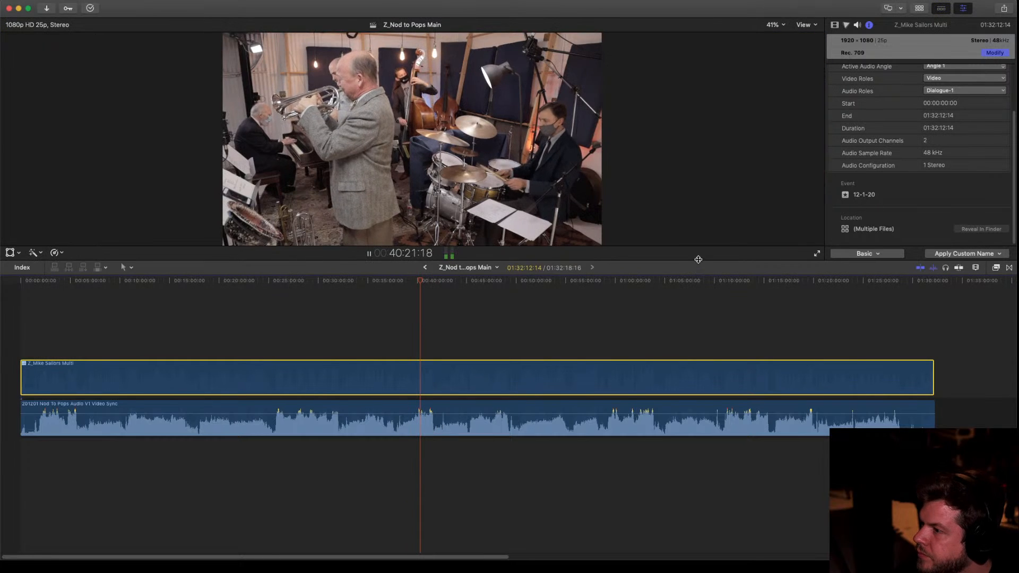
drag(696, 261, 702, 438)
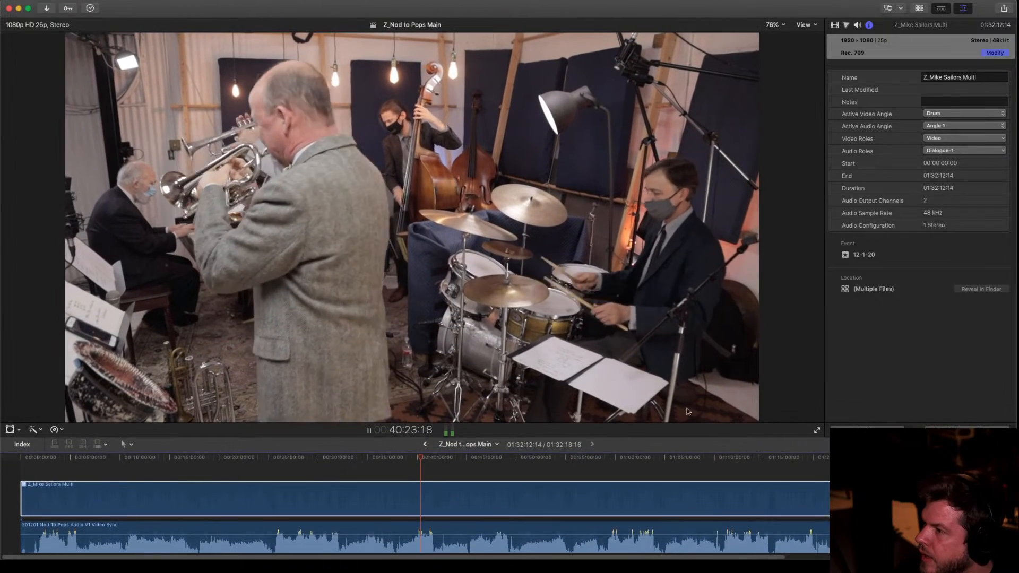
click(439, 485)
key(space)
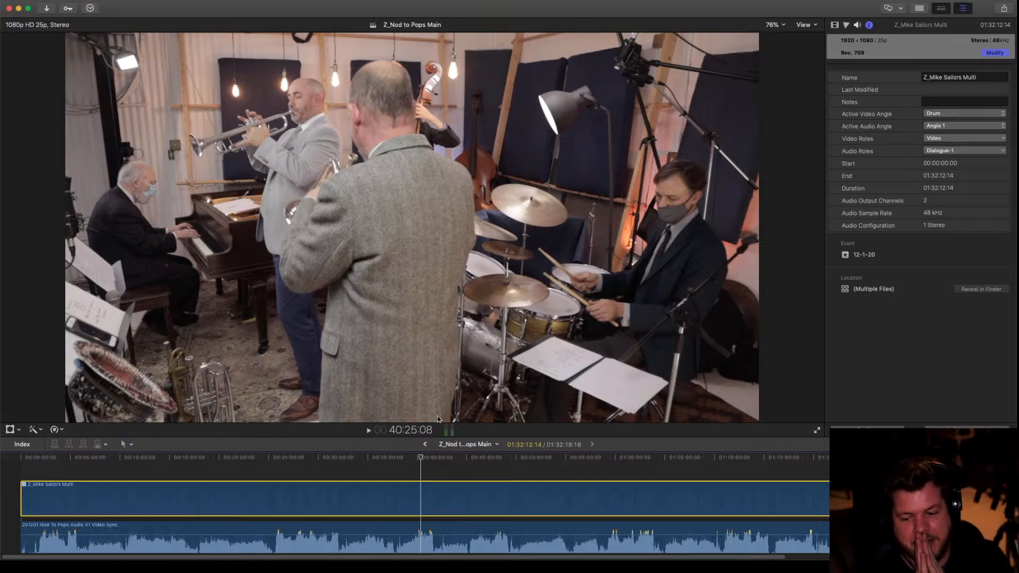
Reorder the multicam clip's angles to Wide, Piano, Zoom Close-up, Drum, Angle 1, and return to the Z_Nod to Pops Main project
double_click(336, 487)
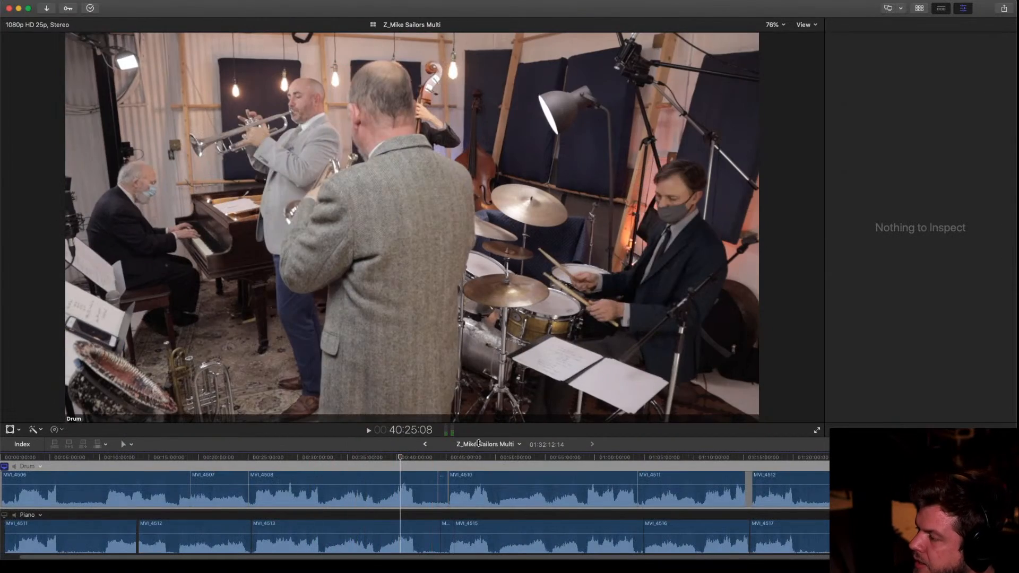
drag(472, 436, 473, 259)
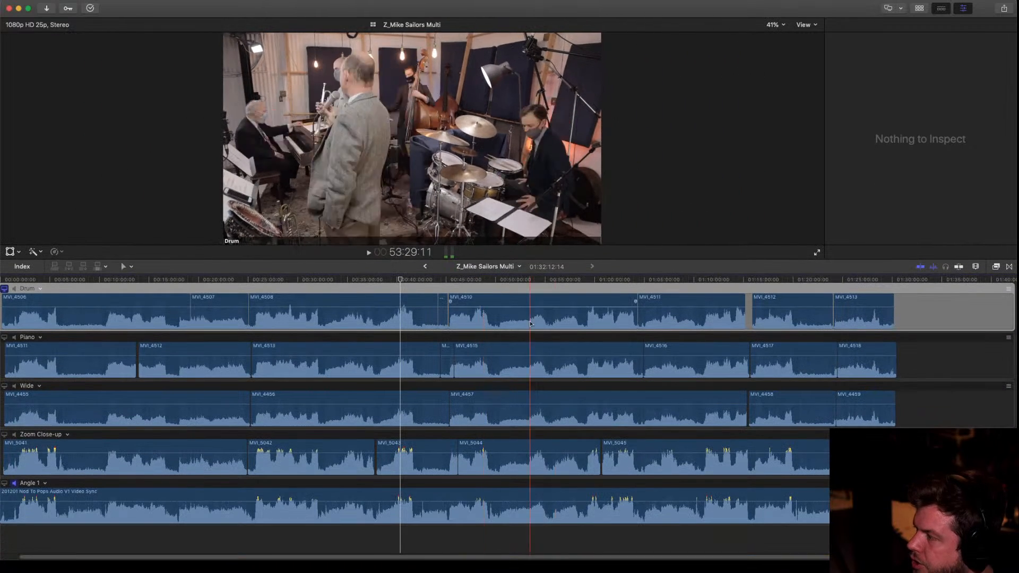
drag(1013, 390, 1014, 293)
drag(1008, 386, 1008, 339)
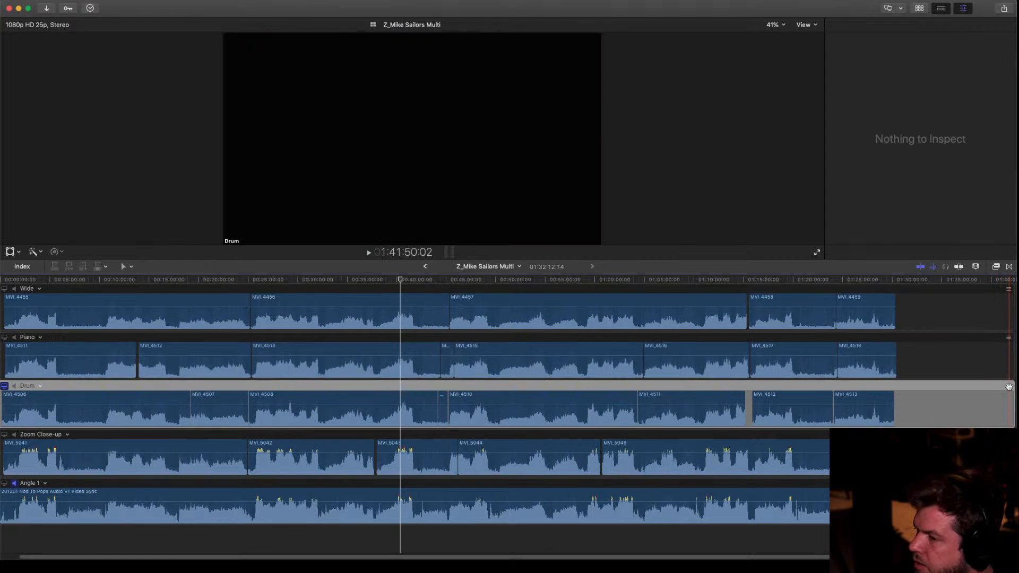
drag(1008, 386, 1008, 435)
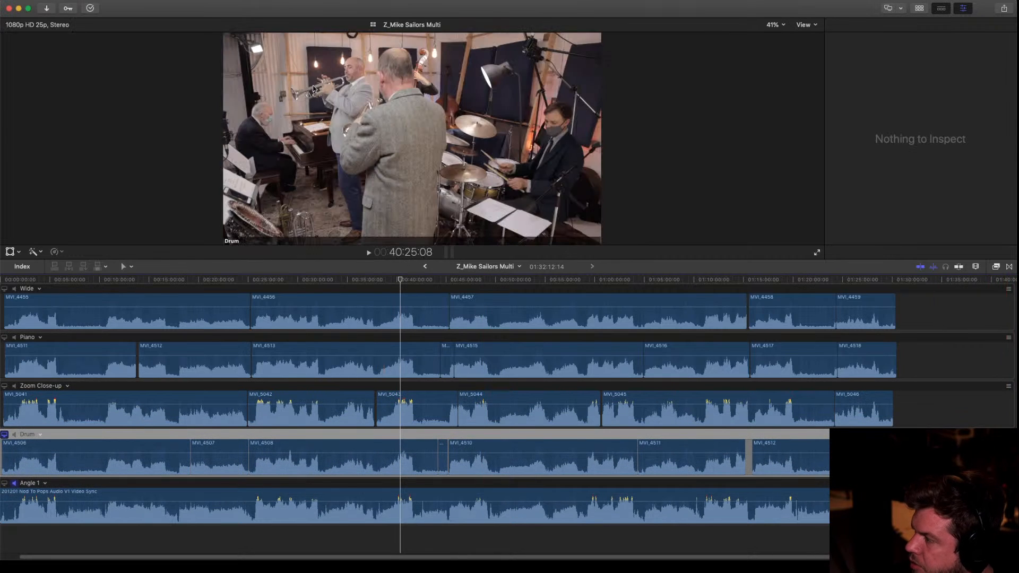
click(425, 267)
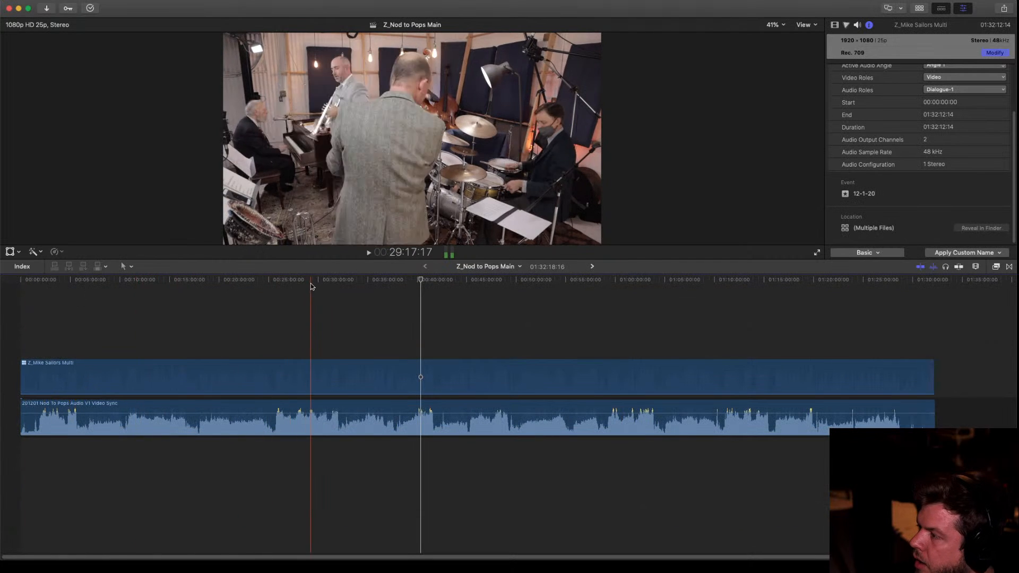
Play the project from the song start at about 25:49 and look at that section of the timeline in detail
click(277, 282)
key(space)
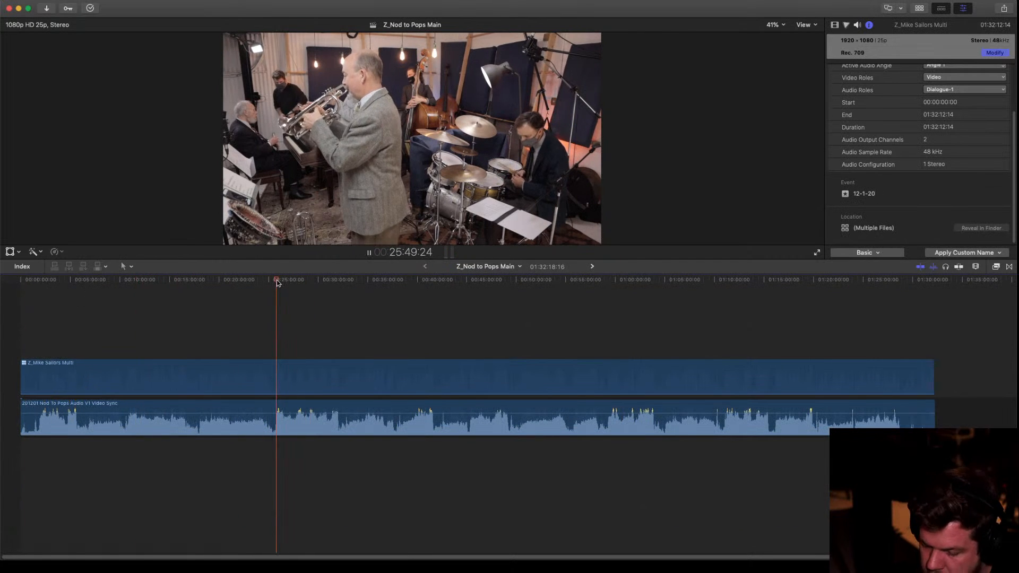
key(super+equal)
key(super+equal)
key(super+equal)
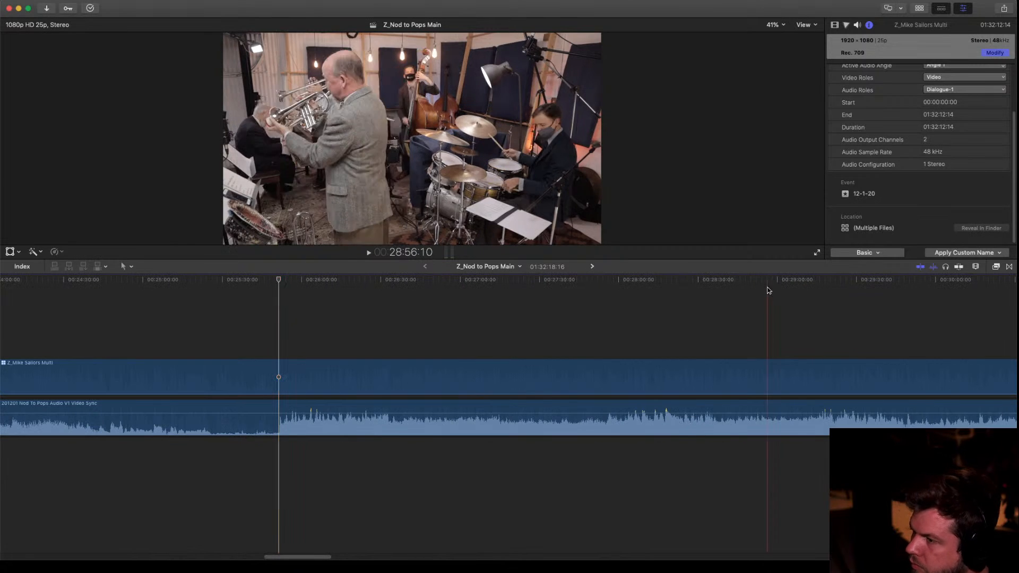
Arrange the workspace with a taller viewer, the angle viewer in a narrow column beside it, and no inspector
click(977, 267)
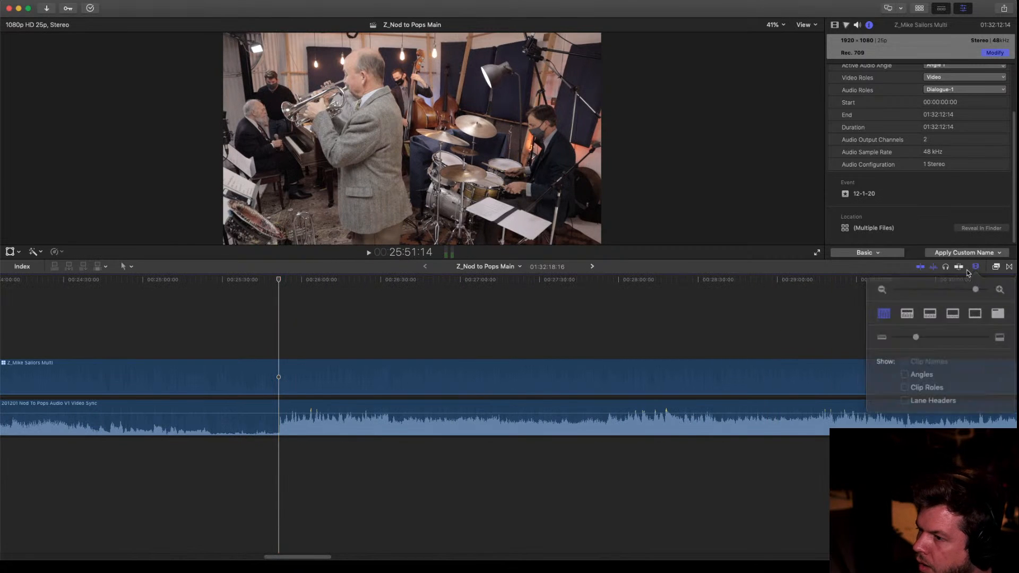
click(794, 264)
drag(791, 380, 791, 405)
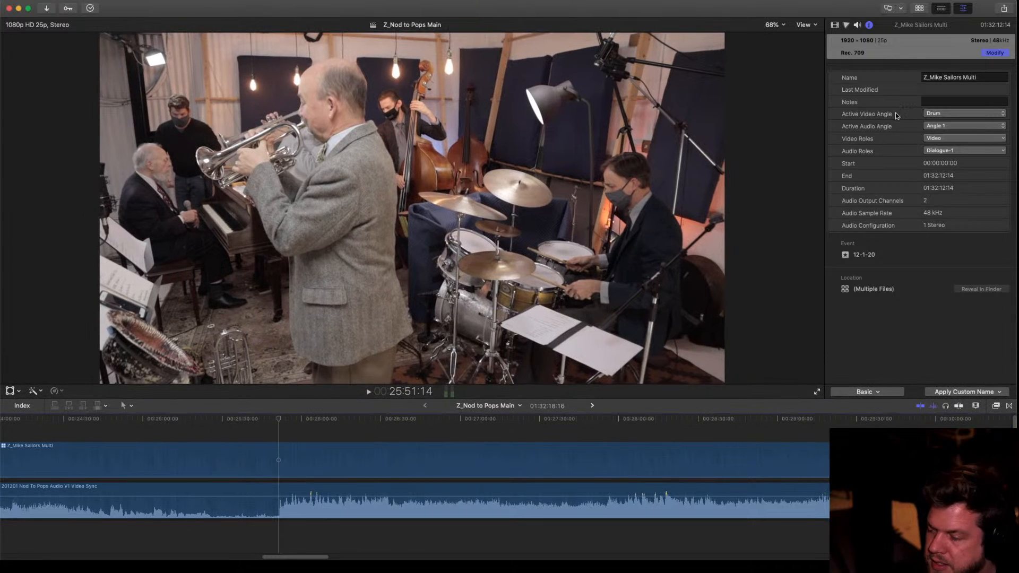
key(super+shift+7)
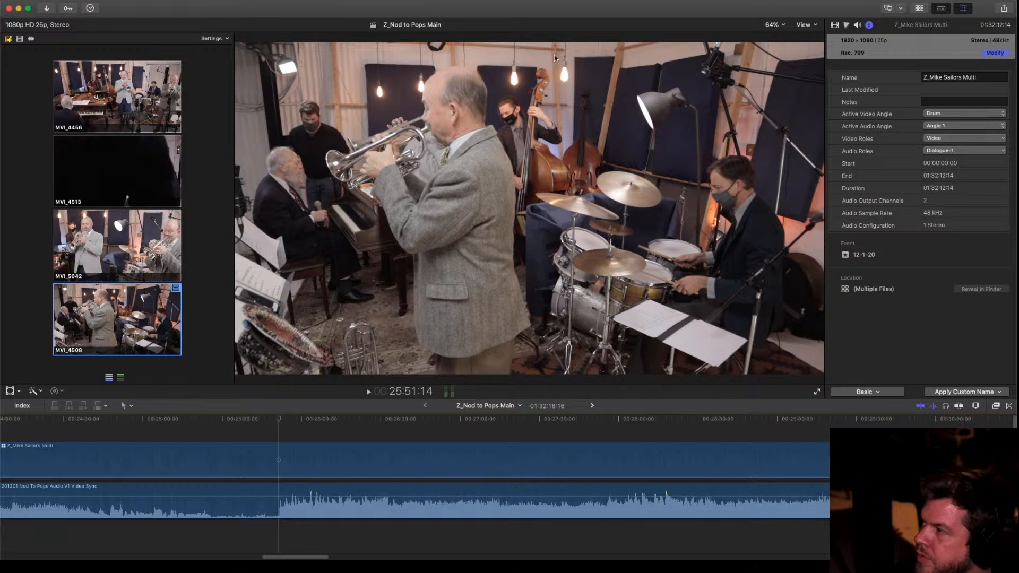
drag(234, 176, 395, 199)
key(space)
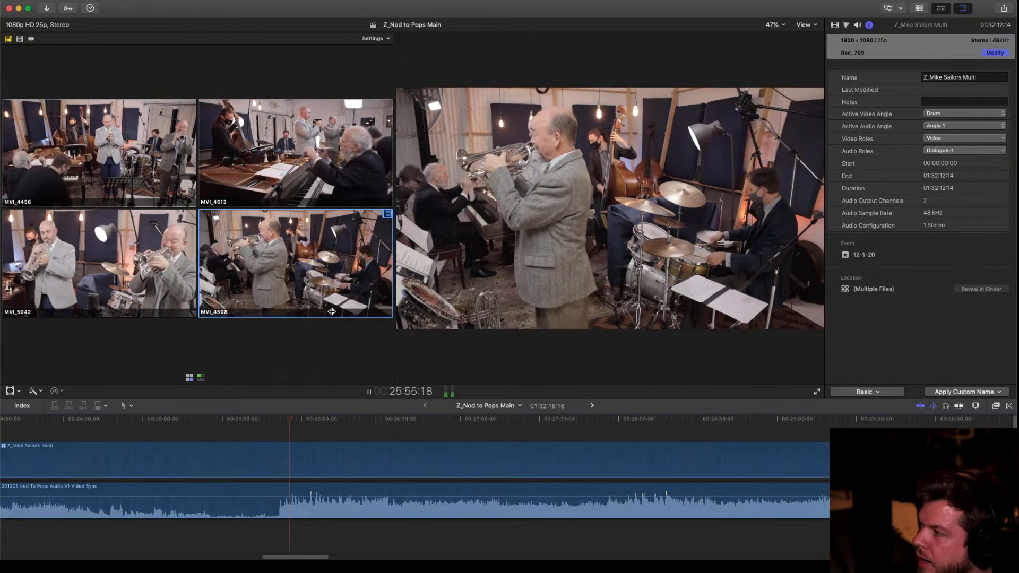
drag(396, 311, 200, 297)
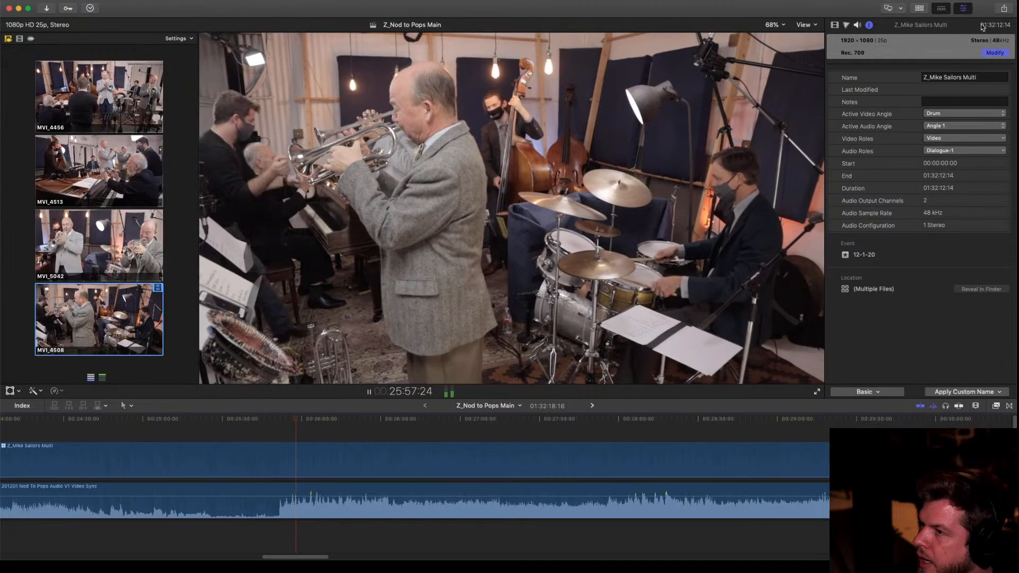
key(super+4)
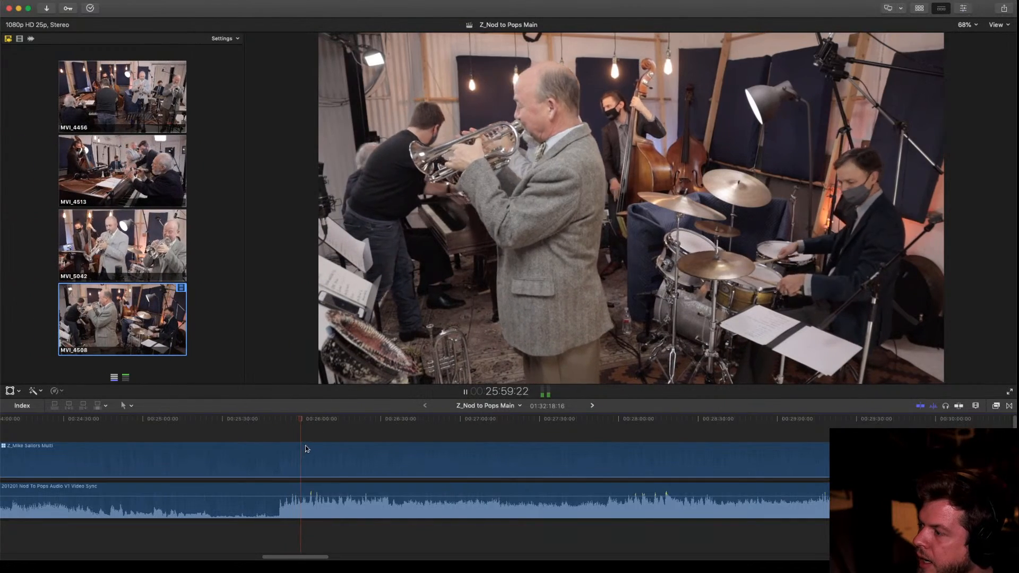
During playback from about 25:50, cut the multicam clip to Wide at about 25:51 and to Zoom Close-up at about 26:02
click(276, 421)
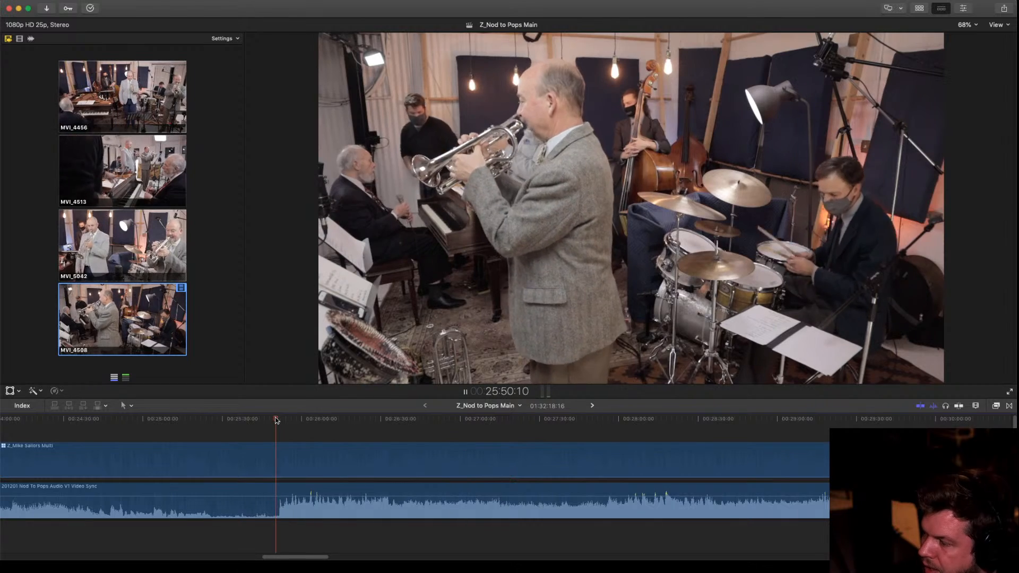
key(1)
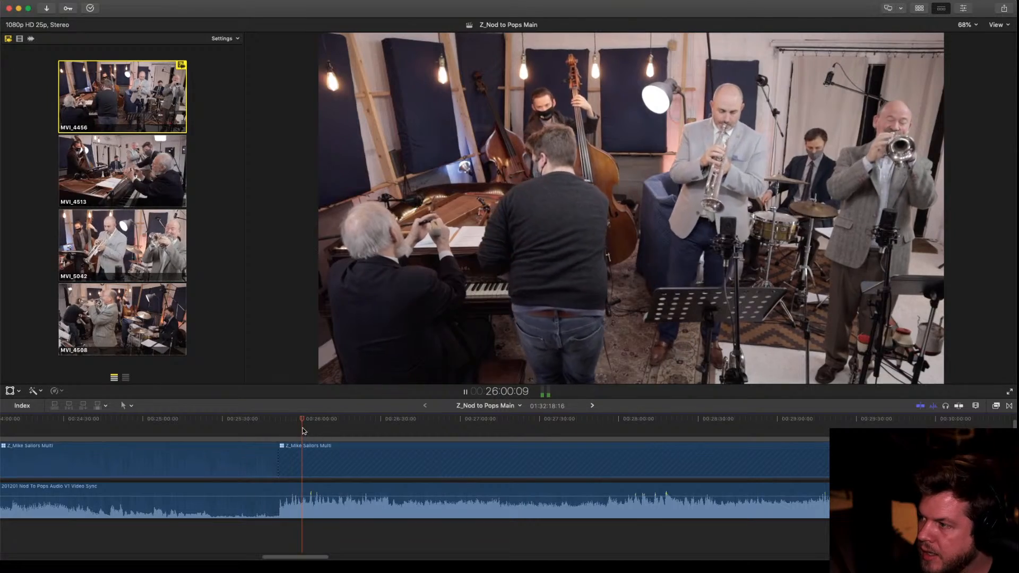
key(3)
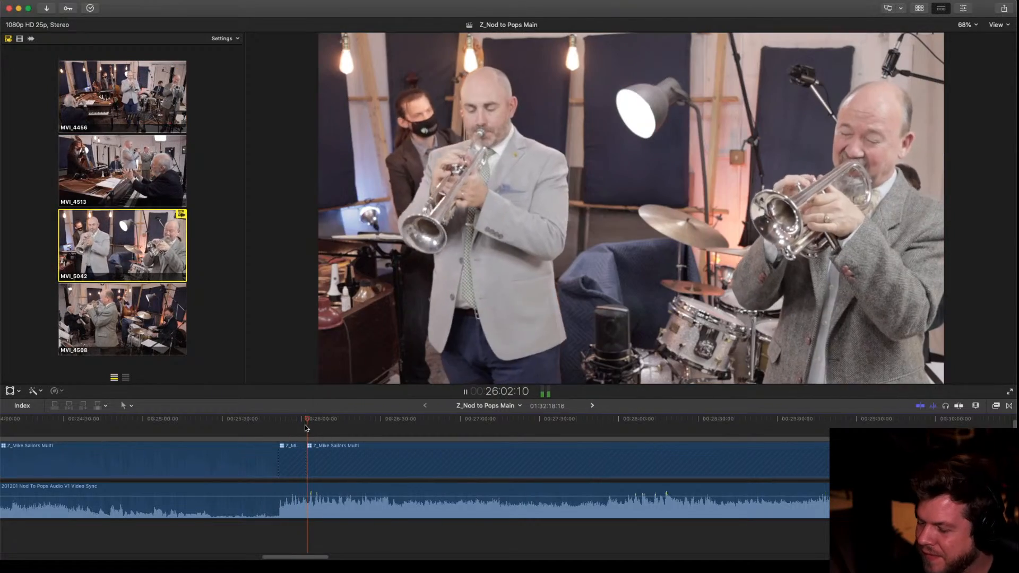
Change the active video angle of the multicam segment starting at about 25:51 to Zoom Close-up
key(super+equal)
key(super+equal)
key(super+equal)
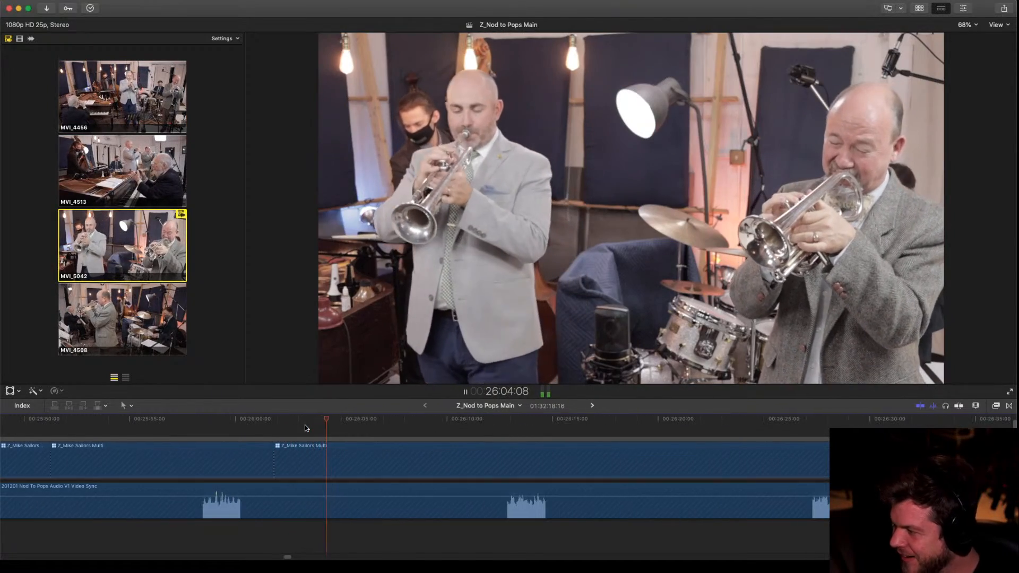
scroll(319, 436, left, 5)
click(364, 473)
right_click(369, 470)
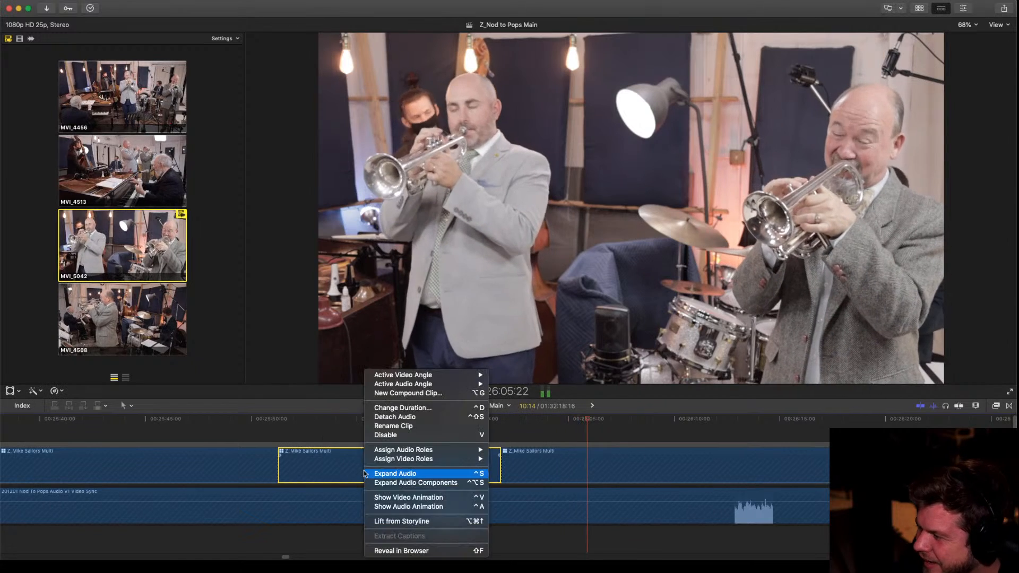
key(Escape)
click(331, 422)
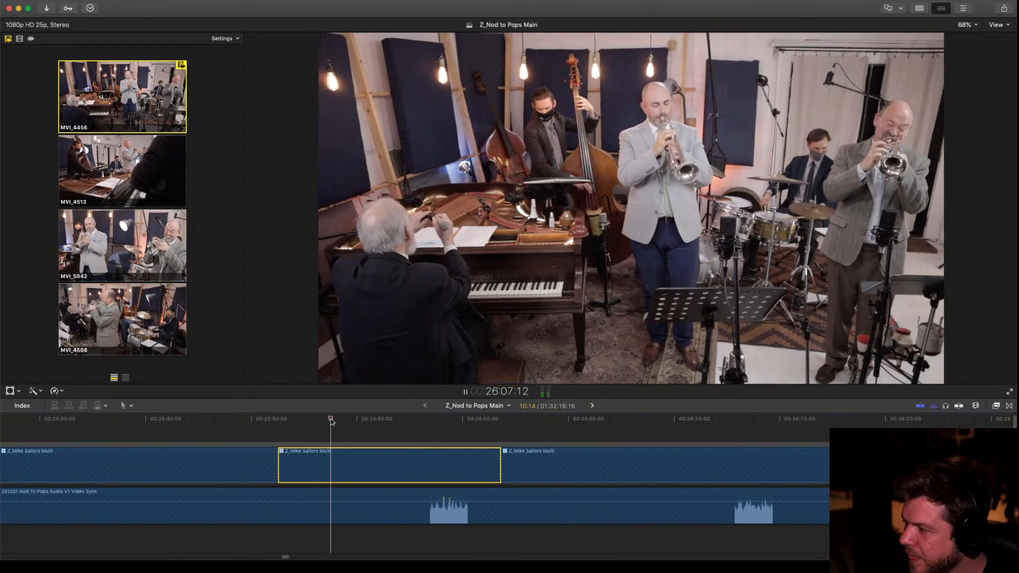
right_click(367, 466)
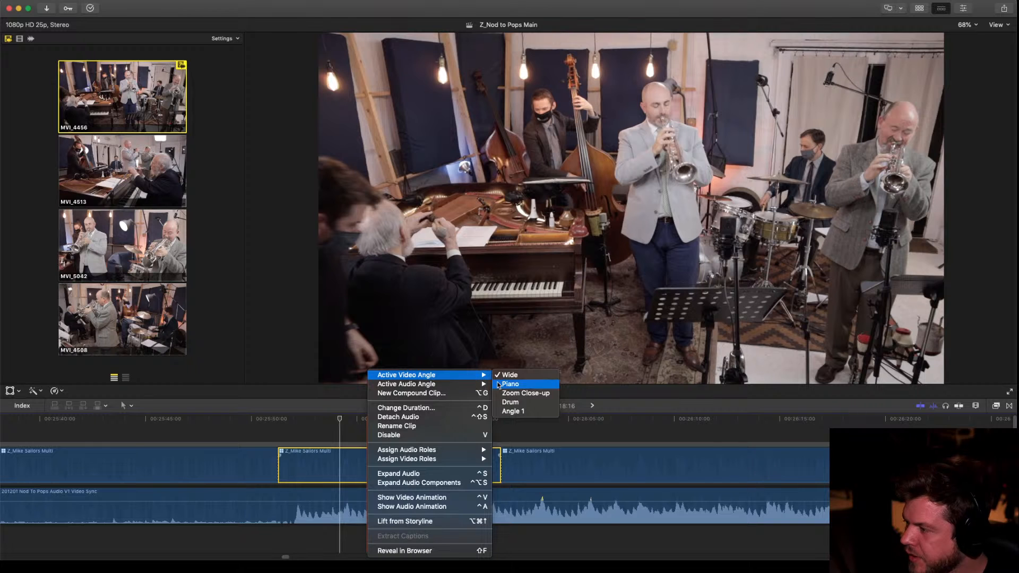
click(522, 393)
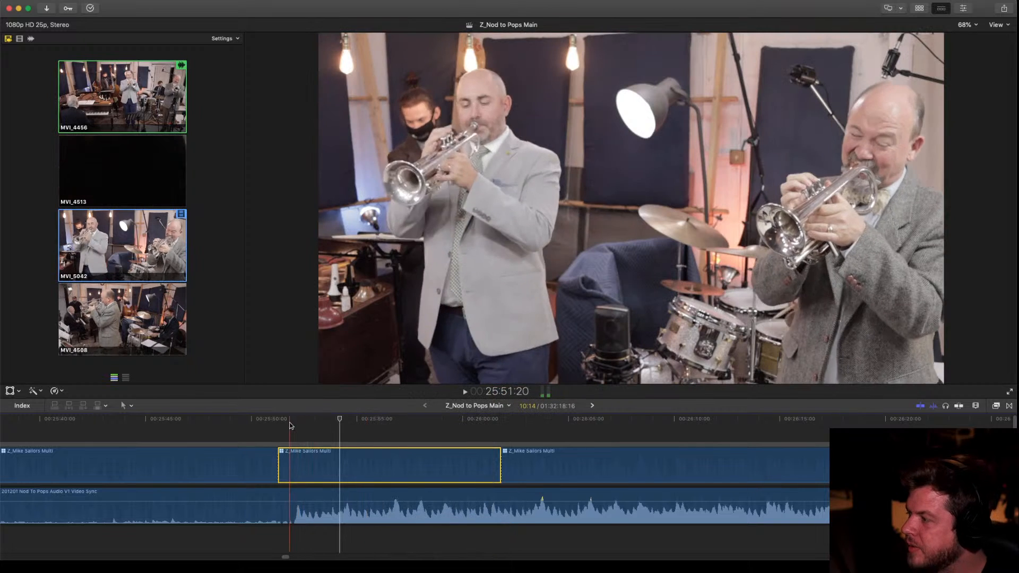
Play on with a larger viewer and change the active video angle of the segment starting at about 26:02 to Drum
key(space)
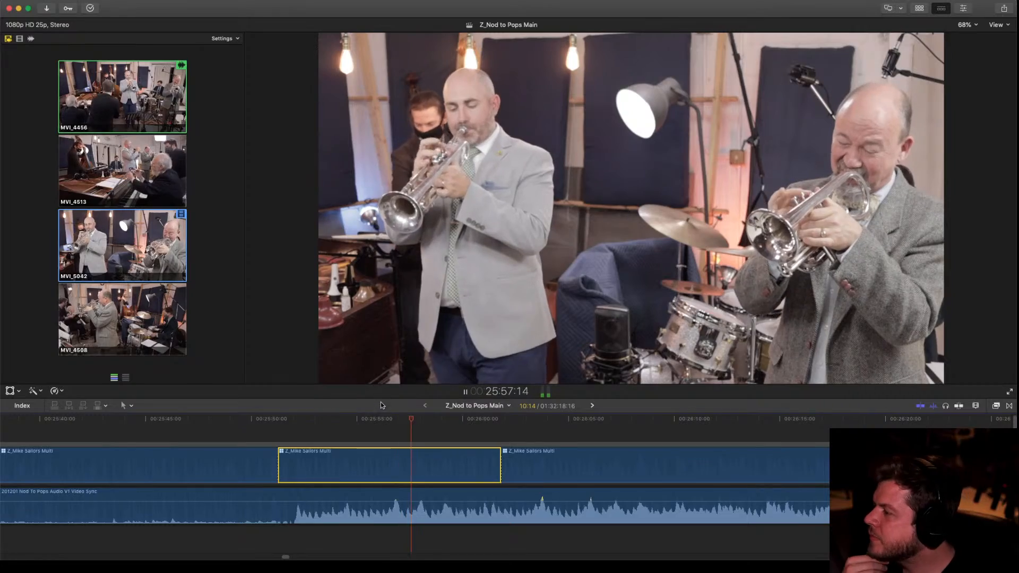
drag(381, 402, 379, 444)
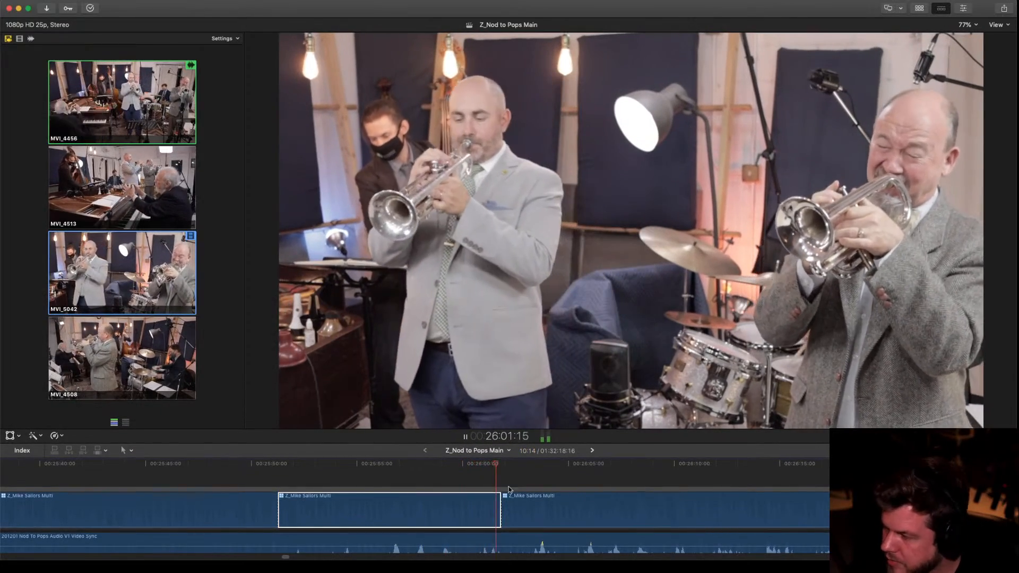
right_click(525, 506)
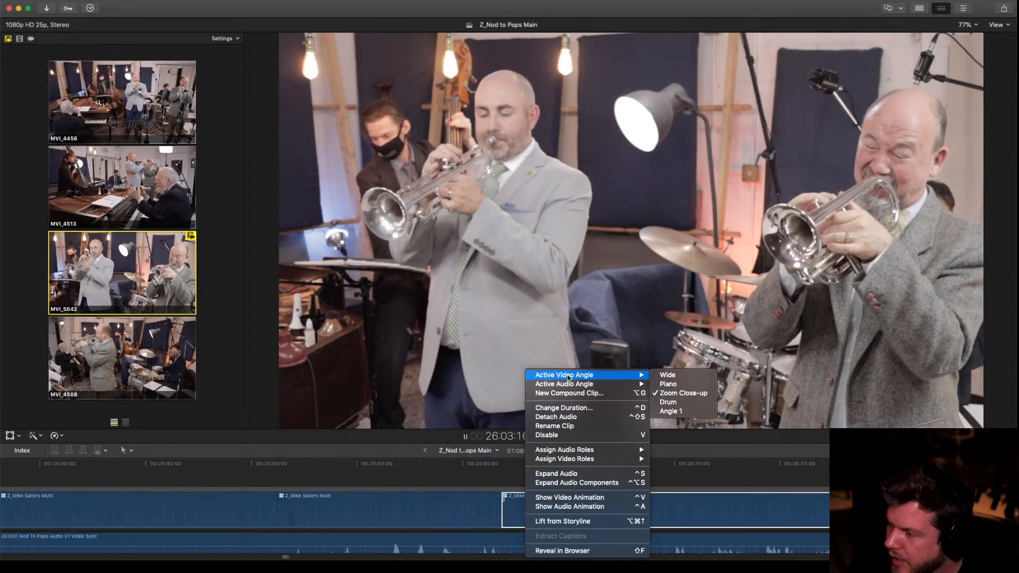
click(681, 413)
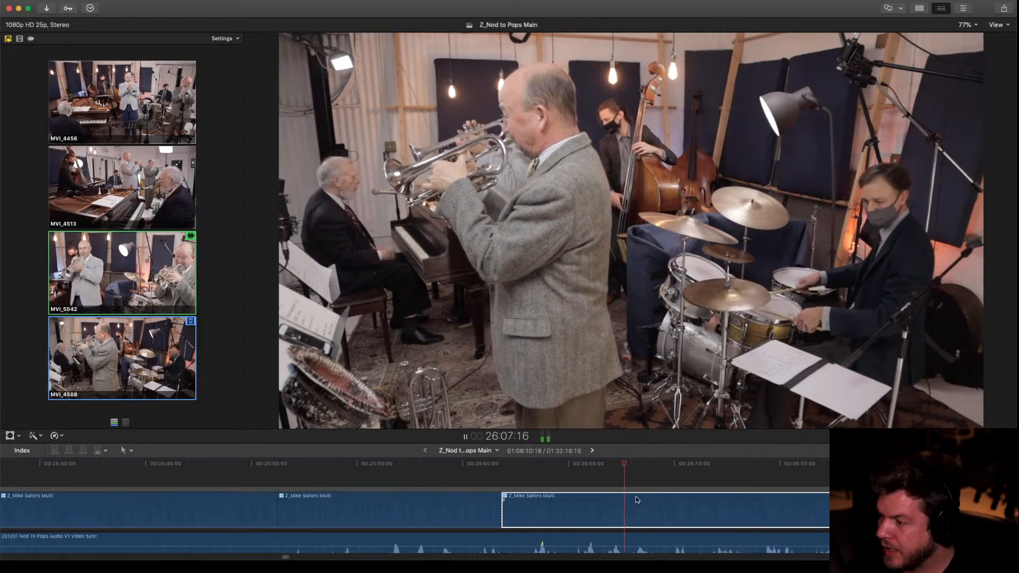
During playback, cut to Piano at about 26:10, Wide at about 26:20, Zoom Close-up at about 26:29 and Wide at about 26:33
scroll(638, 499, right, 9)
scroll(635, 486, down, 2)
scroll(480, 467, up, 2)
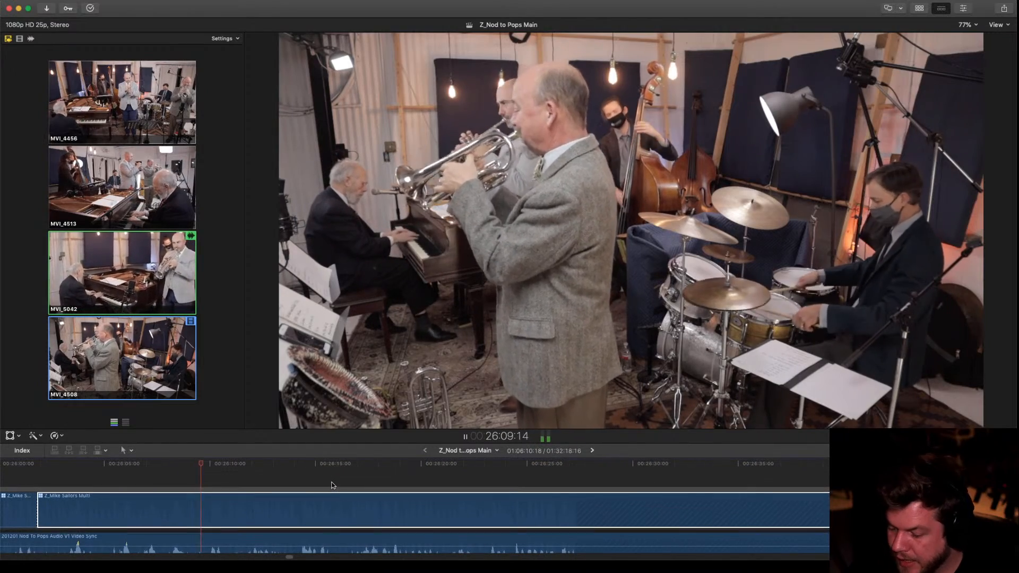
key(2)
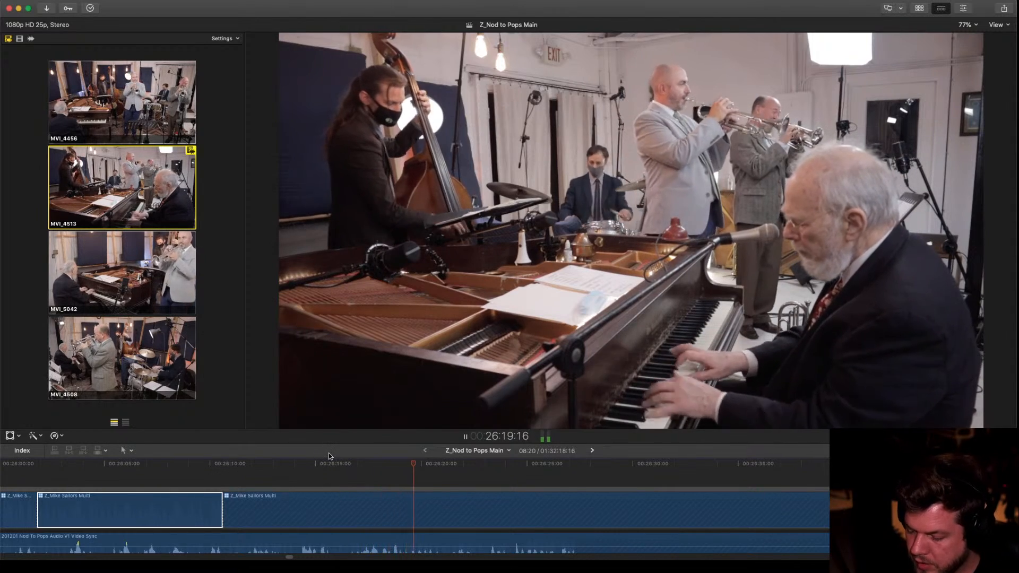
key(1)
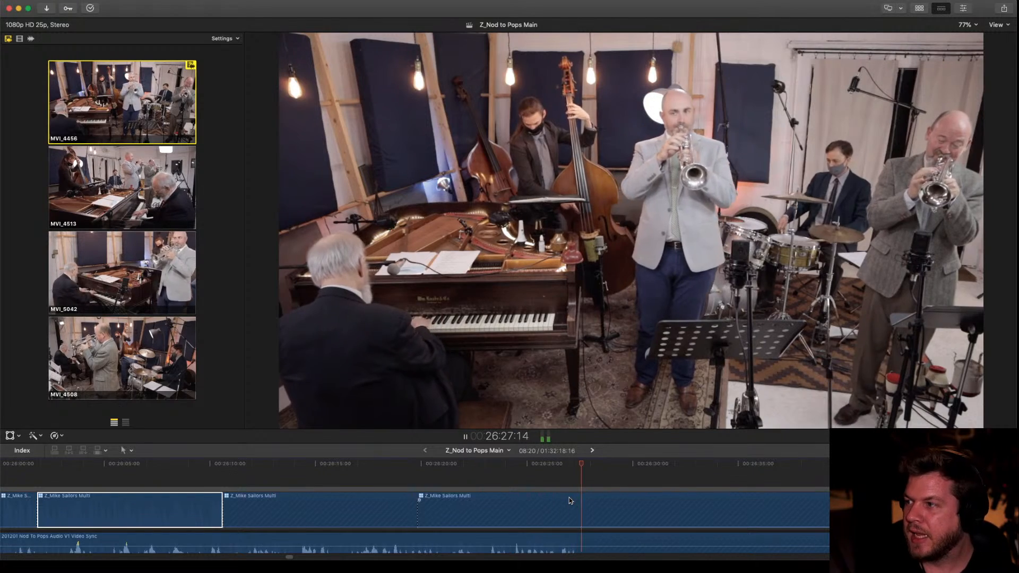
key(3)
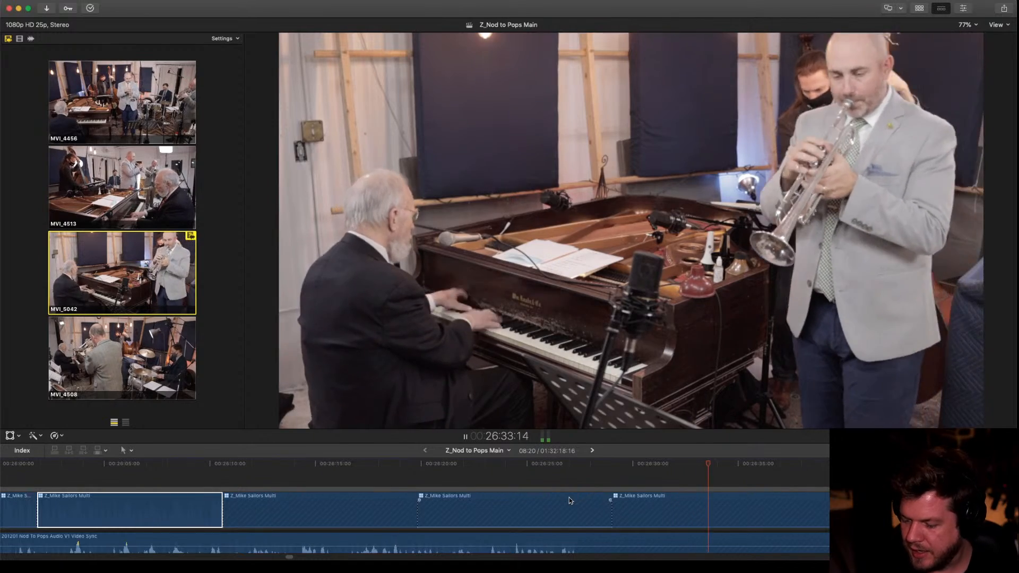
key(1)
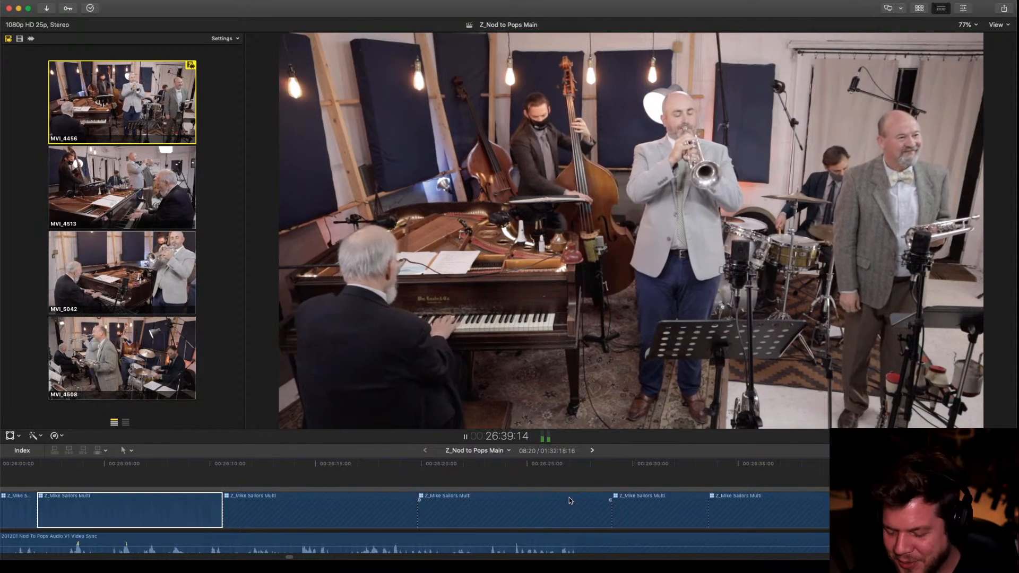
During playback, cut the multicam clip to Drum at about 26:43, Zoom Close-up at about 26:52 and Piano at about 27:01
key(super+minus)
key(super+minus)
key(super+minus)
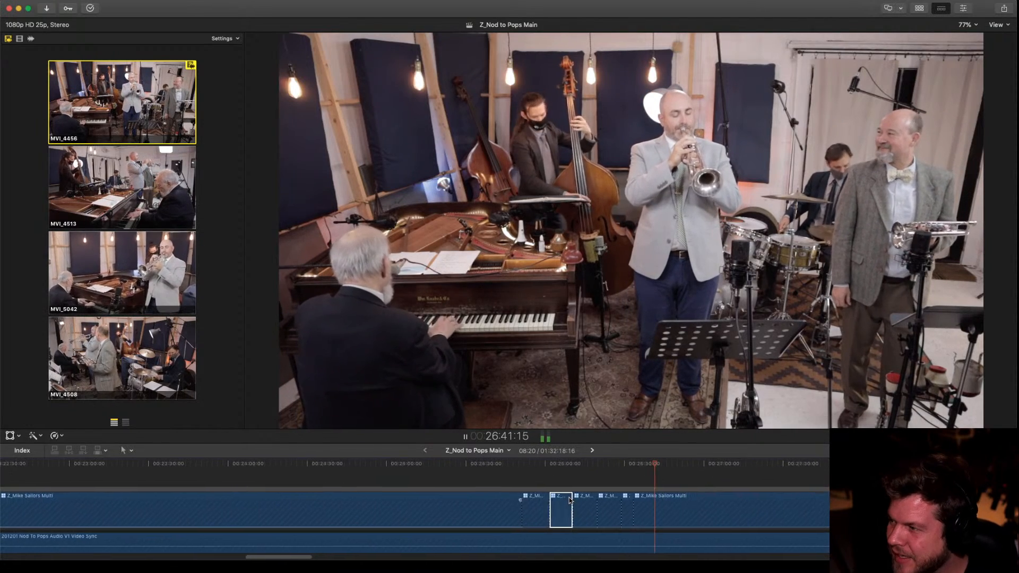
key(4)
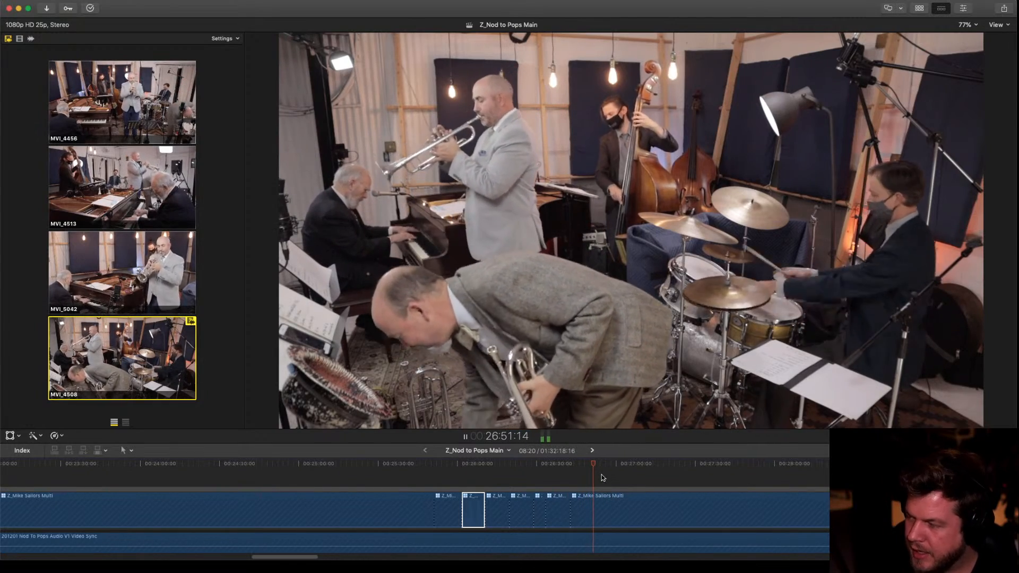
key(3)
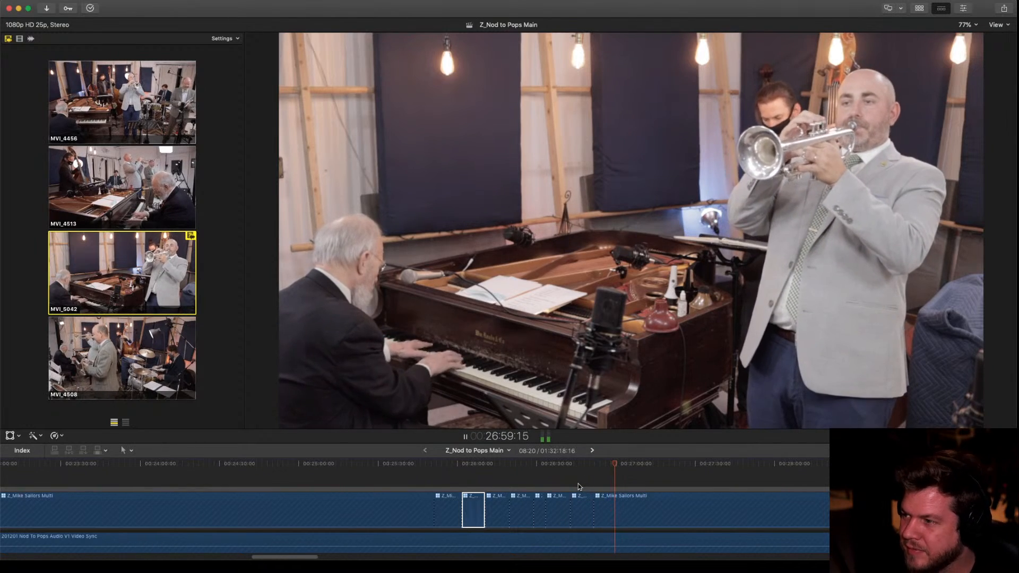
key(1)
key(2)
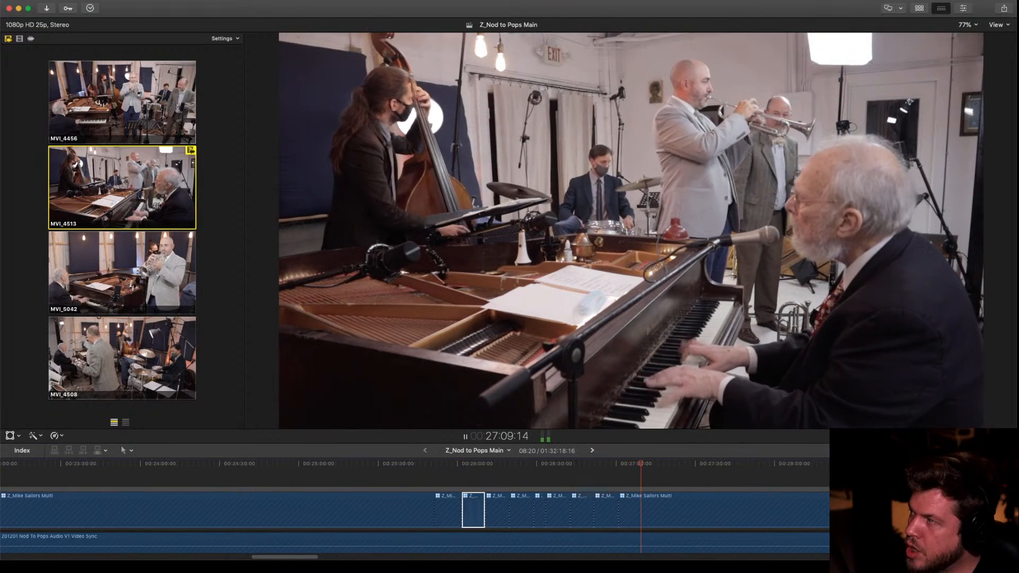
key(space)
Show the browser again, narrow it to give the viewer more room, and display the titles and generators collection
click(919, 8)
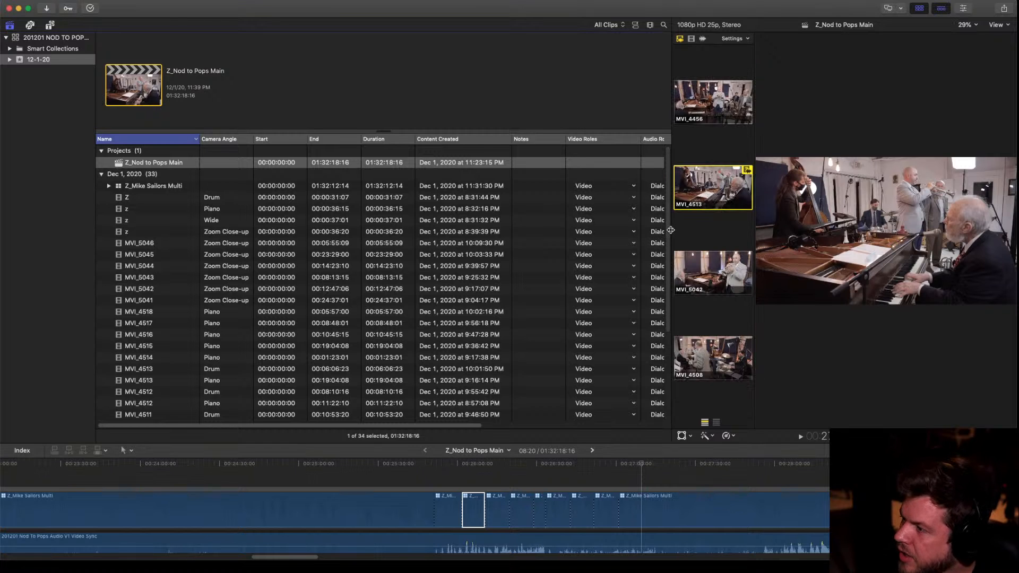
drag(671, 230, 237, 175)
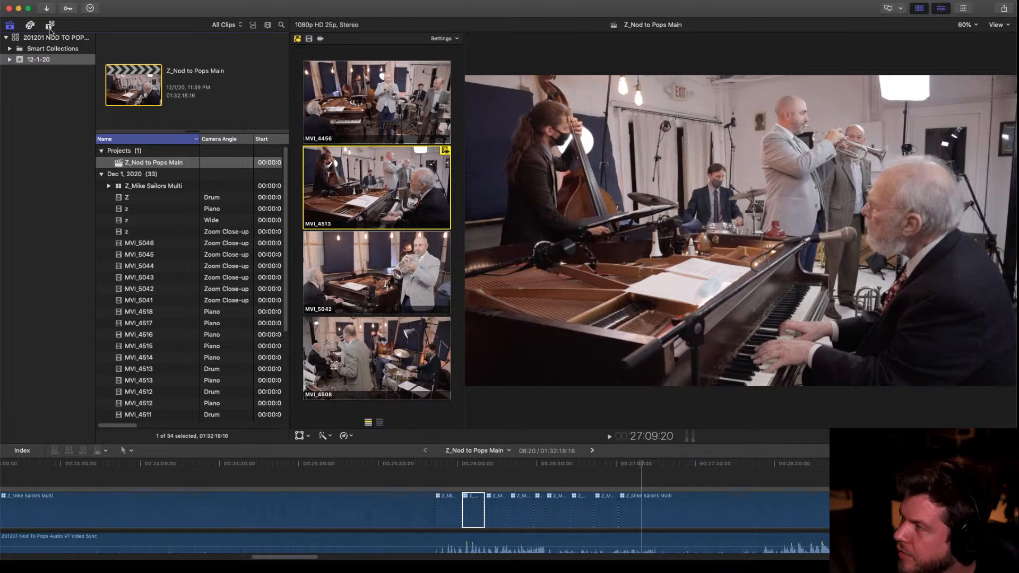
click(10, 27)
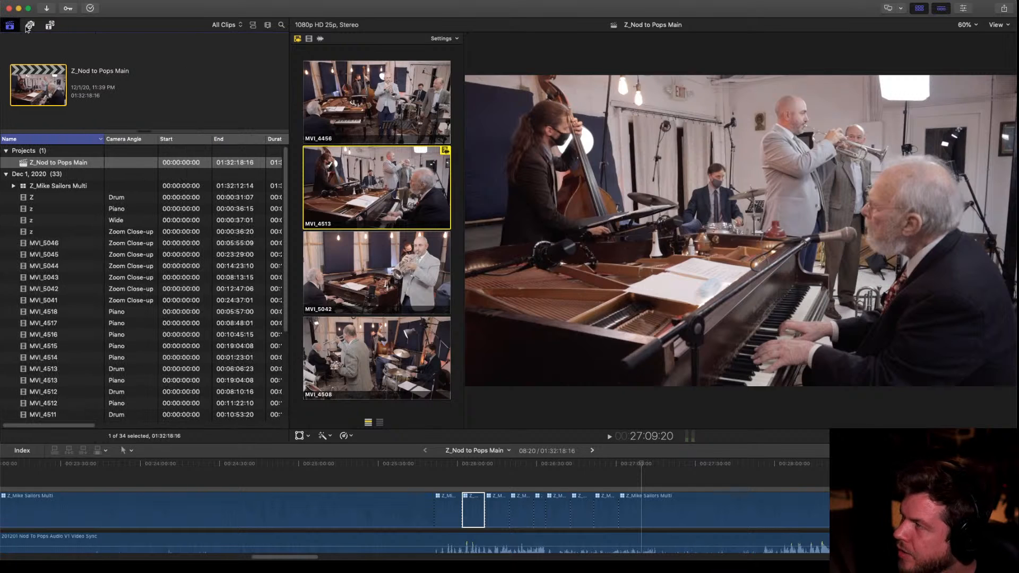
click(29, 25)
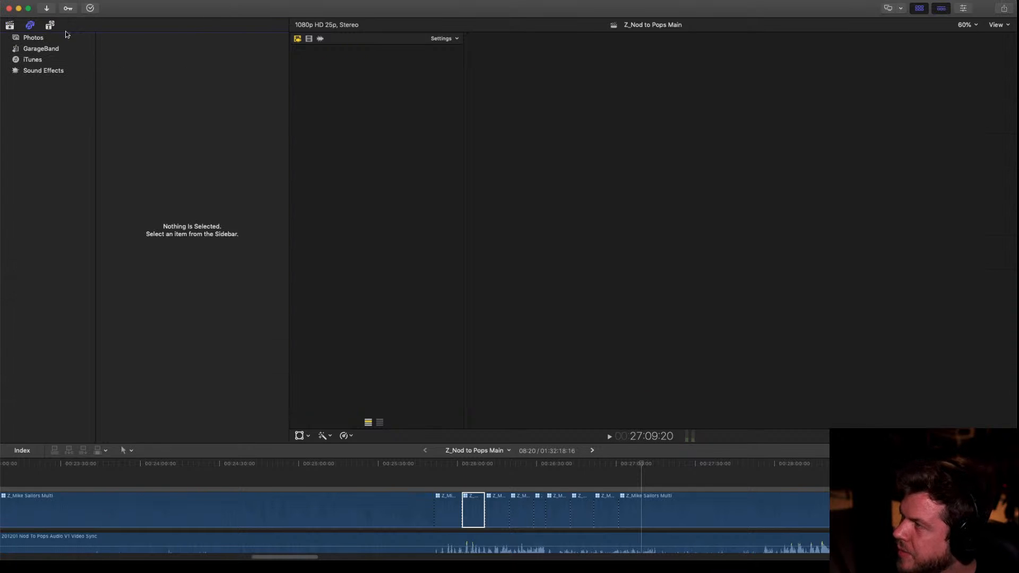
click(50, 26)
Look through the title and generator categories, from 3D to Textures and back, for an adjustment layer
click(50, 49)
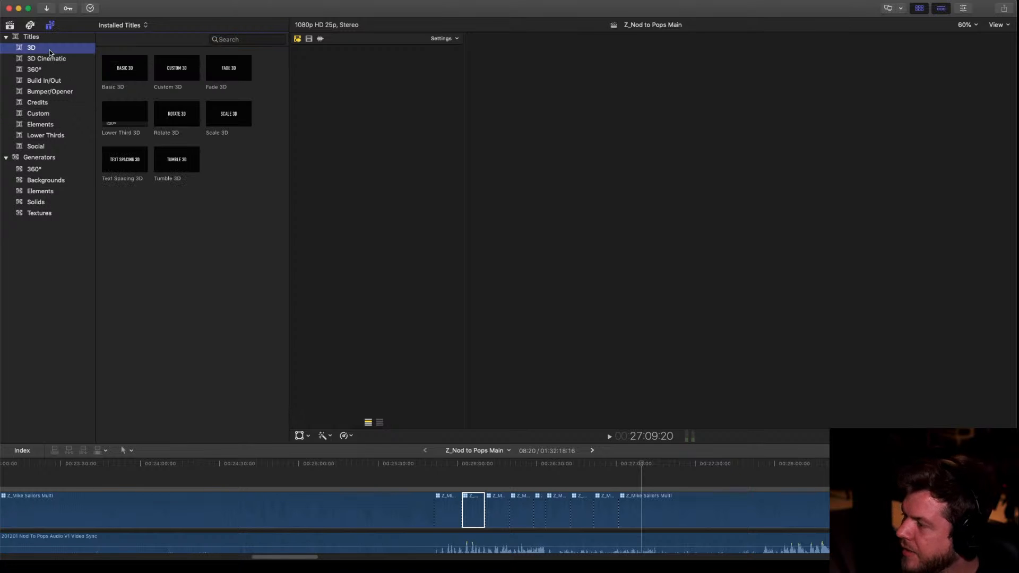
key(Down)
key(Down)
key(Down)
key(Down)
key(Down)
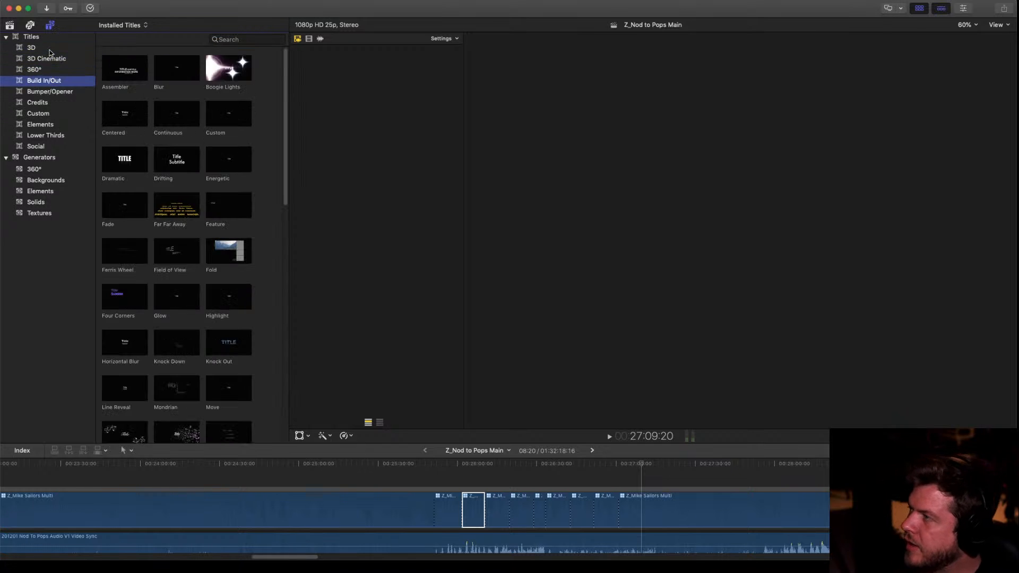
key(Down)
key(Down)
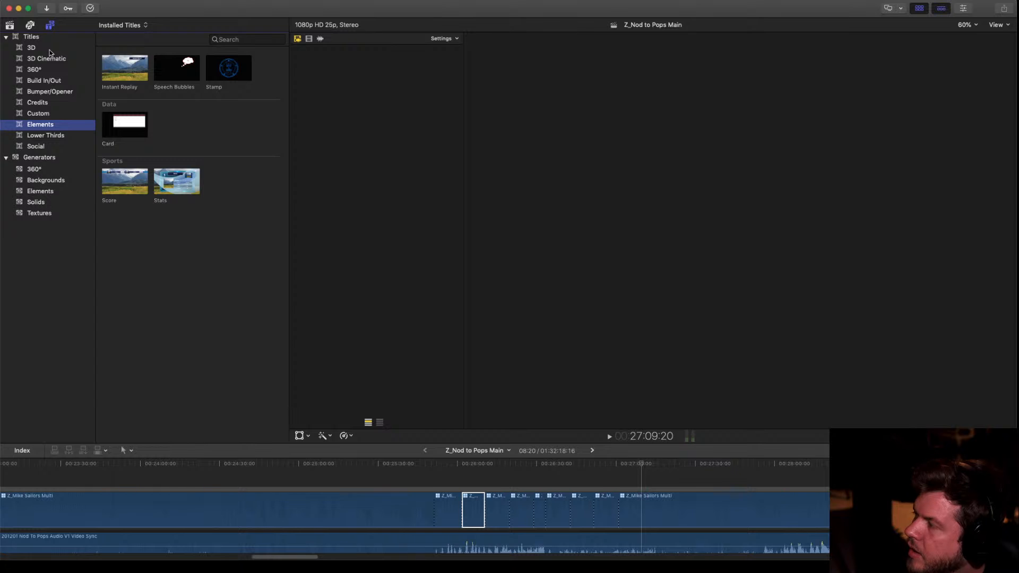
key(Down)
key(Down)
key(Down)
key(Up)
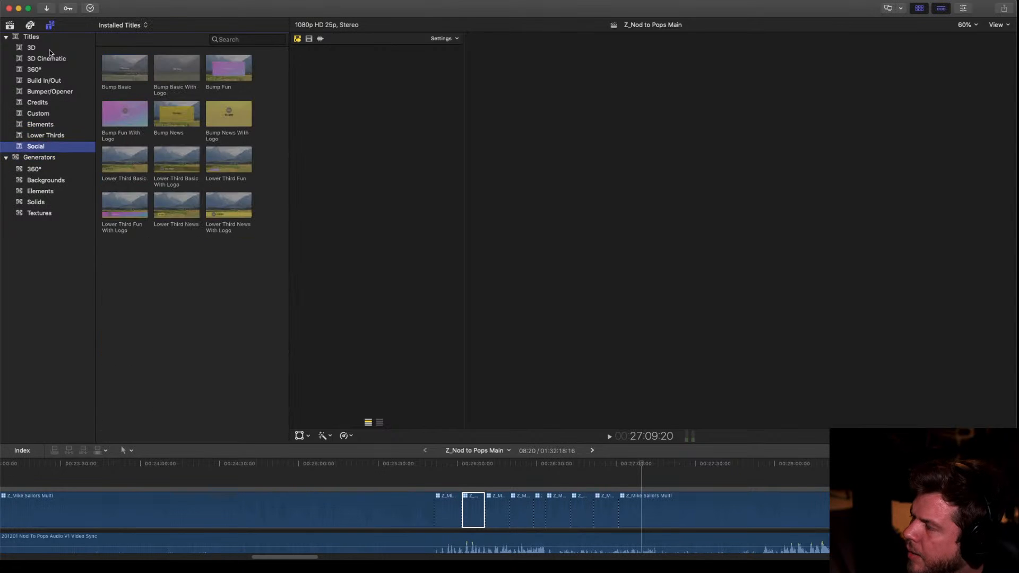
key(Down)
key(Down)
key(Down)
key(Down)
key(Down)
key(Down)
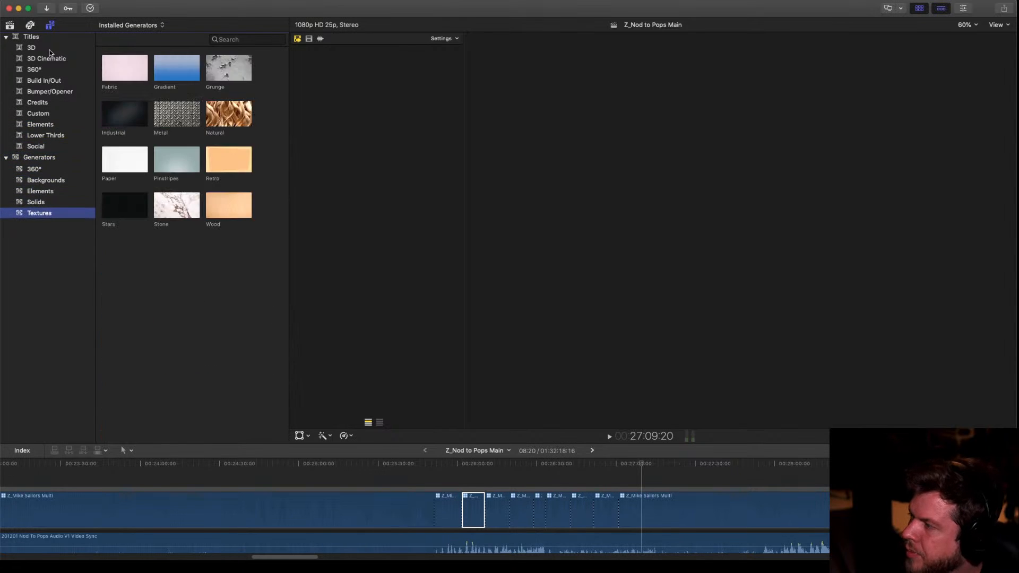
key(Up)
key(Up)
key(Up)
key(Up)
key(Up)
key(Up)
key(Up)
key(Up)
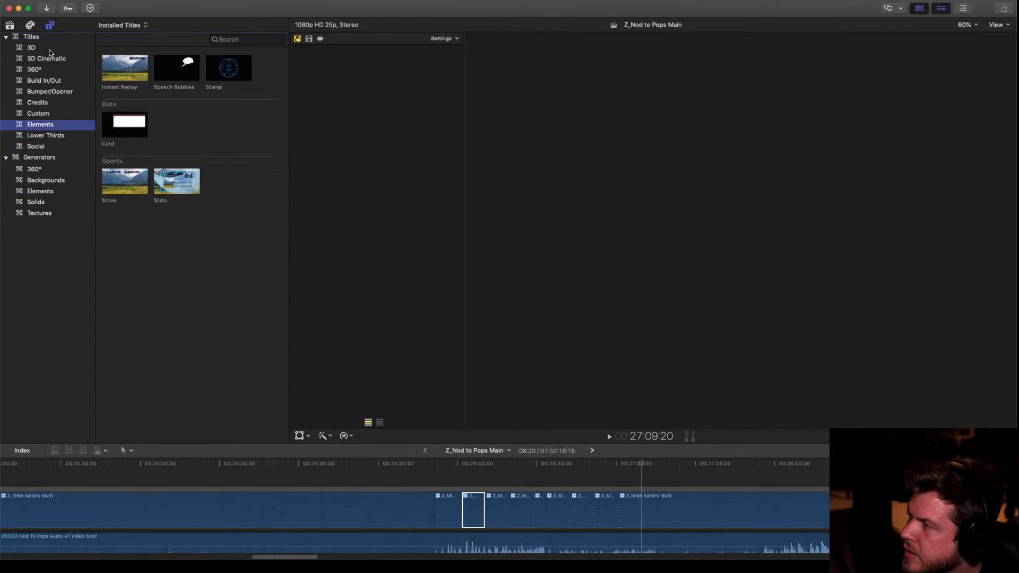
Place the Adjustment Layer title from the Custom category above the multicam cuts starting at about 25:51 and extend it to about 28:06
key(Up)
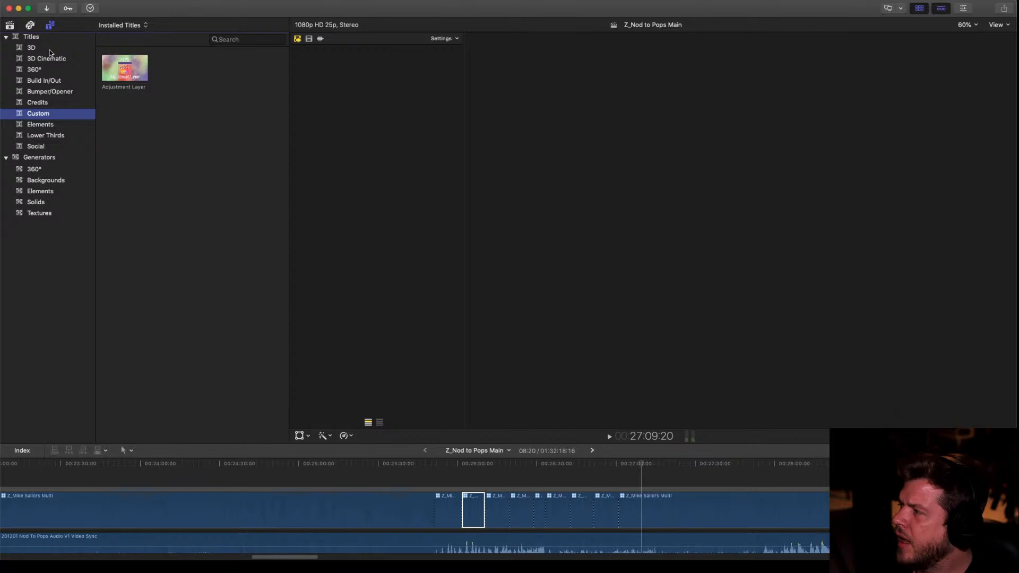
key(Up)
key(Down)
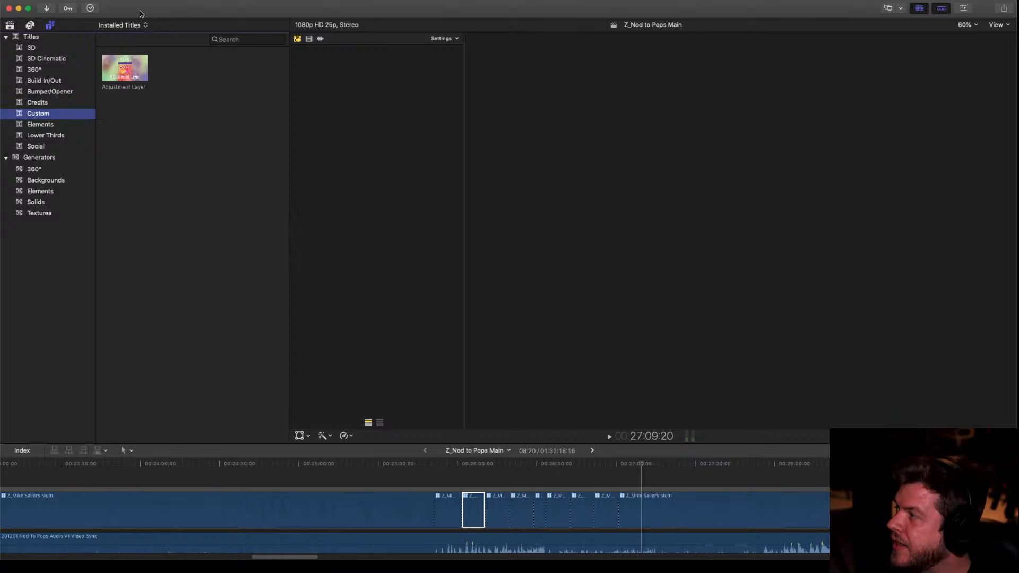
drag(216, 260, 438, 480)
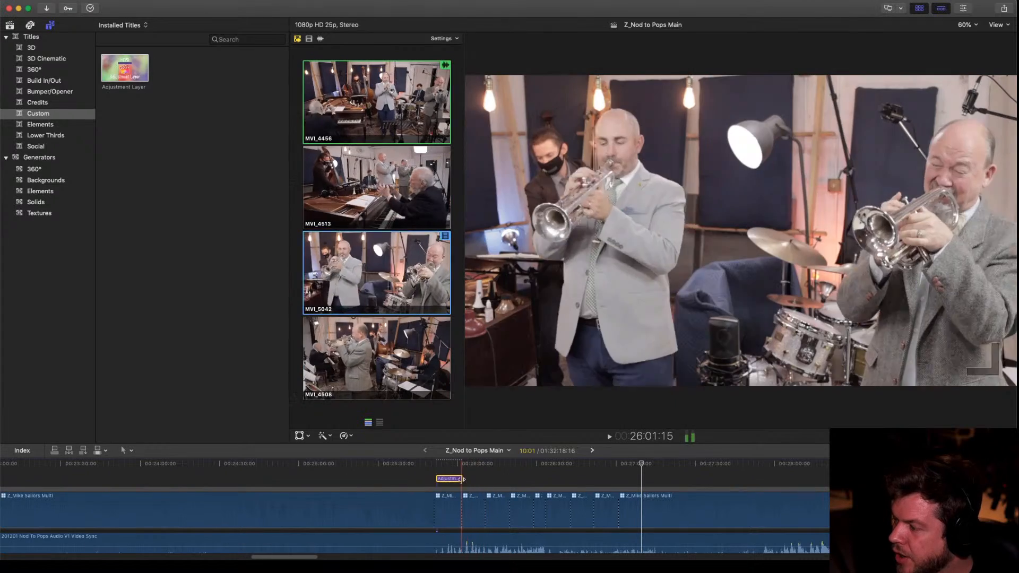
drag(464, 479, 768, 338)
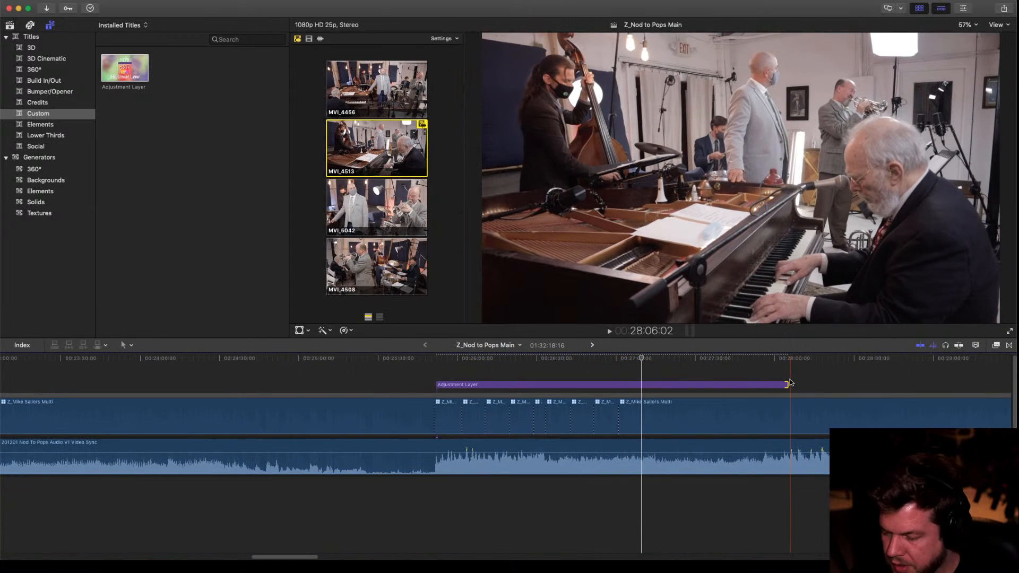
Find the end of the song in the audio and extend the adjustment layer to about 32:08, a duration of 06:17:08
key(super+minus)
key(super+minus)
scroll(811, 366, right, 4)
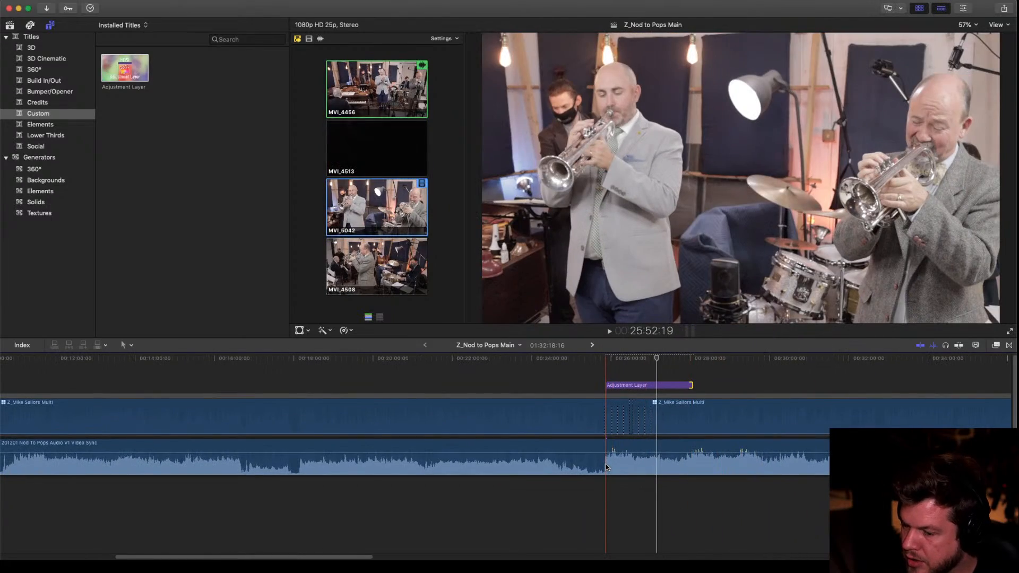
scroll(495, 424, right, 8)
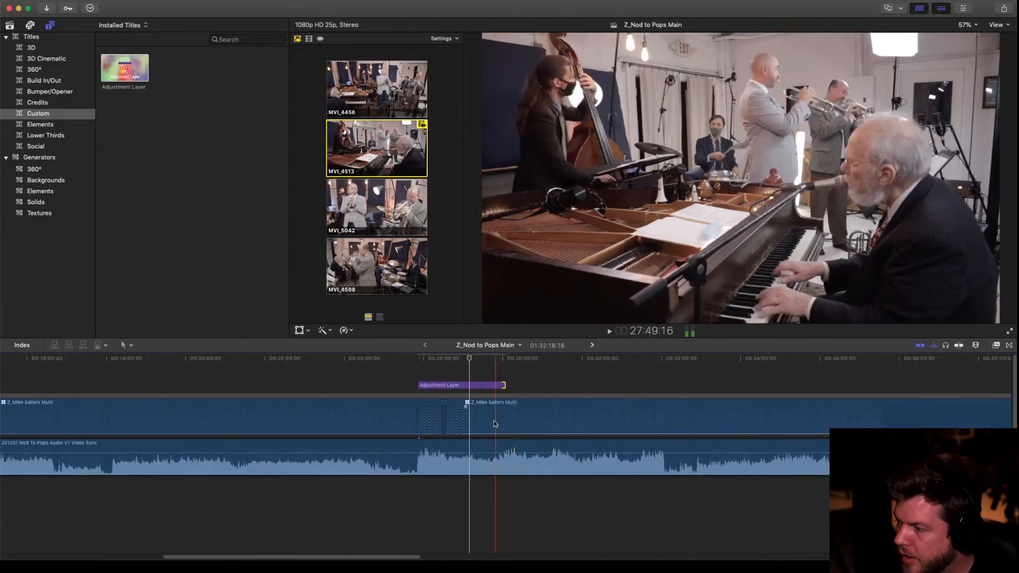
scroll(495, 423, right, 7)
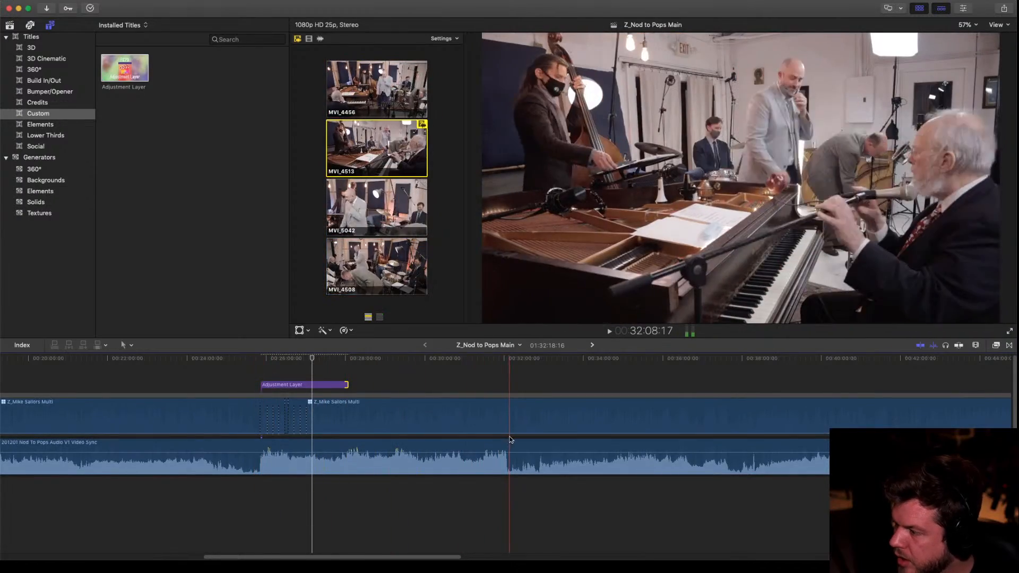
click(503, 345)
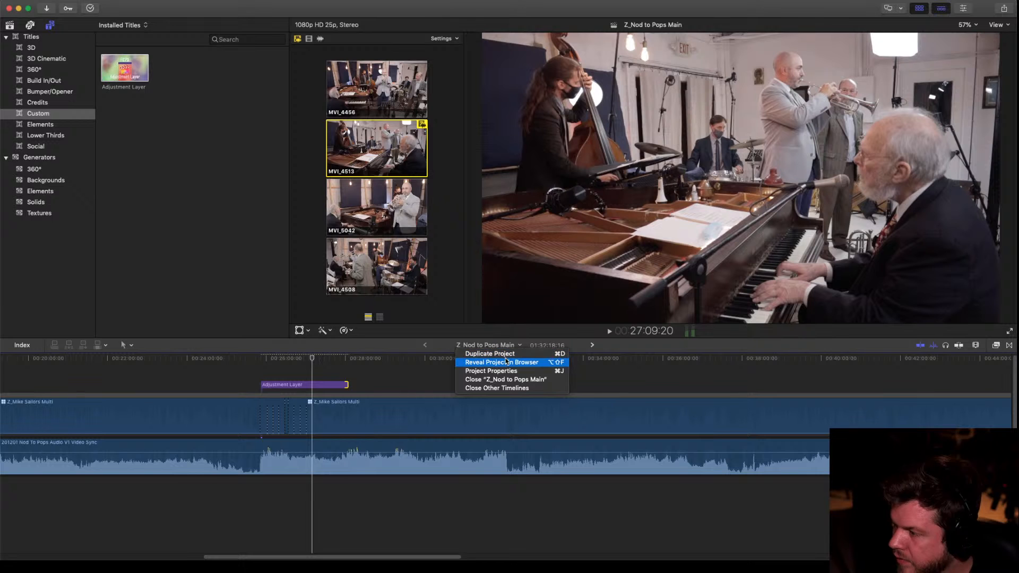
click(412, 358)
click(508, 359)
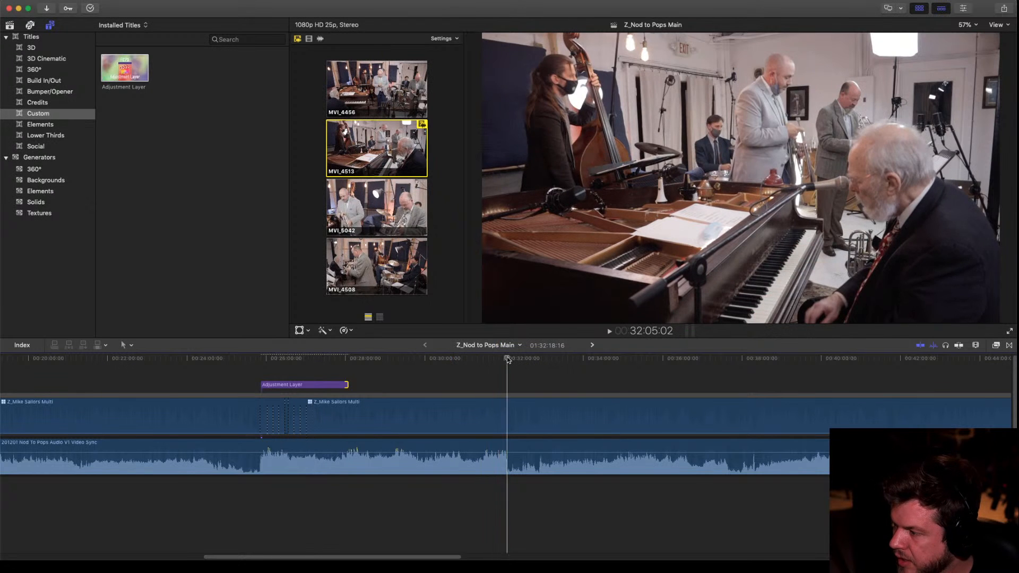
key(space)
drag(348, 385, 508, 396)
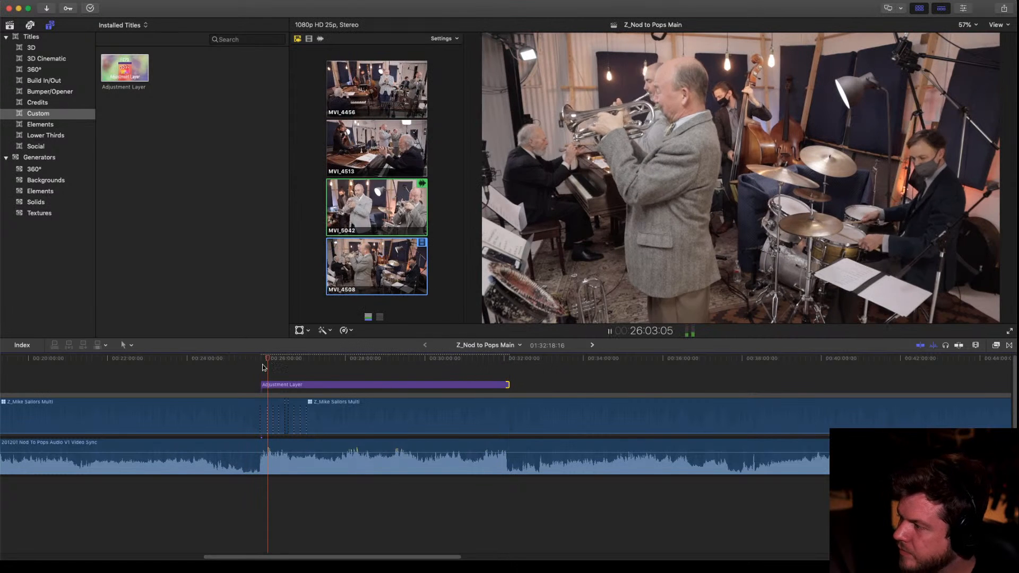
Apply the _CineStyle+Wheels effect from A_Collins Presets to the adjustment layer, with the inspector shown, and disable the layer
key(super+equal)
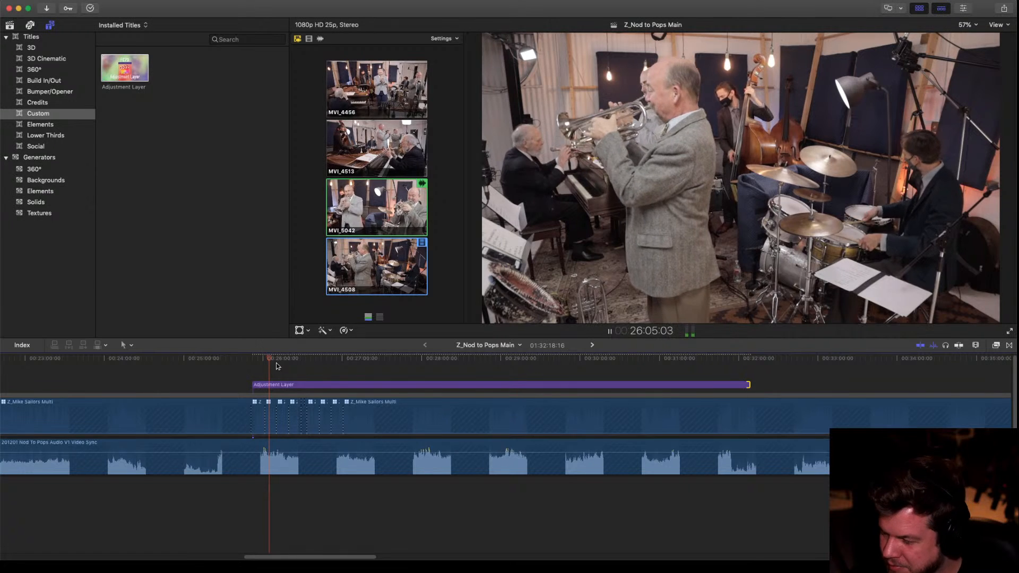
key(space)
click(276, 385)
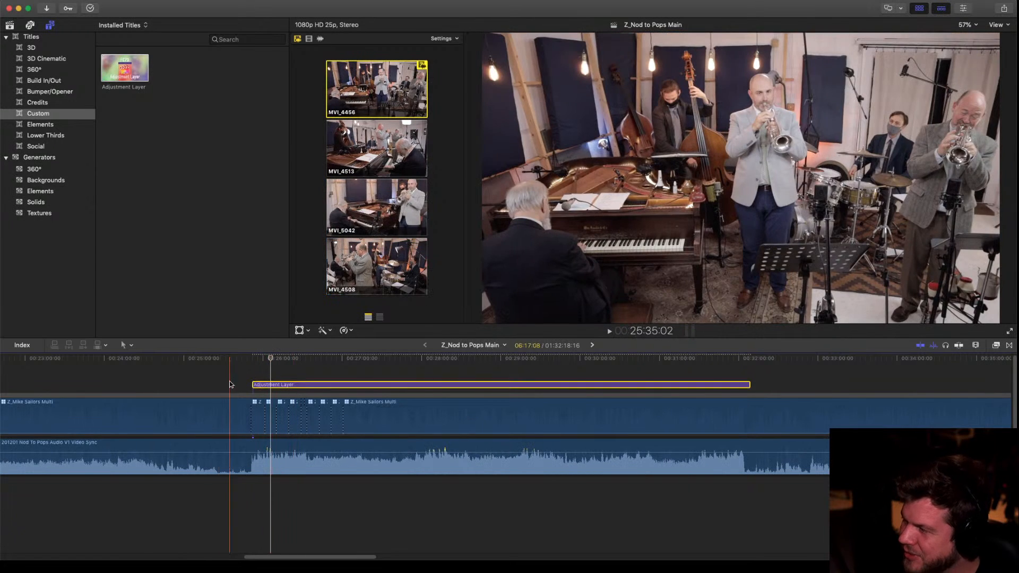
click(9, 24)
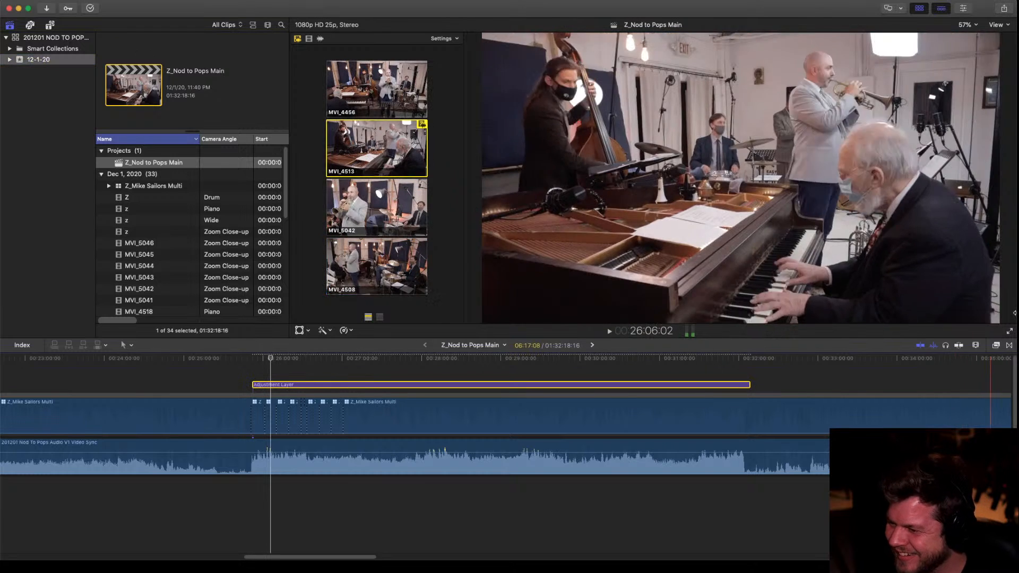
click(996, 346)
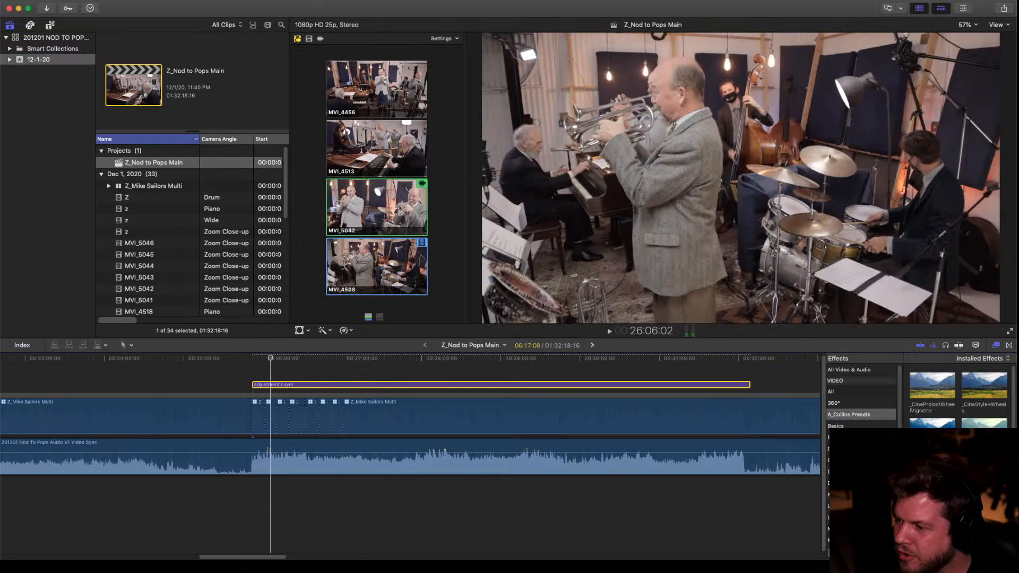
click(964, 8)
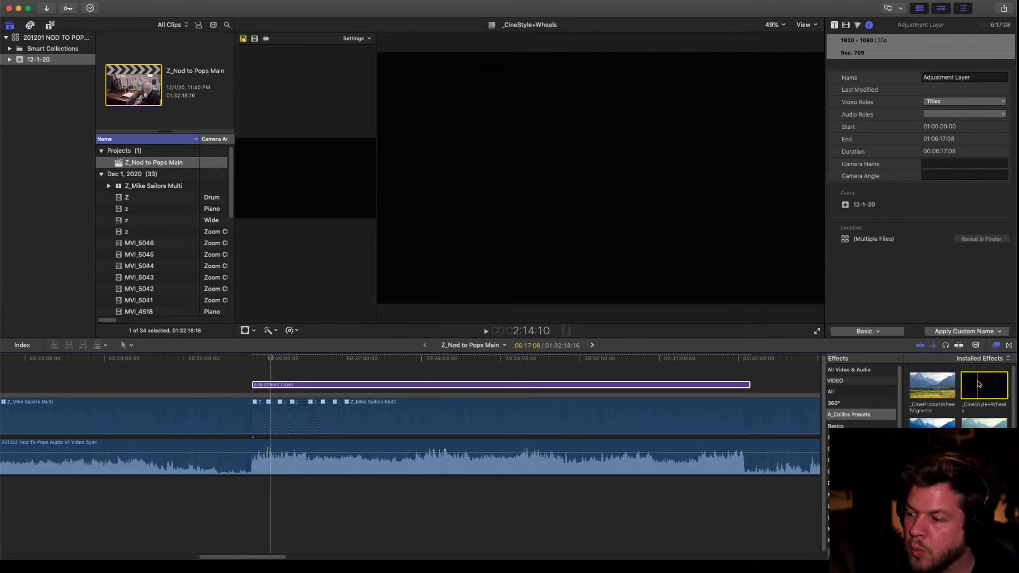
drag(979, 391, 594, 382)
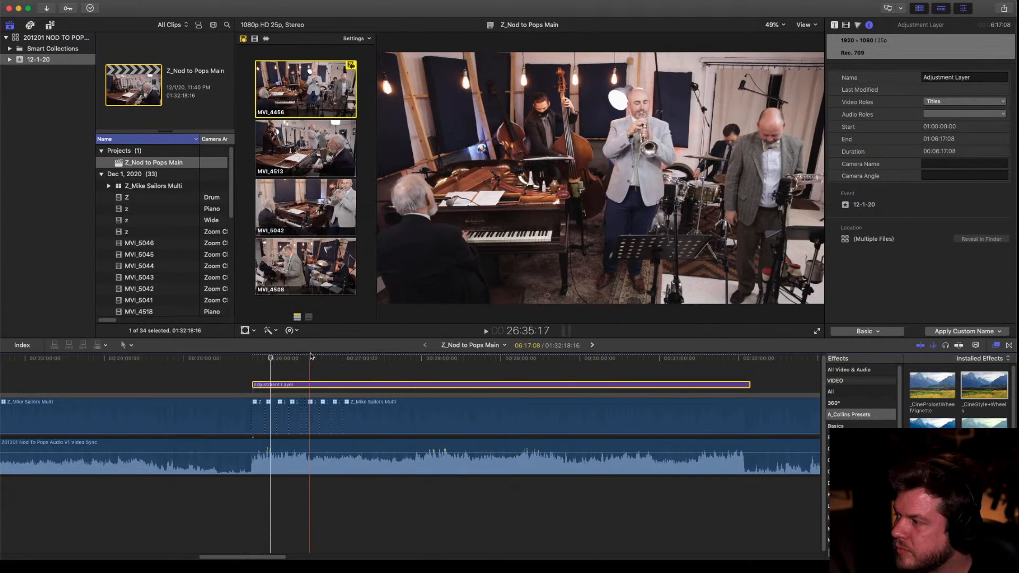
click(313, 385)
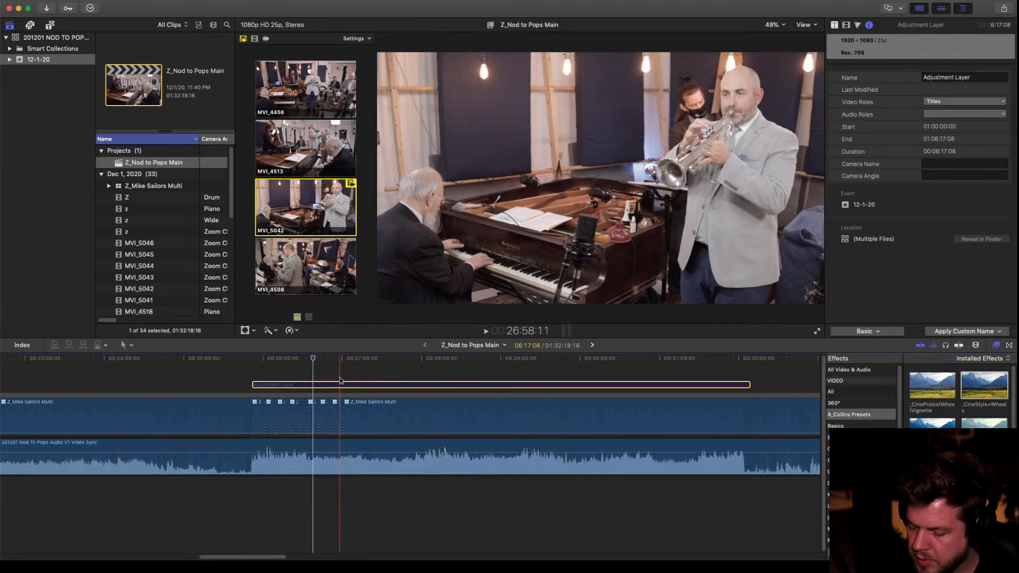
Hide the angle viewer, browser and effects collection and enlarge the viewer, keeping the inspector open
key(super+shift+7)
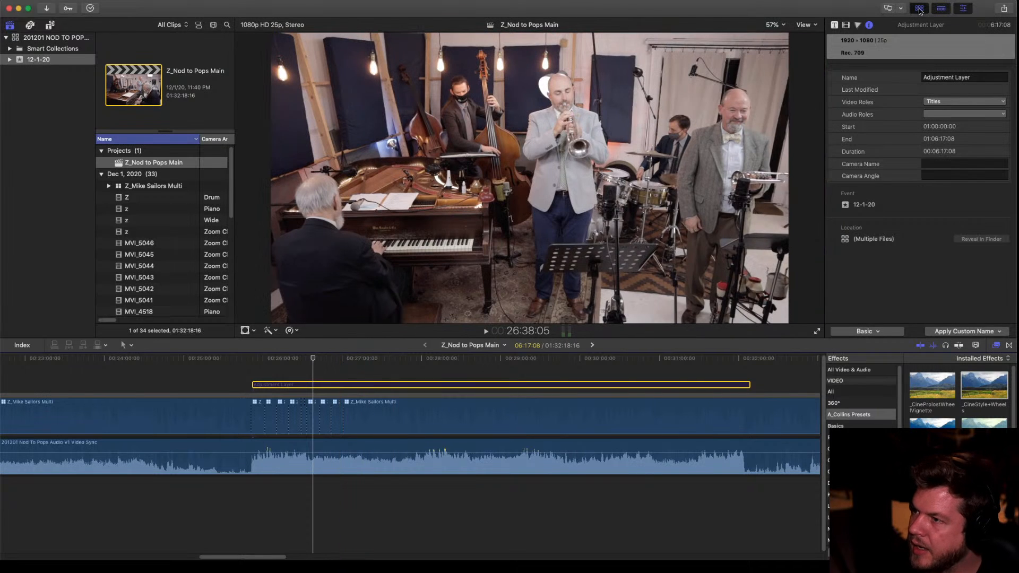
click(920, 9)
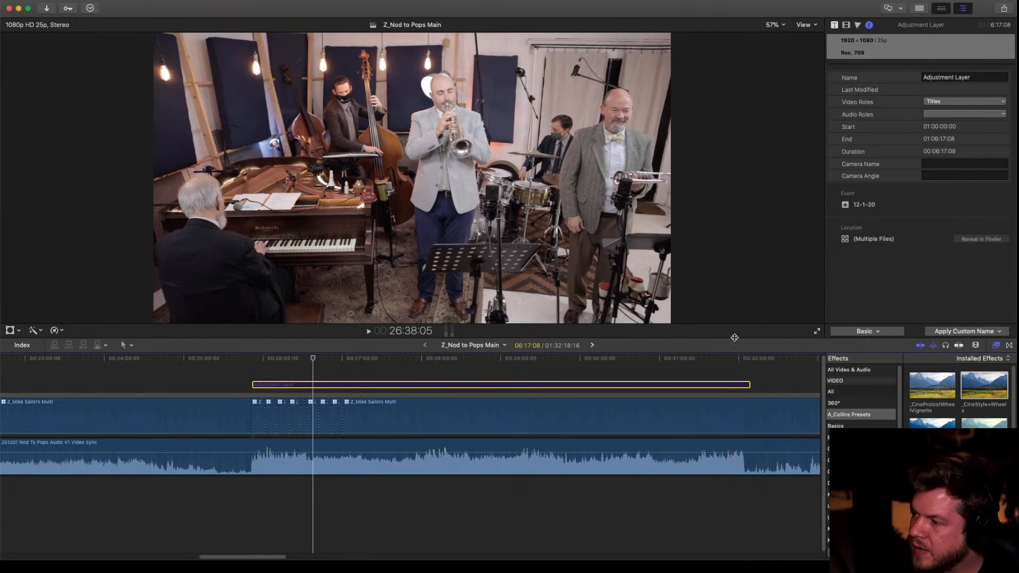
drag(735, 337, 734, 394)
click(996, 402)
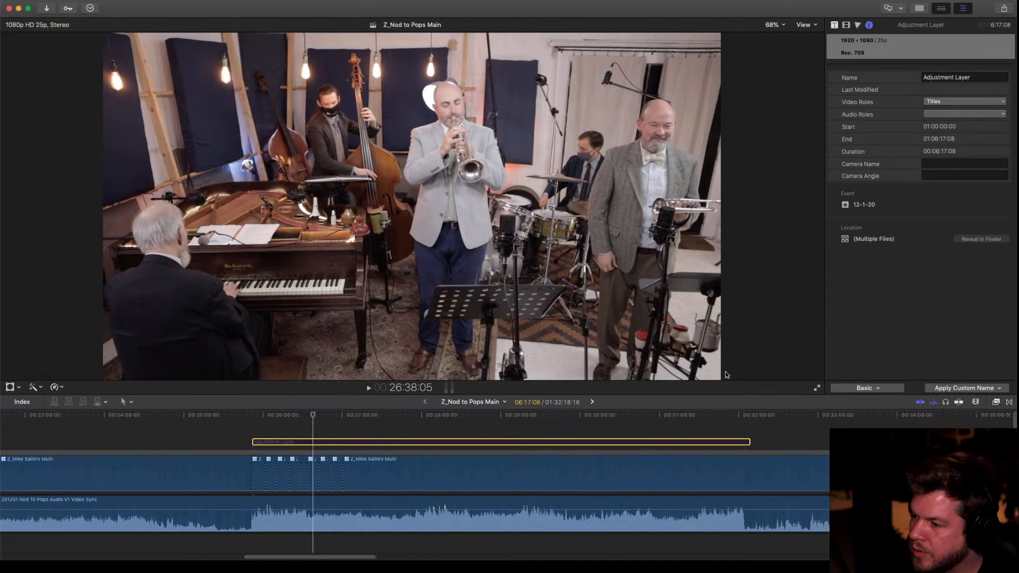
key(shift+z)
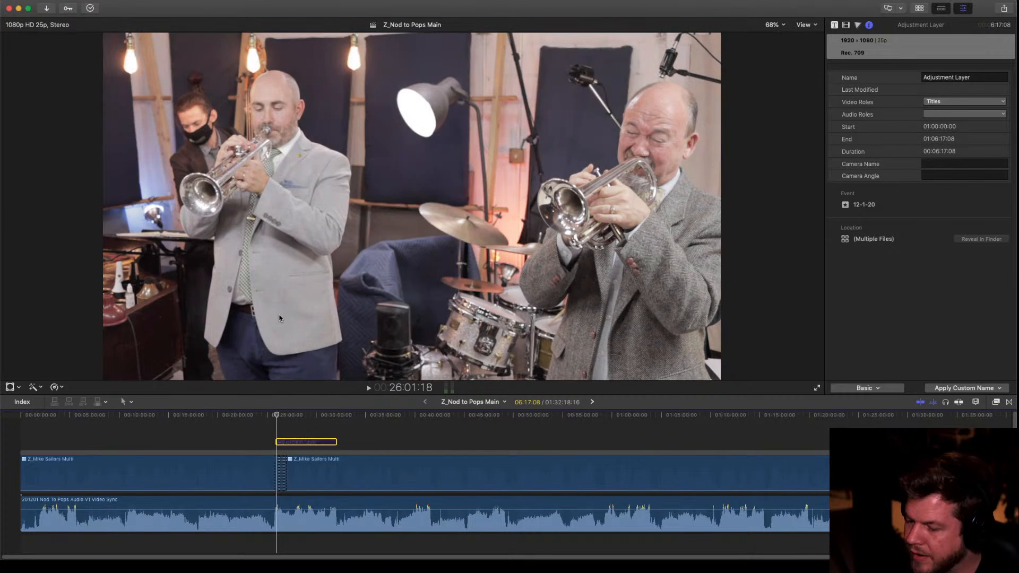
Try the Cold_Simplicity_2.C0519 and Black_Magic_6k_film_To_Video LUTs on the adjustment layer, lowering the mix to 0.62
click(848, 26)
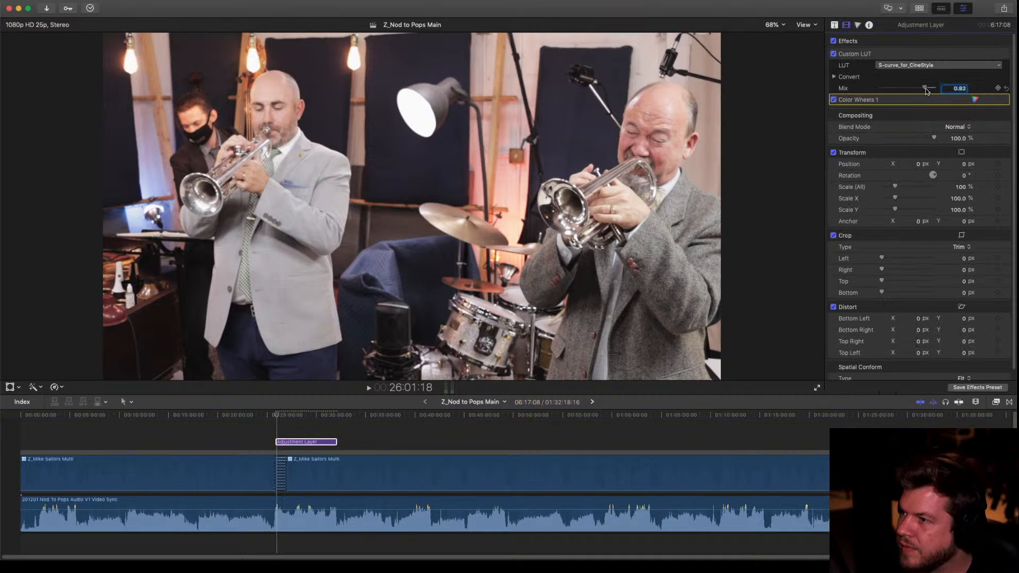
click(930, 66)
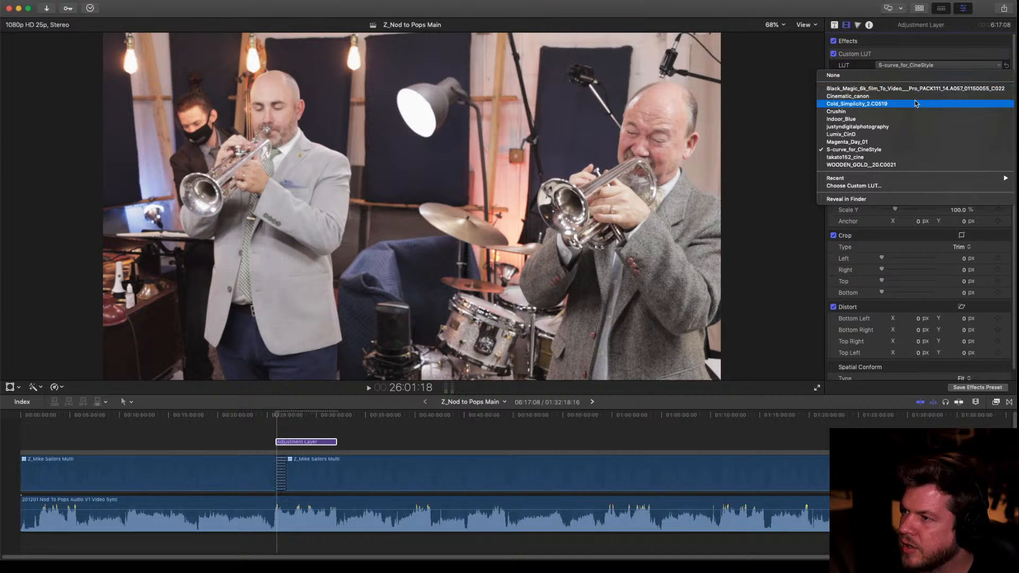
click(917, 104)
click(934, 66)
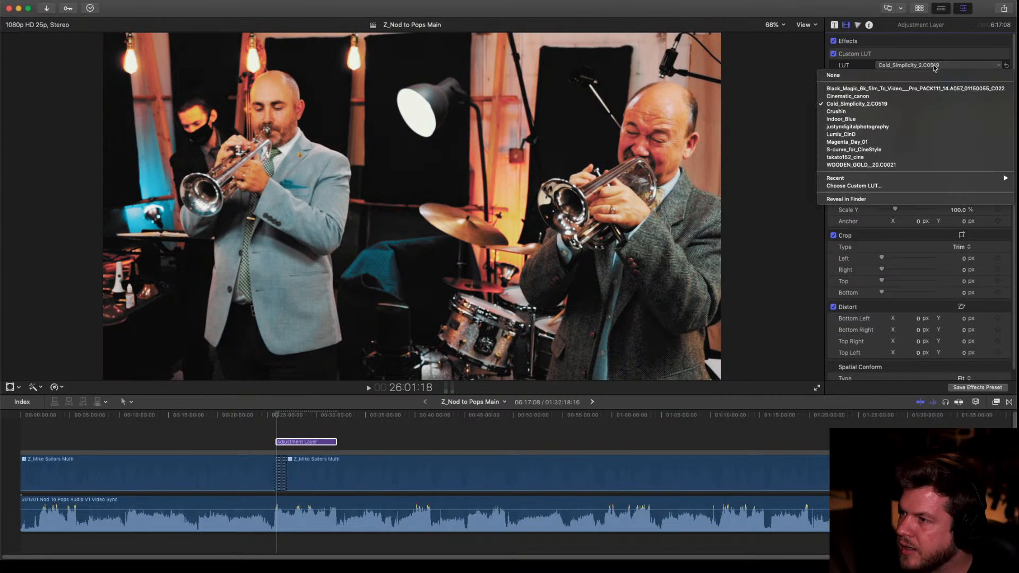
click(930, 88)
drag(928, 93, 906, 90)
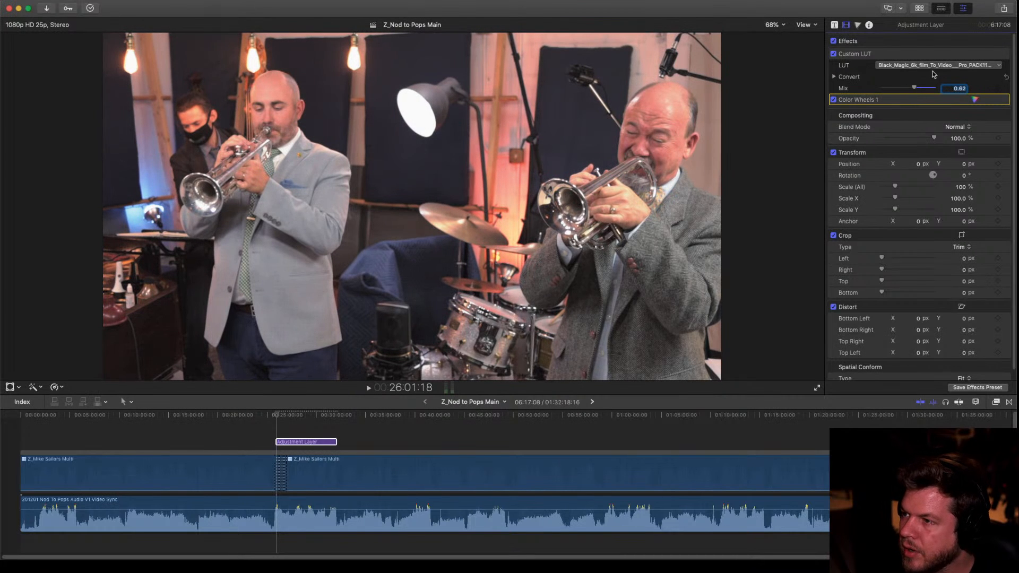
Try the Cinematic_canon LUT on the adjustment layer with the mix at 1.0
click(934, 66)
click(928, 97)
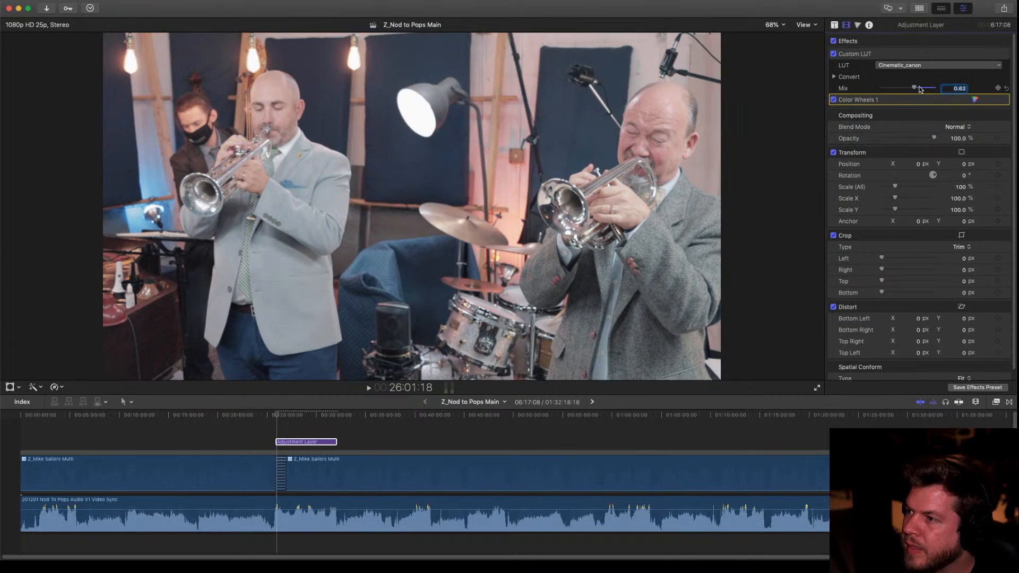
drag(914, 90, 933, 100)
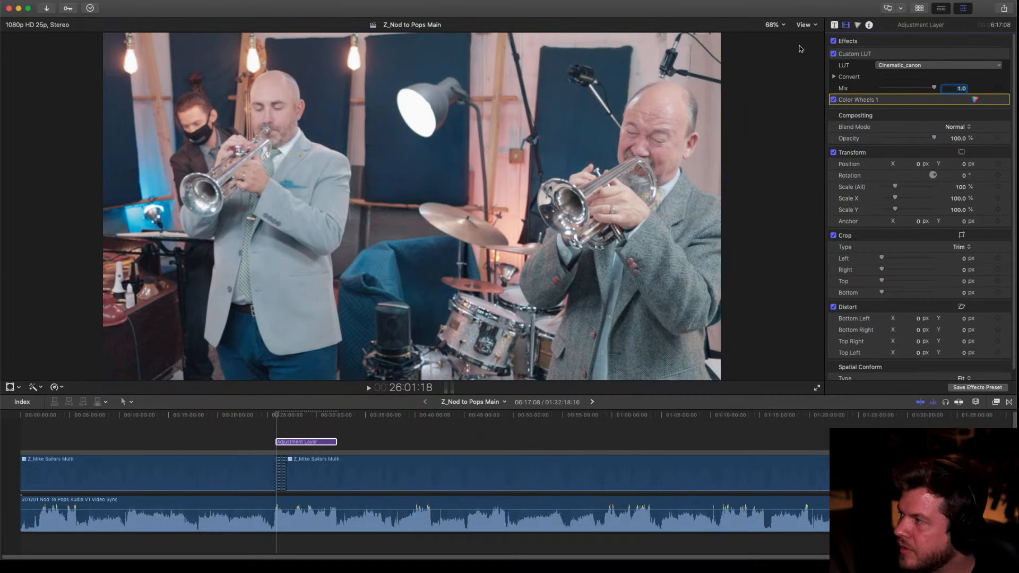
Try the Cold_Simplicity_2.C0519 LUT at a mix of 0.6 and open the adjustment layer's Color Wheels 1 controls
click(923, 65)
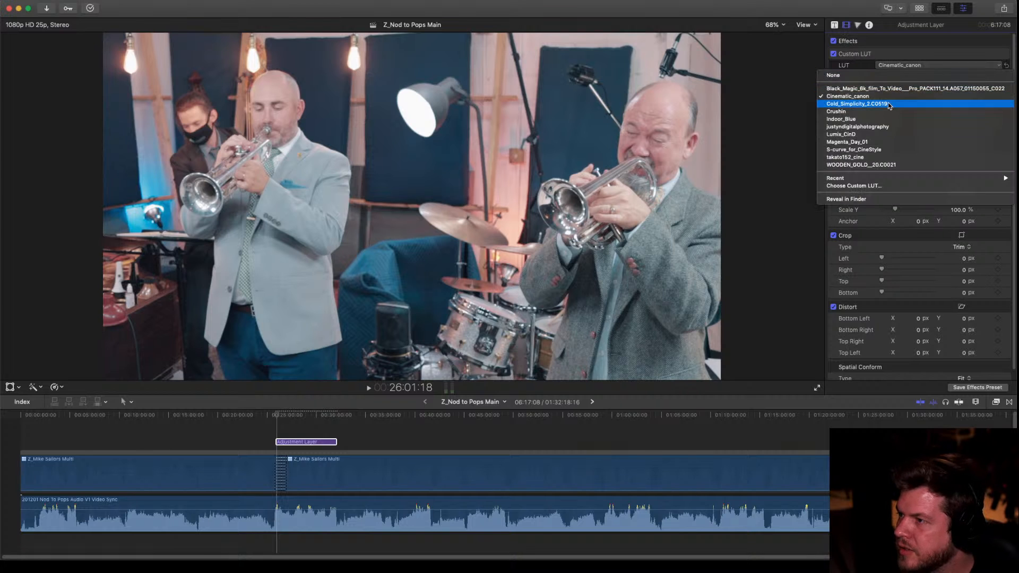
click(923, 59)
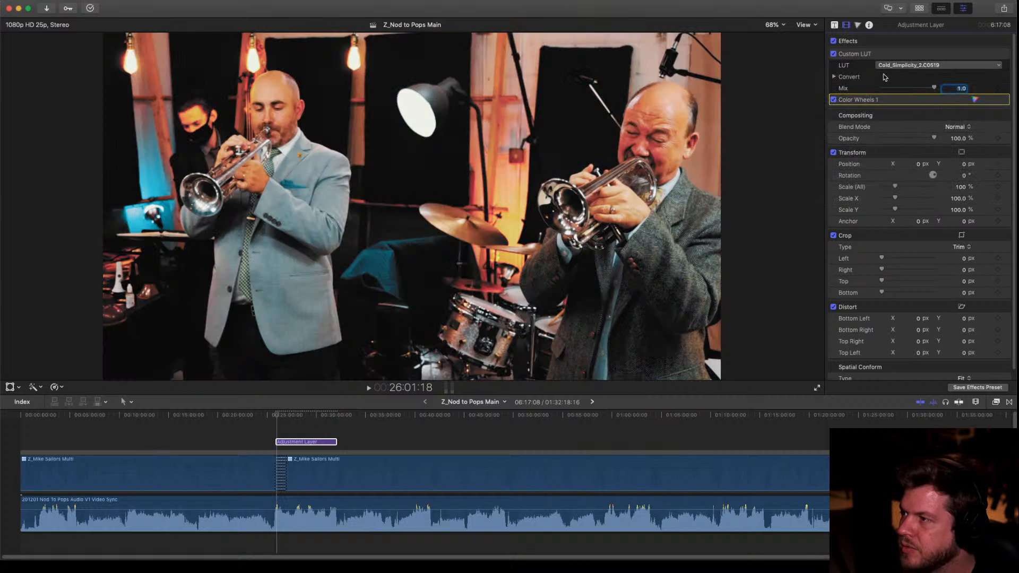
drag(936, 89, 906, 91)
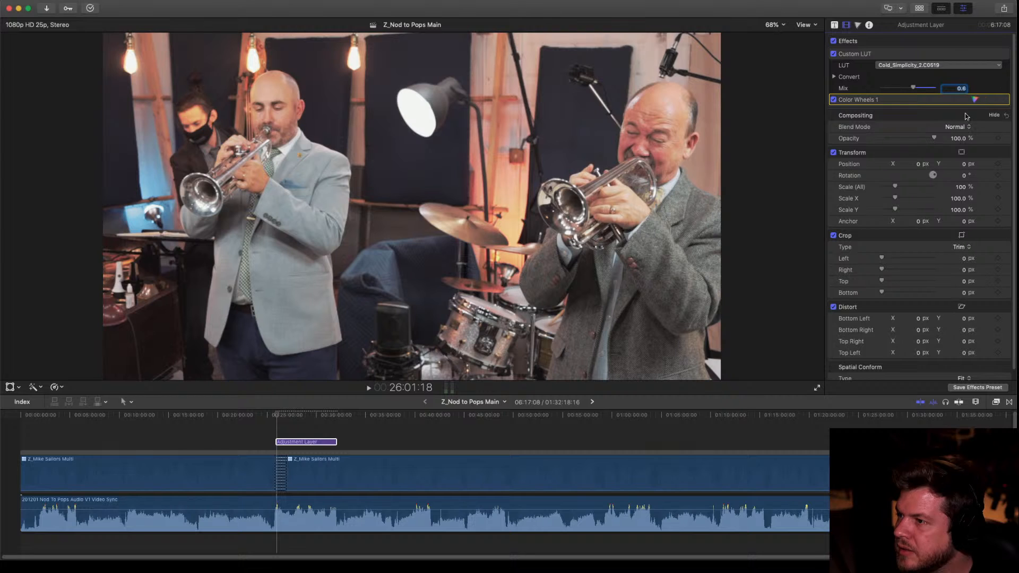
click(976, 100)
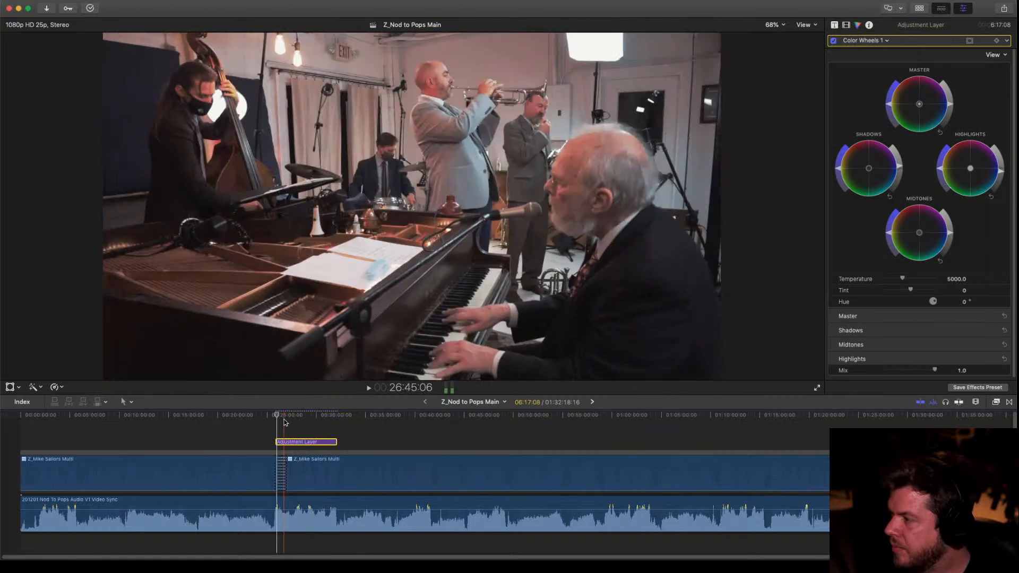
Play the graded multicam cuts from about 26:10 to 26:19 and enlarge the viewer to check the look
click(278, 416)
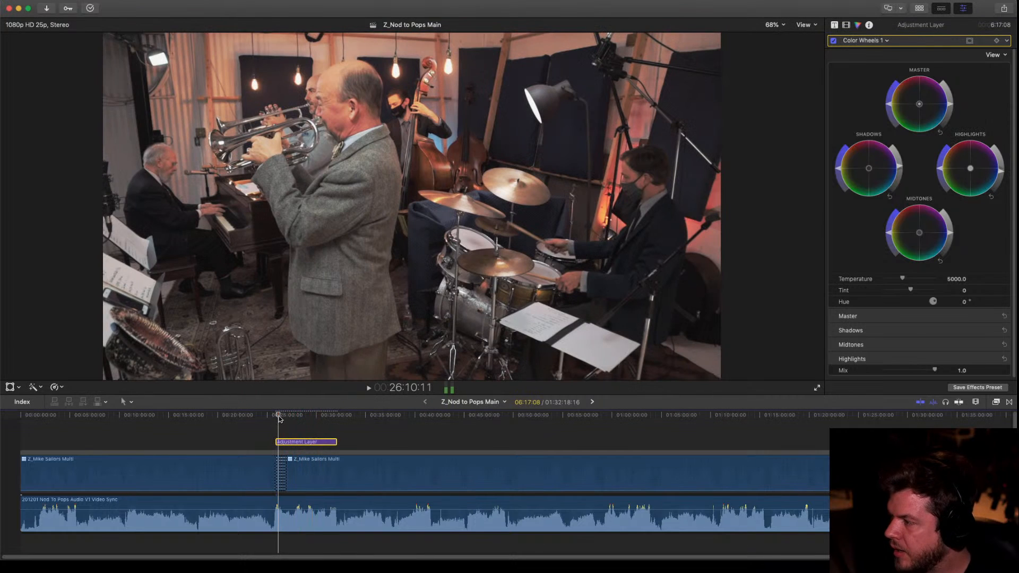
key(super+equal)
key(super+equal)
key(super+equal)
key(super+equal)
key(super+equal)
key(space)
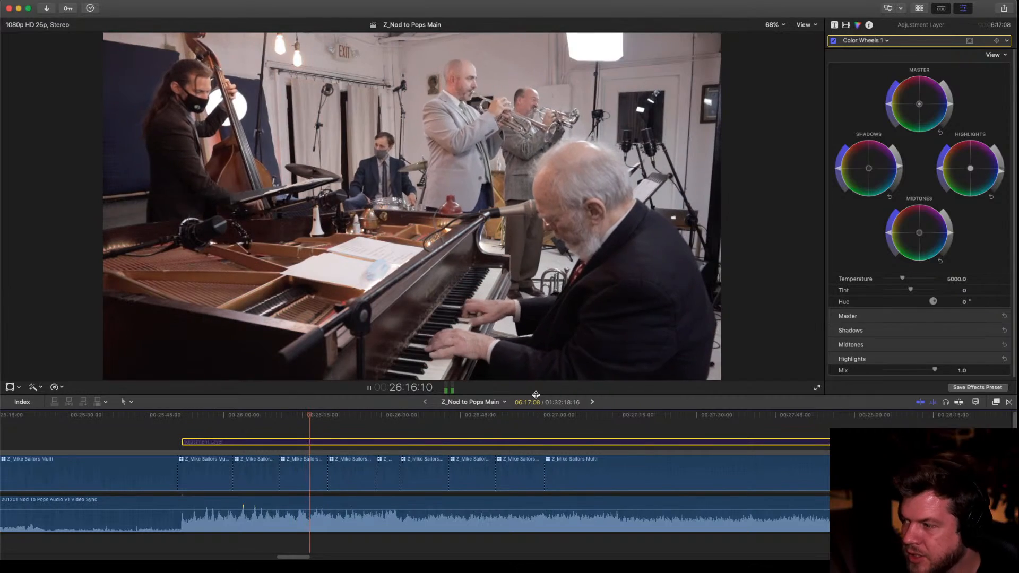
drag(531, 395, 528, 482)
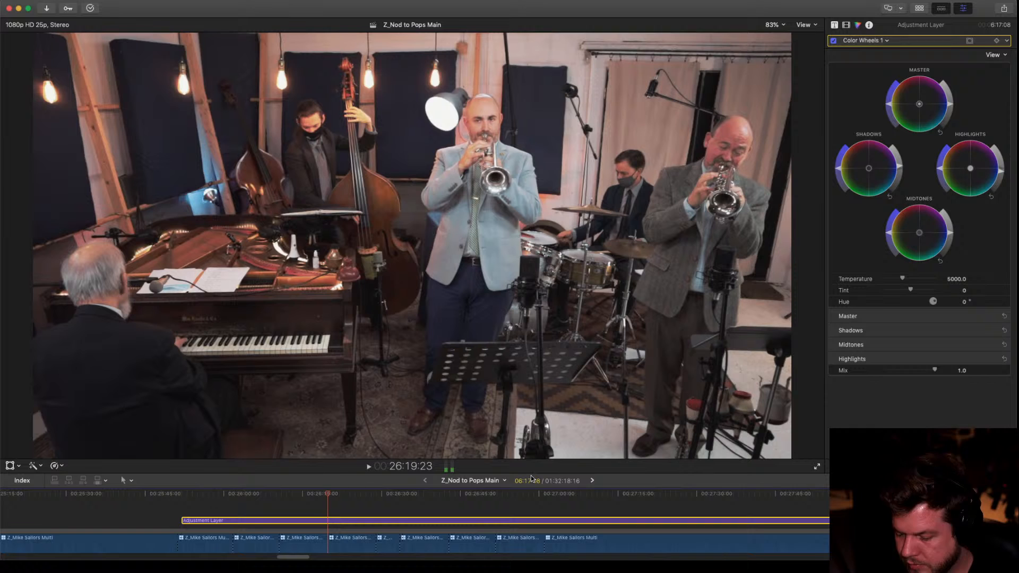
key(space)
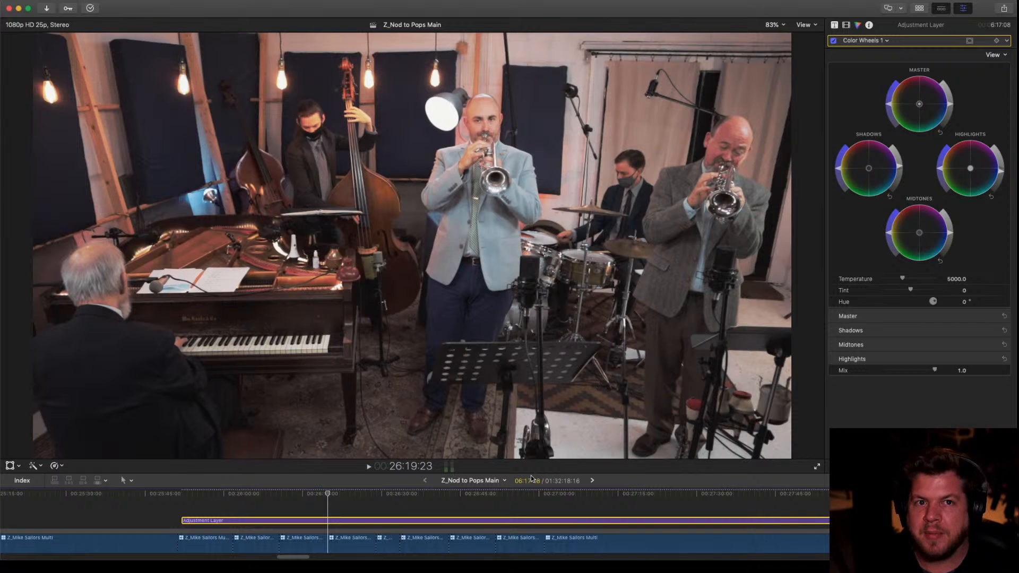
Toggle the adjustment layer off and on to compare the grade, leave it enabled, and resume playback from about 26:15
key(v)
key(v)
key(v)
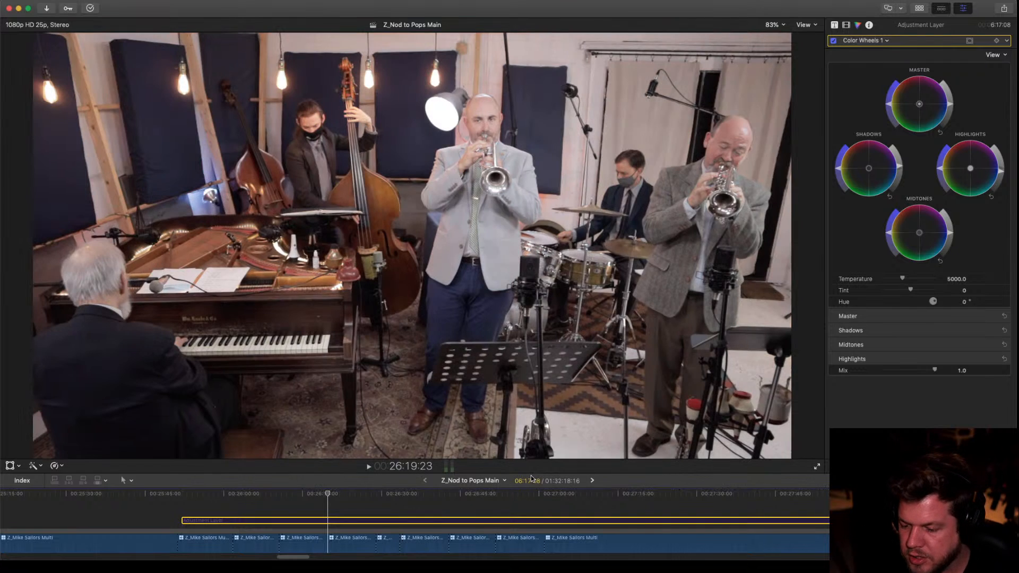
key(v)
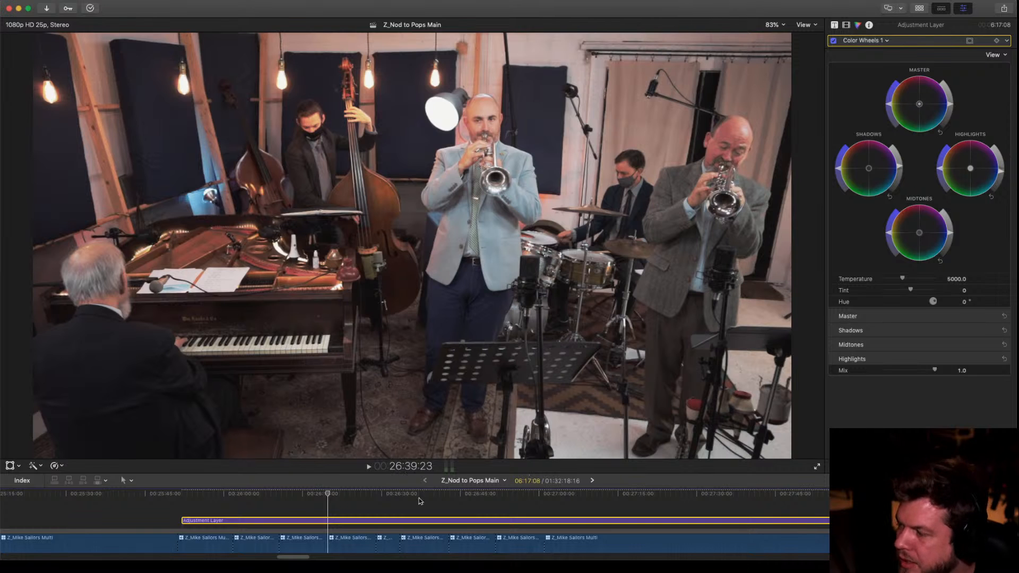
click(302, 499)
key(space)
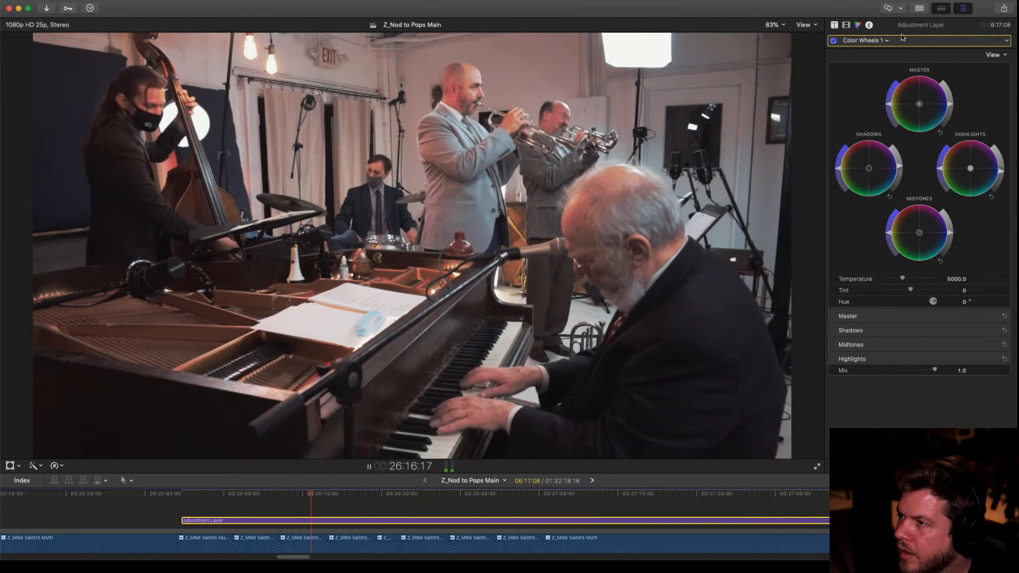
Try the Crushin, Indoor_Blue and justyndigitalphotography LUTs on the adjustment layer while the song plays
click(846, 25)
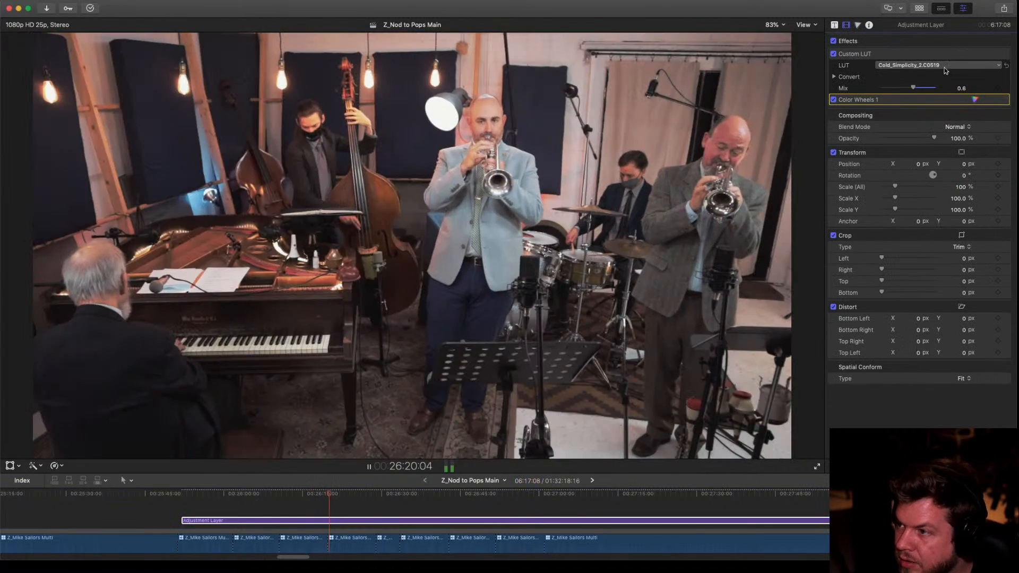
click(945, 67)
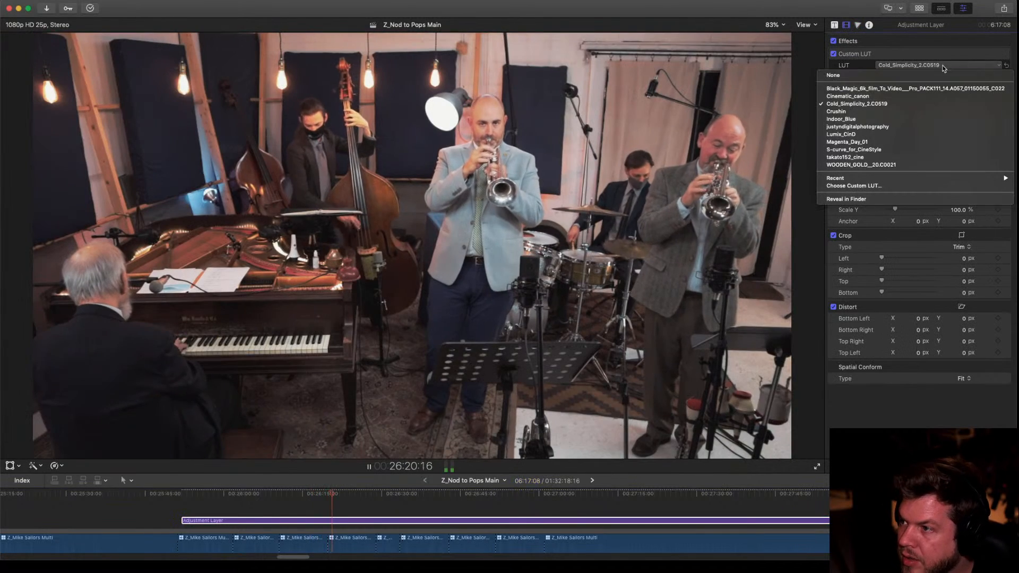
click(932, 102)
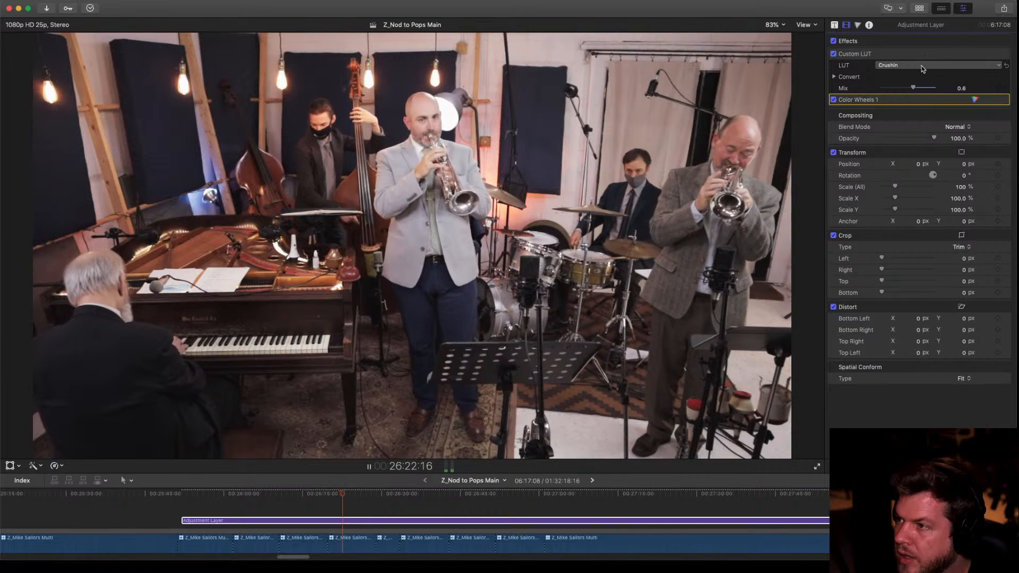
click(927, 65)
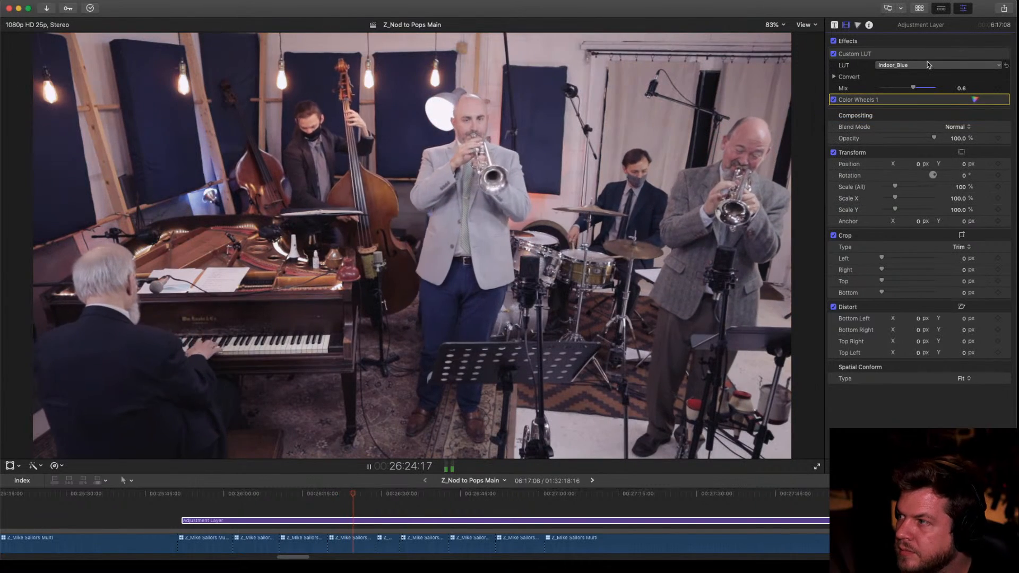
click(928, 64)
click(900, 126)
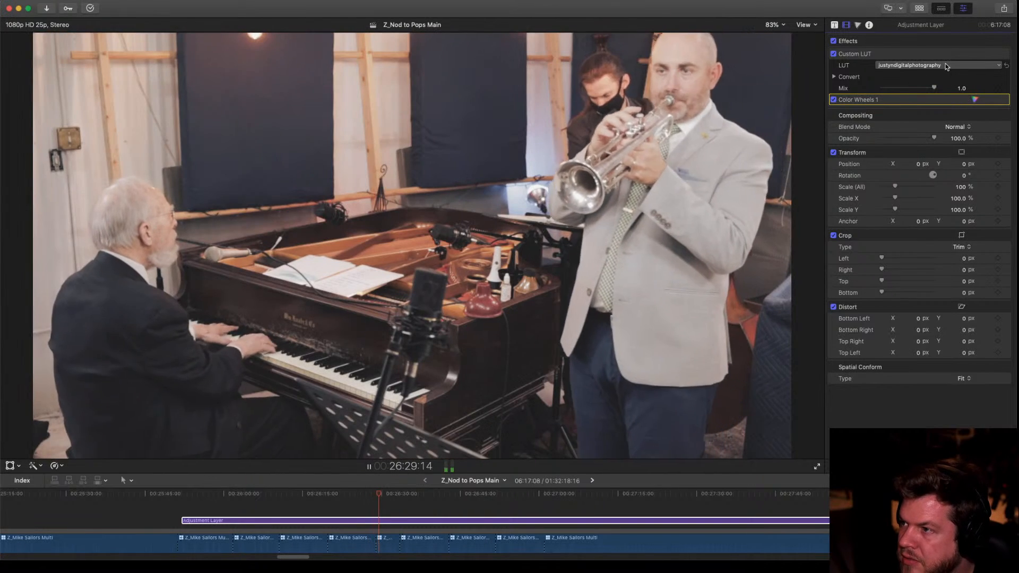
Try the Lumix_CinD LUT at a mix of 1.0 and the Magenta_Day_01 LUT at a mix of 0.33
click(945, 63)
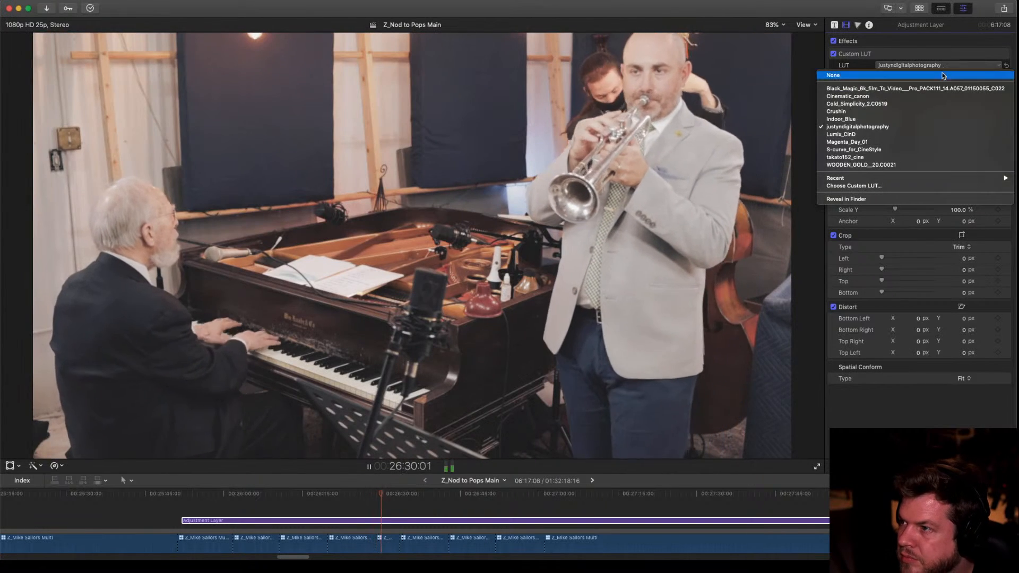
click(917, 134)
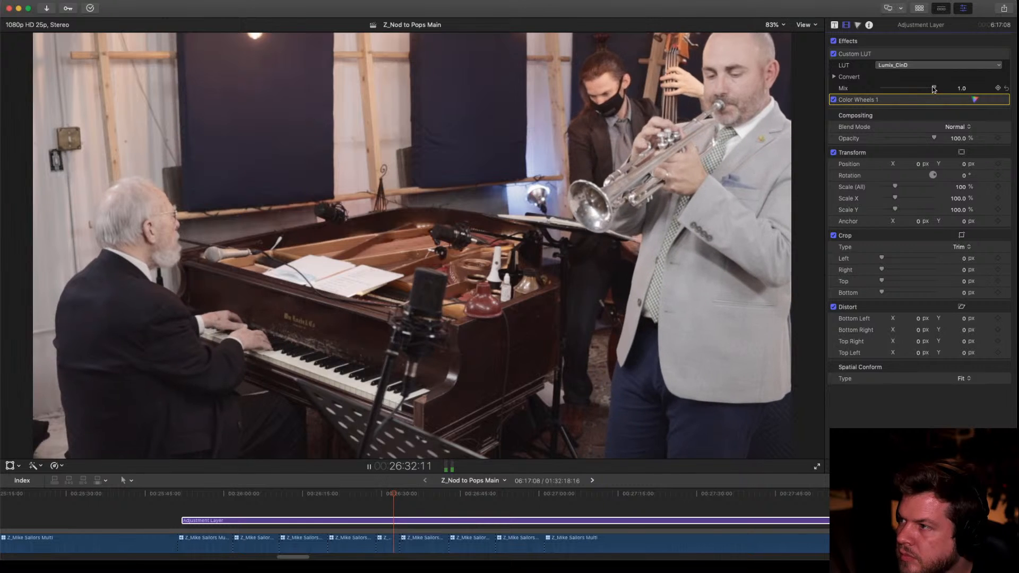
drag(882, 87, 891, 91)
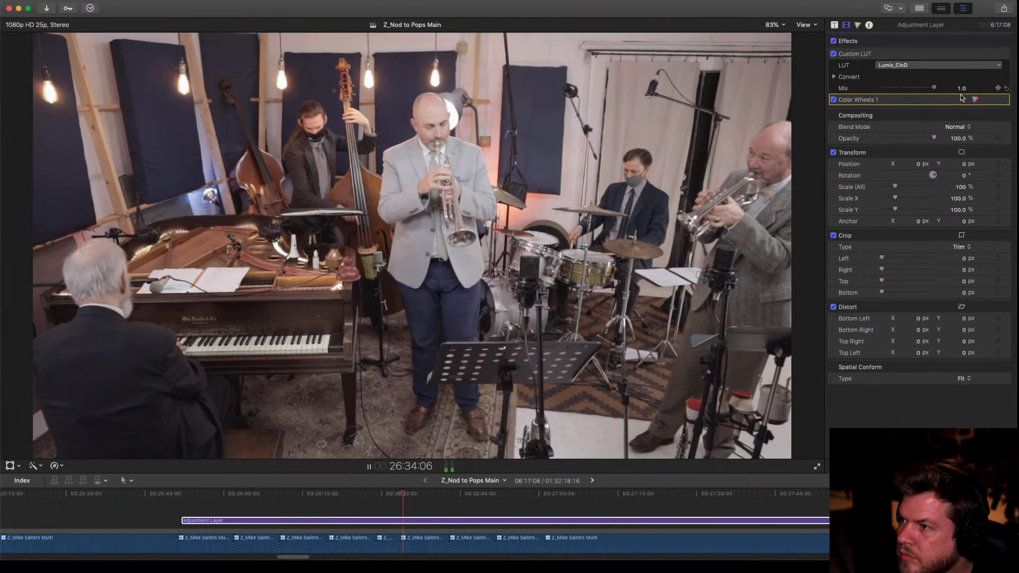
click(927, 67)
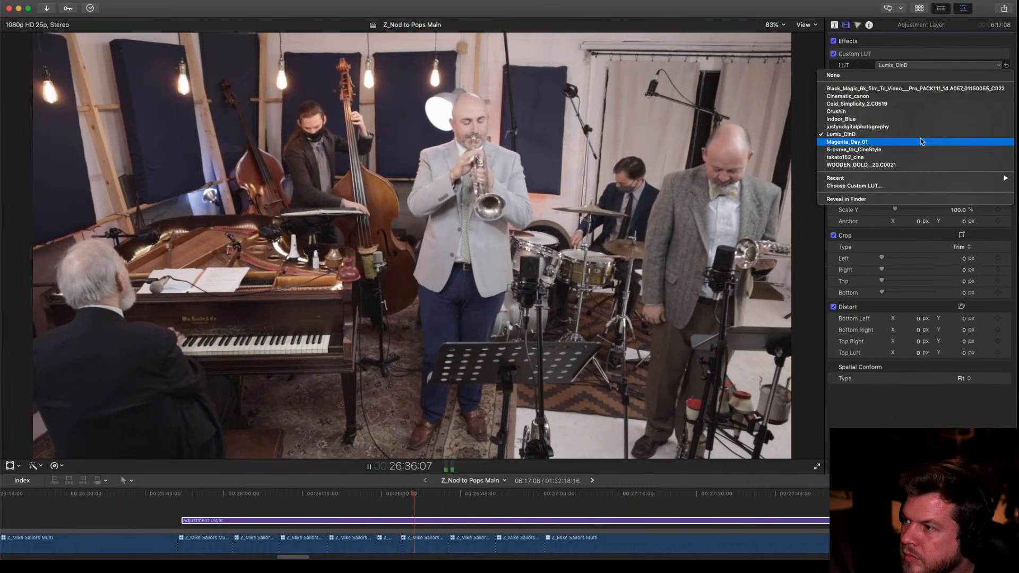
click(920, 138)
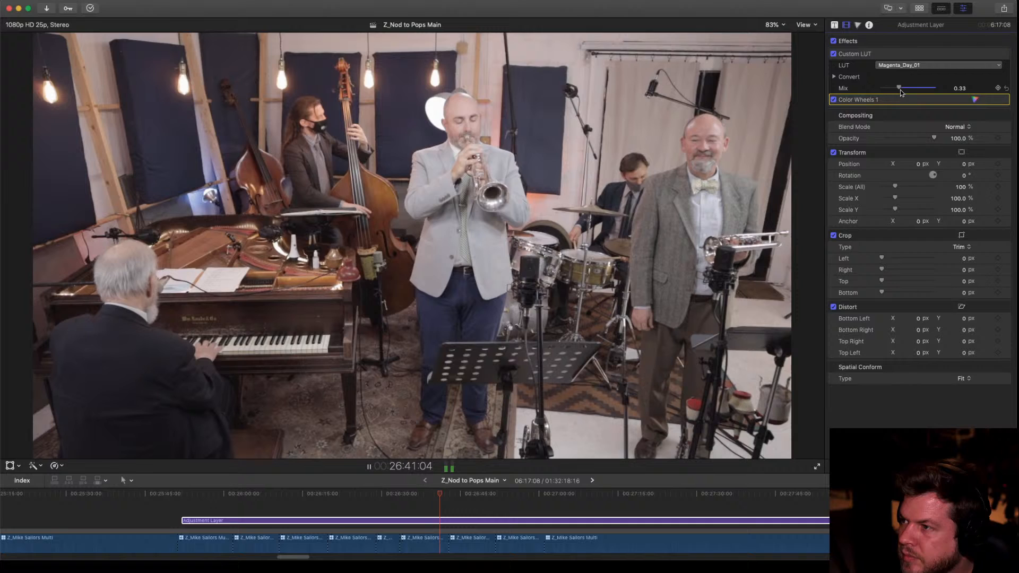
Apply the S-curve_for_CineStyle LUT to the adjustment layer and set its mix to 0.79
click(909, 66)
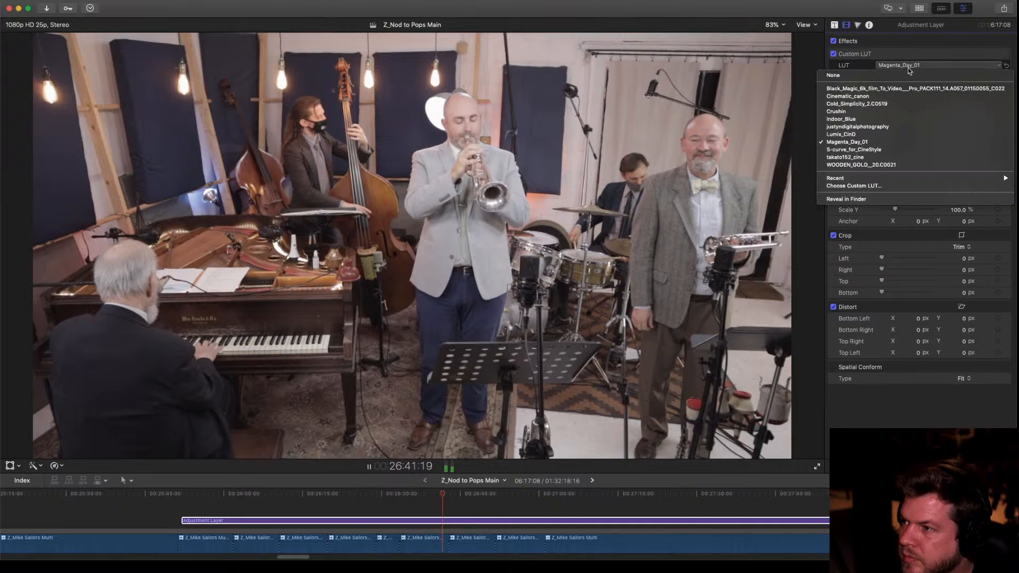
click(894, 149)
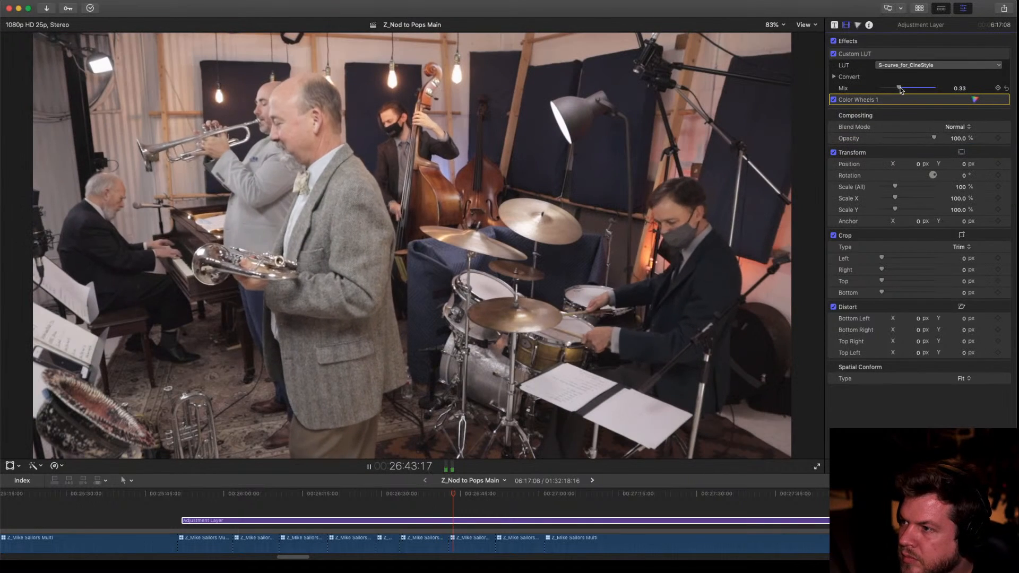
drag(900, 88, 966, 96)
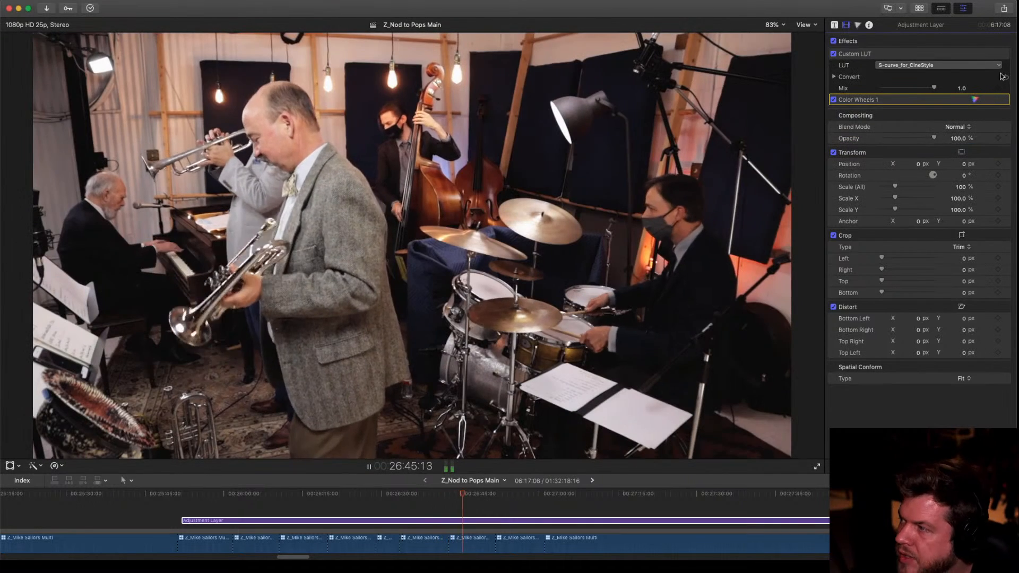
drag(935, 88, 925, 91)
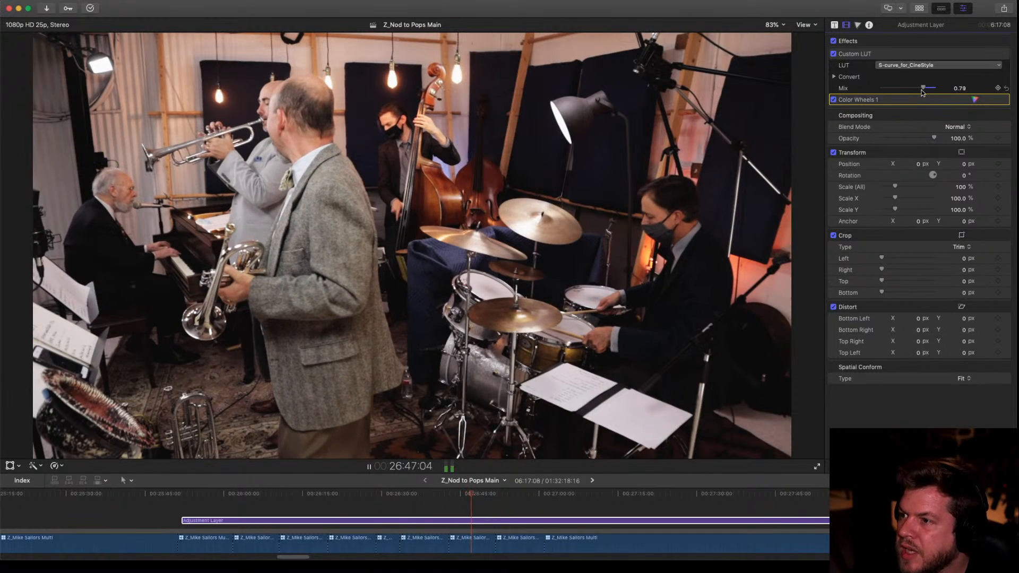
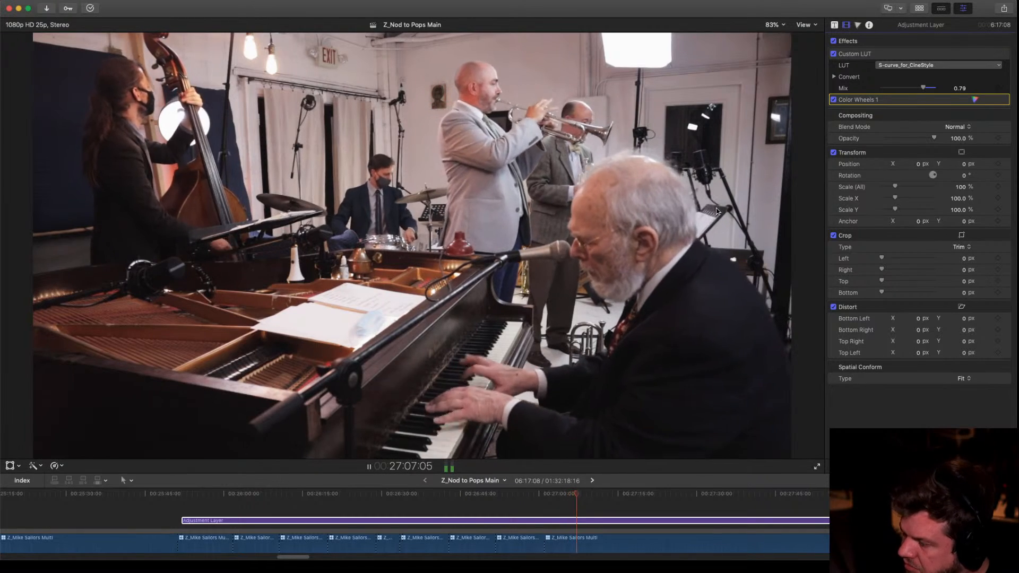
Cut the playing multicam to the wide full-band angle at about 27:10 and to the piano-and-trumpet angle at about 27:15
click(594, 546)
key(1)
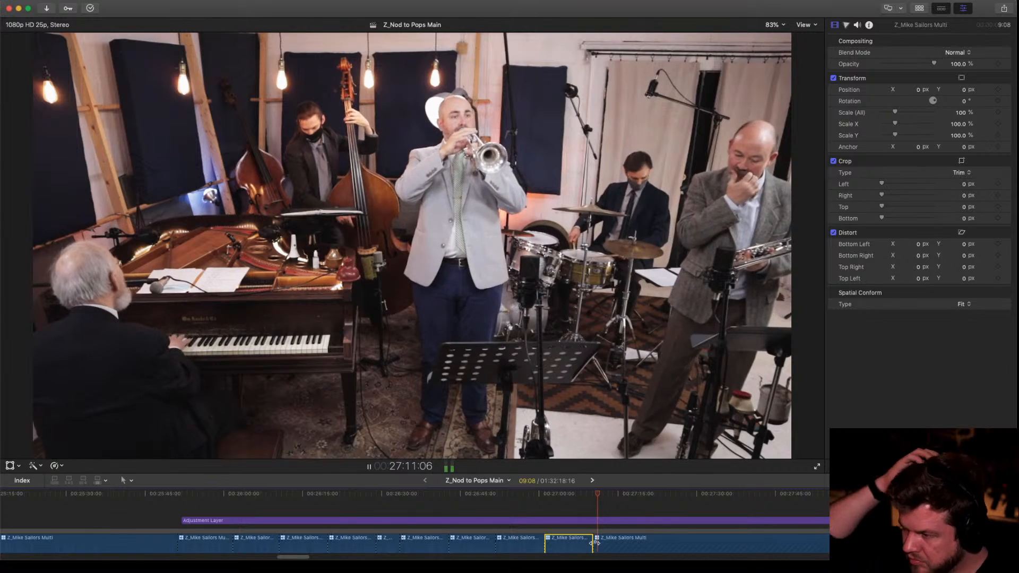
scroll(610, 519, down, 2)
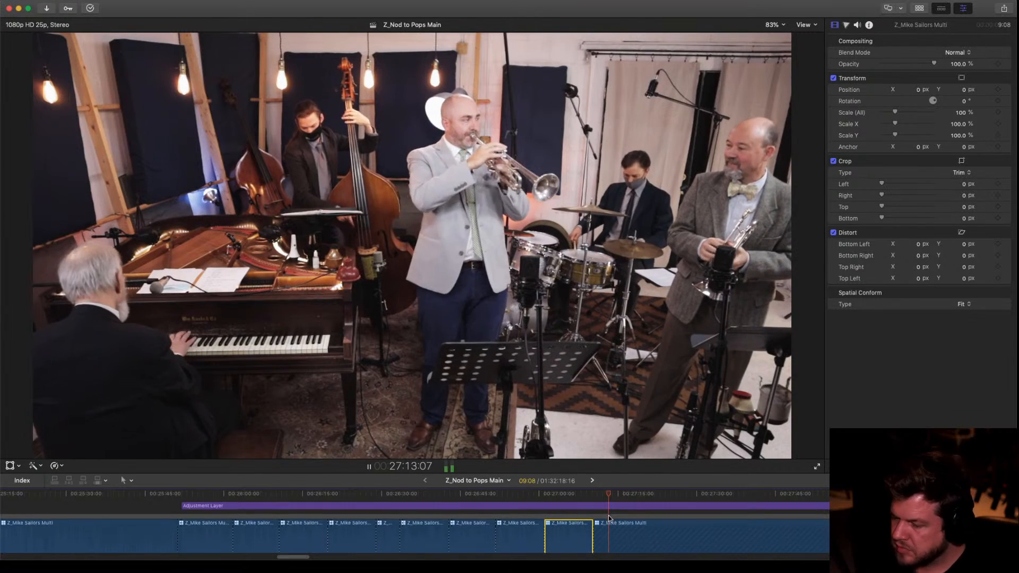
key(2)
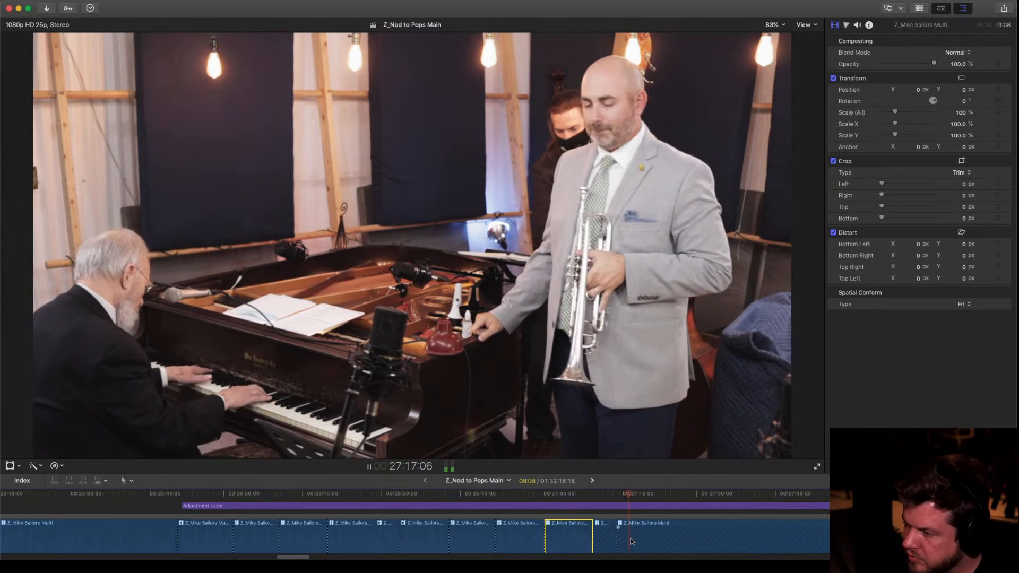
Set the active video angle of the multicam clip starting at about 27:15 to MVI_4513 and show the angle viewer
right_click(626, 537)
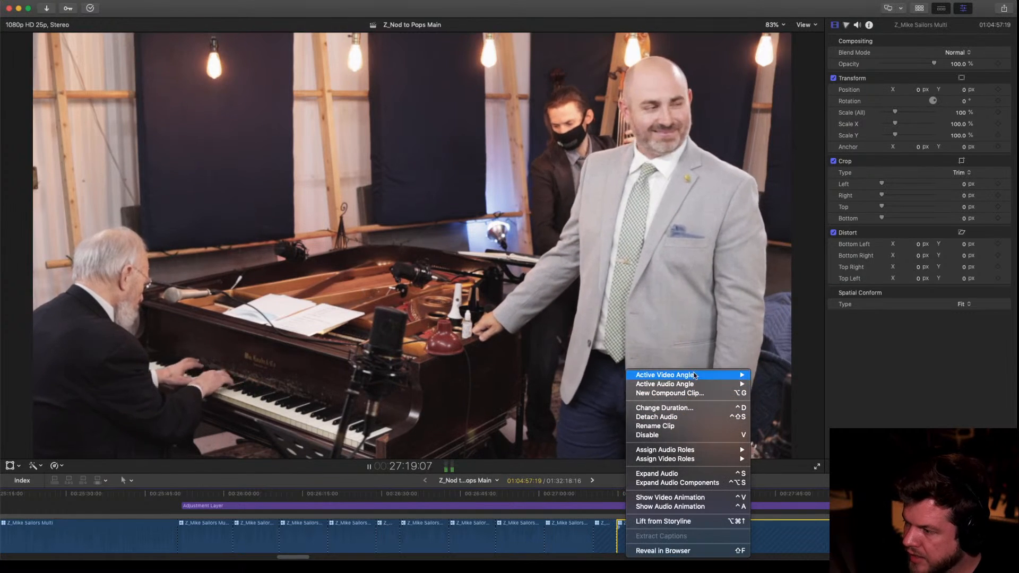
mouse_move(695, 376)
click(771, 385)
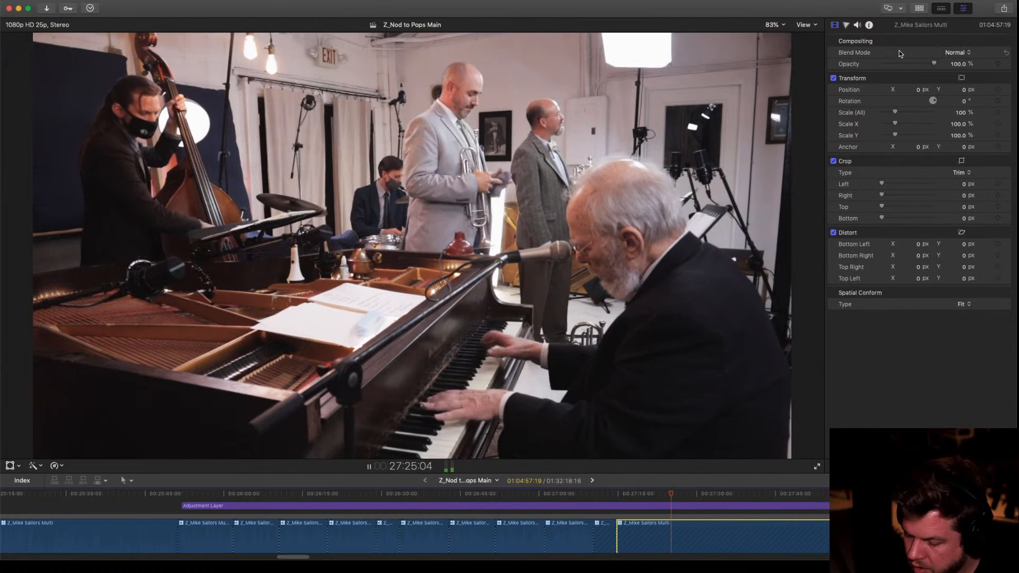
key(shift+super+7)
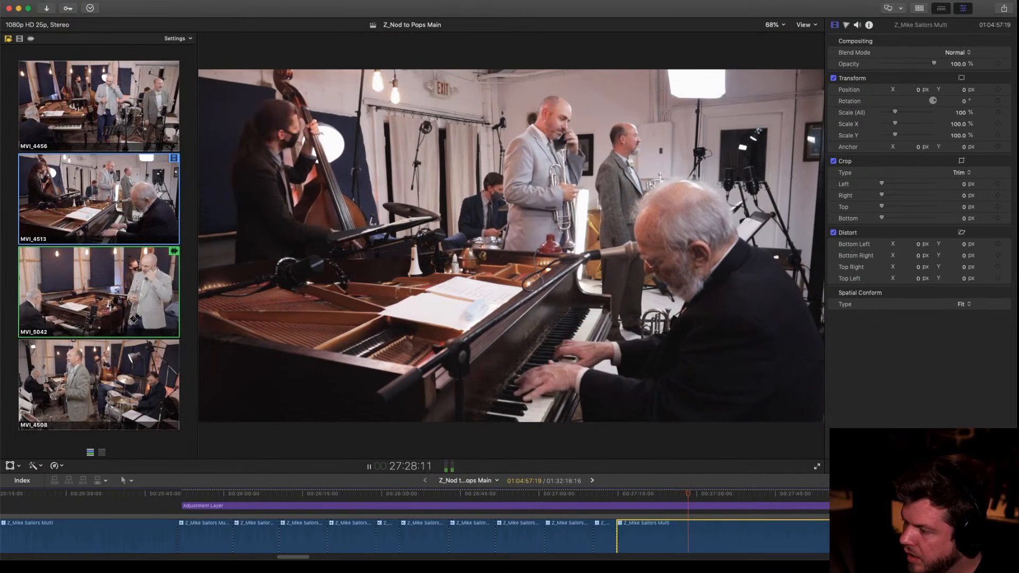
Cut the playing multicam to angle MVI_5042 at about 27:28 and roll that cut to about 27:32
click(665, 496)
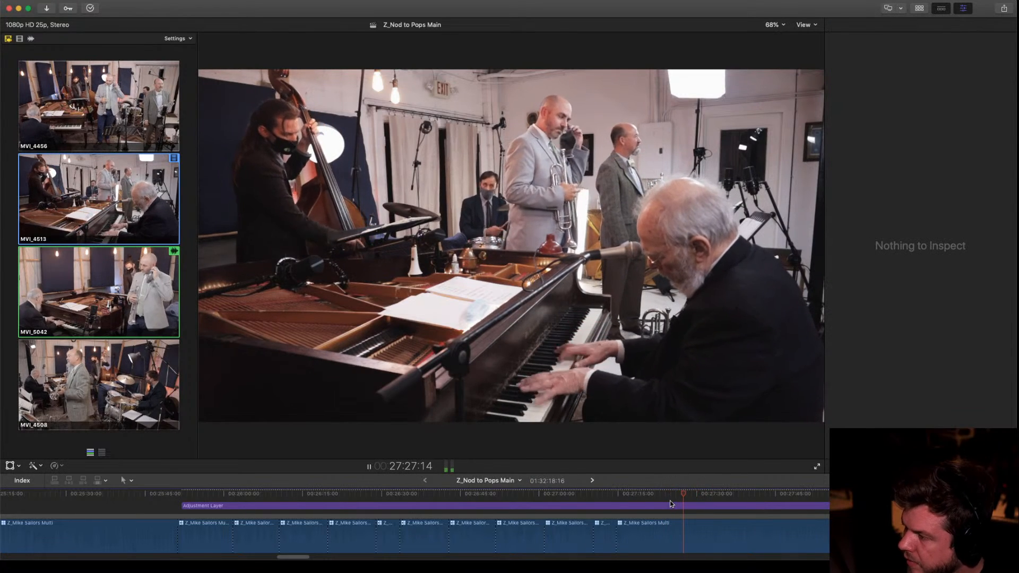
key(3)
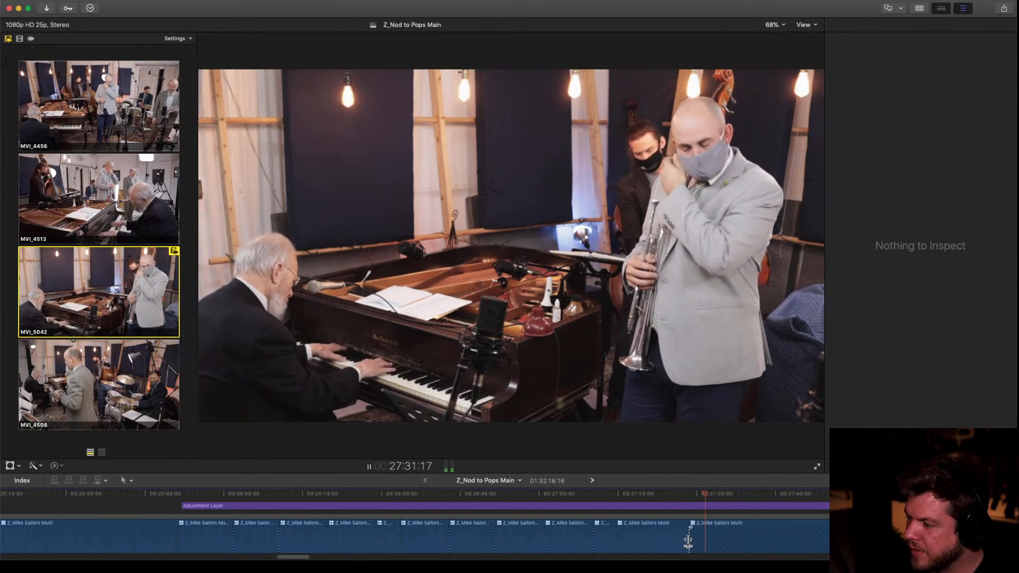
drag(701, 539, 710, 539)
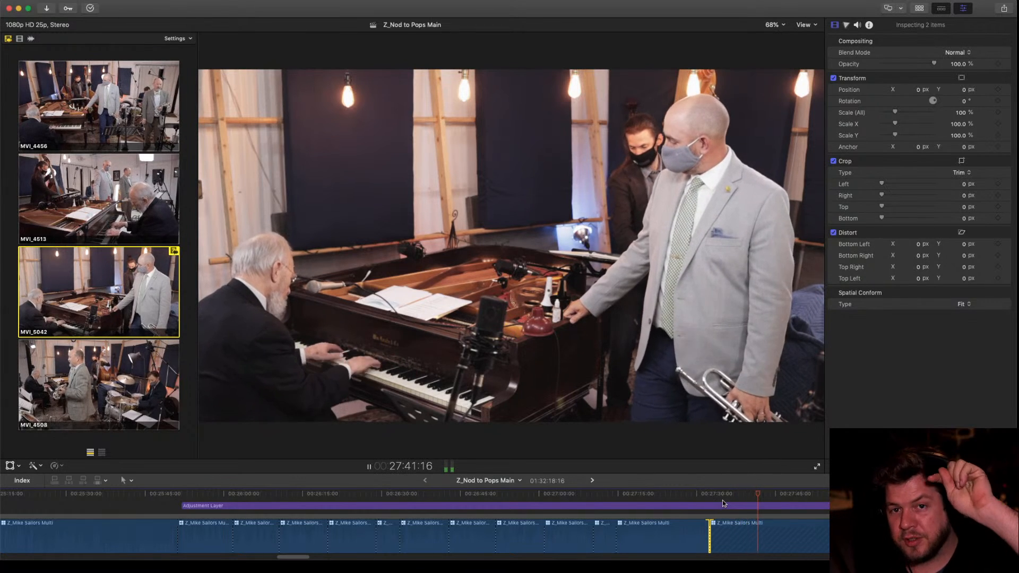
Cut the multicam to MVI_4513 at about 27:42 and to MVI_4456, rolling the second cut to about 27:55
key(2)
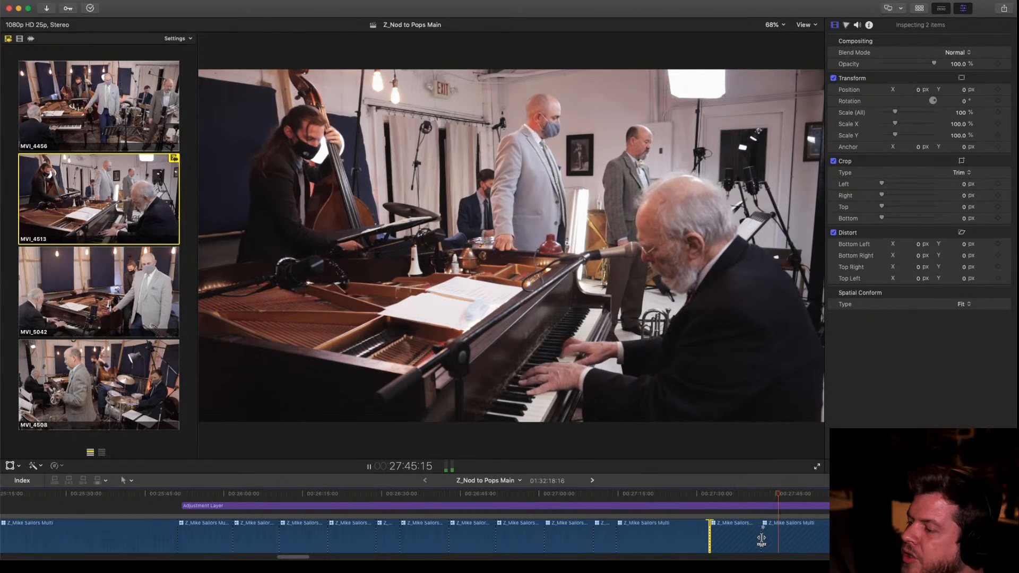
click(761, 539)
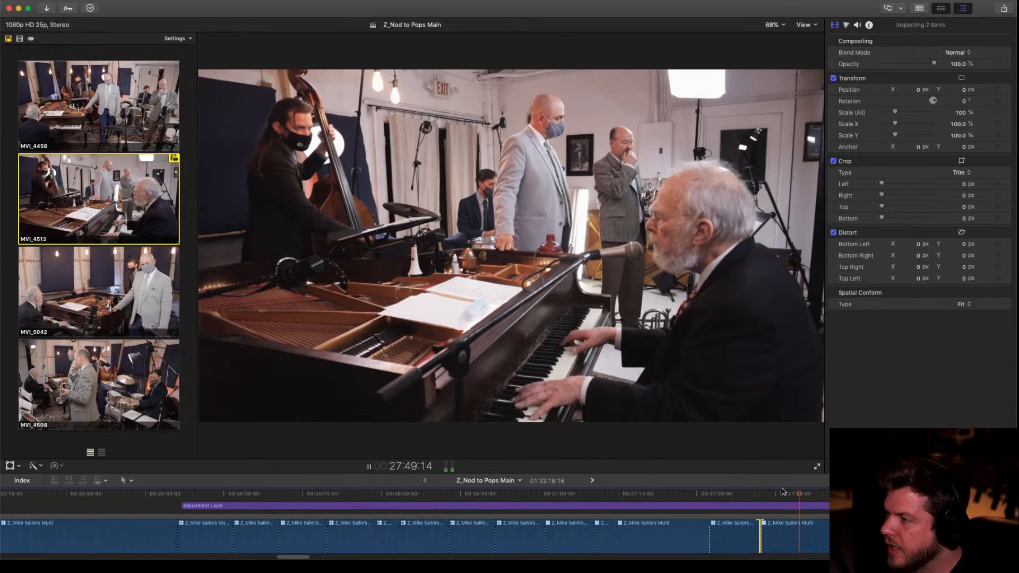
key(1)
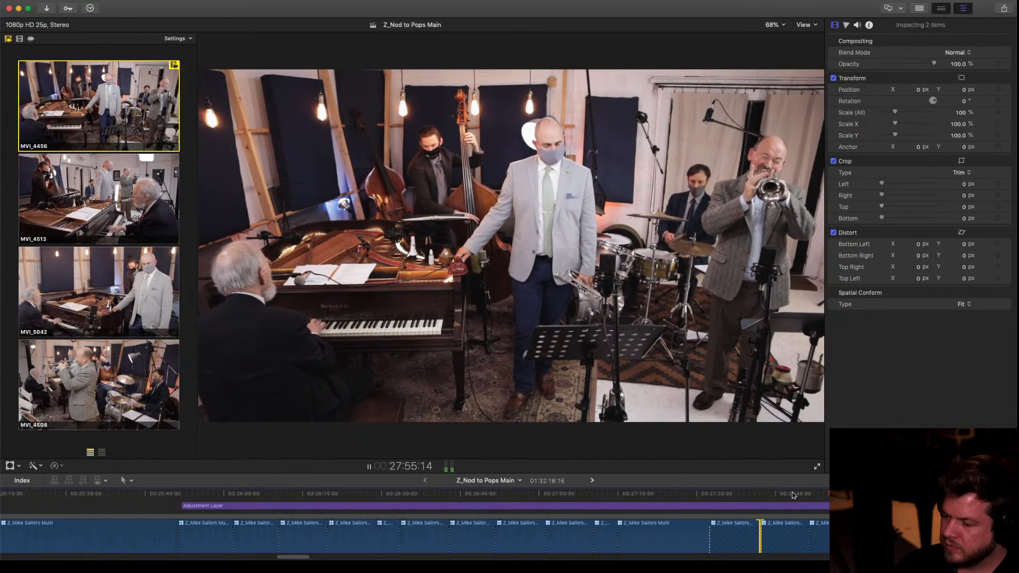
key(space)
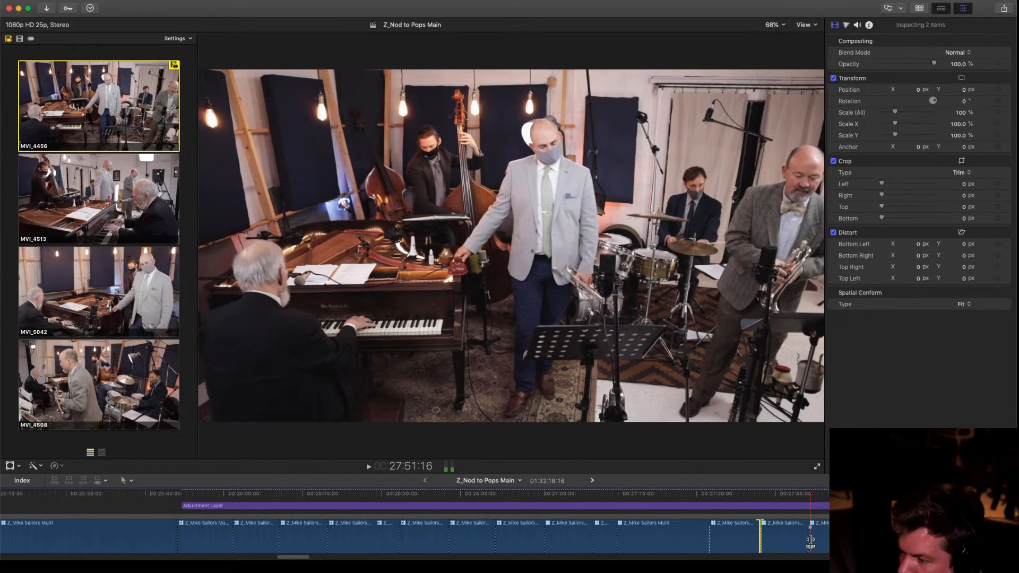
mouse_move(810, 540)
mouse_down()
mouse_move(835, 545)
mouse_move(828, 537)
mouse_up()
Replay the last cut, then cut the multicam to MVI_4508 at about 28:01 and to MVI_5042 at about 28:10
key(j)
key(j)
key(l)
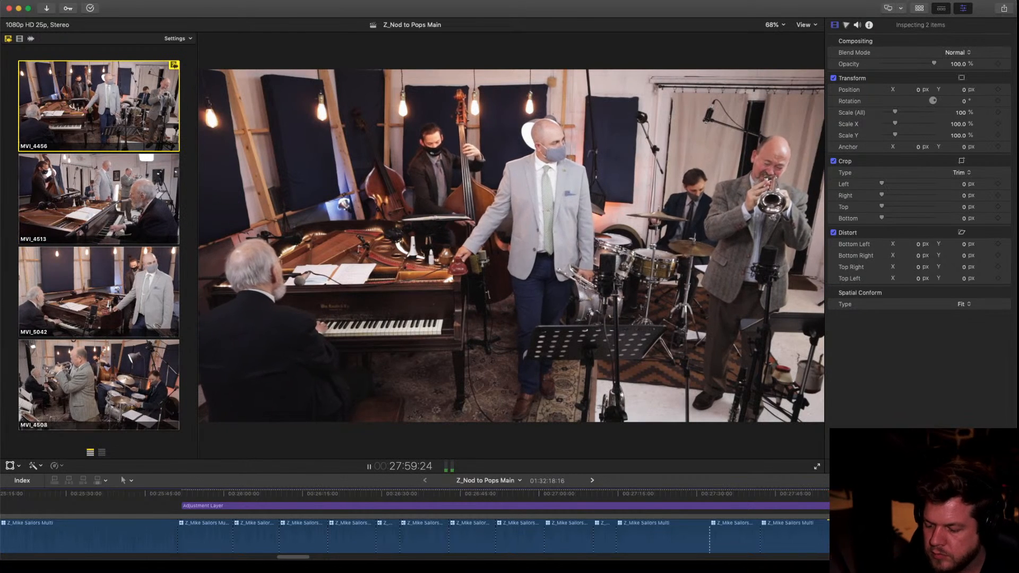
key(4)
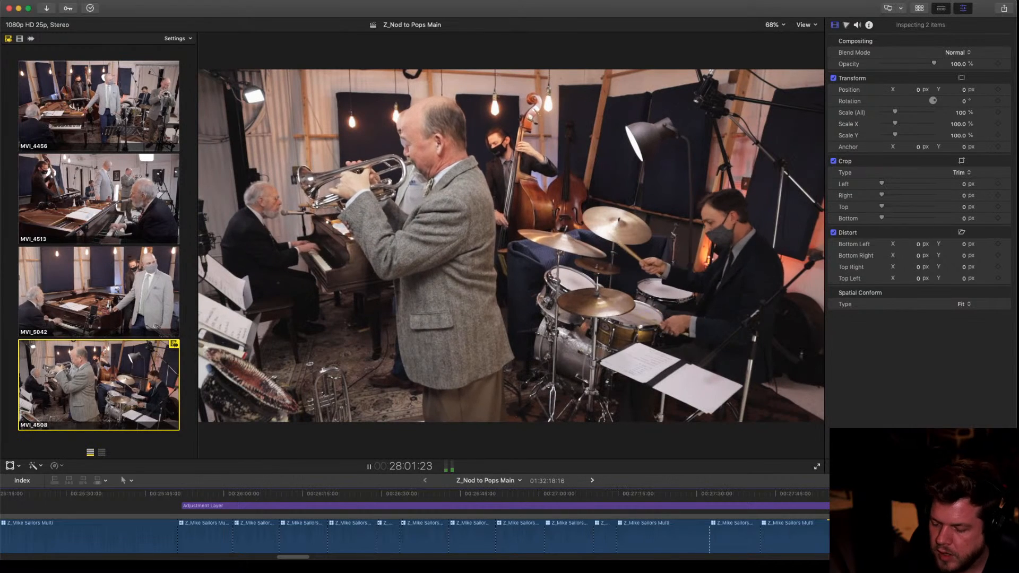
right_click(872, 537)
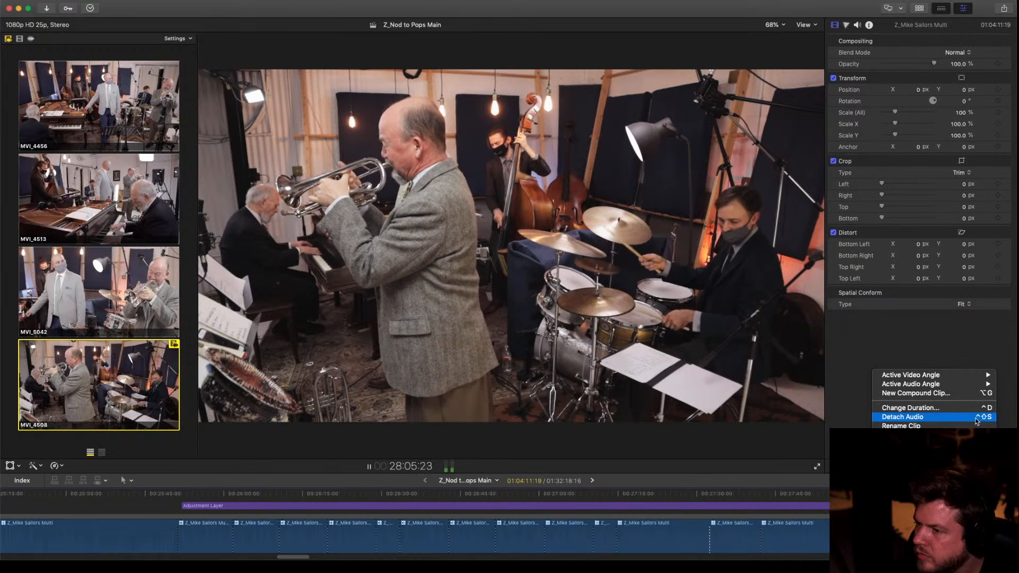
key(Escape)
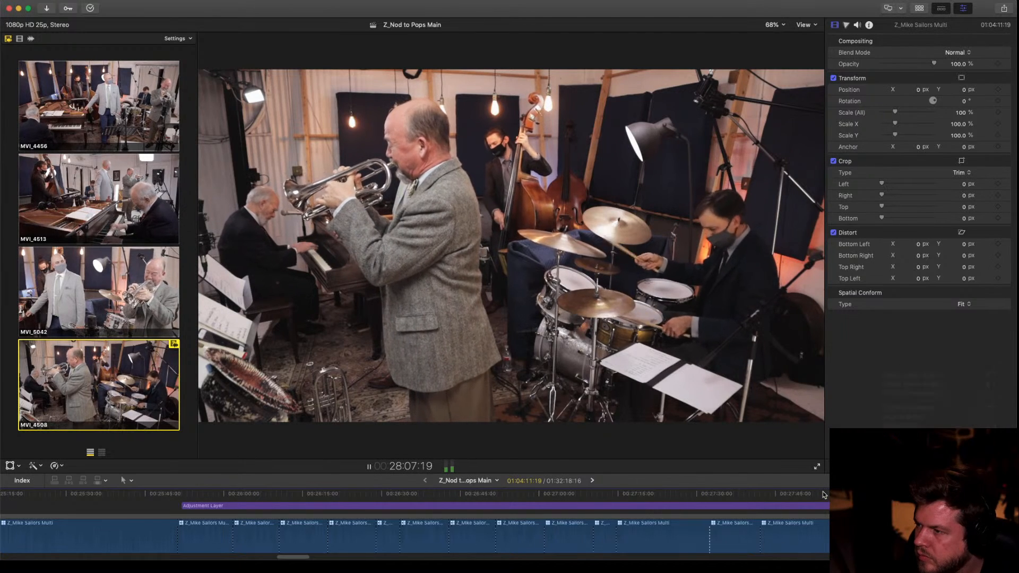
key(3)
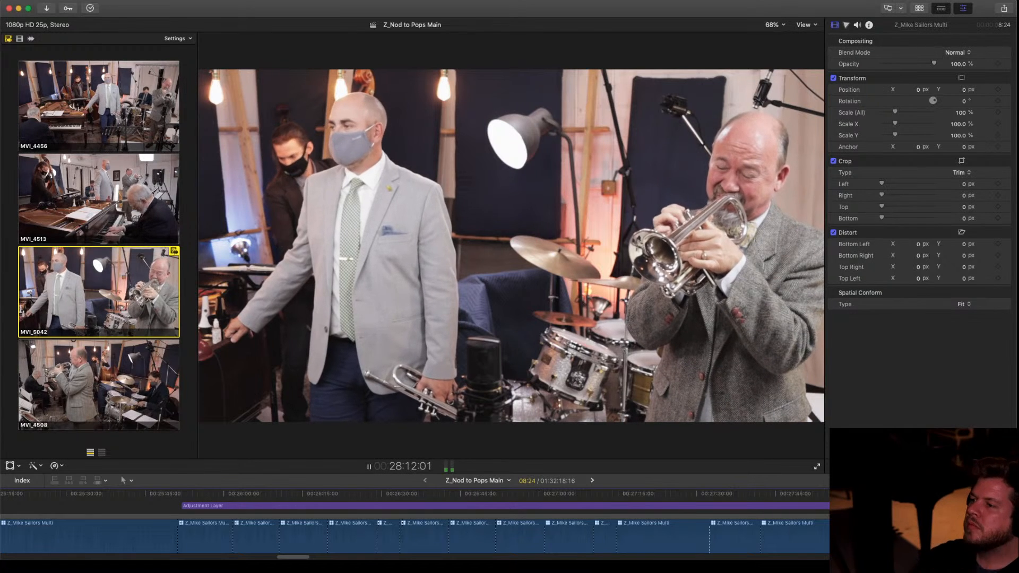
Raise the adjustment layer's S-curve_for_CineStyle LUT mix to 1.0, disabling and enabling the layer to compare the look
click(505, 506)
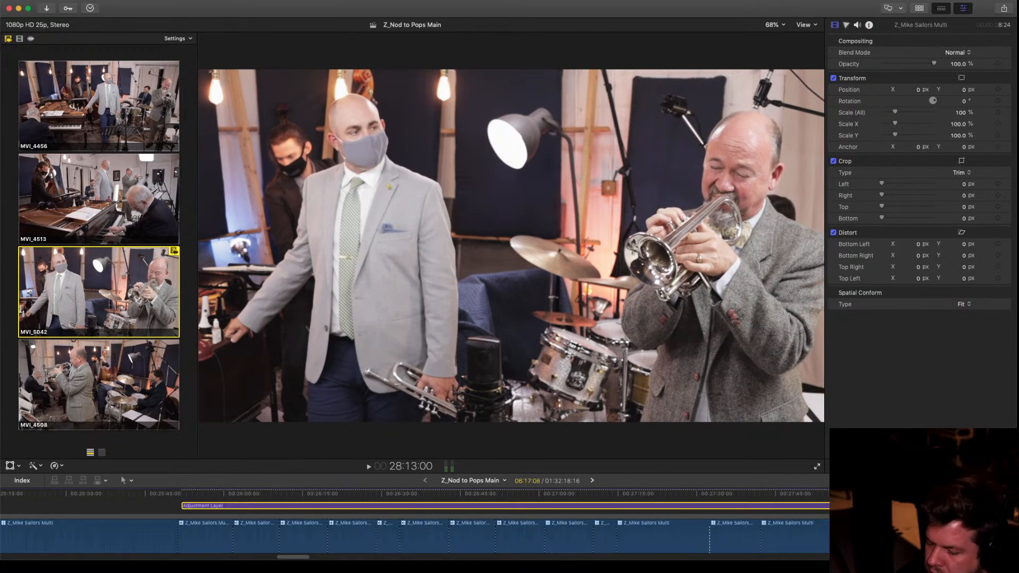
key(v)
key(v)
key(v)
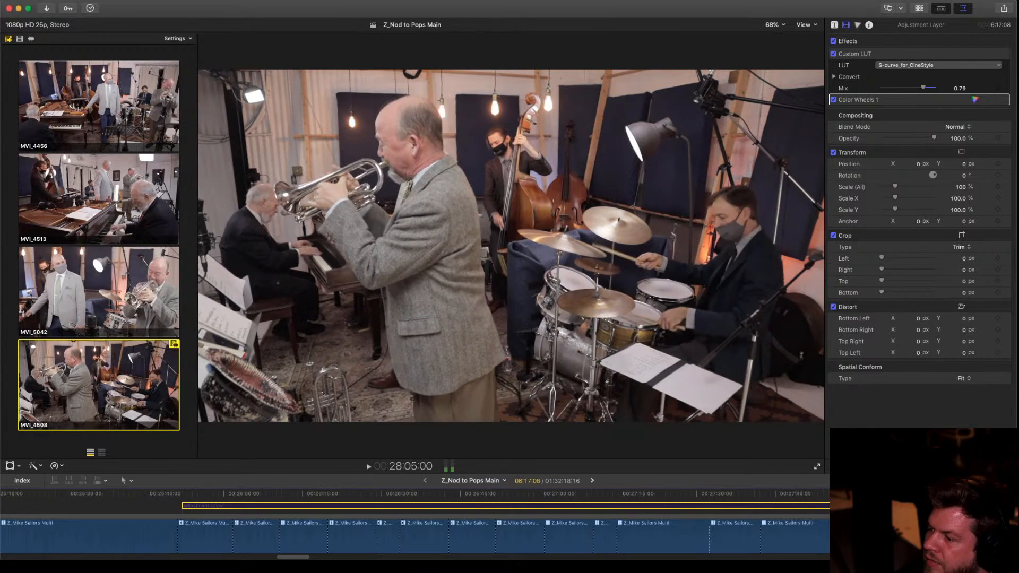
key(v)
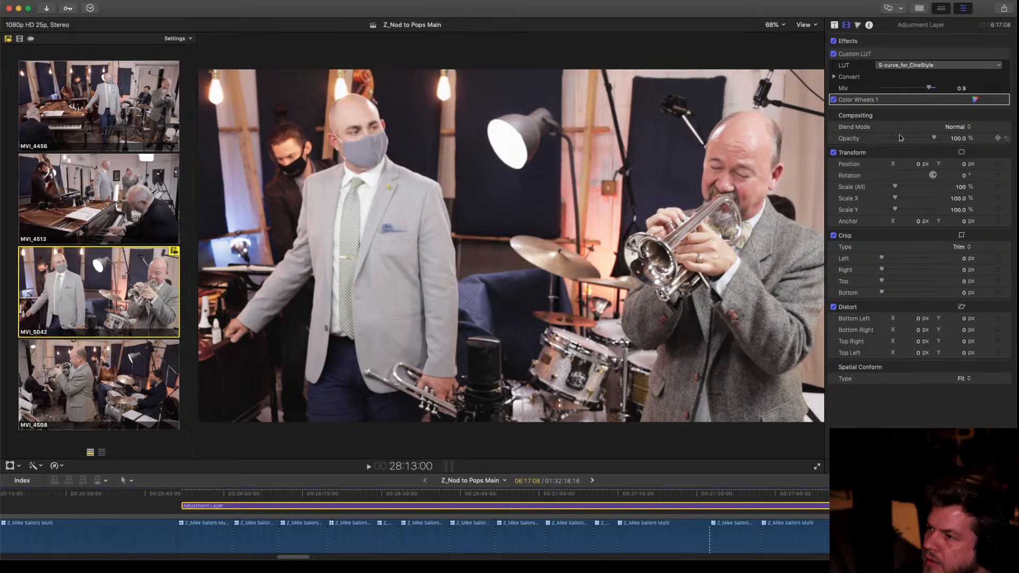
key(v)
key(v)
key(v)
key(v)
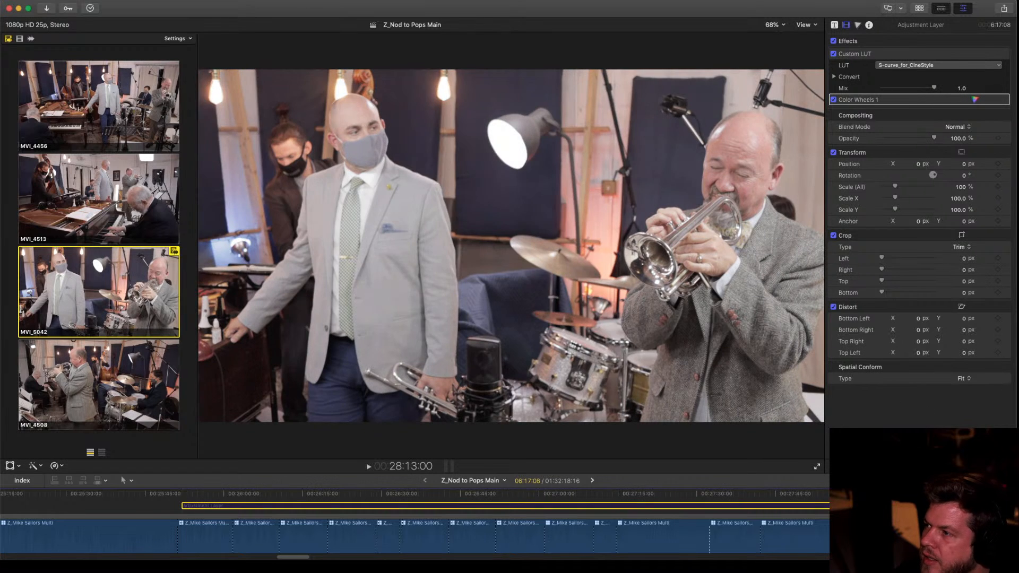
key(space)
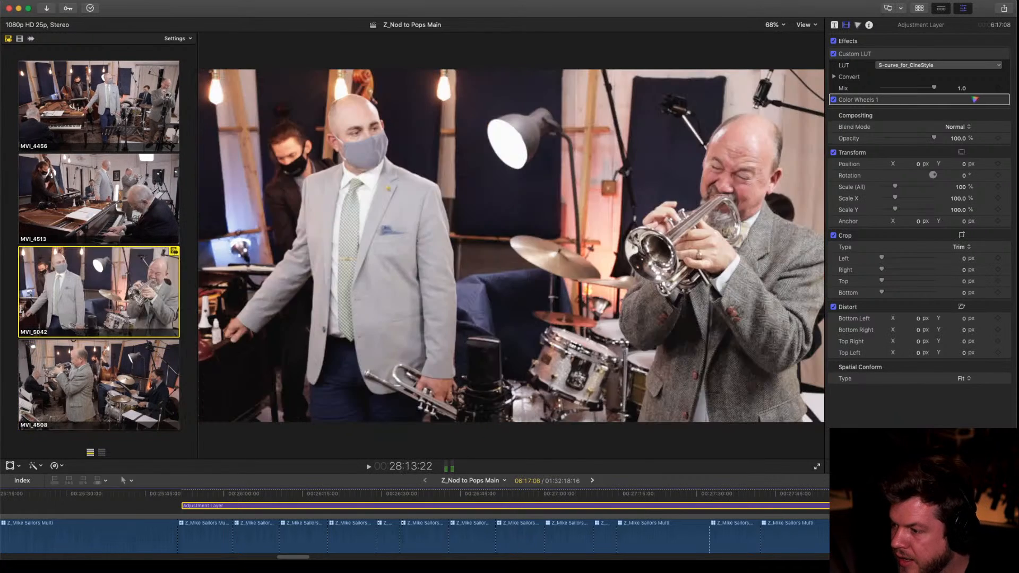
Enlarge the timeline area, fit the whole project in it and hide the angle viewer
drag(846, 474, 847, 319)
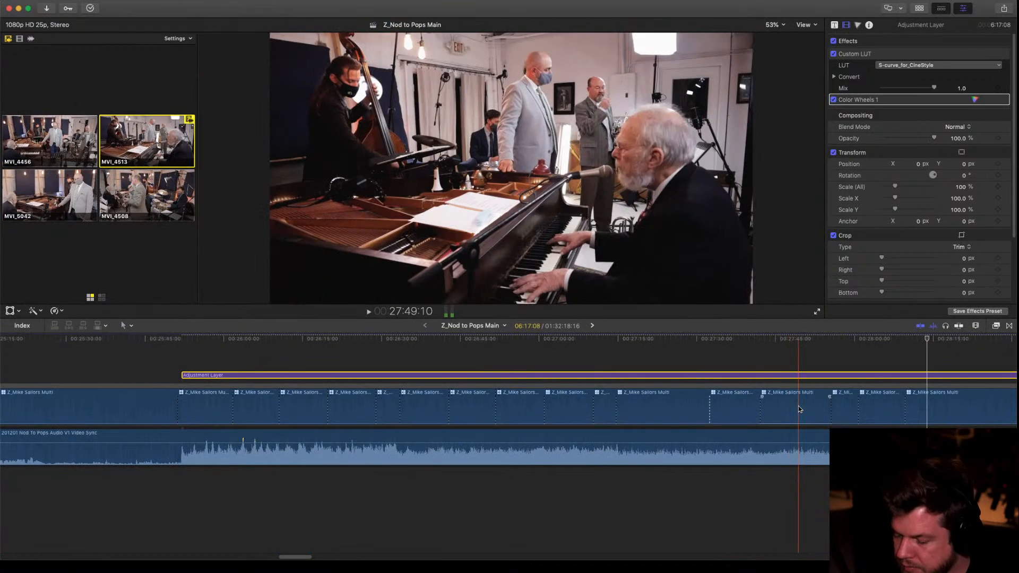
key(shift+z)
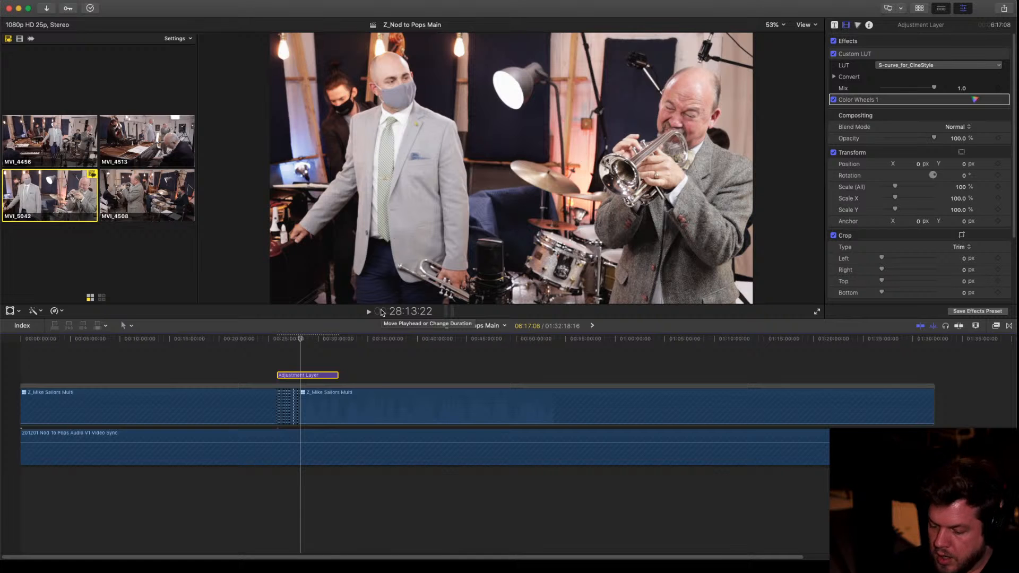
key(super+shift+7)
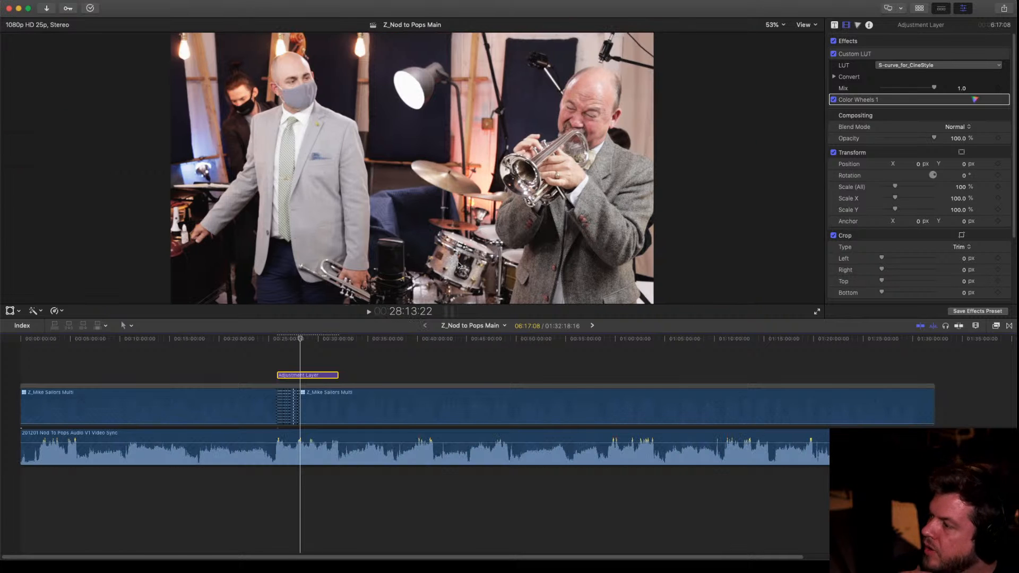
Paste a copy of the adjustment layer at 18:09:13 over the previous song and extend its end to a duration of 6:28:22
key(super+equal)
key(super+equal)
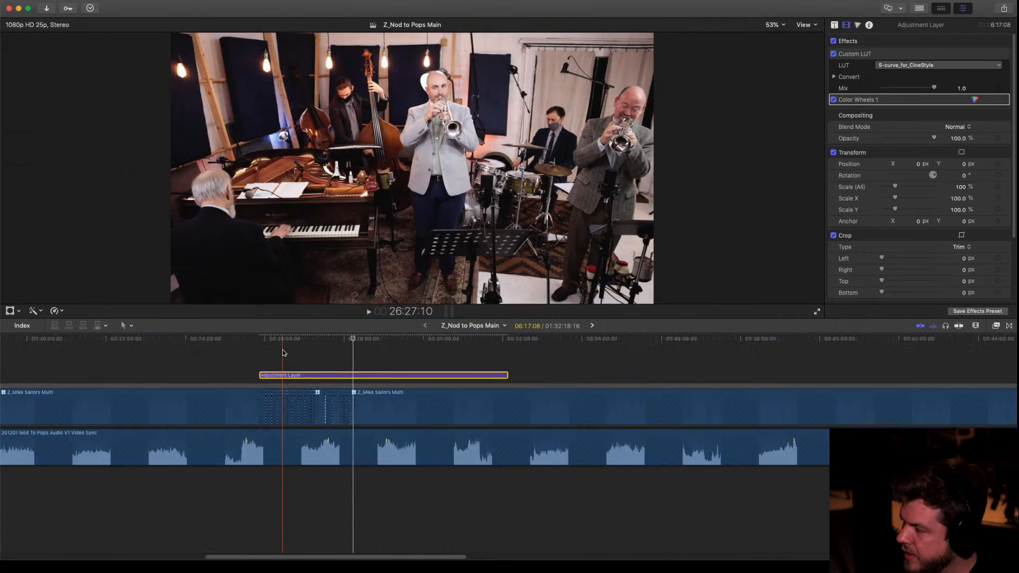
scroll(287, 355, left, 5)
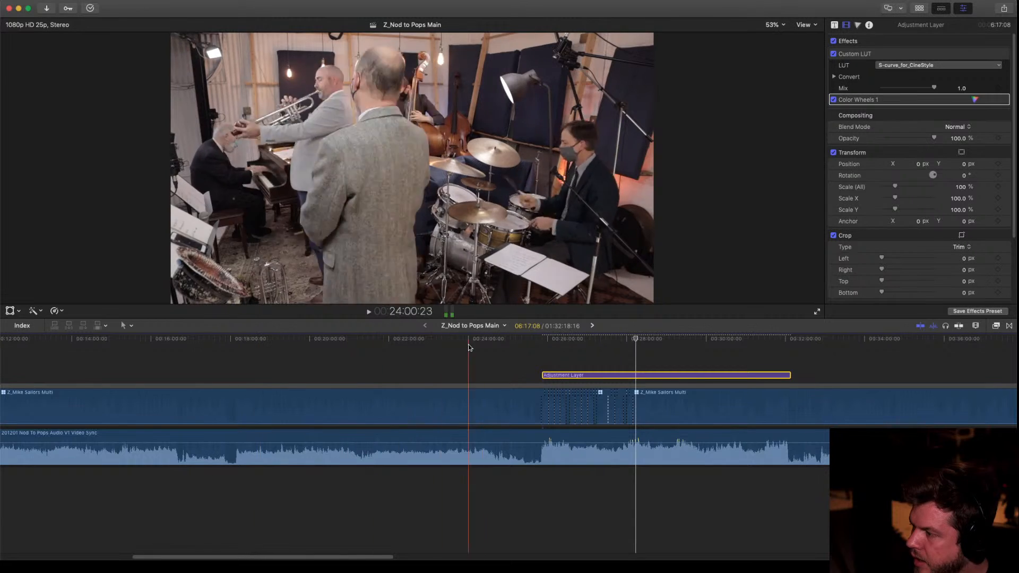
click(238, 338)
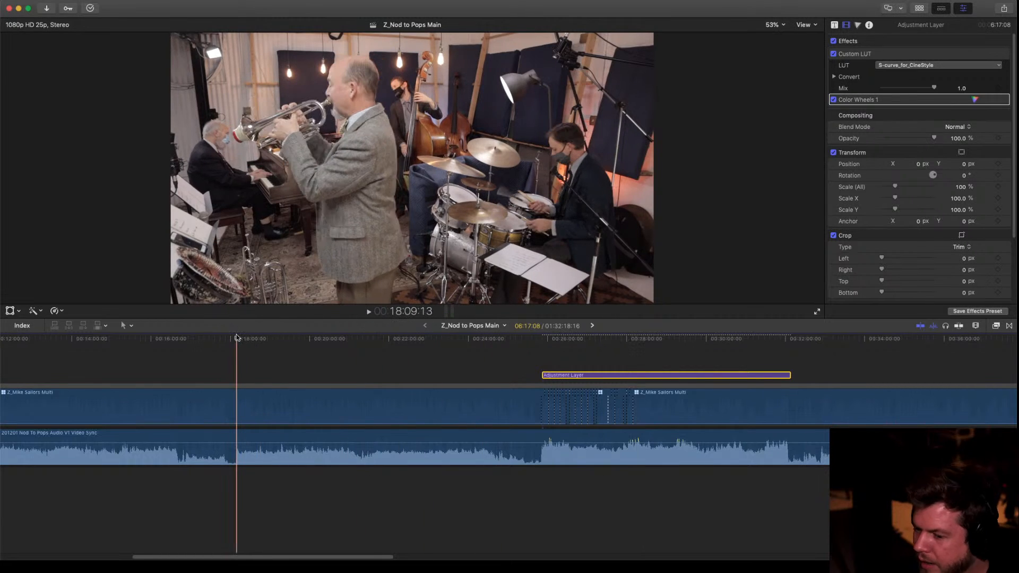
key(super+v)
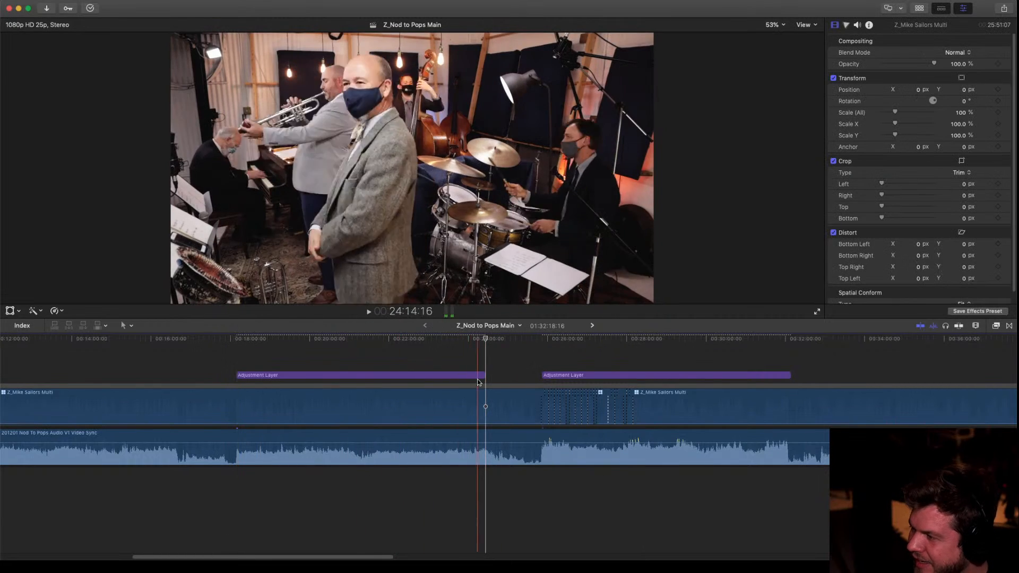
drag(484, 376, 492, 376)
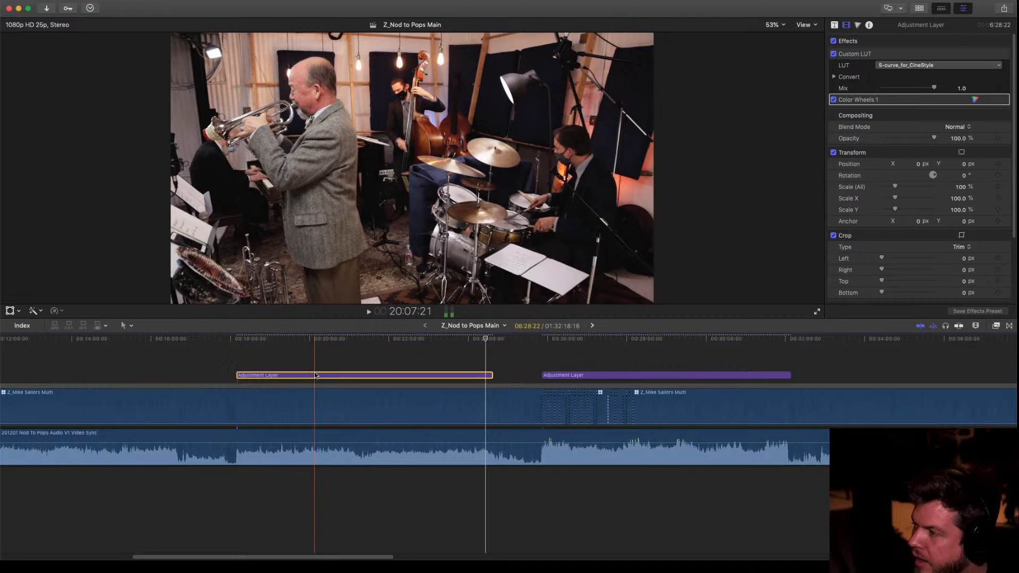
Open the copied adjustment layer's video animation and add an opacity fade-in of about 3 seconds at its start
key(ctrl+v)
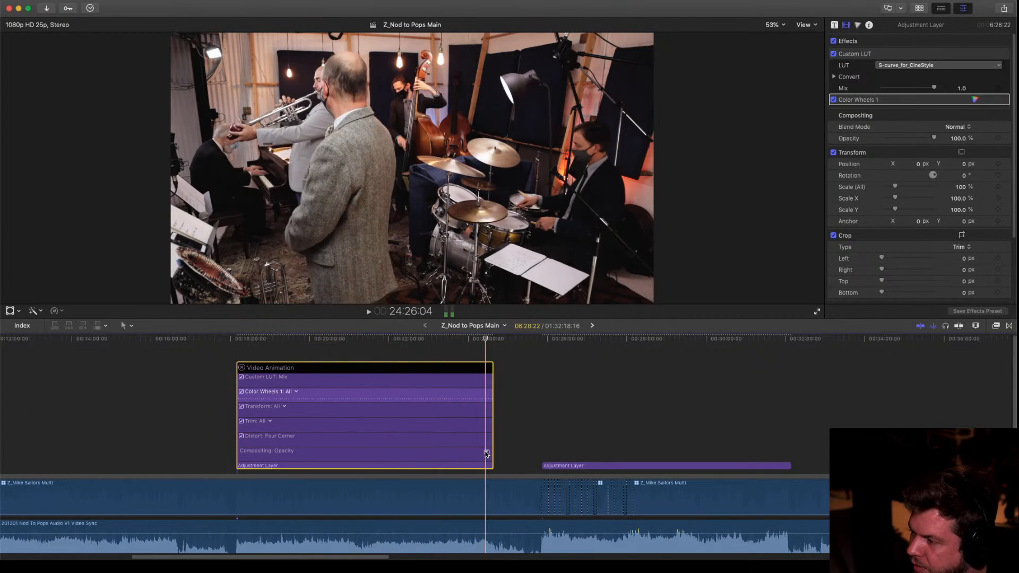
click(486, 453)
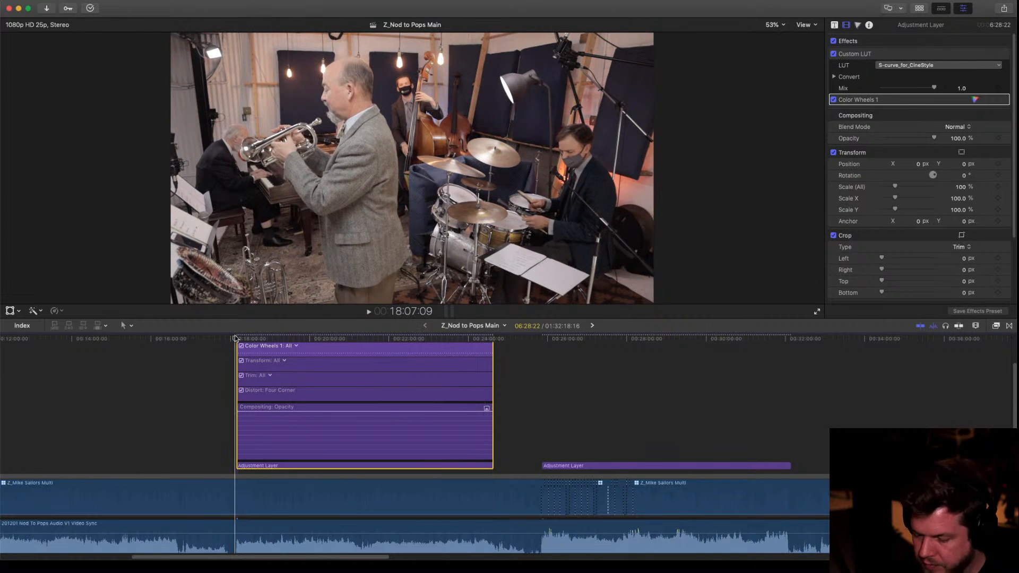
key(super+equal)
key(super+equal)
key(super+equal)
key(super+equal)
key(super+equal)
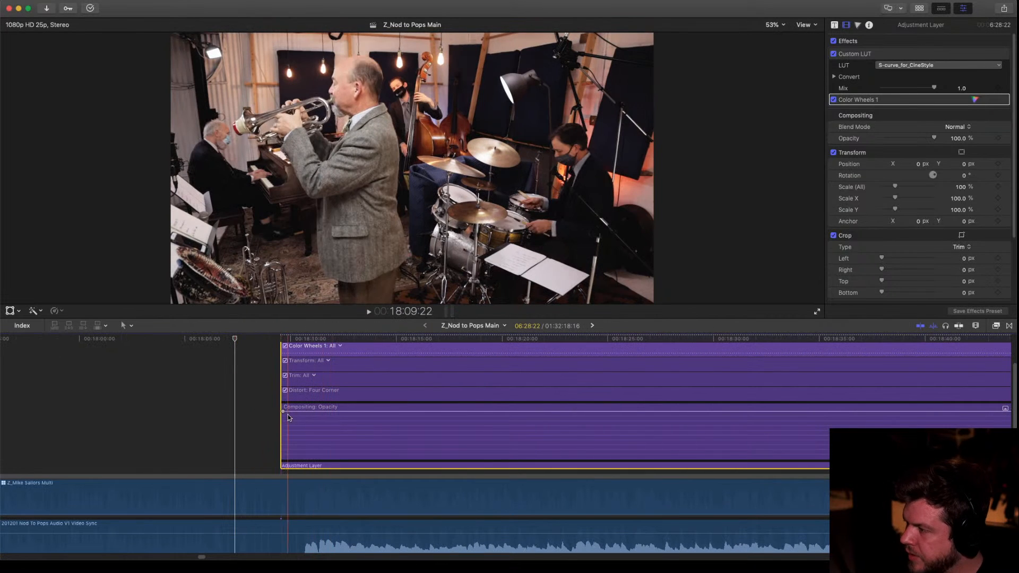
drag(288, 416, 295, 416)
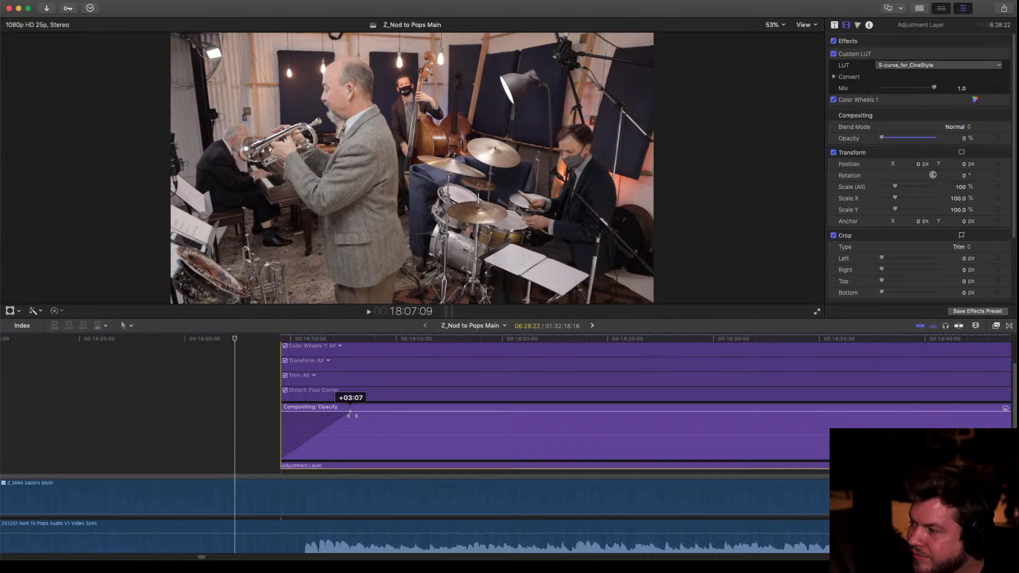
drag(351, 416, 350, 415)
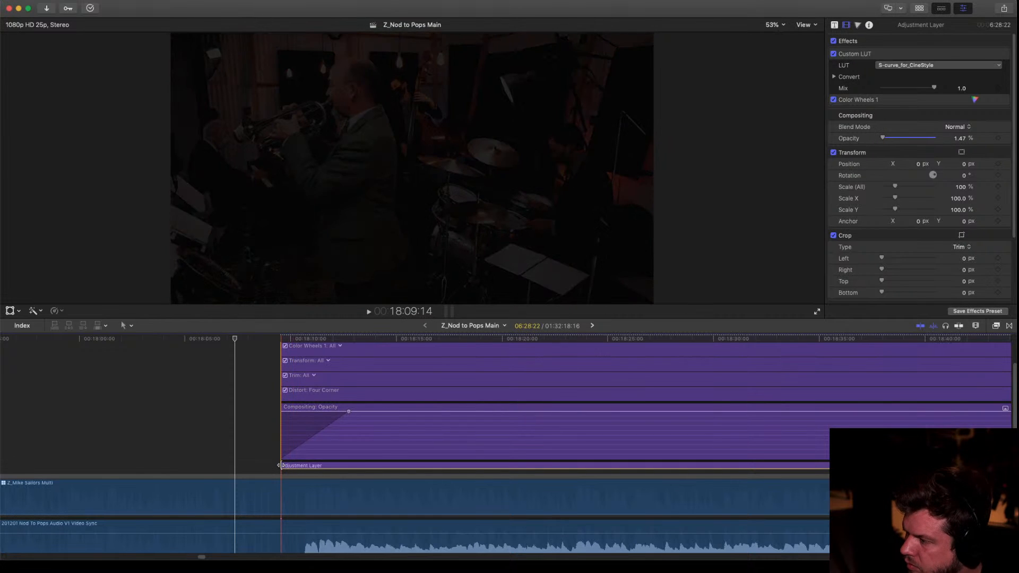
Trim the start of the copied adjustment layer to about 18:10:12, where the song's audio begins
drag(280, 465, 301, 465)
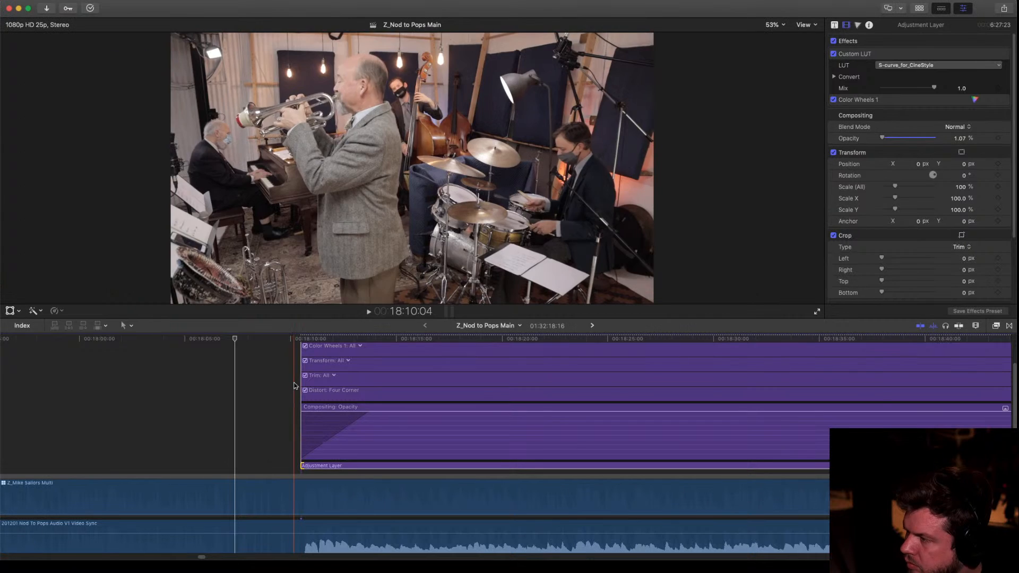
key(c)
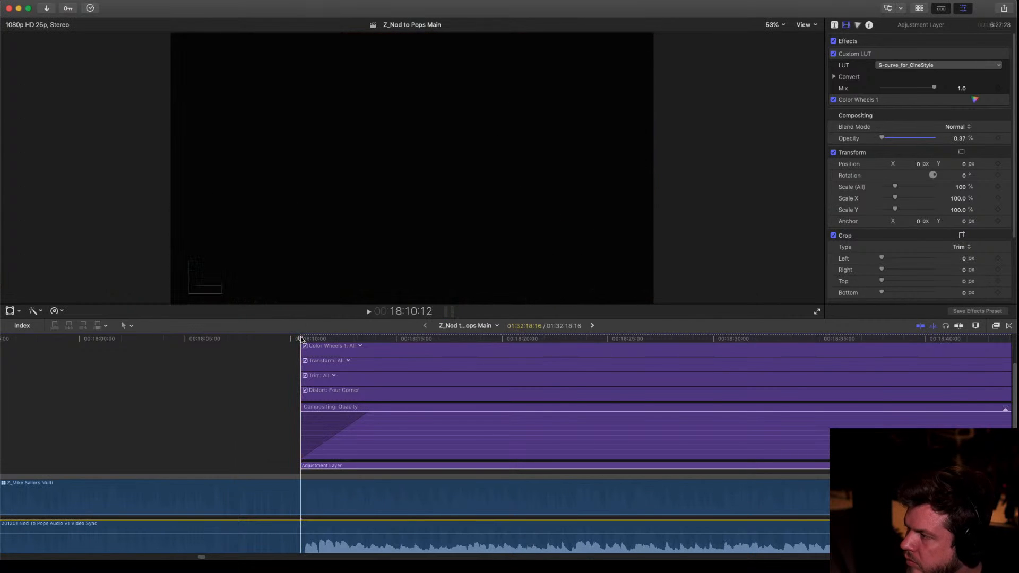
Cut the multicam clip at 18:05:16, before the song starts, switching the following part to the wide piano-side angle
key(space)
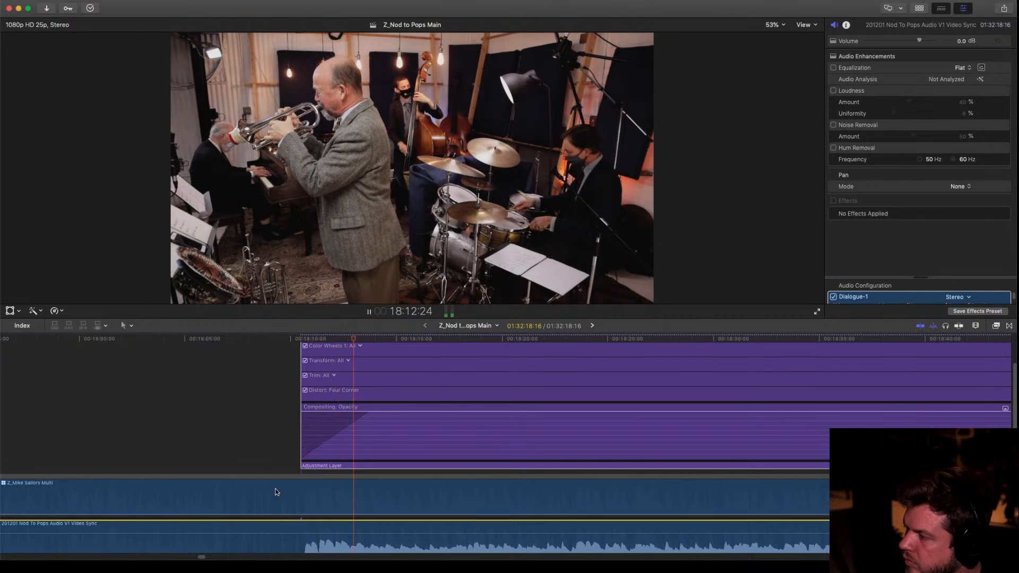
click(236, 487)
key(space)
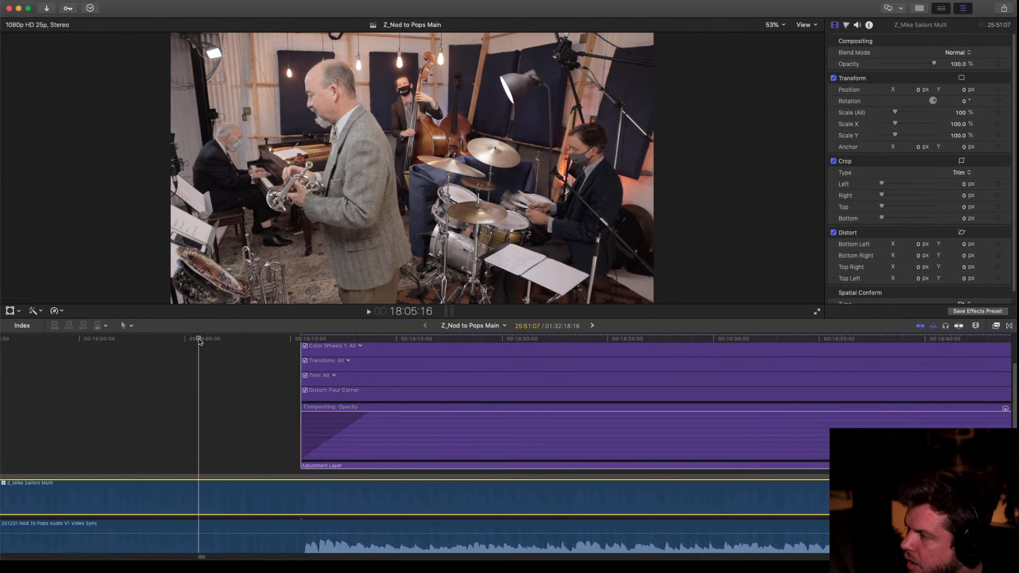
key(super+b)
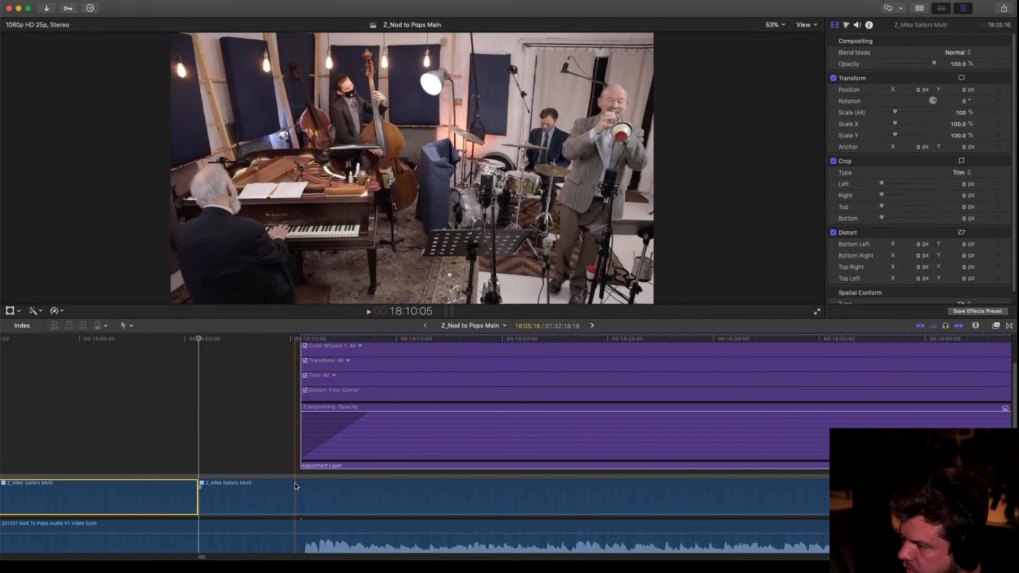
Play the song's opening and live-switch the multicam clip's camera angle at about 18:06:15 and 18:17
key(space)
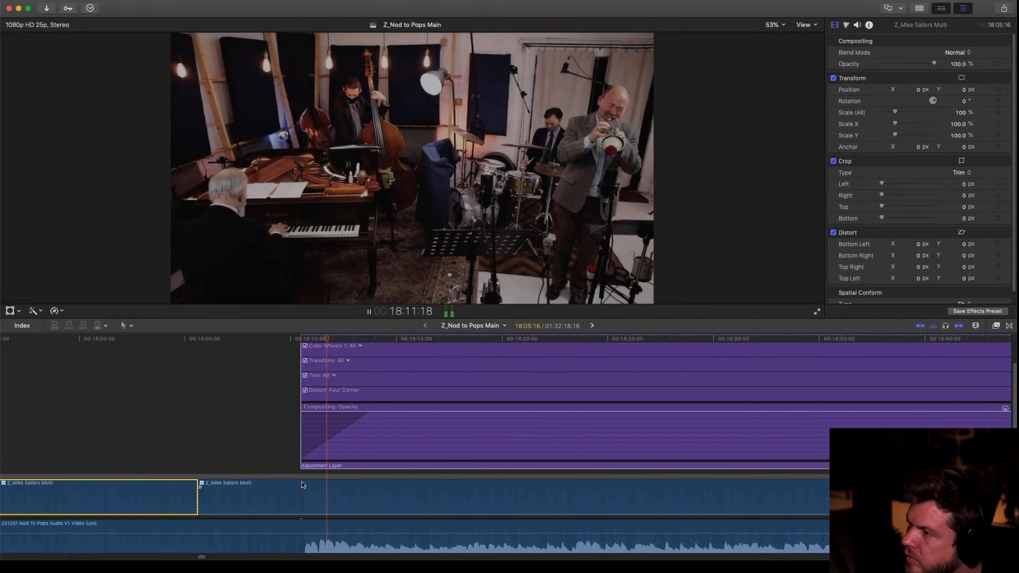
key(space)
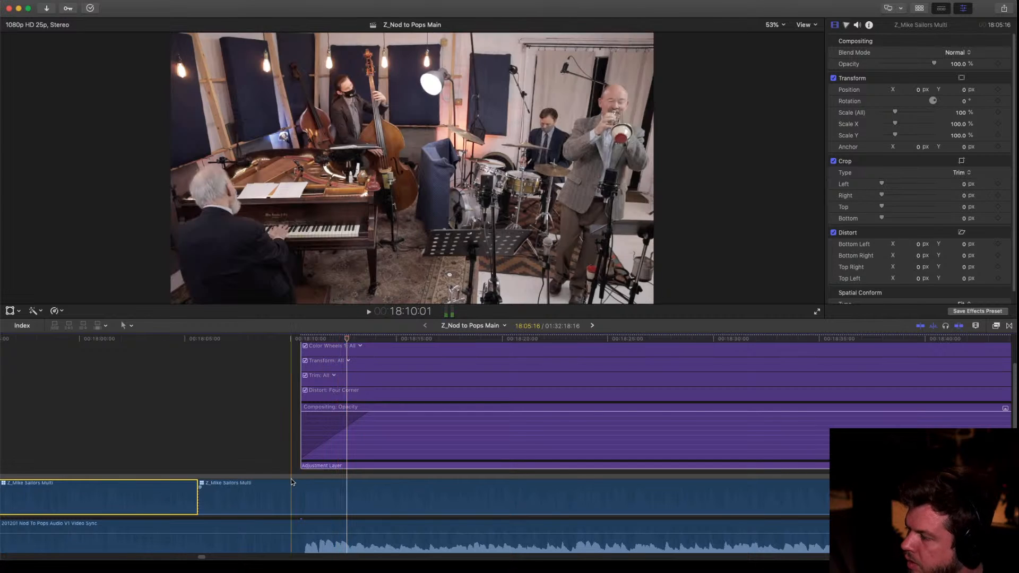
click(220, 500)
key(2)
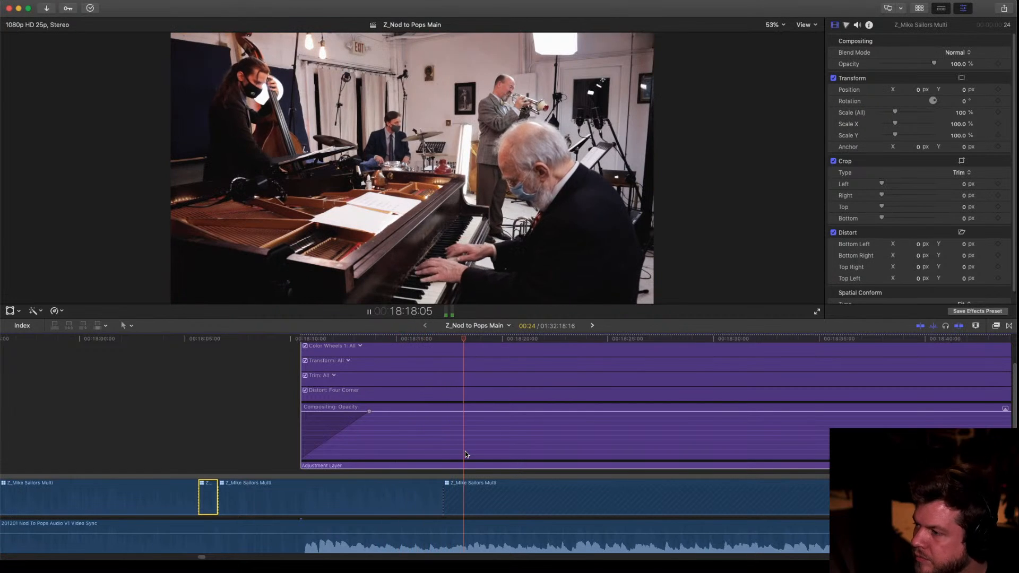
Add an opacity fade-out of about 5 seconds 11 frames at the end of the song's adjustment layer
key(super+minus)
key(super+minus)
key(super+minus)
key(super+minus)
key(super+minus)
key(super+minus)
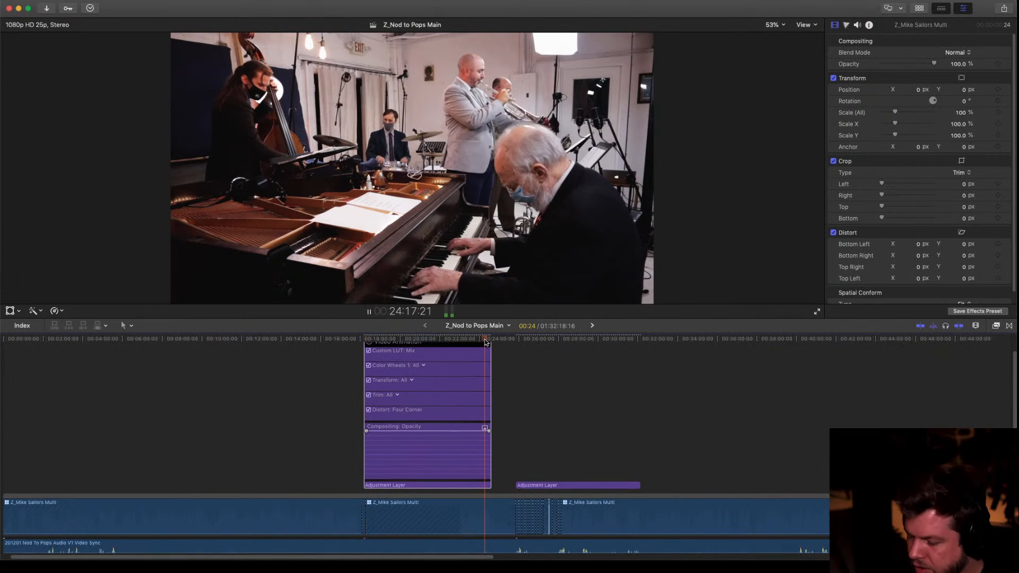
key(super+equal)
key(super+equal)
key(super+equal)
key(super+equal)
key(super+equal)
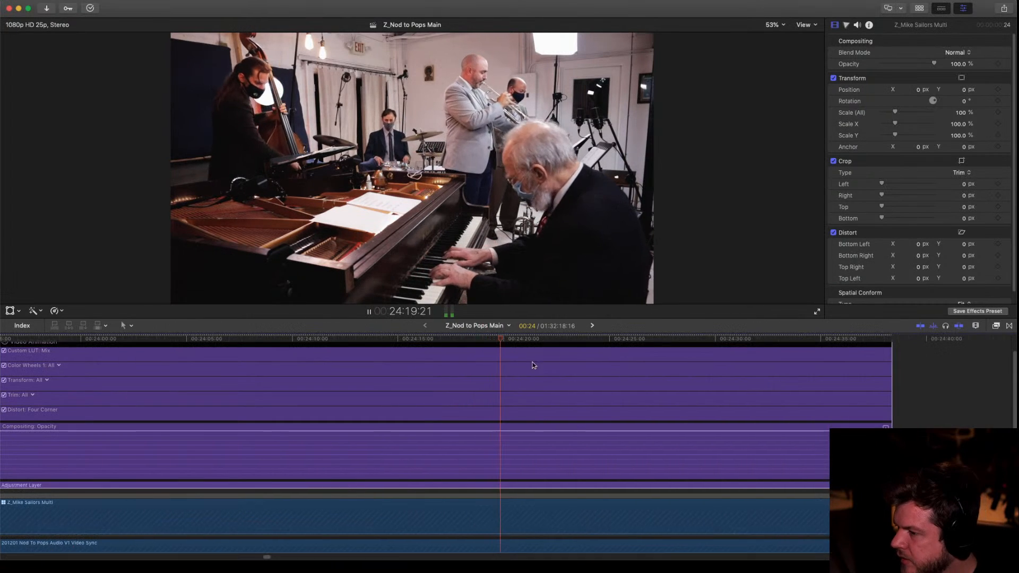
key(space)
drag(891, 431, 873, 432)
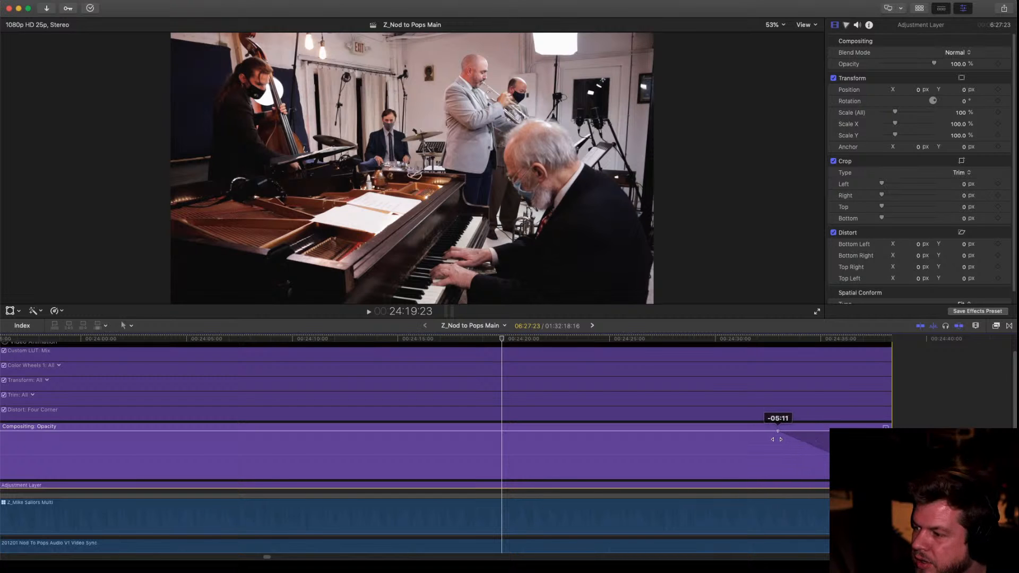
Play past the end of the song and extend the adjustment layer's end to a duration of 6:37:03
key(super+minus)
key(super+minus)
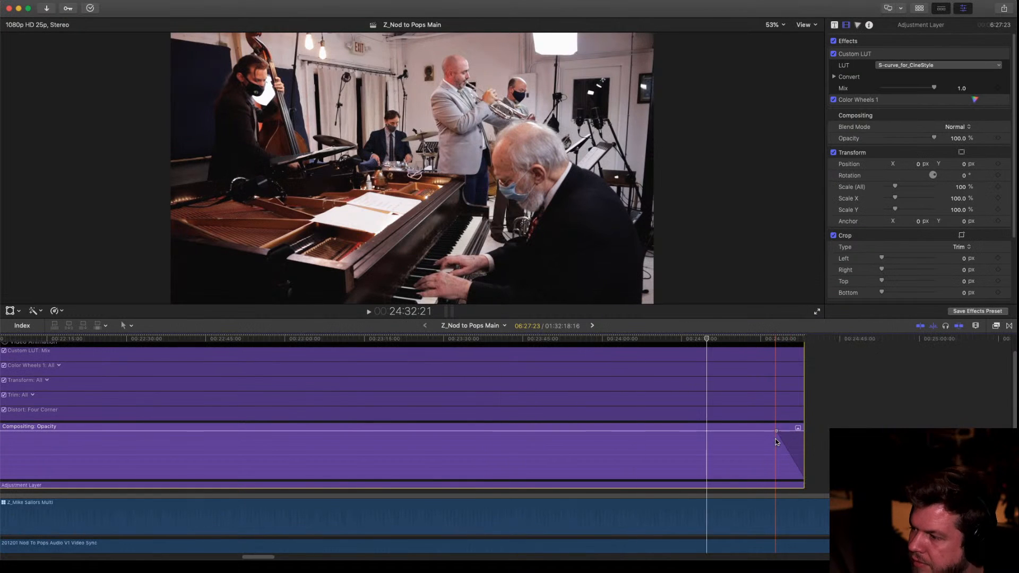
scroll(748, 345, down, 5)
scroll(747, 345, right, 1)
key(space)
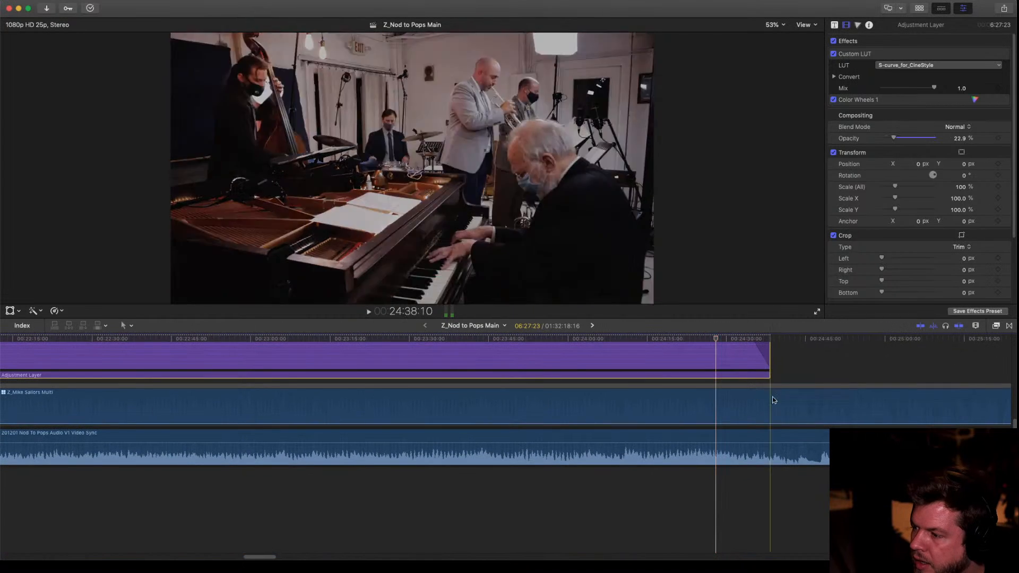
click(815, 370)
key(space)
scroll(805, 371, right, 2)
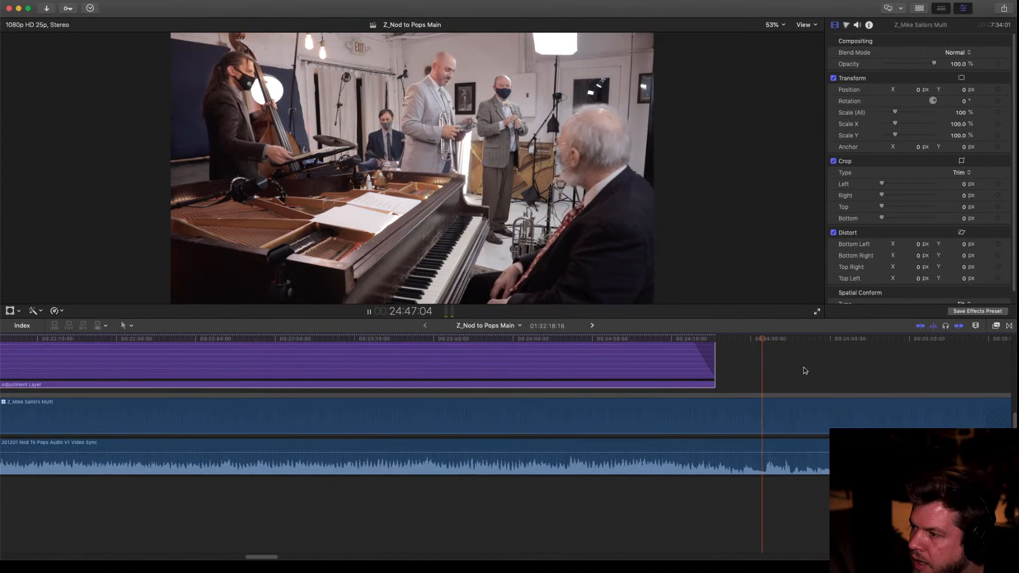
drag(719, 382, 763, 382)
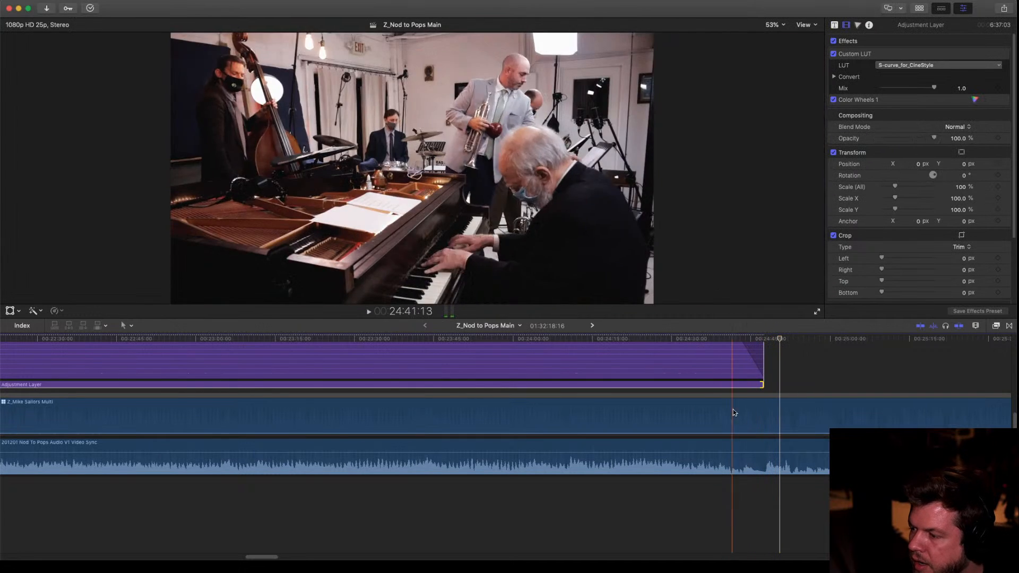
Play the song's ending in an enlarged viewer and live-switch to the wide angle at about 24:33
scroll(692, 403, up, 3)
click(687, 348)
key(space)
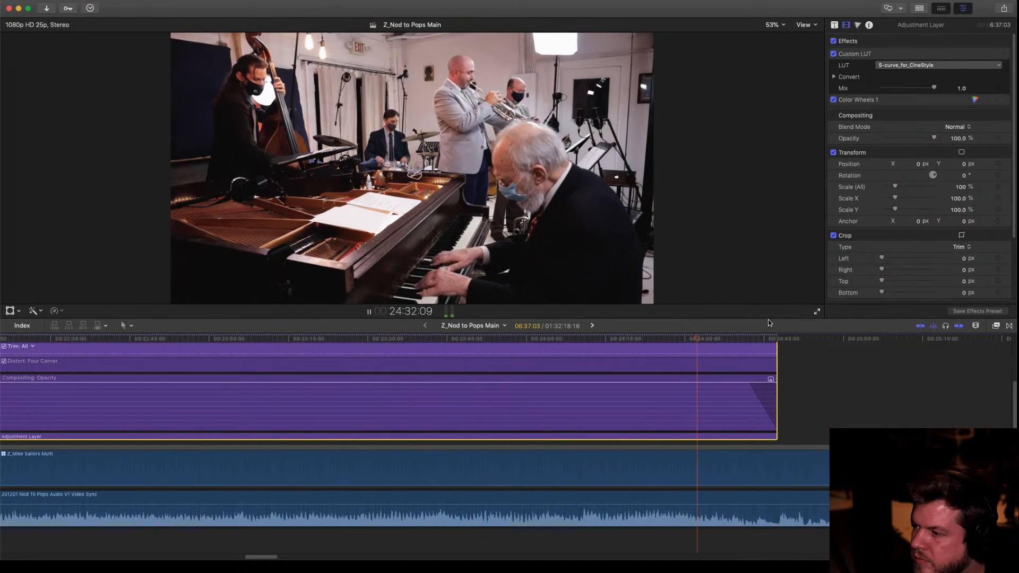
drag(770, 319, 769, 474)
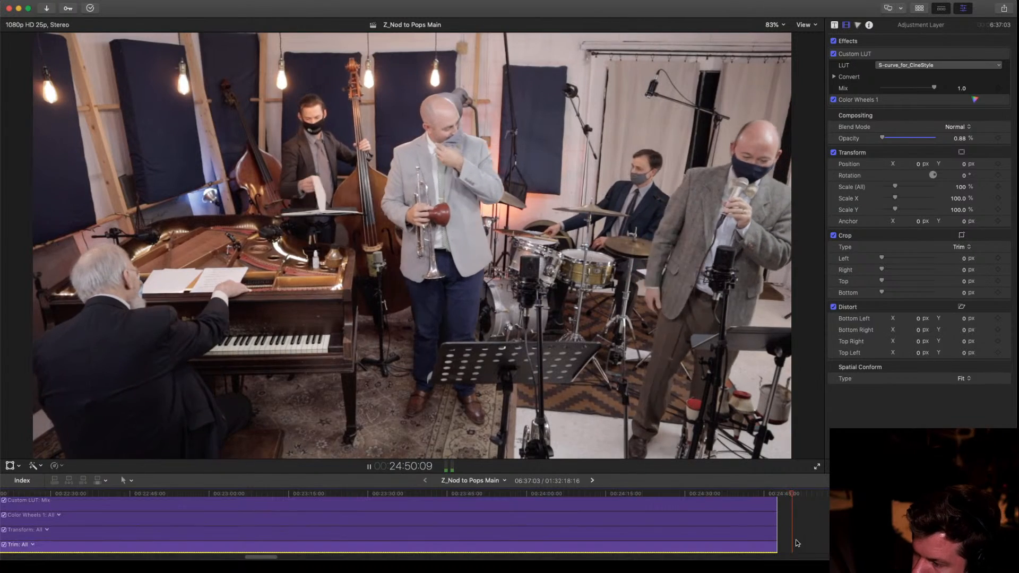
drag(779, 486, 780, 364)
key(space)
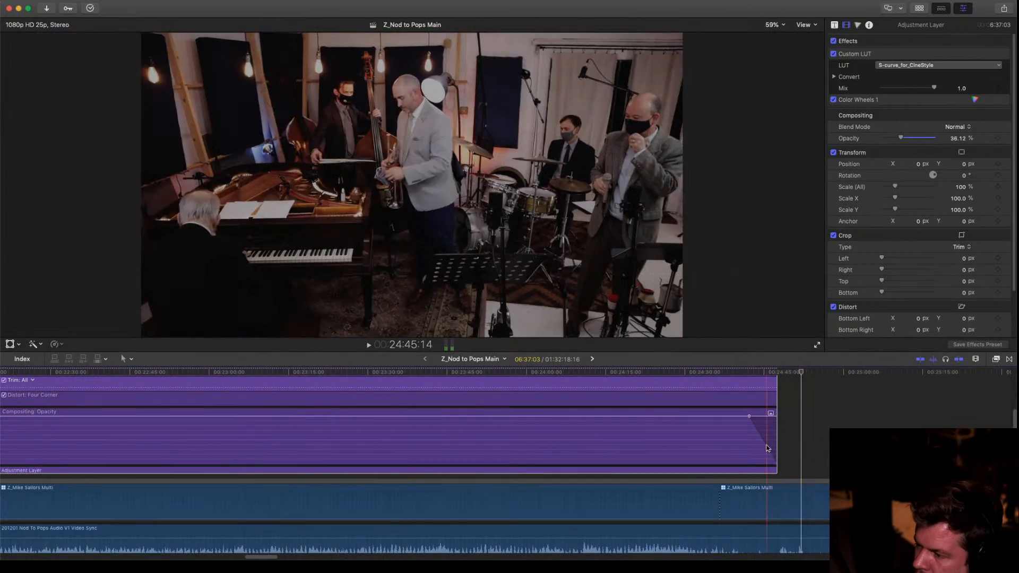
Extend the end of the adjustment layer over the applause to a duration of 6:53:22
scroll(777, 467, down, 3)
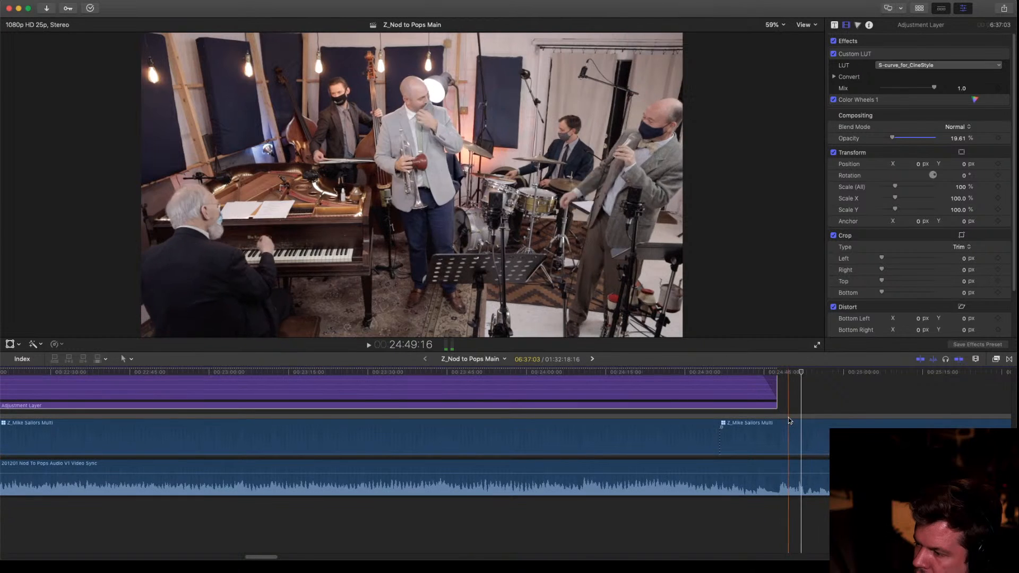
drag(777, 404, 872, 404)
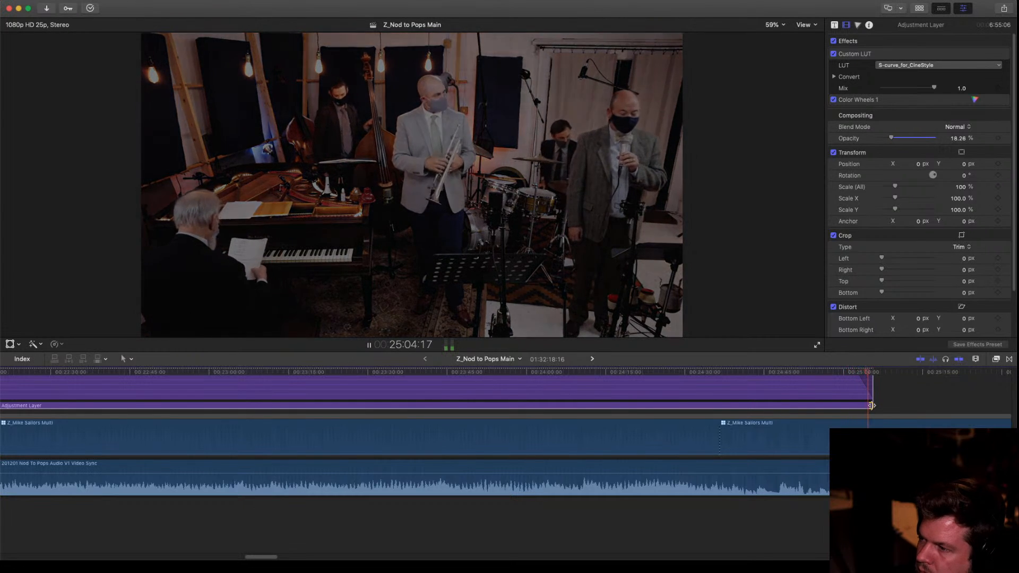
mouse_move(872, 406)
mouse_down()
mouse_move(925, 406)
mouse_move(865, 406)
mouse_up()
key(space)
Fit the whole project in the timeline and hide the adjustment layer's video animation
key(ctrl+v)
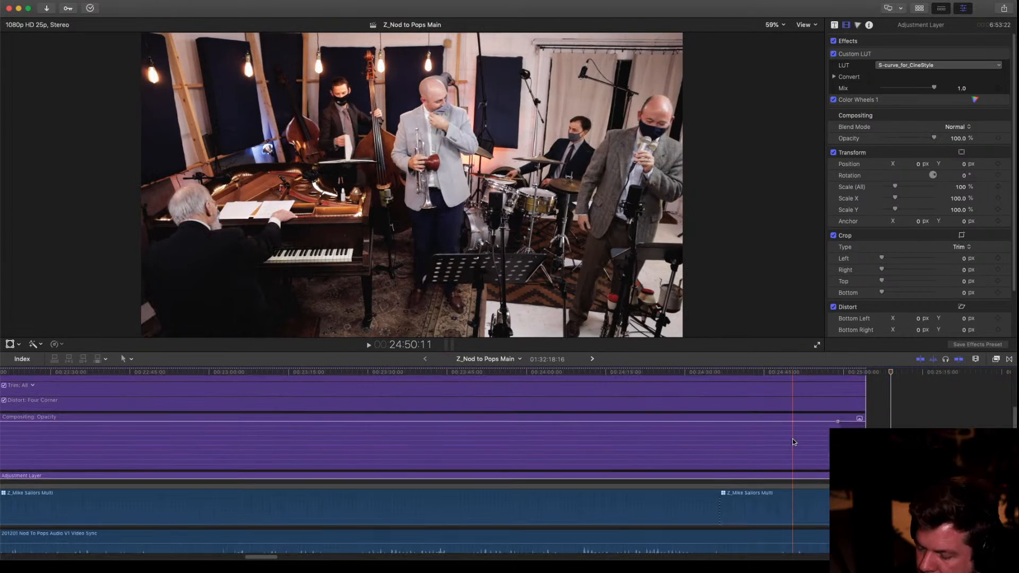
key(shift+z)
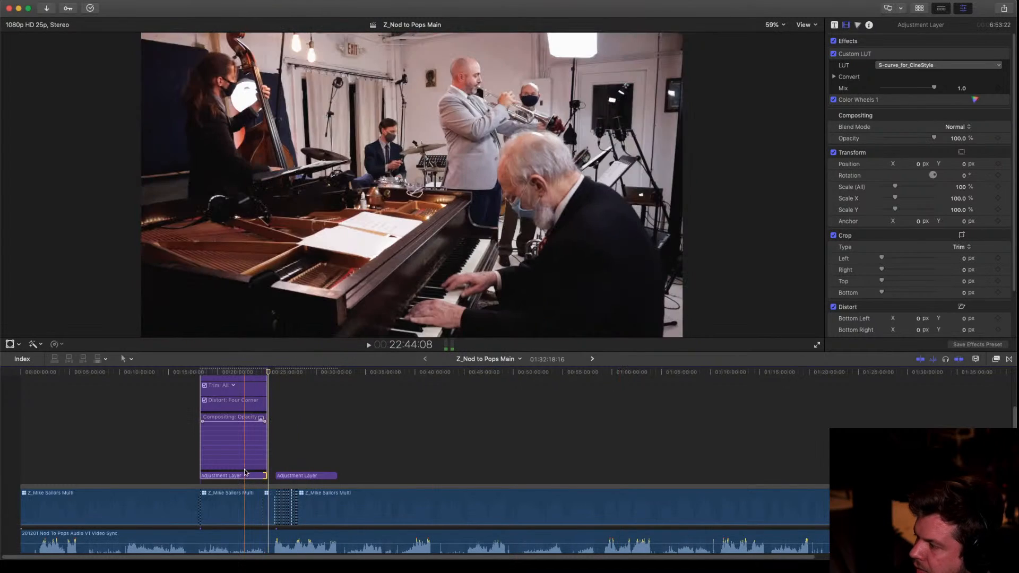
click(246, 478)
key(ctrl+v)
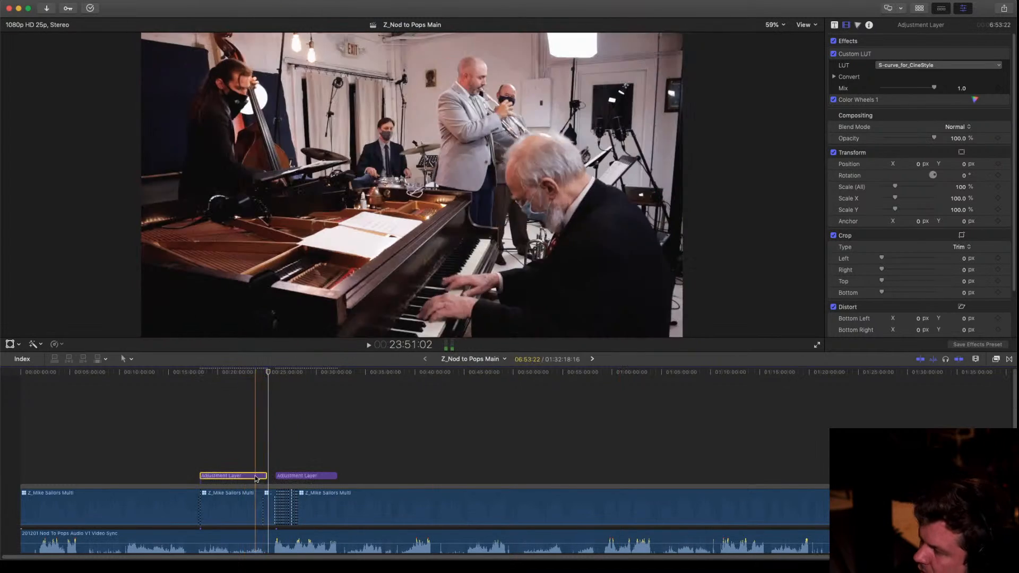
scroll(222, 441, down, 3)
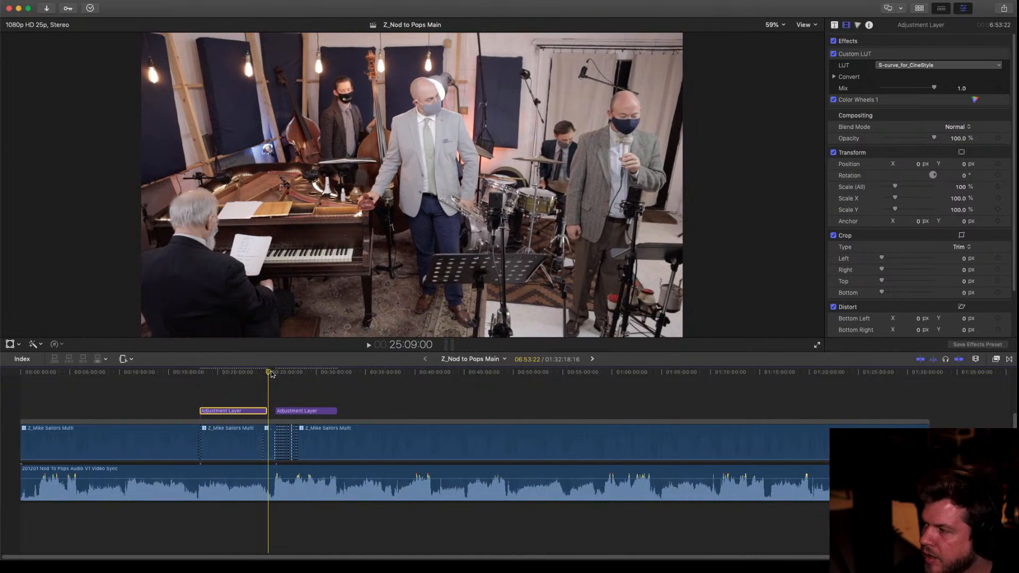
Inspect both songs' adjustment layers and look through the available share destinations for the project
click(290, 414)
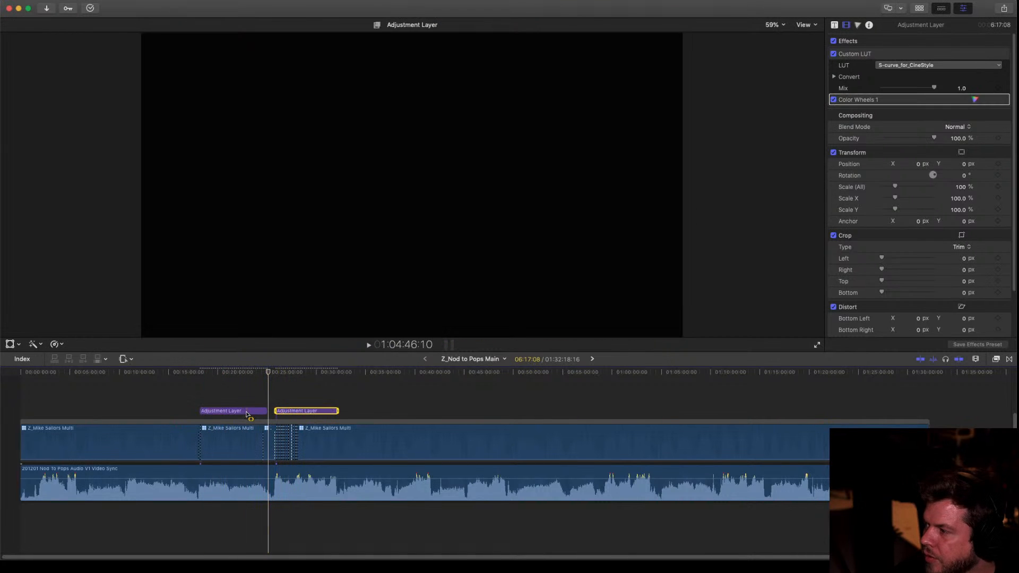
click(252, 411)
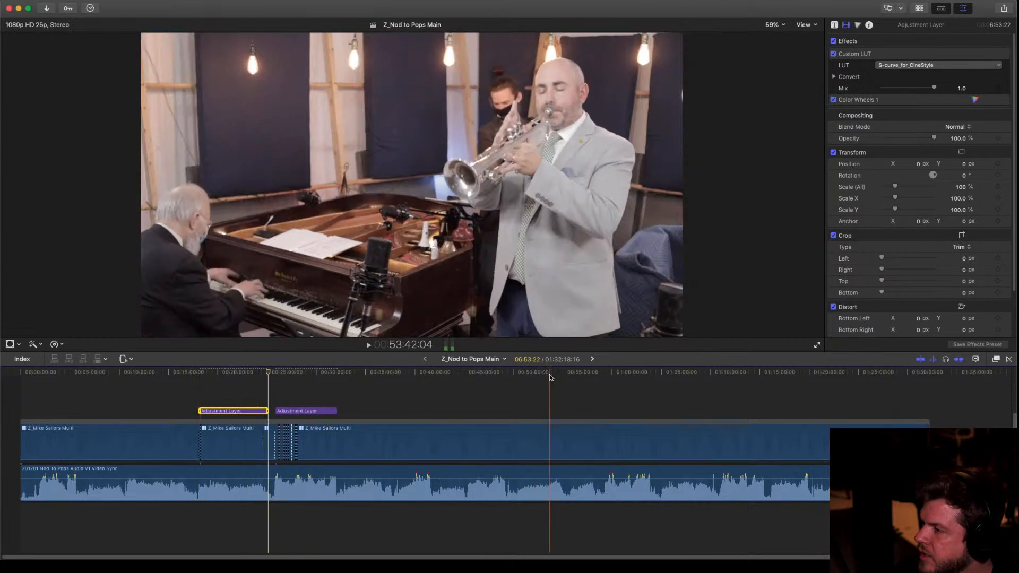
click(1004, 9)
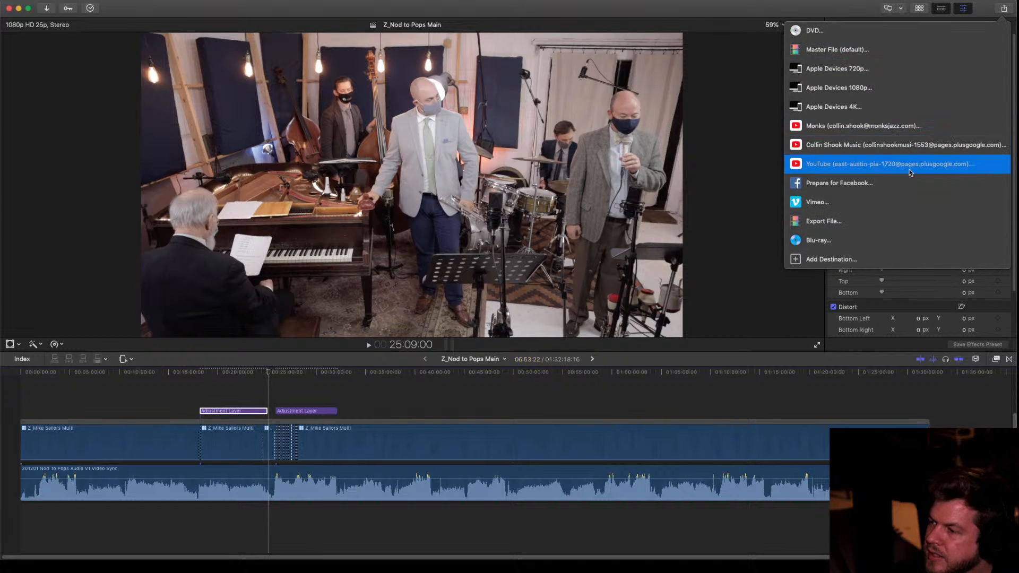
click(593, 17)
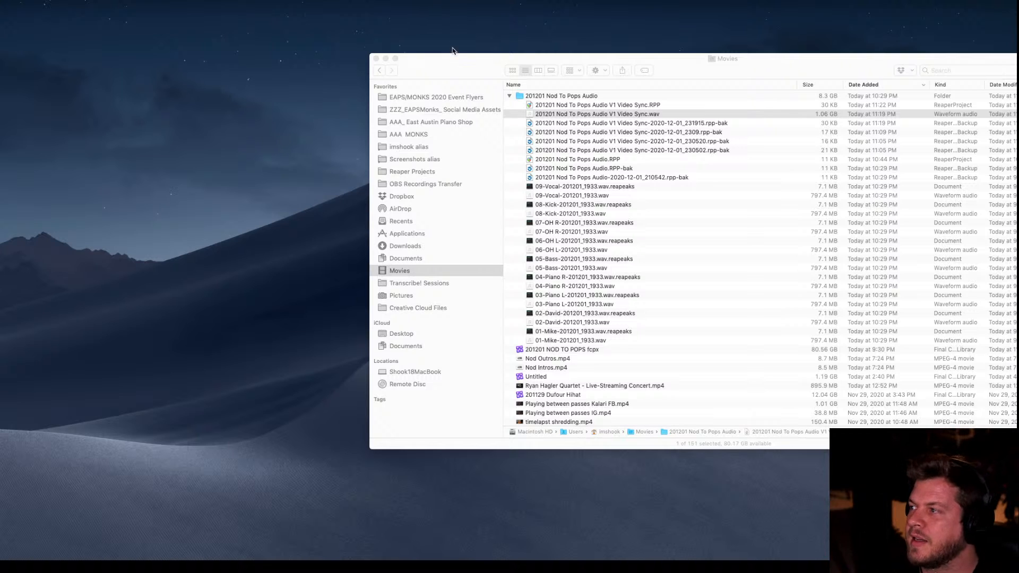
In Finder's Movies folder, collapse 201201 Nod To Pops Audio, select it with the 201201 NOD TO POPS fcpx library, and close the window
click(508, 96)
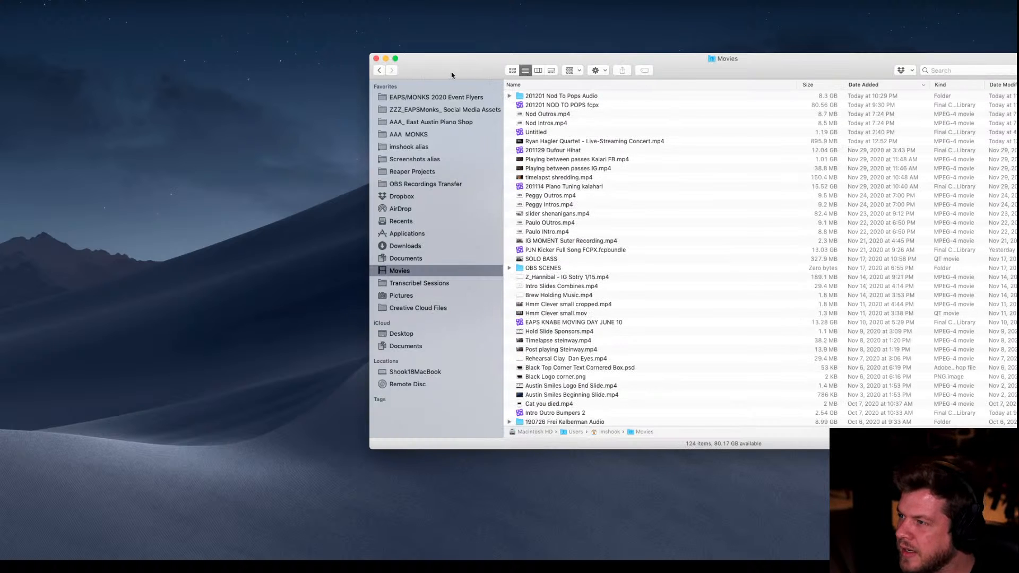
click(707, 98)
click(698, 104)
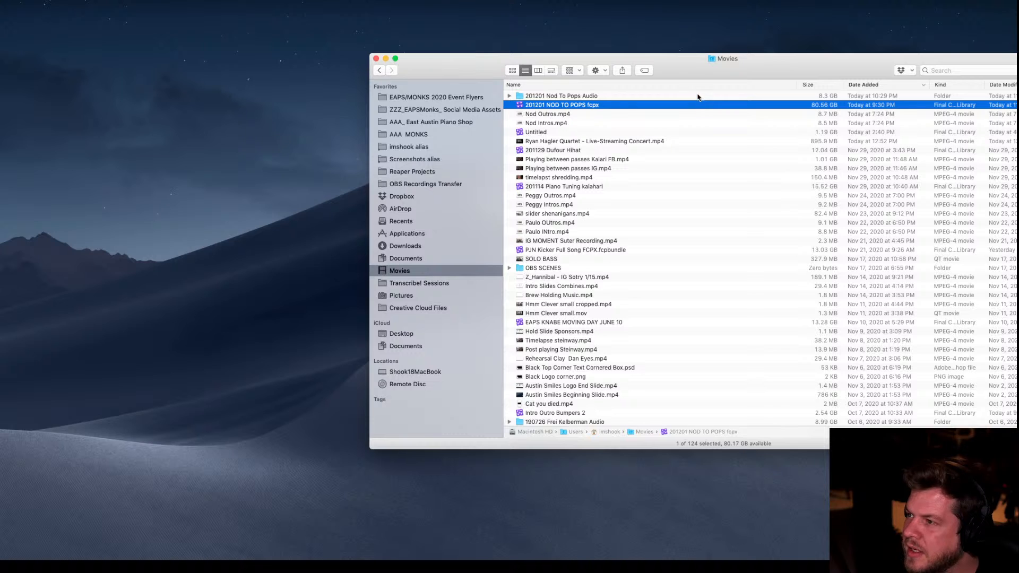
shift+click(627, 97)
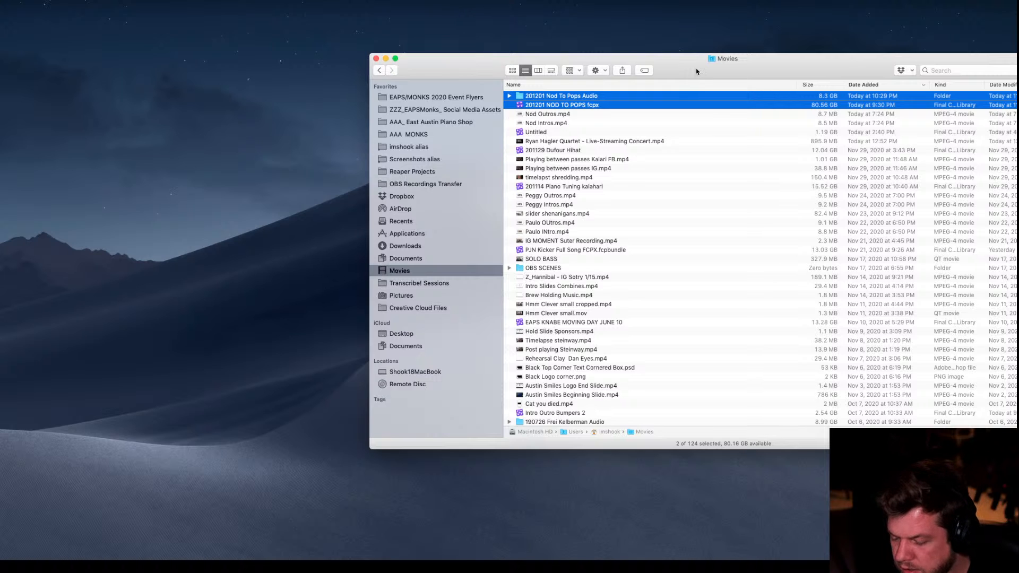
key(super+w)
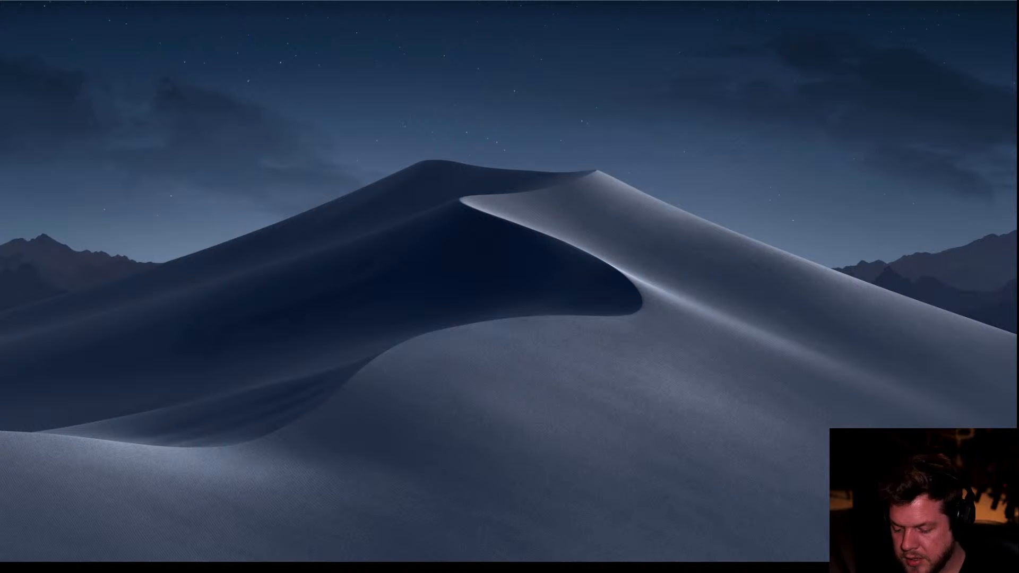
Switch to the Safari window with Facebook's Live Producer and widen it across most of the screen
key(ctrl+Up)
key(ctrl+Up)
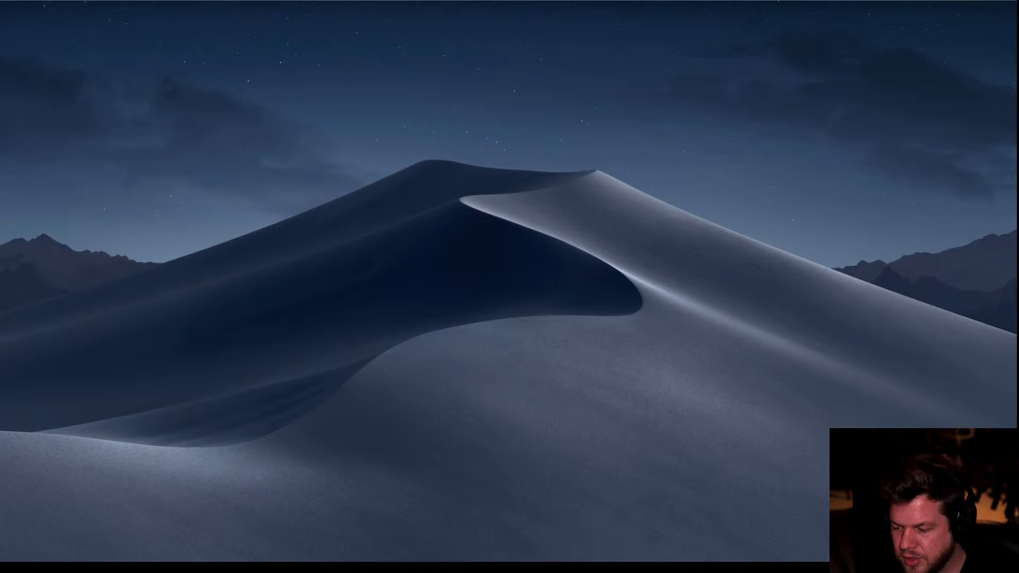
key(ctrl+Left)
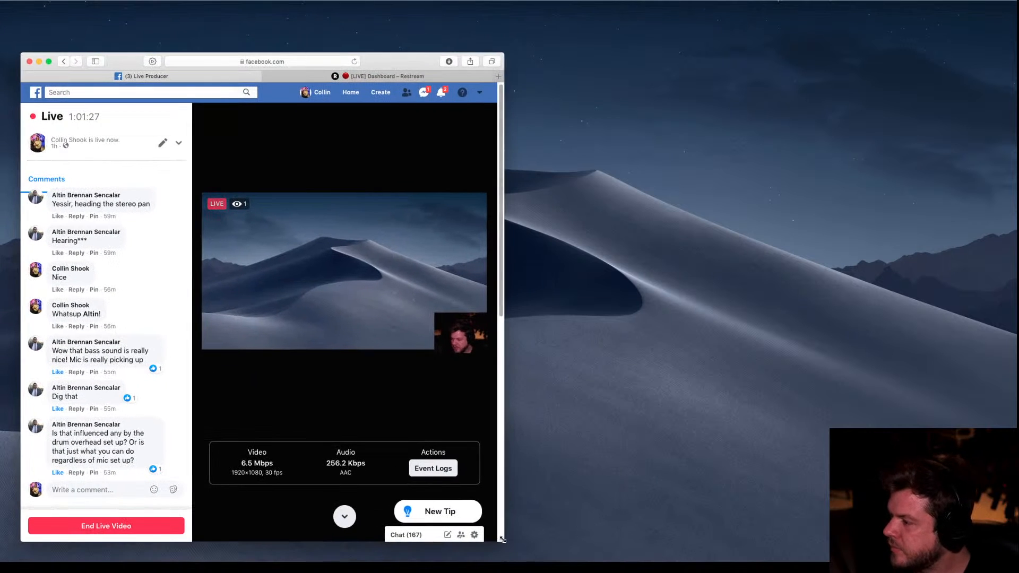
drag(752, 508, 968, 507)
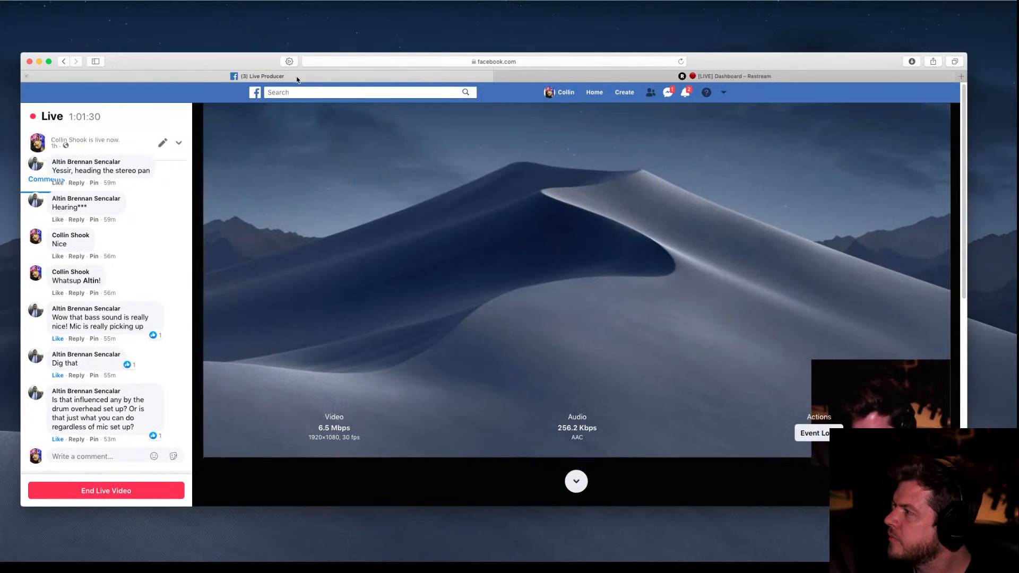
Bring up the option to end the Facebook live video, cancel it, and open the Restream dashboard
click(130, 492)
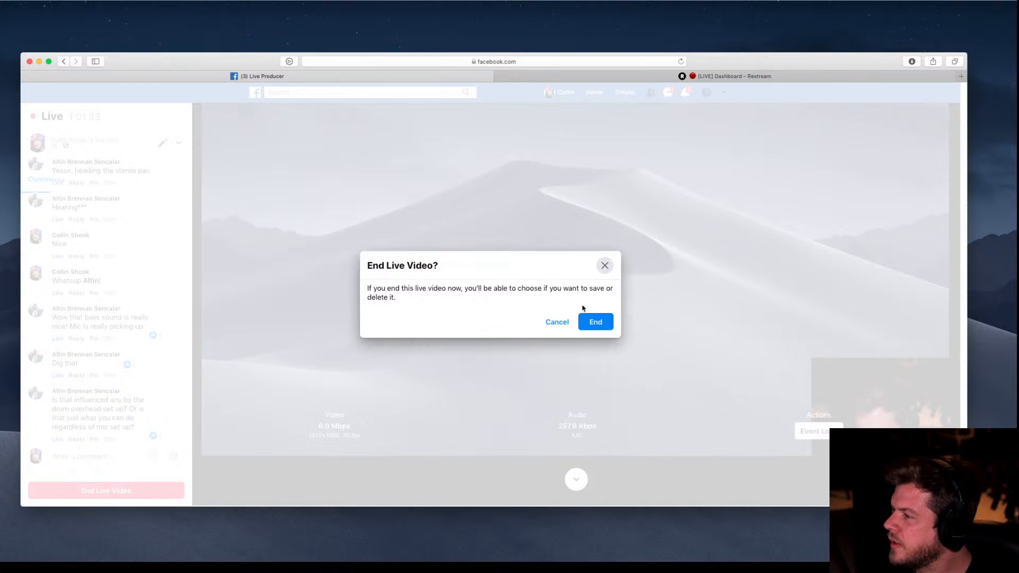
click(557, 322)
click(733, 76)
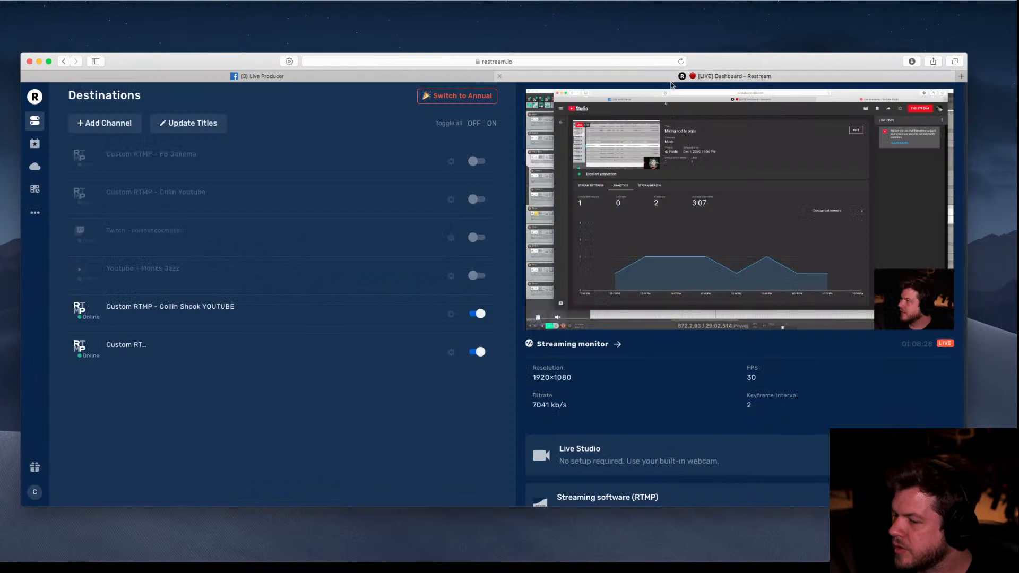
Open the "Mixing nod to pops" live stream on YouTube in a new browser tab, check its chat, and like the video
click(961, 76)
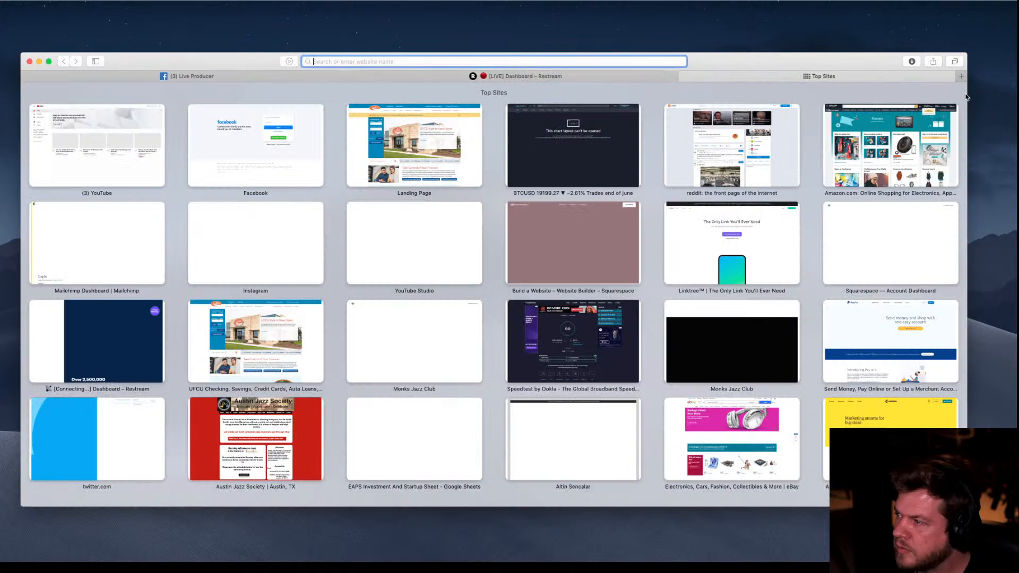
text(youtub)
key(Return)
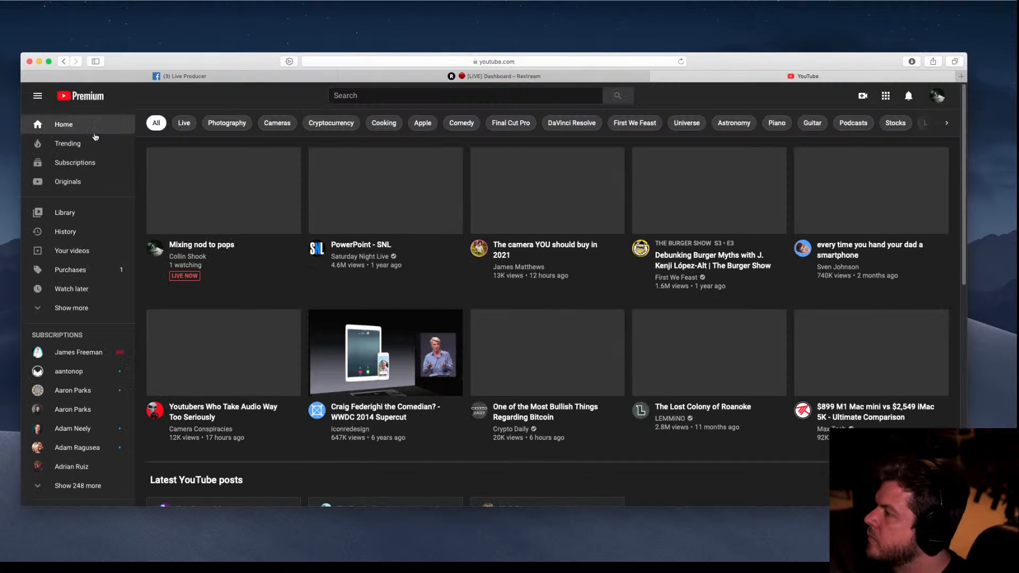
click(204, 224)
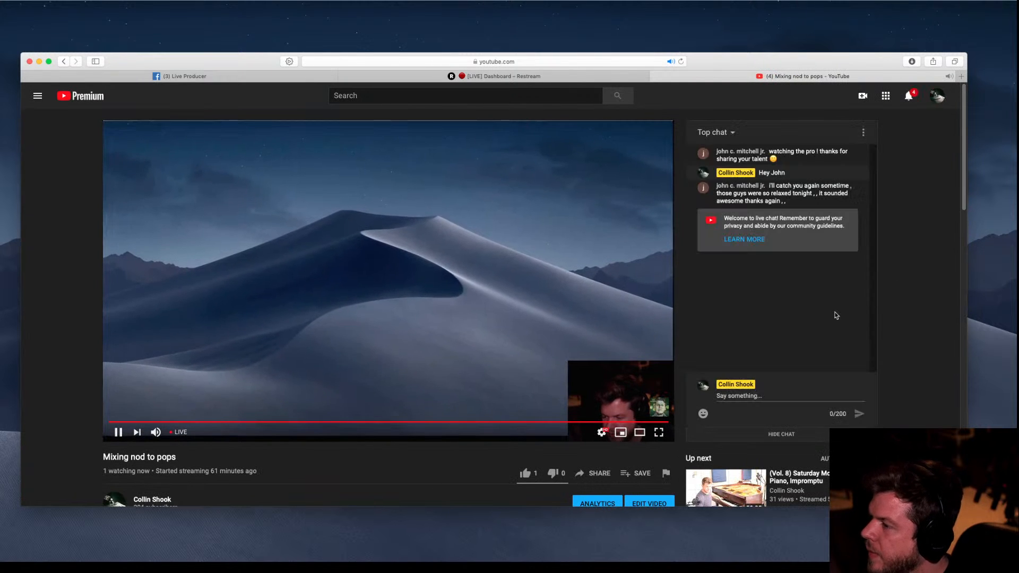
drag(791, 205, 771, 186)
click(784, 193)
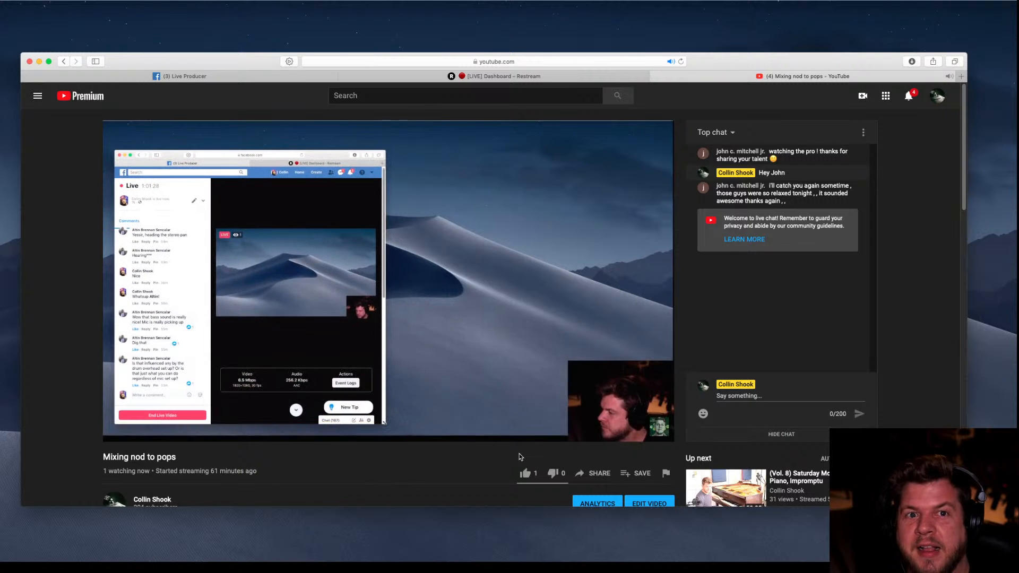
scroll(499, 475, down, 1)
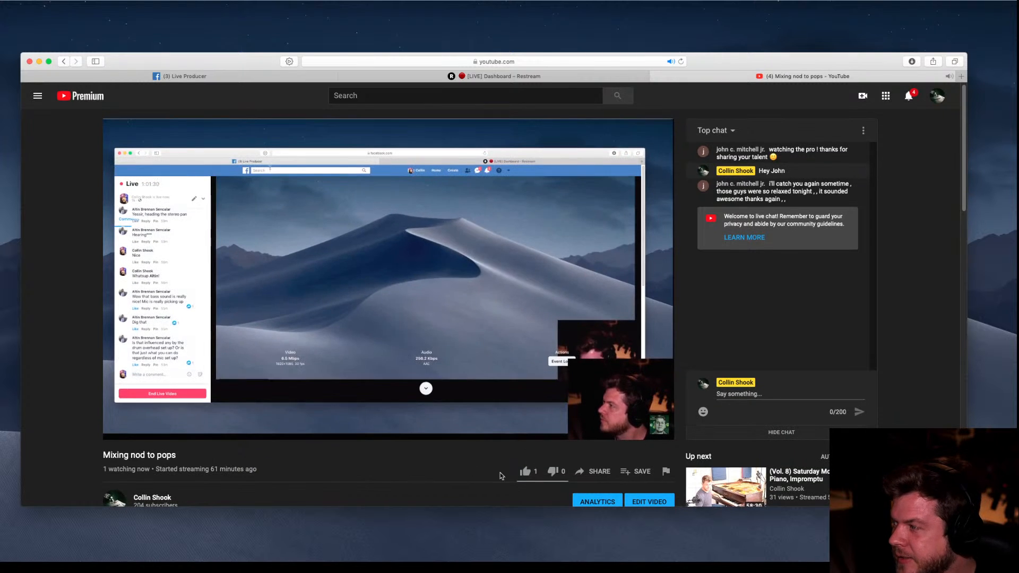
click(538, 477)
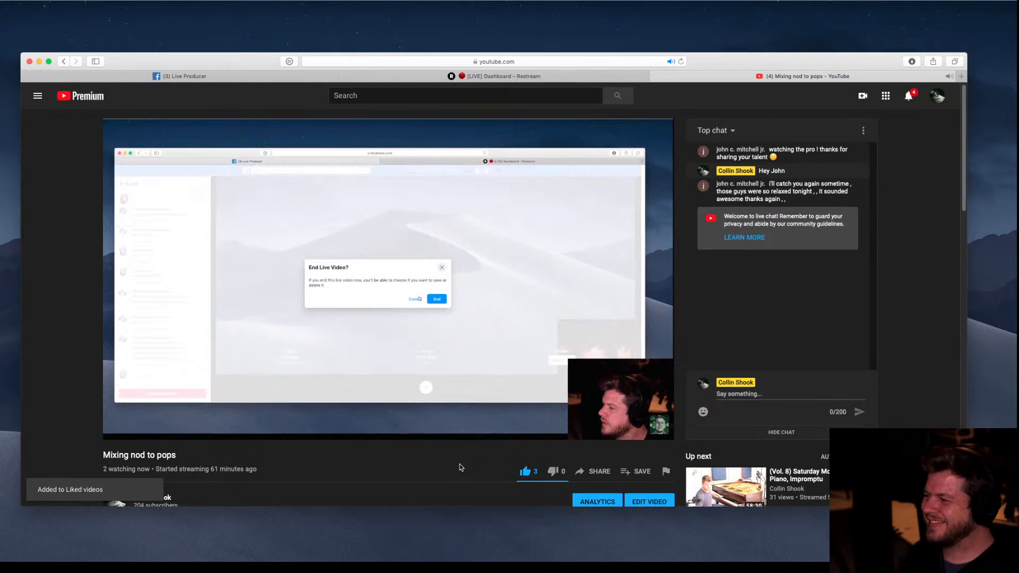
Open the live stream's video details in YouTube Studio and check the available account options
scroll(461, 467, down, 2)
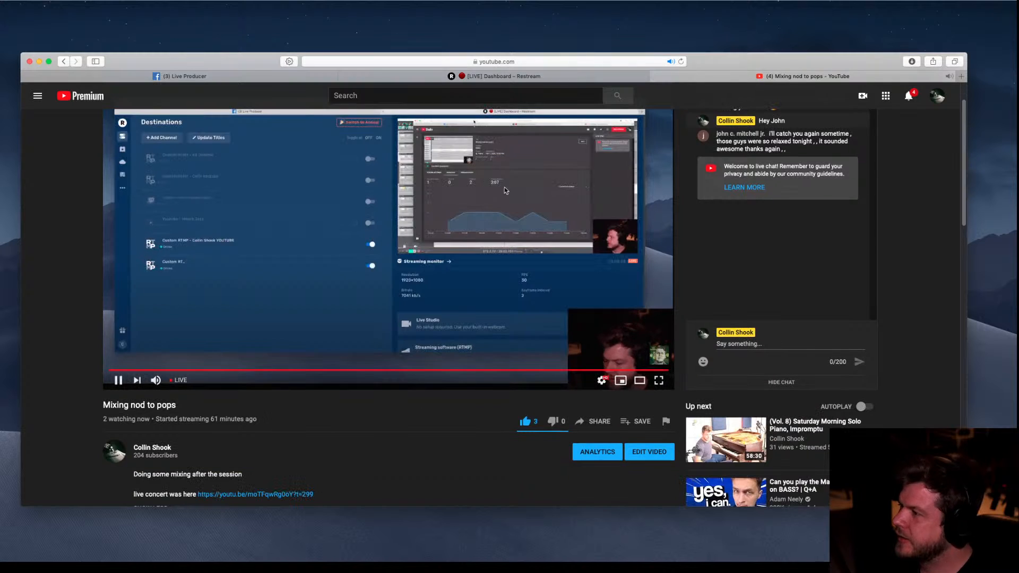
click(649, 451)
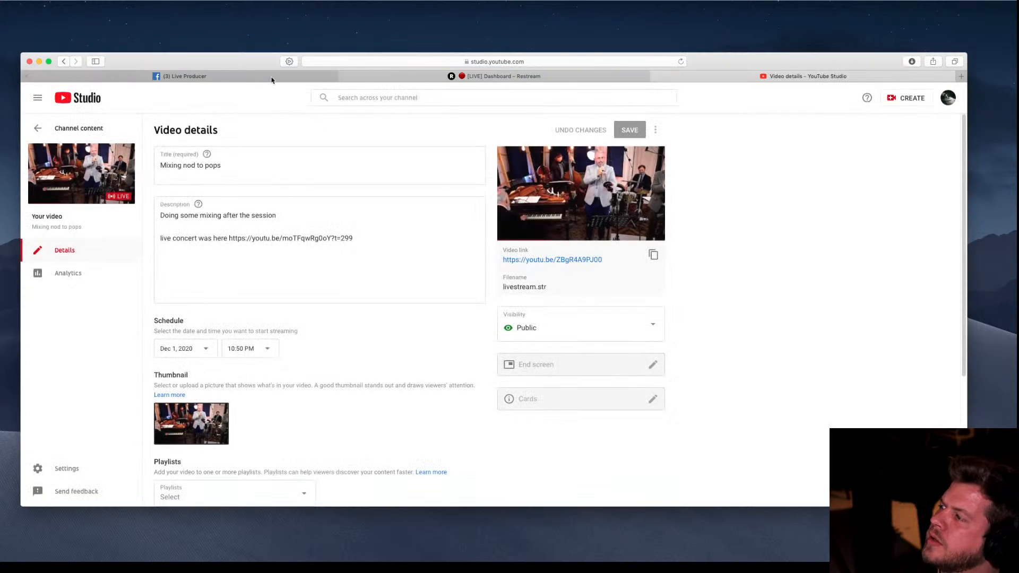
click(949, 99)
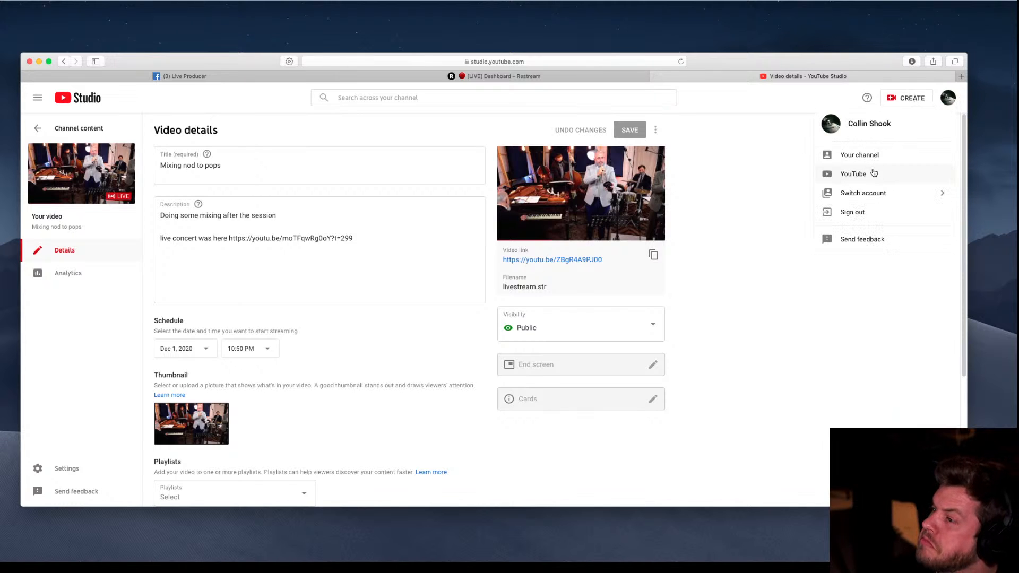
click(777, 186)
List the channel's live content, reopen the details of the stream that is live now, and look through its settings
click(35, 129)
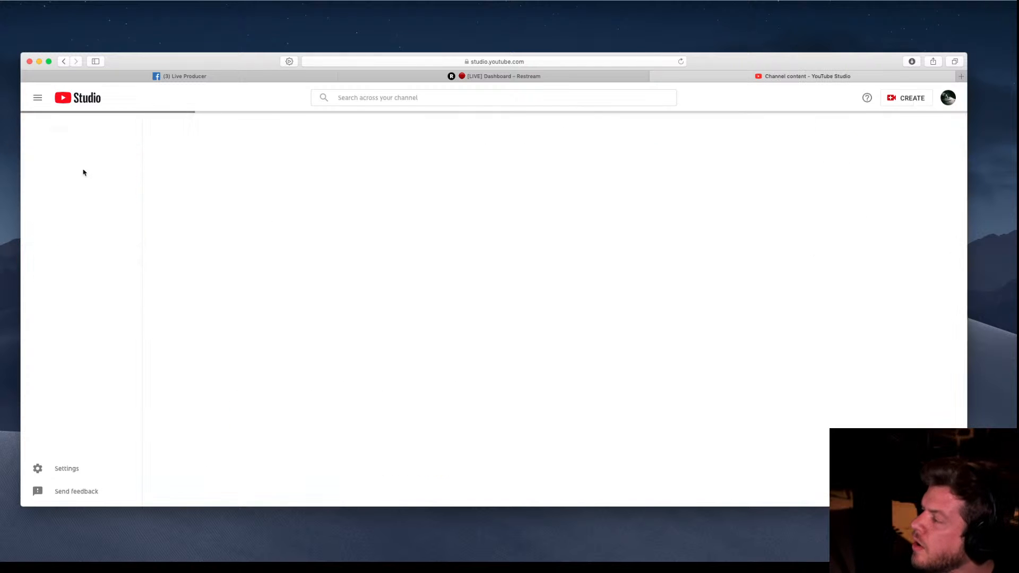
click(212, 157)
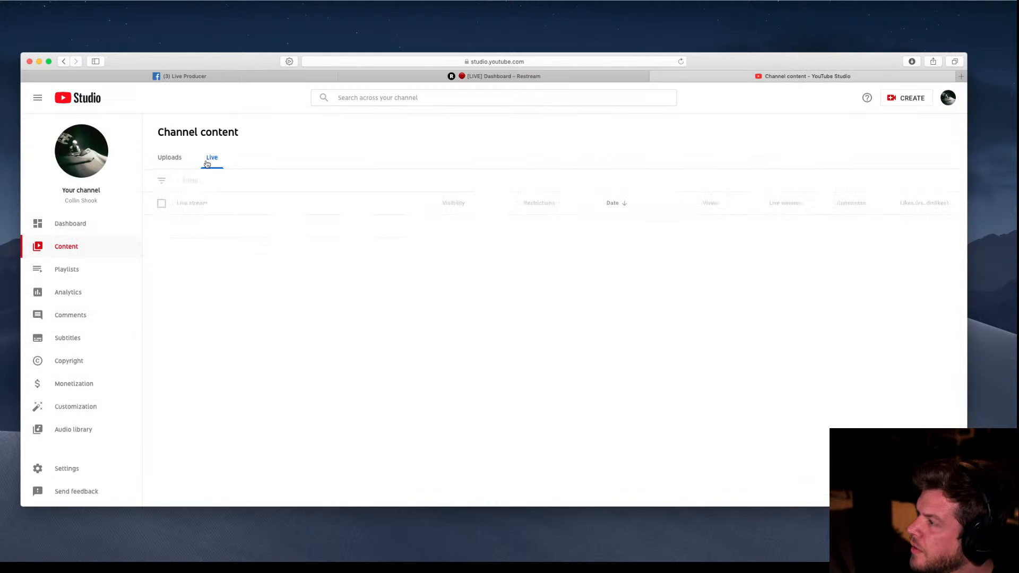
click(224, 252)
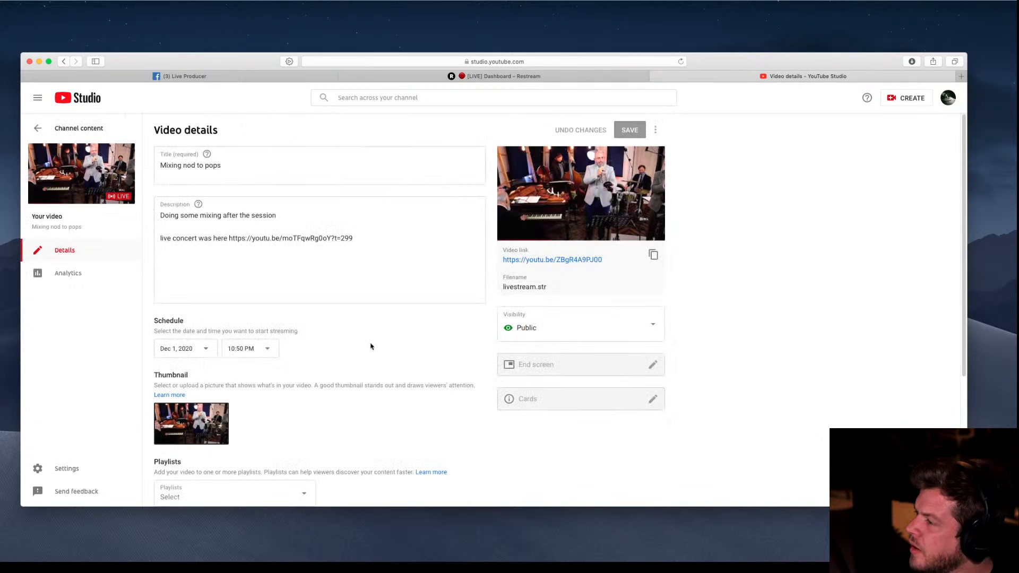
scroll(377, 345, down, 5)
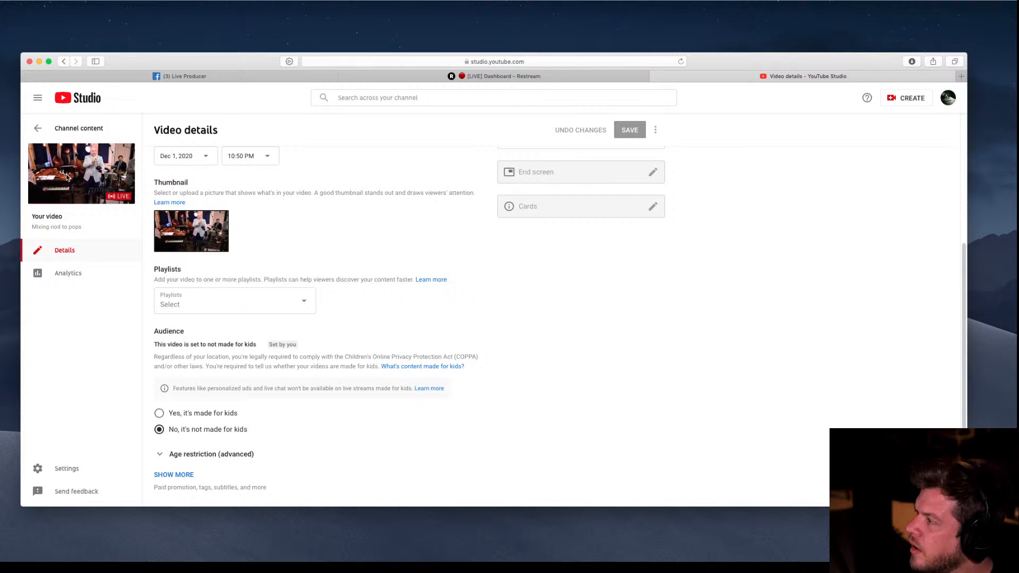
Return to the channel's live content, open the current stream in the Live Control Room, and end the YouTube stream
click(36, 130)
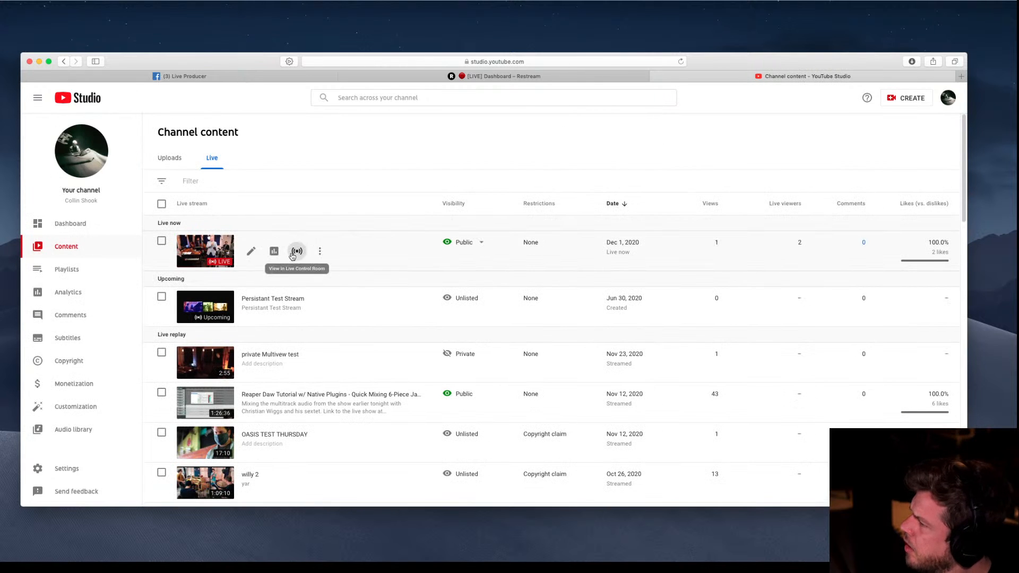
click(296, 252)
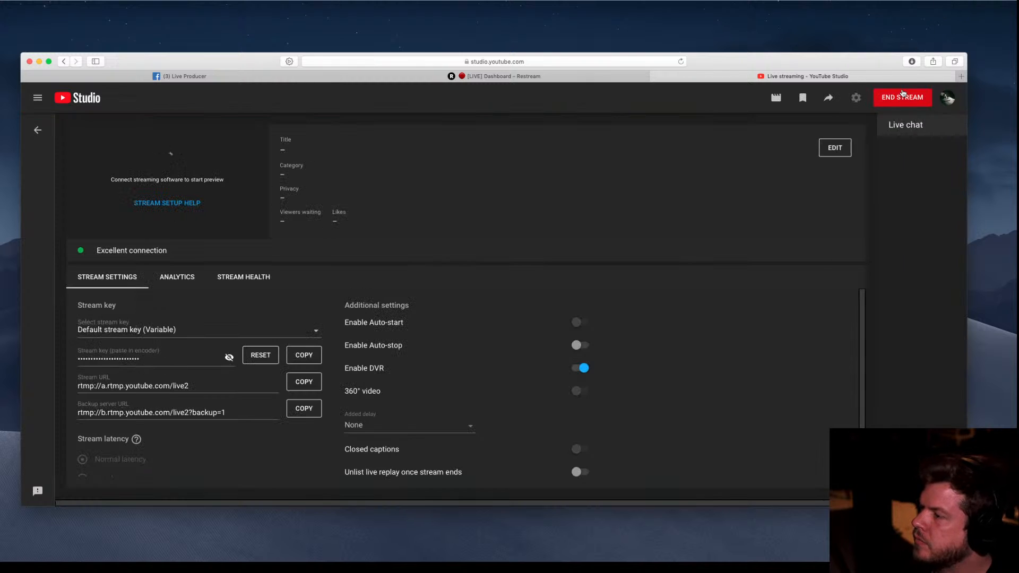
click(912, 99)
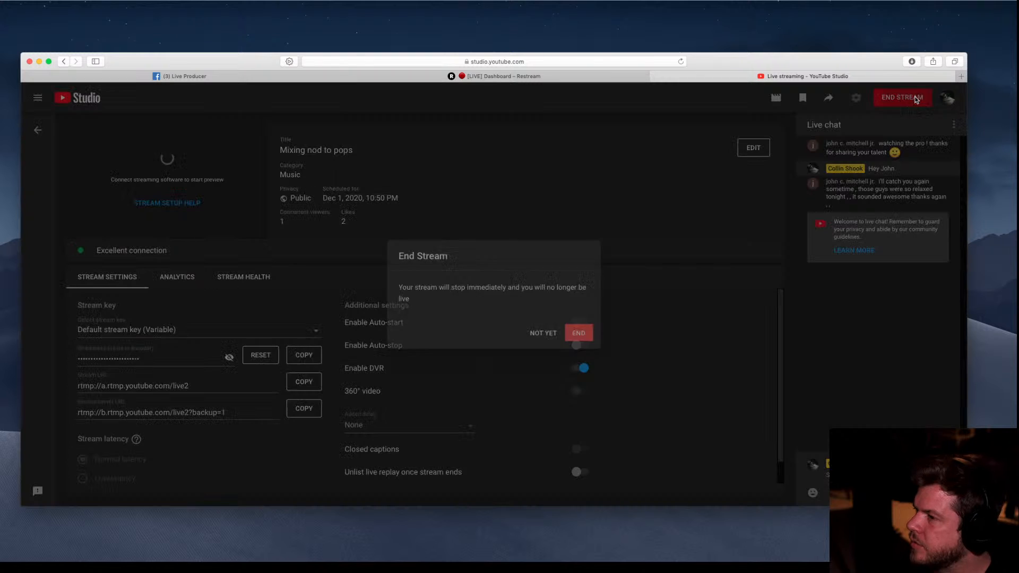
click(577, 333)
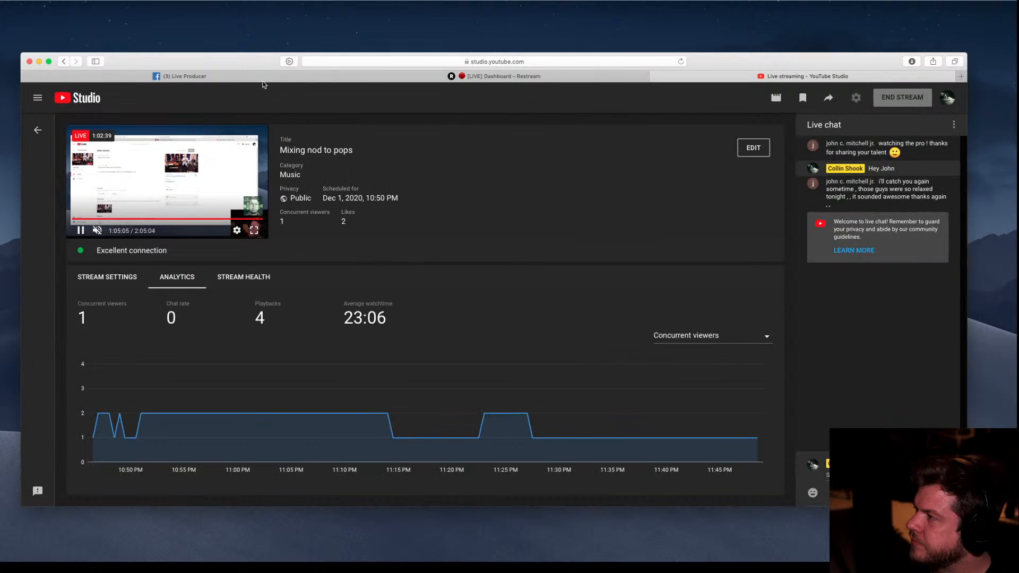